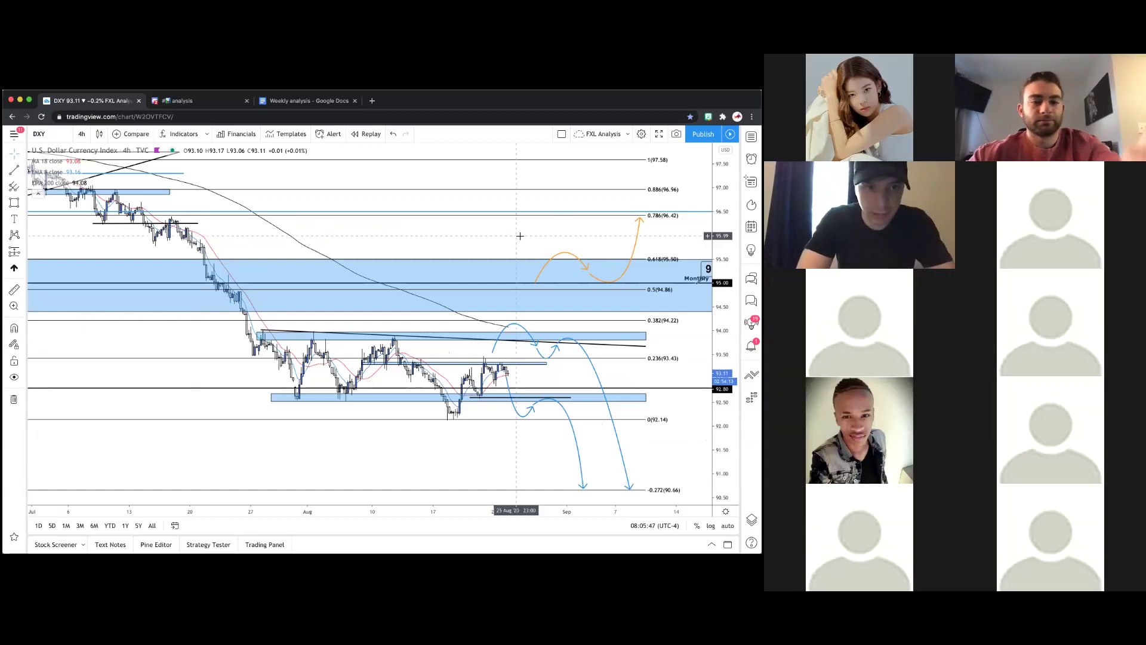
pyautogui.scroll(-2, 520, 236)
pyautogui.moveTo(435, 228); pyautogui.dragTo(354, 195)
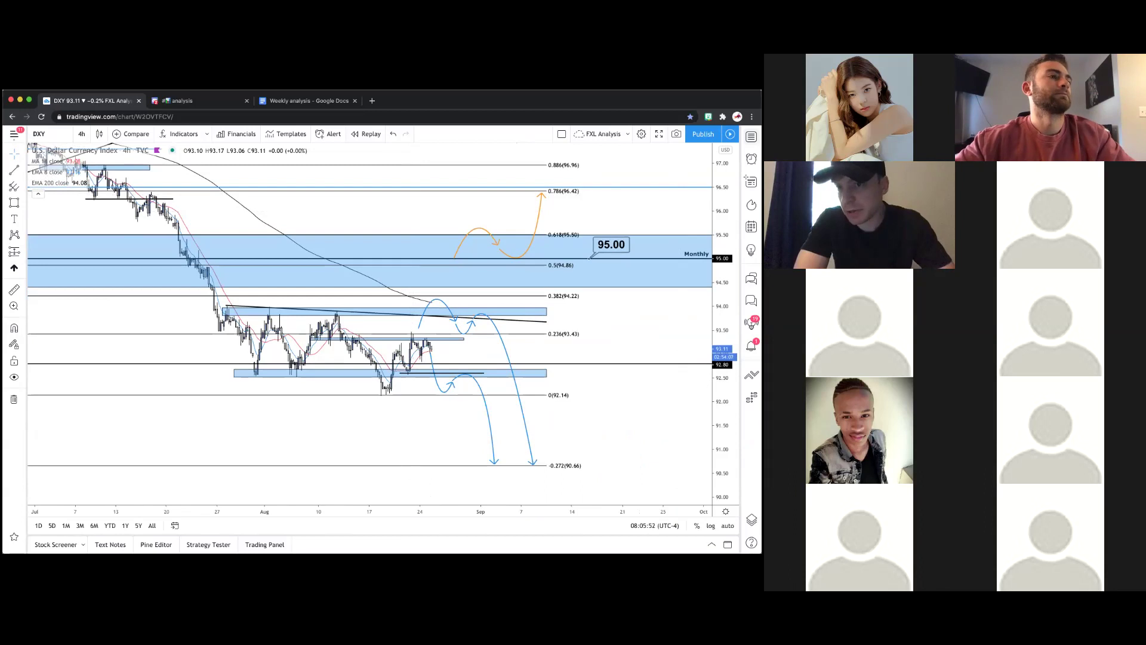
pyautogui.click(751, 136)
pyautogui.click(751, 136)
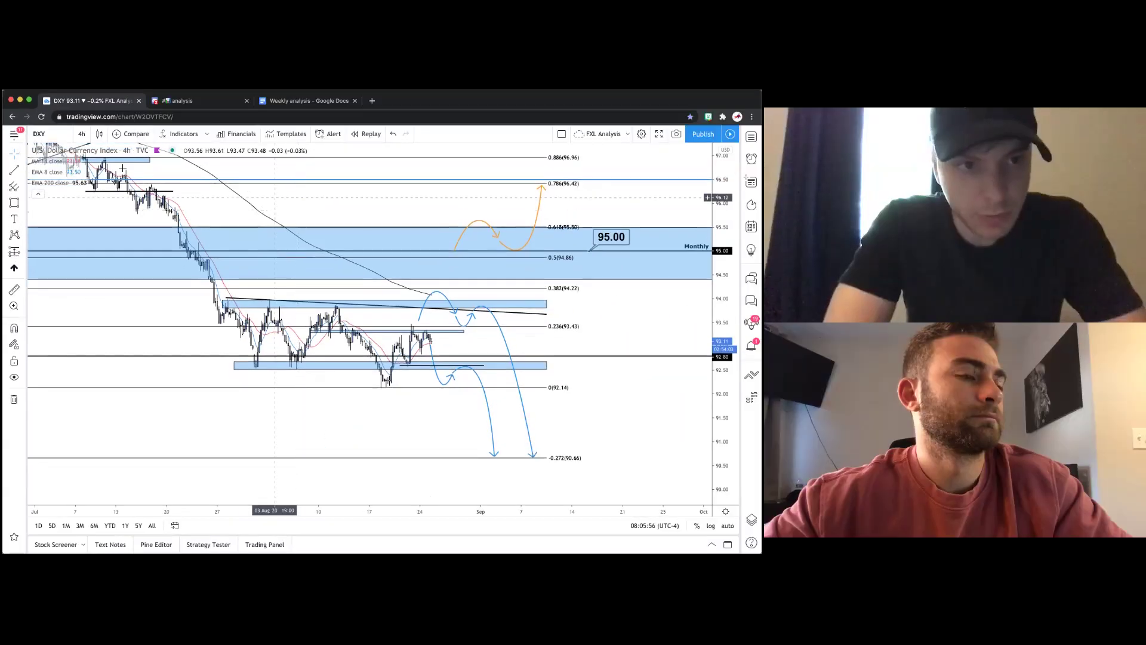
# Switch the DXY chart to the 1-day timeframe and bring its 2018–2020 price history into view.
pyautogui.click(81, 134)
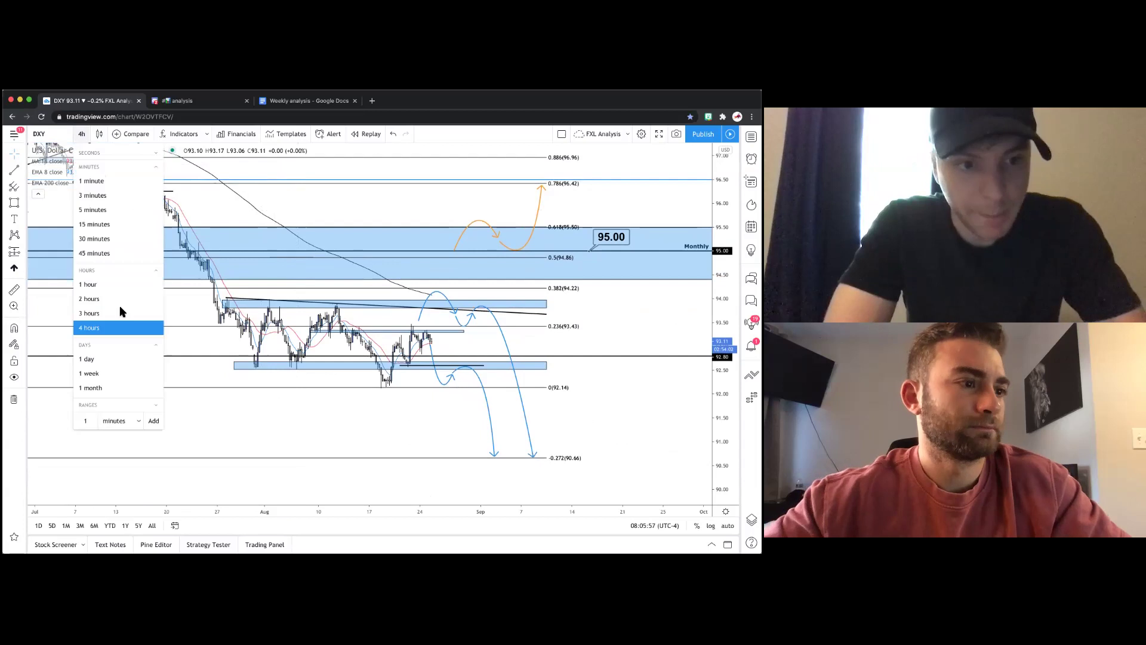
pyautogui.click(108, 361)
pyautogui.hscroll(-3, 430, 388)
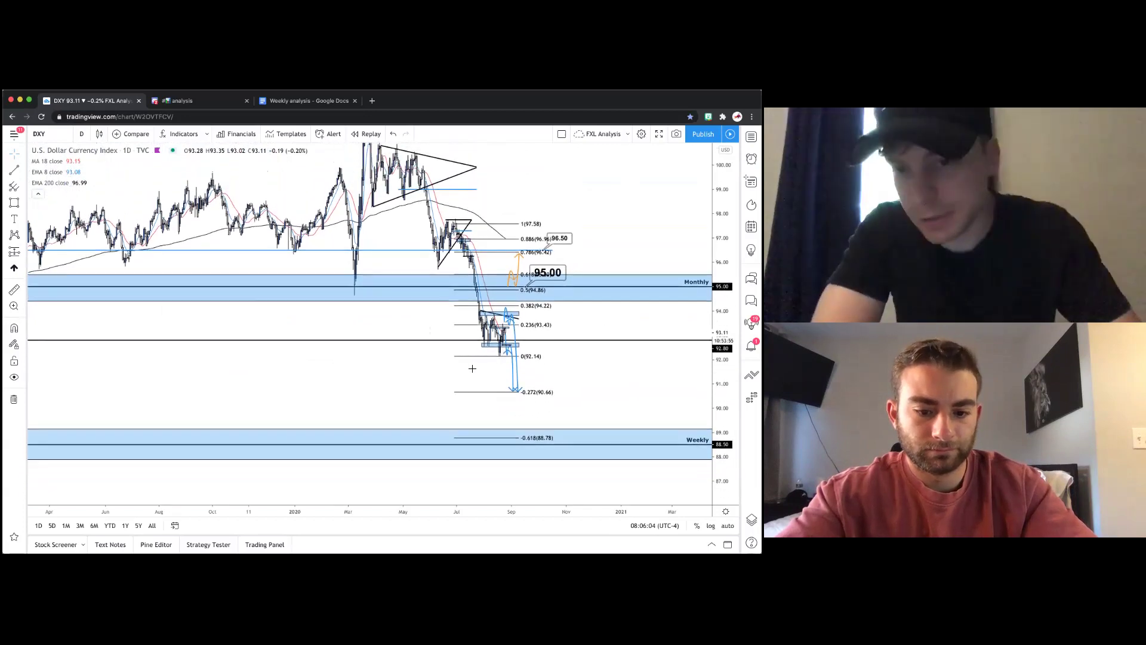
pyautogui.hscroll(-5, 471, 368)
pyautogui.moveTo(397, 360); pyautogui.dragTo(404, 377)
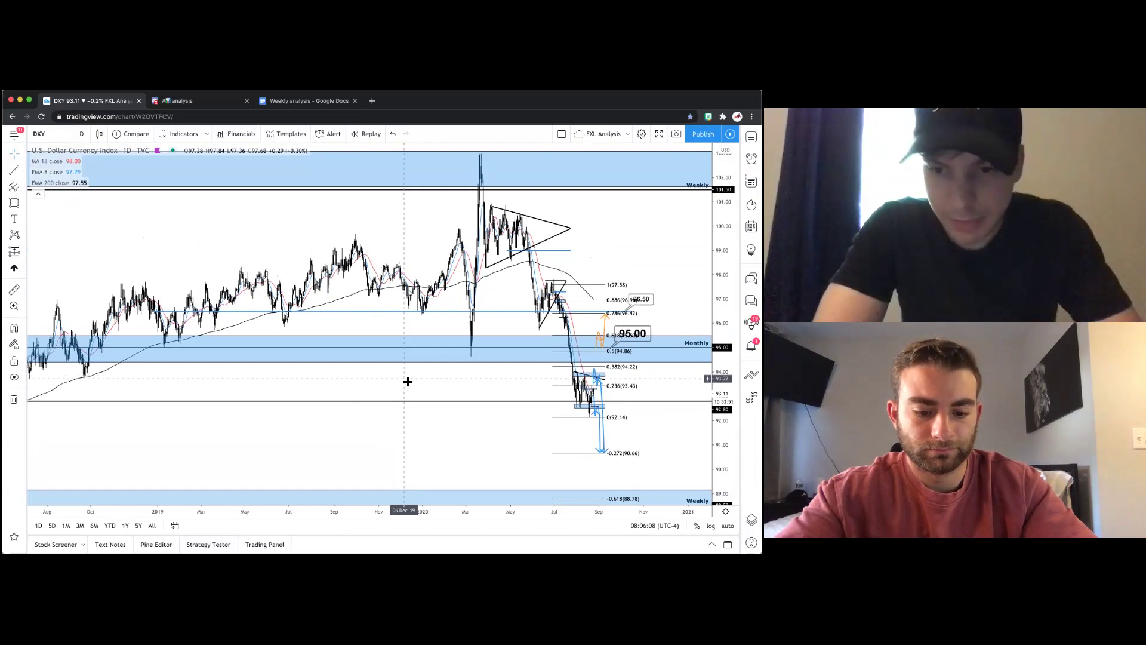
pyautogui.hscroll(-2, 407, 381)
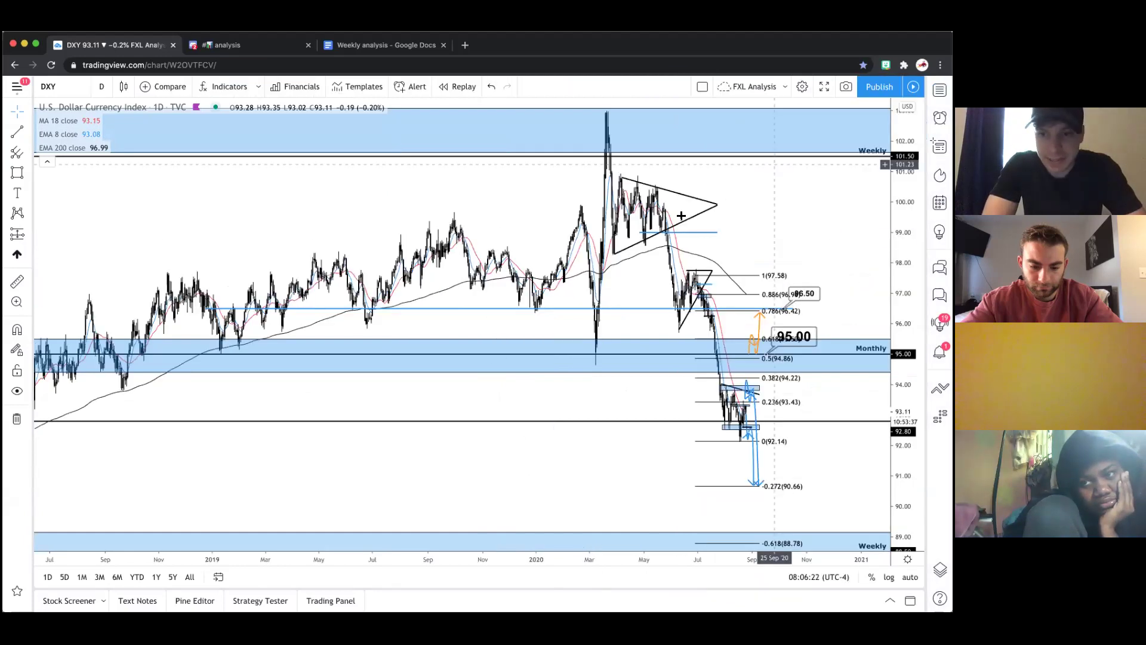
# Examine the daily DXY structure between the weekly and monthly zones, including the 2020 triangle patterns and the decline that follows them.
pyautogui.hscroll(5, 702, 221)
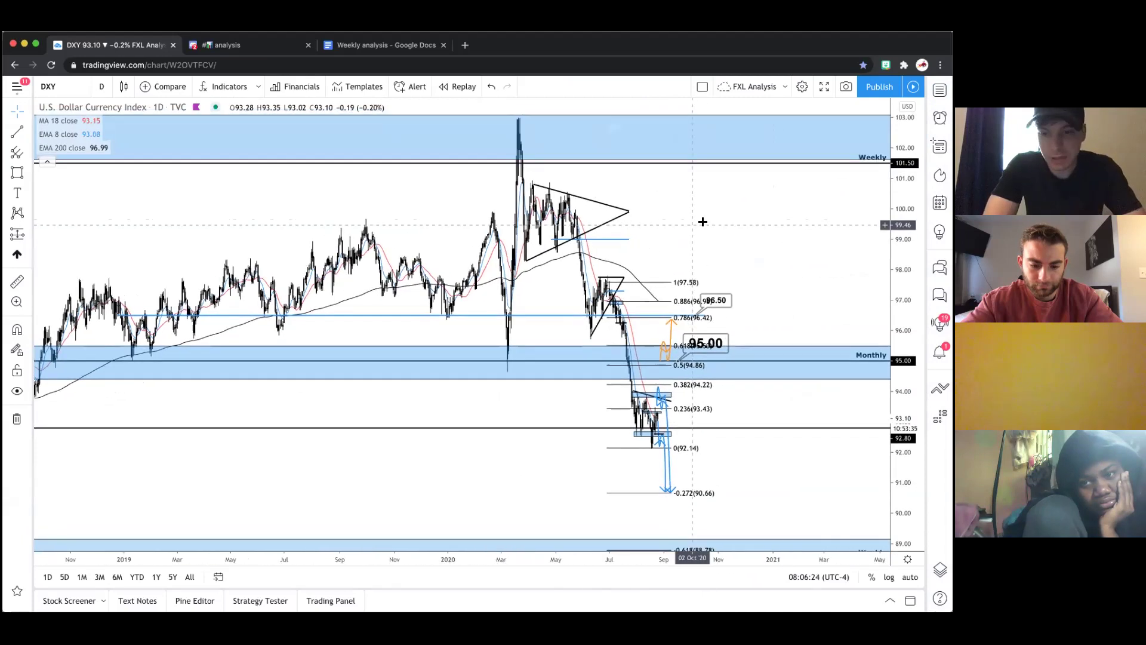
pyautogui.scroll(5, 703, 222)
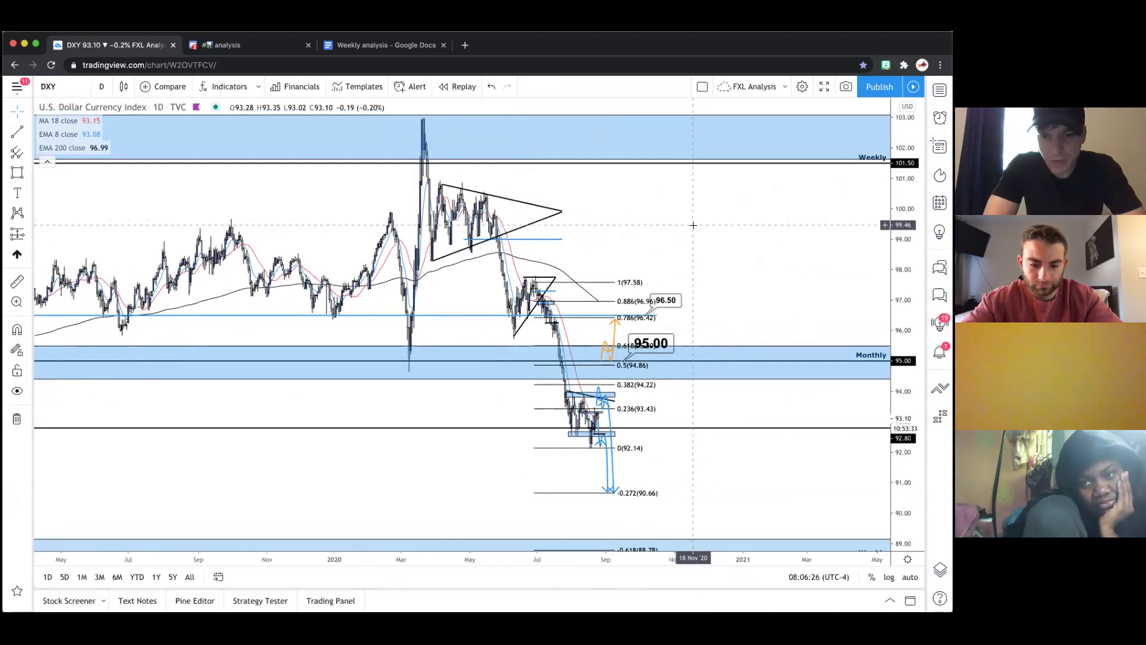
pyautogui.moveTo(635, 240); pyautogui.dragTo(685, 229)
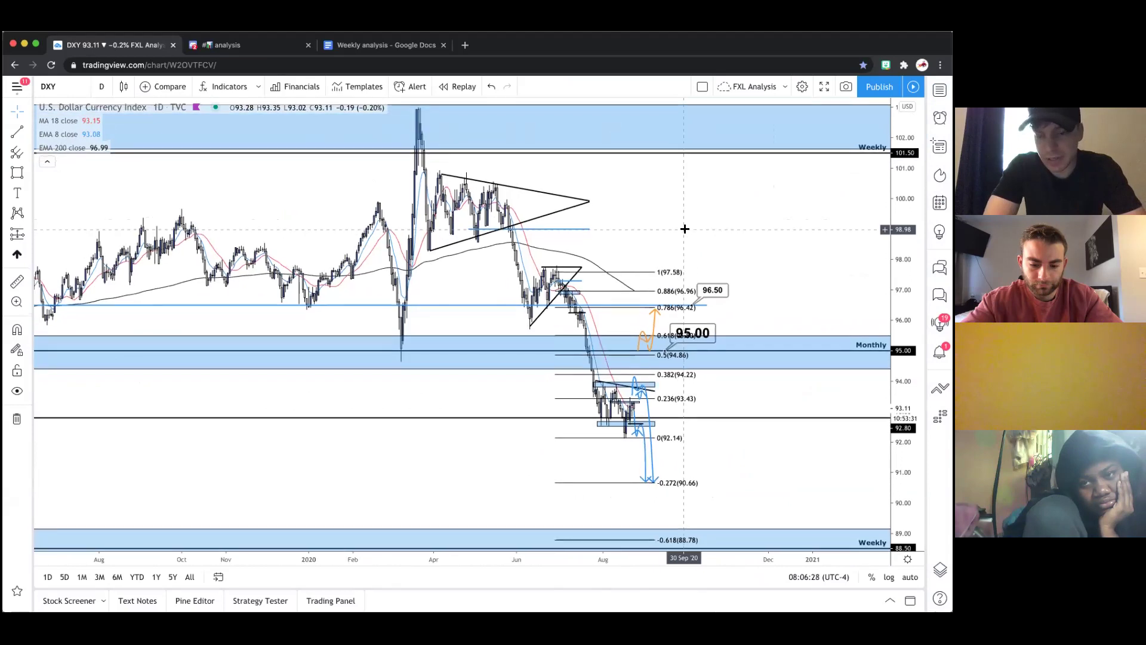
pyautogui.scroll(-3, 484, 262)
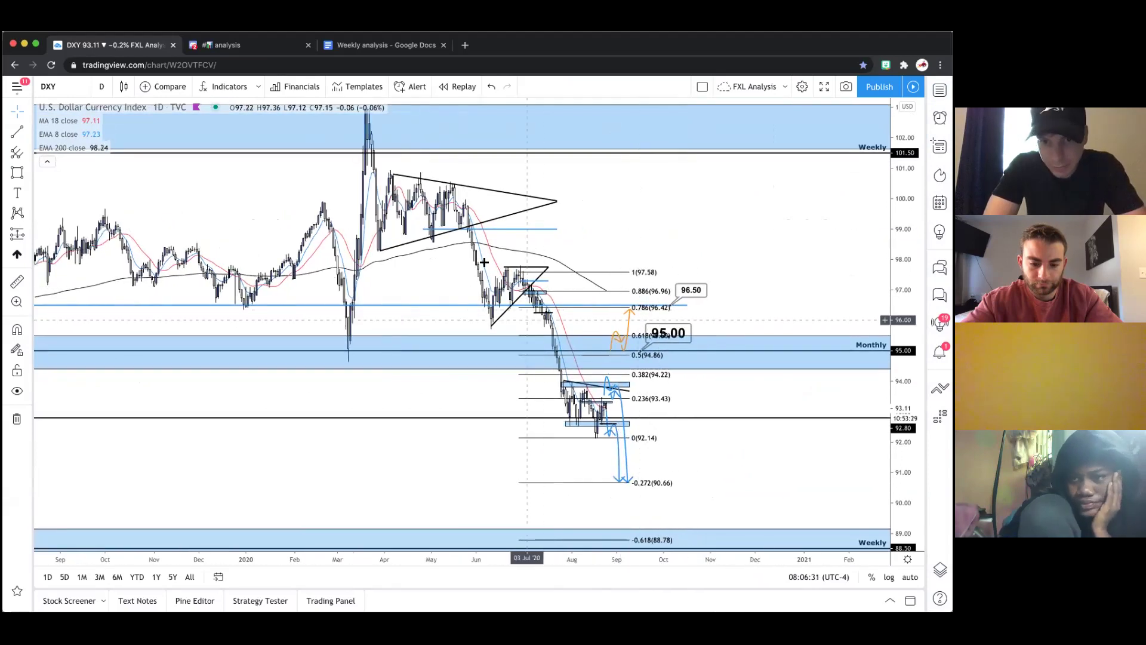
pyautogui.scroll(-6, 484, 262)
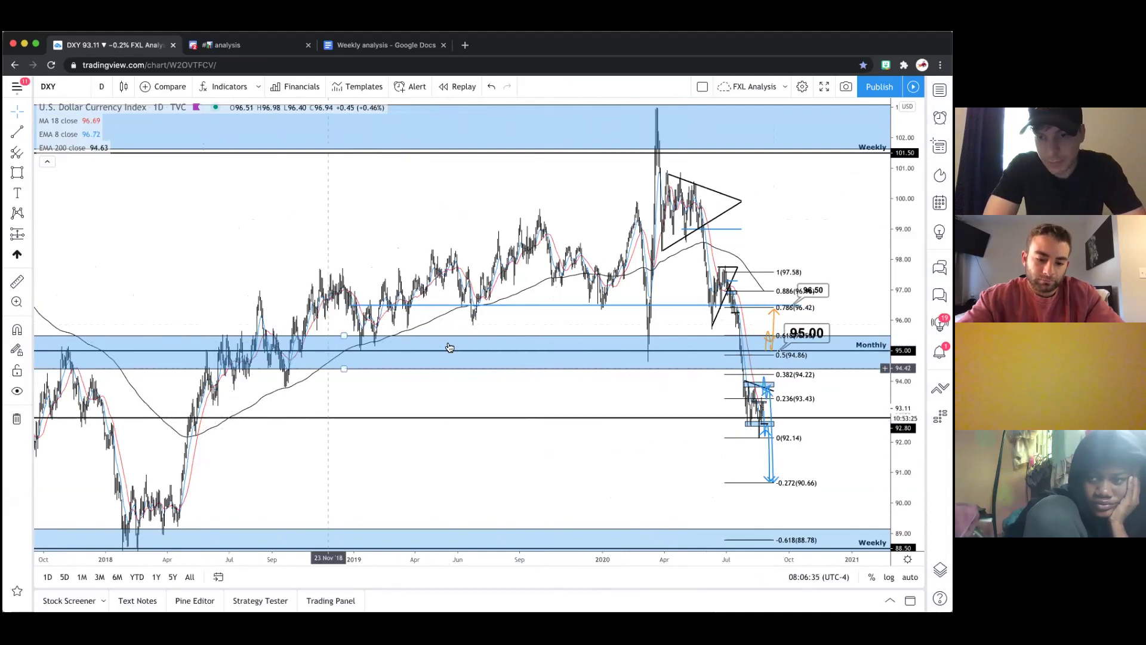
pyautogui.scroll(2, 330, 371)
pyautogui.scroll(3, 330, 372)
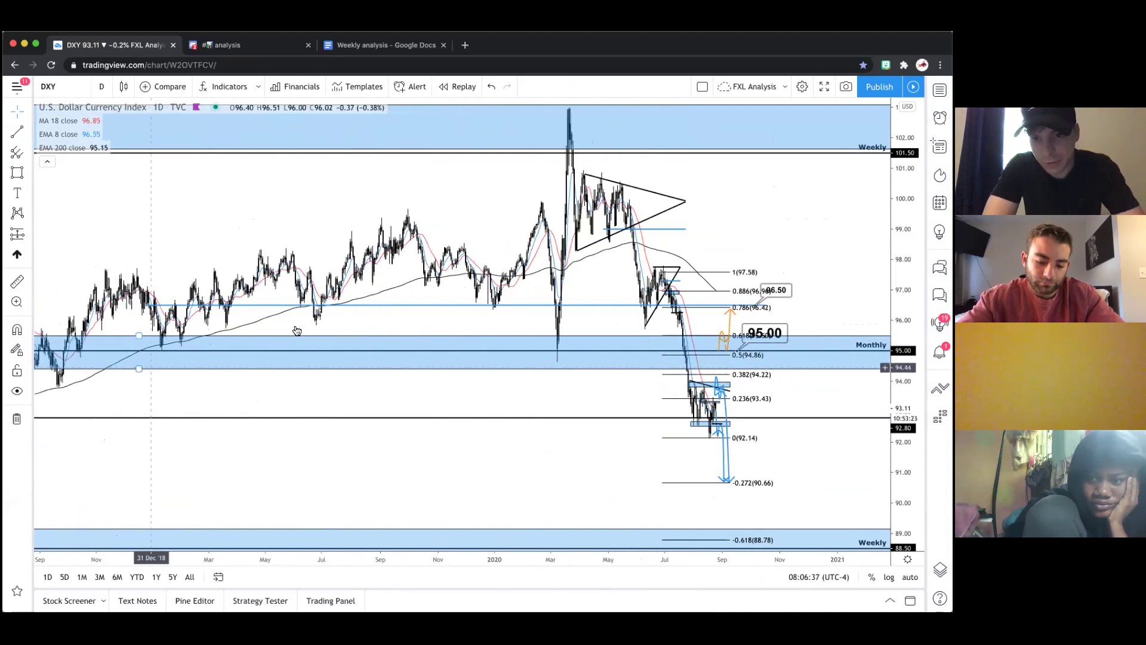
pyautogui.scroll(4, 584, 238)
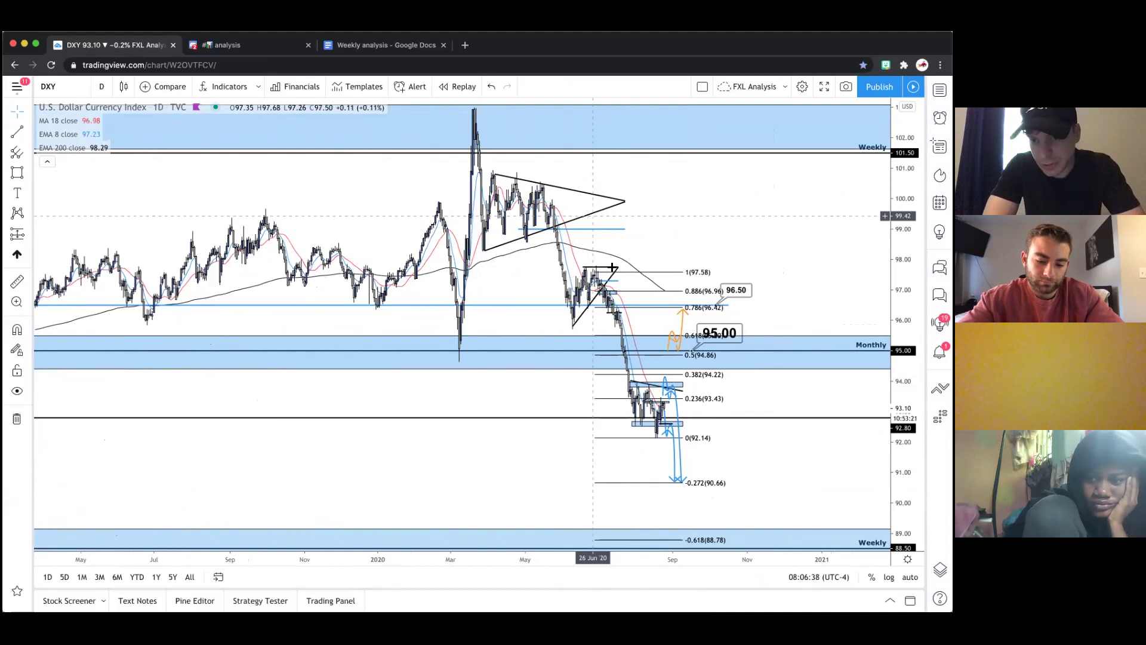
pyautogui.scroll(2, 635, 371)
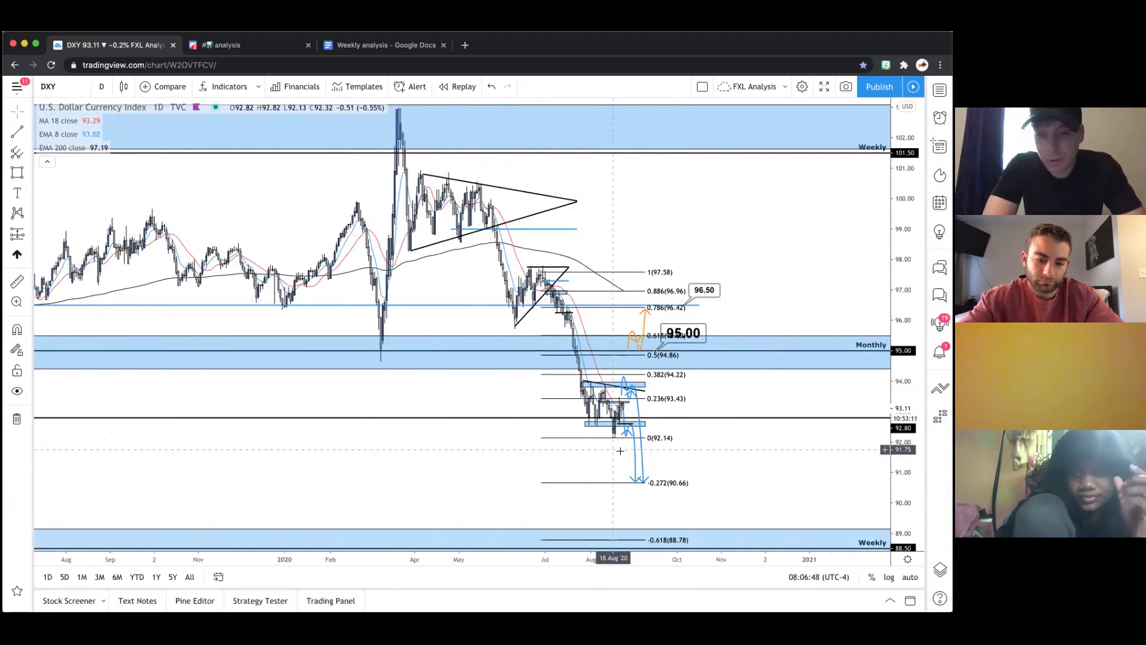
pyautogui.scroll(2, 620, 451)
pyautogui.scroll(2, 618, 450)
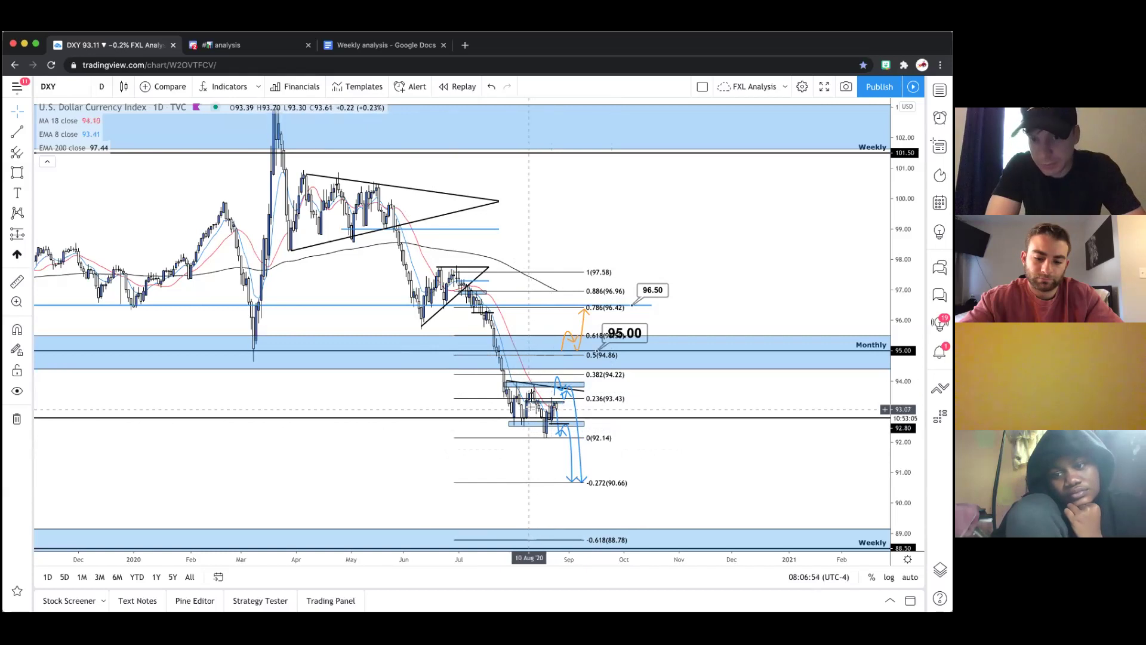
# Switch the DXY chart to the 4-hour timeframe and frame recent price action together with the projected paths.
pyautogui.click(98, 88)
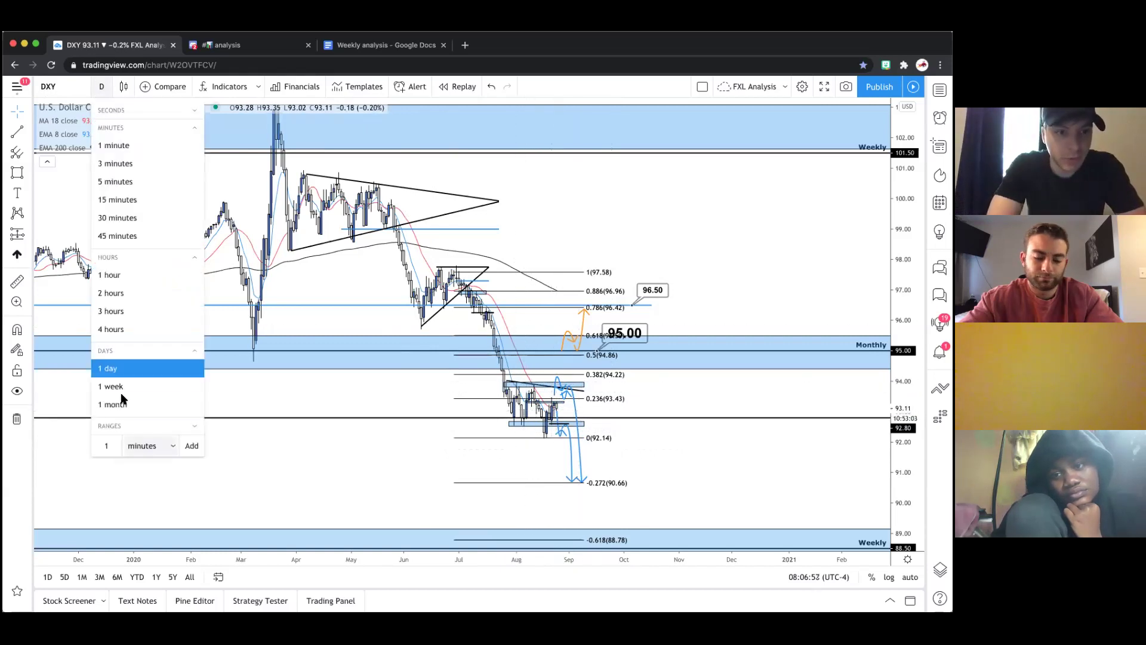
pyautogui.click(188, 328)
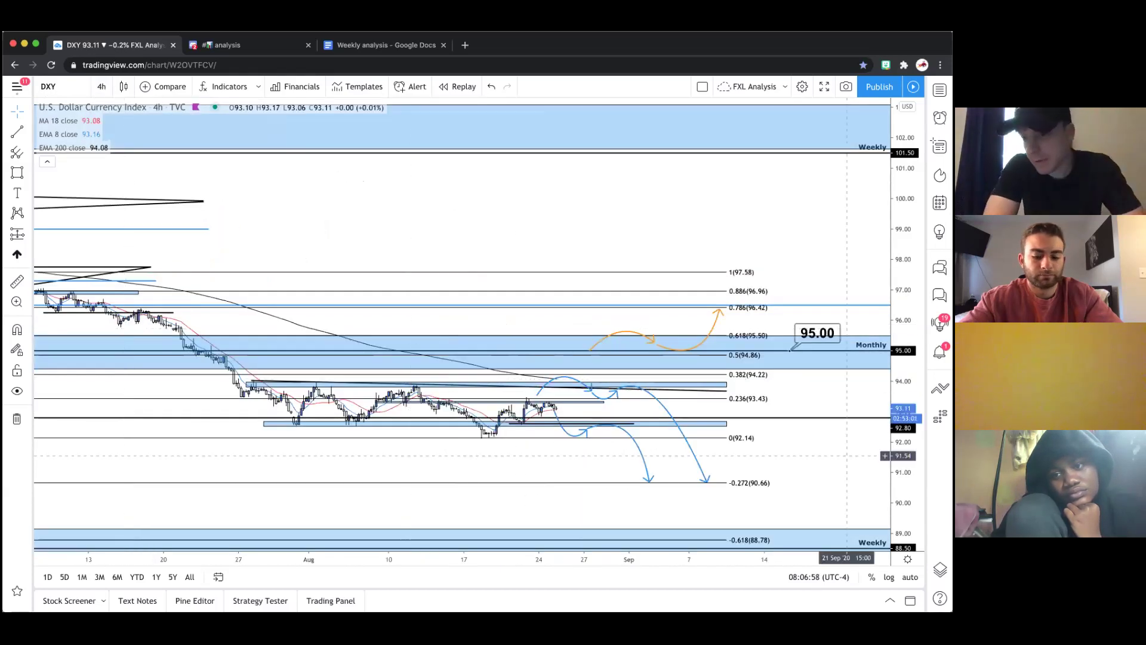
pyautogui.moveTo(794, 220); pyautogui.dragTo(818, 108)
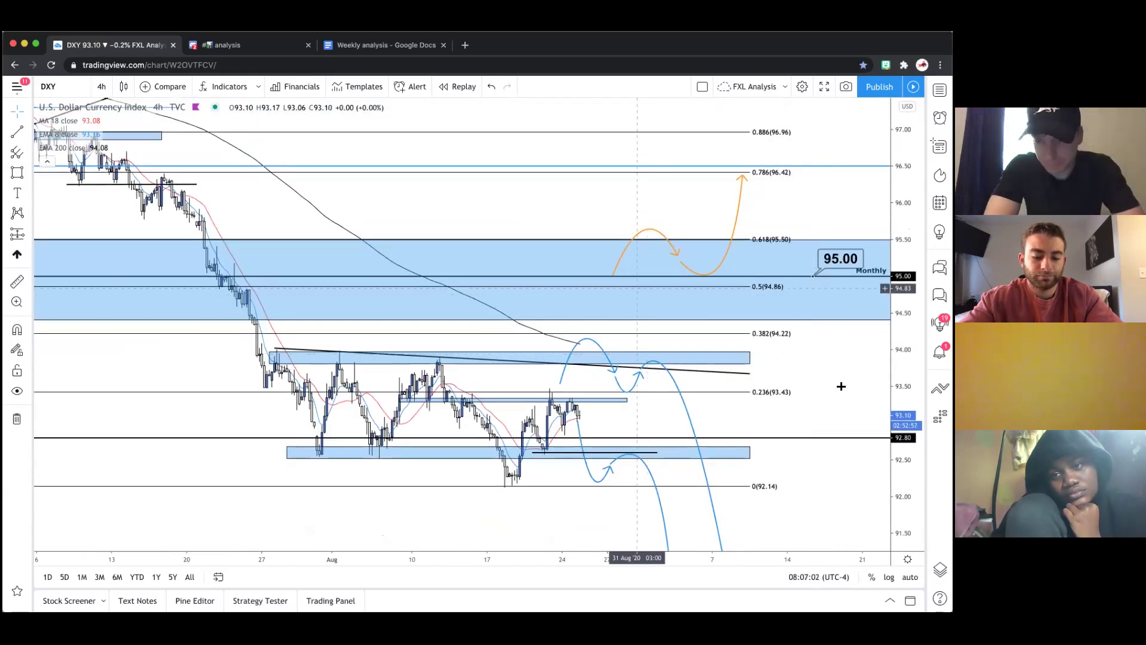
pyautogui.scroll(-3, 841, 386)
pyautogui.moveTo(842, 386); pyautogui.dragTo(834, 342)
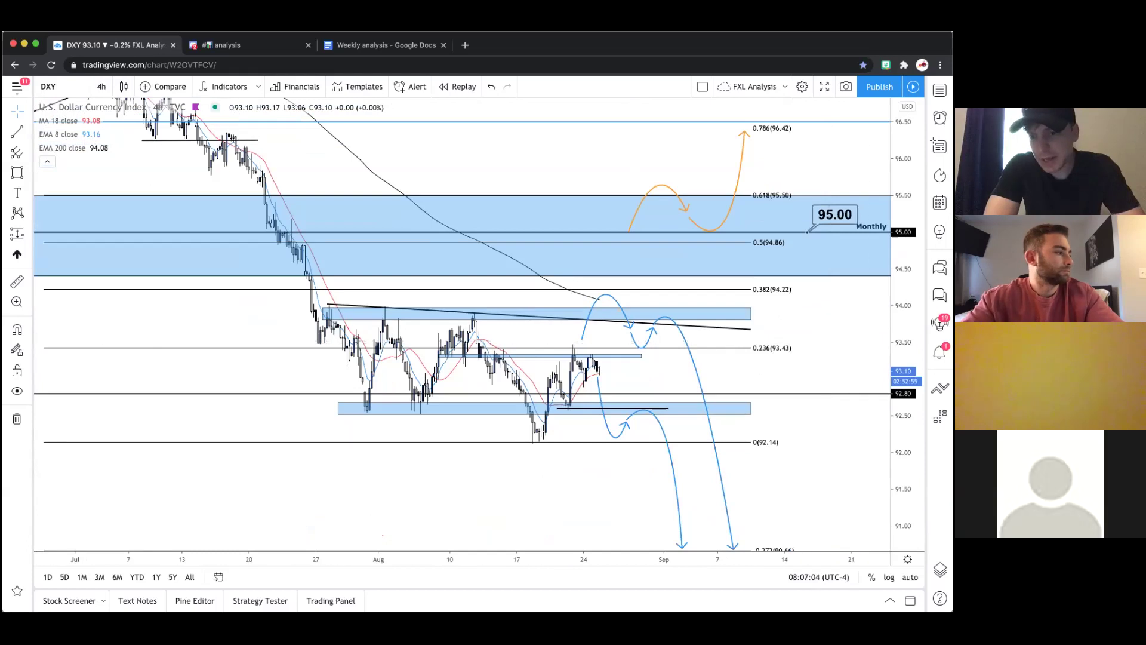
pyautogui.scroll(-2, 676, 409)
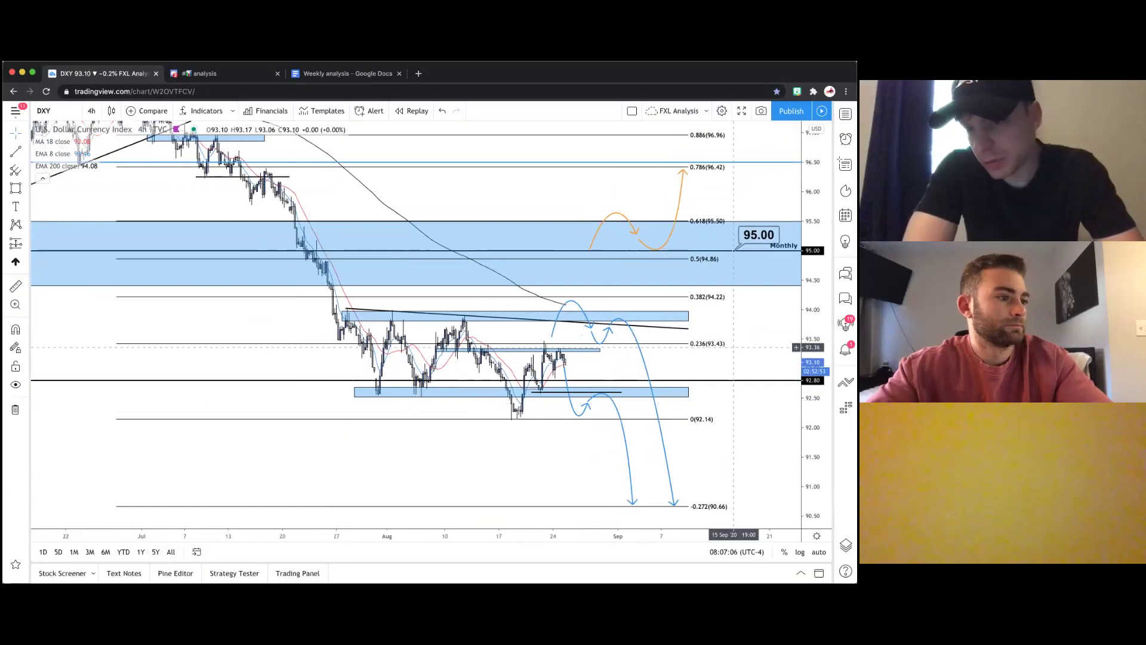
pyautogui.hscroll(3, 733, 347)
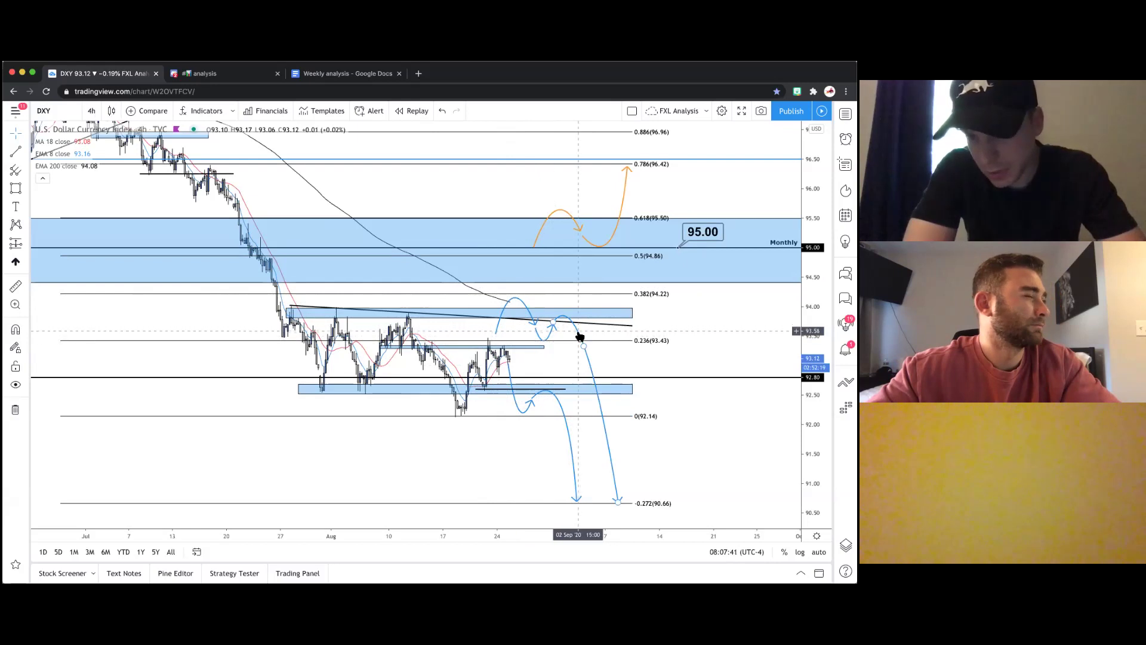
# Examine the projected bearish DXY paths toward the -0.272 Fibonacci level and the weekly zone beneath it.
pyautogui.click(618, 502)
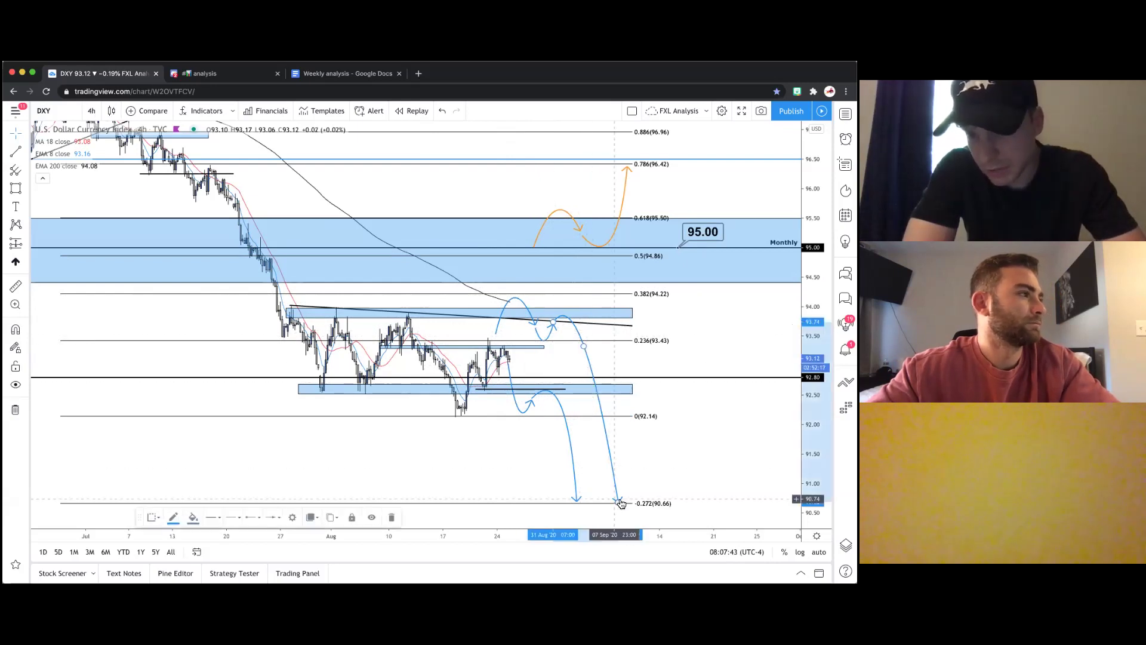
pyautogui.click(659, 489)
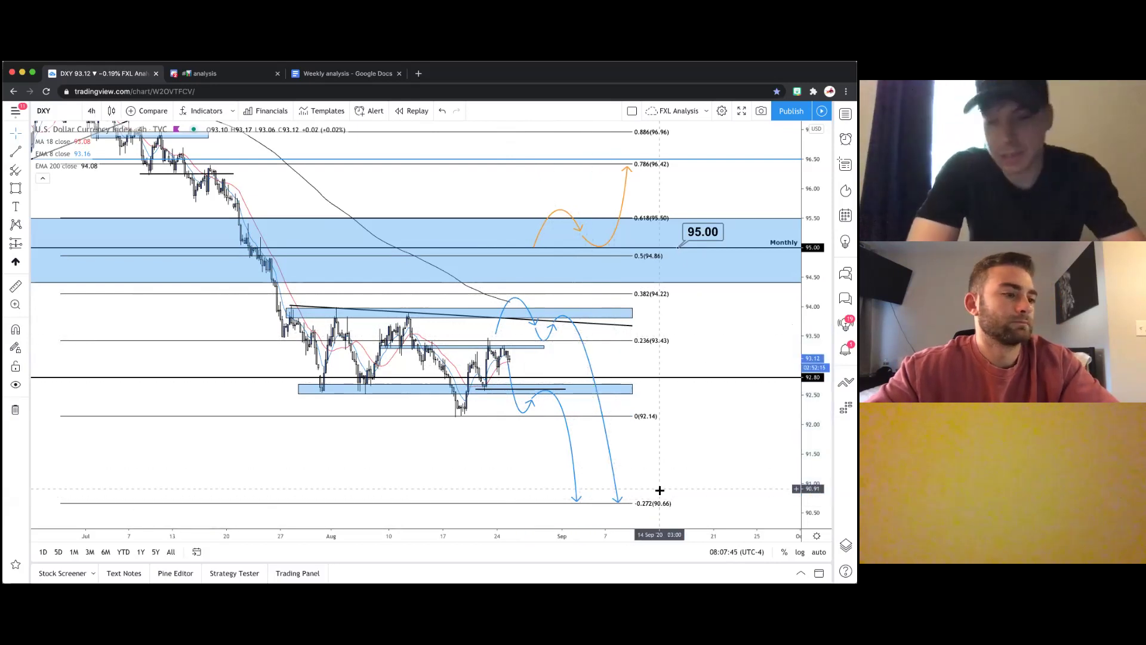
pyautogui.scroll(-3, 693, 399)
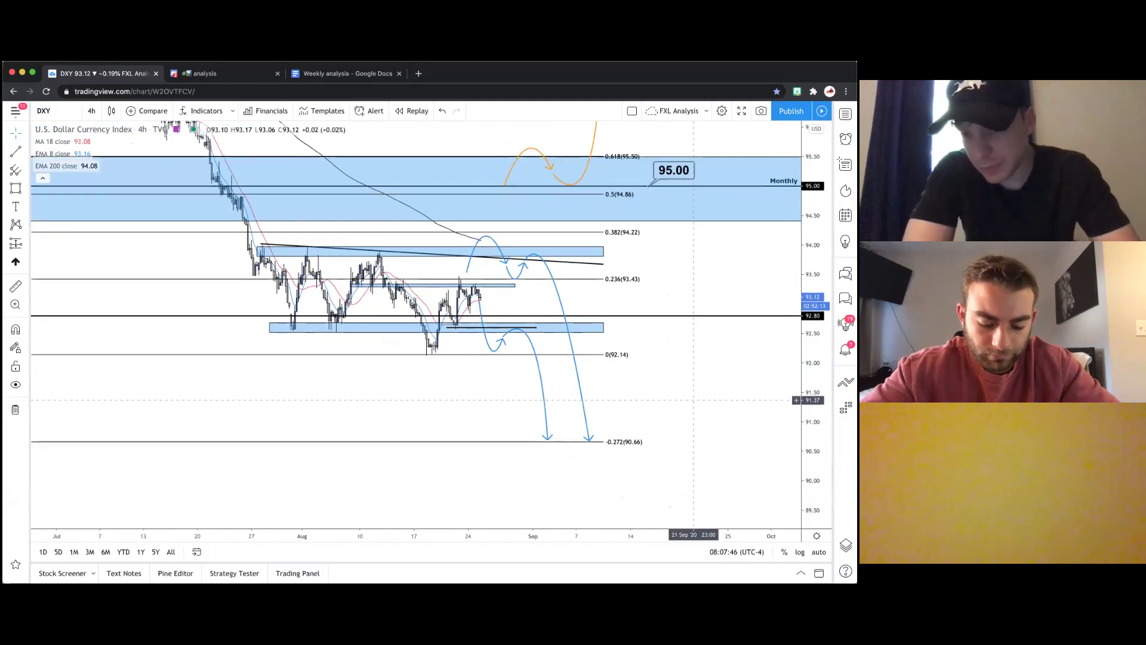
pyautogui.scroll(-3, 693, 400)
pyautogui.hscroll(-3, 693, 399)
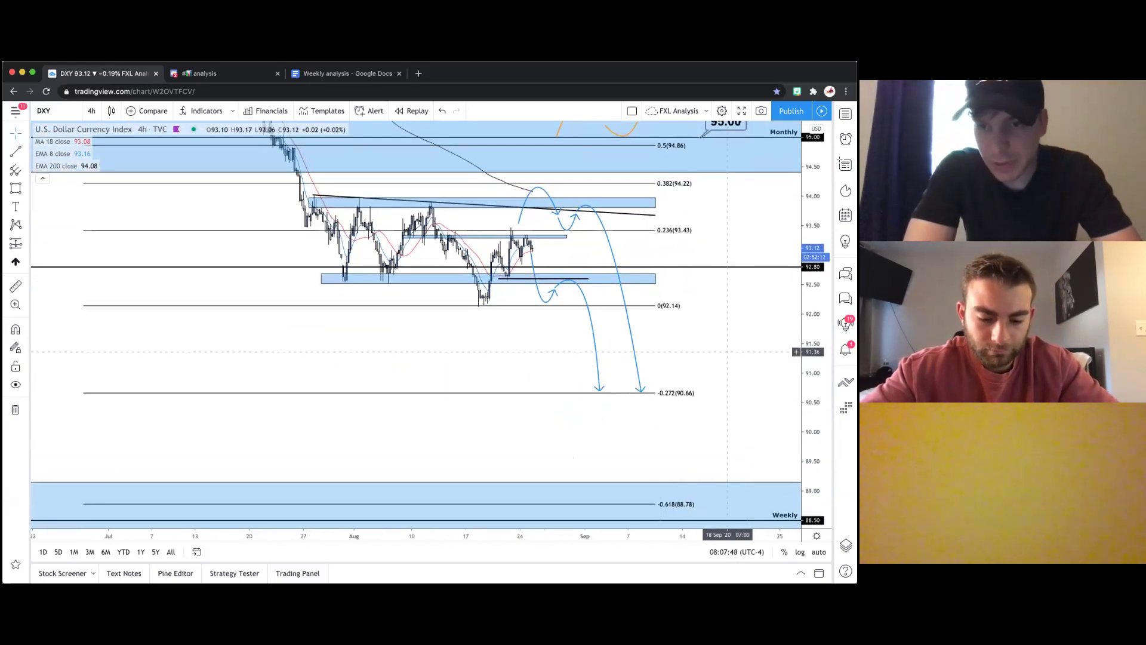
pyautogui.scroll(3, 728, 351)
pyautogui.scroll(3, 692, 418)
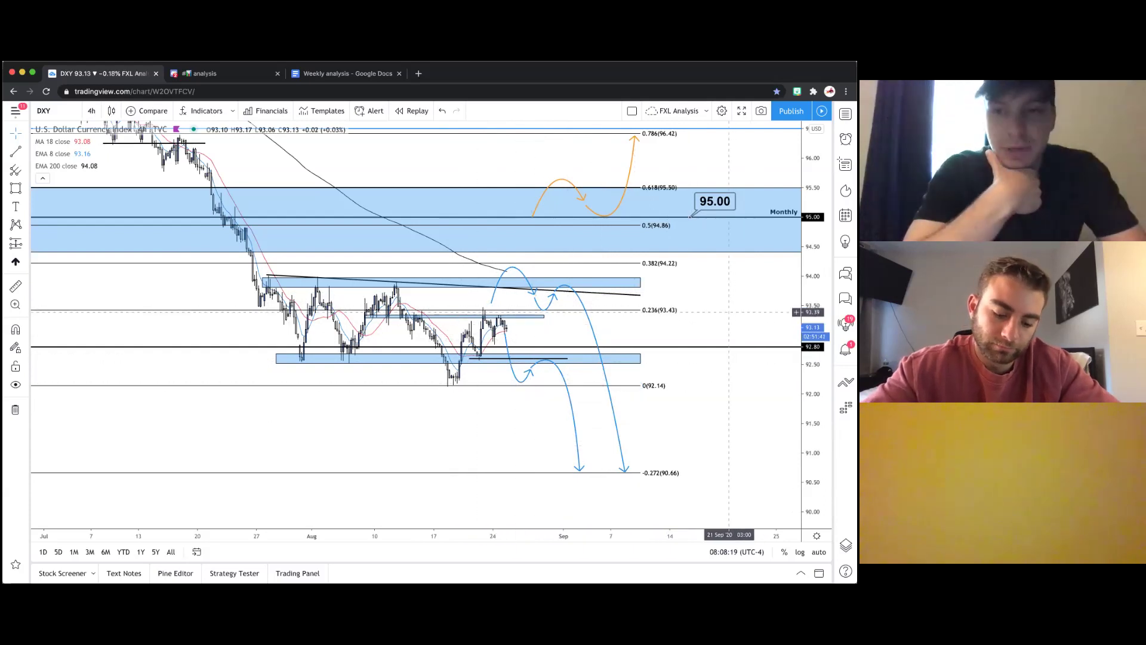
# Review the 4-hour DXY consolidation between its upper and lower blue zones, along with the projected paths and the monthly zone above.
pyautogui.moveTo(731, 303); pyautogui.dragTo(729, 361)
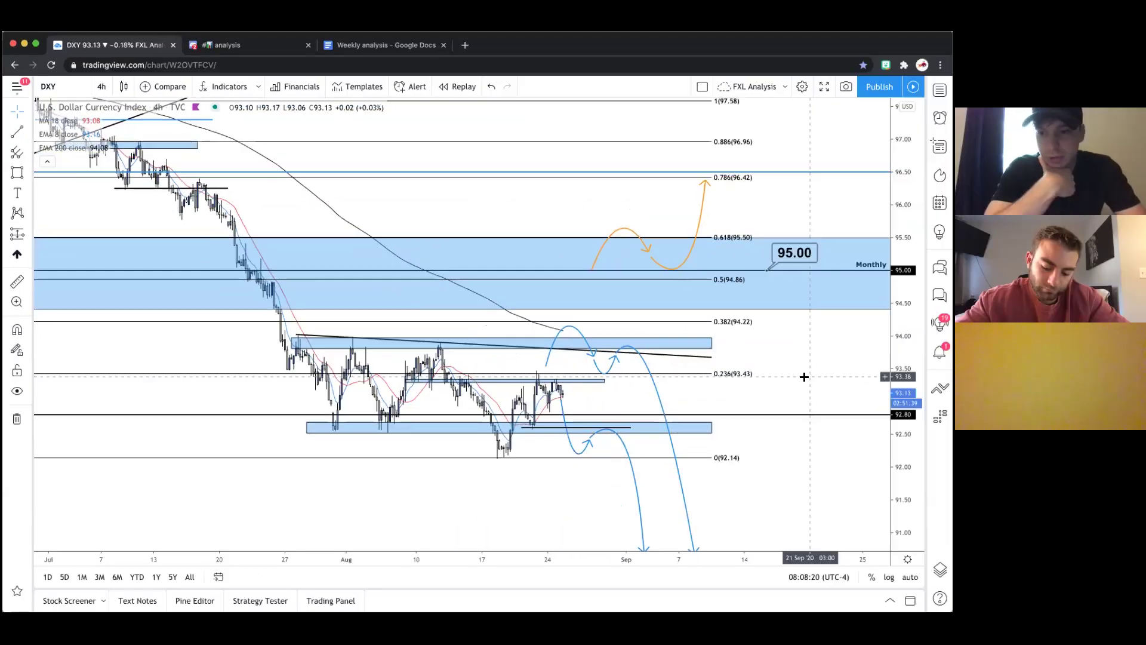
pyautogui.hscroll(-5, 805, 377)
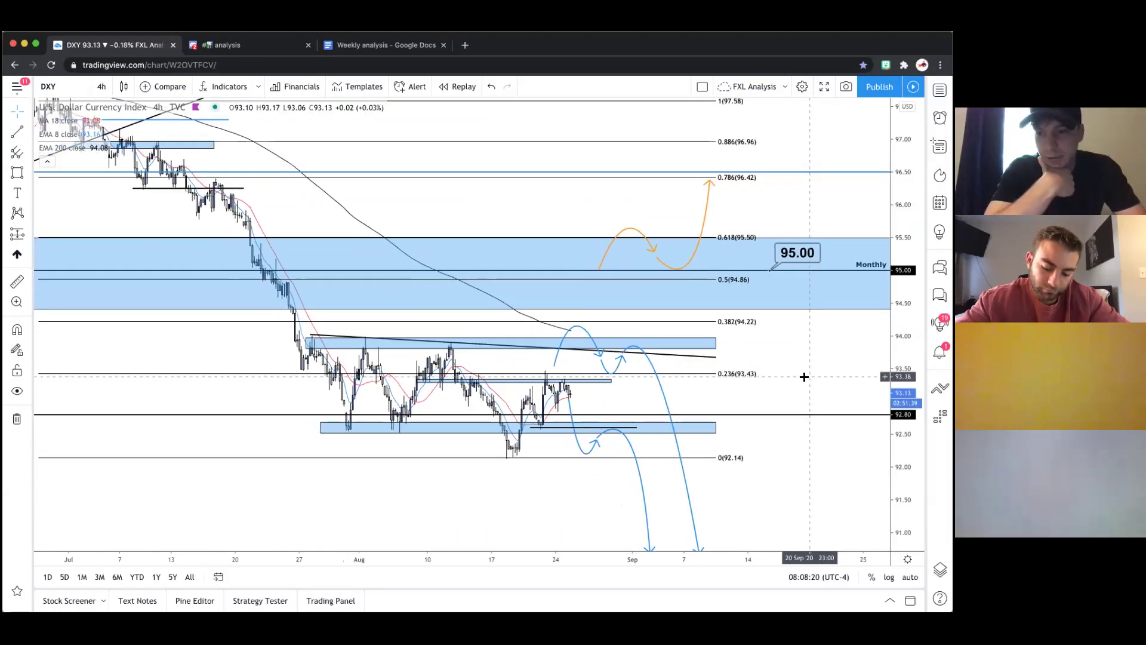
pyautogui.scroll(-3, 622, 360)
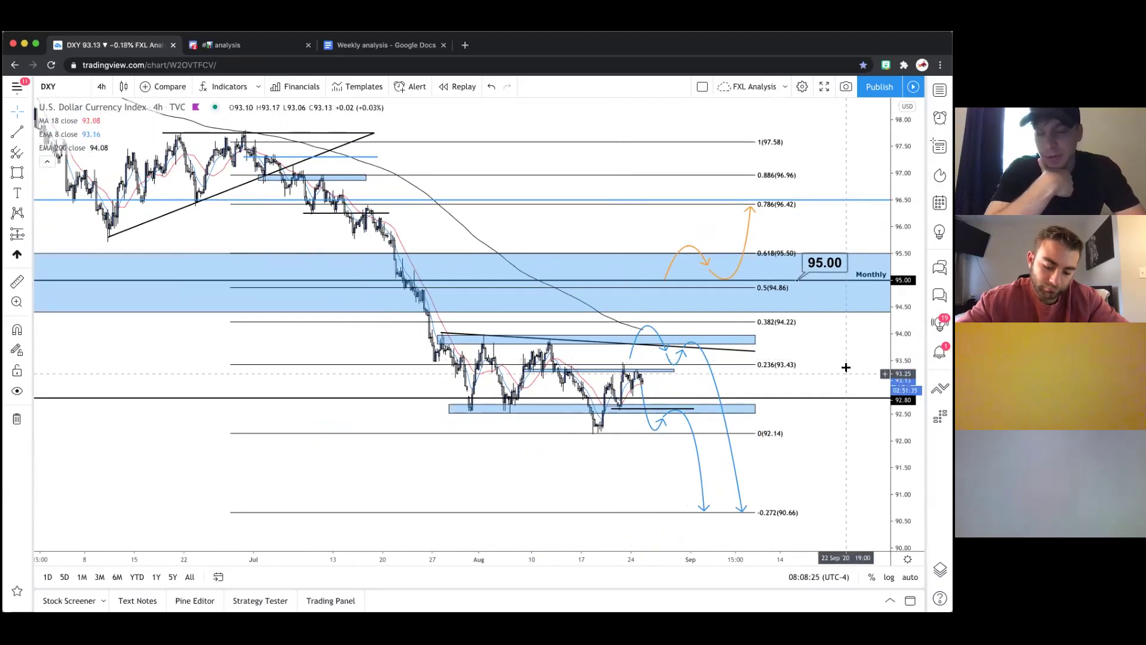
pyautogui.moveTo(844, 366); pyautogui.dragTo(793, 399)
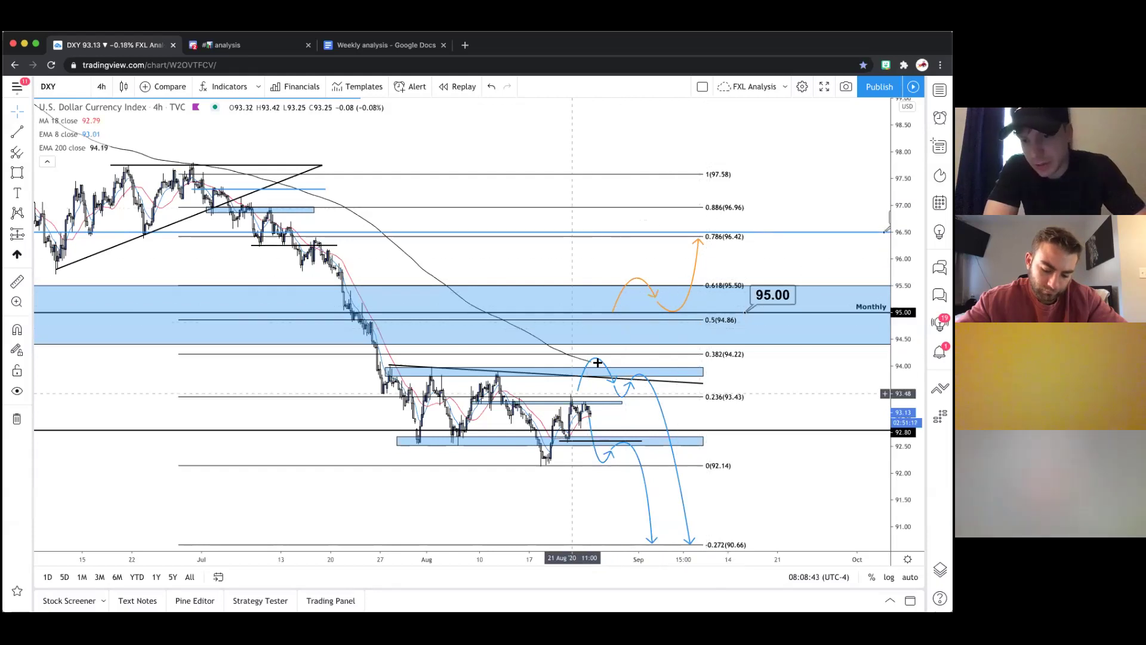
pyautogui.moveTo(596, 362); pyautogui.dragTo(614, 361)
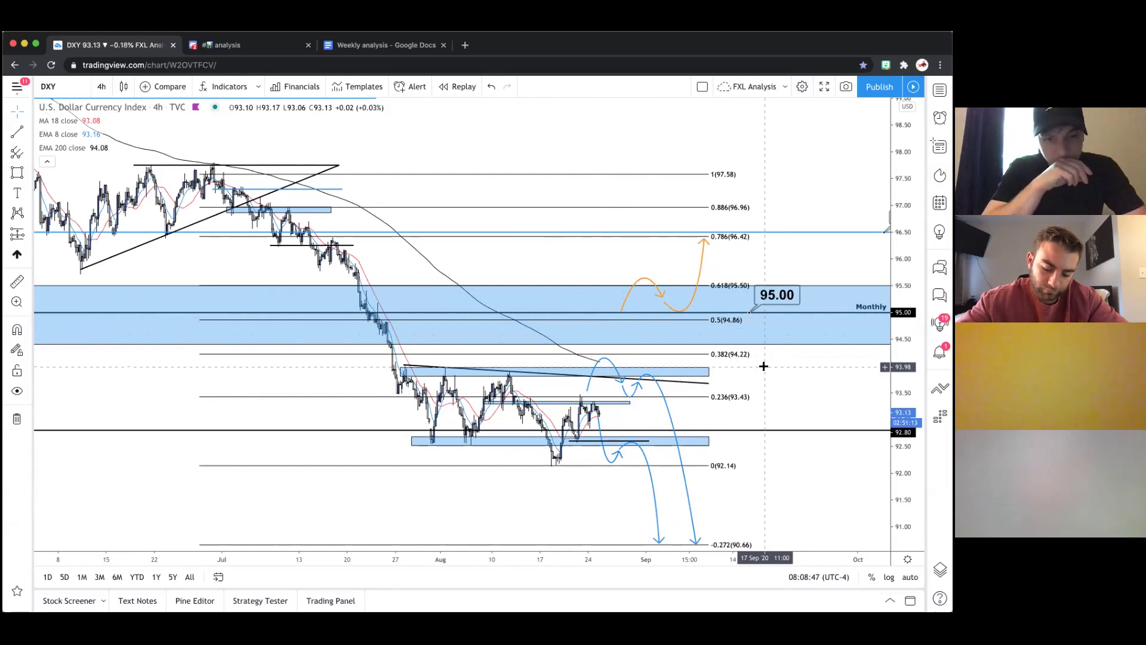
pyautogui.moveTo(782, 368); pyautogui.dragTo(754, 305)
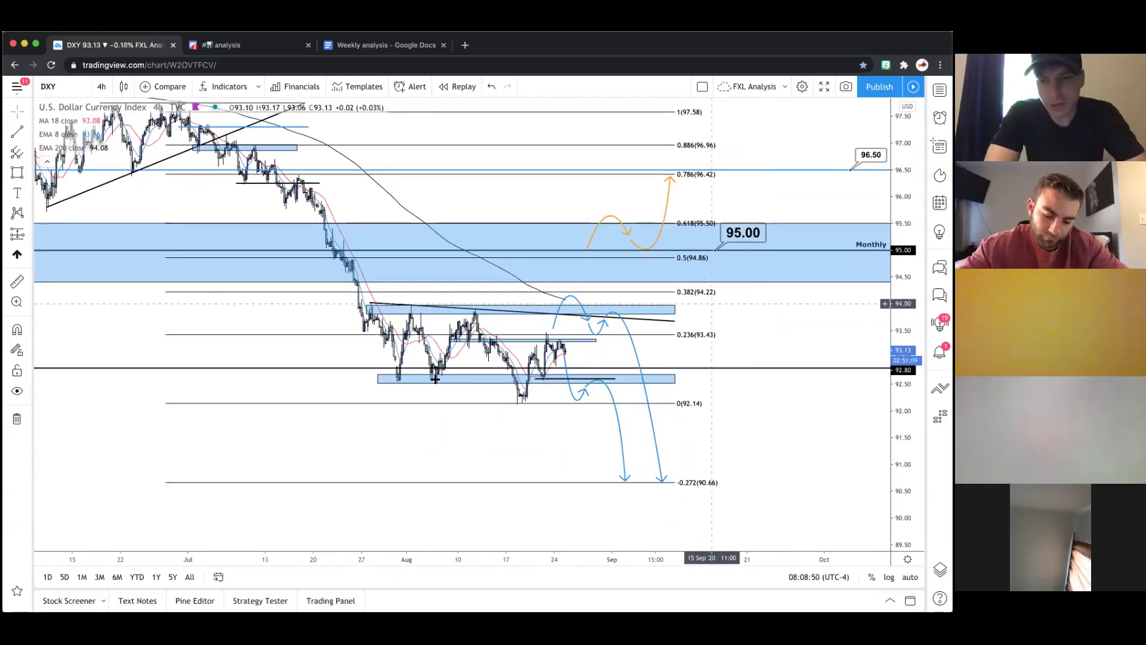
pyautogui.click(550, 309)
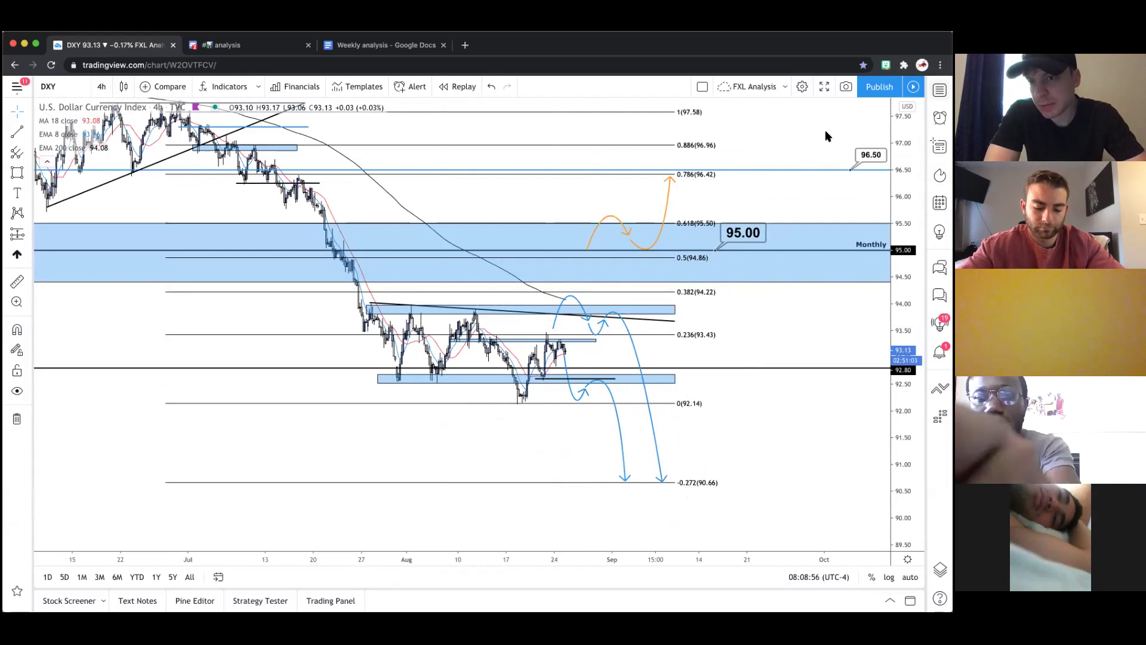
# Show the watch list and load the AUDUSD chart.
pyautogui.click(939, 90)
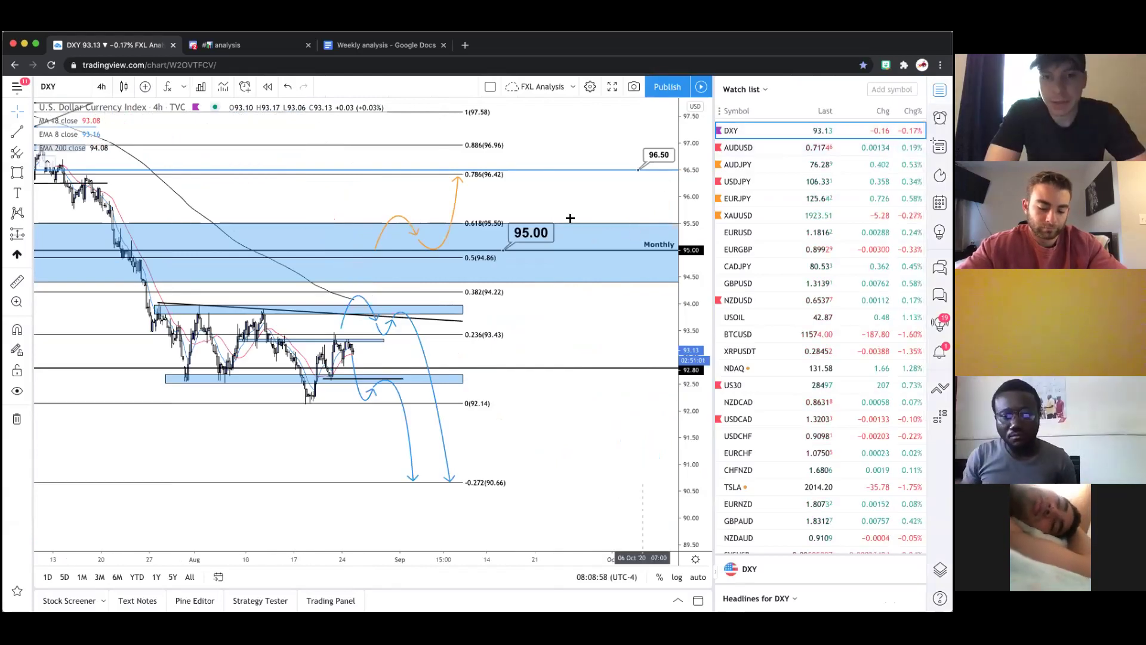
pyautogui.click(768, 146)
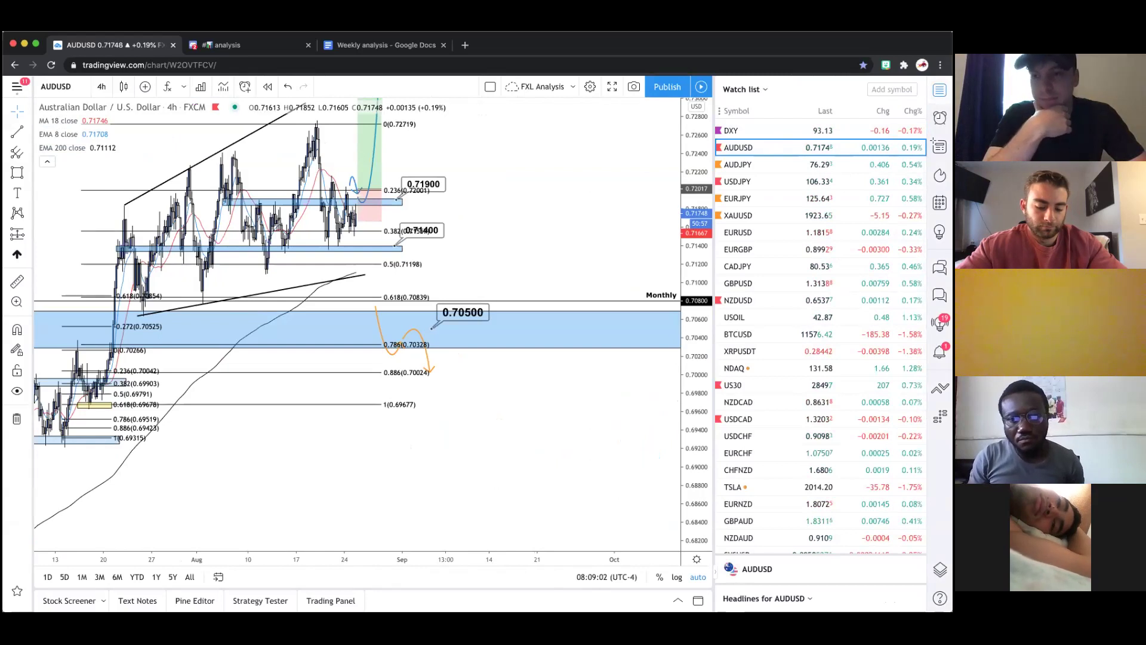
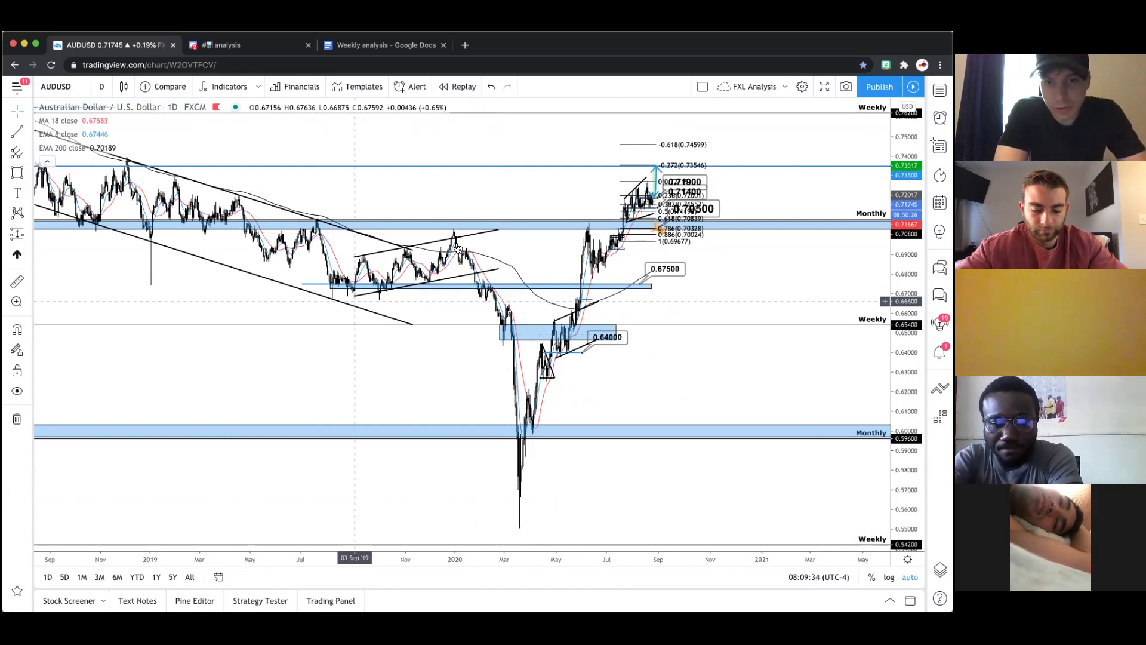
# Examine the daily AUDUSD price history, from the descending channel through the 2020 low to the rally above the monthly zone.
pyautogui.hscroll(-3, 135, 173)
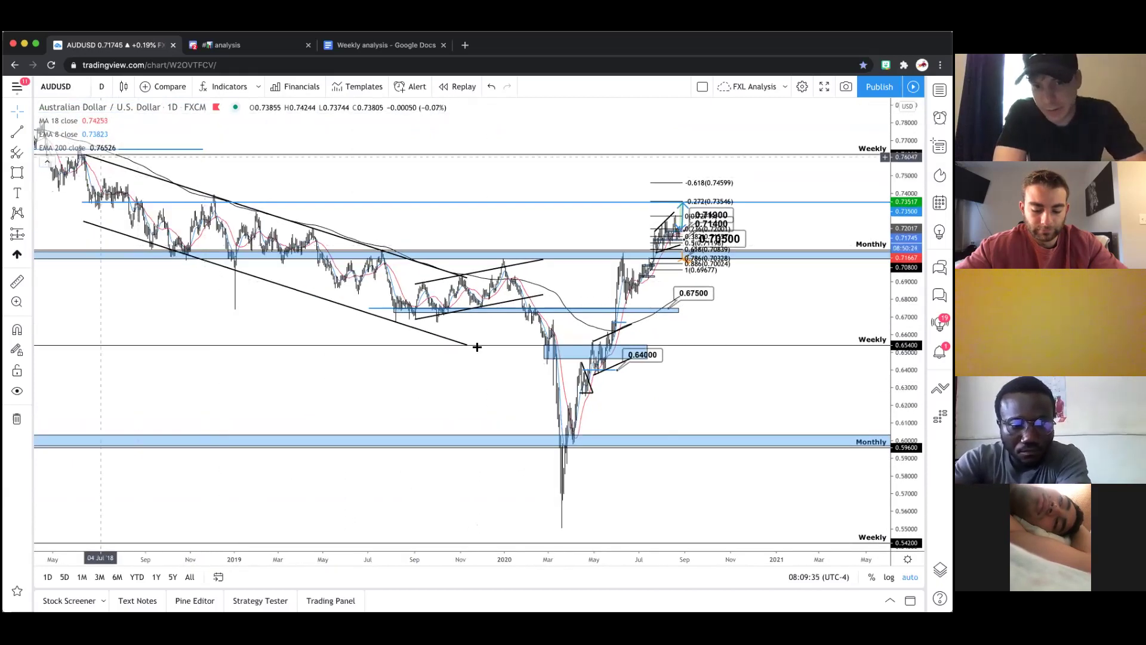
pyautogui.scroll(5, 563, 367)
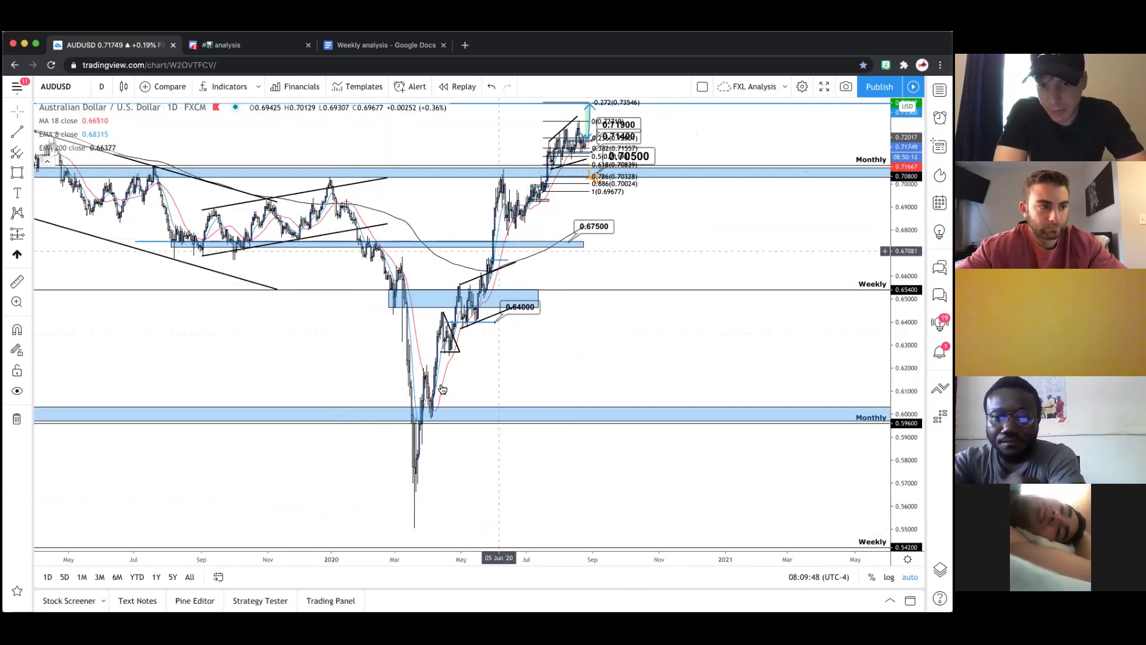
pyautogui.click(475, 293)
pyautogui.click(509, 210)
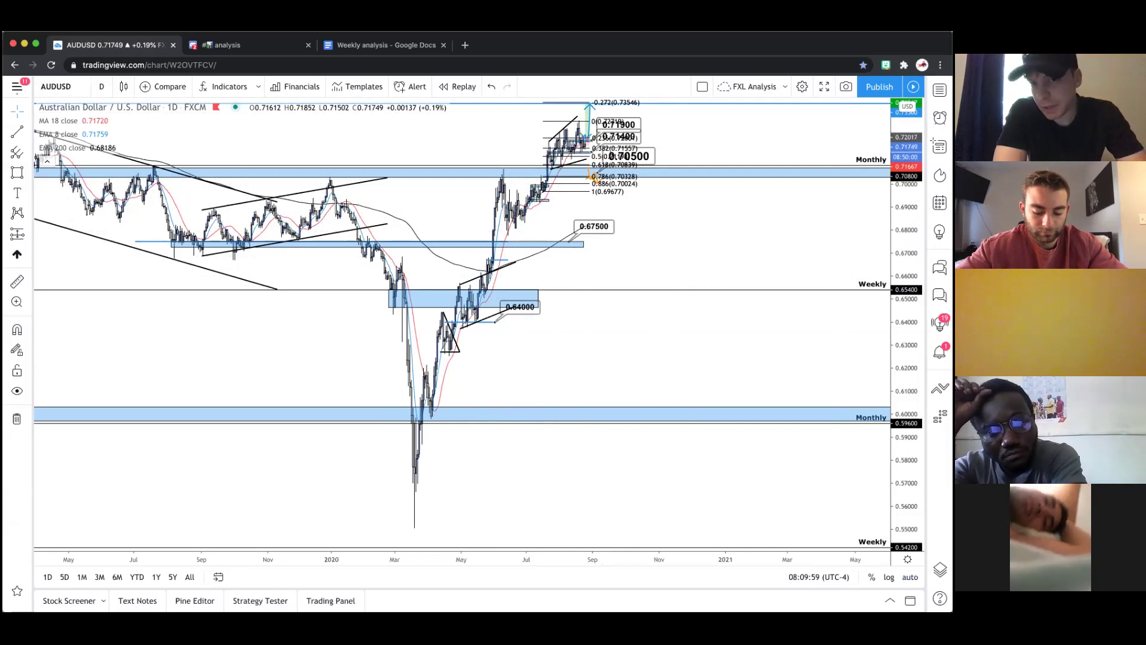
pyautogui.hscroll(-3, 708, 266)
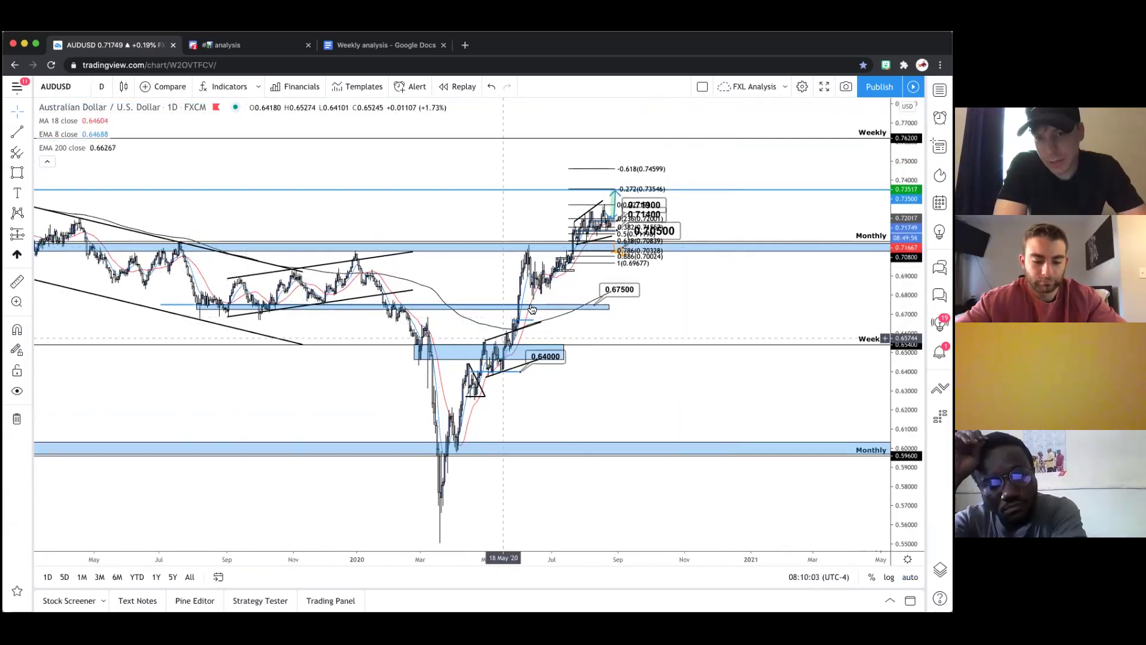
# Switch the AUDUSD chart to the 4-hour timeframe and frame the rising wedge together with the projected paths.
pyautogui.click(102, 87)
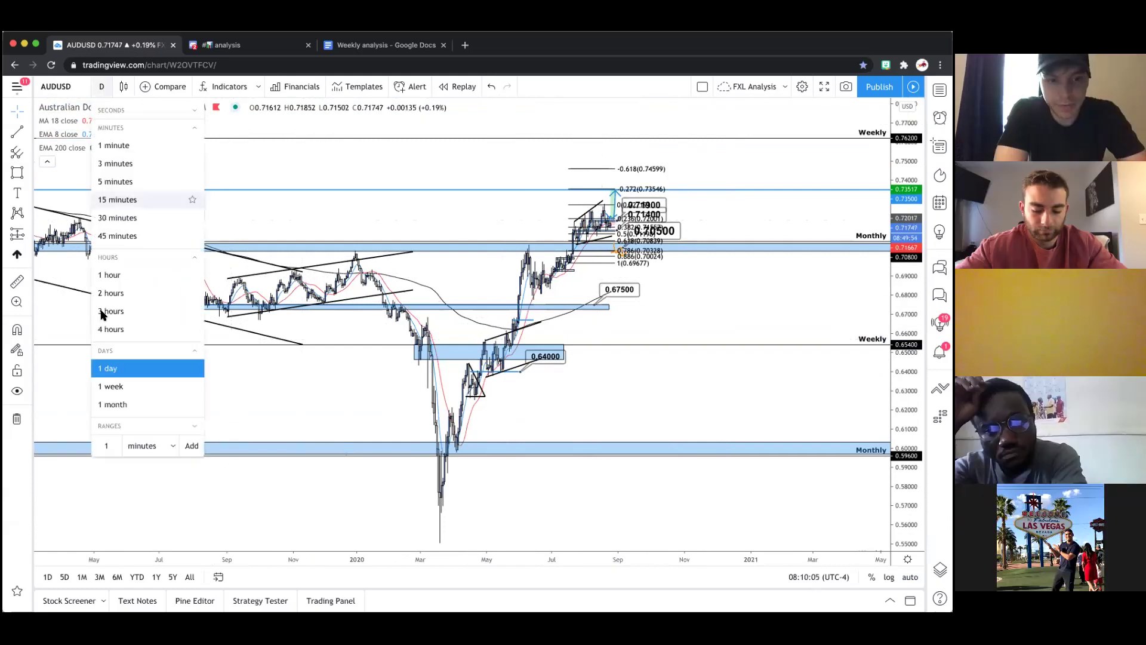
pyautogui.click(110, 329)
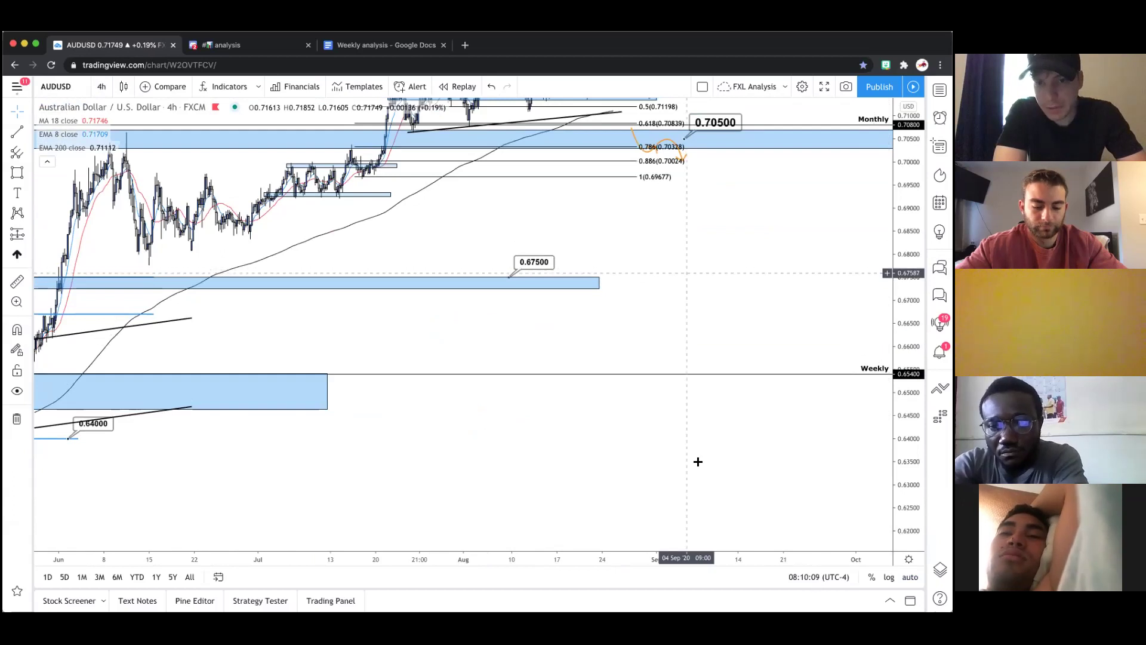
pyautogui.scroll(3, 696, 464)
pyautogui.scroll(2, 698, 461)
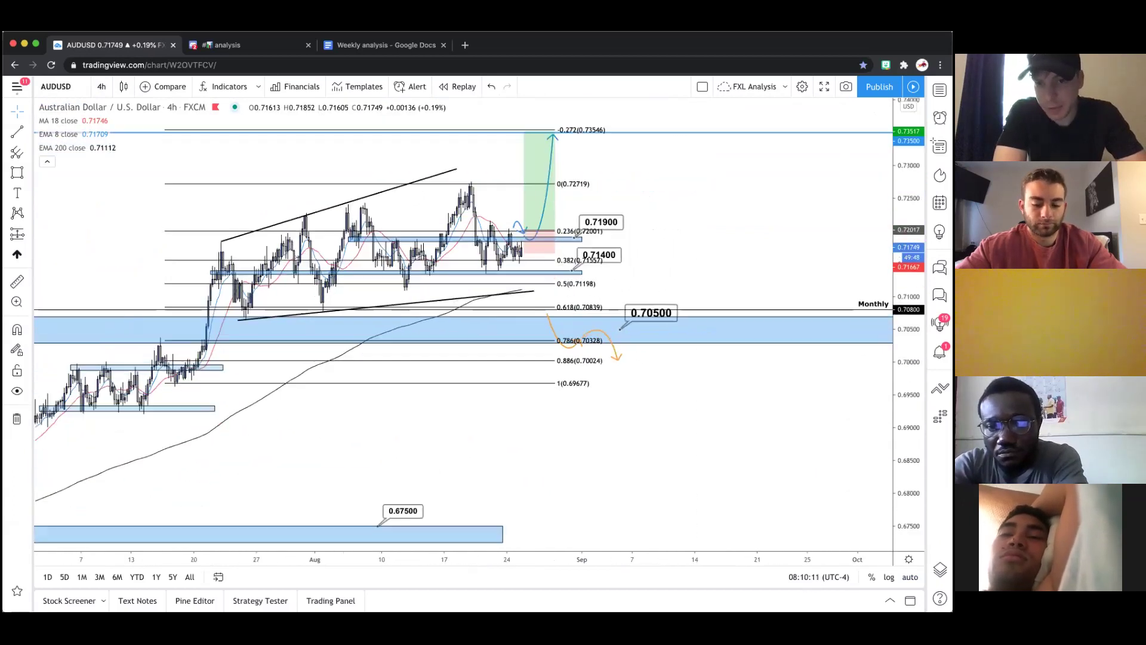
pyautogui.hscroll(3, 615, 263)
pyautogui.scroll(2, 647, 276)
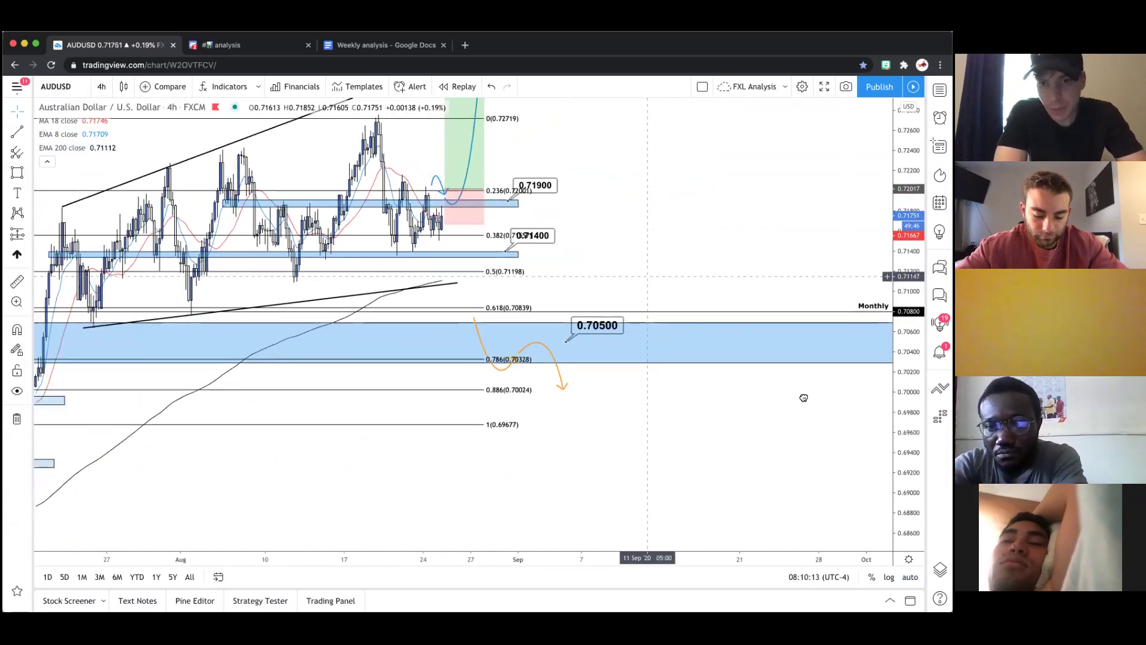
pyautogui.scroll(2, 801, 399)
pyautogui.hscroll(-2, 699, 376)
pyautogui.moveTo(699, 376); pyautogui.dragTo(833, 373)
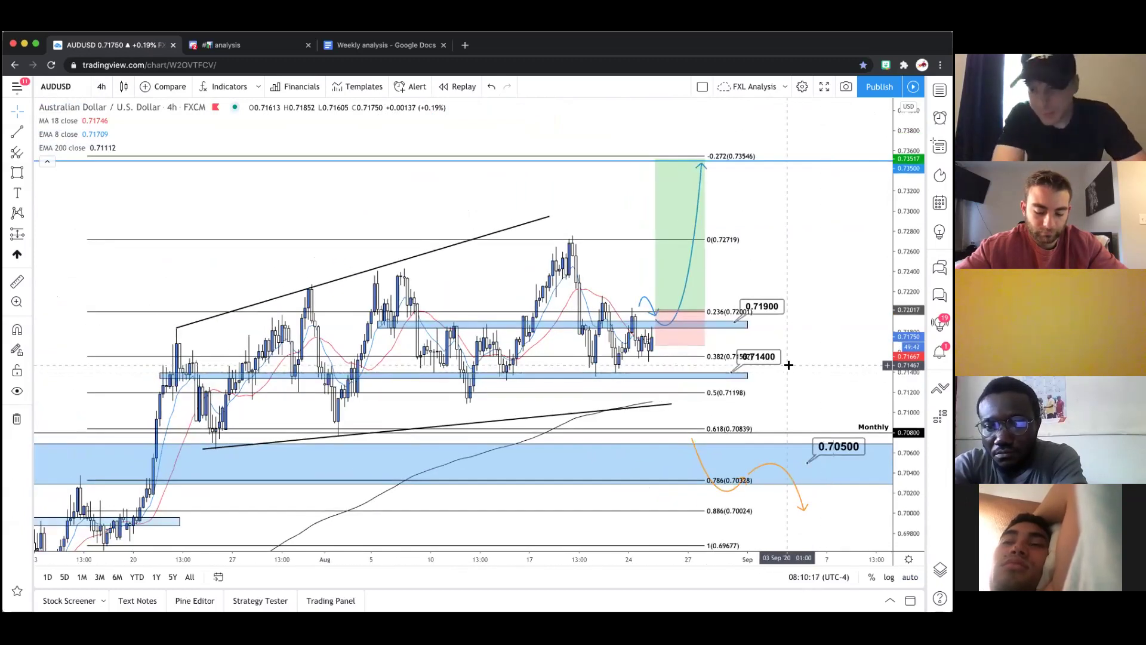
# Shift the 0.71400 and 0.71900 price labels so their pointers meet the ends of their blue zones.
pyautogui.click(771, 357)
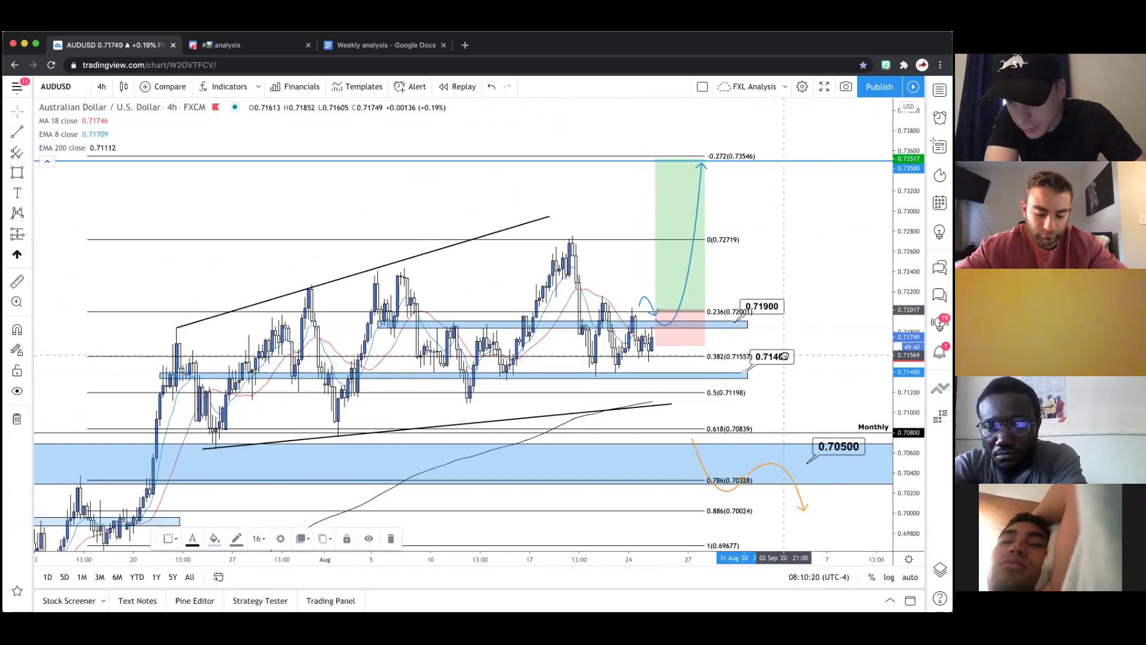
pyautogui.click(770, 306)
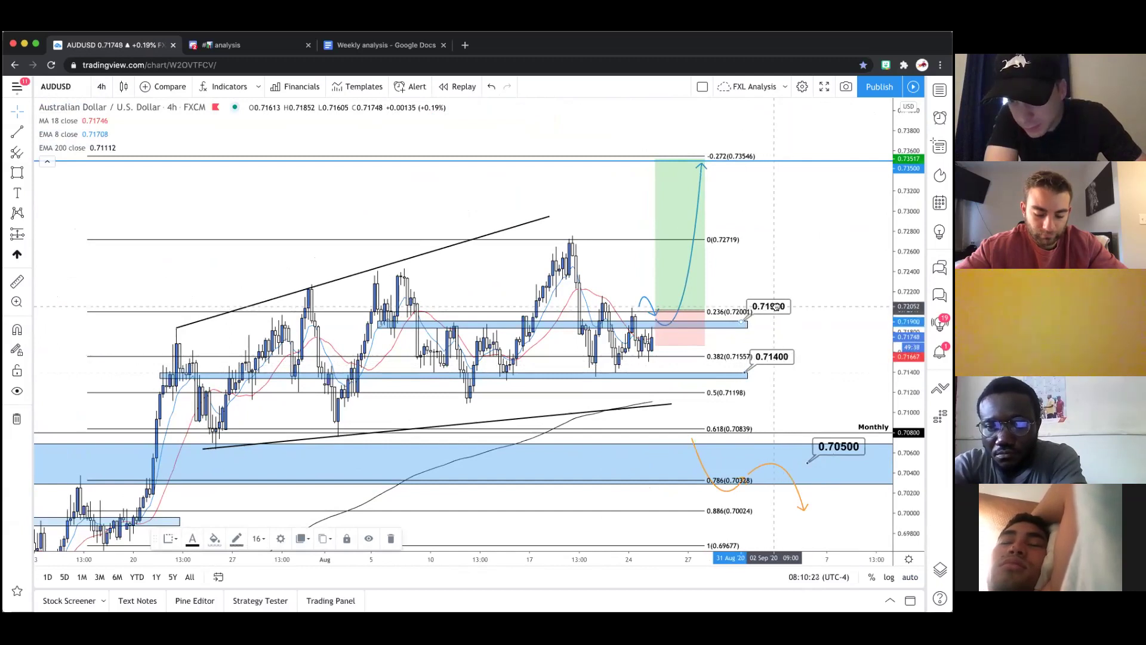
pyautogui.click(814, 323)
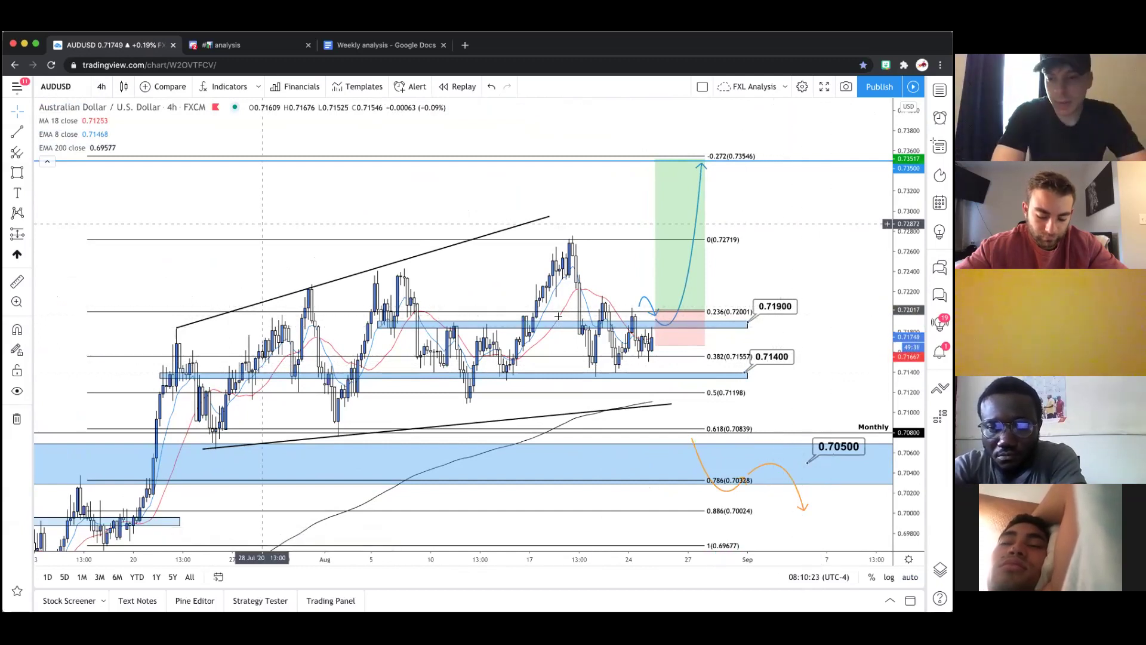
# Examine the rising wedge and the long position with its projected bullish path toward the -0.272 Fibonacci level.
pyautogui.scroll(-2, 405, 262)
pyautogui.moveTo(843, 332); pyautogui.dragTo(788, 275)
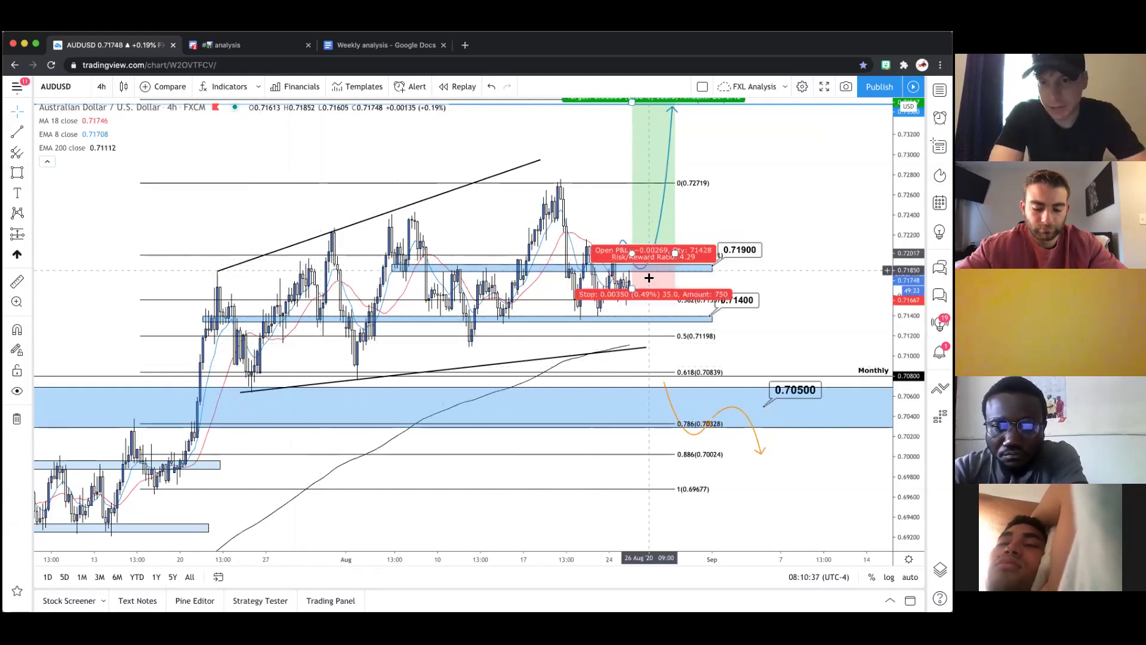
pyautogui.click(632, 160)
pyautogui.click(600, 352)
pyautogui.click(560, 205)
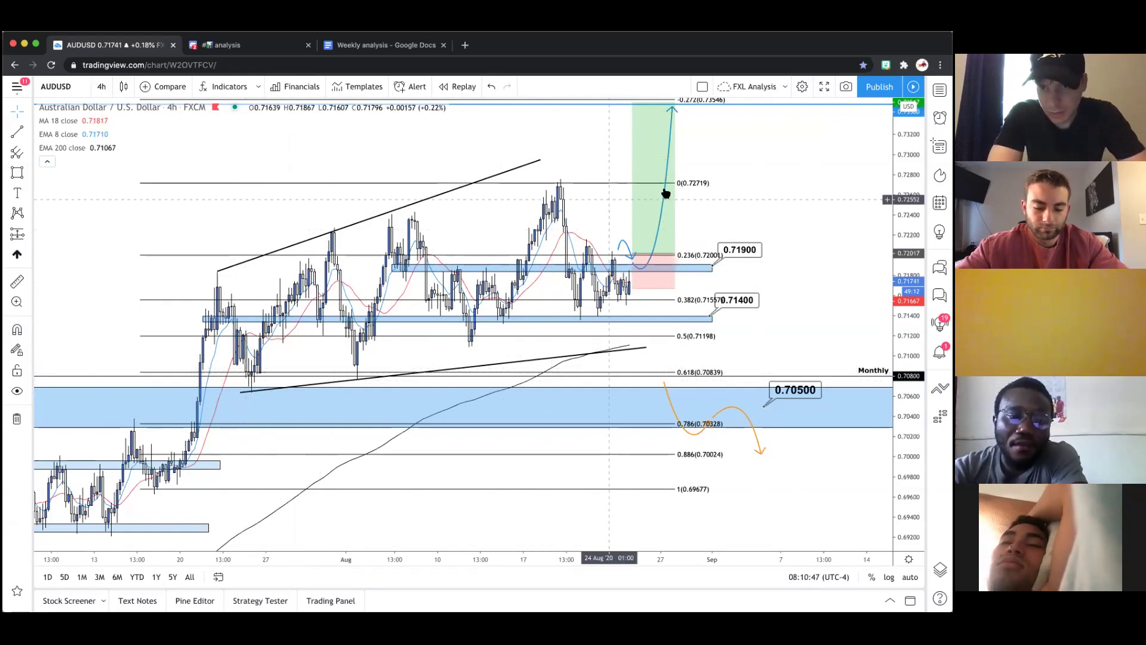
pyautogui.moveTo(674, 183); pyautogui.dragTo(620, 275)
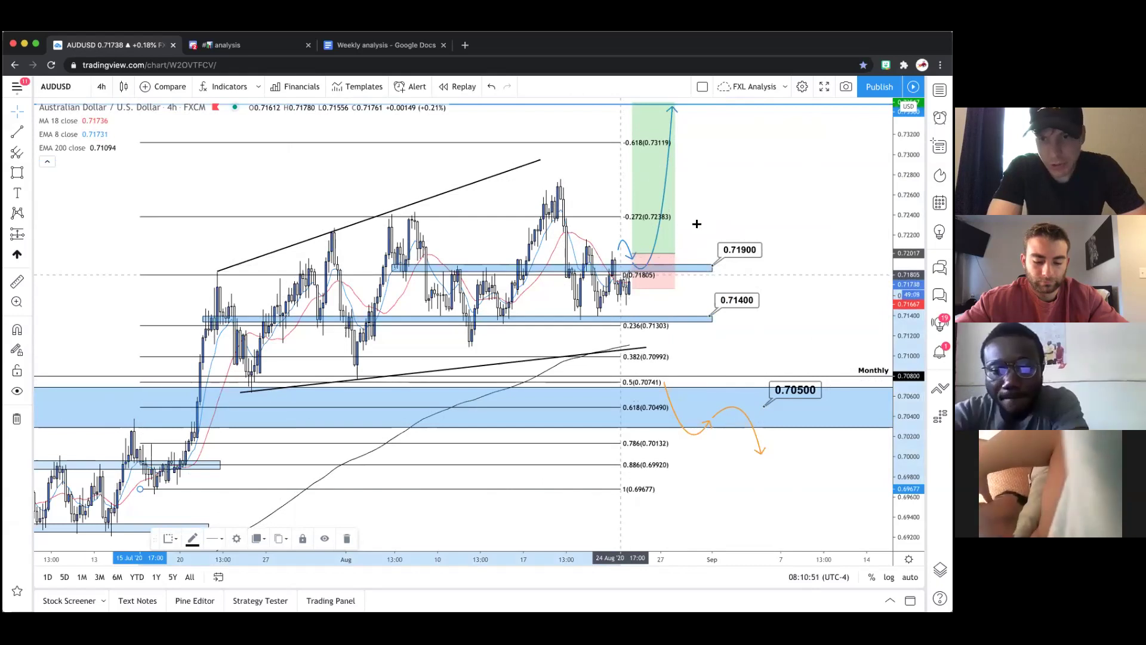
pyautogui.click(491, 86)
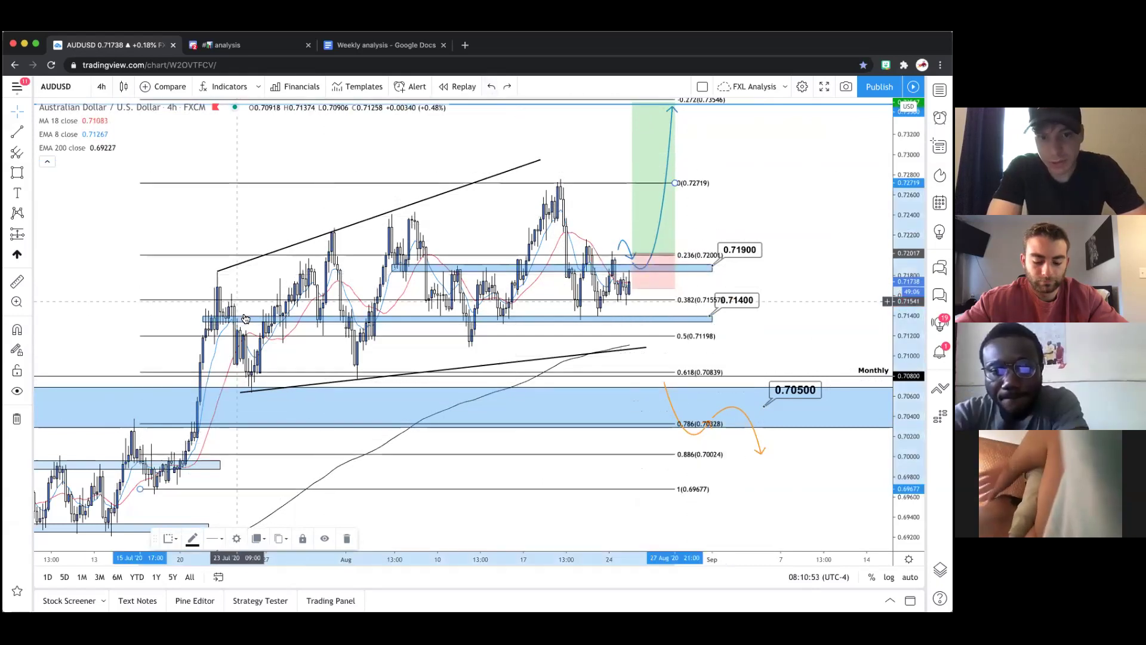
pyautogui.click(791, 188)
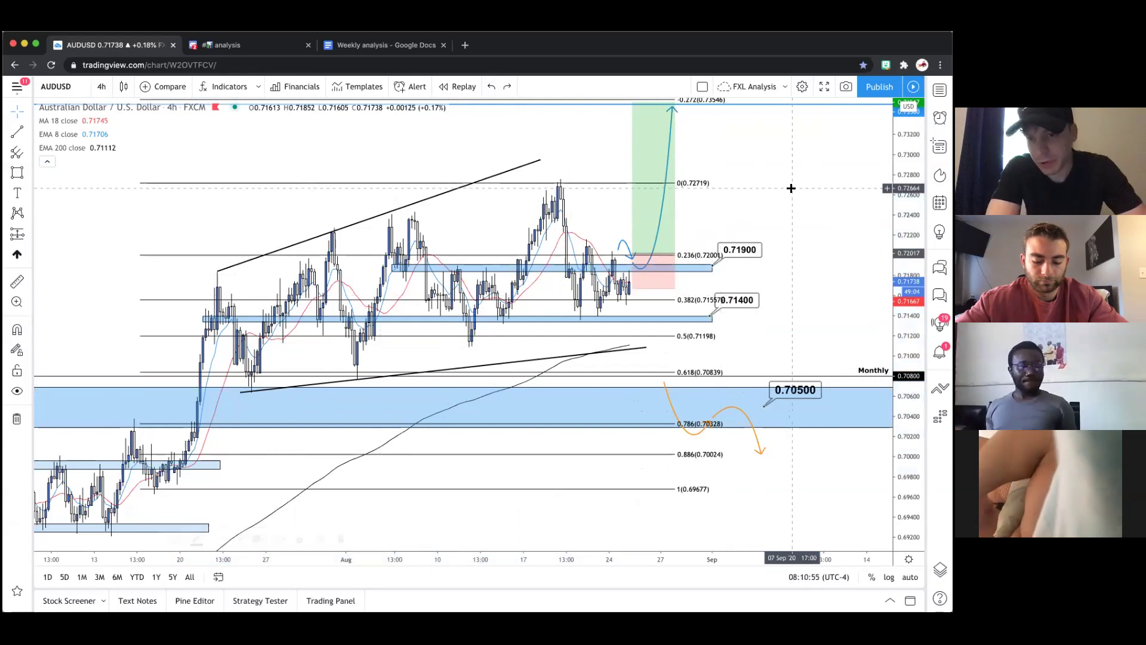
# Review the long position's entry, stop and target against the 0.71900 and 0.71400 zones on the 4-hour AUDUSD chart.
pyautogui.moveTo(791, 188); pyautogui.dragTo(722, 195)
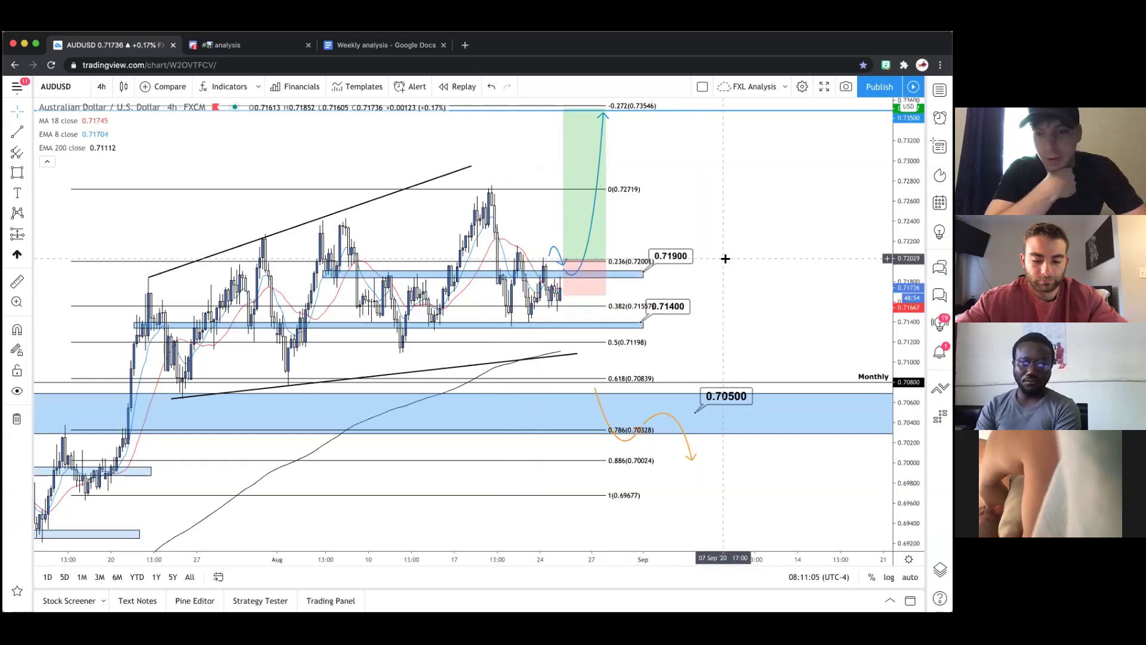
pyautogui.moveTo(743, 266)
pyautogui.mouseDown()
pyautogui.moveTo(722, 276)
pyautogui.moveTo(759, 276)
pyautogui.mouseUp()
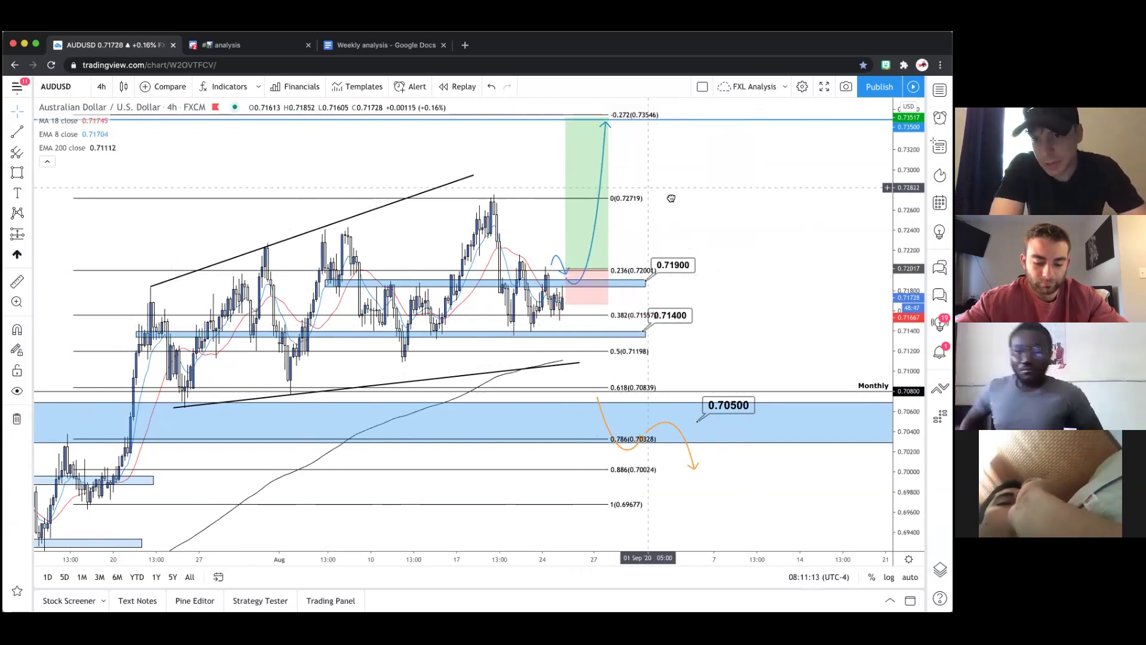
pyautogui.moveTo(660, 190); pyautogui.dragTo(677, 205)
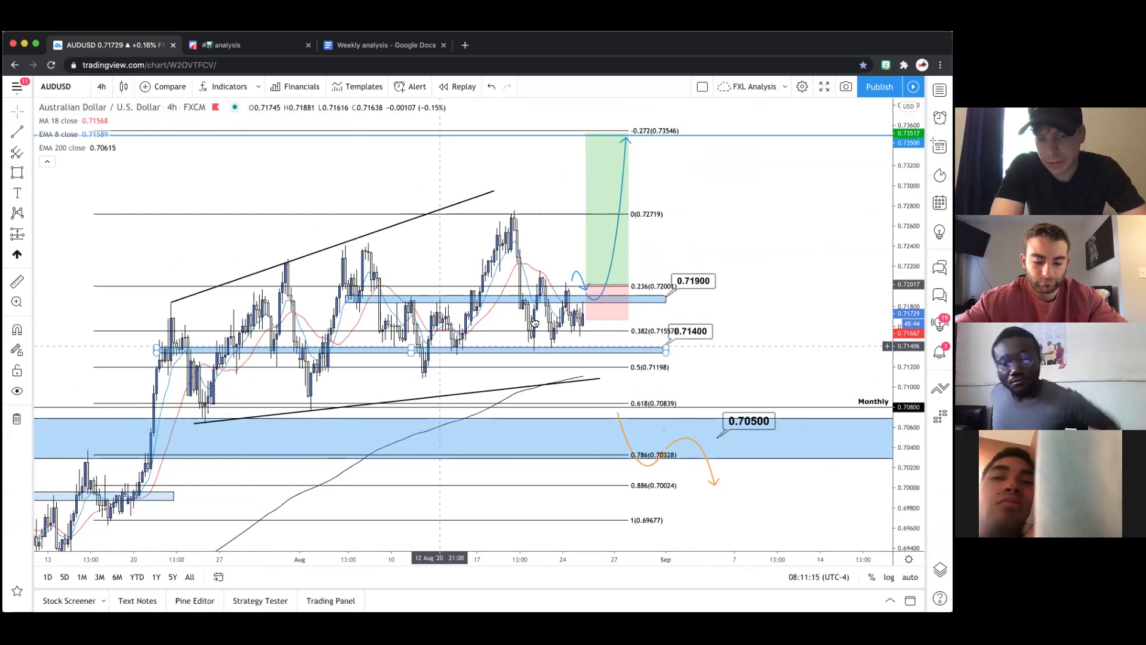
pyautogui.moveTo(577, 320)
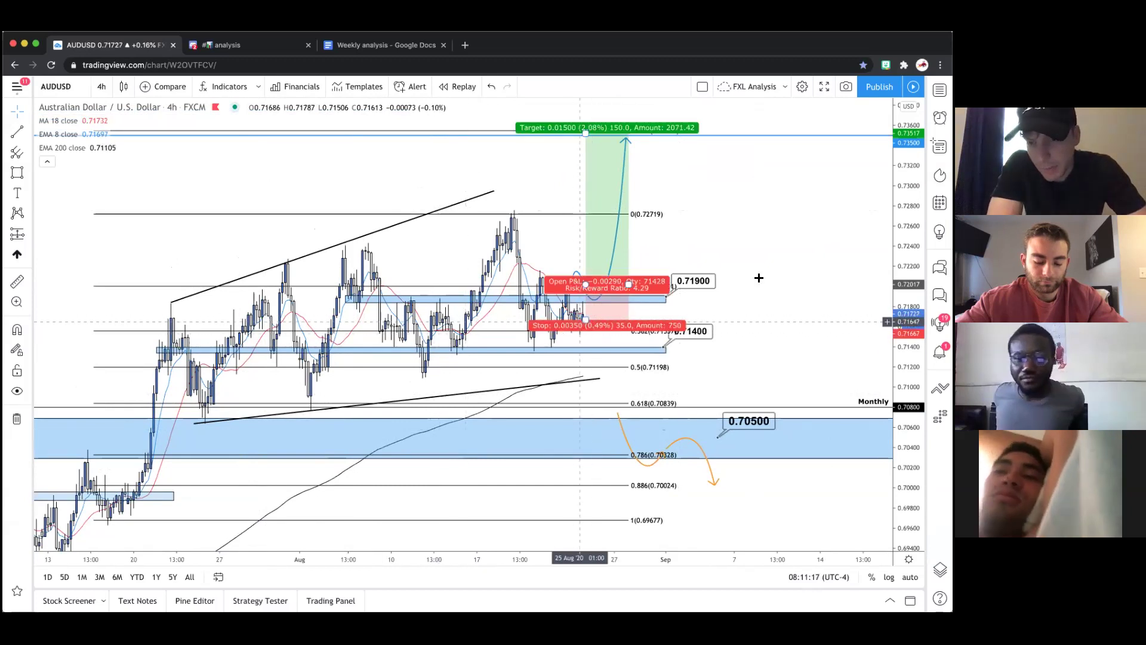
pyautogui.moveTo(586, 320); pyautogui.dragTo(552, 306)
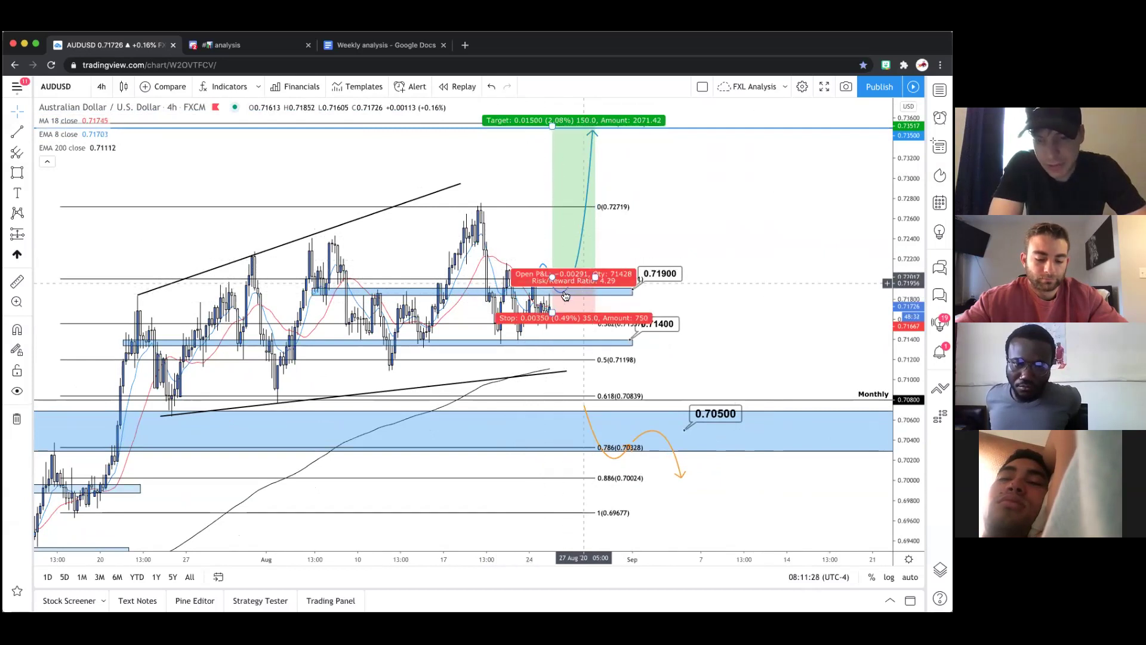
pyautogui.click(524, 292)
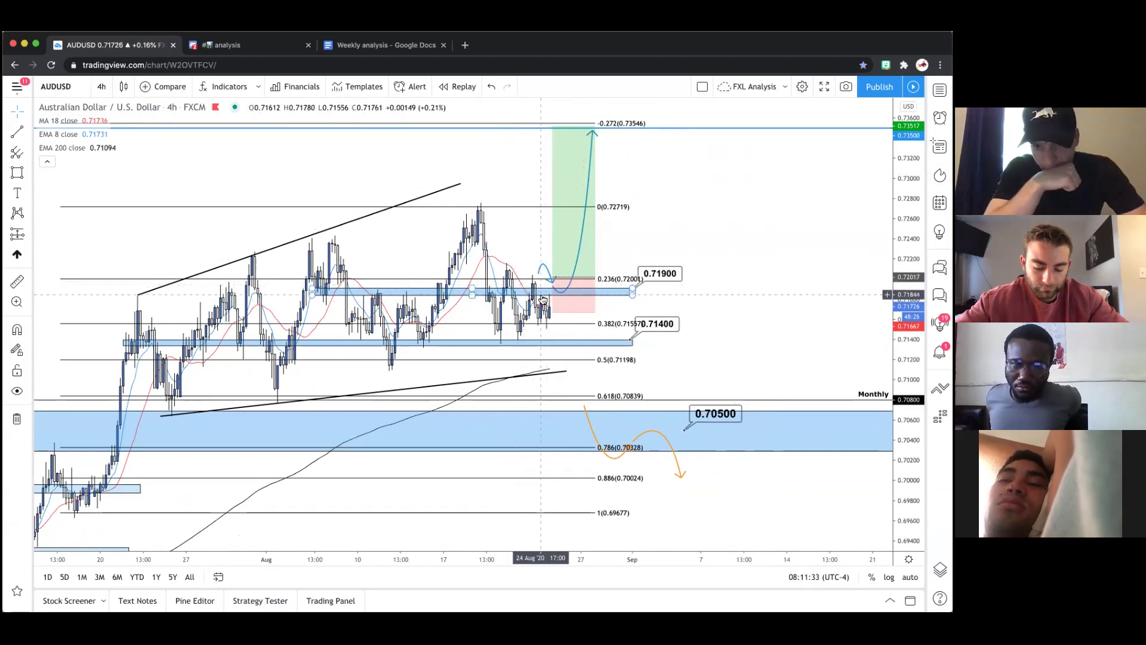
pyautogui.hscroll(-1, 766, 262)
pyautogui.hscroll(-5, 765, 262)
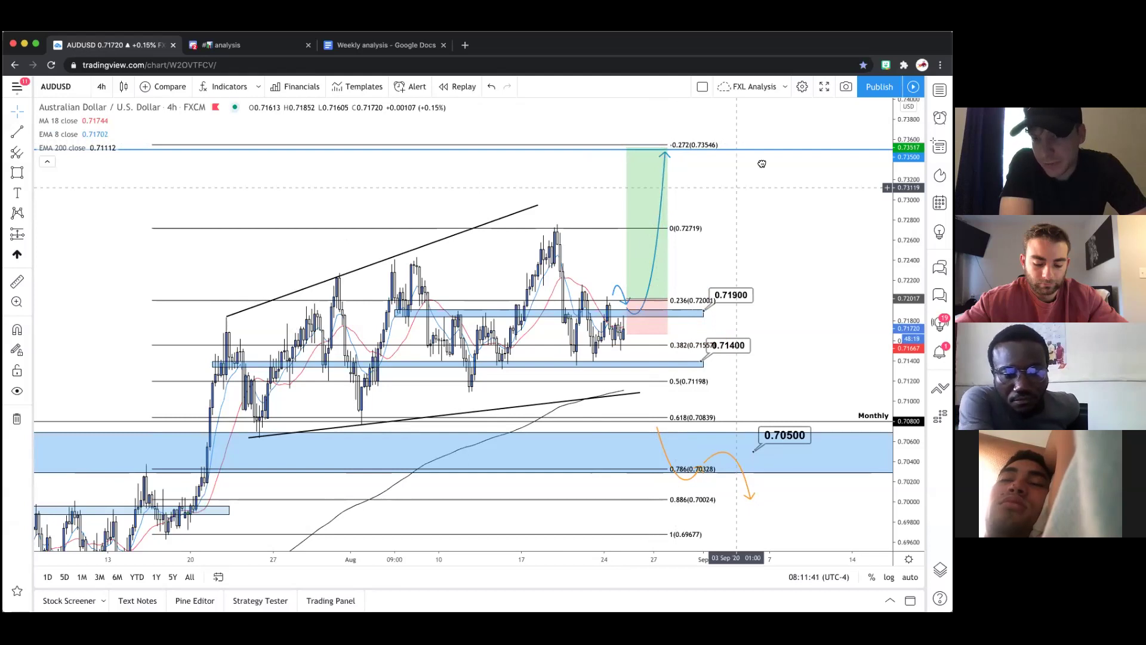
pyautogui.scroll(-2, 642, 325)
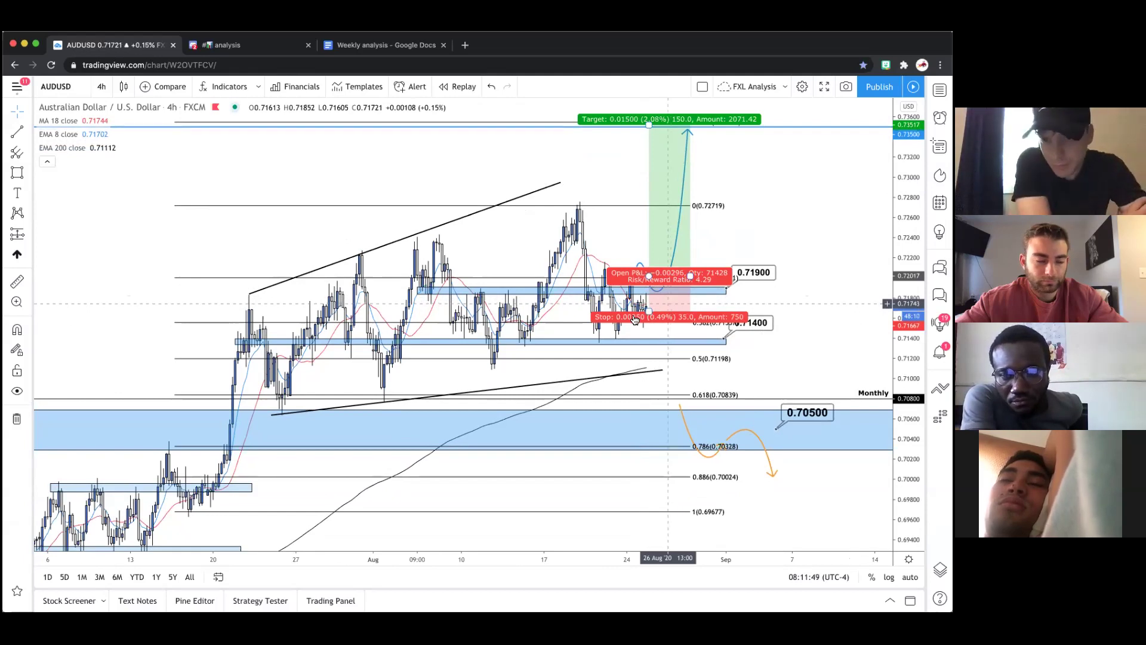
# Try a slightly lower stop level for the AUDUSD long position, and undo the adjustment.
pyautogui.moveTo(649, 313); pyautogui.dragTo(647, 326)
pyautogui.click(491, 87)
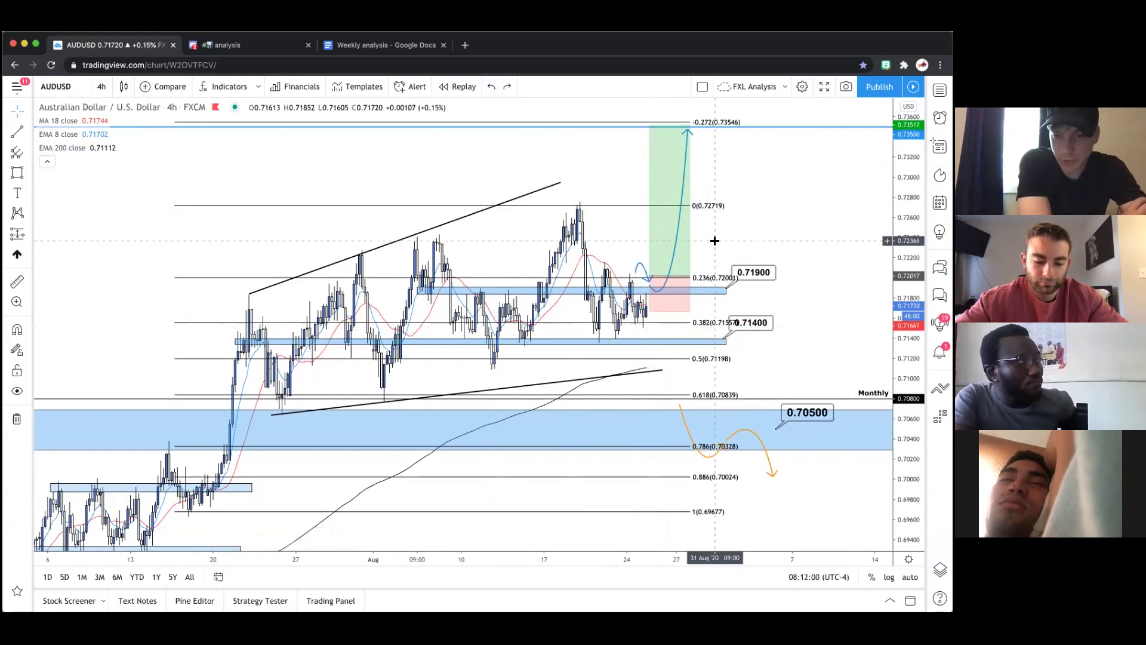
# Review the 4-hour AUDUSD structure above the monthly zone, including the 200 EMA and the bearish path near 0.70500.
pyautogui.hscroll(5, 715, 240)
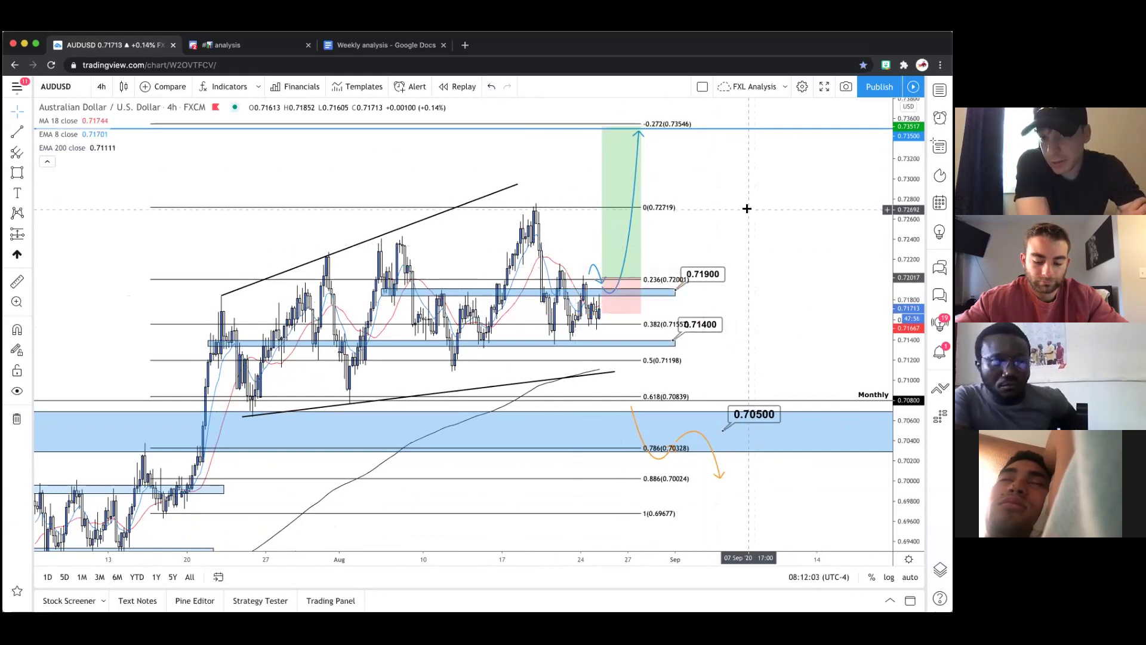
pyautogui.hscroll(5, 724, 213)
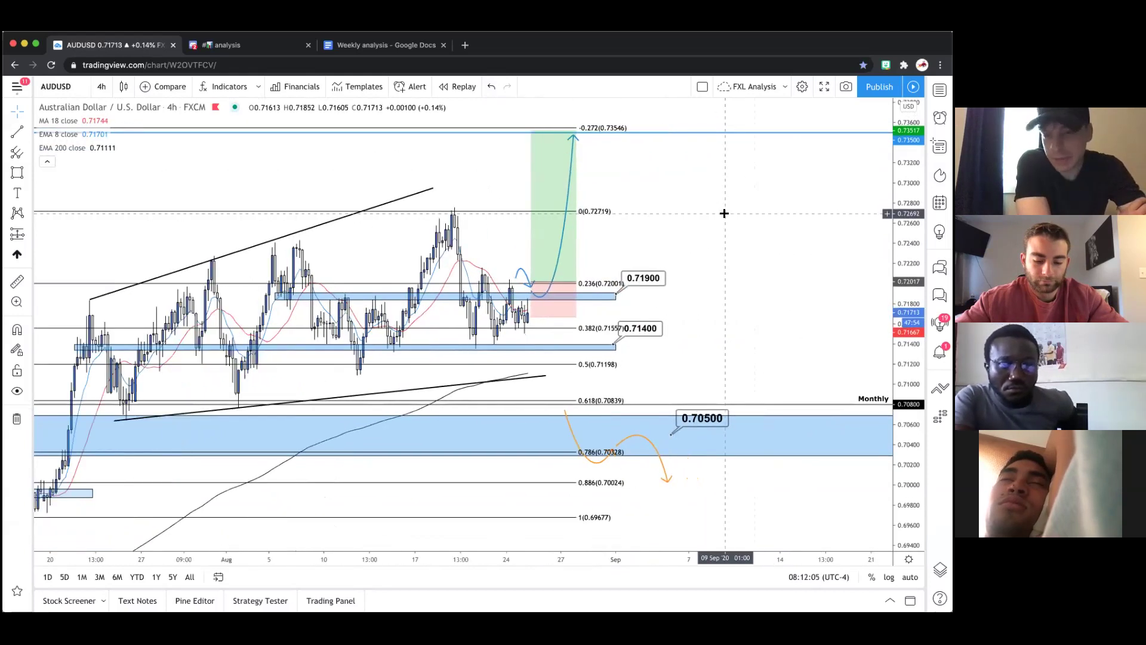
pyautogui.hscroll(-5, 779, 215)
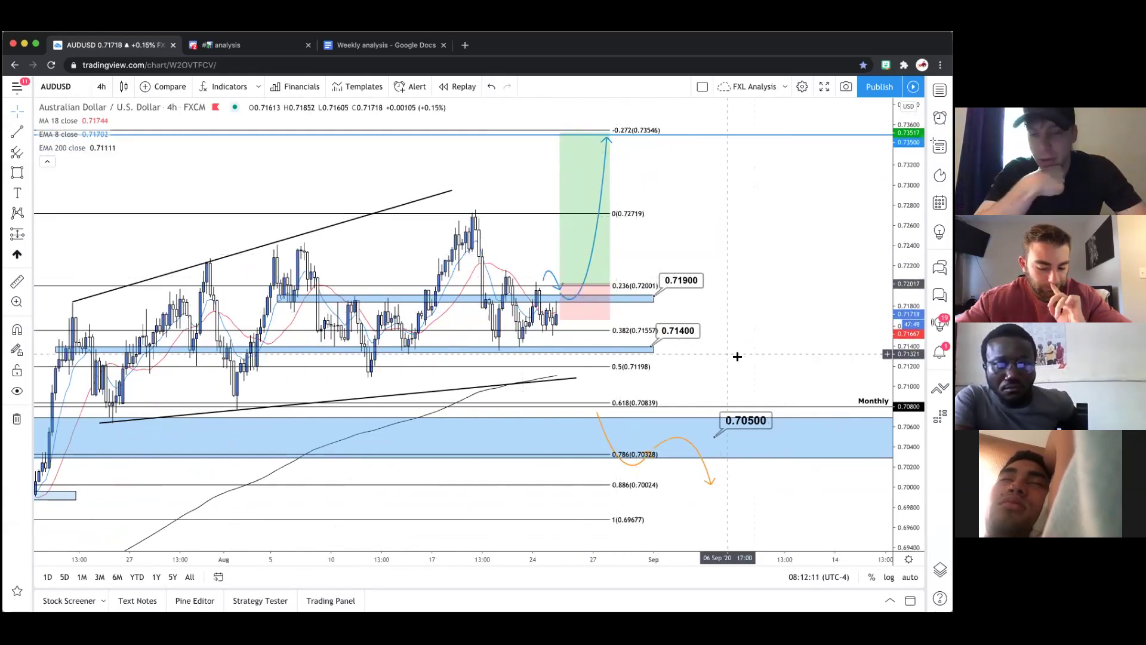
pyautogui.hscroll(-5, 737, 356)
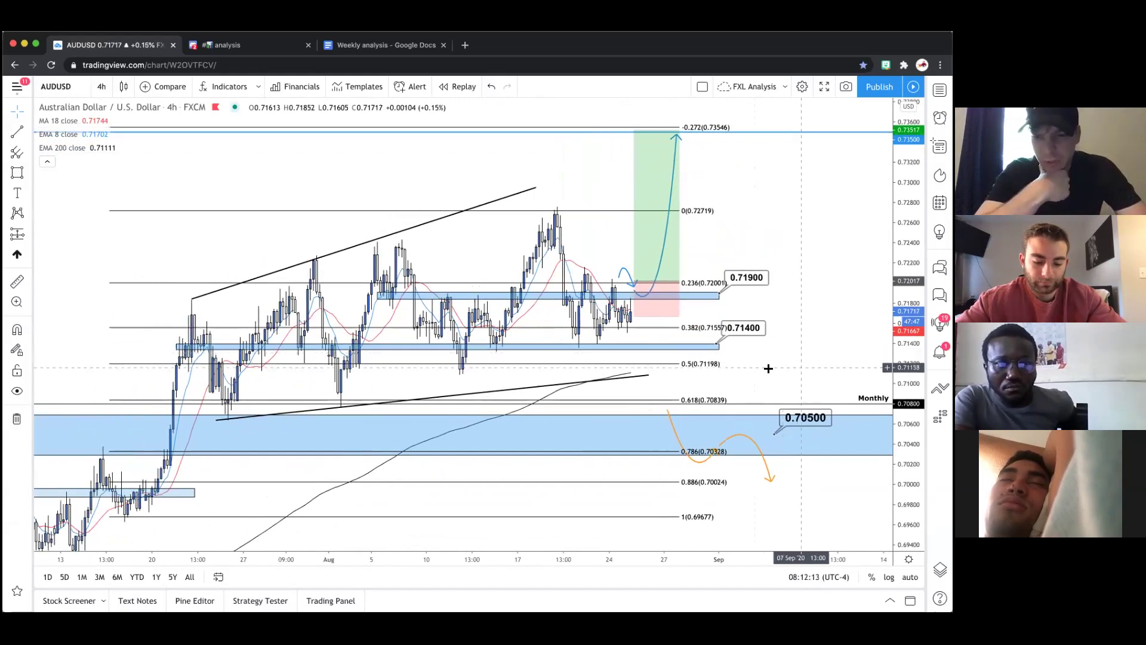
pyautogui.scroll(-2, 804, 371)
pyautogui.hscroll(2, 804, 370)
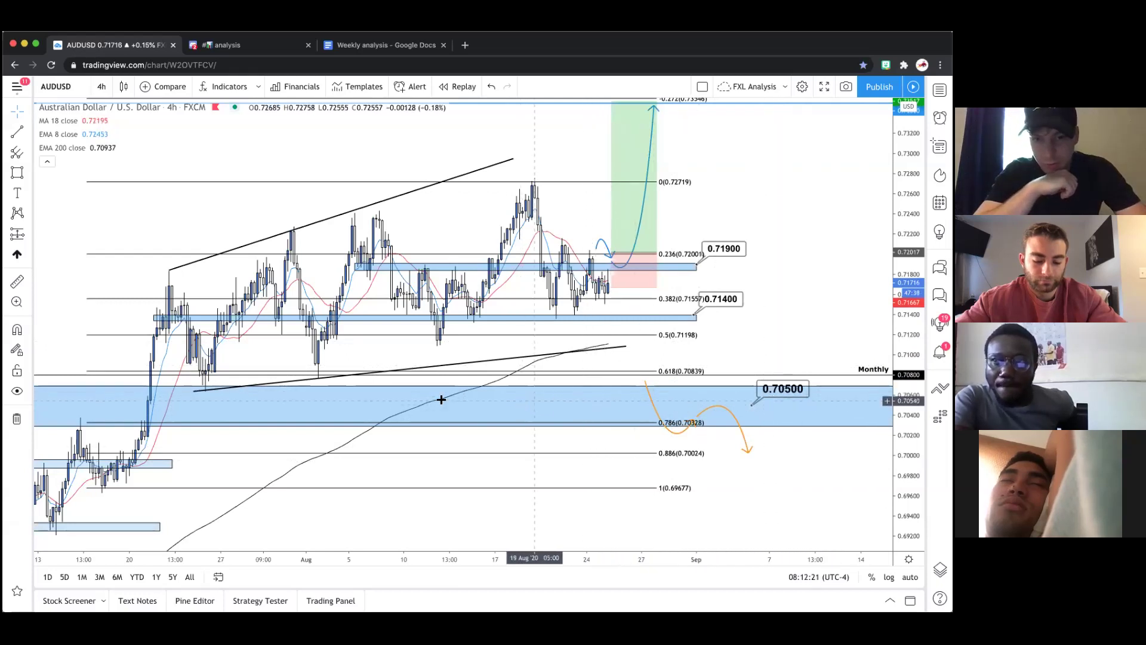
pyautogui.scroll(-3, 376, 402)
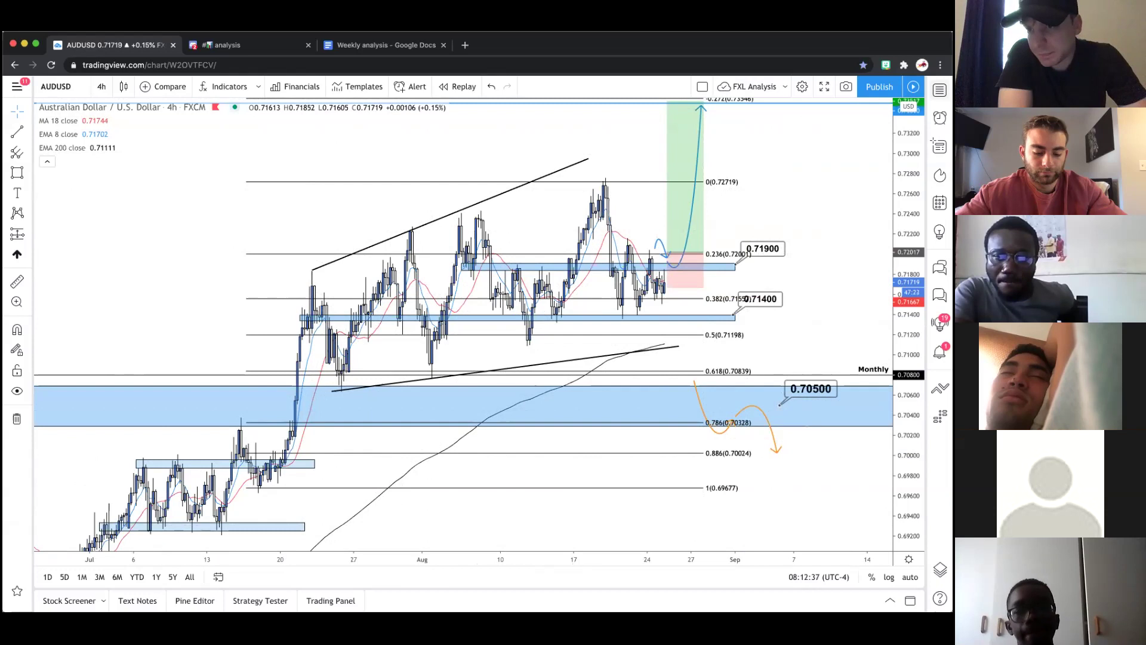
# Load the AUDJPY chart from the watch list, and hide the list to widen the chart.
pyautogui.click(940, 90)
pyautogui.click(738, 164)
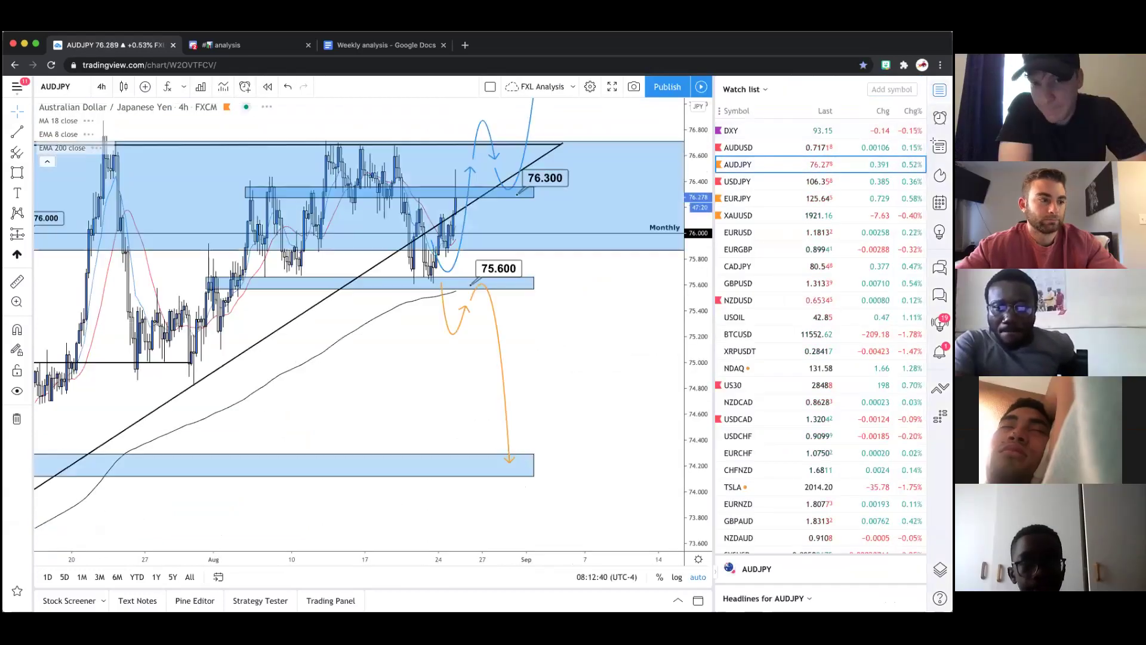
pyautogui.click(940, 90)
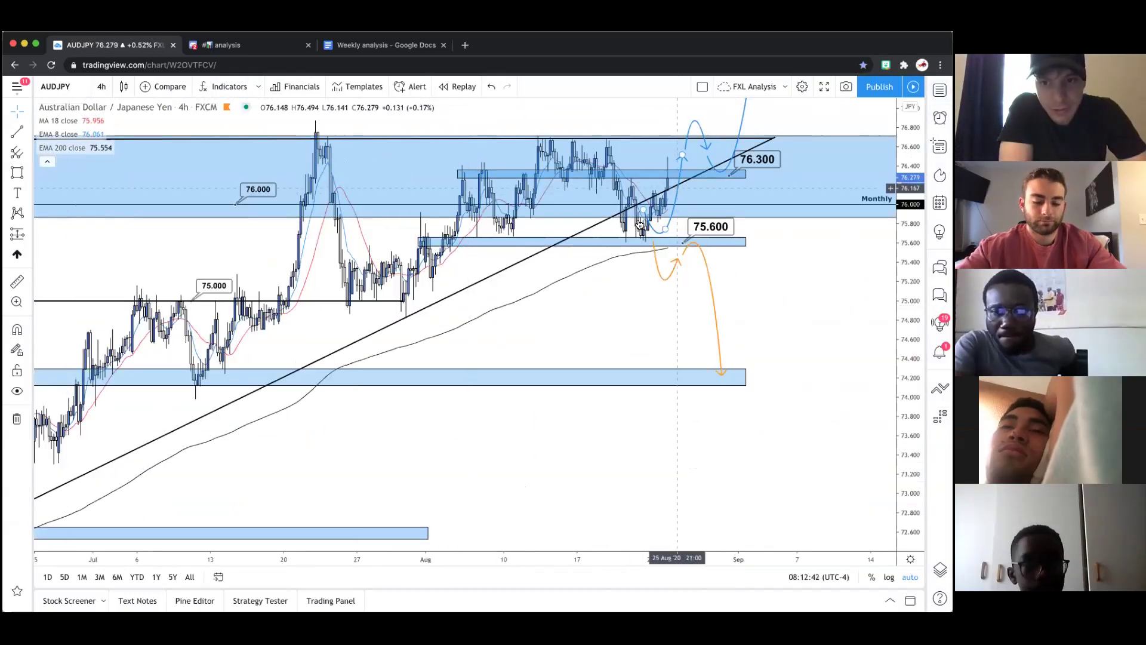
# Switch AUDJPY to the daily timeframe and review the descending channel and the zones up to 80.000 back through 2019.
pyautogui.click(664, 181)
pyautogui.click(665, 174)
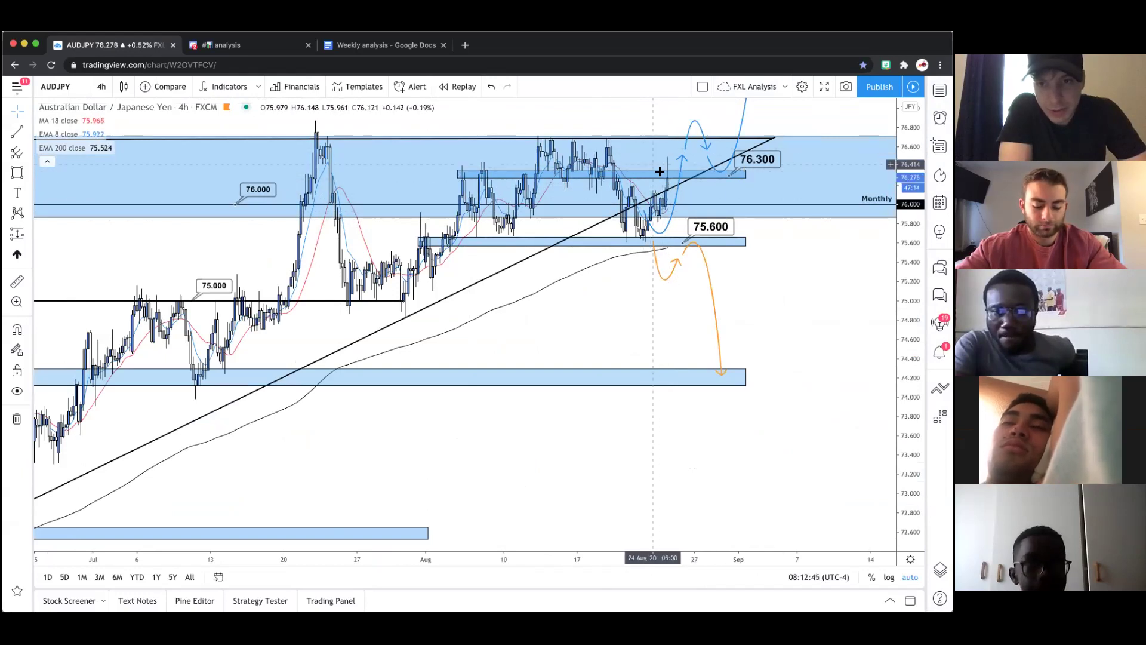
pyautogui.click(102, 86)
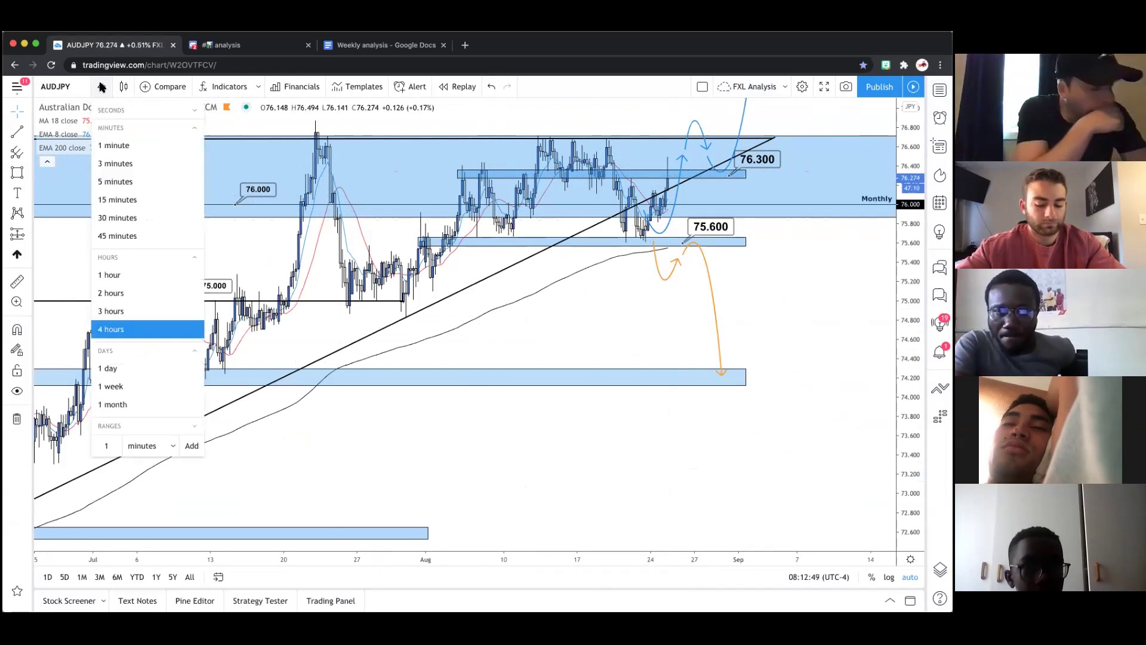
pyautogui.click(128, 368)
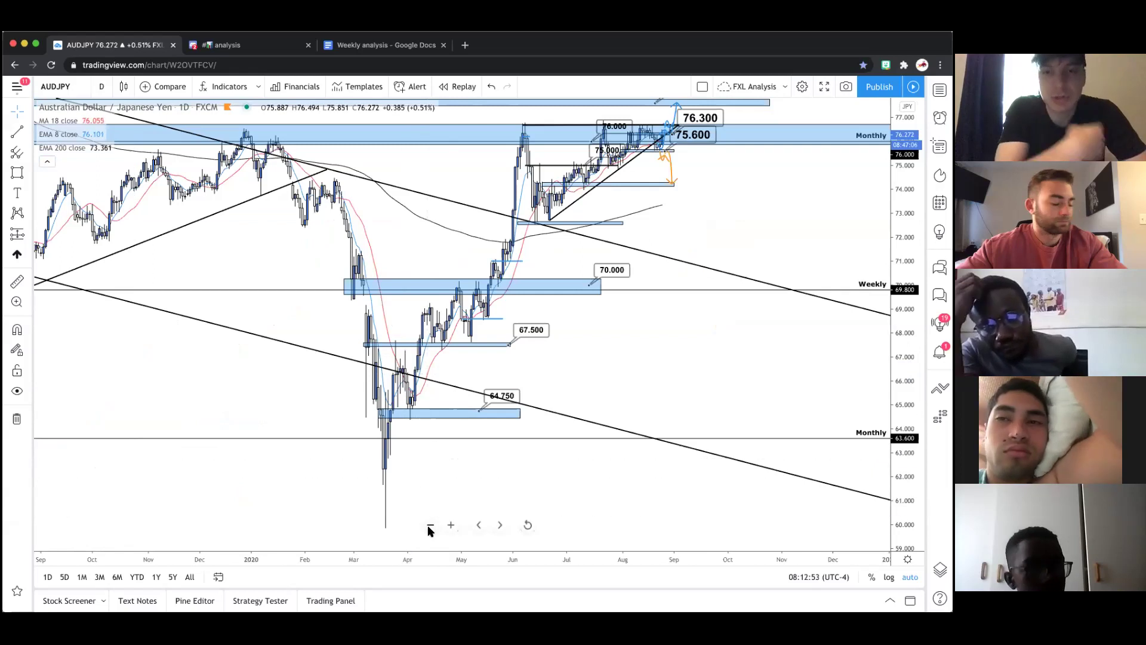
pyautogui.click(431, 524)
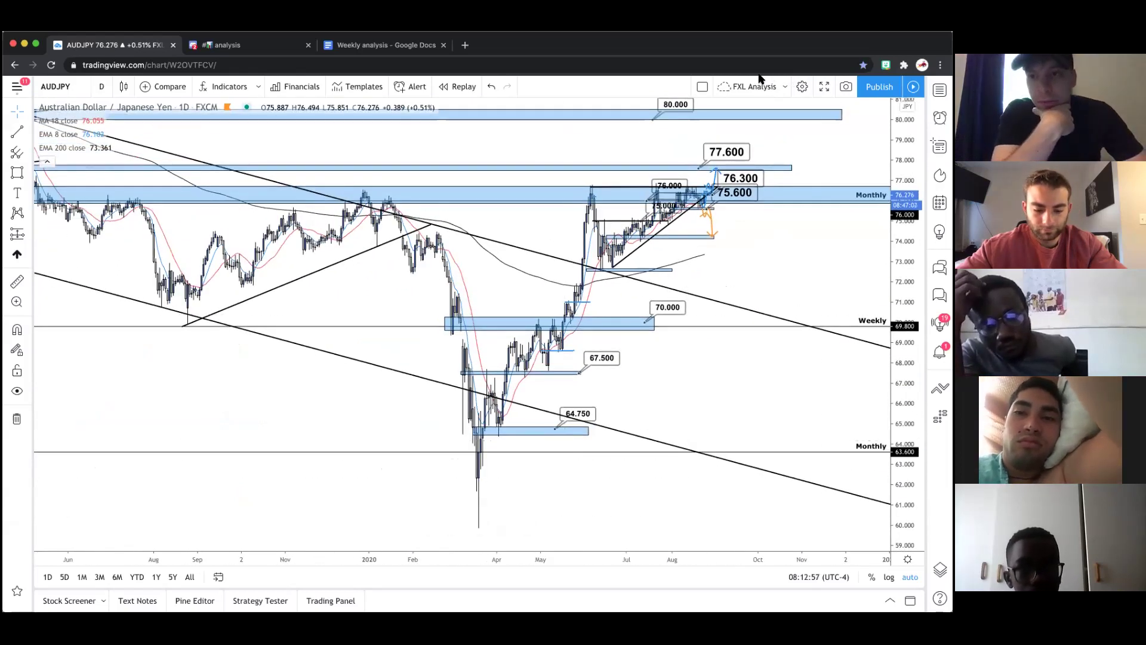
pyautogui.scroll(-5, 805, 287)
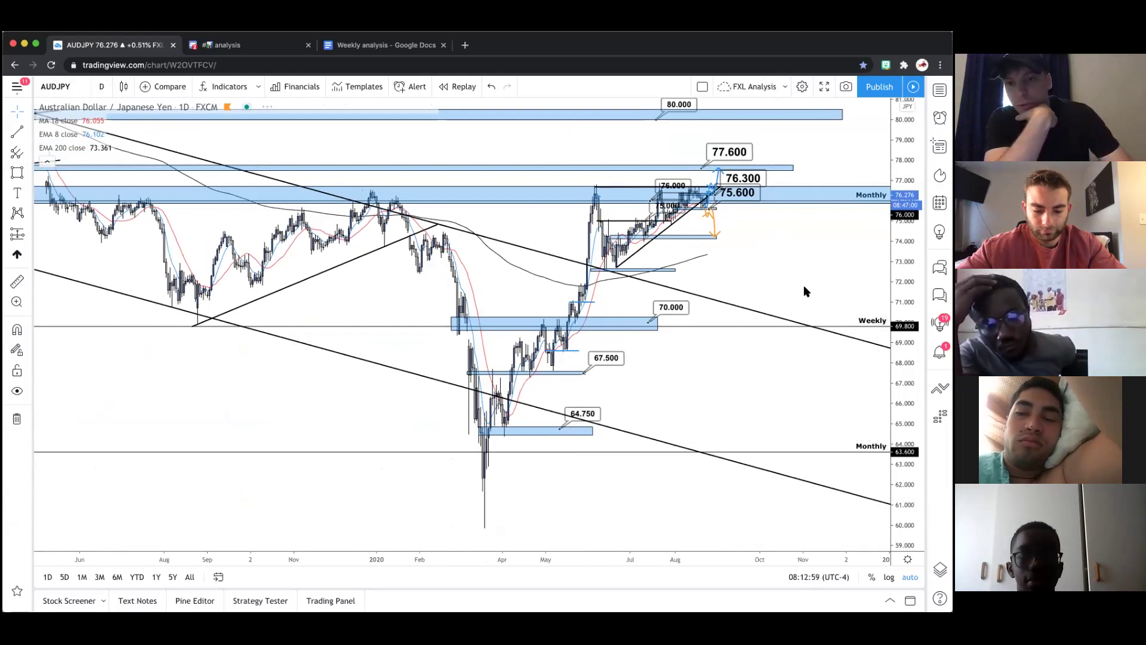
pyautogui.scroll(-2, 803, 285)
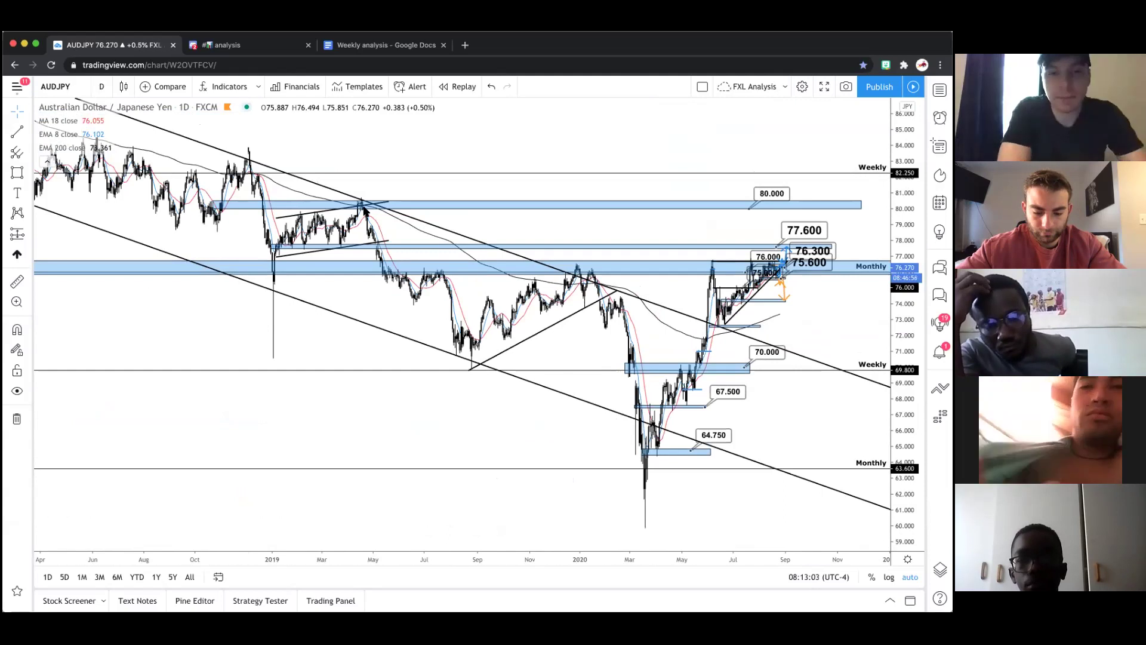
pyautogui.scroll(2, 804, 285)
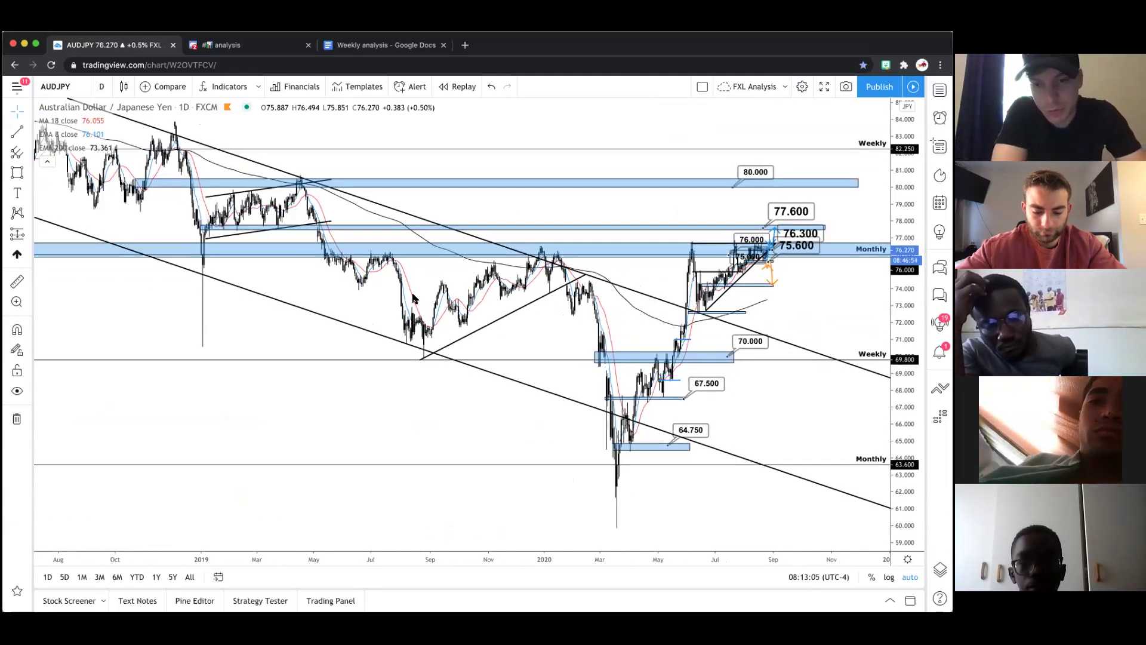
# Examine the daily AUDJPY structure at the monthly zone around 76.000, from the March 2020 low up to the 77.600 zone.
pyautogui.scroll(2, 439, 310)
pyautogui.scroll(3, 536, 423)
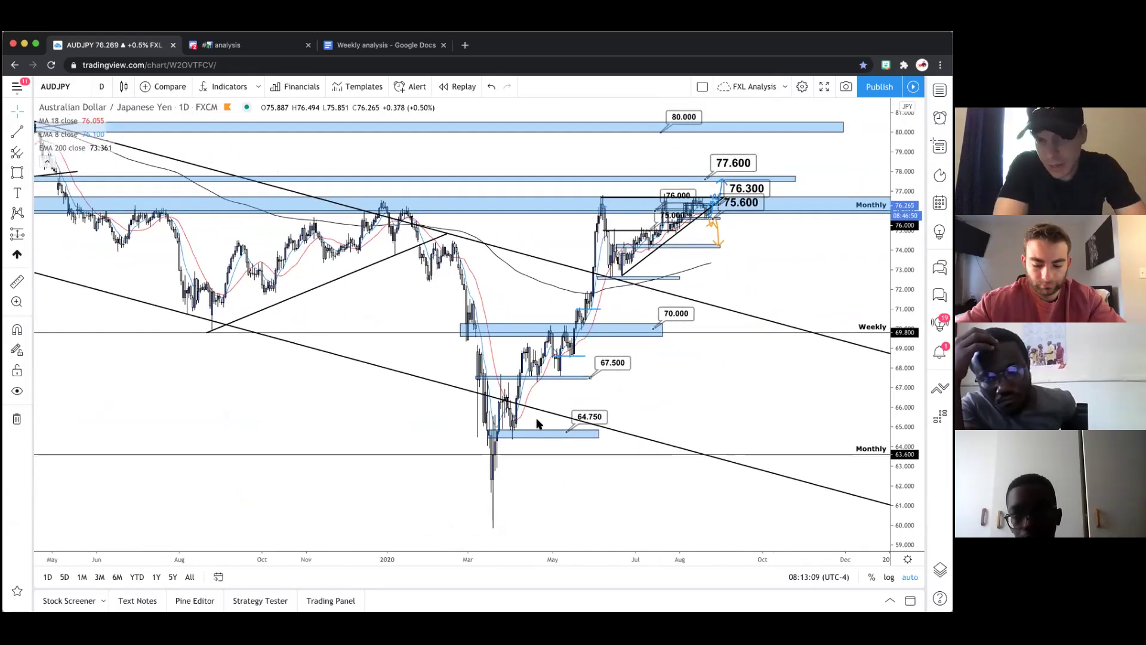
pyautogui.scroll(1, 537, 423)
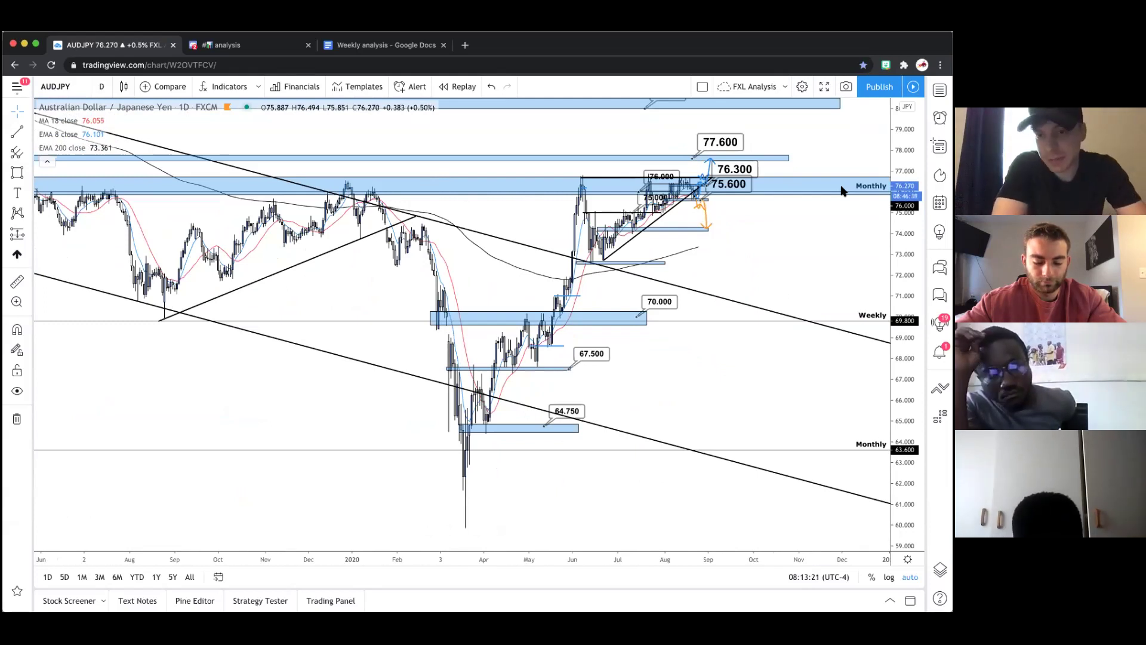
pyautogui.scroll(2, 842, 191)
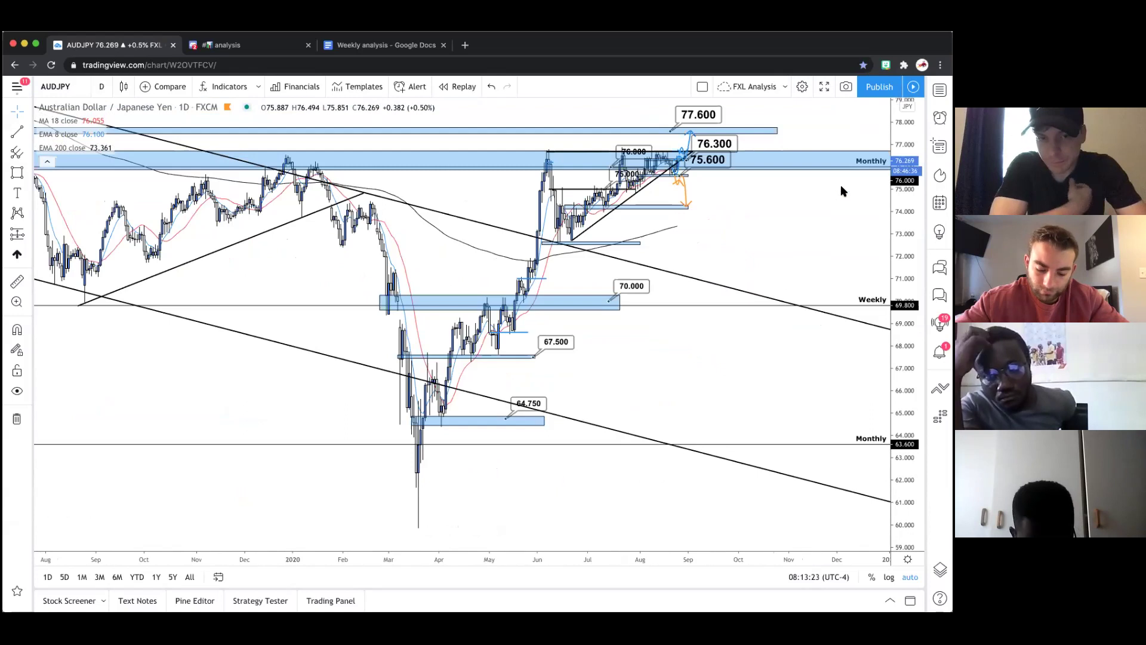
pyautogui.scroll(2, 667, 221)
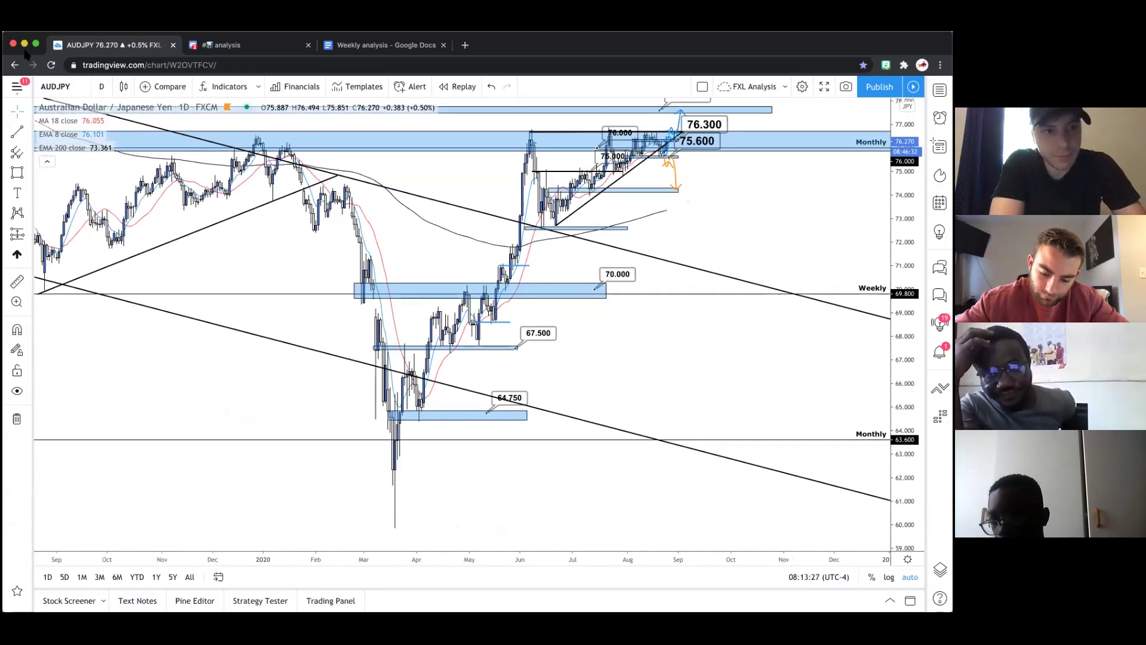
pyautogui.scroll(-2, 346, 224)
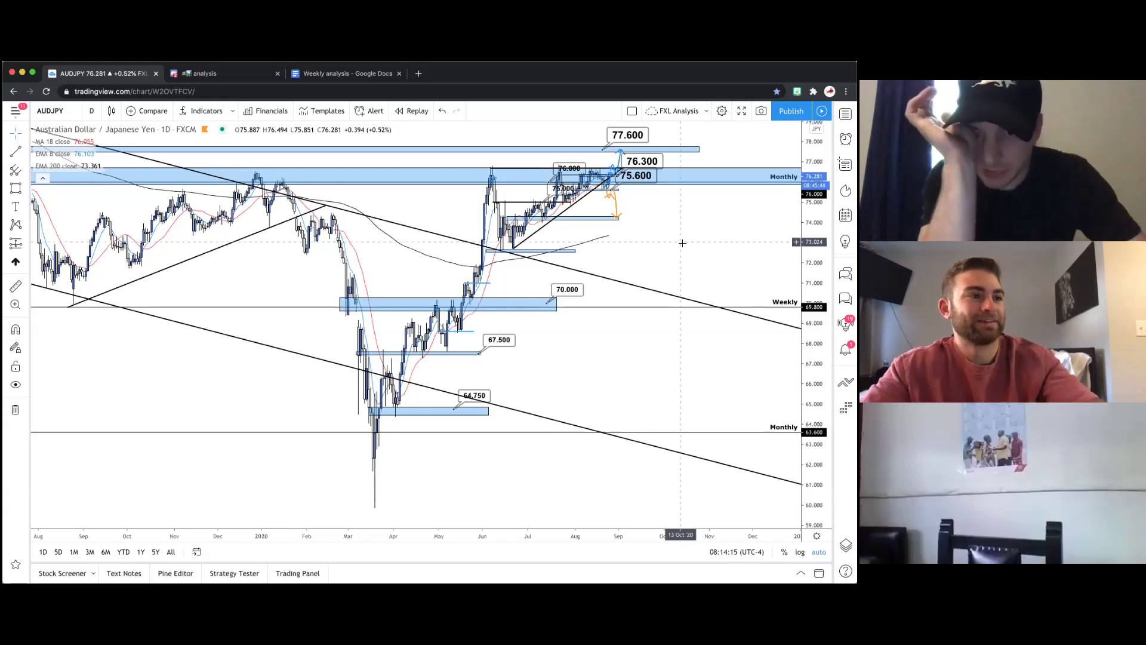
pyautogui.scroll(-2, 682, 243)
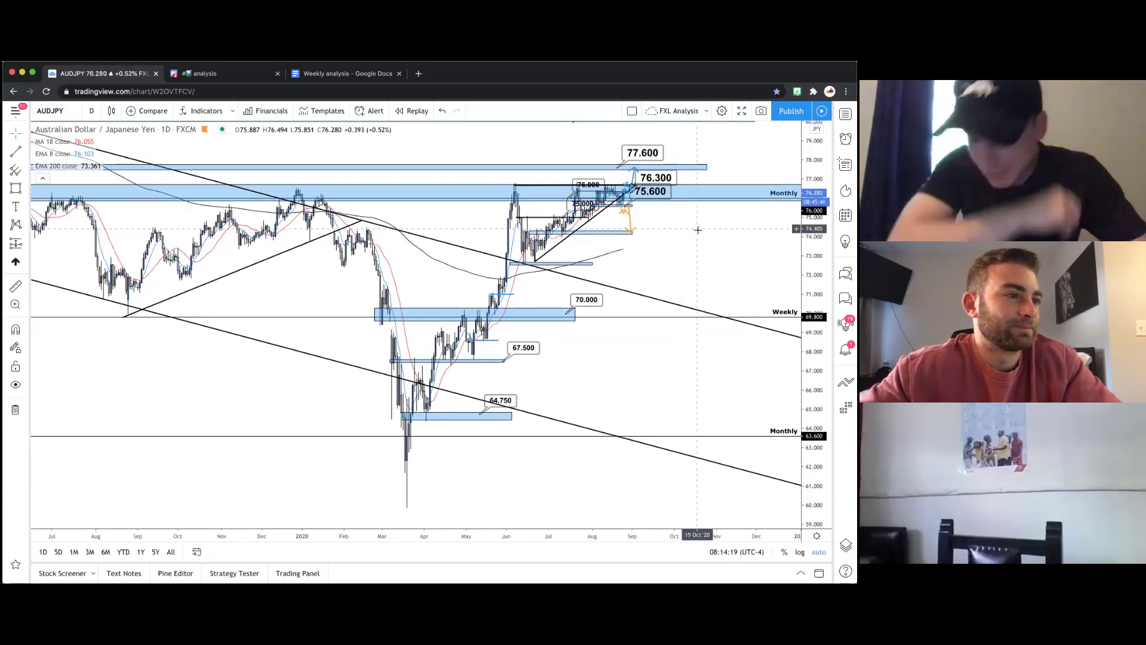
pyautogui.scroll(-2, 696, 230)
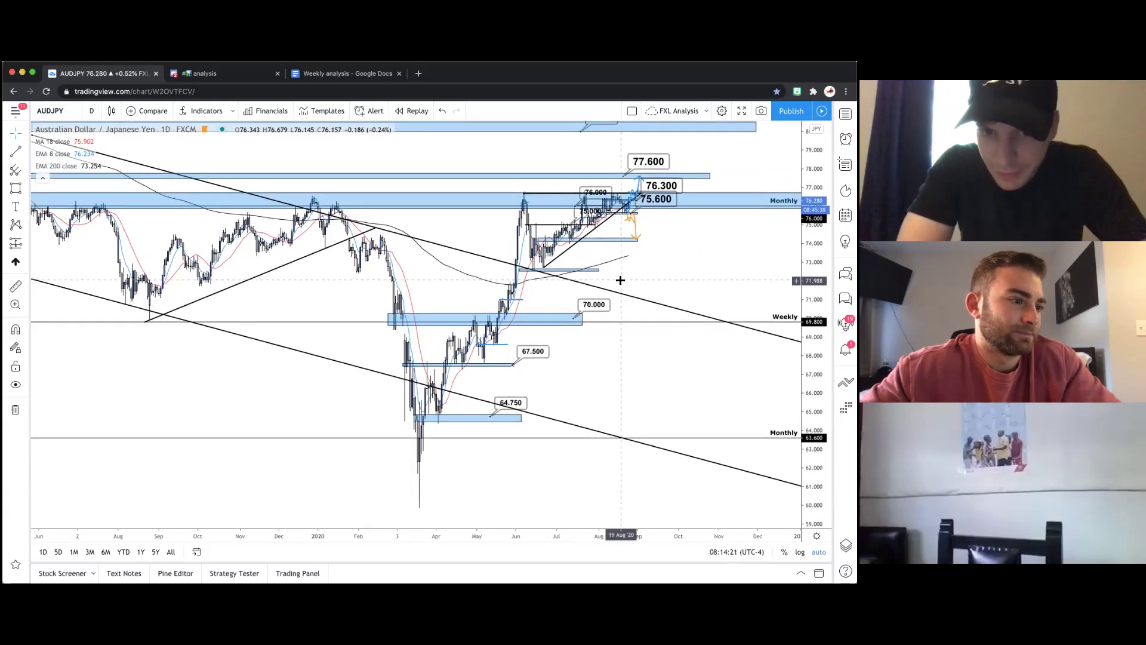
pyautogui.scroll(-2, 620, 280)
pyautogui.scroll(2, 414, 200)
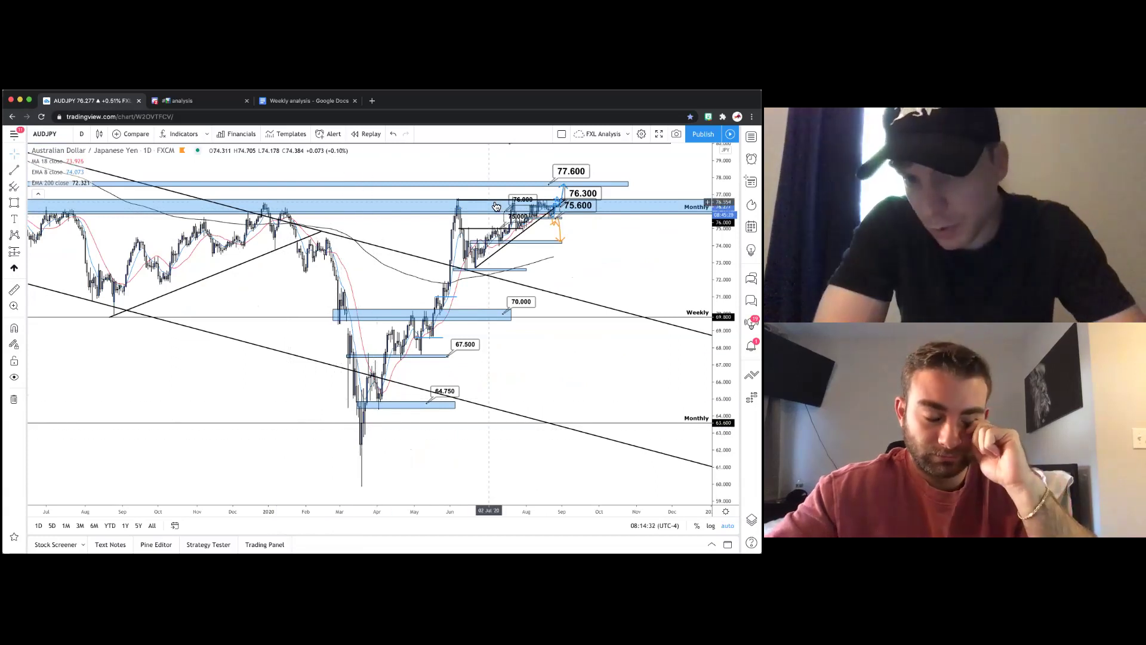
pyautogui.scroll(1, 445, 297)
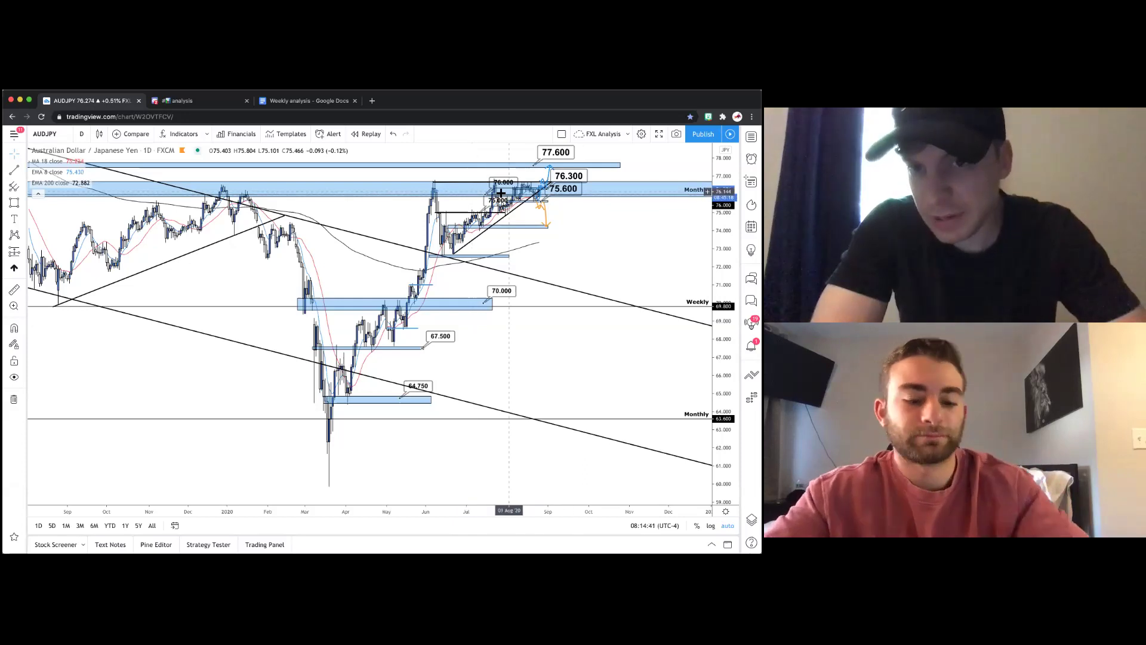
# Return AUDJPY to the 4-hour timeframe and review the rise since March along the ascending trendline and 200 EMA.
pyautogui.click(83, 135)
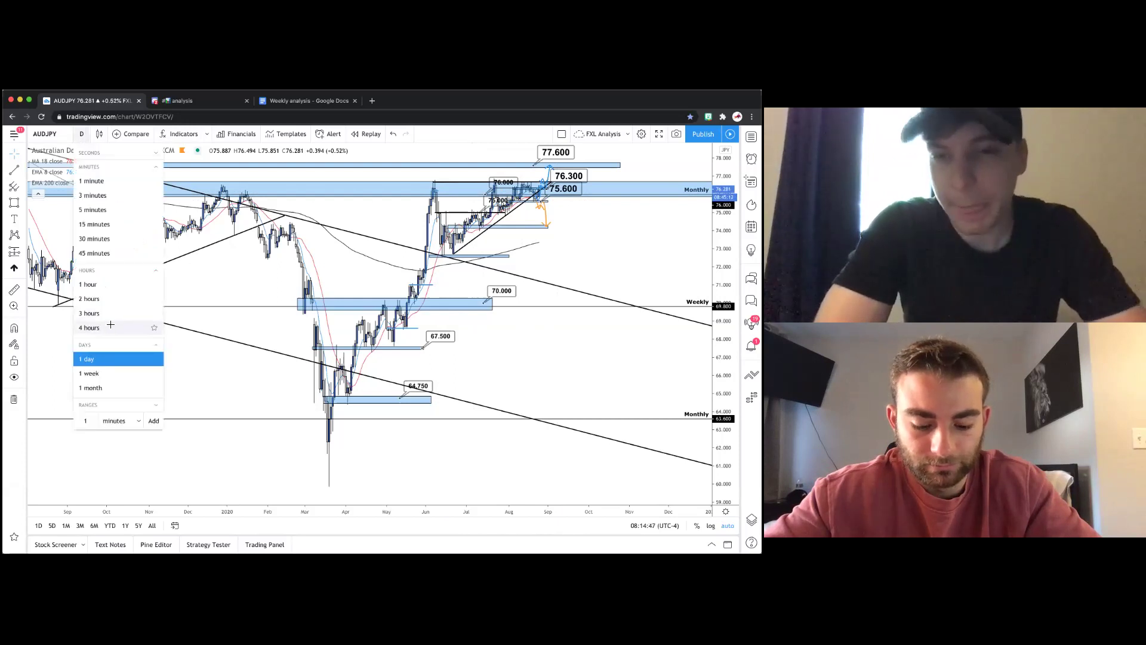
pyautogui.click(91, 327)
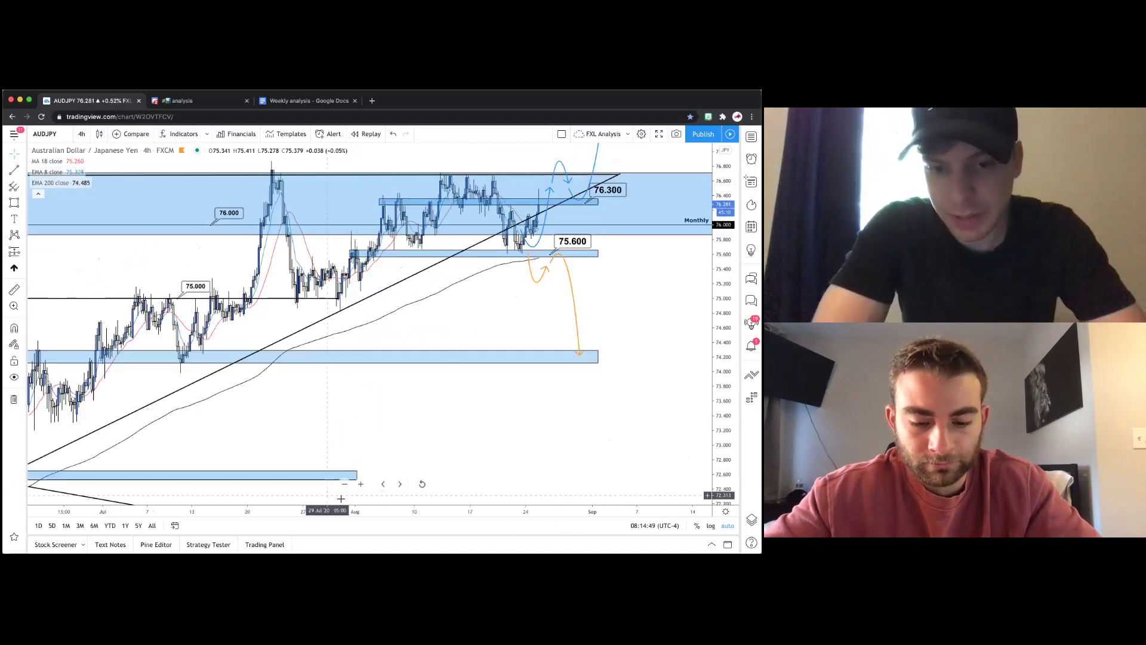
pyautogui.scroll(-10, 346, 486)
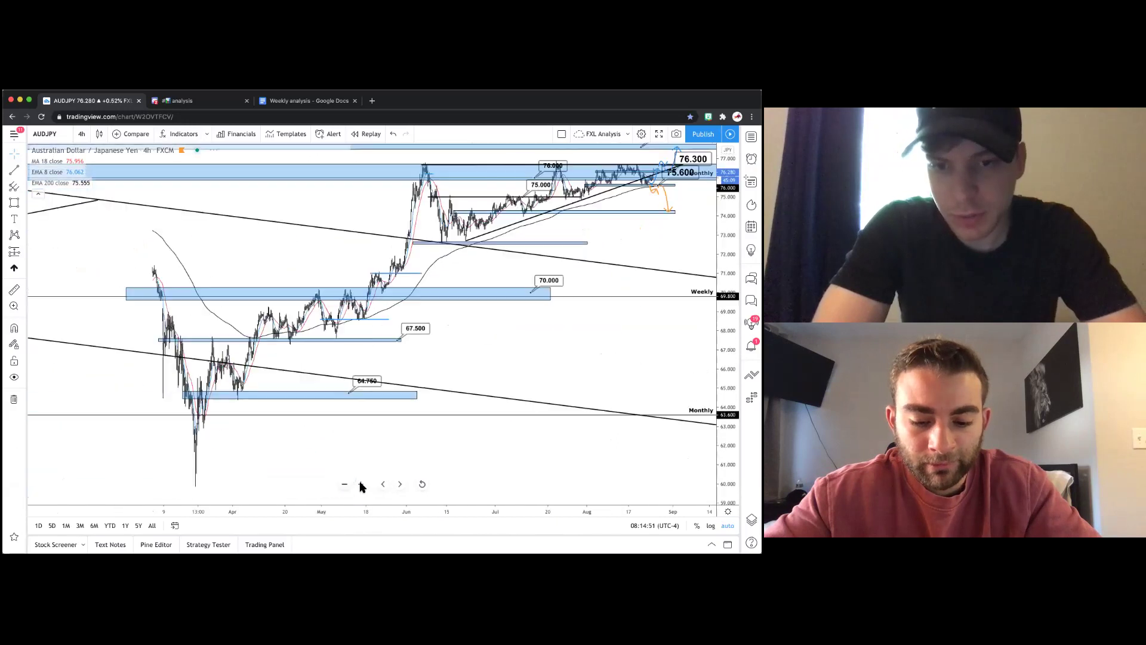
pyautogui.scroll(6, 361, 487)
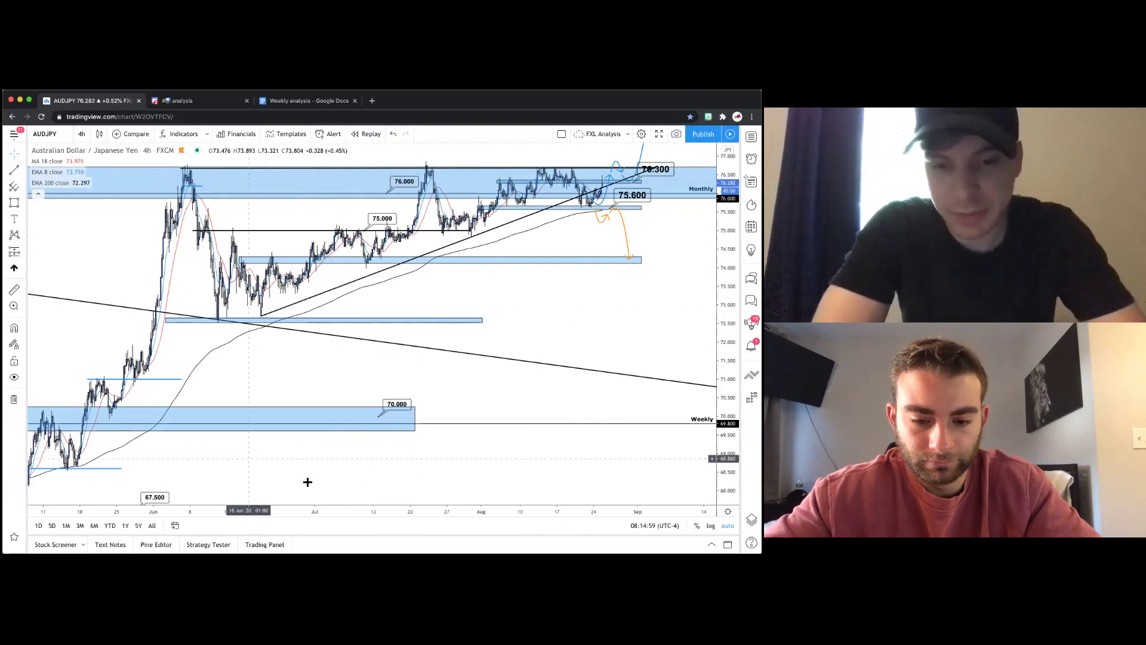
pyautogui.click(361, 485)
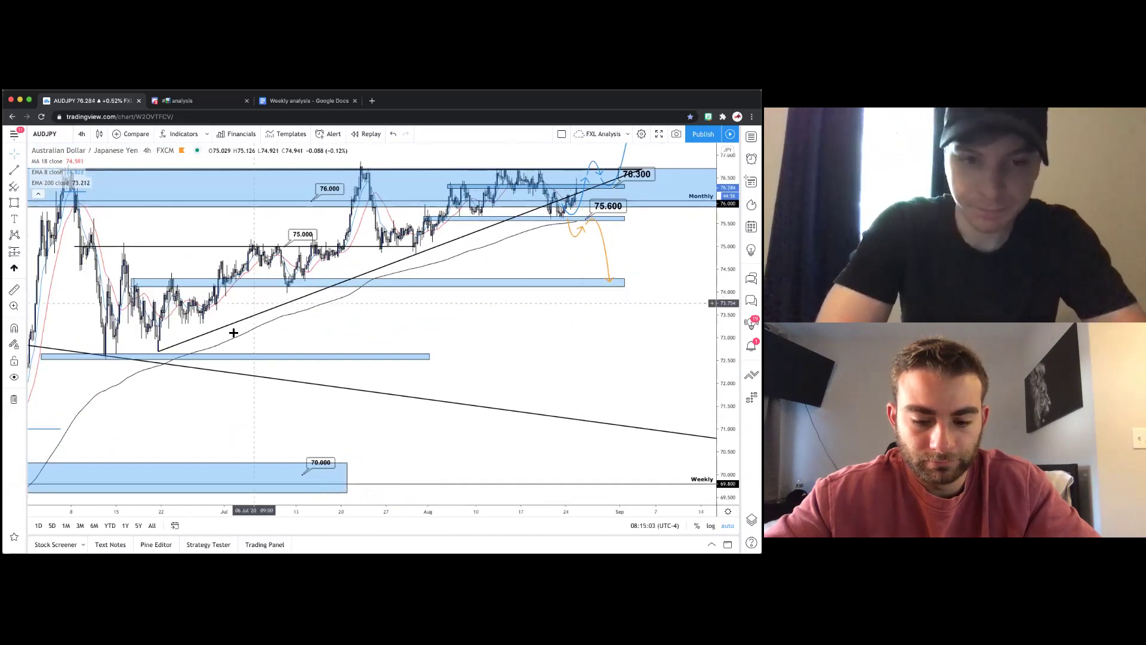
# Review the 4-hour AUDJPY bullish path from 76.300 towards 77.600 and the bearish path below the 75.600 zone.
pyautogui.click(477, 204)
pyautogui.scroll(3, 519, 204)
pyautogui.scroll(1, 564, 204)
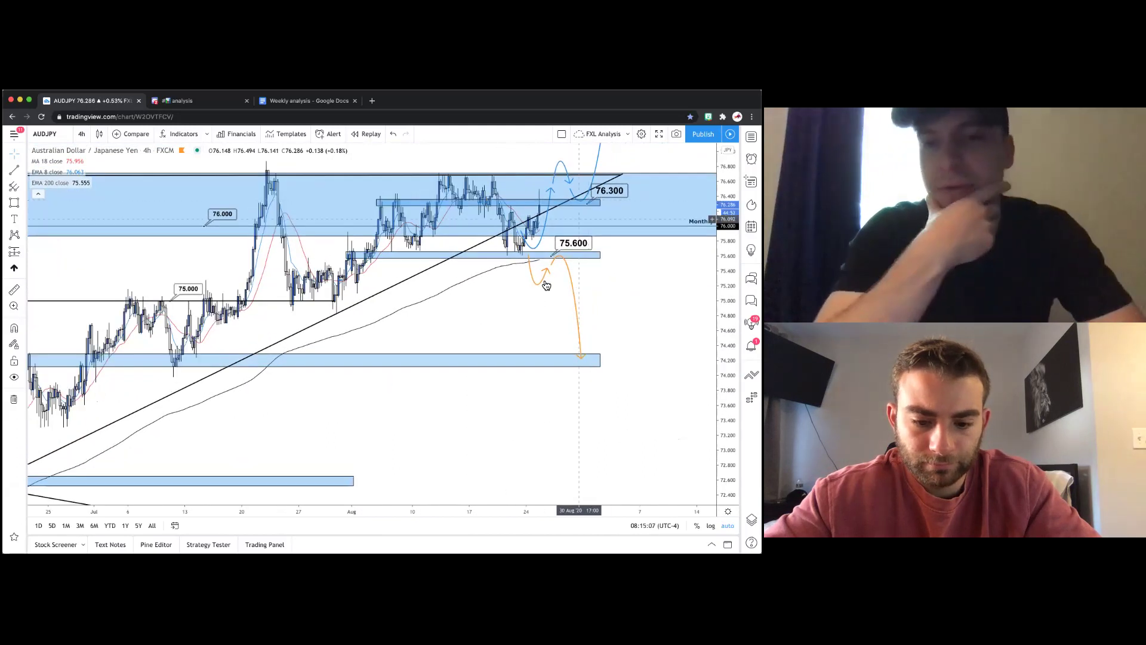
pyautogui.scroll(1, 425, 341)
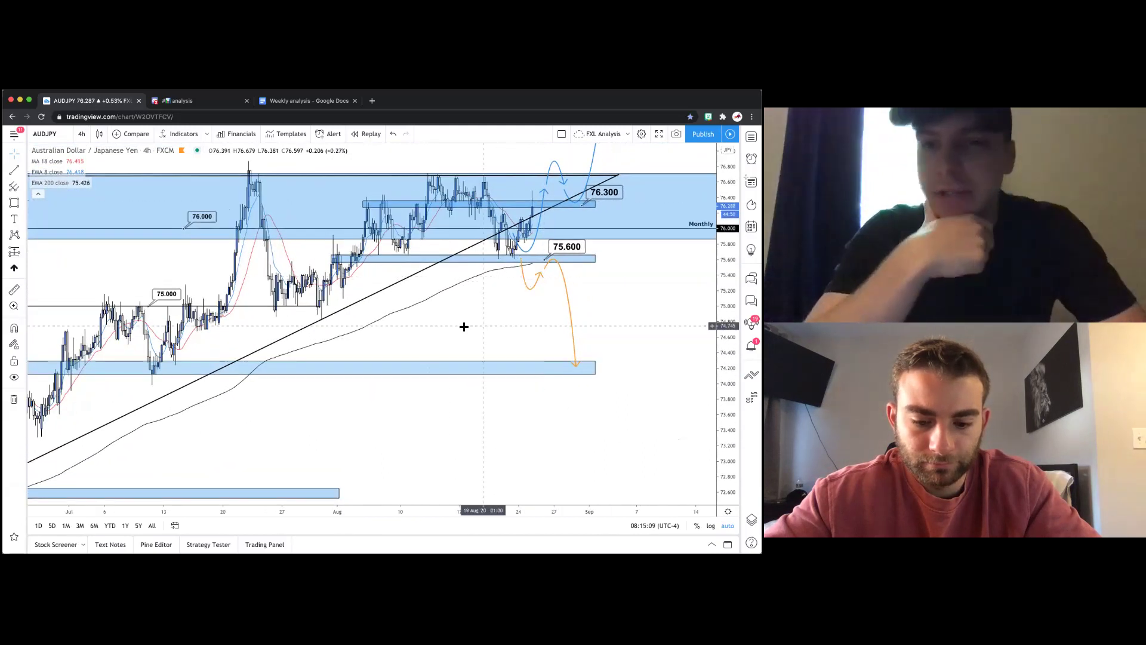
pyautogui.moveTo(463, 325); pyautogui.dragTo(440, 294)
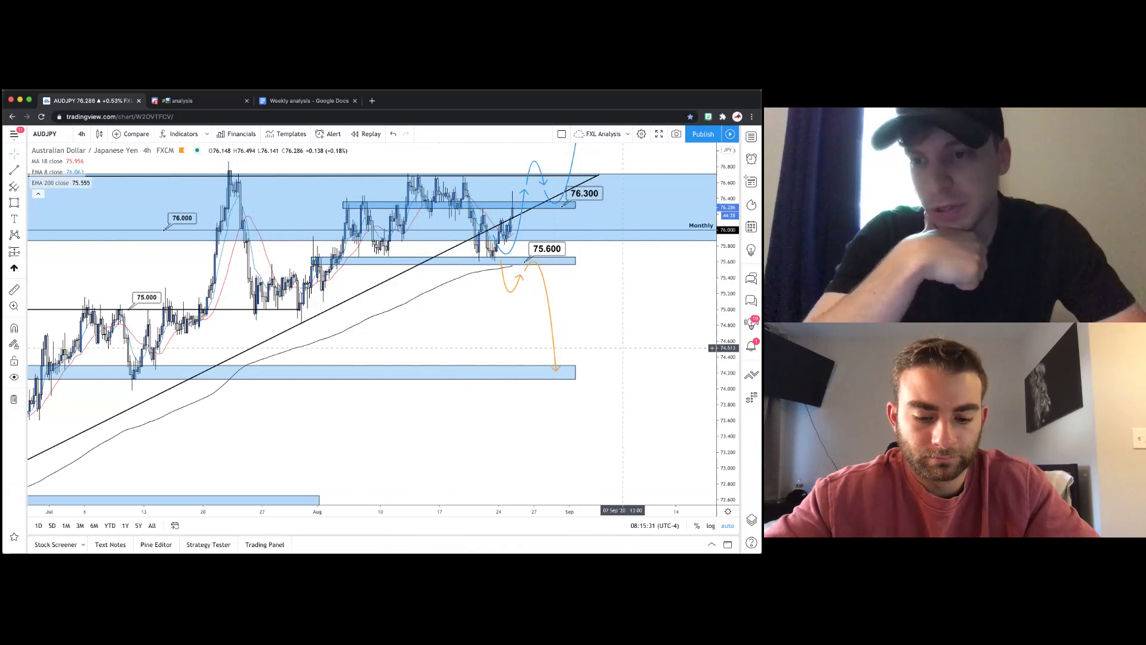
pyautogui.moveTo(641, 312); pyautogui.dragTo(649, 378)
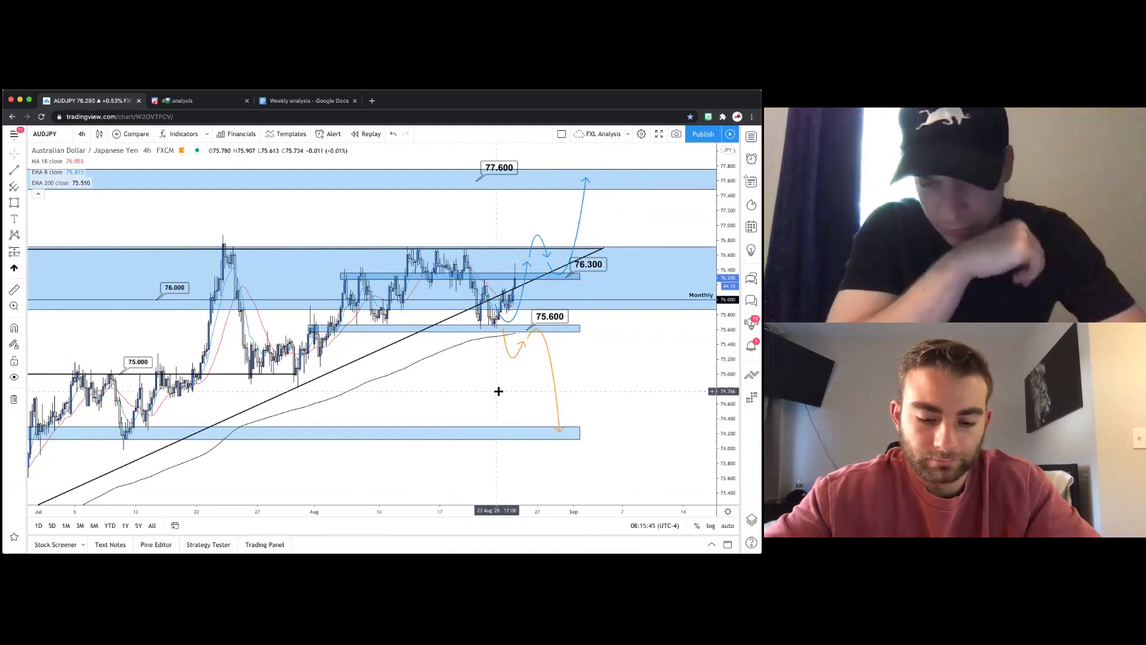
pyautogui.click(511, 355)
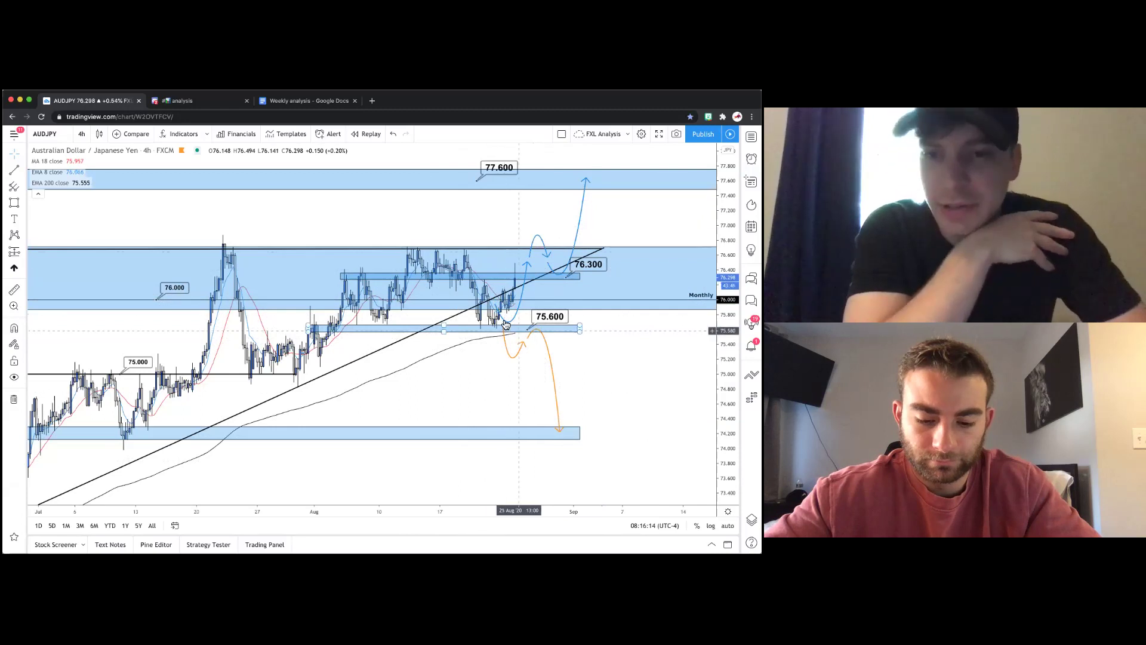
pyautogui.click(521, 283)
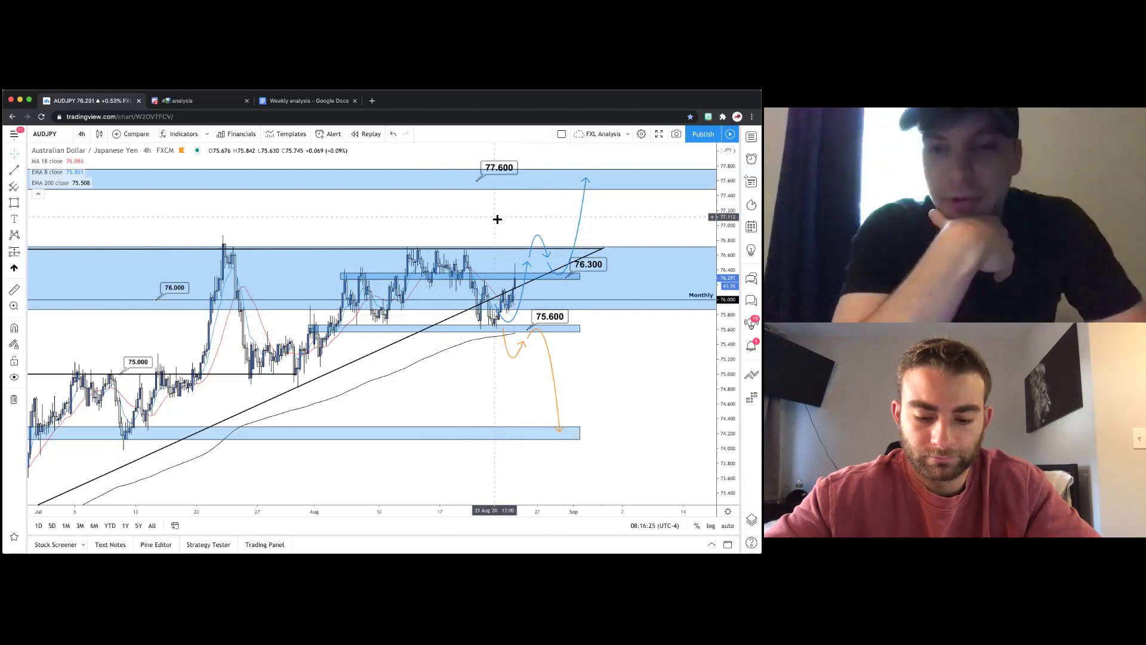
pyautogui.scroll(-2, 497, 219)
pyautogui.scroll(2, 498, 219)
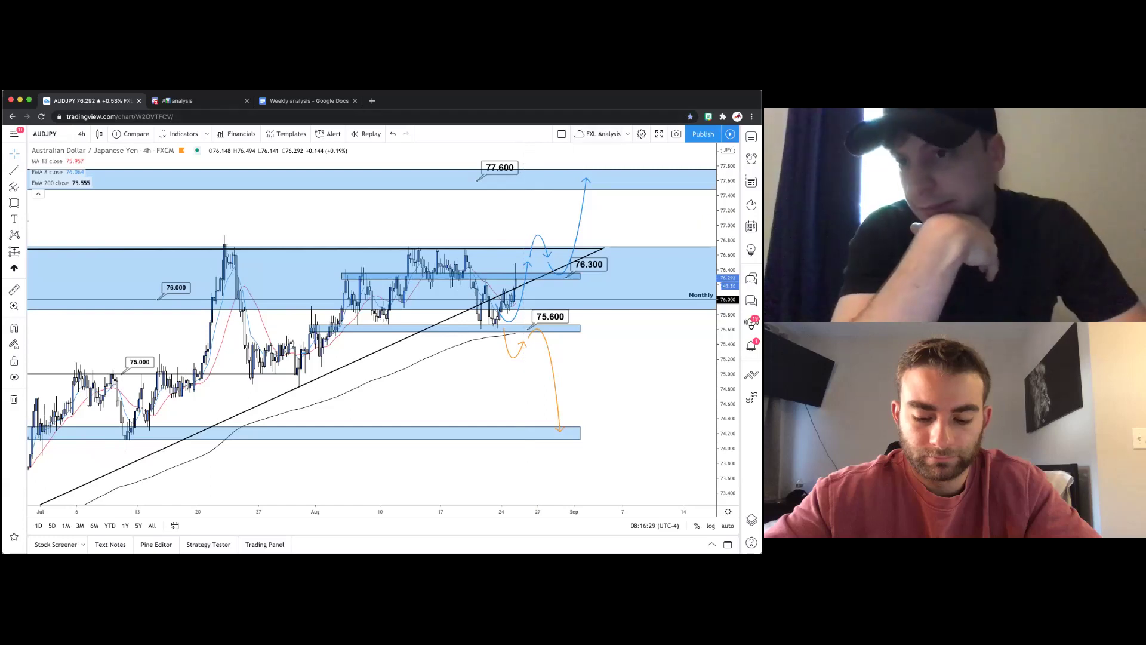
# Load the USDJPY chart from the watch list, and hide the list to widen the chart.
pyautogui.click(751, 137)
pyautogui.click(590, 210)
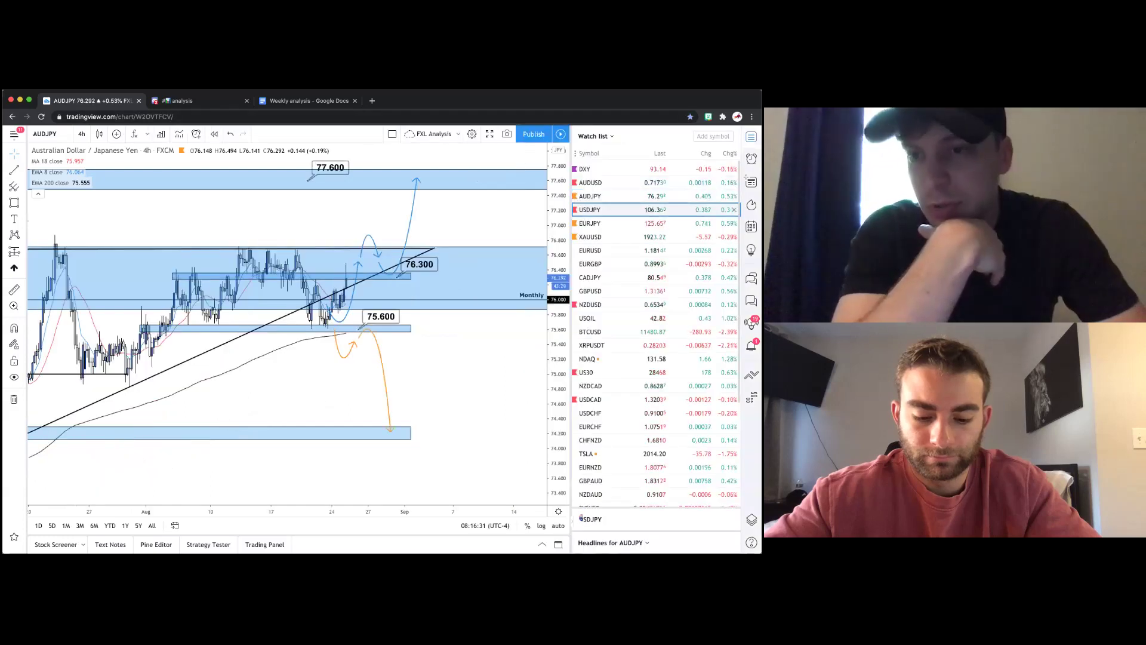
pyautogui.click(751, 136)
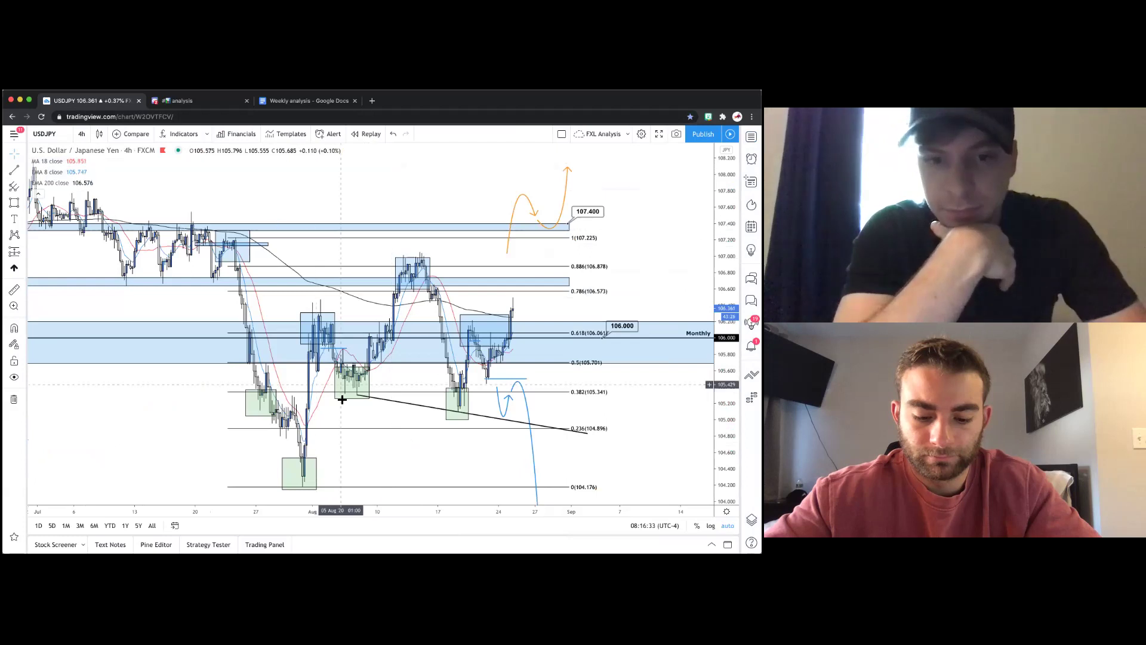
# Delete the blue and green highlight boxes marking the swing highs and lows on the 4-hour USDJPY chart.
pyautogui.scroll(-2, 342, 399)
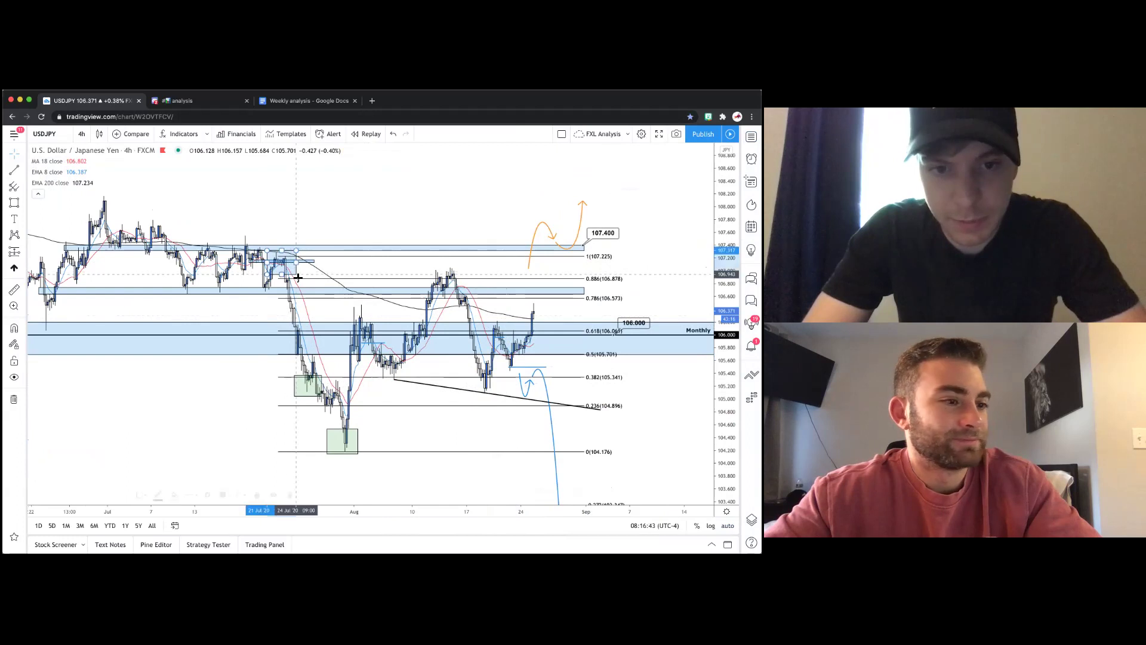
pyautogui.click(308, 388)
pyautogui.press('Delete')
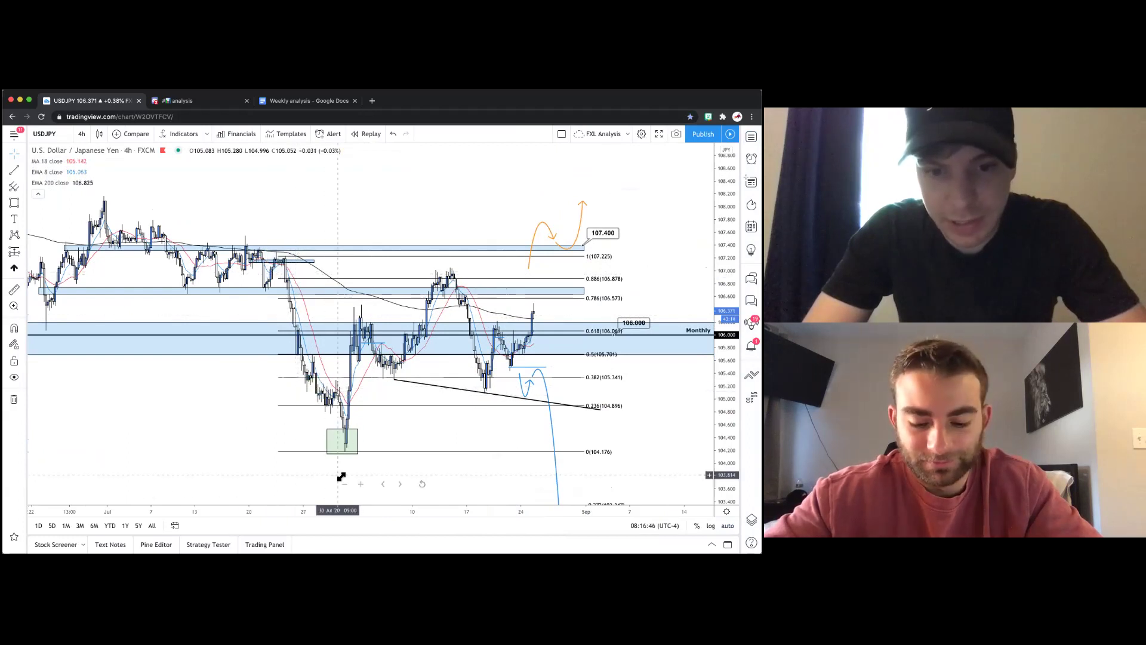
pyautogui.moveTo(187, 410); pyautogui.dragTo(188, 391)
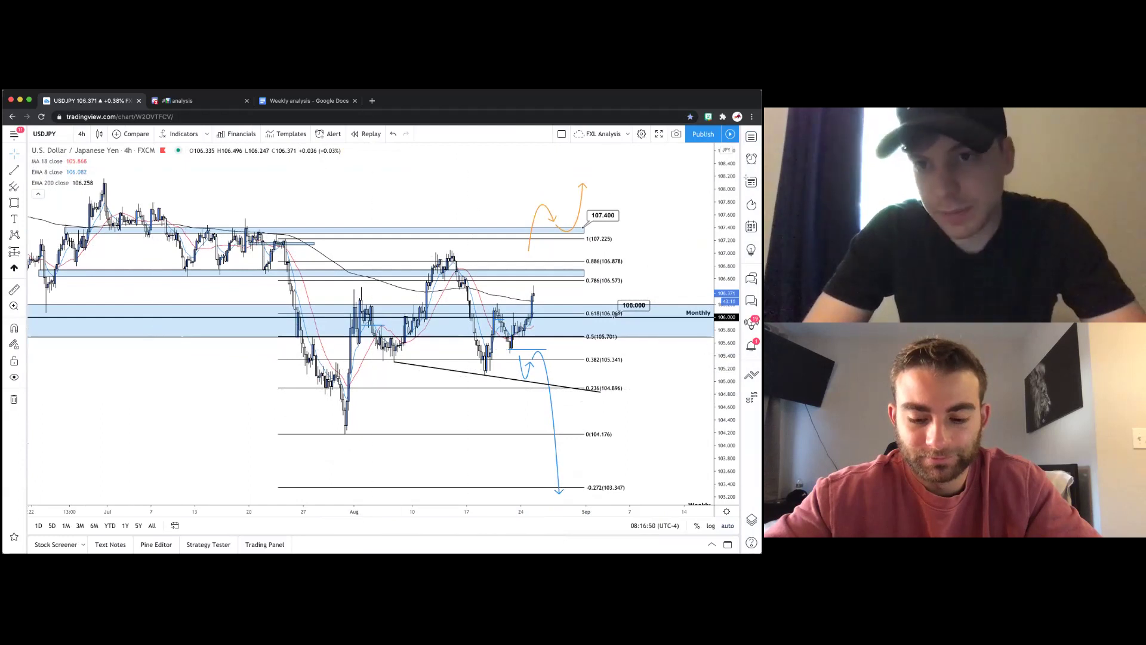
# Switch USDJPY to the daily timeframe and view the price history back to 2017 against the monthly and weekly levels.
pyautogui.click(80, 136)
pyautogui.click(114, 359)
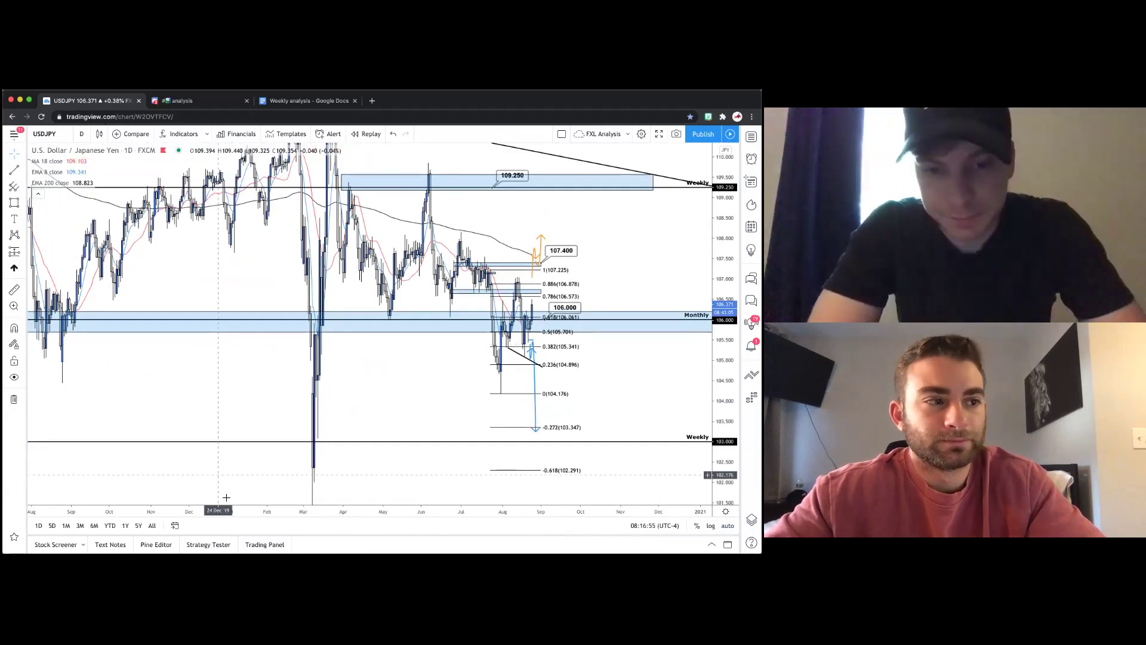
pyautogui.click(343, 484)
pyautogui.click(343, 484)
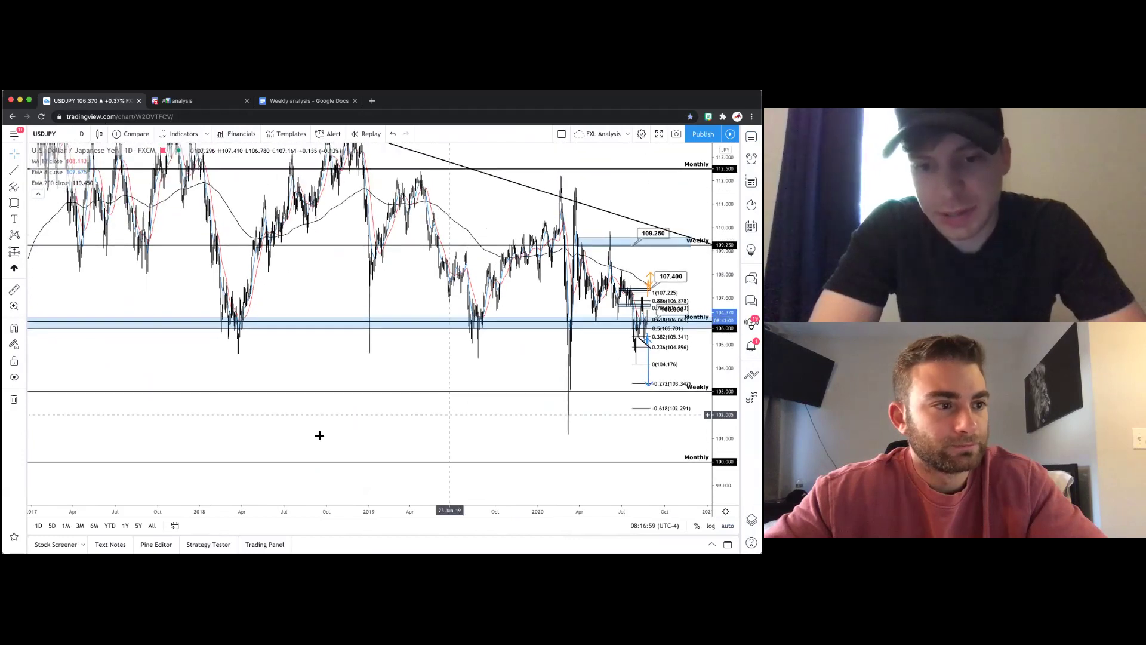
# Examine the daily USDJPY price history back to 2015 against the descending trendline and the 106.000 monthly zone.
pyautogui.click(345, 484)
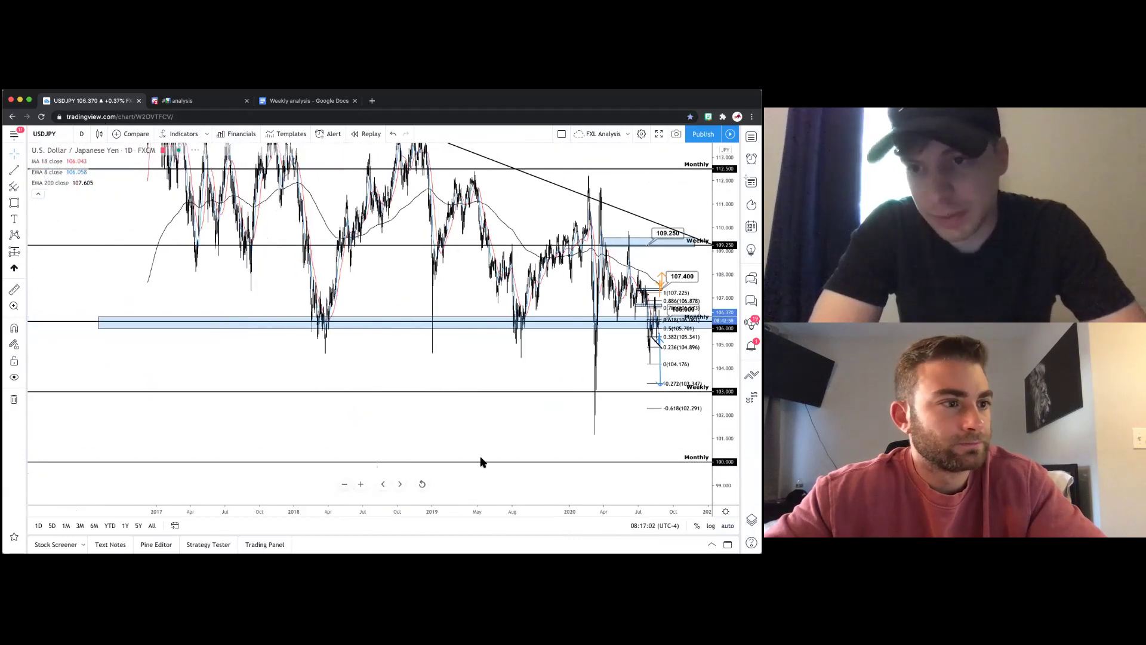
pyautogui.hscroll(3, 686, 358)
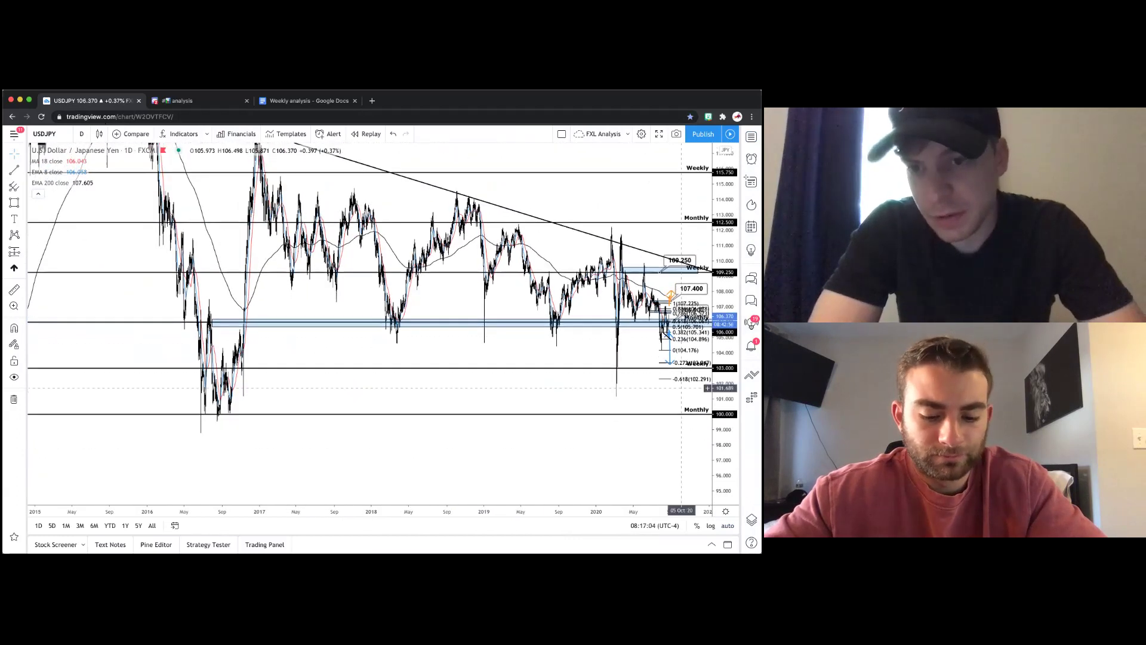
pyautogui.hscroll(3, 474, 388)
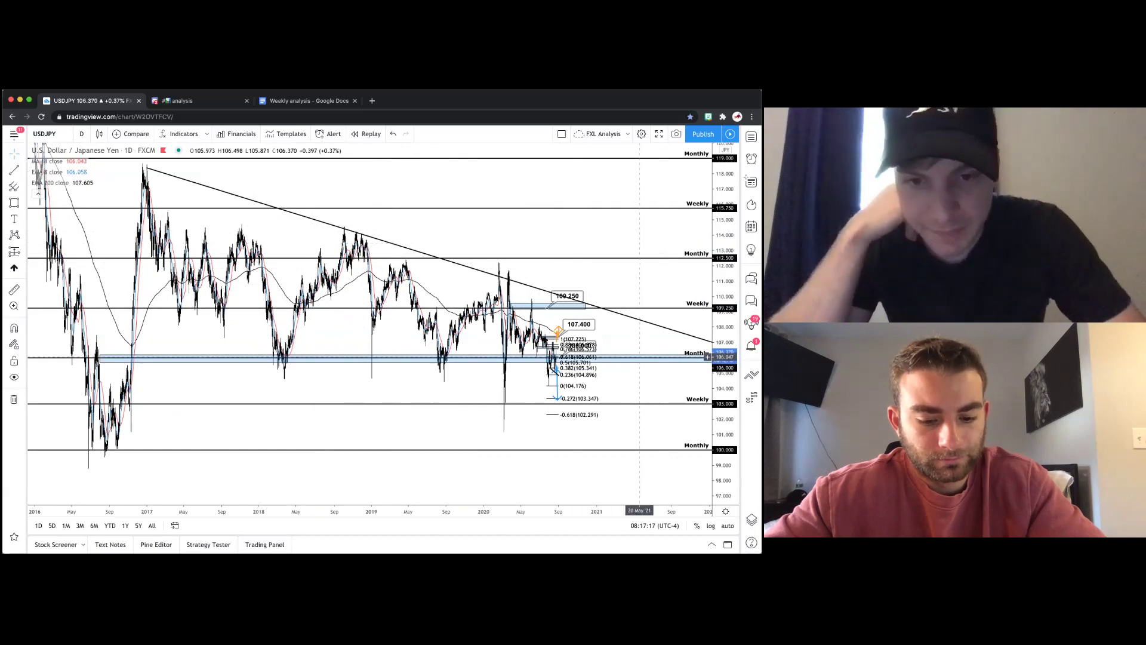
pyautogui.click(321, 364)
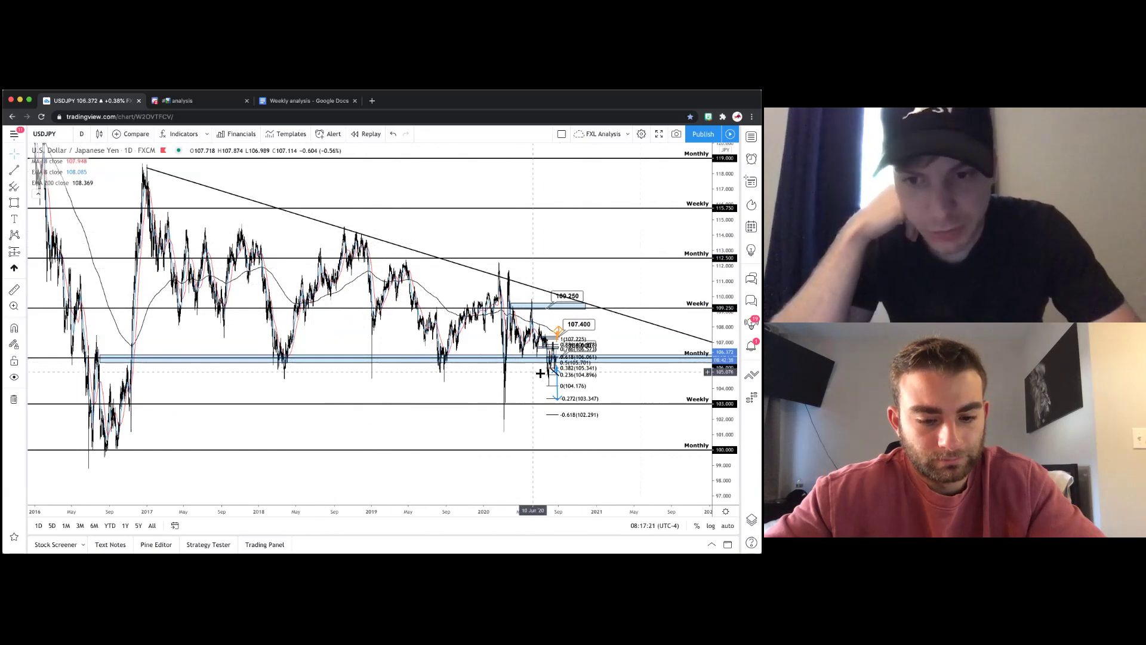
pyautogui.scroll(4, 487, 430)
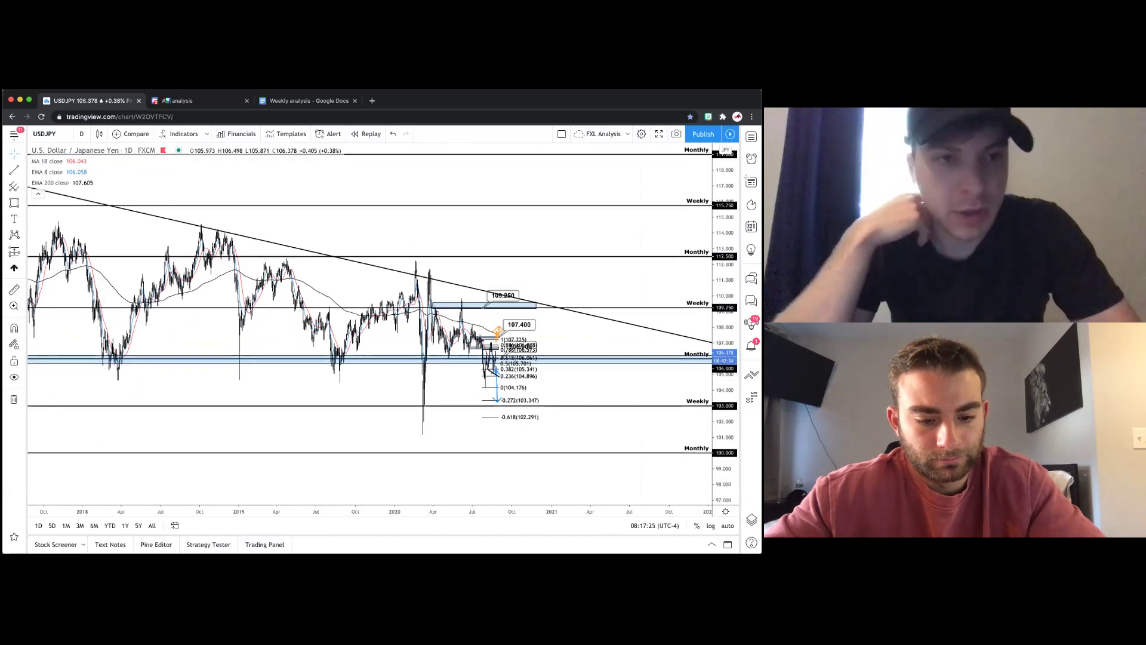
# Switch USDJPY to the 4-hour timeframe and review the bullish path above 107.400 and the bearish path below the 106.000 zone.
pyautogui.click(81, 134)
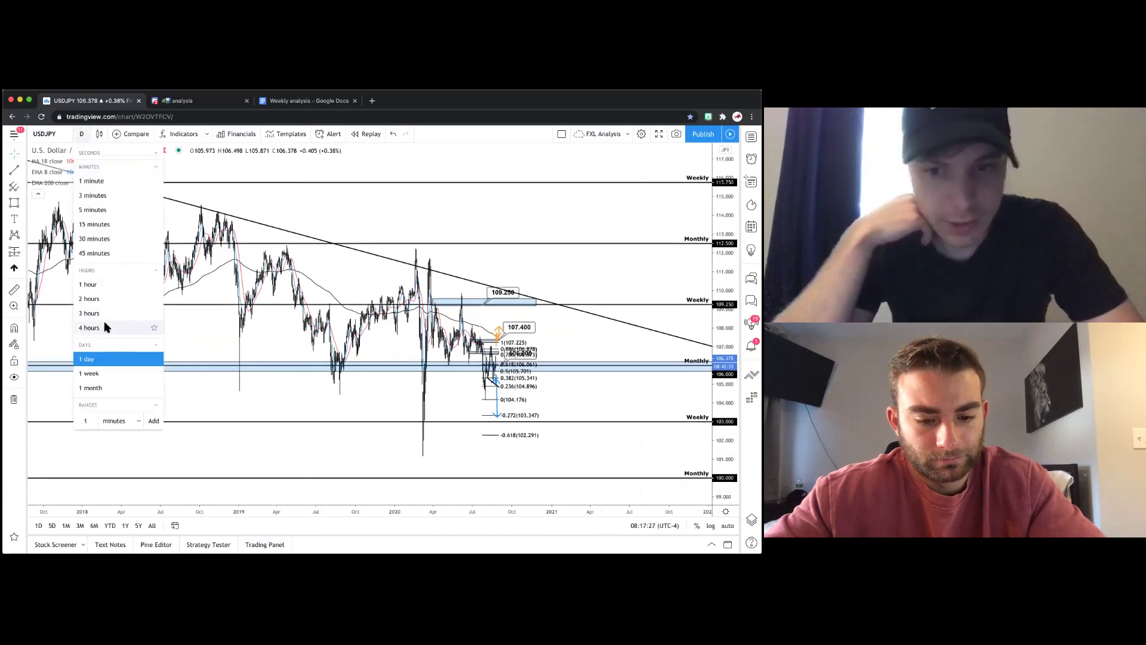
pyautogui.click(104, 323)
pyautogui.scroll(3, 236, 316)
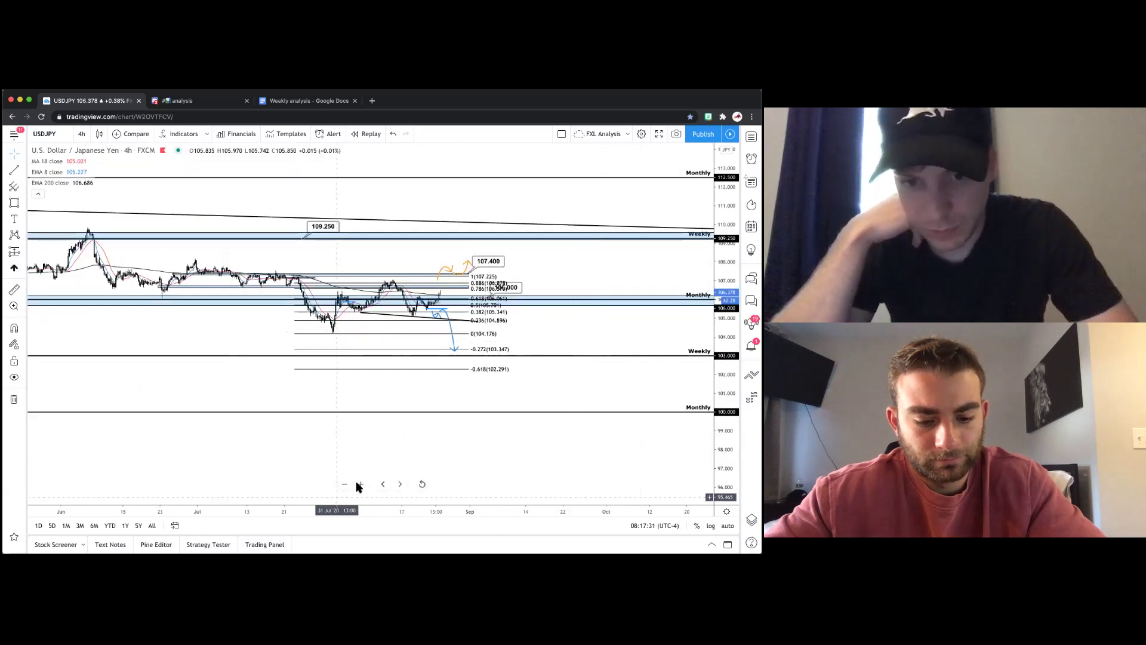
pyautogui.hscroll(5, 366, 485)
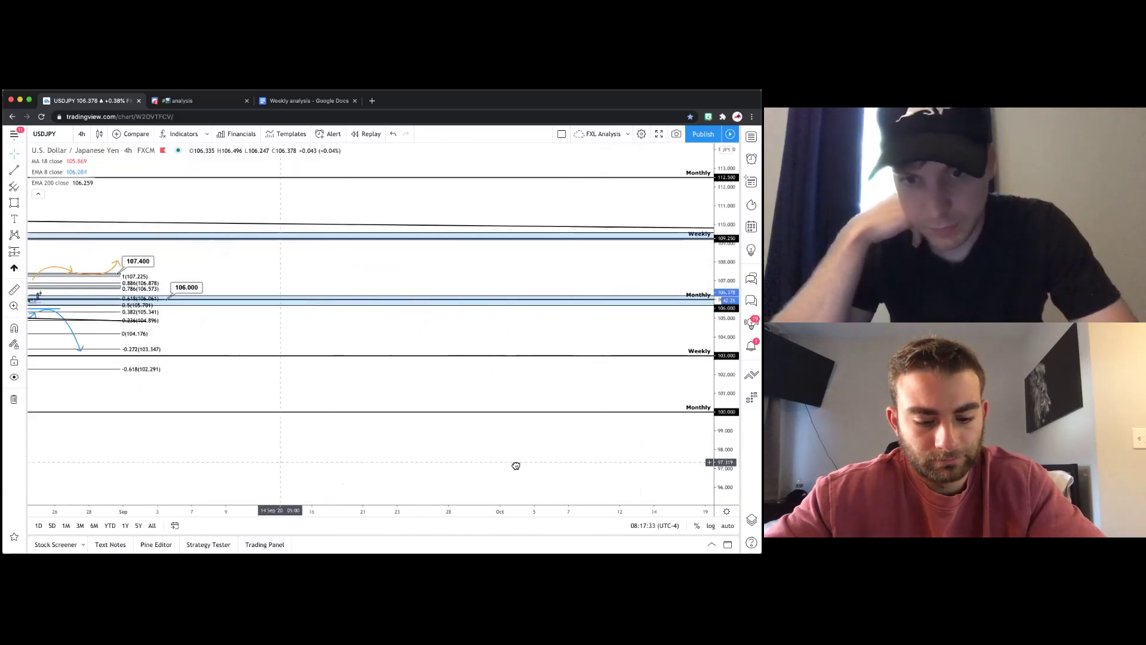
pyautogui.hscroll(-5, 287, 464)
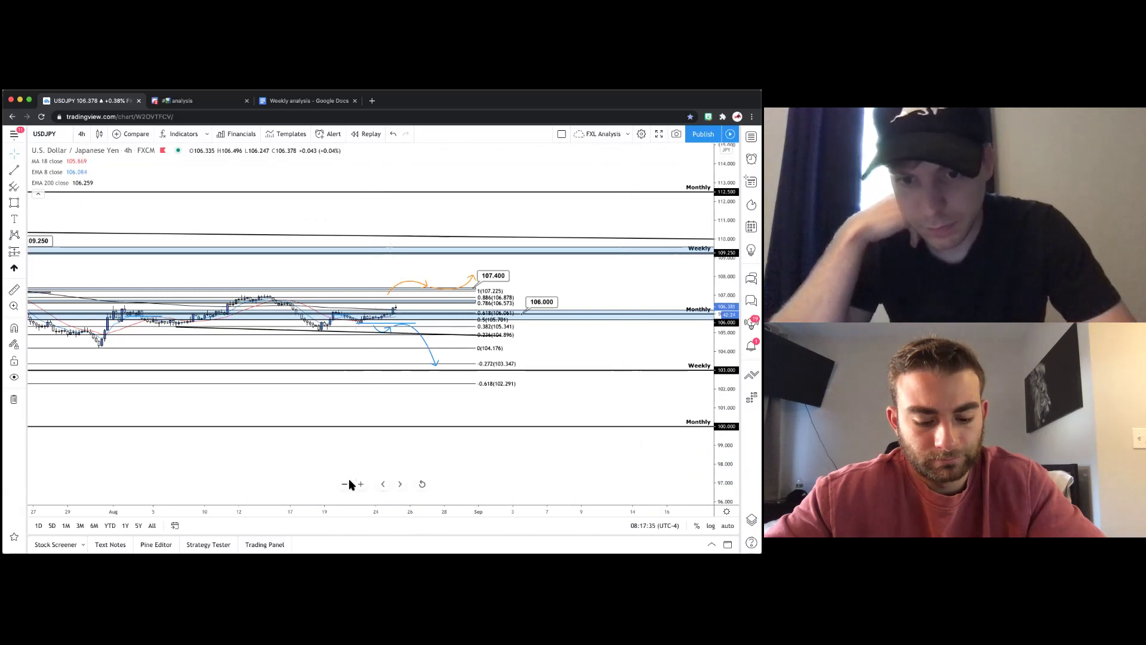
pyautogui.click(345, 483)
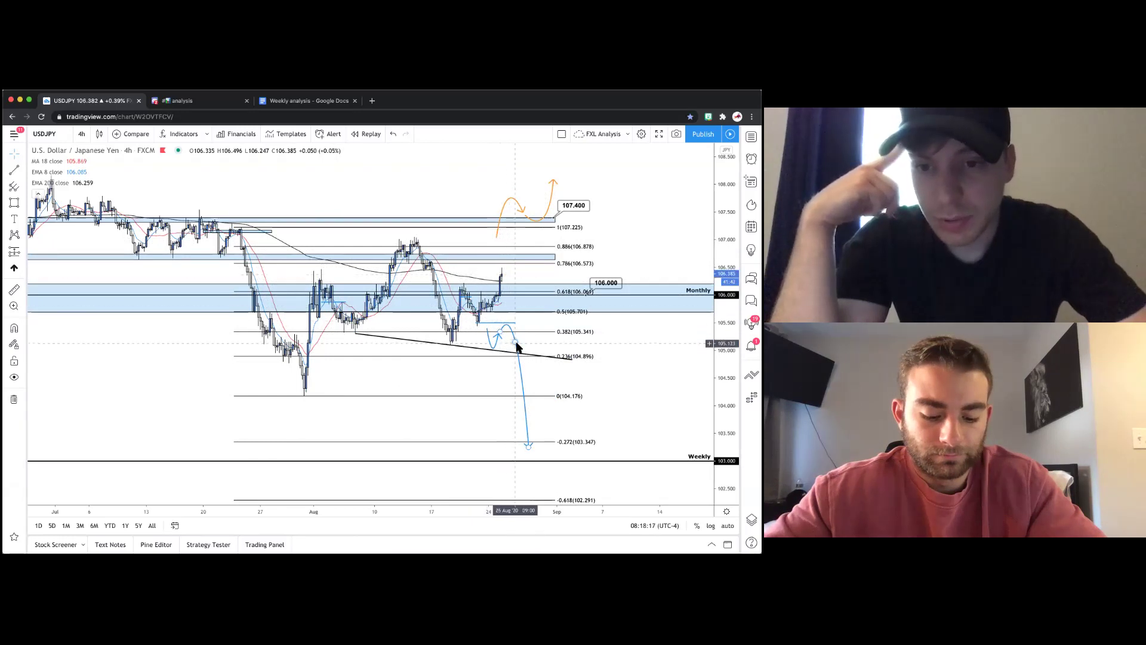
pyautogui.scroll(2, 475, 297)
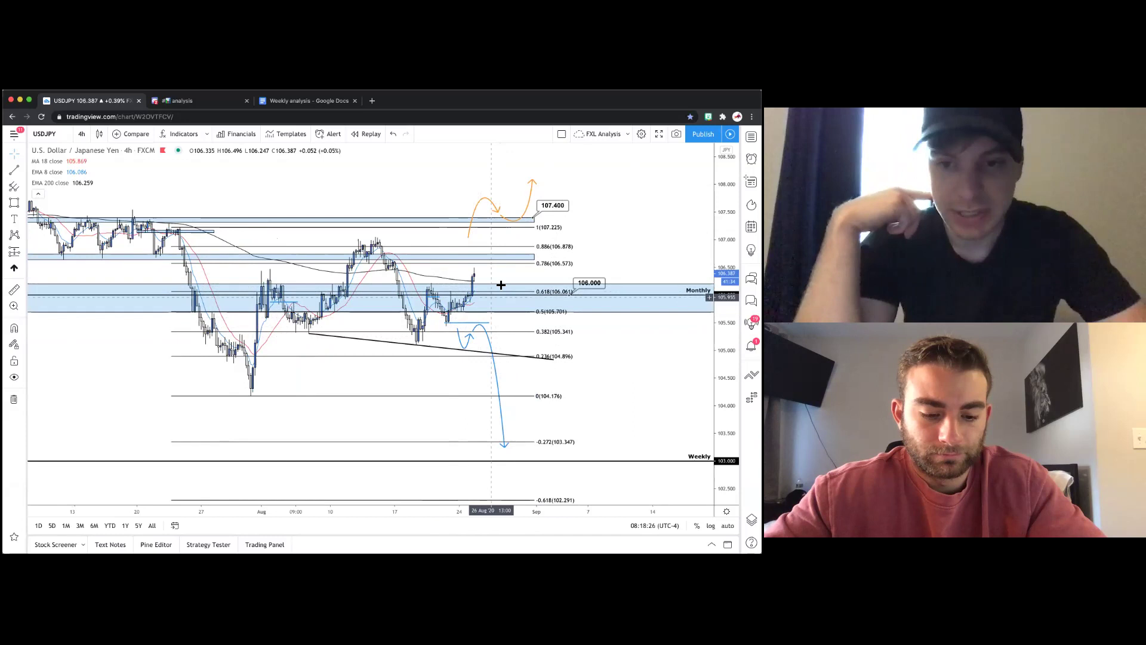
pyautogui.scroll(-2, 424, 420)
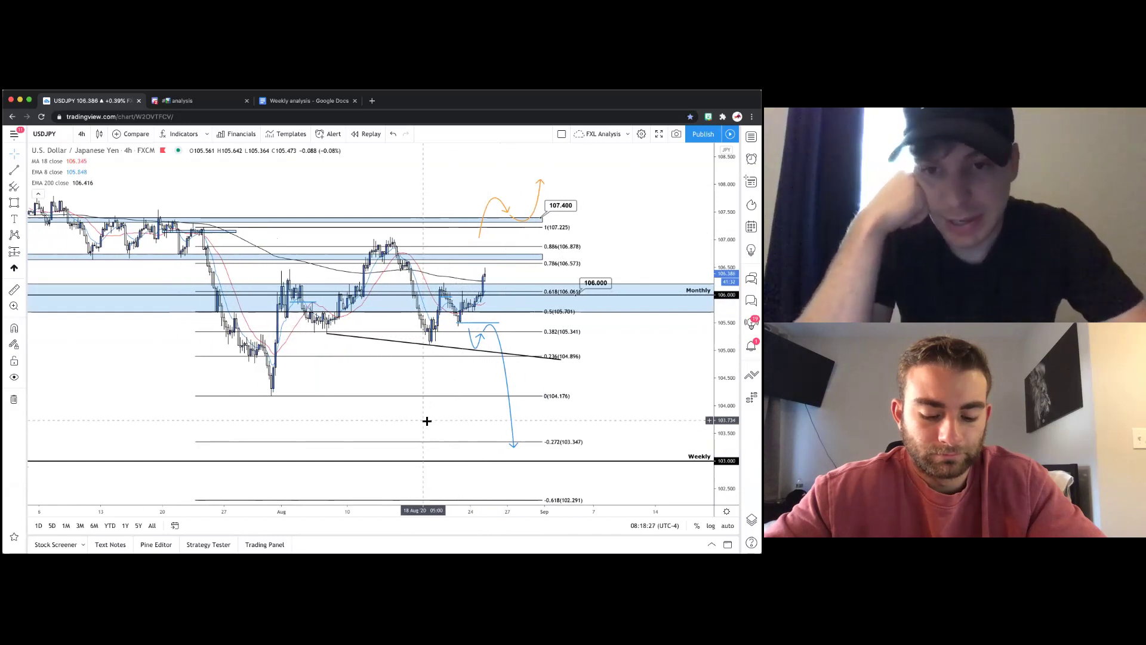
# Move both blue bearish path arrows up and forward in time so they begin inside the 106.000 monthly zone.
pyautogui.moveTo(523, 342); pyautogui.dragTo(524, 357)
pyautogui.click(509, 373)
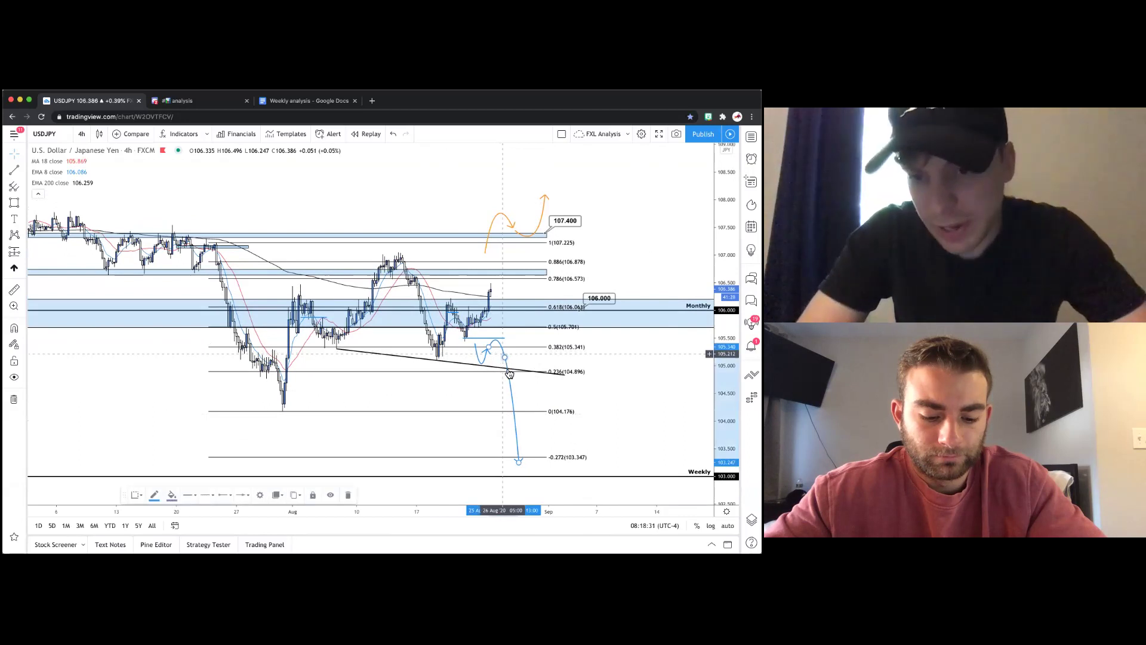
pyautogui.moveTo(508, 363); pyautogui.dragTo(537, 337)
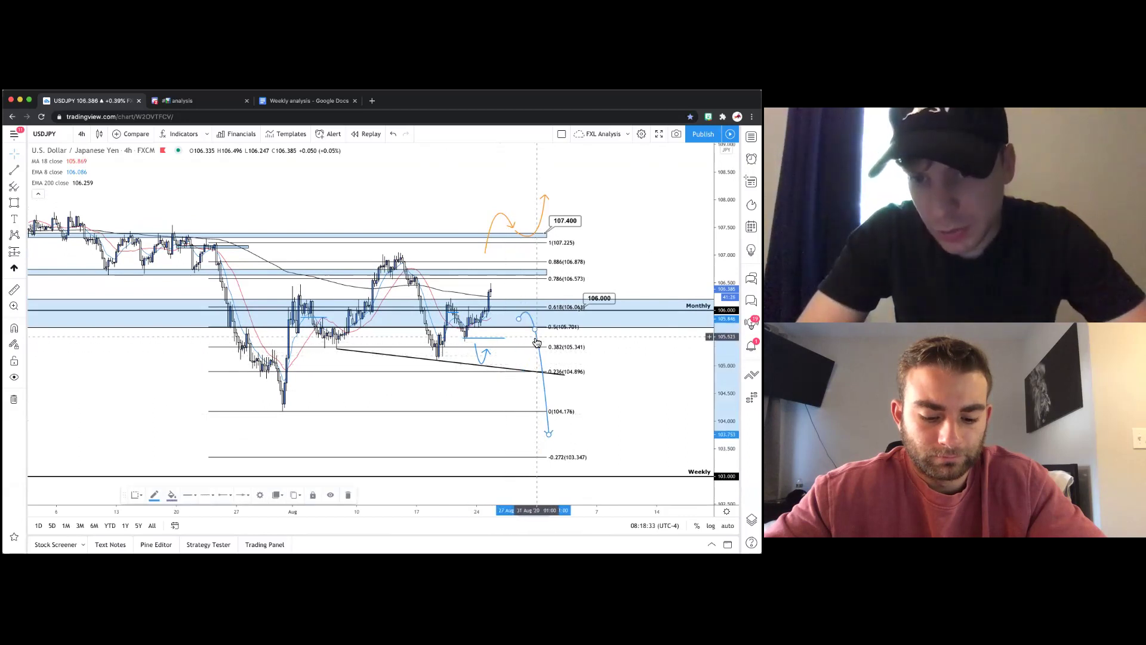
pyautogui.moveTo(480, 363); pyautogui.dragTo(510, 331)
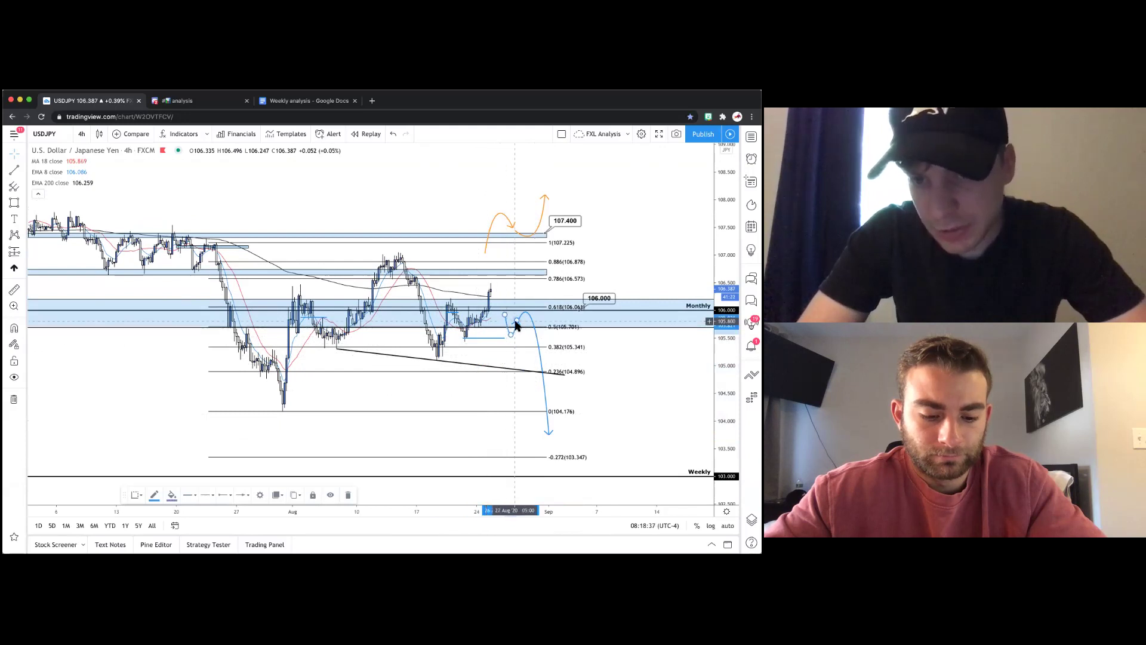
pyautogui.click(489, 297)
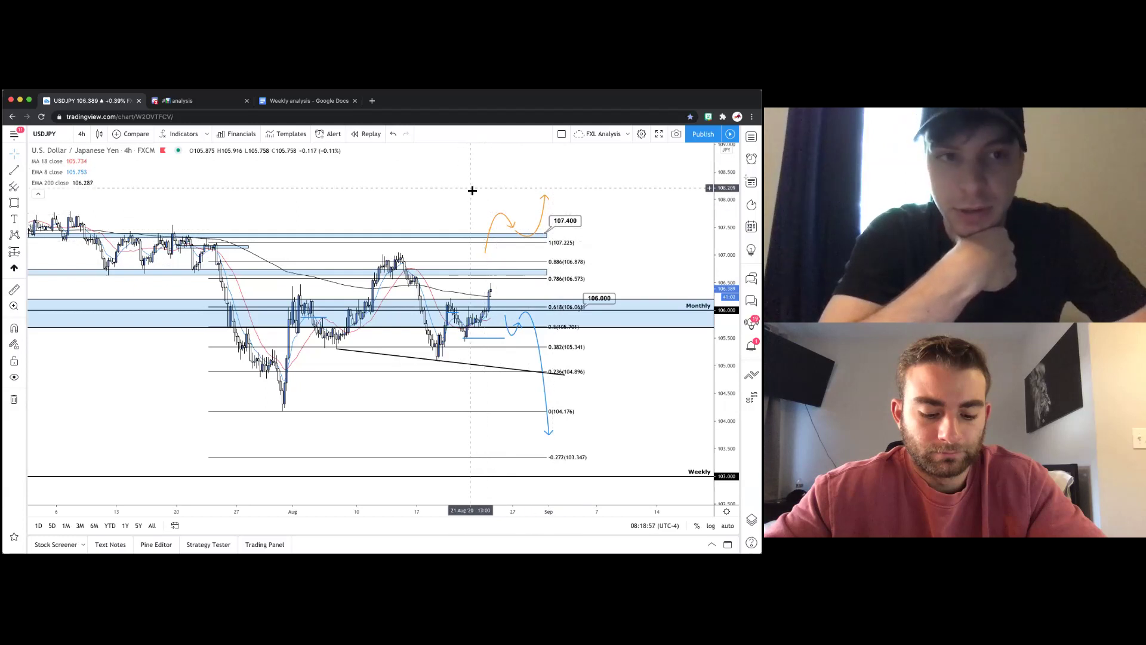
# Reposition the start of the small blue dip curve slightly higher and closer to the current price inside the monthly zone.
pyautogui.scroll(-1, 472, 190)
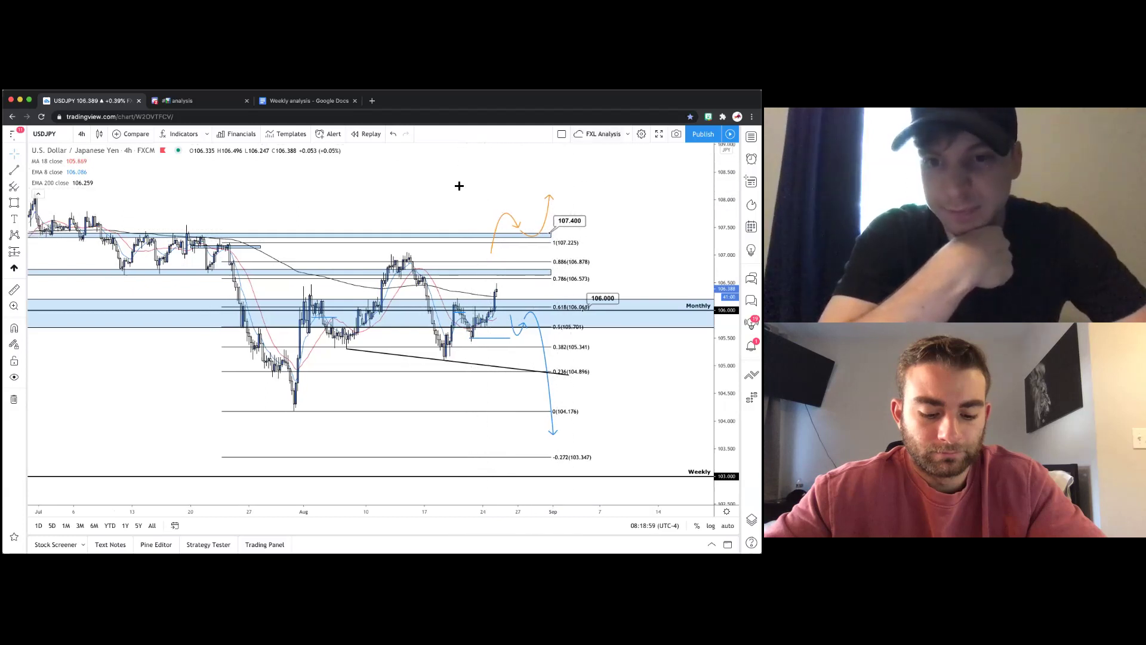
pyautogui.scroll(2, 471, 325)
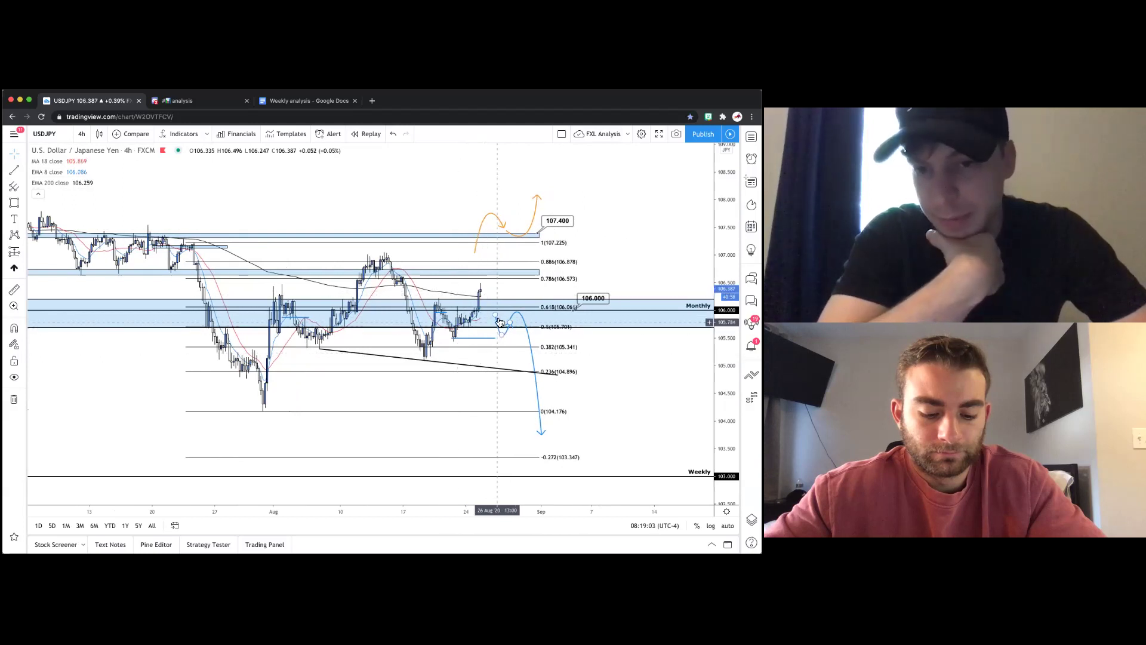
pyautogui.click(493, 314)
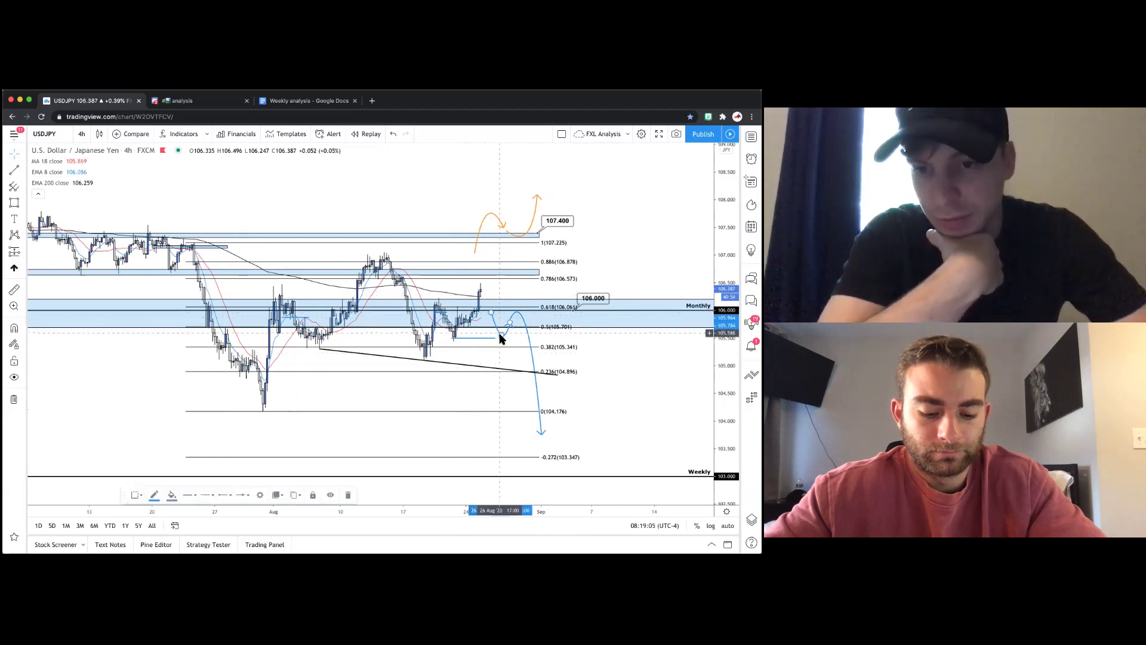
pyautogui.click(610, 363)
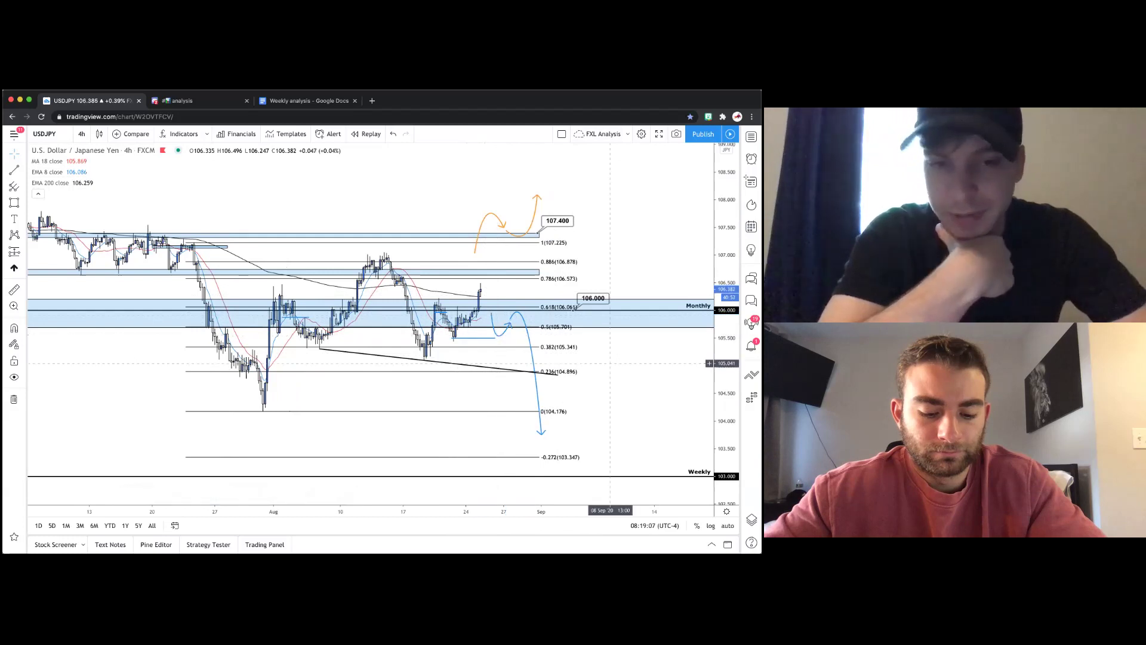
# Look back over the 4-hour USDJPY price action to May against the 107.400 zone and the zone beneath it.
pyautogui.scroll(-2, 610, 363)
pyautogui.scroll(-4, 257, 306)
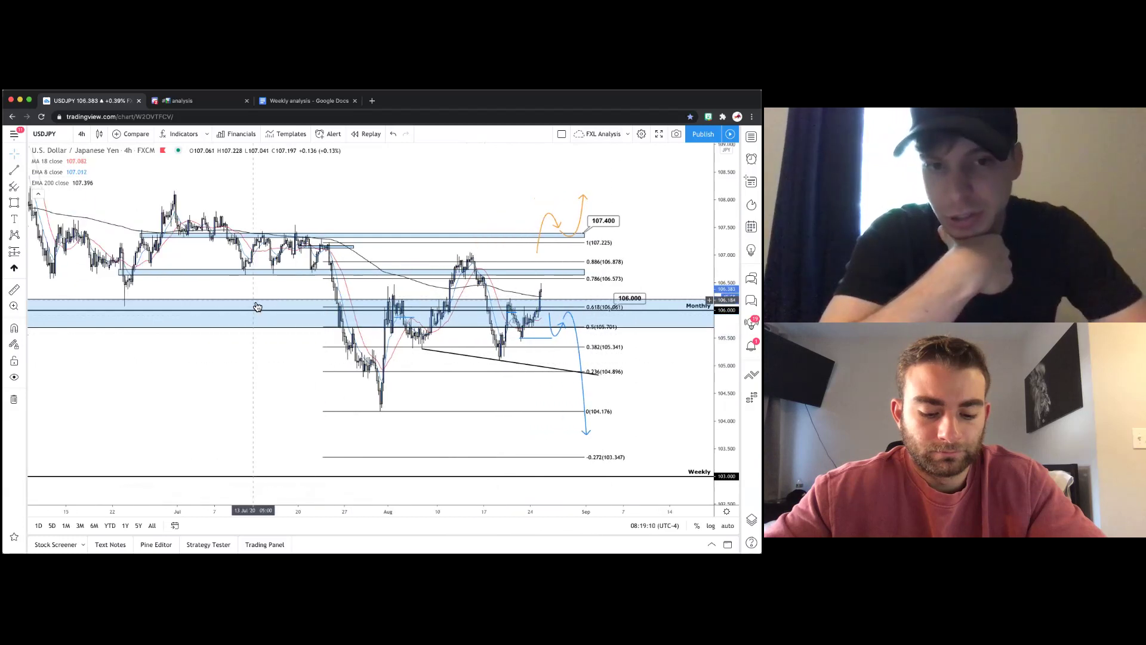
pyautogui.scroll(-4, 257, 306)
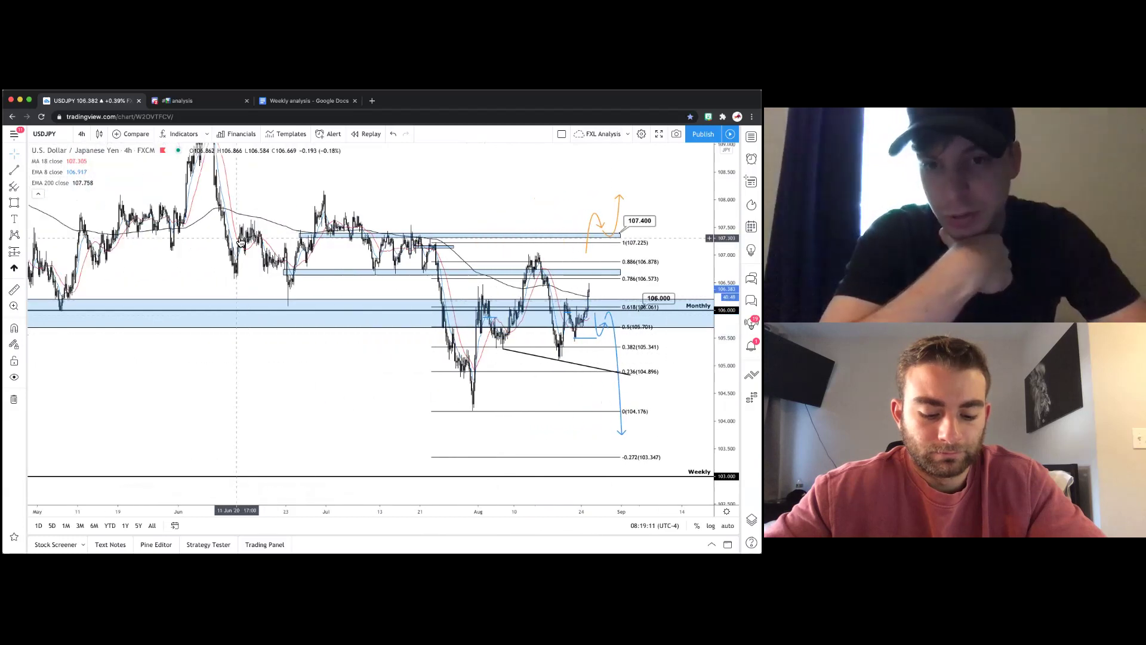
pyautogui.scroll(5, 240, 241)
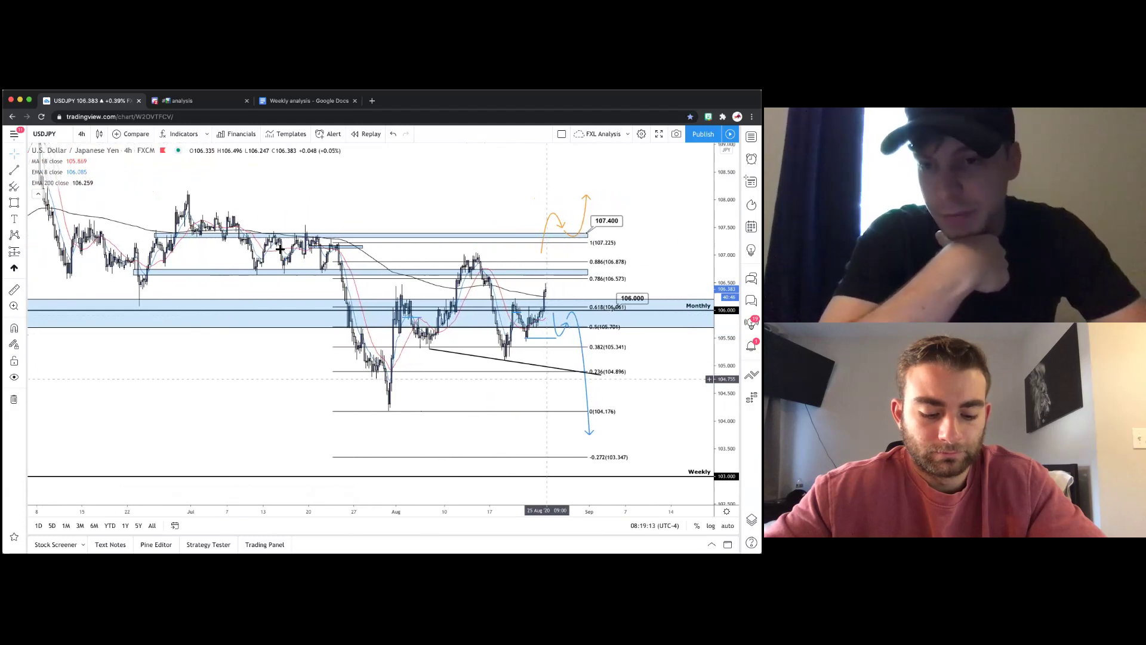
# Extend the end of the large blue bearish arrow down to the -0.272 Fibonacci level at 103.347.
pyautogui.scroll(1, 280, 249)
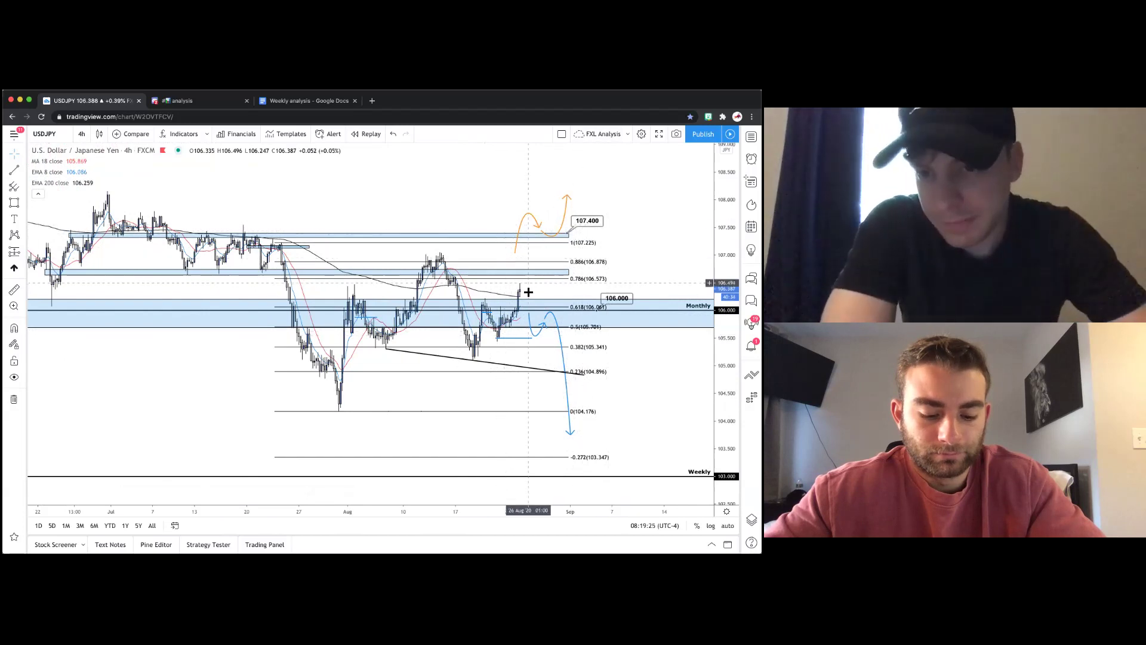
pyautogui.hscroll(5, 679, 249)
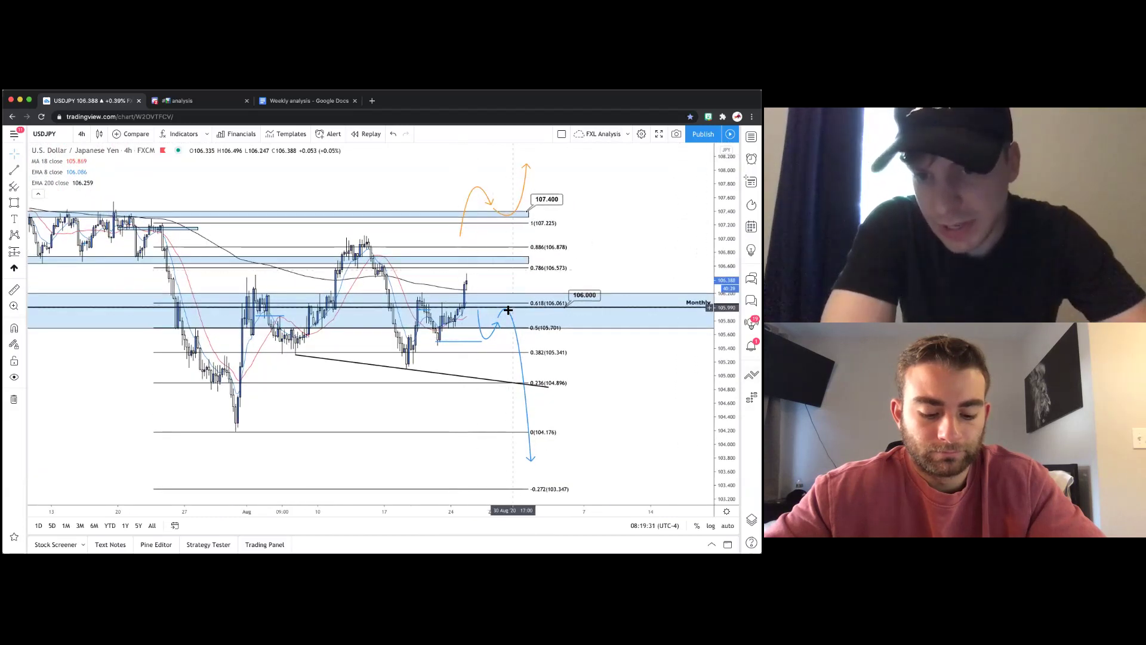
pyautogui.moveTo(530, 460); pyautogui.dragTo(533, 477)
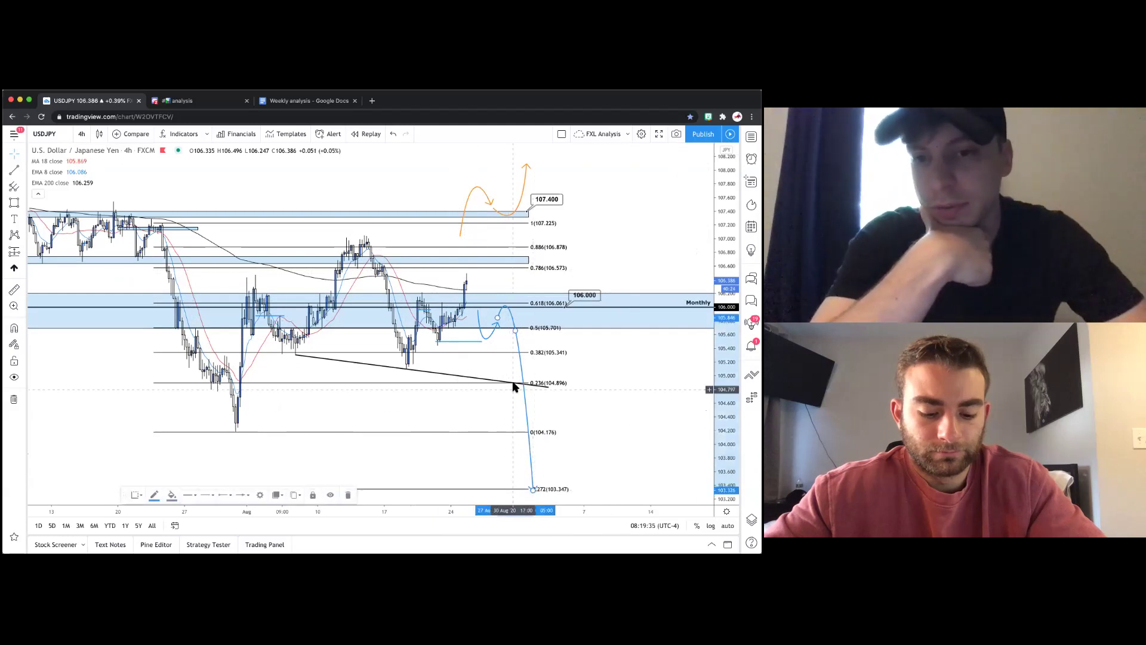
pyautogui.click(628, 365)
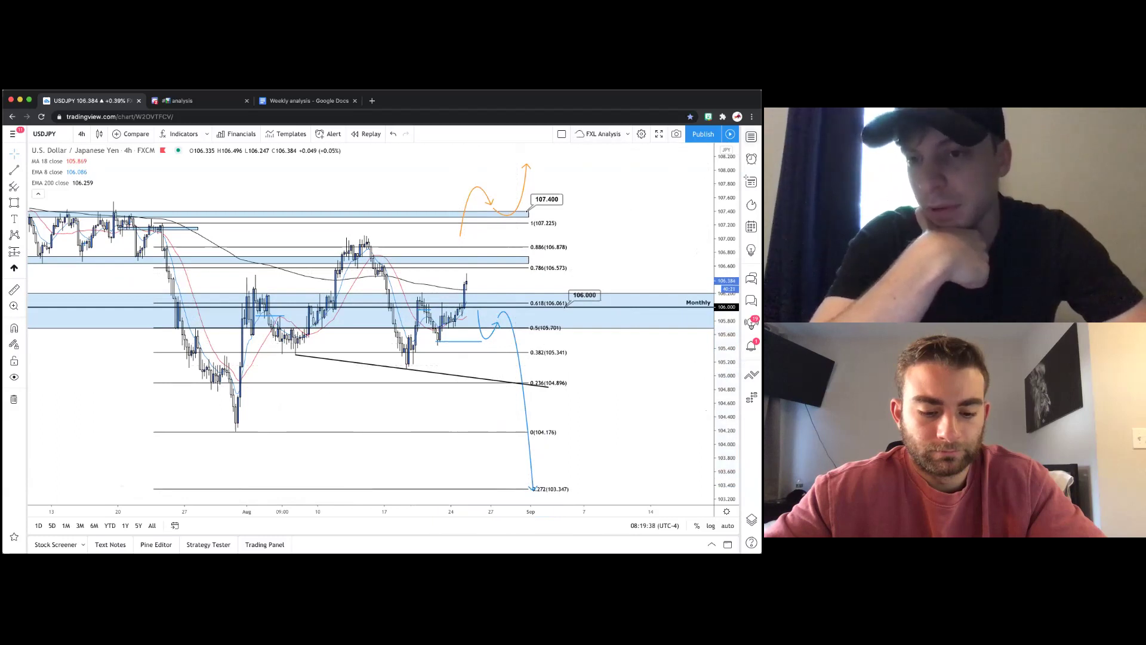
# Load the EURJPY chart from the watch list, and hide the list to widen the chart.
pyautogui.click(751, 136)
pyautogui.click(621, 225)
pyautogui.click(751, 136)
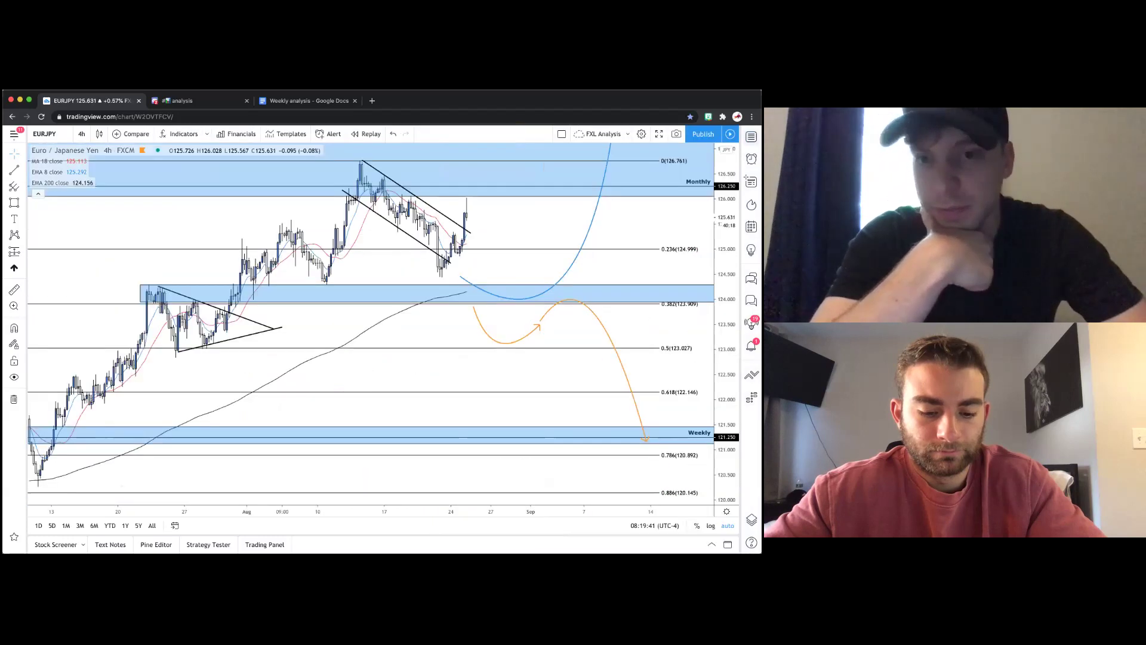
# Switch EURJPY to the daily timeframe and review price since 2017 against the descending channel, the 126.250 monthly zone and the projected paths.
pyautogui.click(81, 134)
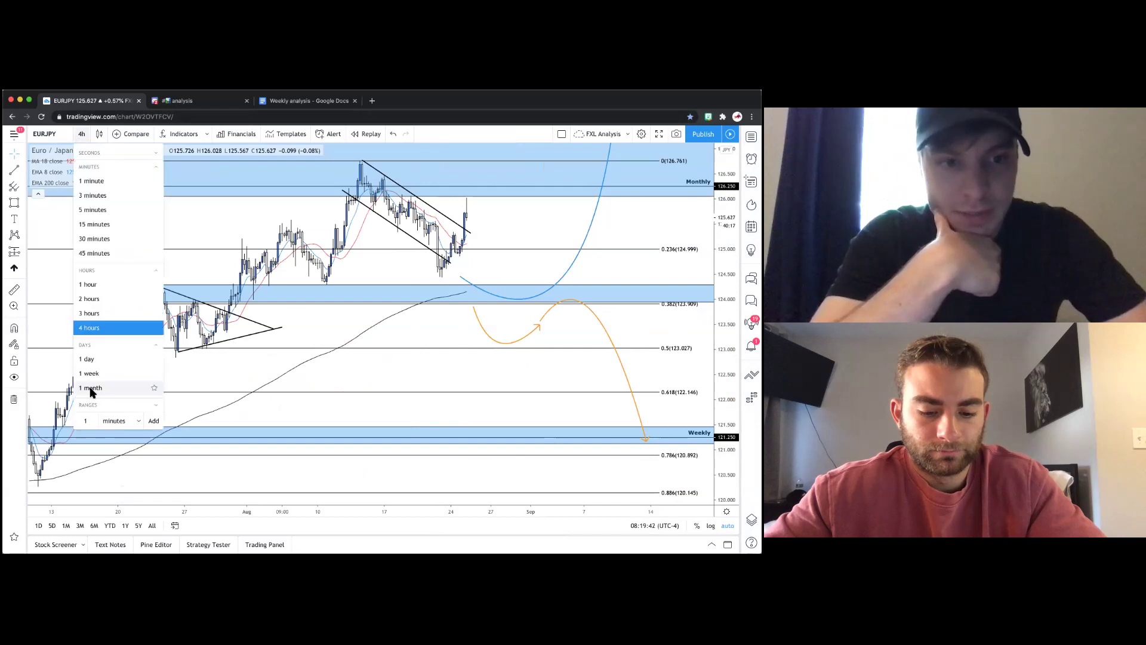
pyautogui.click(90, 358)
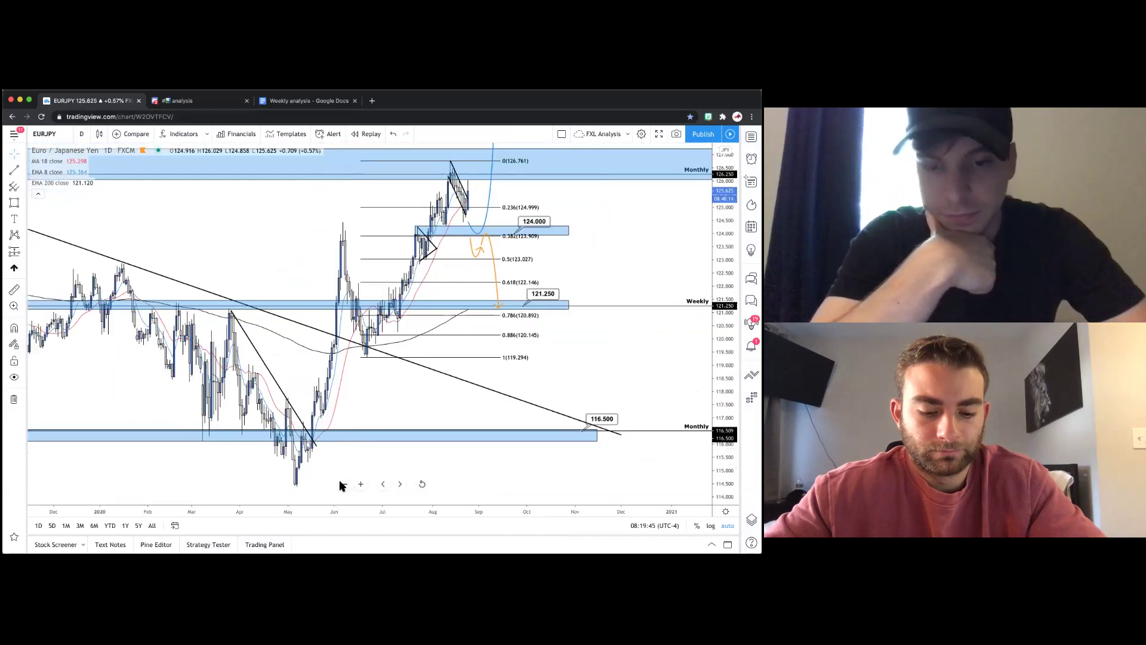
pyautogui.click(341, 484)
pyautogui.click(341, 482)
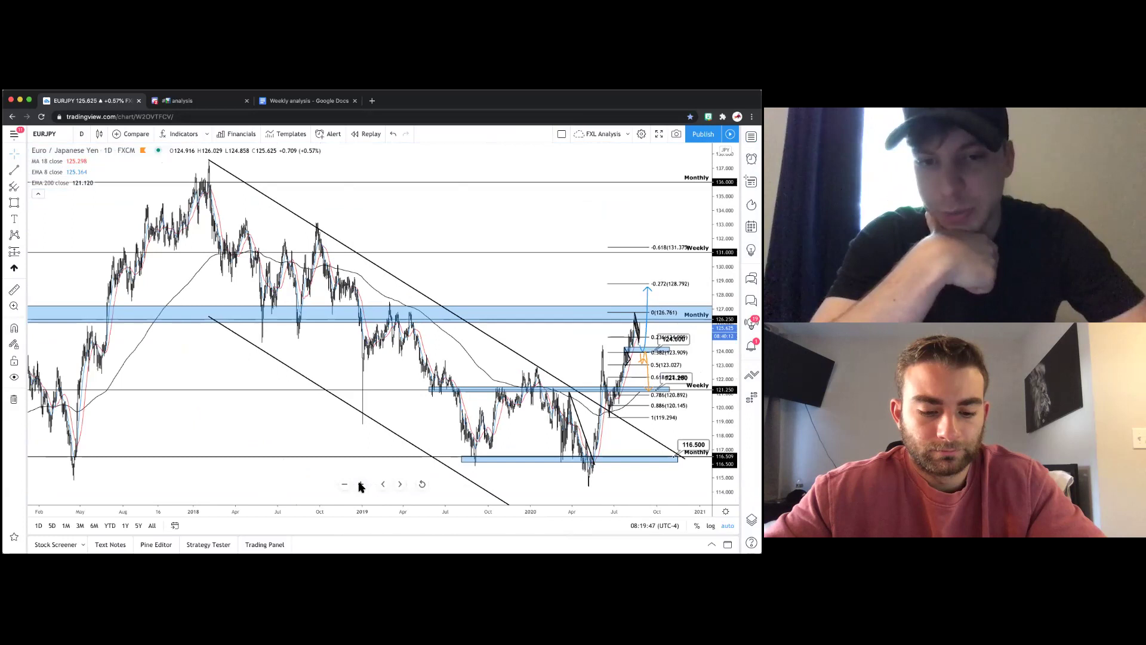
pyautogui.click(361, 485)
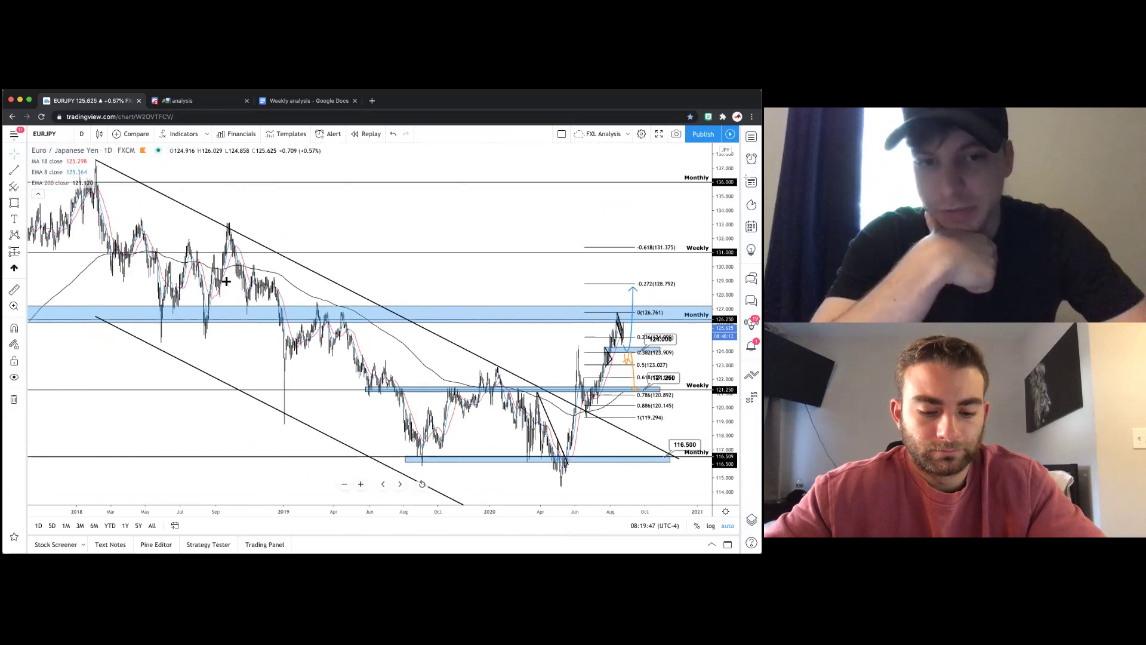
pyautogui.click(361, 485)
pyautogui.click(361, 485)
pyautogui.click(360, 485)
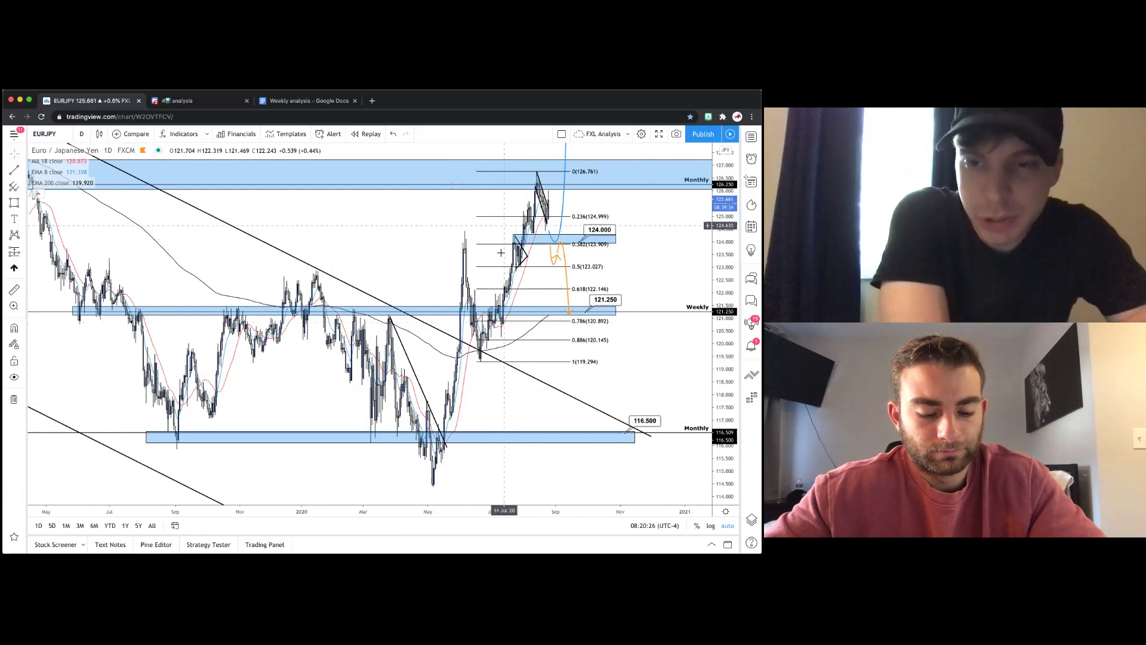
pyautogui.scroll(5, 501, 253)
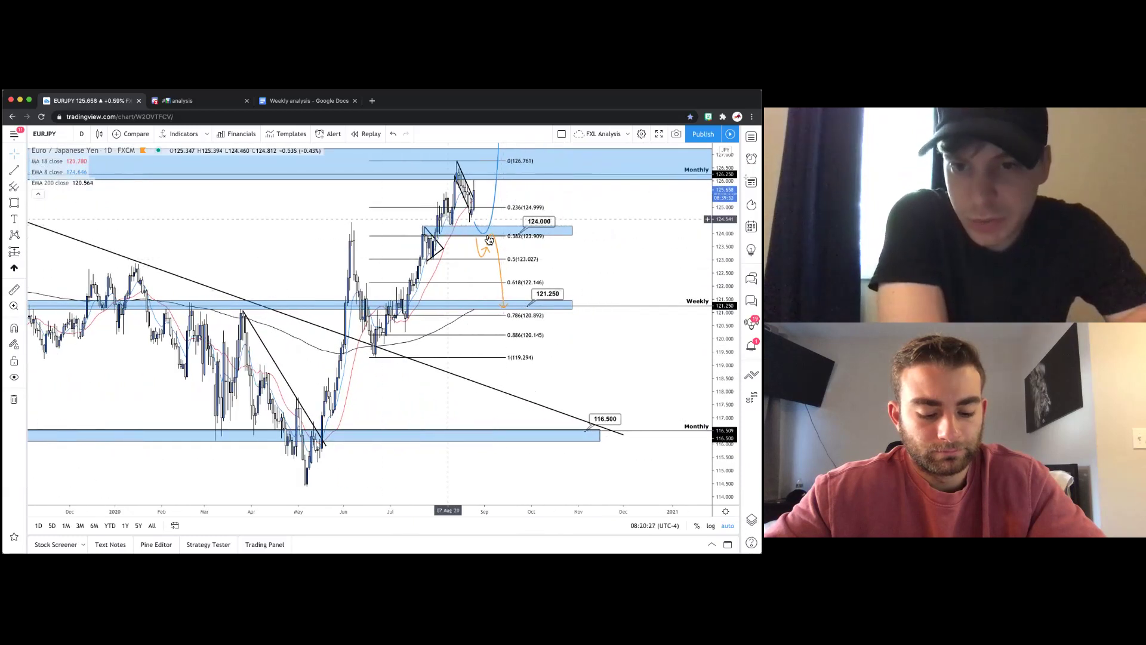
pyautogui.scroll(3, 564, 219)
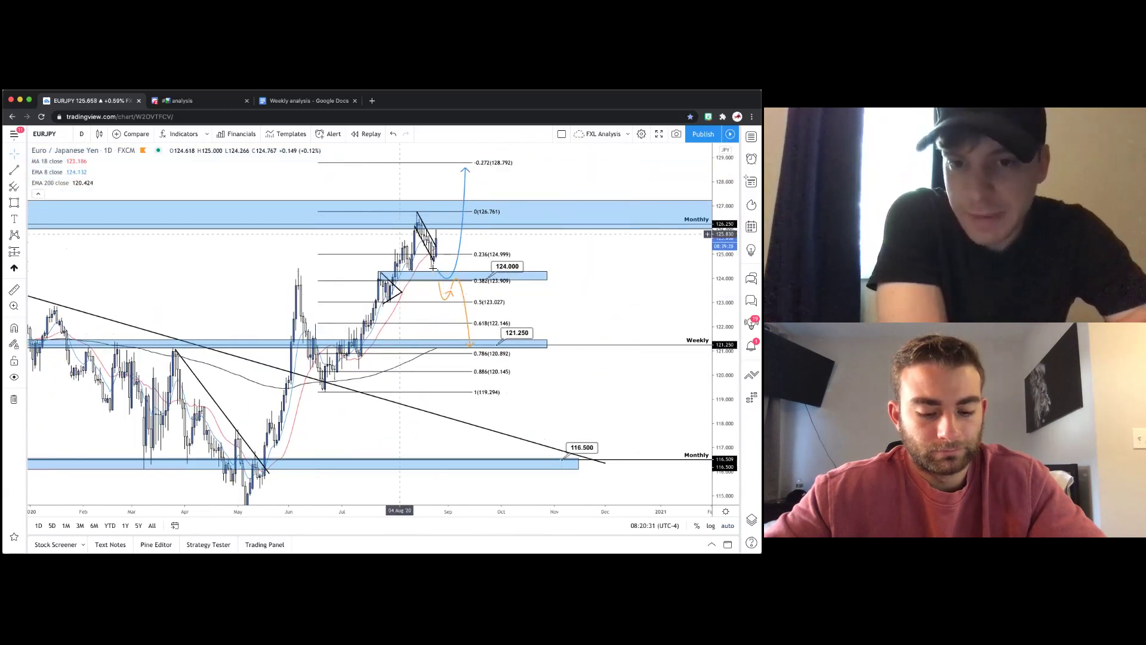
# Switch EURJPY to the 4-hour timeframe and frame the recent price action with the projected paths.
pyautogui.click(82, 134)
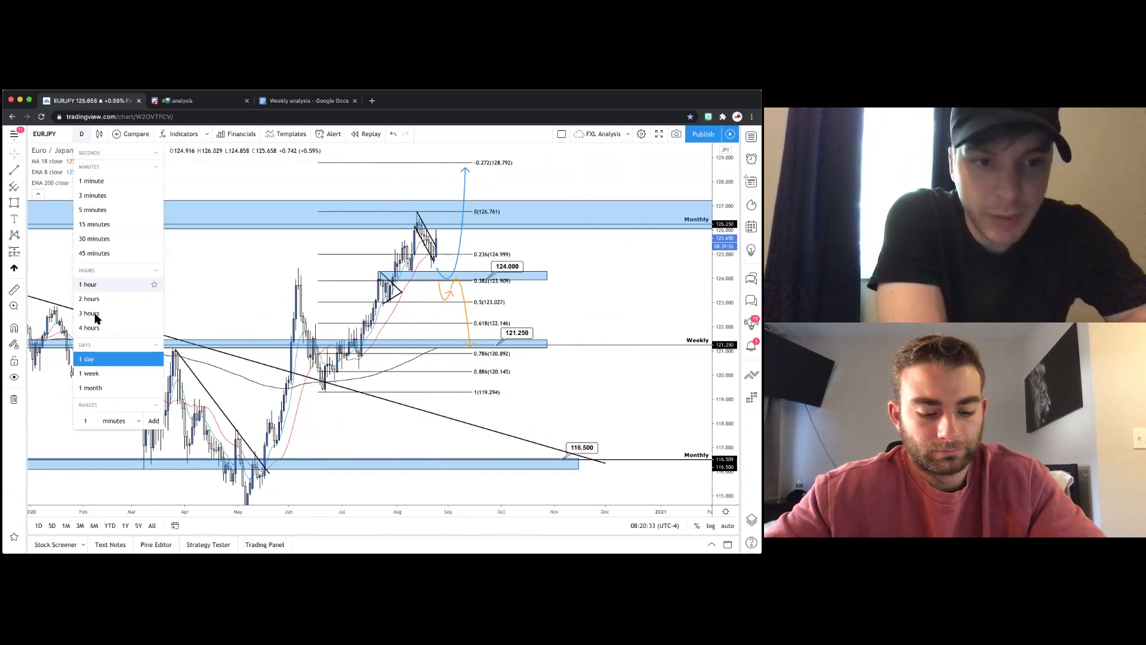
pyautogui.click(90, 324)
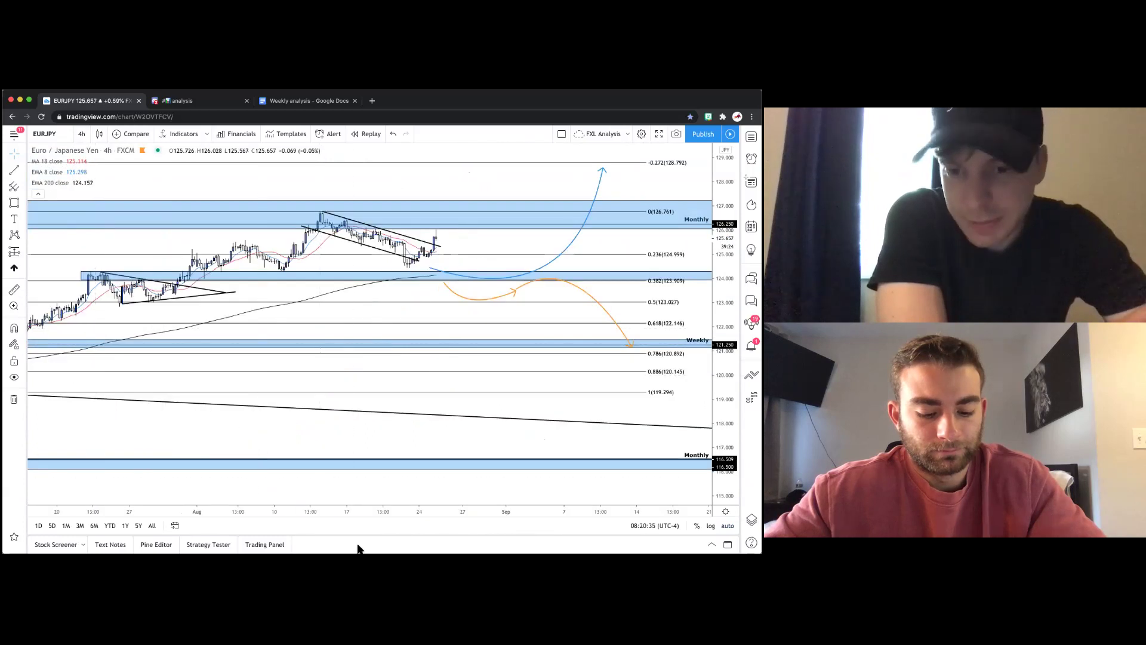
pyautogui.scroll(-3, 347, 493)
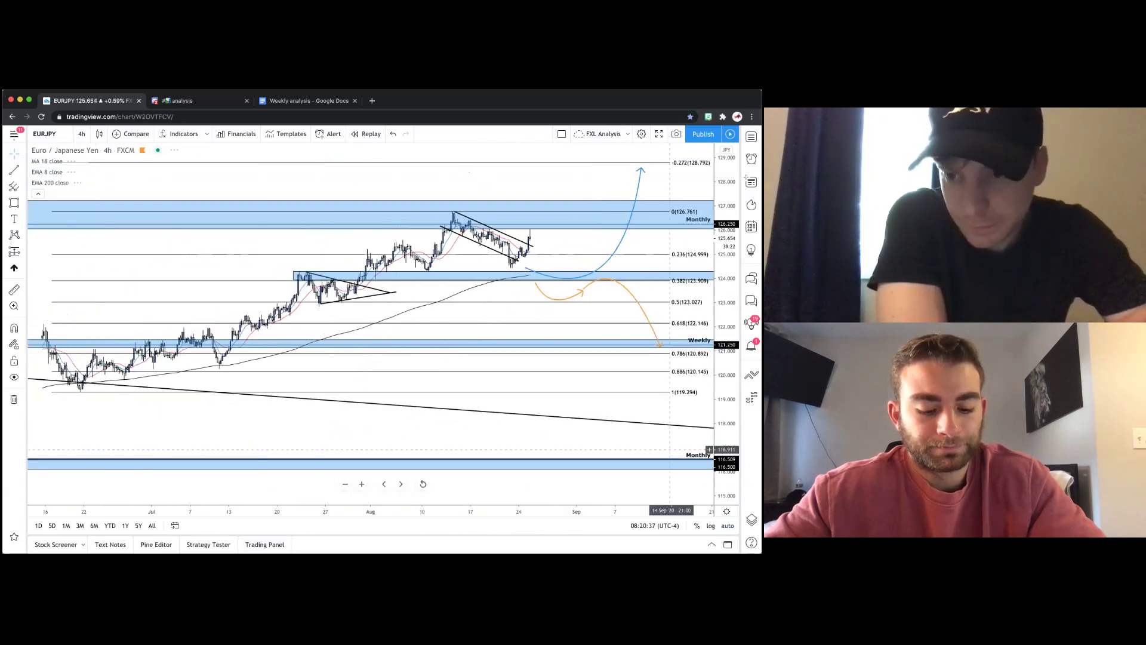
pyautogui.moveTo(548, 275); pyautogui.dragTo(449, 317)
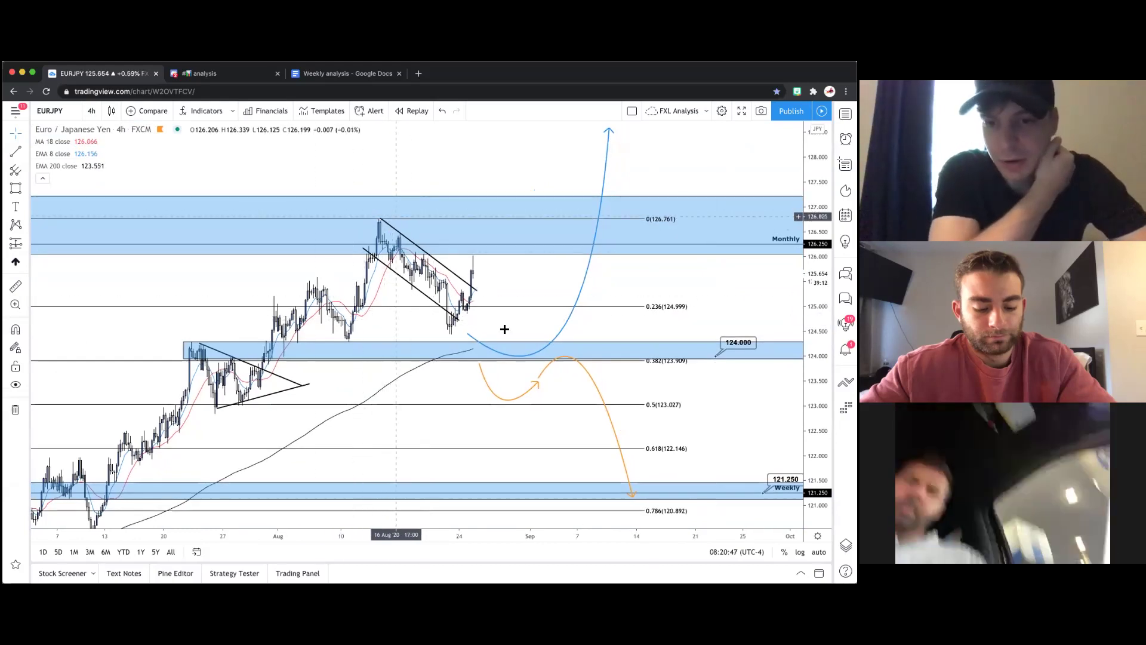
# Raise the start of the blue bullish path to about 124.95, near the 0.236 Fibonacci level.
pyautogui.click(479, 359)
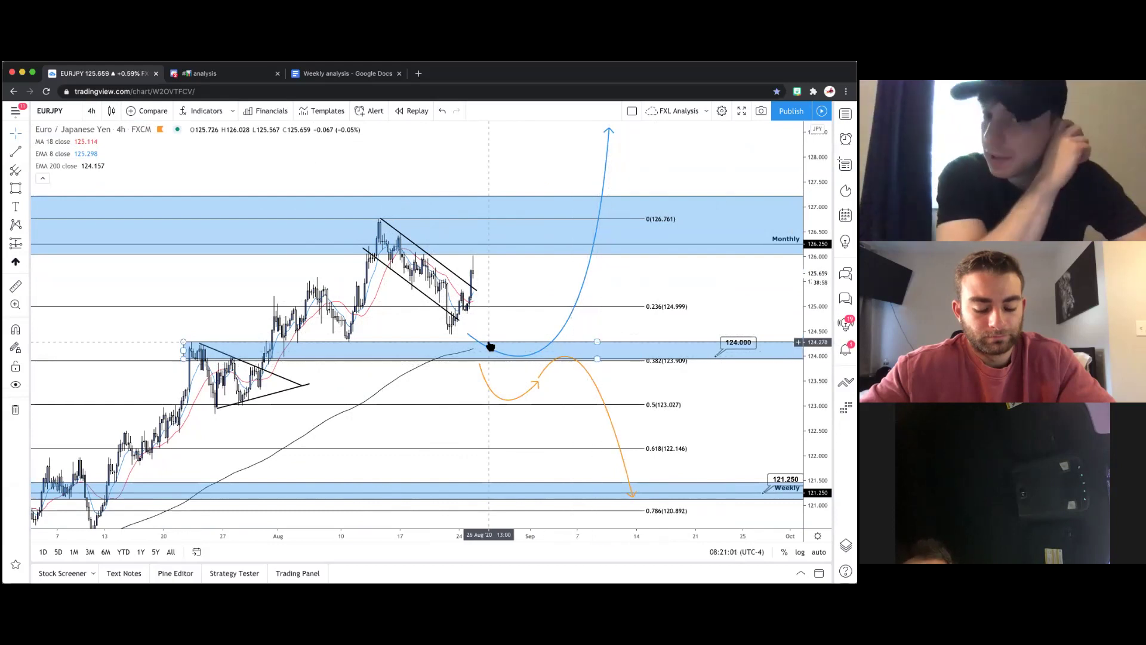
pyautogui.moveTo(472, 333); pyautogui.dragTo(487, 310)
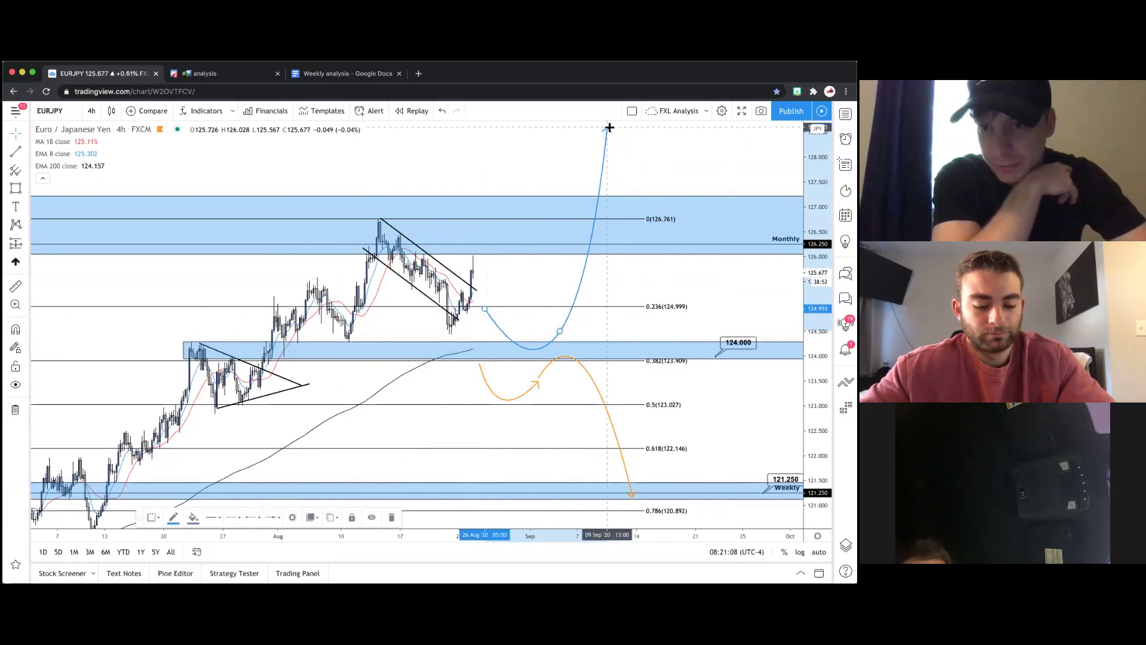
pyautogui.moveTo(776, 215); pyautogui.dragTo(776, 241)
pyautogui.scroll(-2, 618, 295)
pyautogui.scroll(-1, 617, 294)
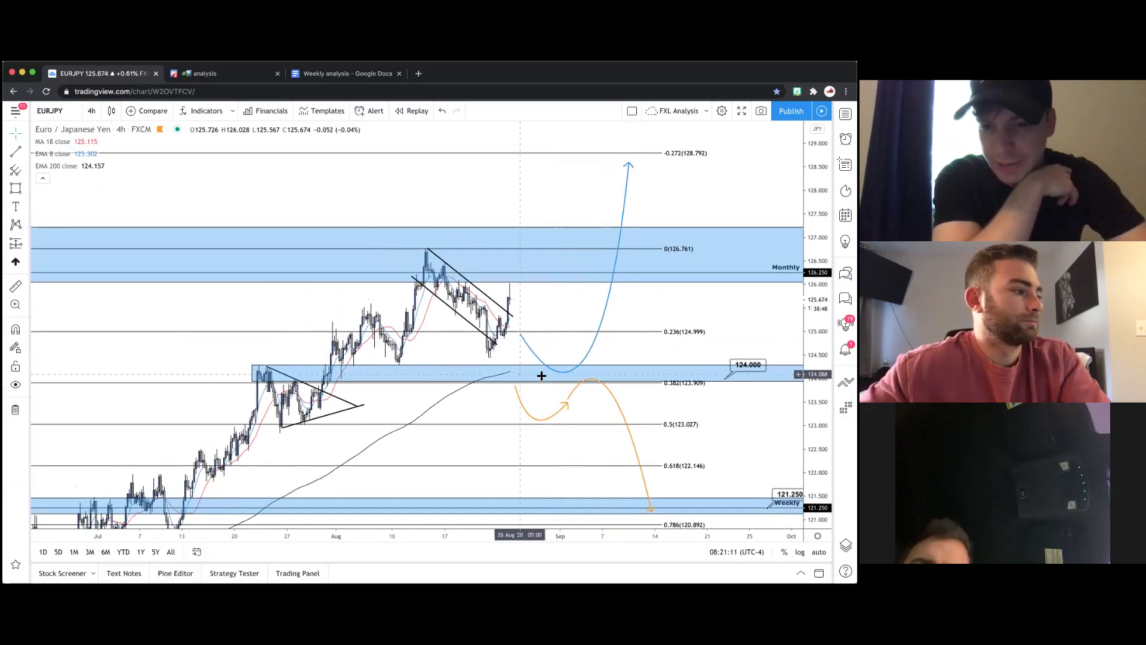
# Examine the 4-hour EURJPY price action since June against the descending flag, the 124.000 zone and the blue and orange paths.
pyautogui.scroll(-1, 665, 373)
pyautogui.scroll(-1, 666, 374)
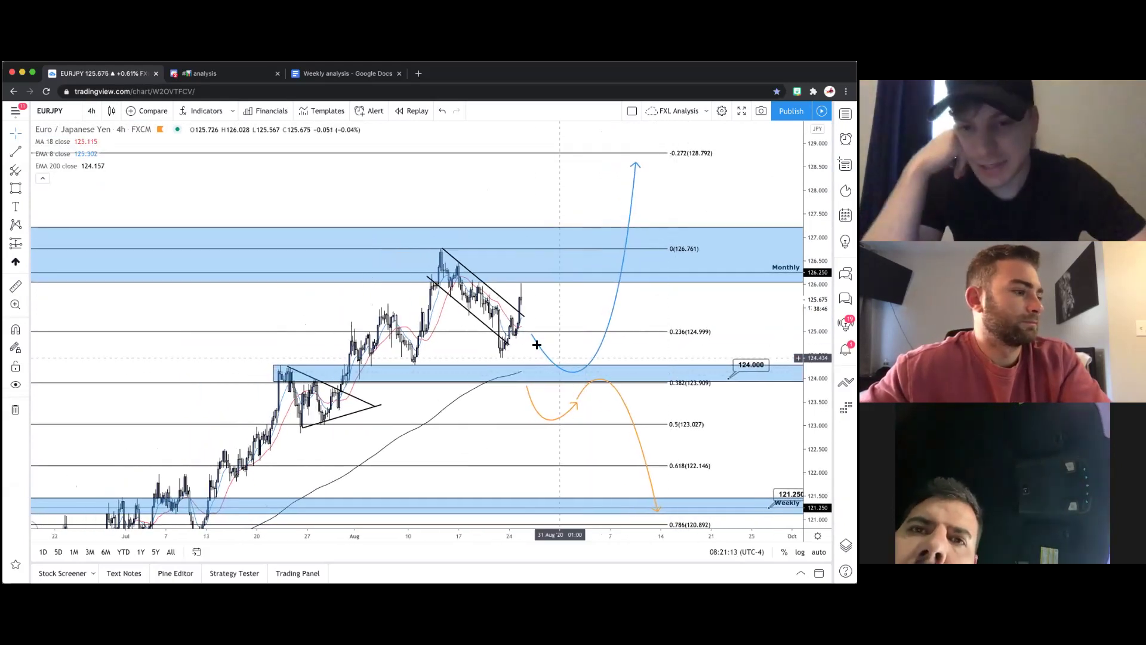
pyautogui.moveTo(586, 323); pyautogui.dragTo(530, 271)
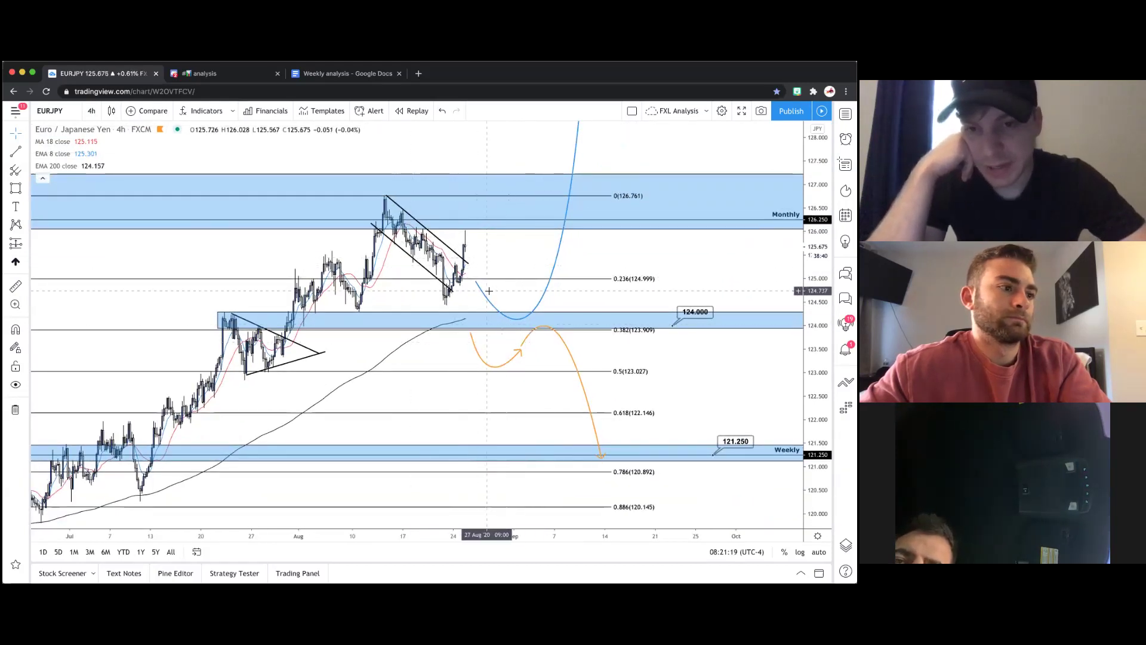
pyautogui.moveTo(624, 256); pyautogui.dragTo(627, 312)
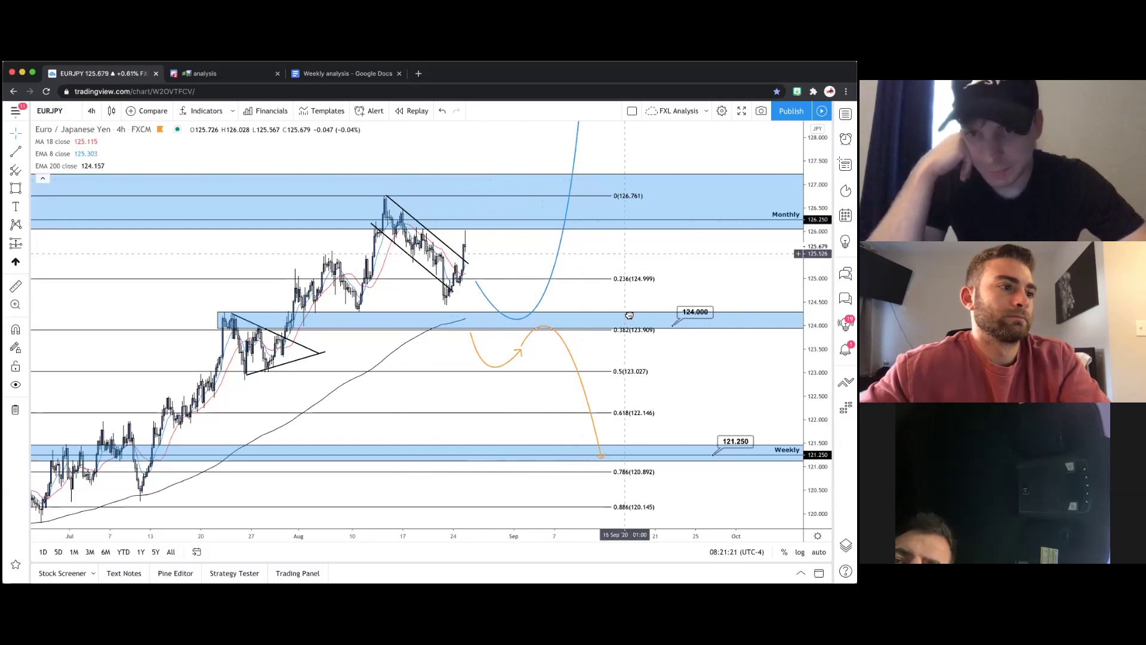
pyautogui.scroll(-2, 628, 312)
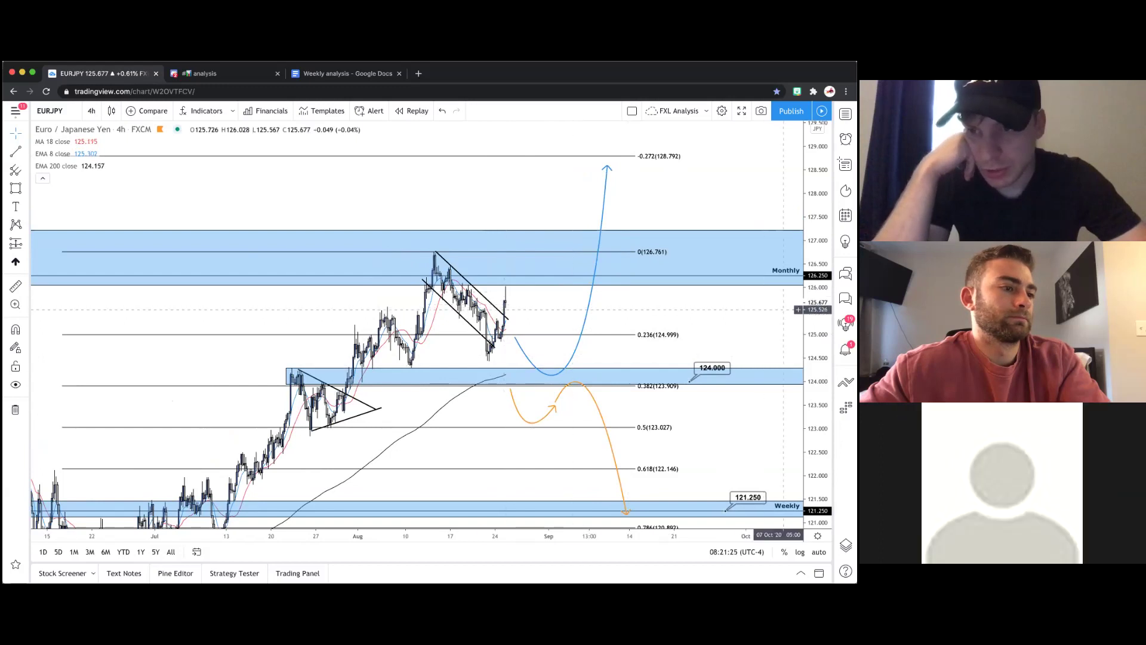
pyautogui.scroll(-2, 466, 391)
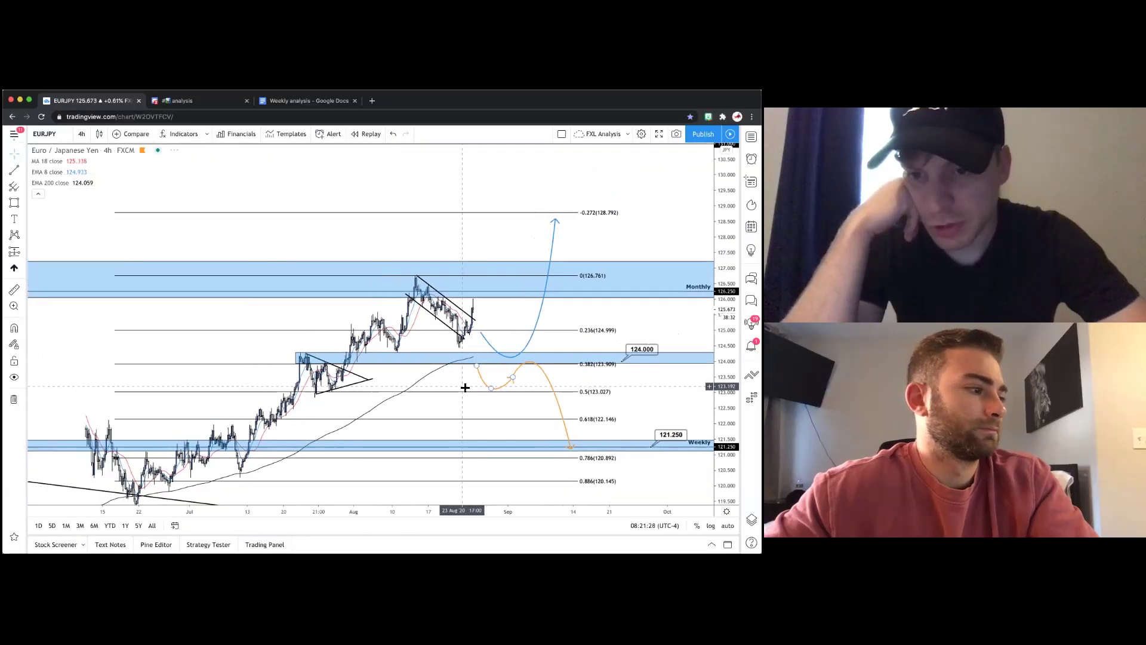
pyautogui.moveTo(464, 388); pyautogui.dragTo(576, 278)
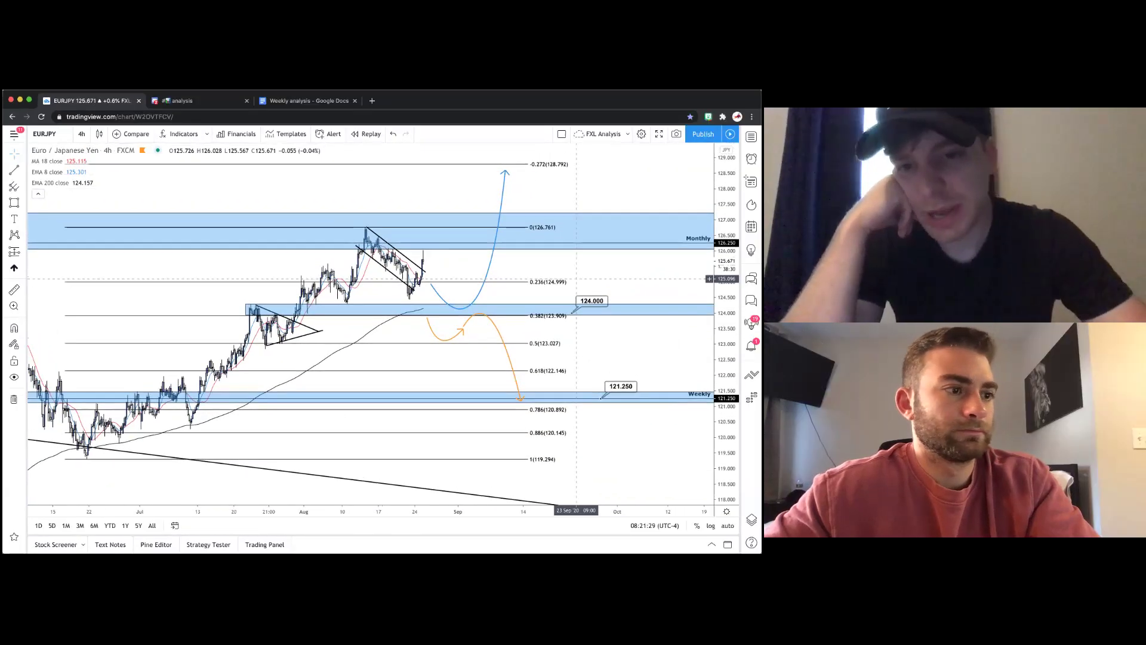
pyautogui.scroll(1, 577, 278)
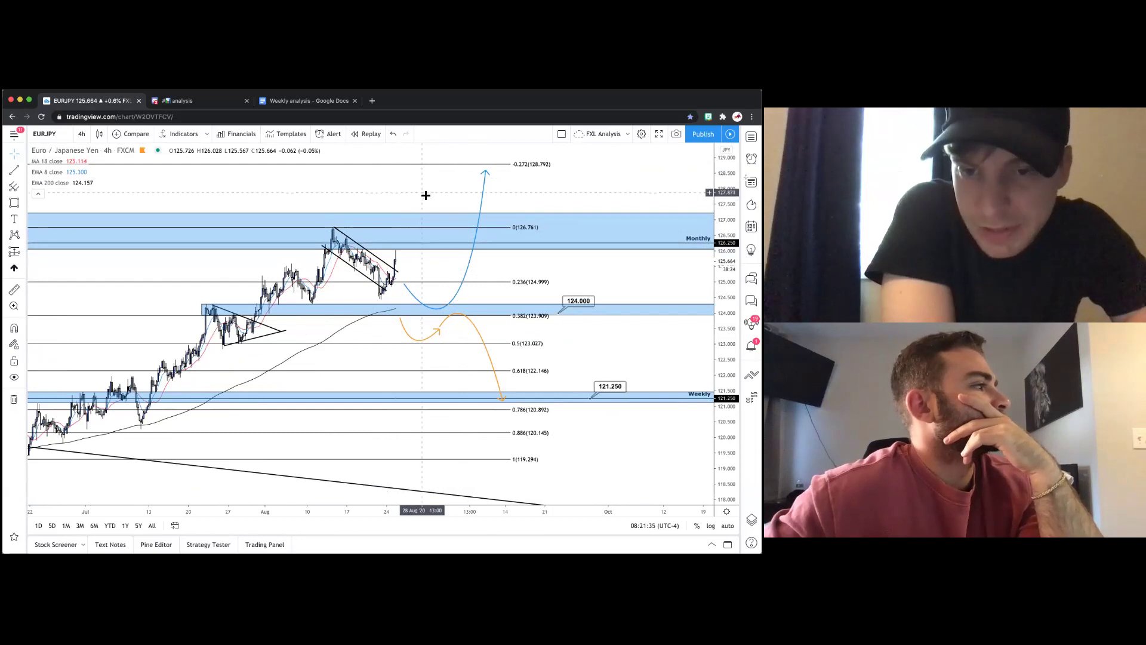
pyautogui.scroll(-1, 420, 263)
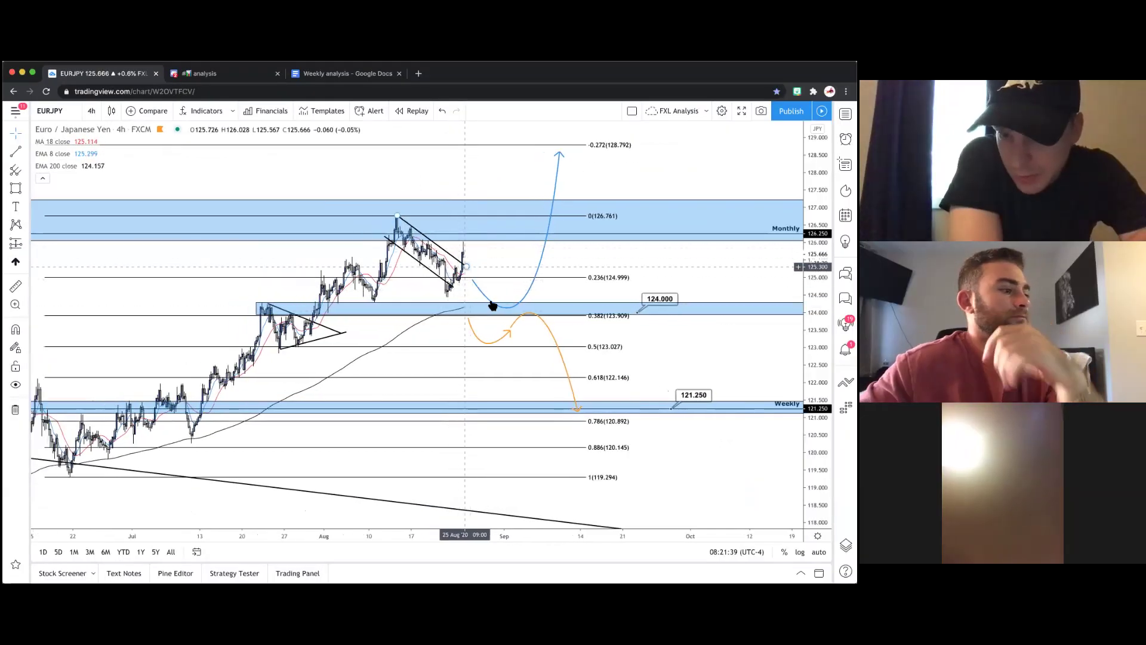
pyautogui.scroll(2, 576, 165)
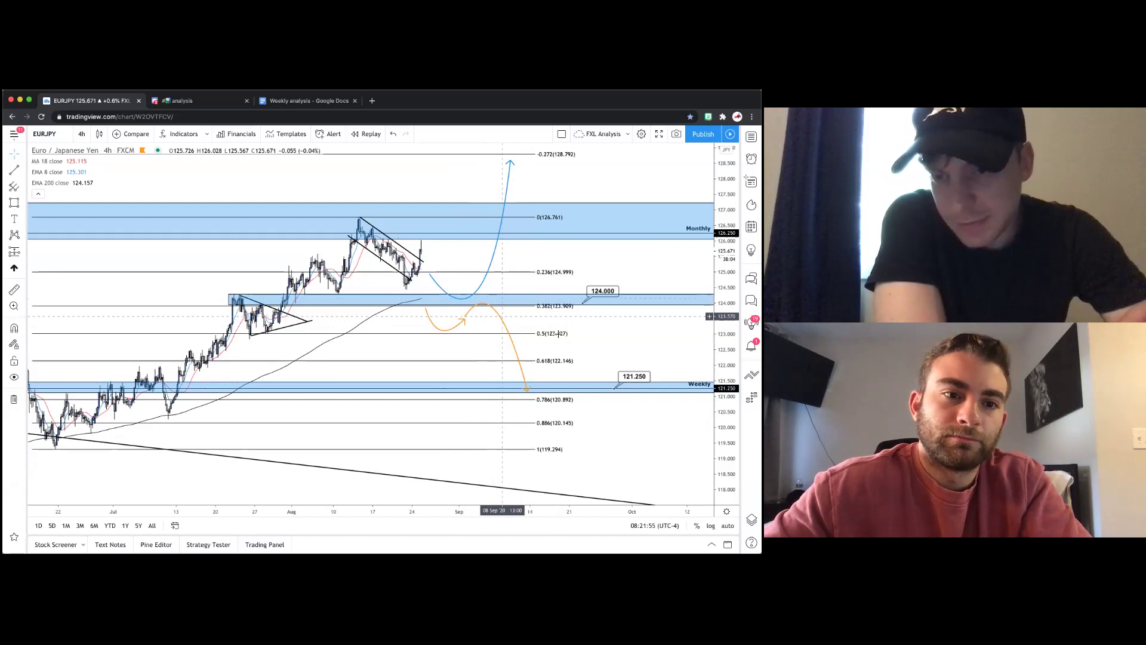
pyautogui.scroll(-1, 595, 354)
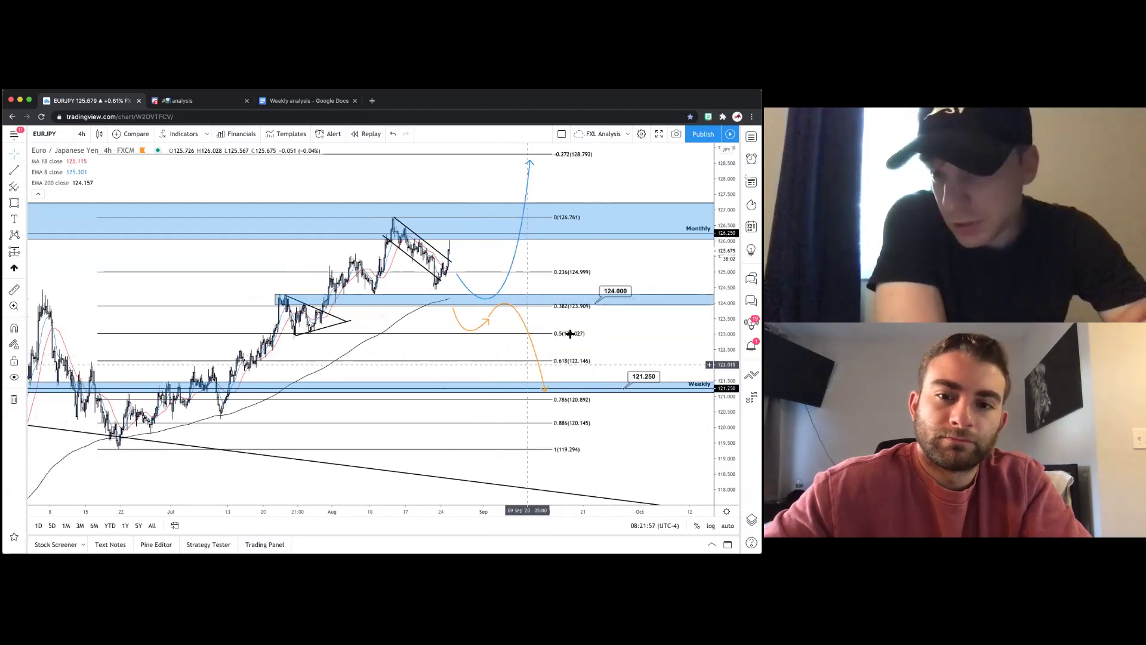
pyautogui.scroll(-1, 655, 413)
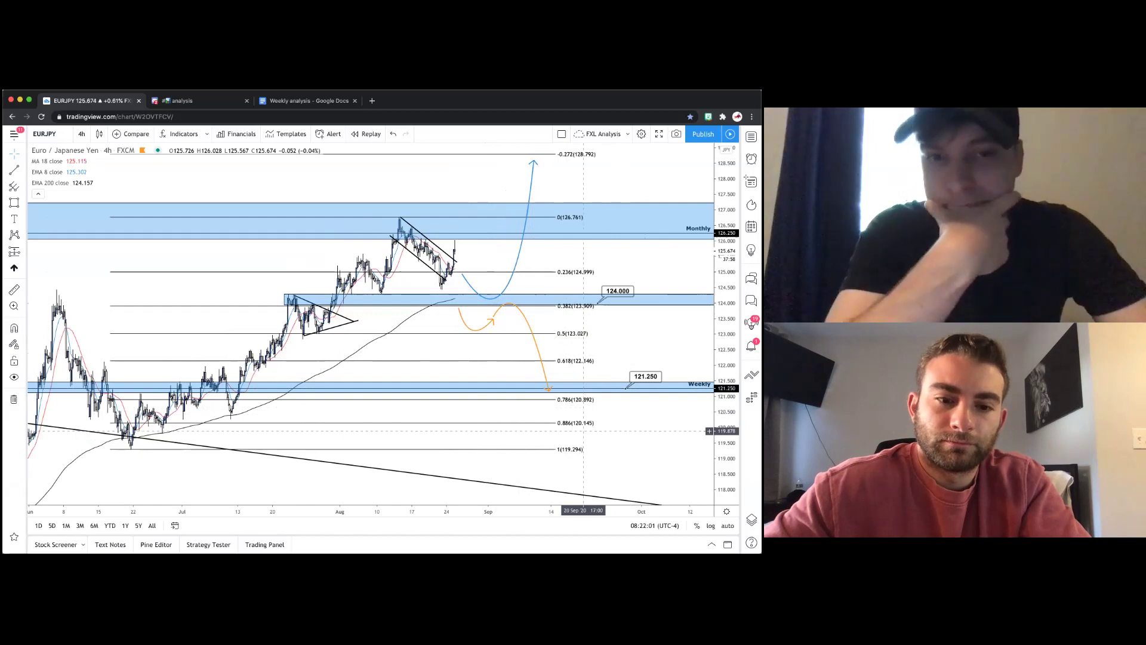
pyautogui.scroll(-1, 583, 430)
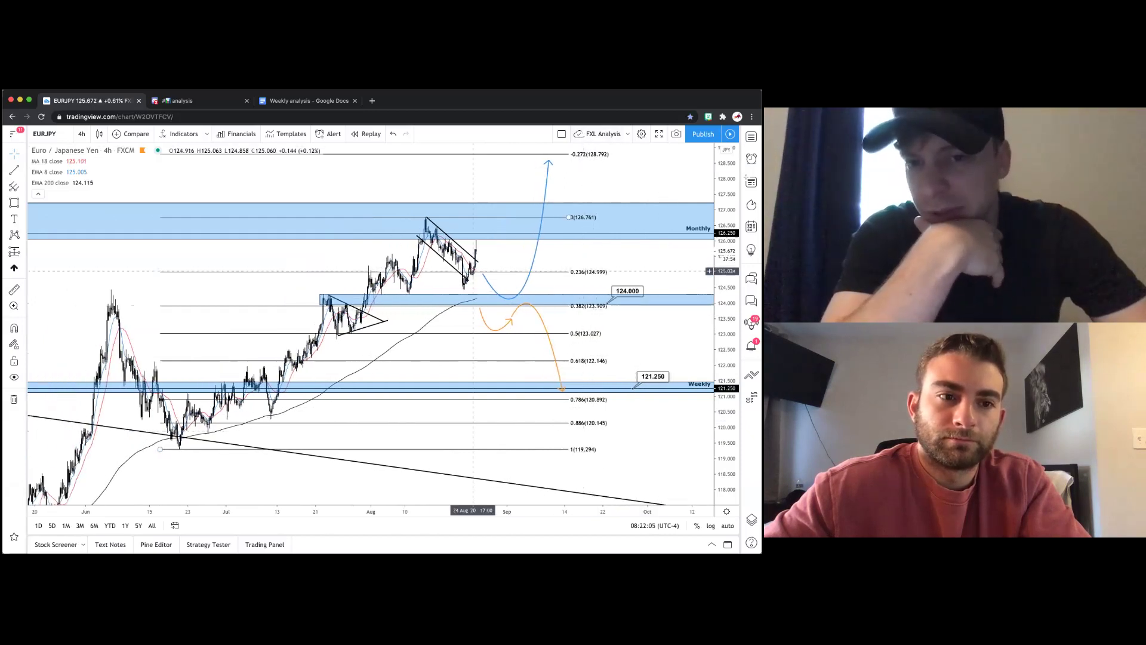
pyautogui.scroll(1, 425, 258)
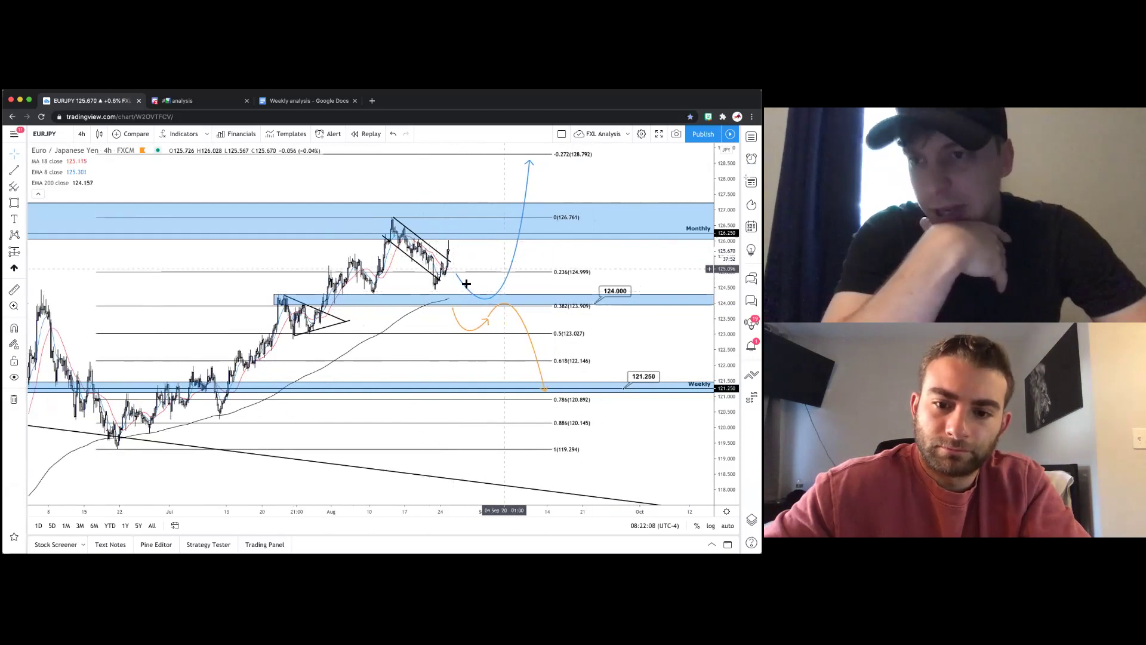
# Load the XAUUSD chart from the watch list with the list hidden again, and view it on the daily timeframe.
pyautogui.click(751, 136)
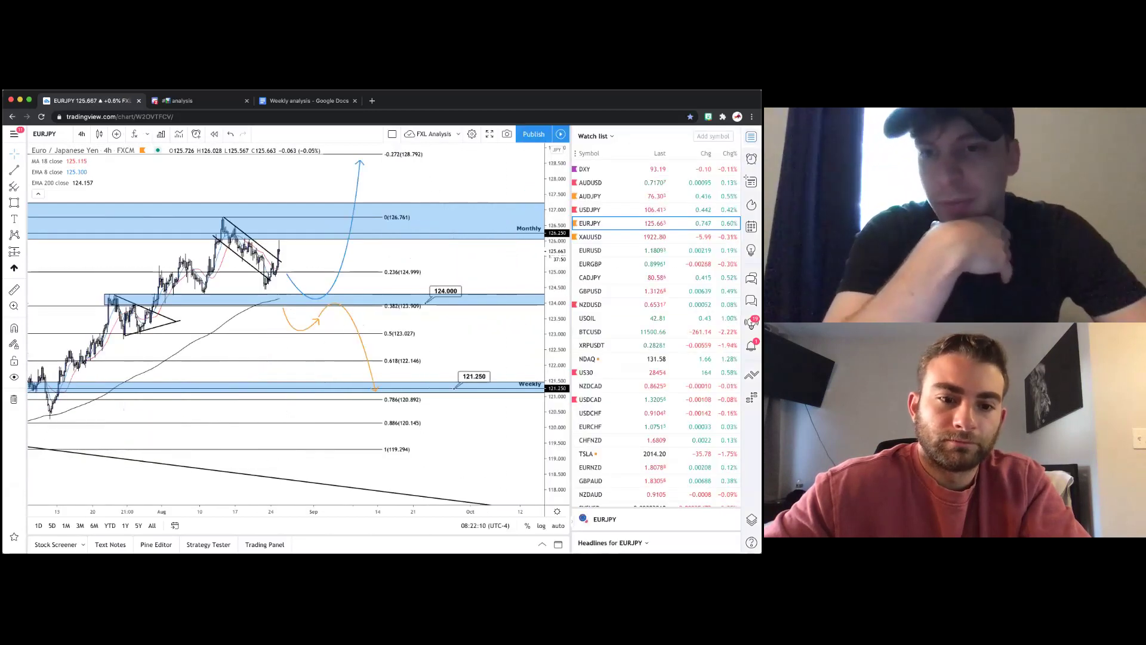
pyautogui.click(597, 236)
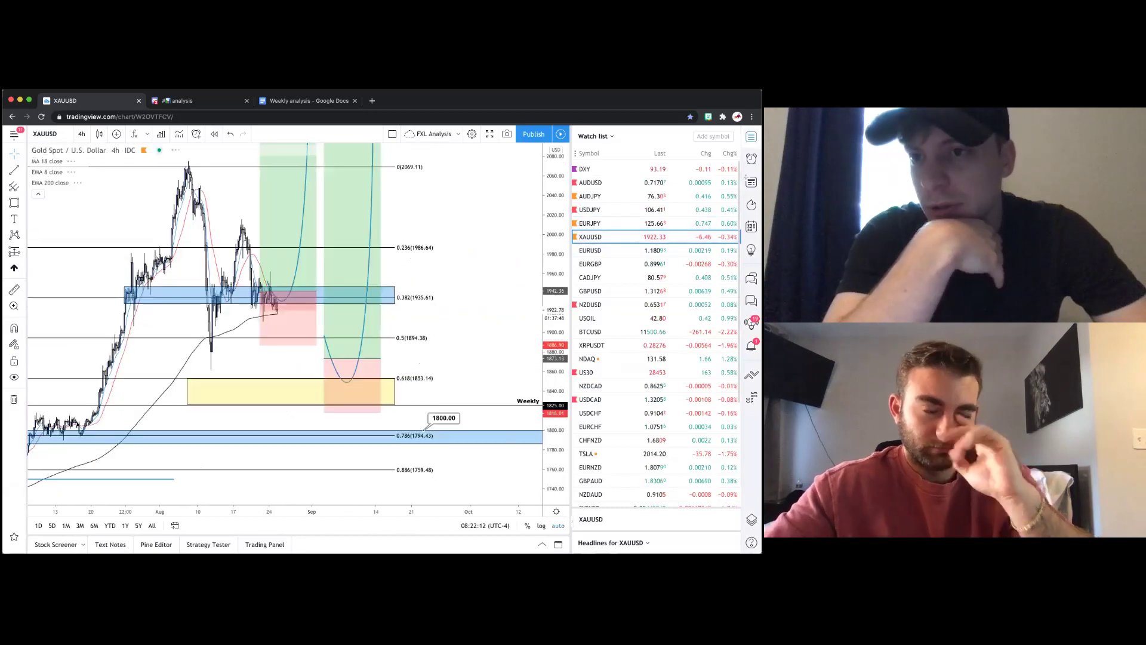
pyautogui.click(751, 136)
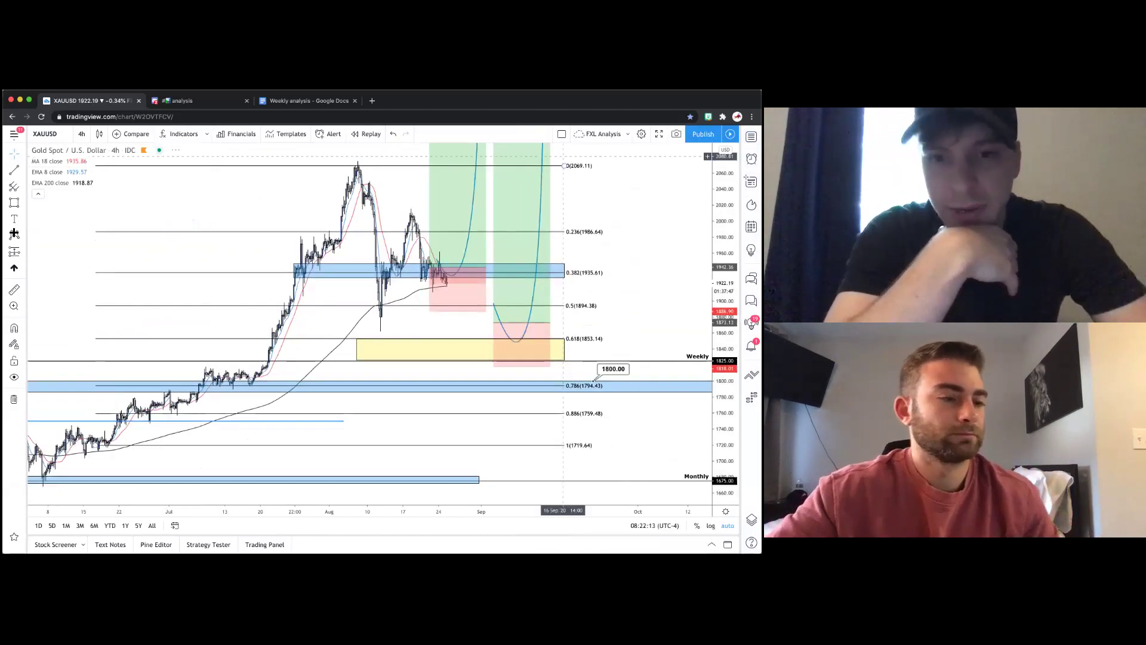
pyautogui.click(82, 134)
pyautogui.click(87, 360)
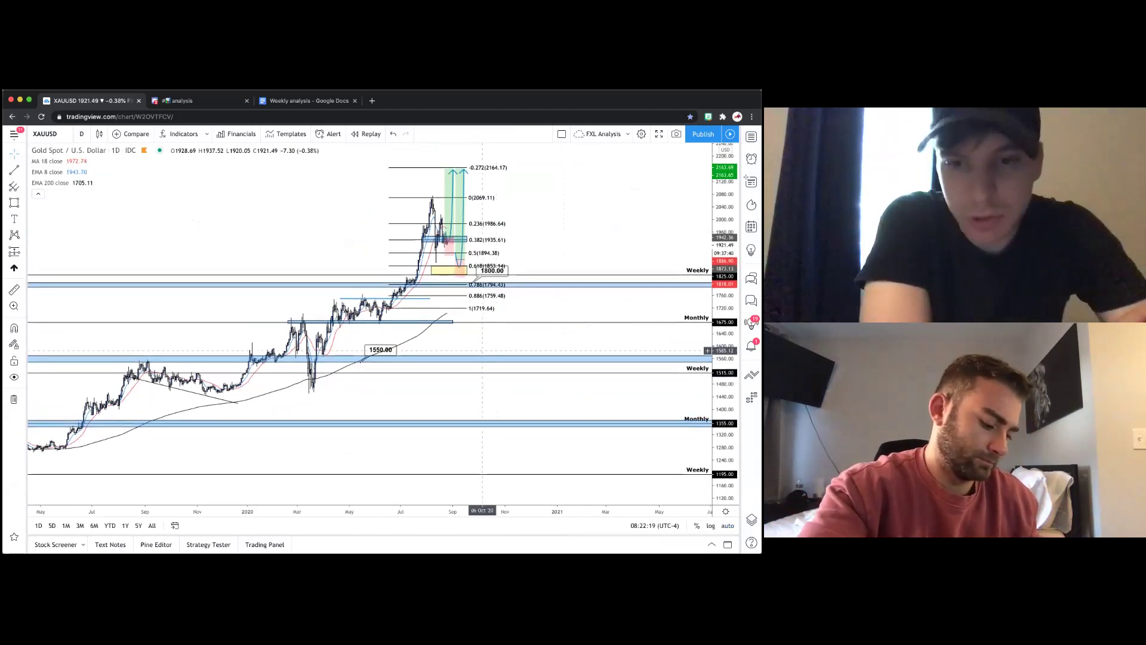
# Return XAUUSD to the 4-hour timeframe and review price against the 0.382 zone and the yellow zone near the 0.618 level.
pyautogui.click(84, 141)
pyautogui.click(92, 325)
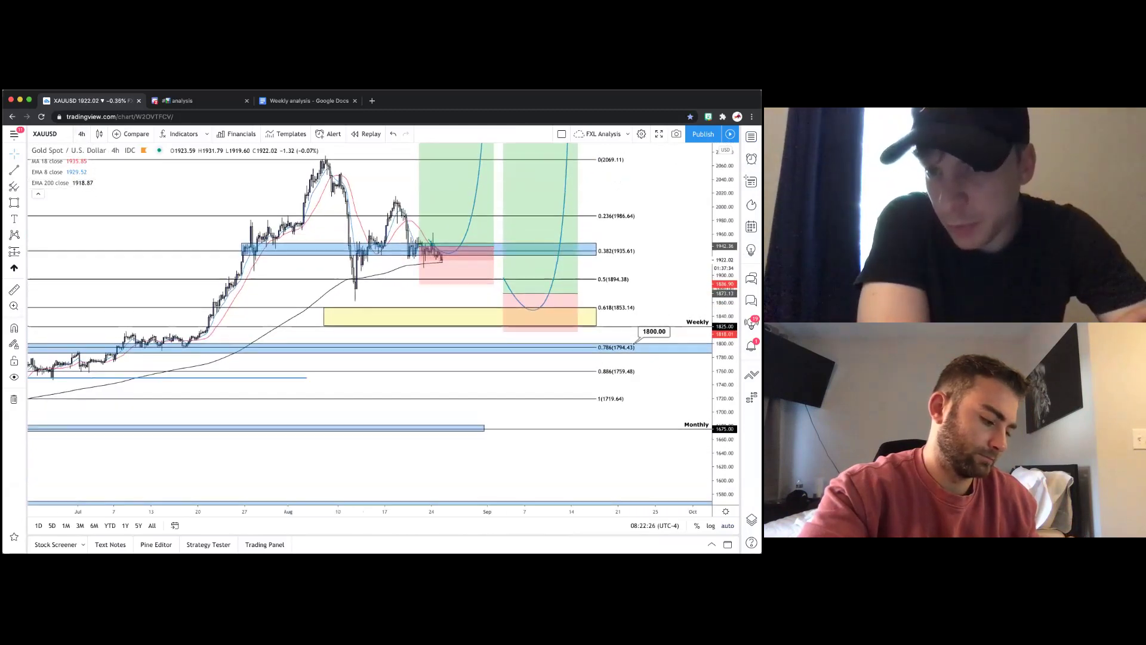
pyautogui.scroll(1, 677, 342)
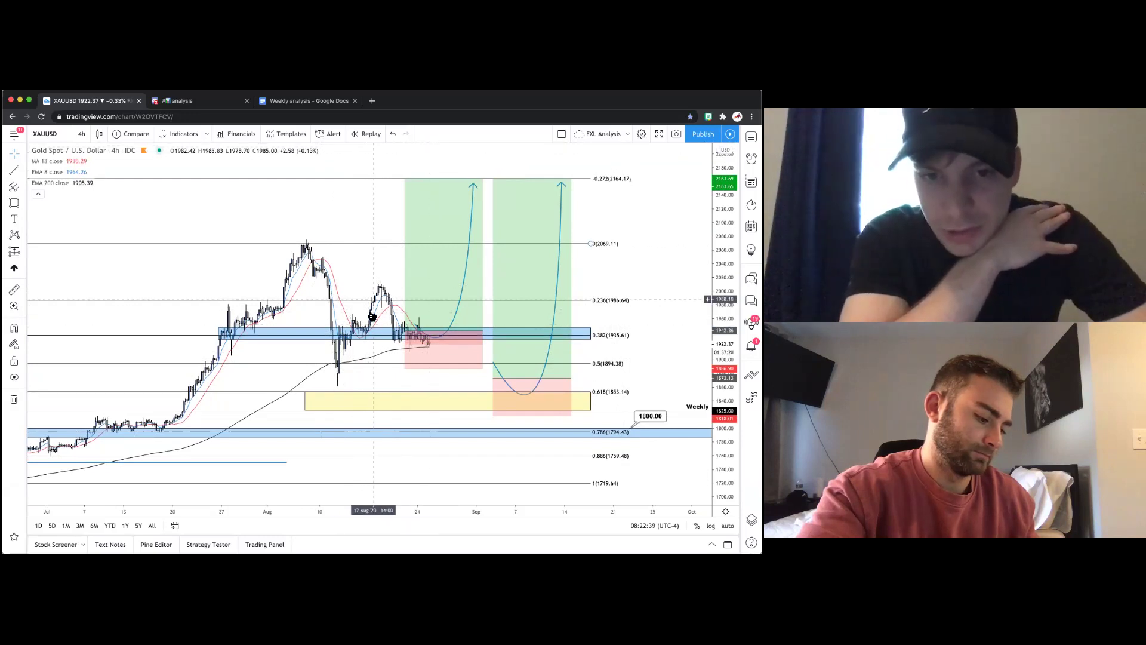
pyautogui.click(462, 364)
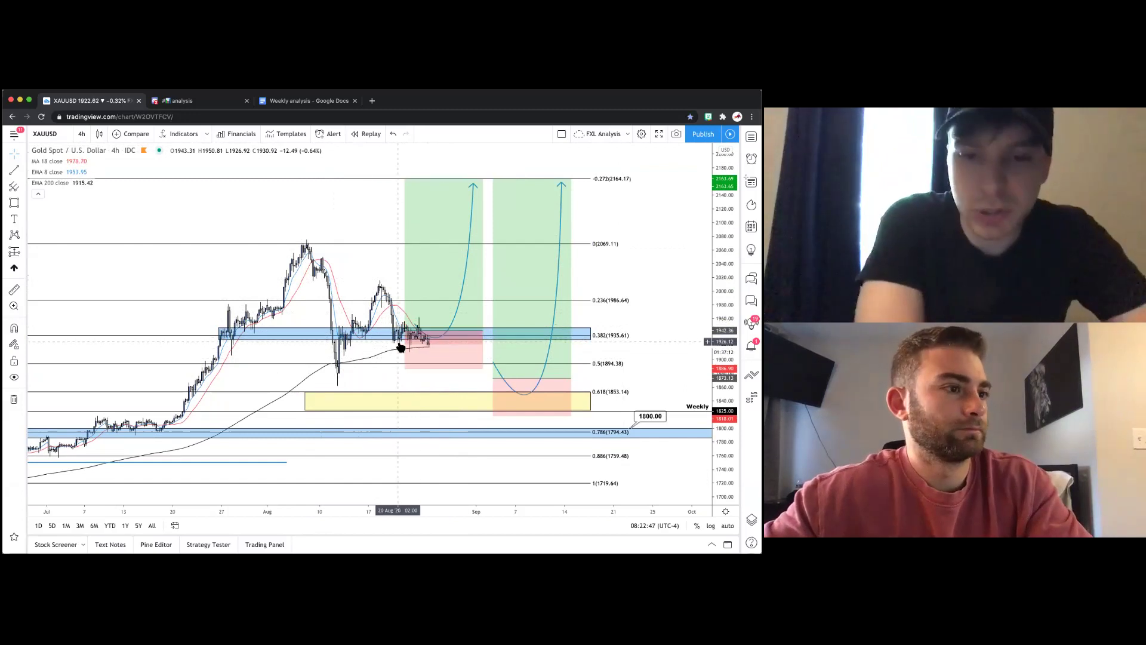
pyautogui.moveTo(638, 333); pyautogui.dragTo(643, 290)
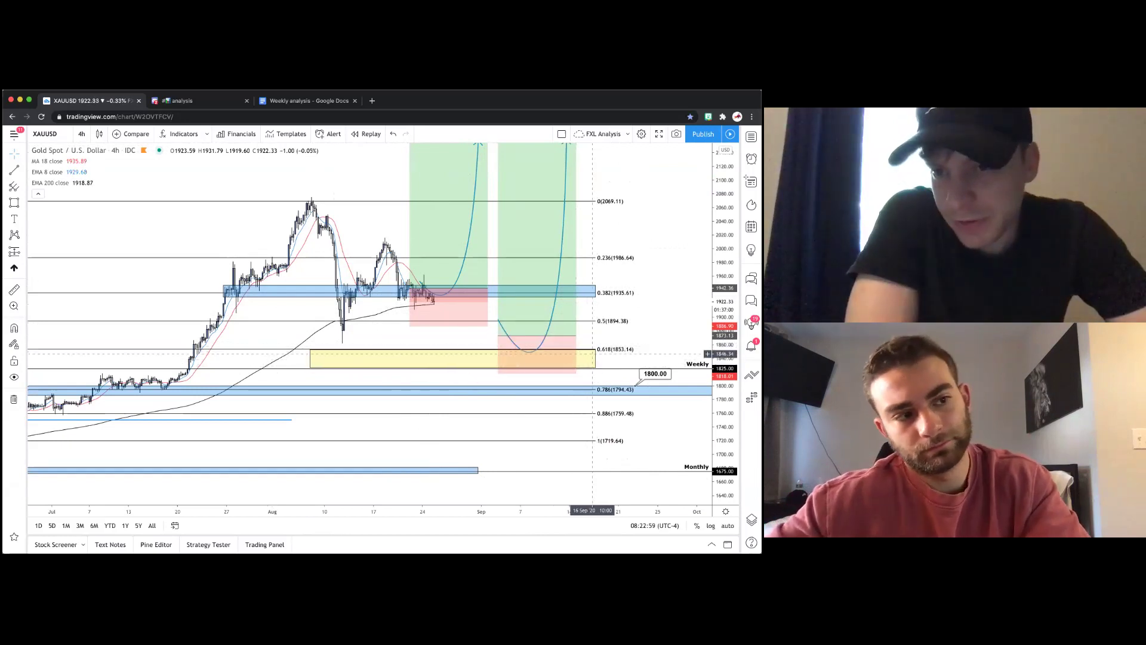
pyautogui.moveTo(684, 311); pyautogui.dragTo(684, 336)
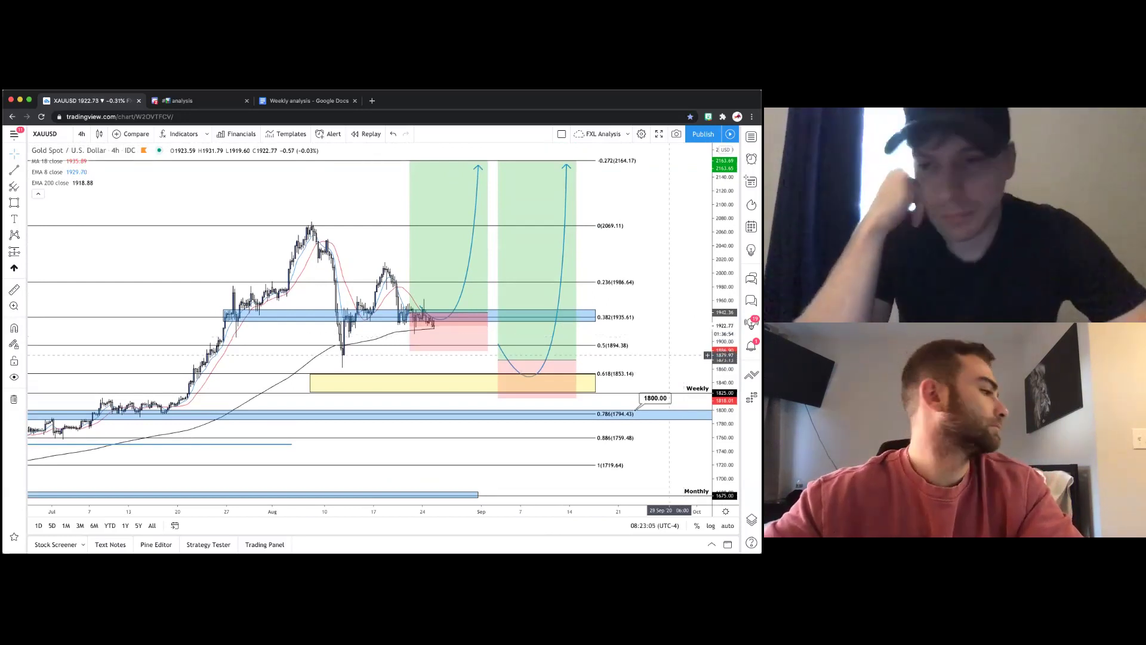
# Inspect the targets, stops and risk/reward of the two long positions projected on the 4-hour XAUUSD chart.
pyautogui.scroll(2, 679, 323)
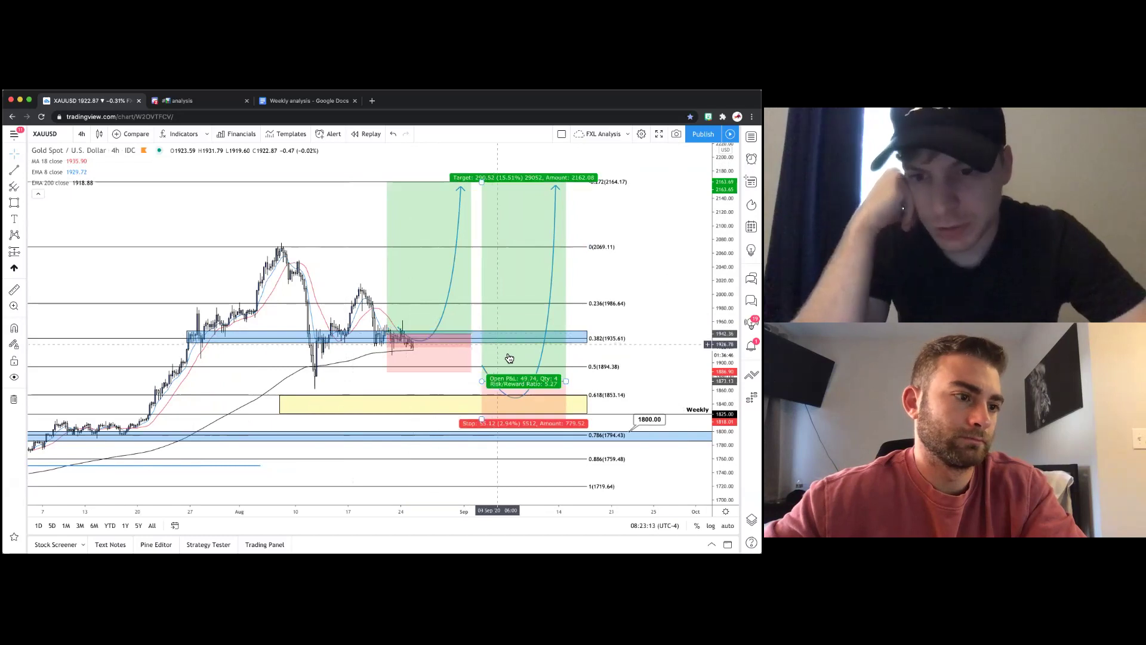
pyautogui.moveTo(658, 356); pyautogui.dragTo(657, 344)
pyautogui.scroll(2, 657, 344)
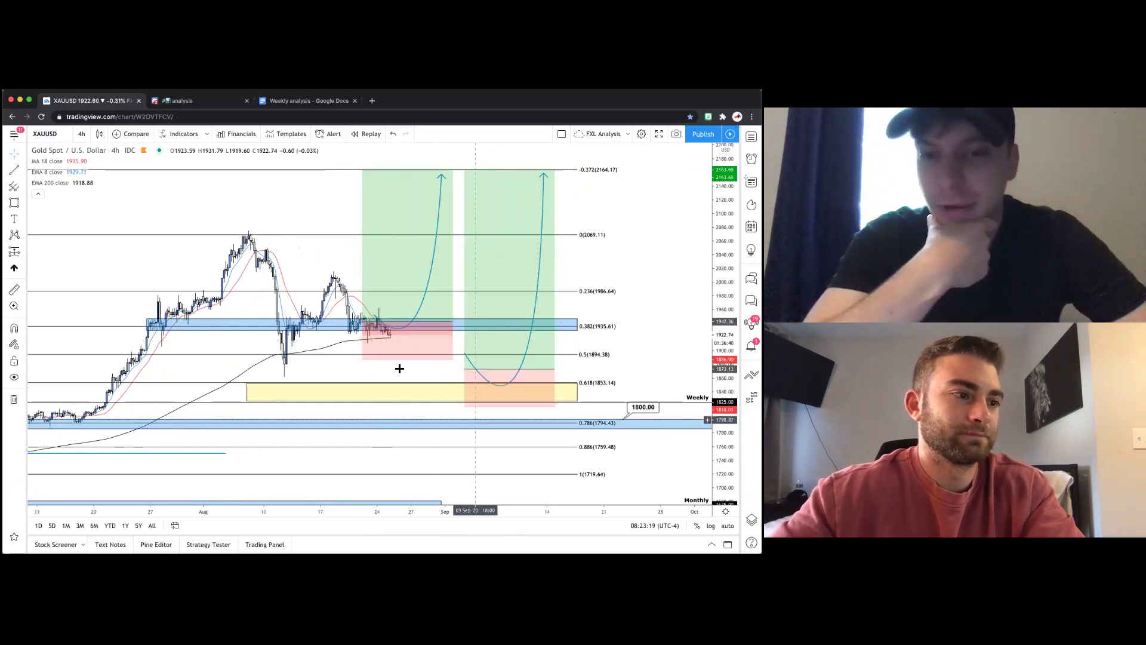
pyautogui.click(506, 397)
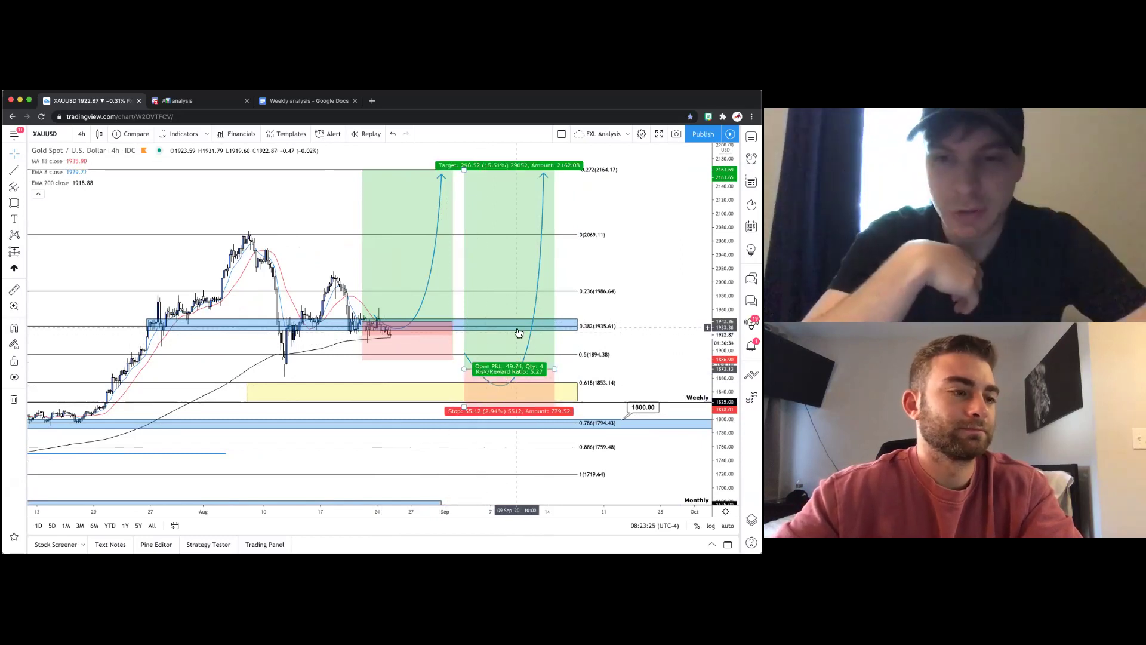
pyautogui.click(388, 342)
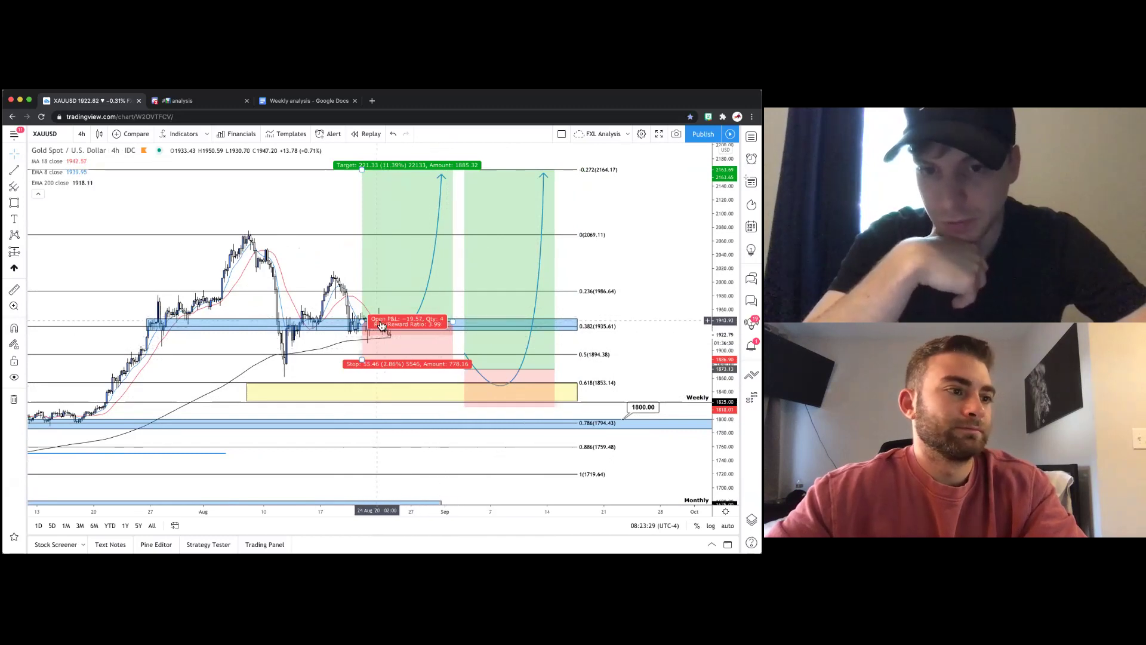
pyautogui.click(458, 220)
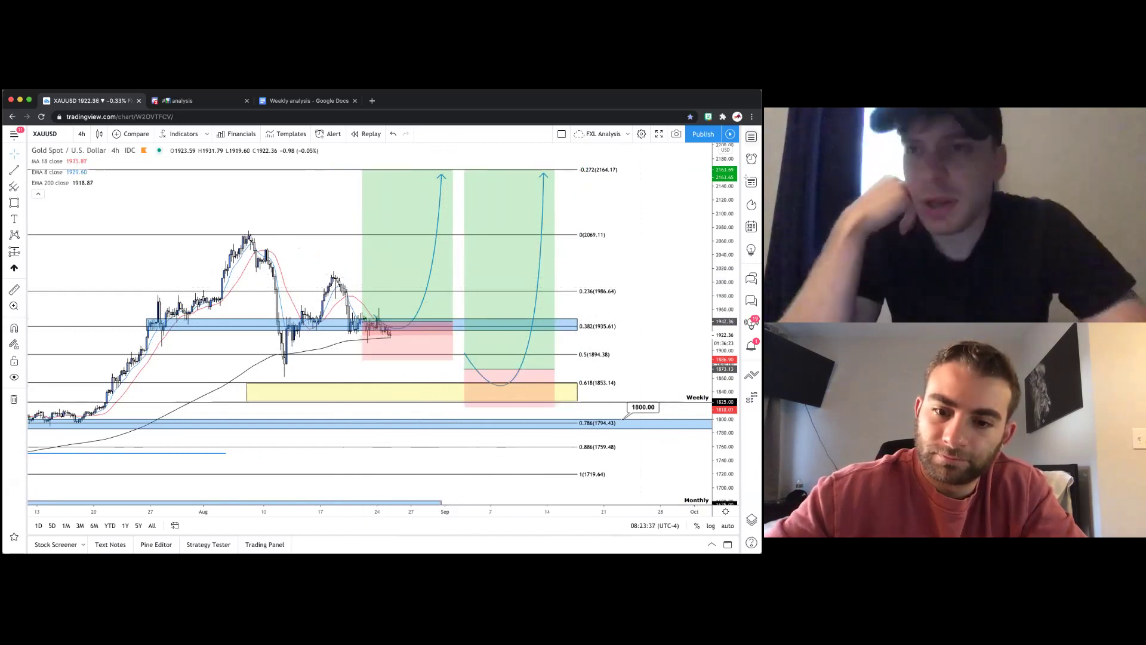
# Reopen the watch list and load the DXY chart from it.
pyautogui.click(751, 136)
pyautogui.click(589, 169)
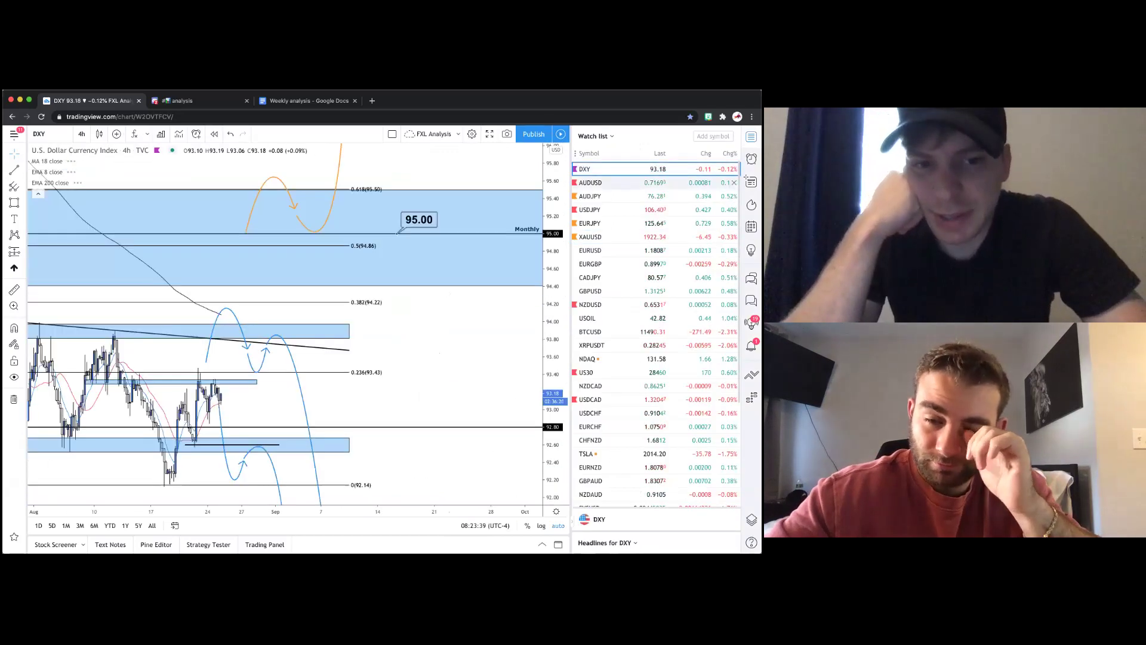
# Step through the AUDUSD, AUDJPY, USDJPY, EURJPY and XAUUSD charts in the watch list and return to DXY.
pyautogui.scroll(-3, 404, 341)
pyautogui.click(687, 182)
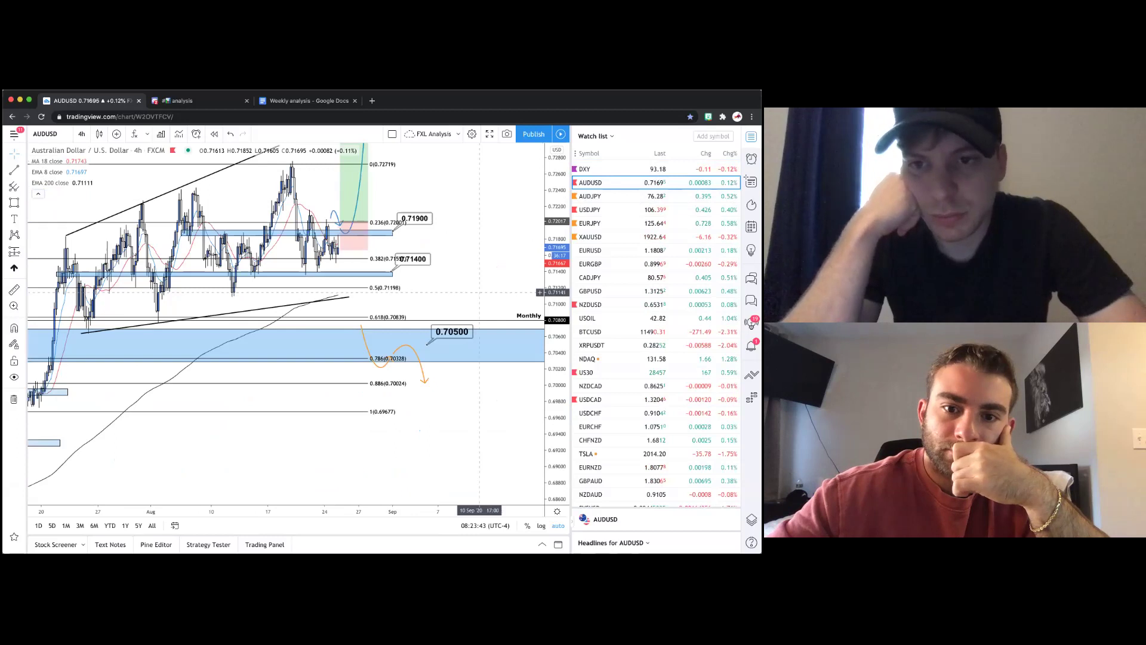
pyautogui.press('Down')
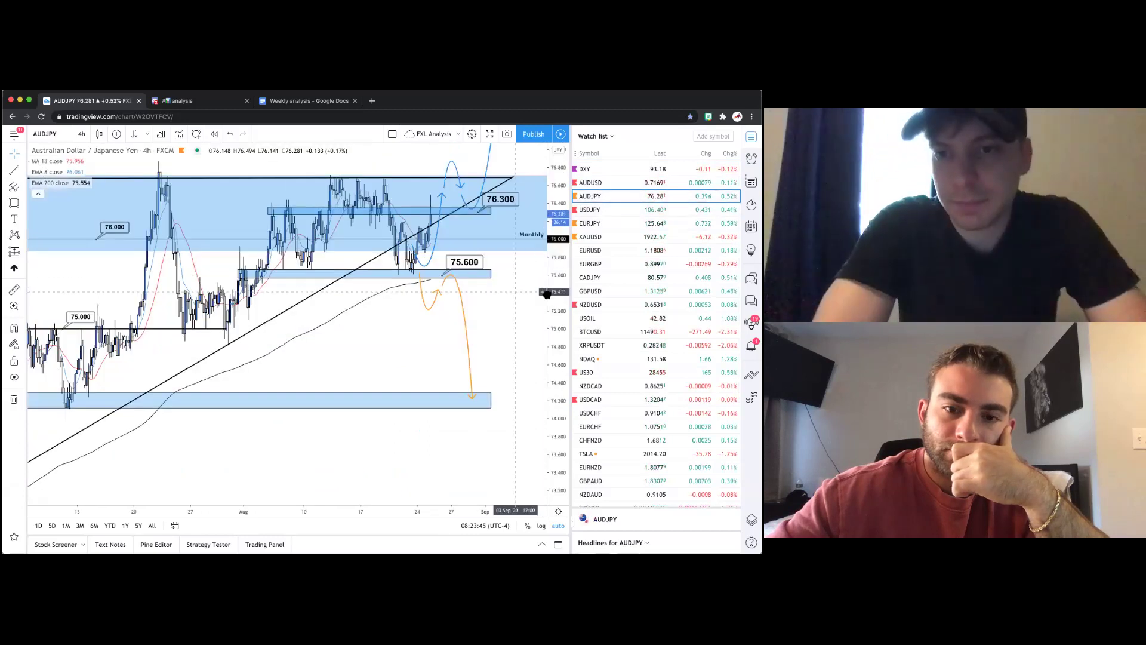
pyautogui.press('Down')
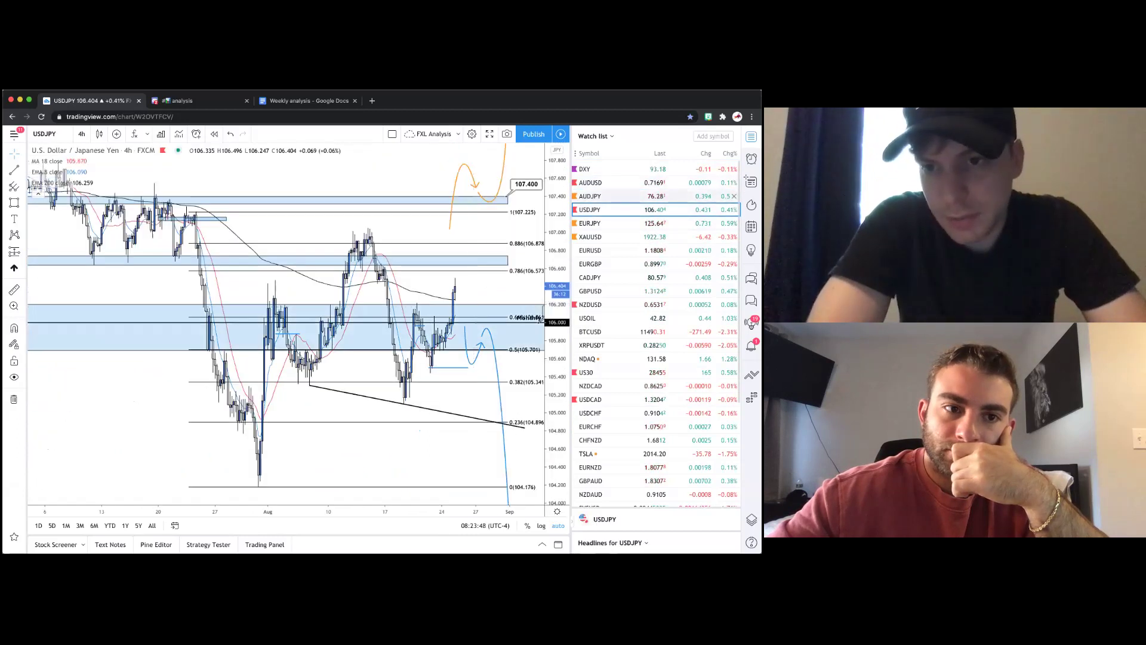
pyautogui.press('Down')
pyautogui.press('Down')
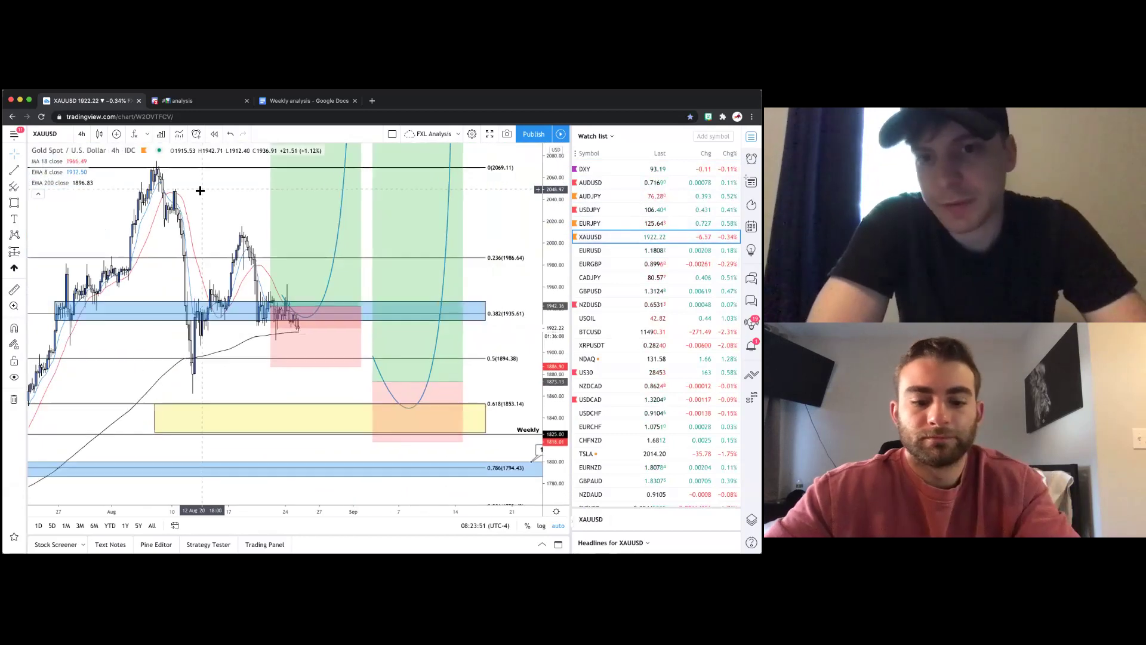
pyautogui.click(584, 169)
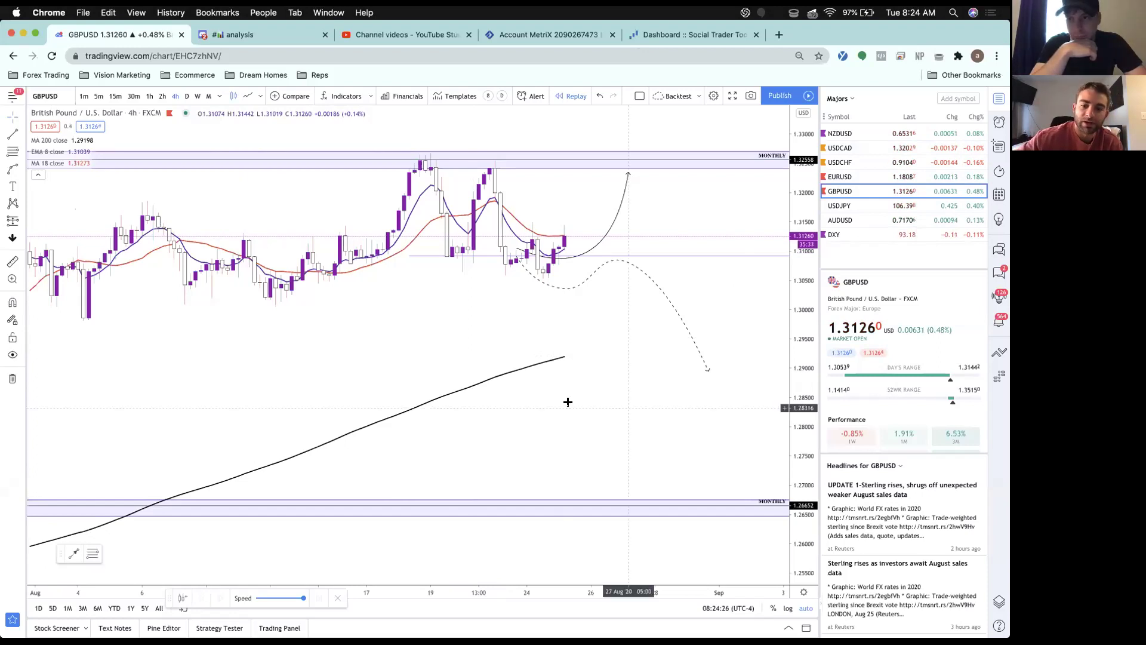
# Examine the 4-hour GBPUSD chart, comparing recent price with the monthly zones and the projected bullish and bearish paths.
pyautogui.scroll(2, 410, 306)
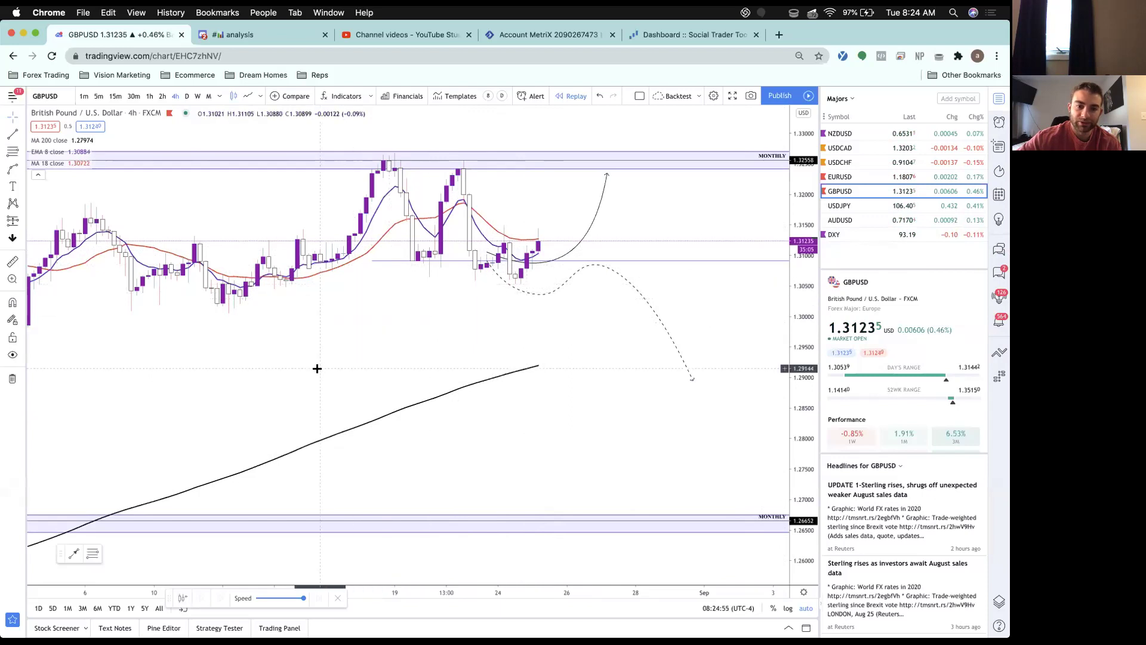
pyautogui.scroll(-2, 322, 358)
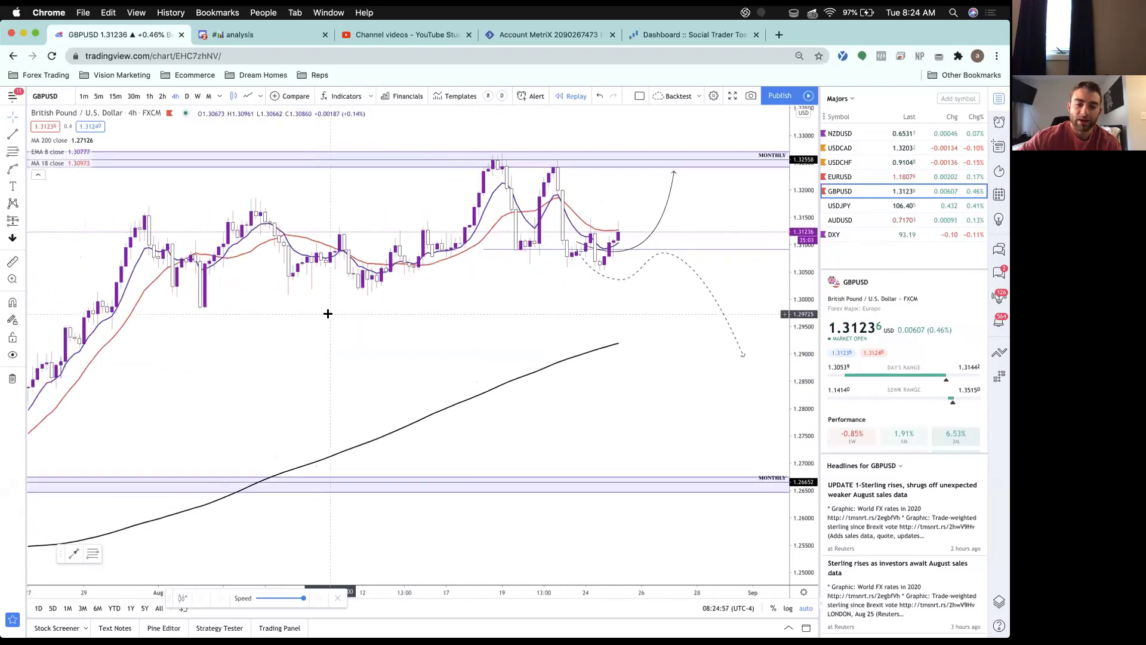
pyautogui.scroll(2, 328, 313)
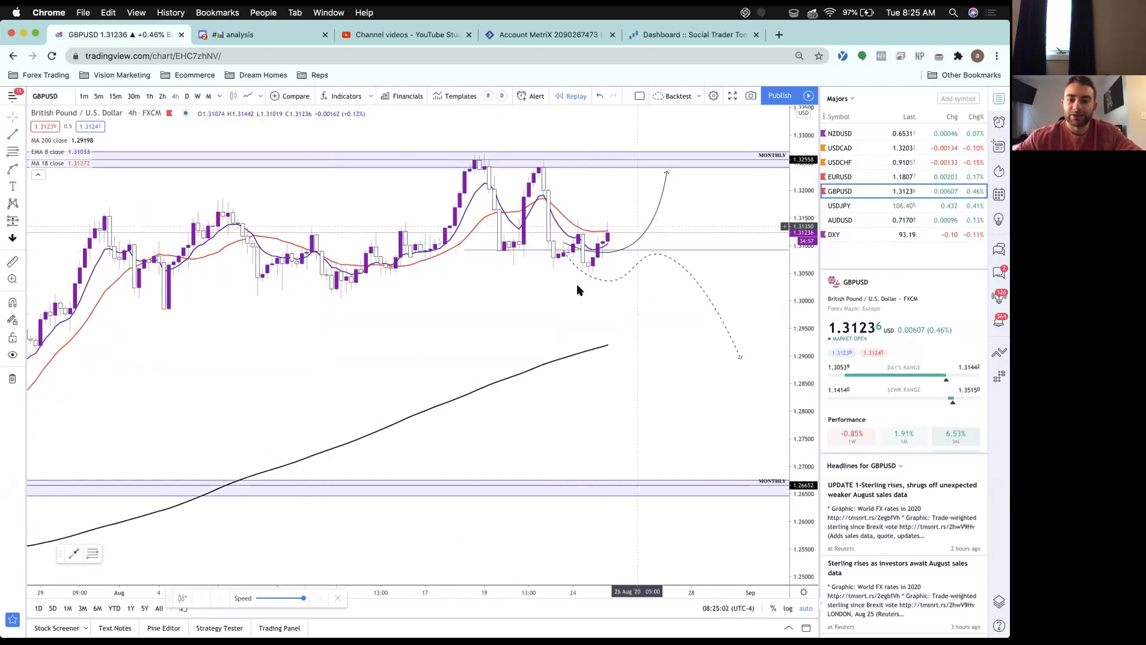
pyautogui.scroll(-3, 553, 285)
pyautogui.scroll(4, 554, 284)
pyautogui.hscroll(-5, 553, 285)
pyautogui.scroll(-3, 554, 285)
pyautogui.hscroll(3, 554, 285)
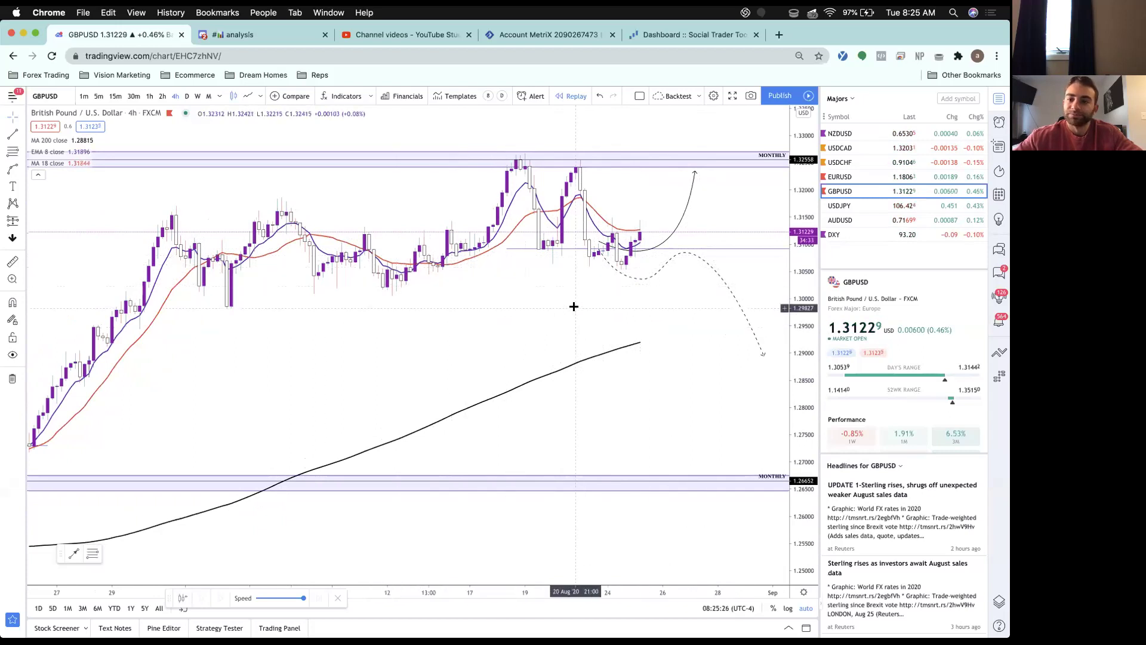
# Load the NZDUSD chart from the Majors watch list and view it on the weekly timeframe.
pyautogui.click(860, 134)
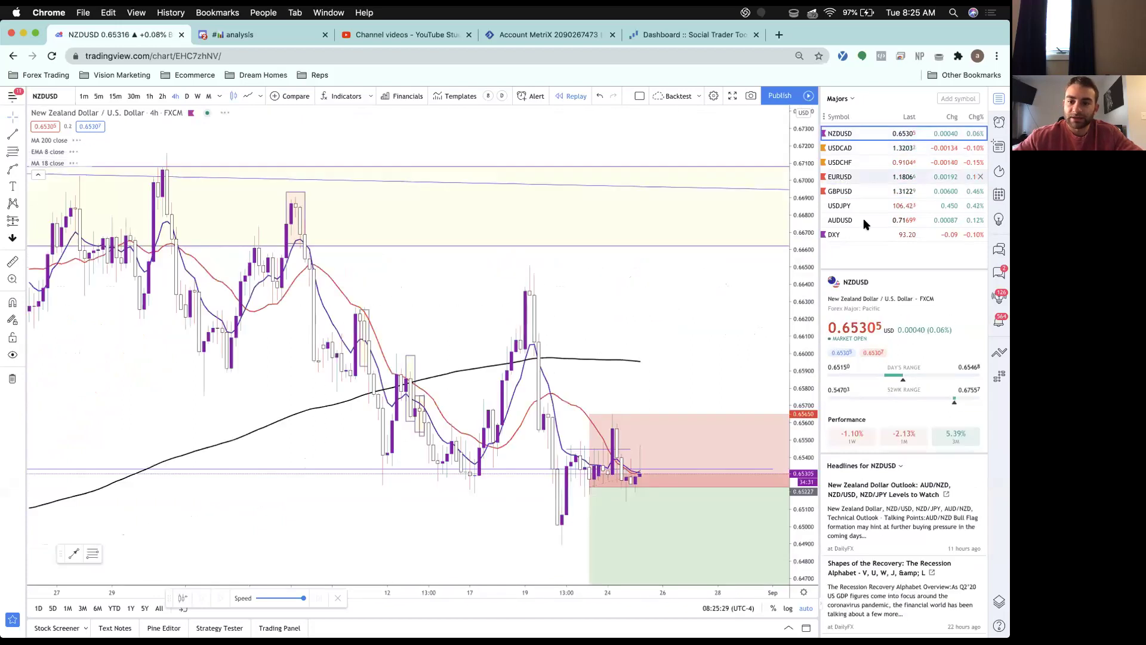
pyautogui.hscroll(3, 603, 353)
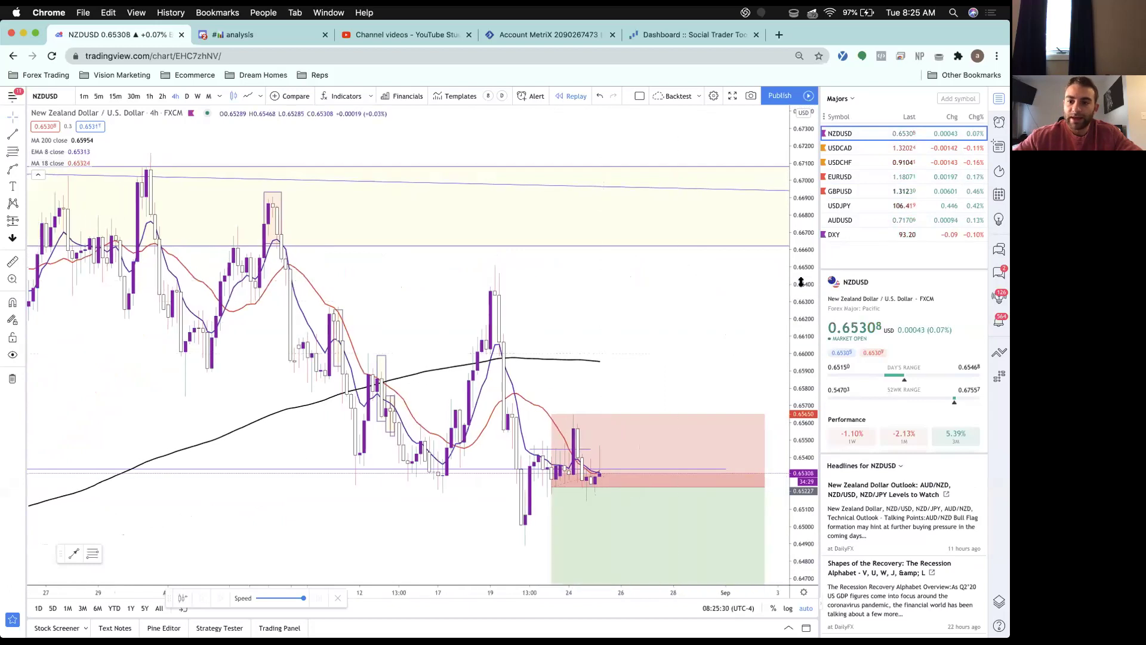
pyautogui.click(198, 96)
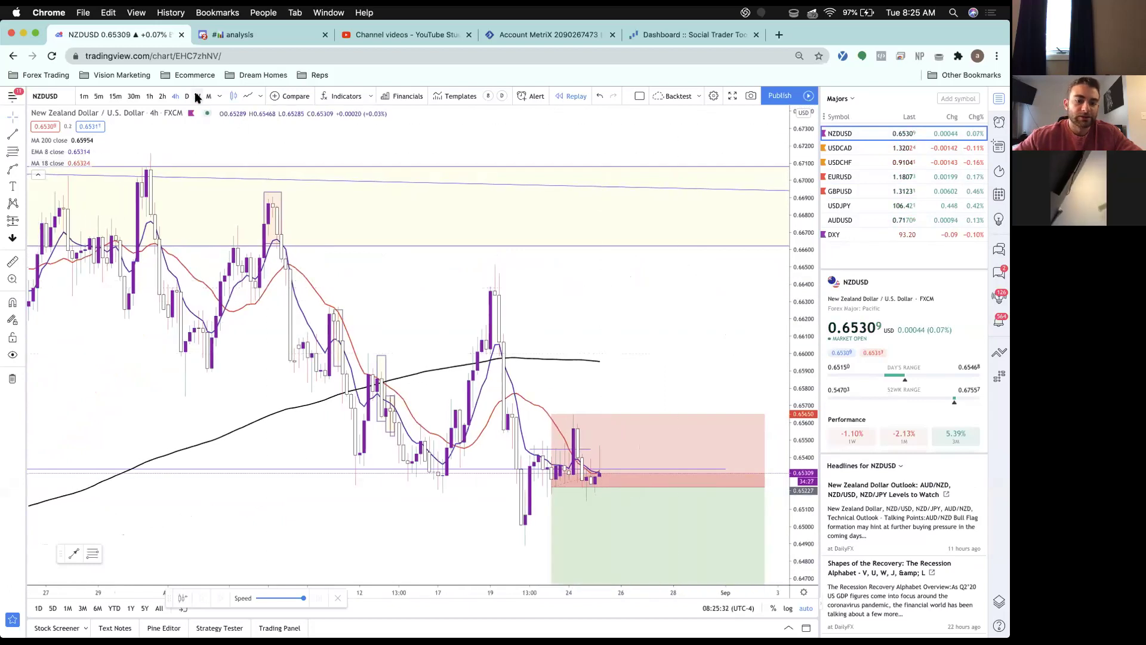
pyautogui.scroll(2, 417, 287)
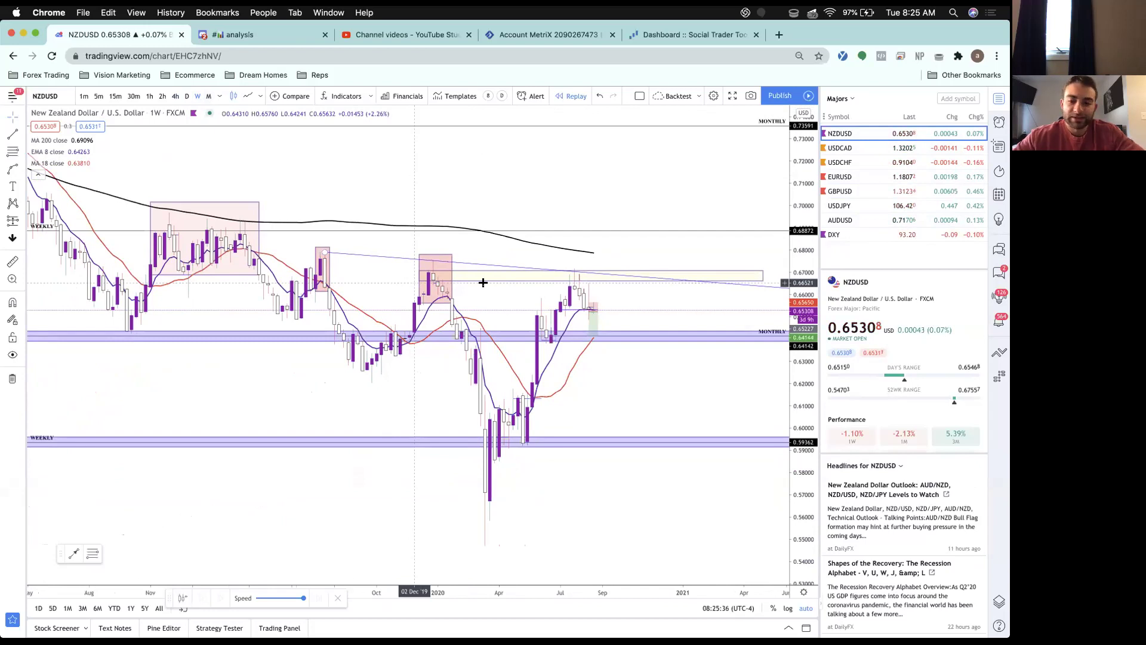
# Examine the weekly NZDUSD structure against the descending trendline, the yellow zone, the red boxes and the monthly and weekly zones.
pyautogui.scroll(-3, 478, 279)
pyautogui.scroll(-1, 468, 275)
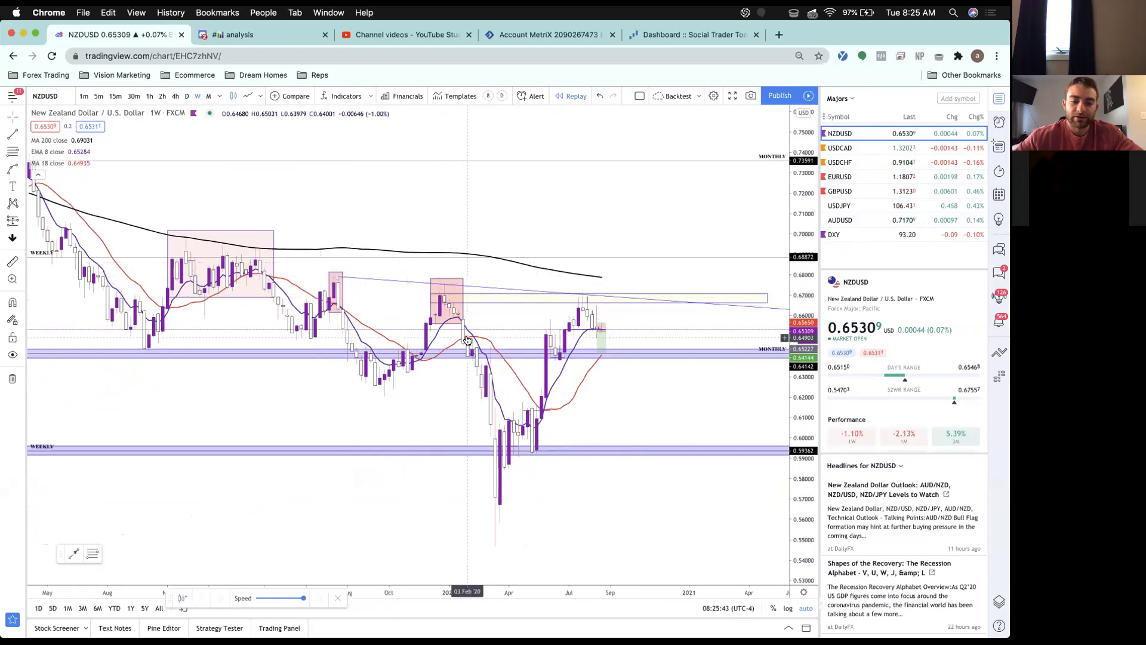
pyautogui.scroll(1, 467, 341)
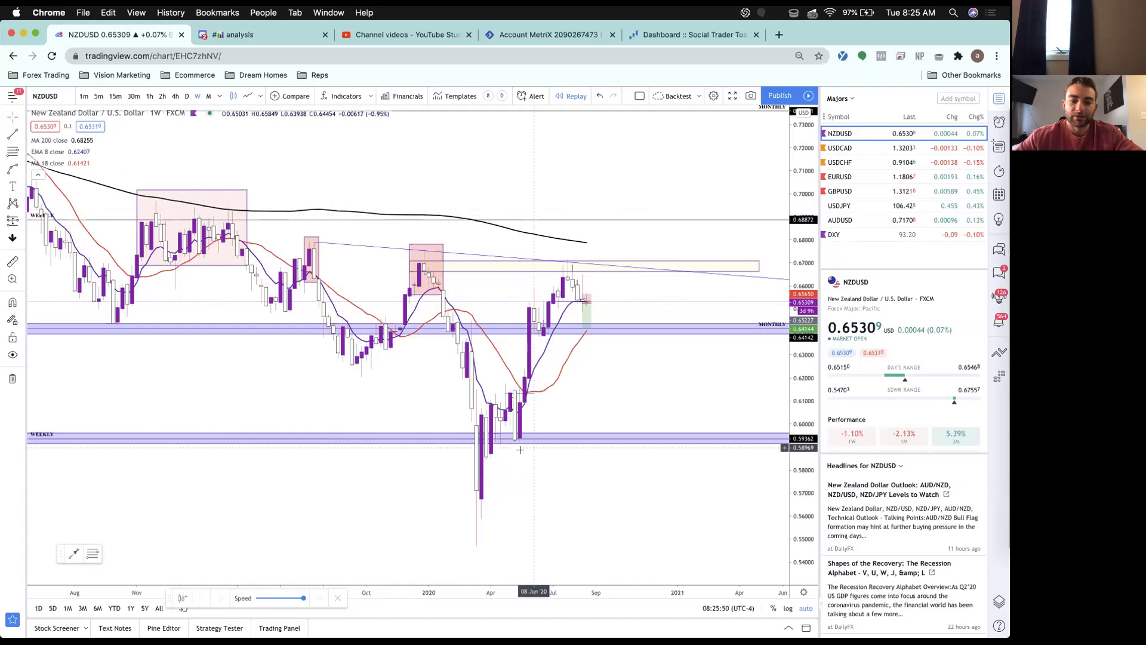
pyautogui.scroll(3, 525, 311)
pyautogui.click(541, 281)
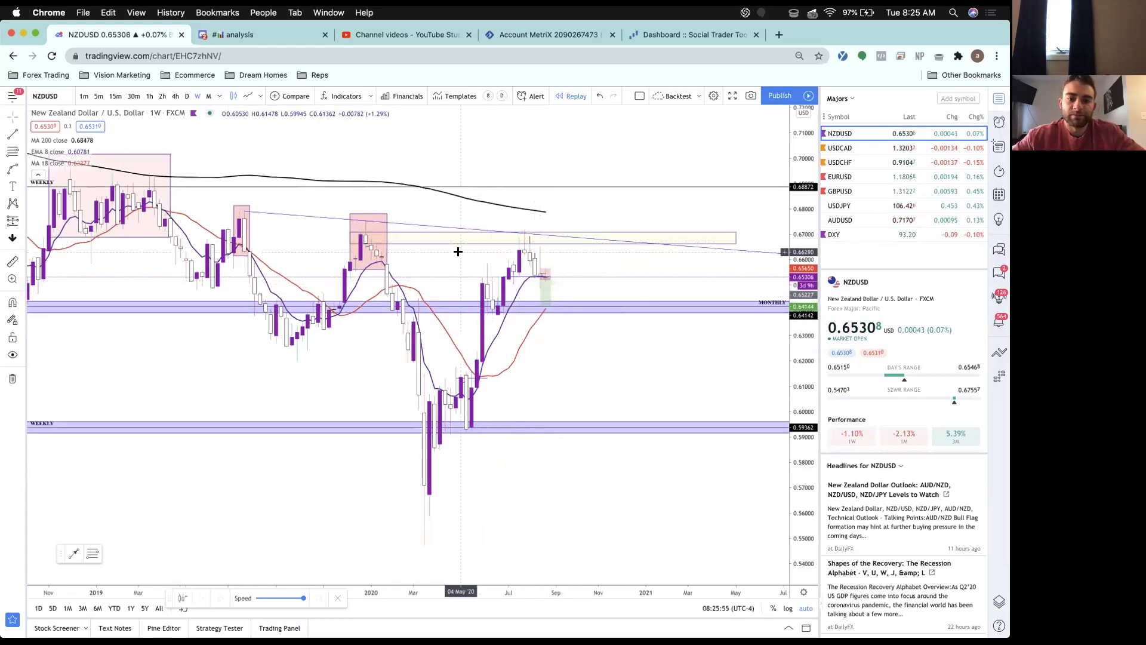
pyautogui.scroll(1, 184, 176)
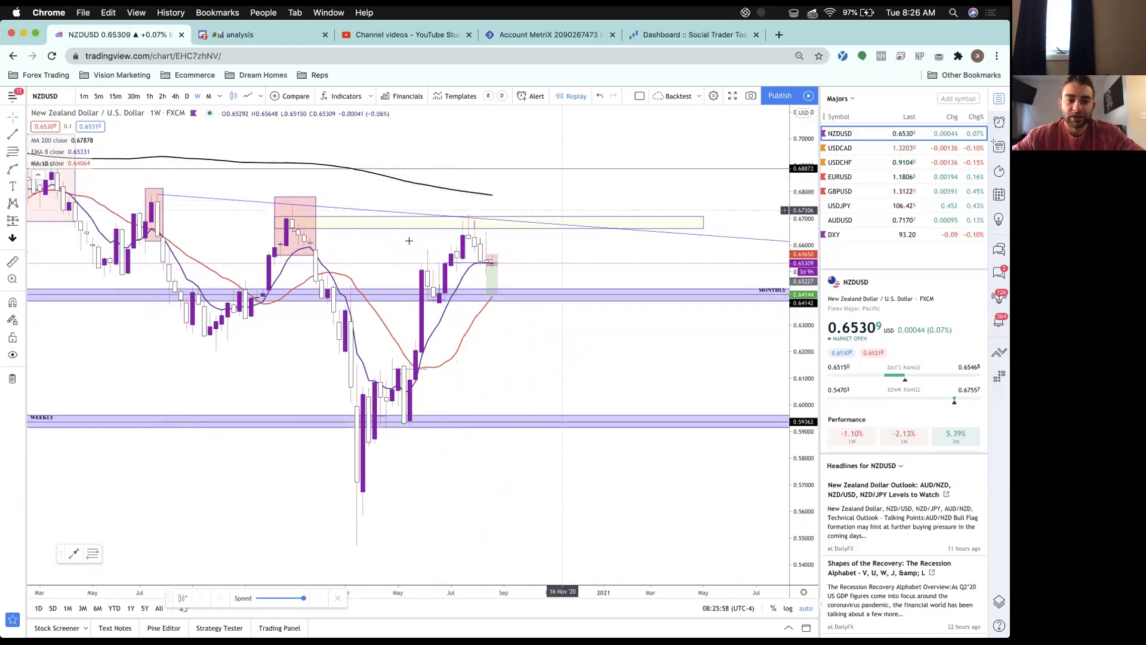
pyautogui.hscroll(3, 576, 238)
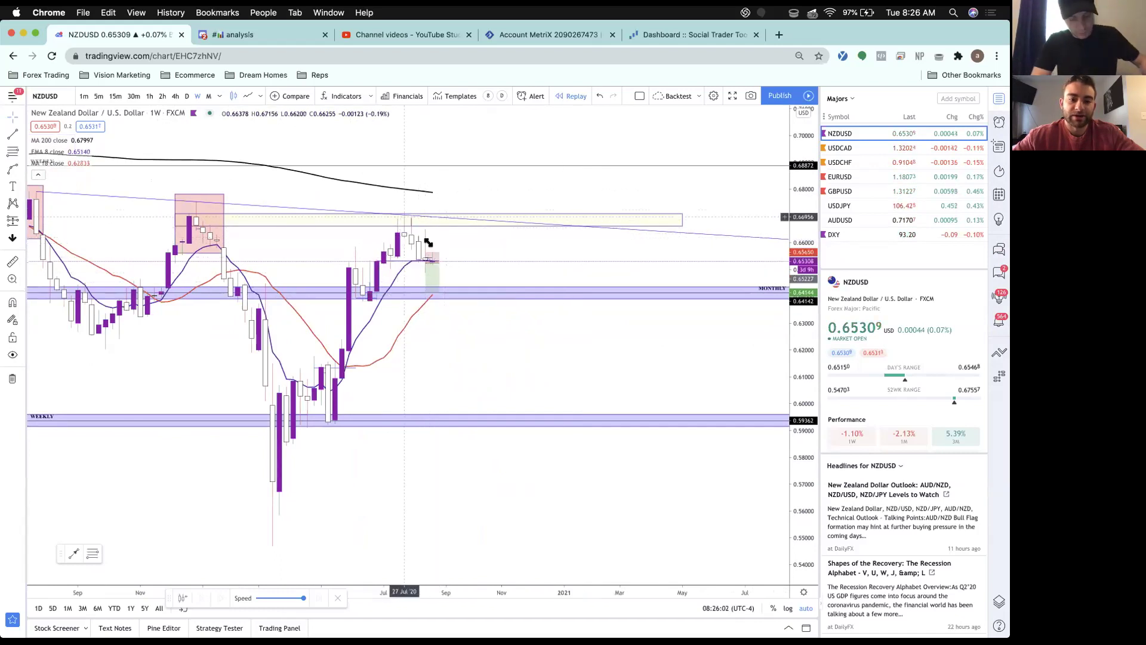
pyautogui.hscroll(1, 446, 270)
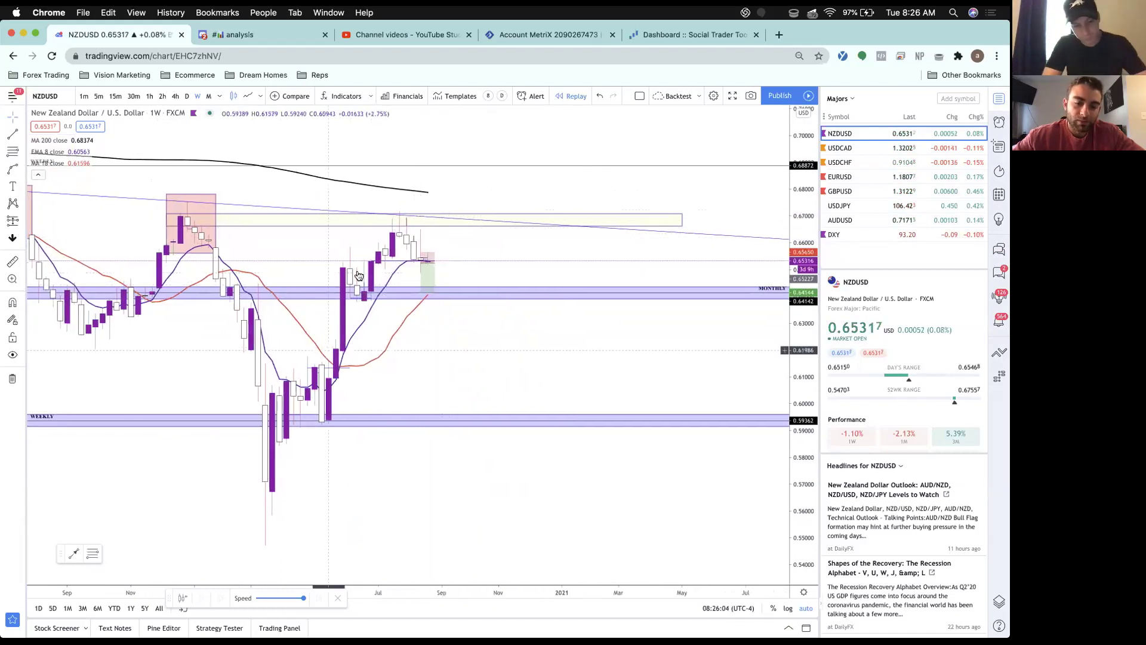
# Compare NZDUSD on the daily and 4-hour timeframes, inspecting the short position's stop and risk/reward on the 4-hour chart.
pyautogui.click(185, 97)
pyautogui.scroll(-5, 436, 333)
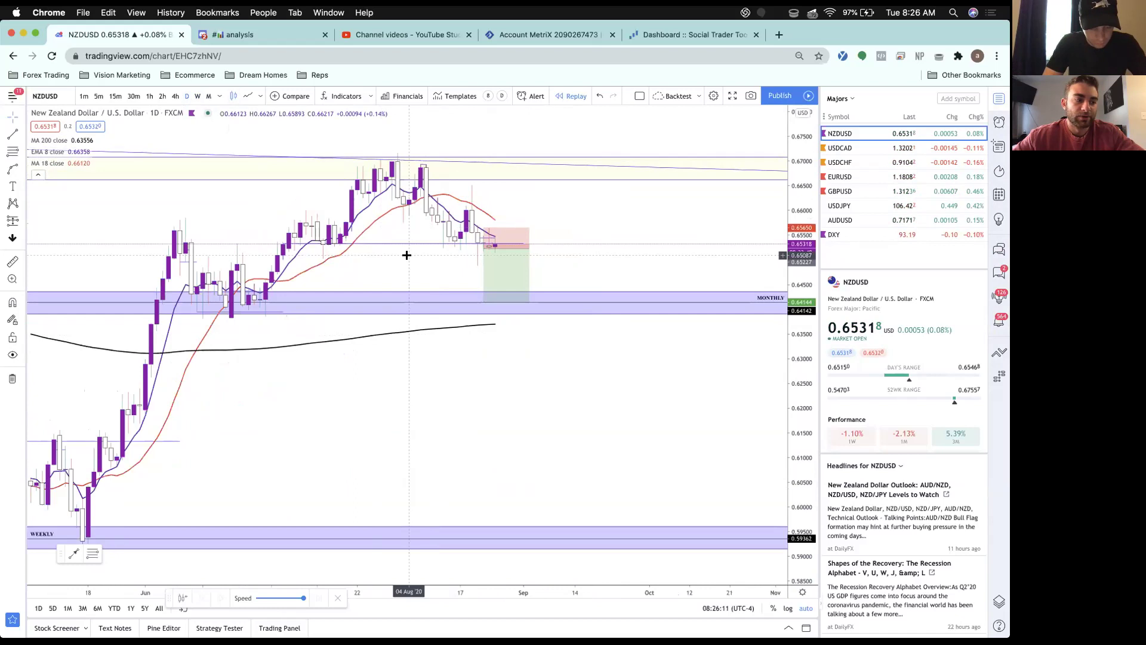
pyautogui.click(174, 96)
pyautogui.scroll(5, 506, 365)
pyautogui.scroll(3, 401, 313)
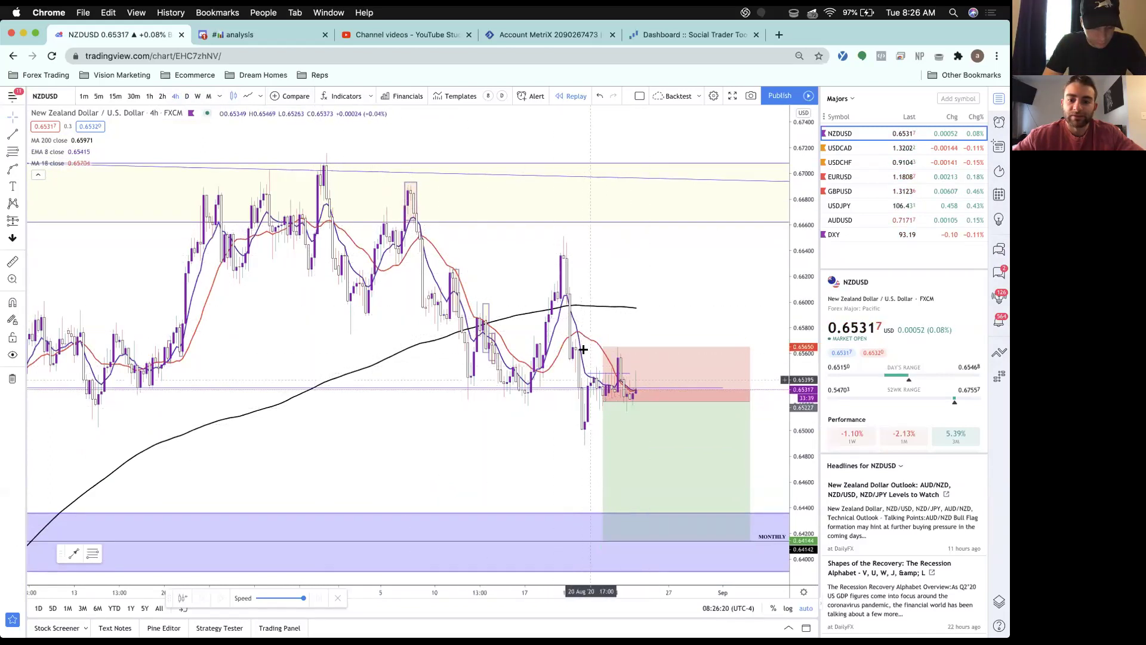
pyautogui.scroll(2, 582, 349)
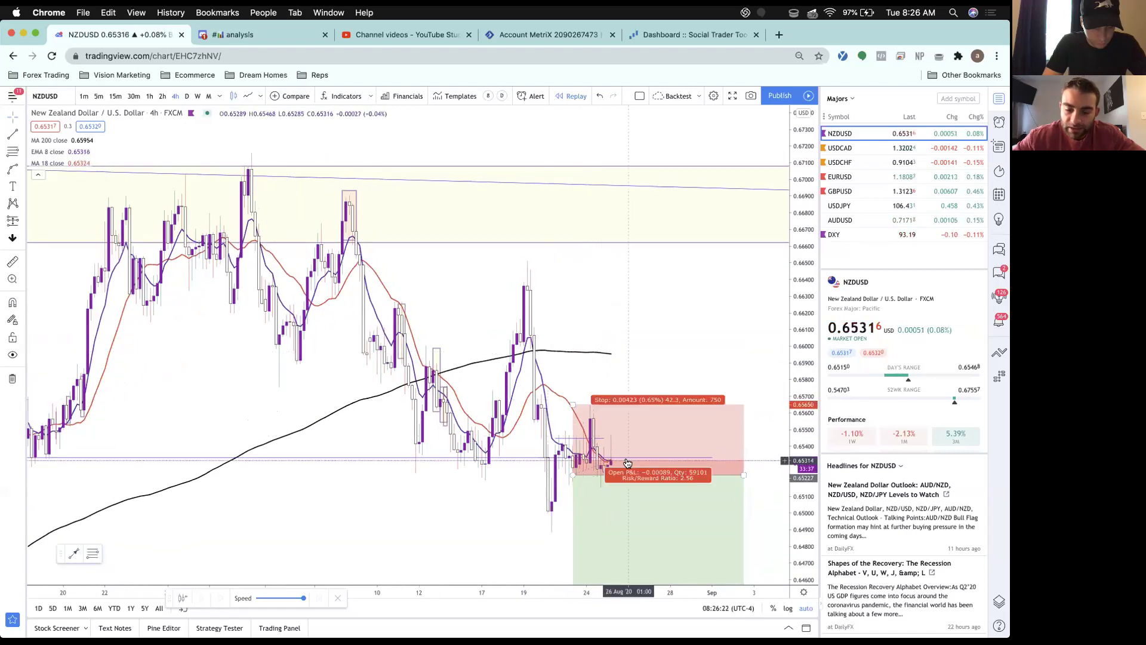
# Return NZDUSD to the daily timeframe and review price between the yellow zone and the short position.
pyautogui.click(186, 96)
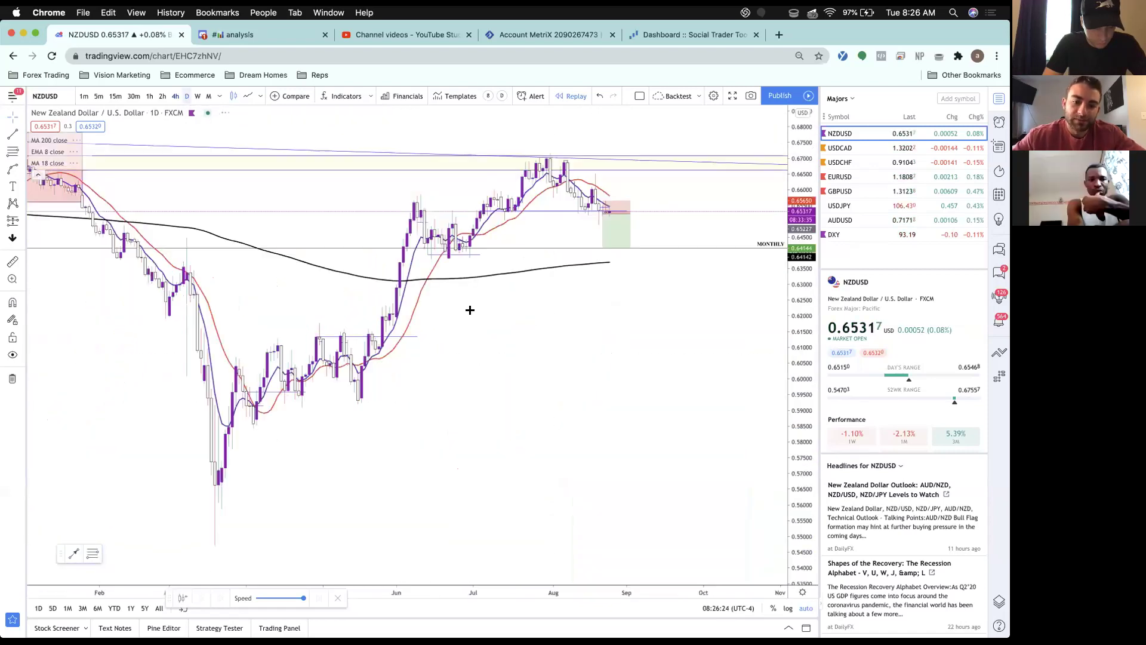
pyautogui.scroll(4, 515, 362)
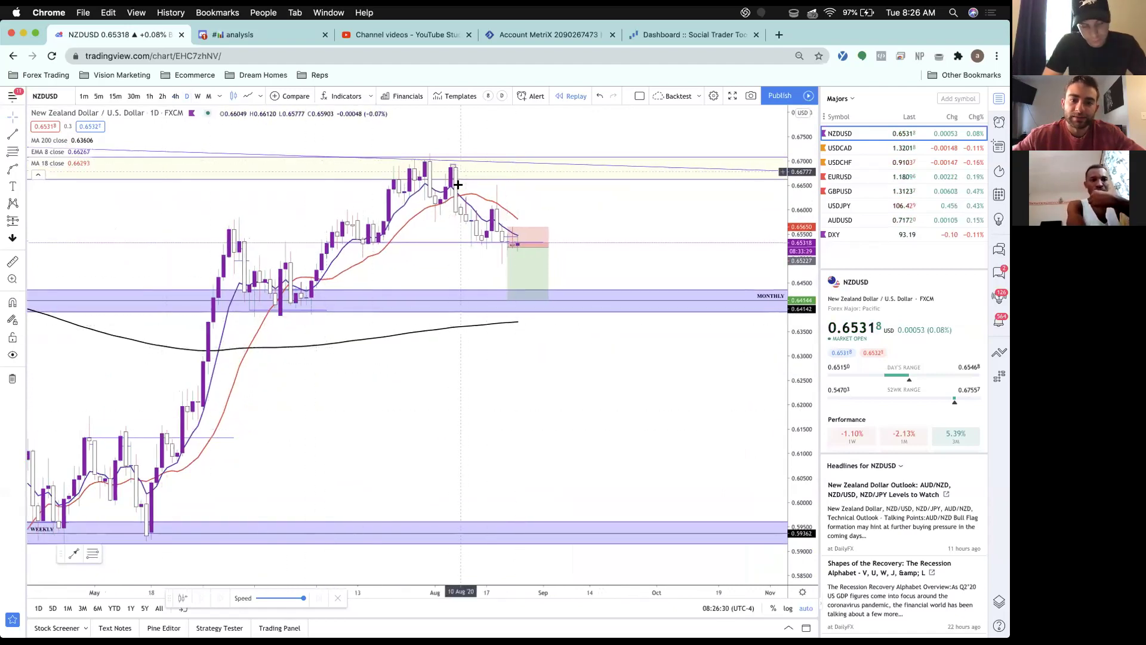
pyautogui.moveTo(526, 280)
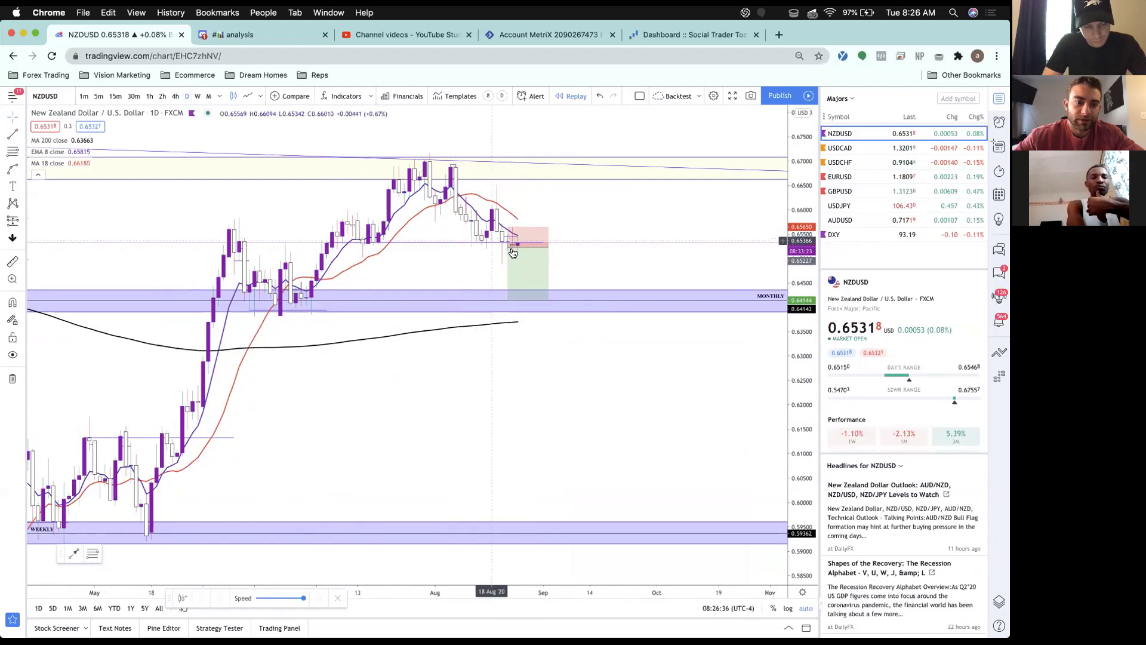
pyautogui.moveTo(517, 255)
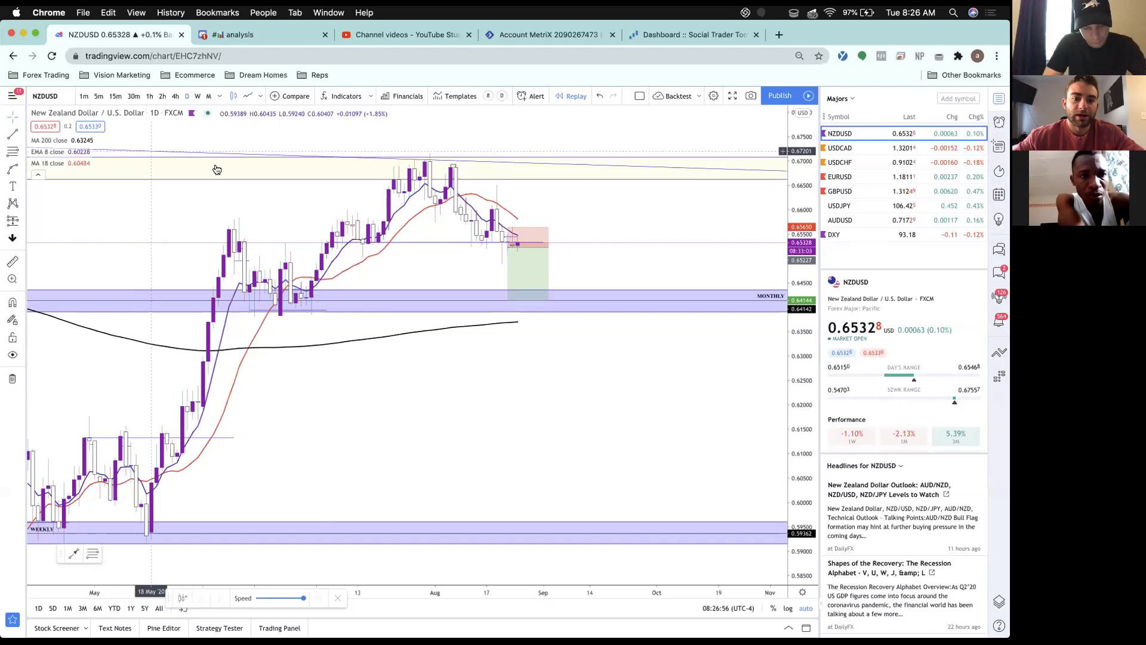
# Bring NZDUSD back to the 4-hour timeframe and review the short position down to its target in the monthly zone.
pyautogui.click(175, 96)
pyautogui.scroll(-5, 424, 345)
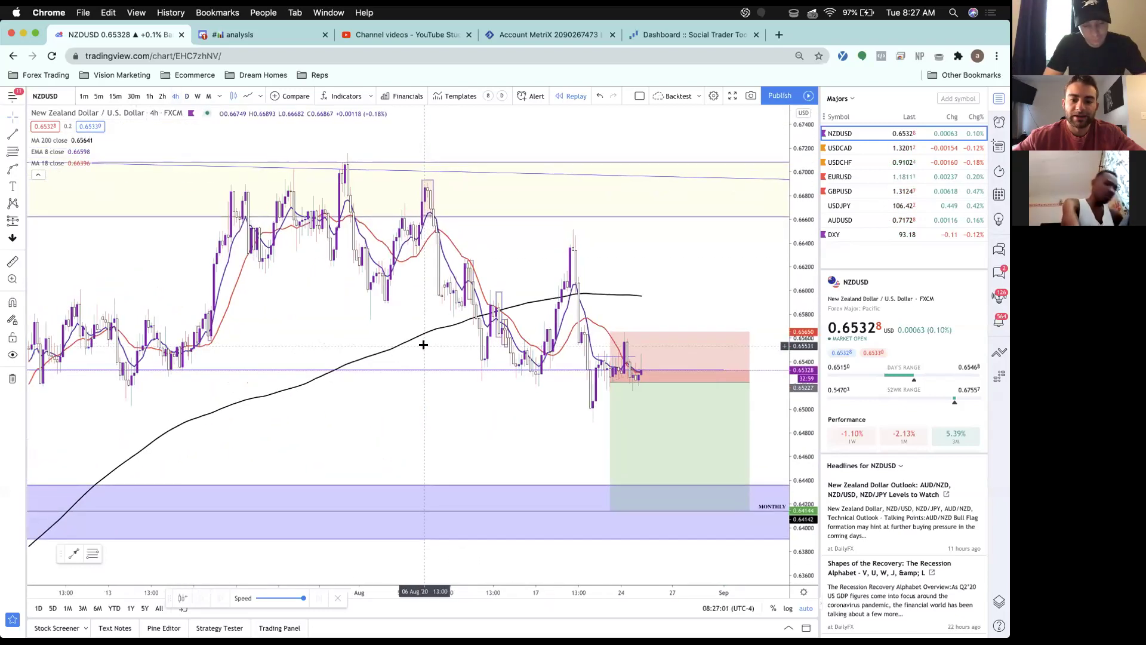
pyautogui.scroll(-2, 498, 377)
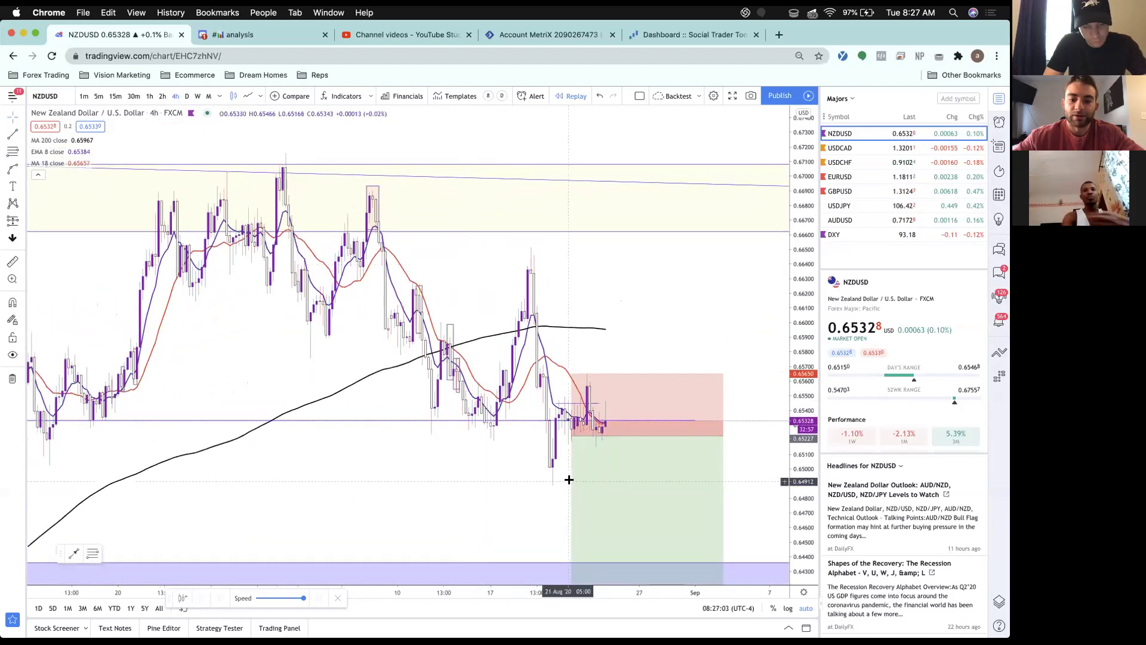
pyautogui.scroll(-2, 569, 478)
pyautogui.scroll(2, 569, 479)
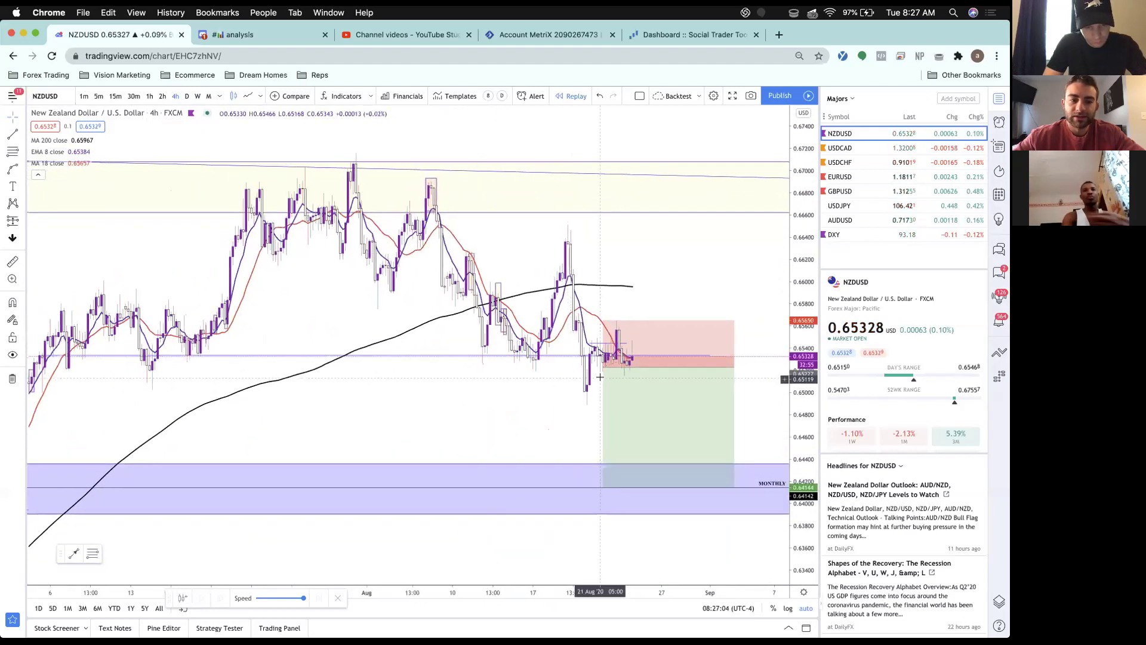
# Switch NZDUSD to the 1-hour timeframe and examine the recent candles around the short position's entry and stop area.
pyautogui.click(149, 97)
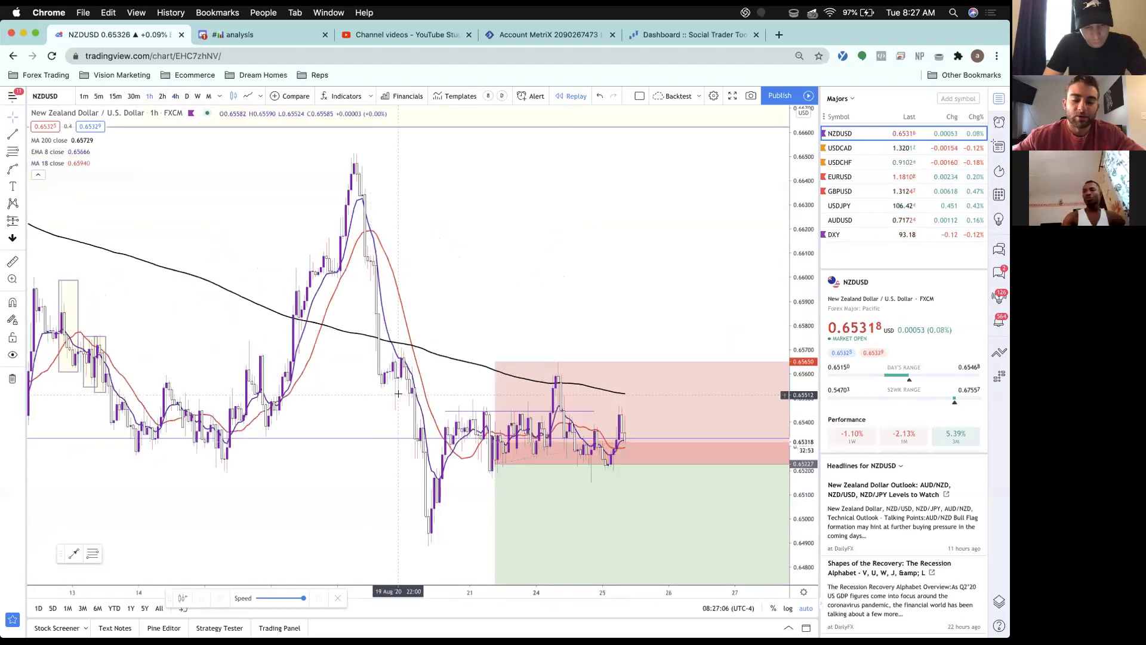
pyautogui.scroll(3, 333, 463)
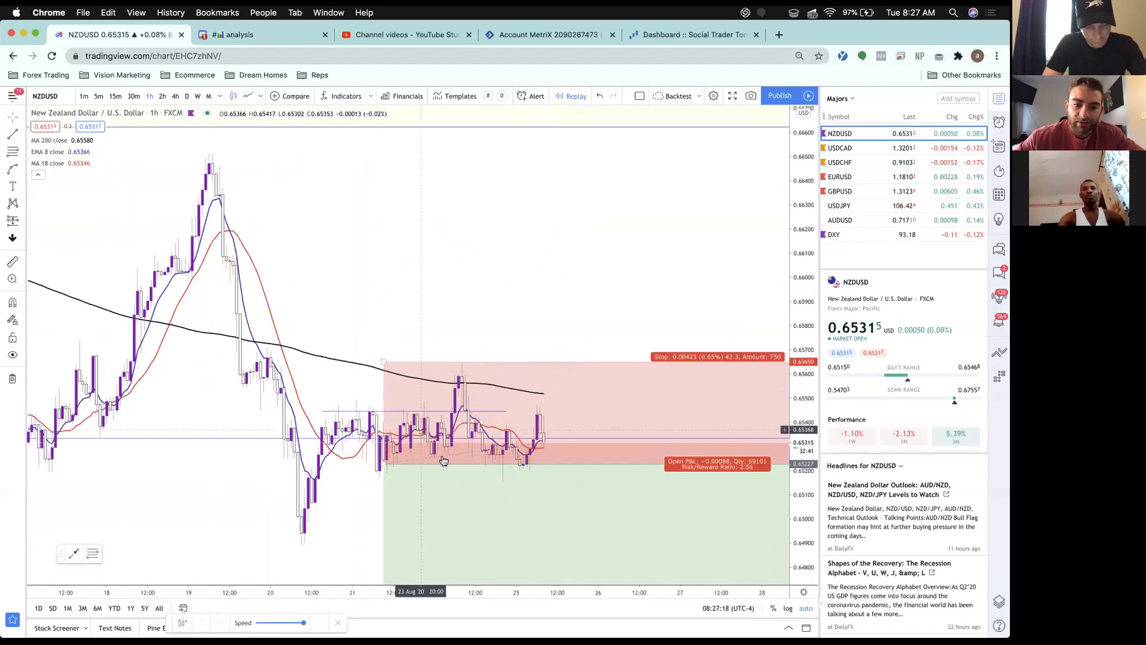
pyautogui.moveTo(487, 454); pyautogui.dragTo(460, 453)
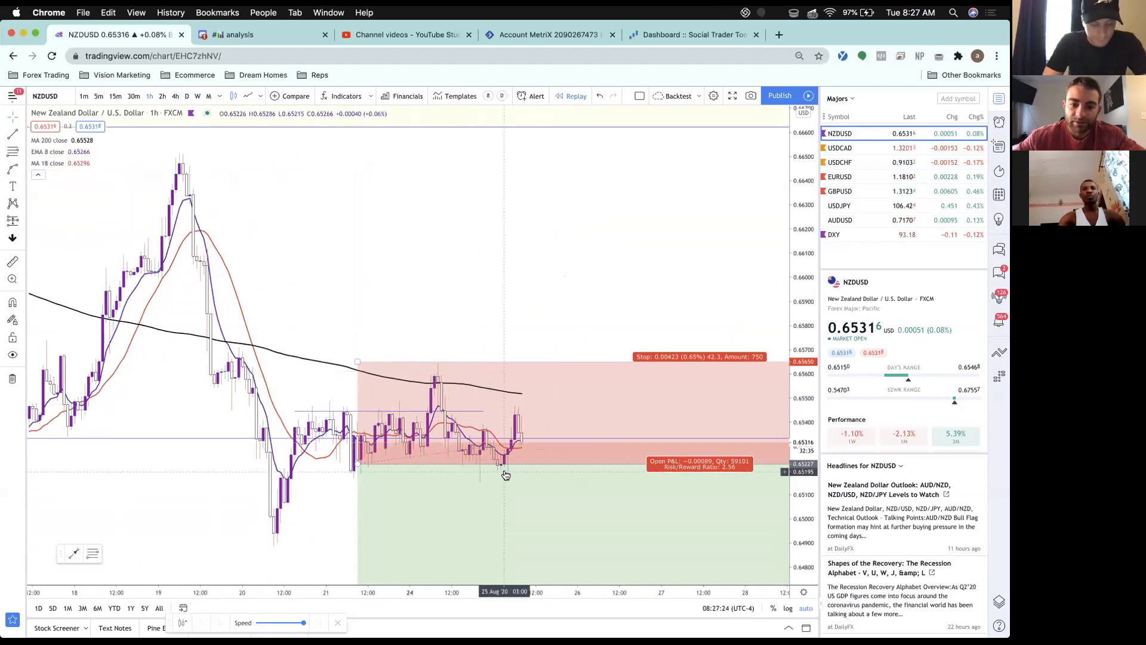
pyautogui.scroll(3, 505, 475)
pyautogui.scroll(-4, 451, 446)
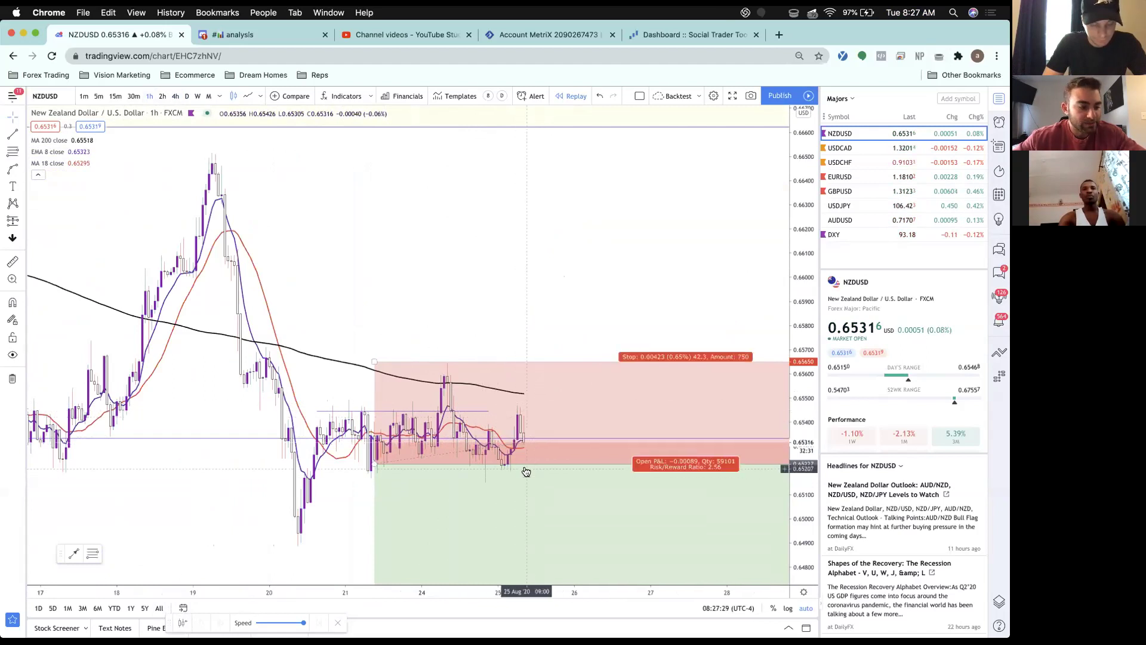
pyautogui.scroll(-2, 526, 470)
pyautogui.hscroll(3, 366, 490)
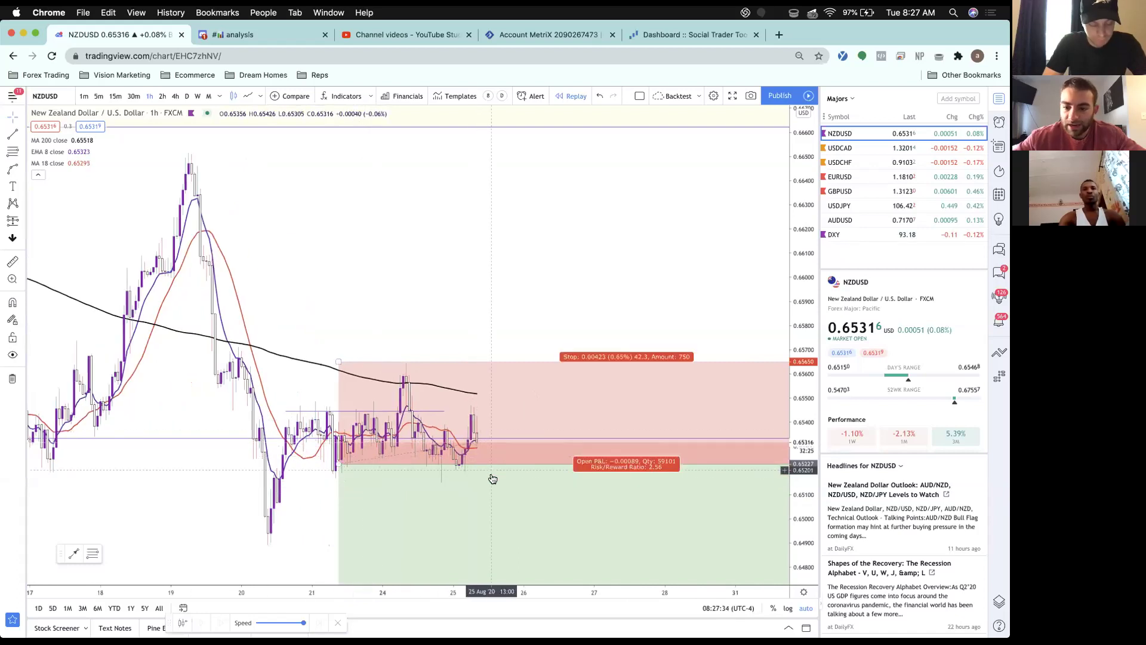
pyautogui.hscroll(-1, 492, 477)
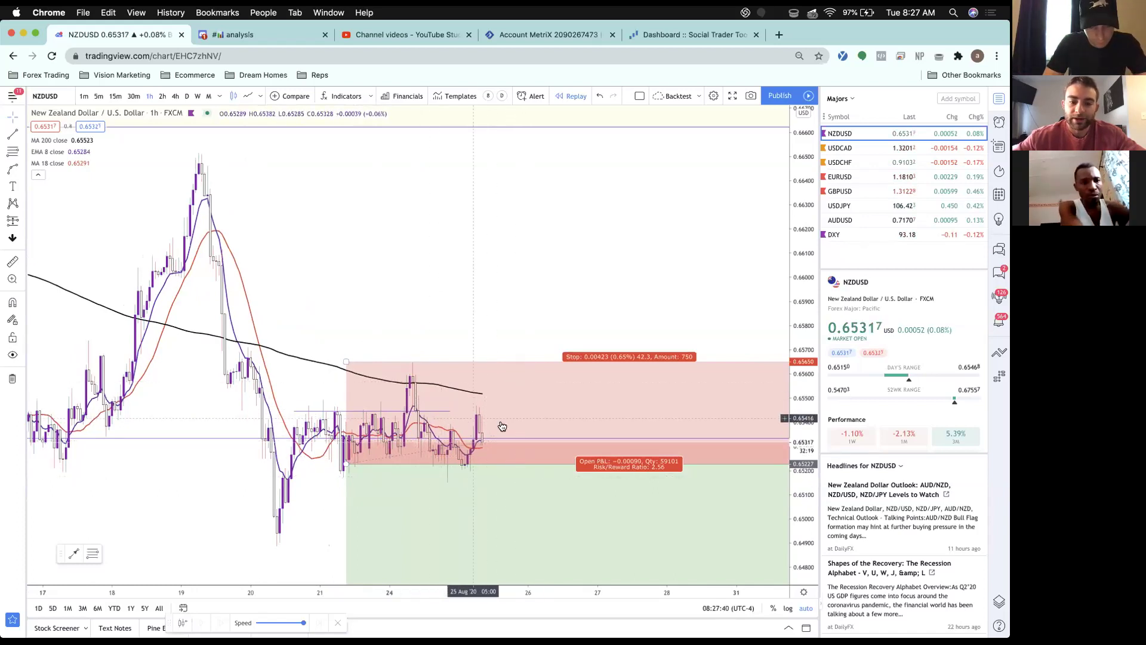
# Move the short horizontal line on the 1-hour NZDUSD chart to 0.65470, above the latest candle highs.
pyautogui.moveTo(436, 412); pyautogui.dragTo(572, 405)
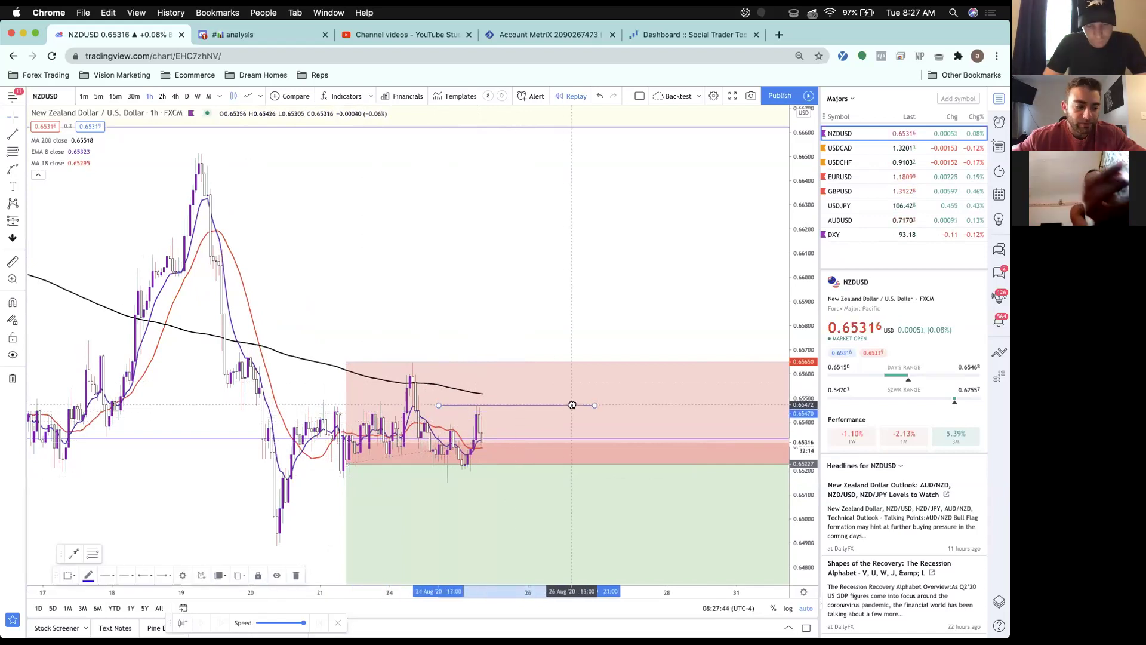
pyautogui.click(519, 303)
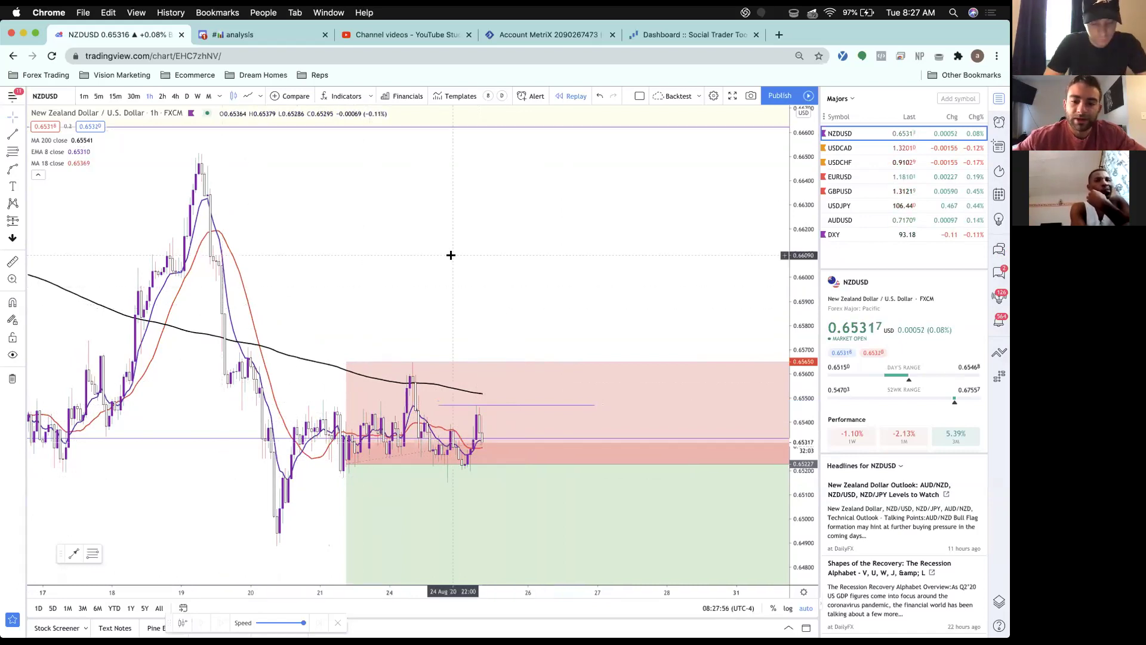
# Open USDCAD on the weekly timeframe and review price between the upper and lower monthly zones.
pyautogui.click(856, 148)
pyautogui.click(197, 96)
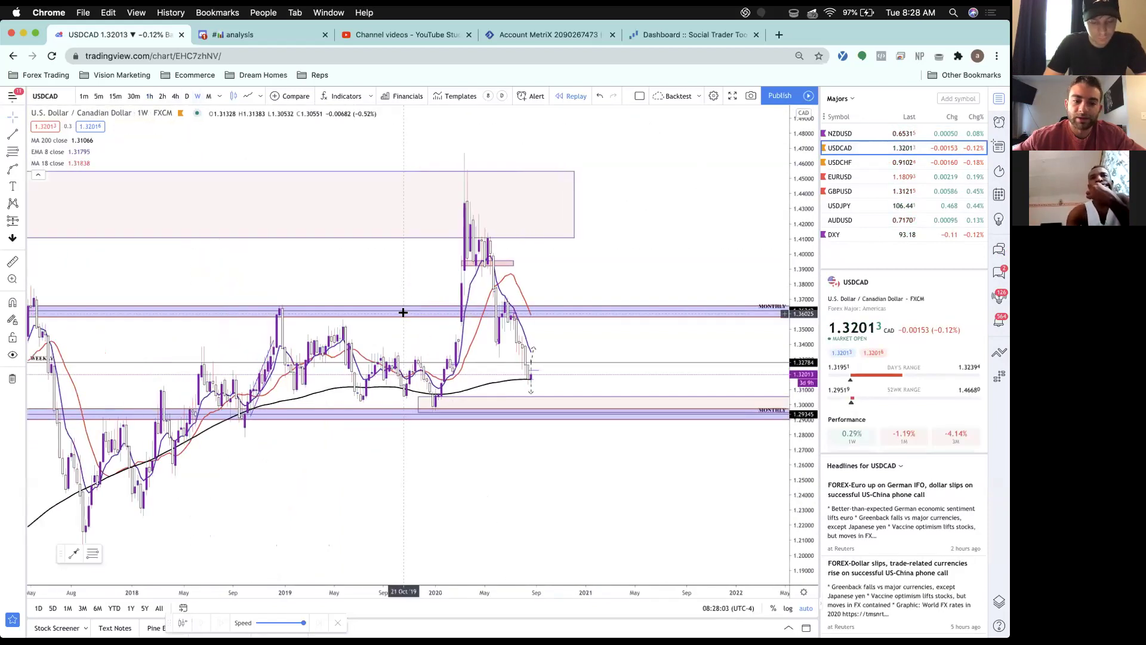
pyautogui.hscroll(-3, 367, 323)
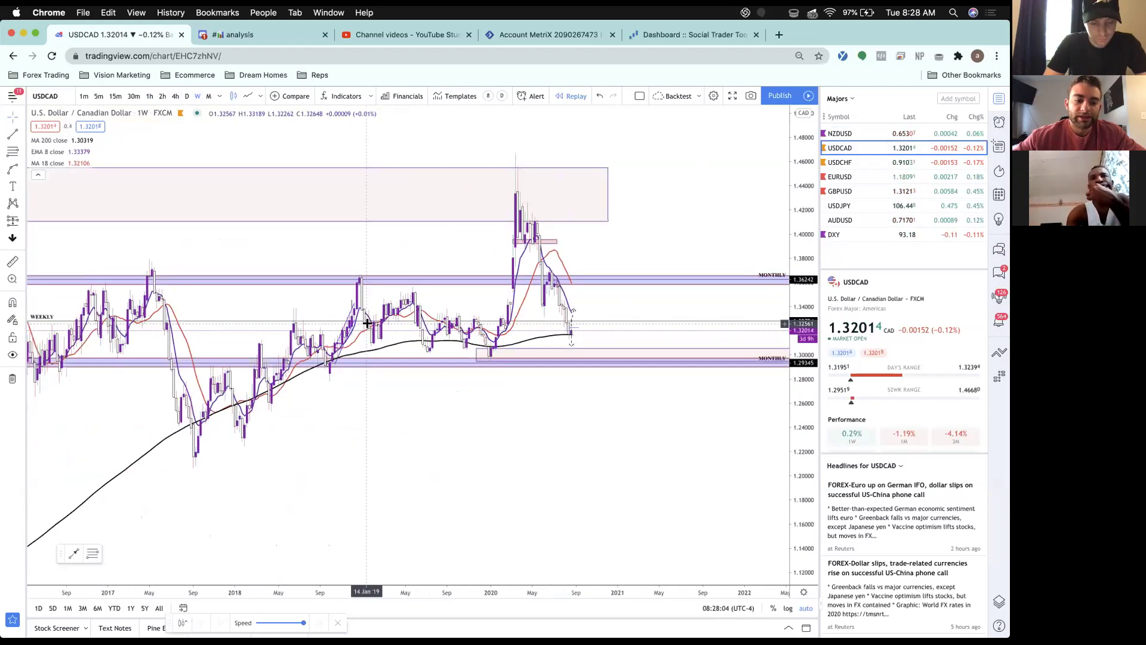
pyautogui.scroll(5, 367, 323)
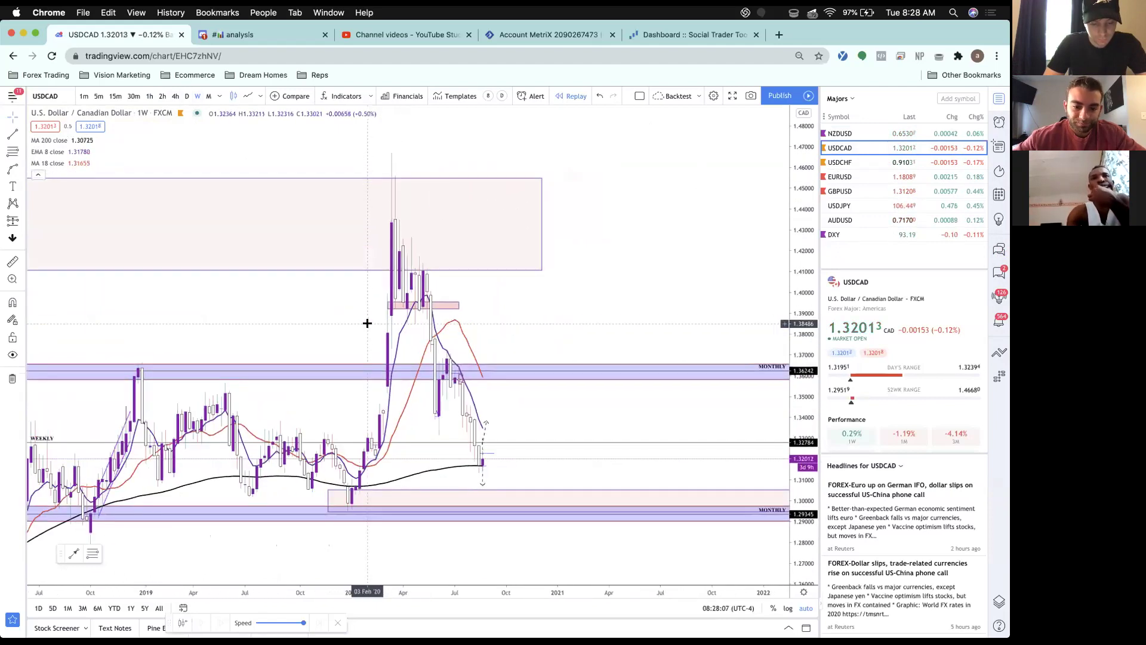
pyautogui.hscroll(-5, 367, 323)
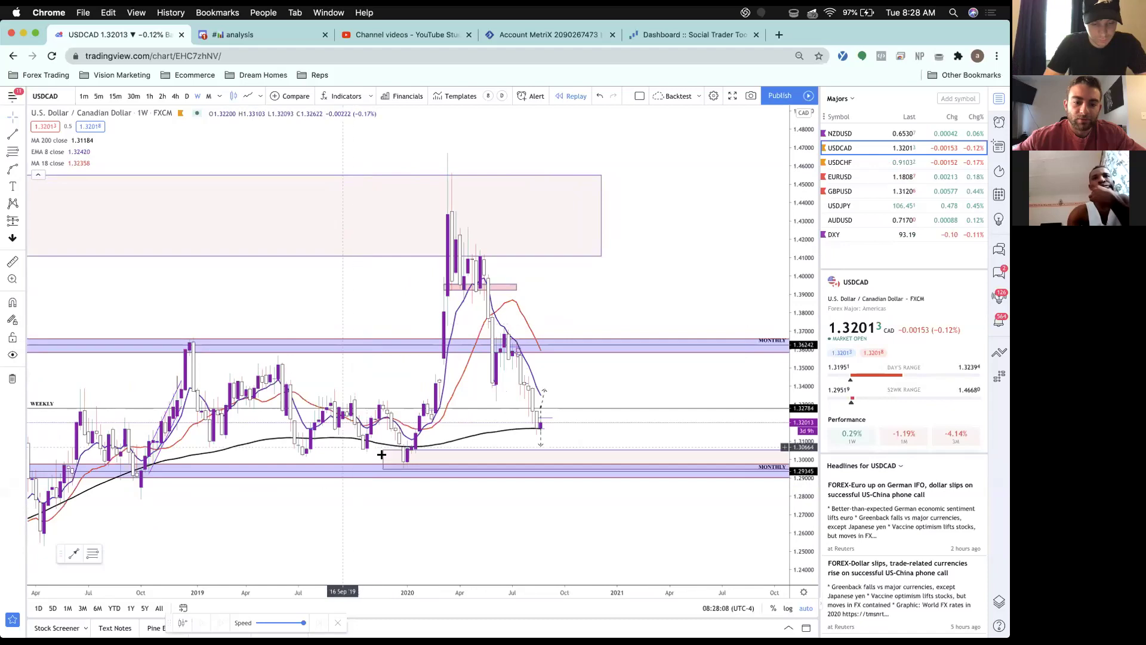
pyautogui.scroll(-1, 436, 358)
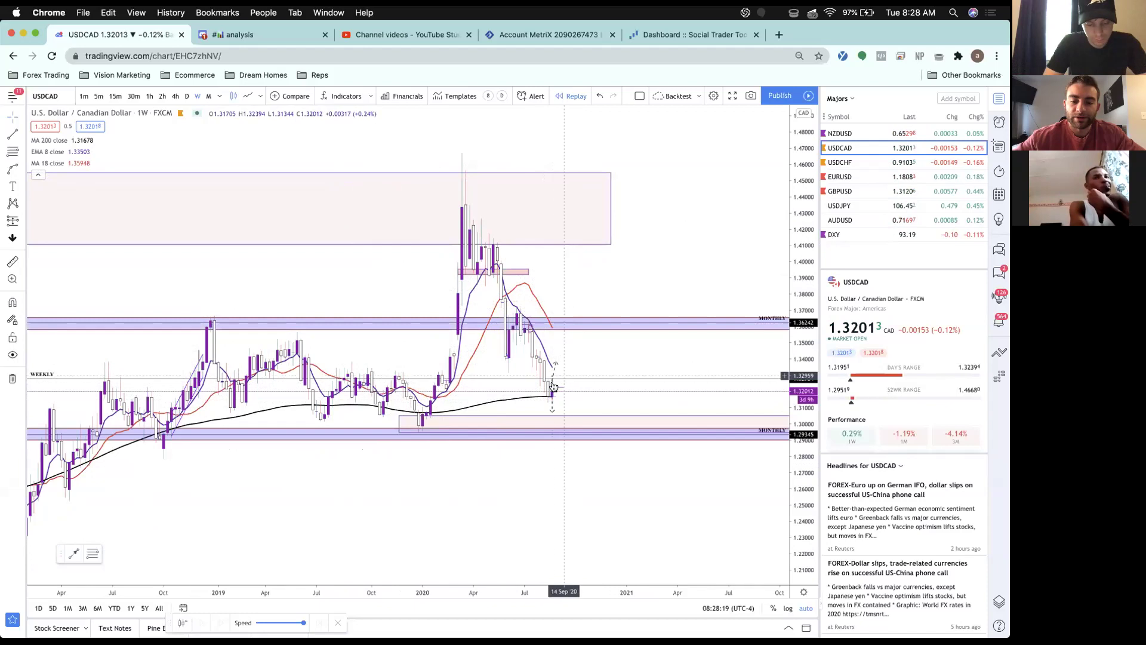
pyautogui.hscroll(-3, 553, 387)
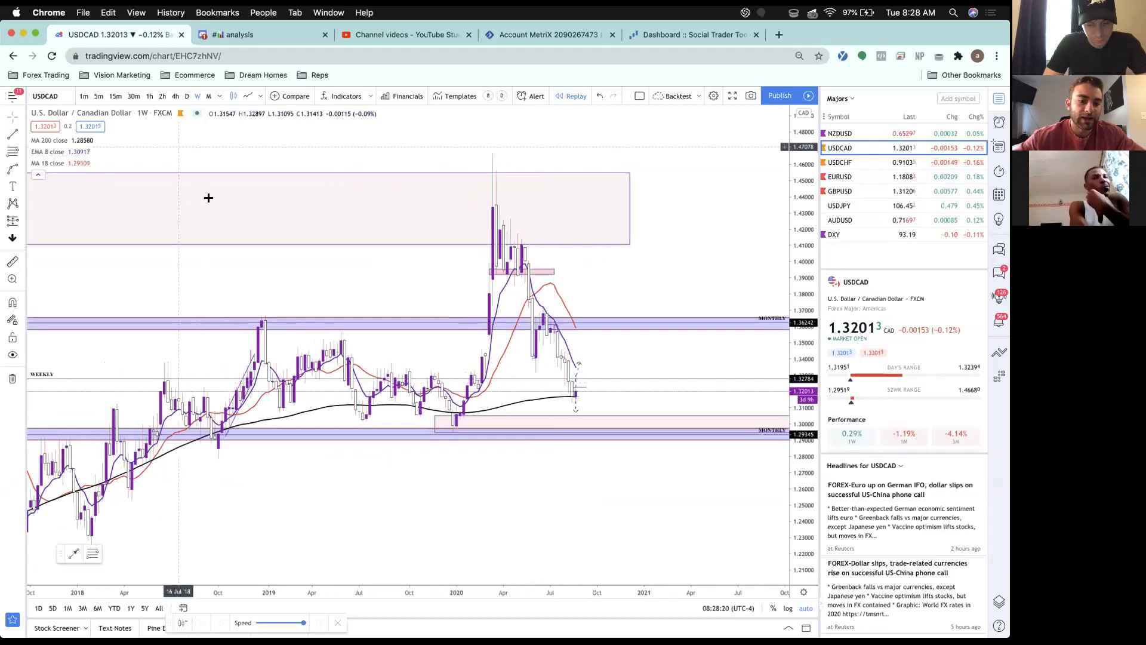
pyautogui.hscroll(2, 448, 418)
# Try a rising trend line from the early-2018 low along the 2020 low on weekly USDCAD, and remove it.
pyautogui.click(448, 417)
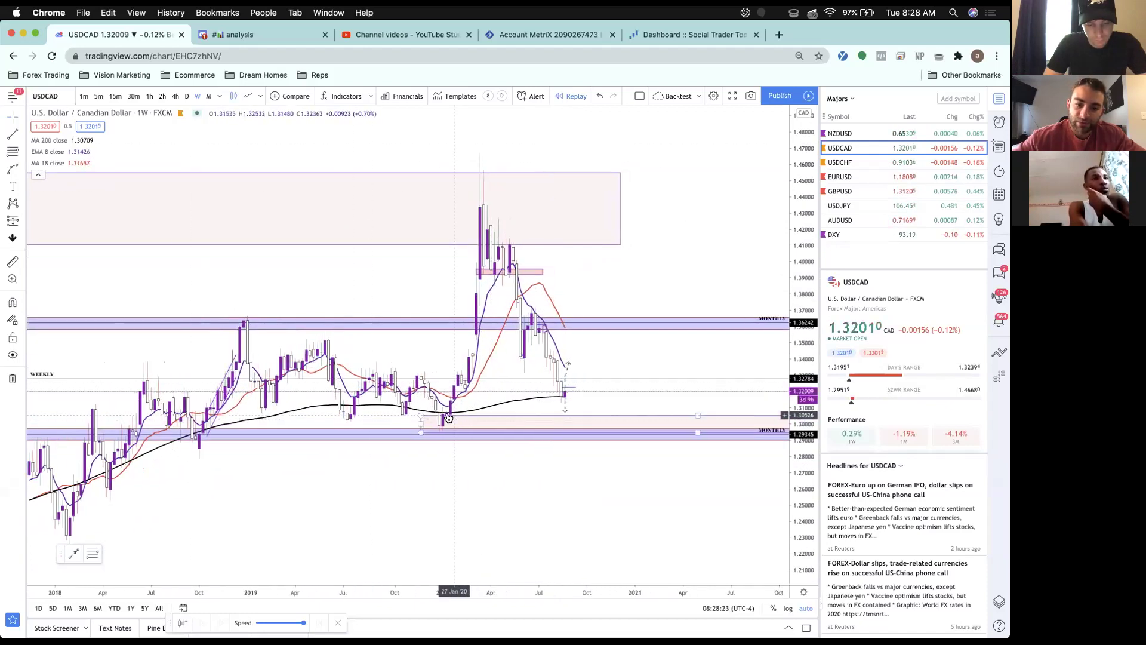
pyautogui.click(255, 441)
pyautogui.scroll(-2, 255, 441)
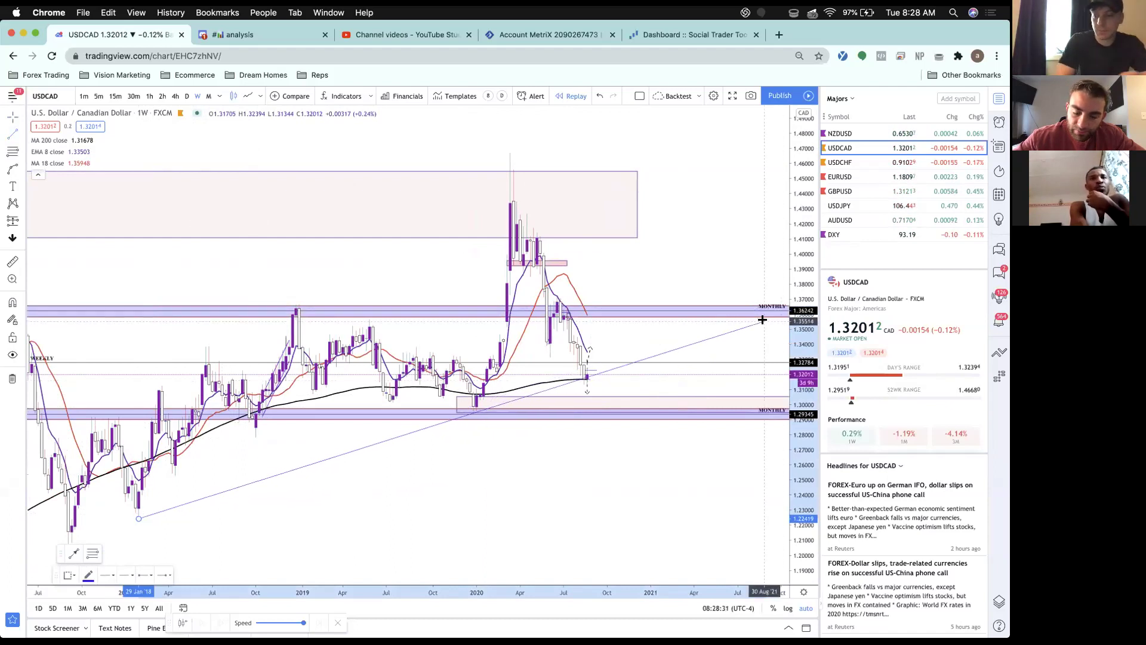
pyautogui.click(555, 441)
pyautogui.scroll(2, 545, 405)
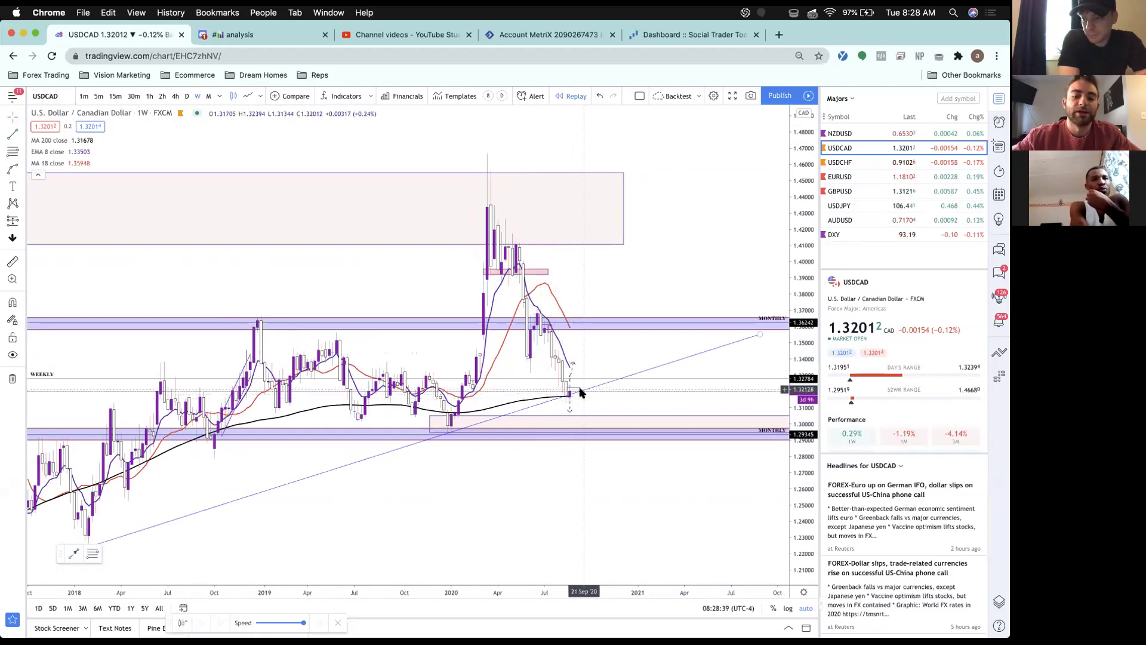
pyautogui.click(514, 412)
pyautogui.press('Delete')
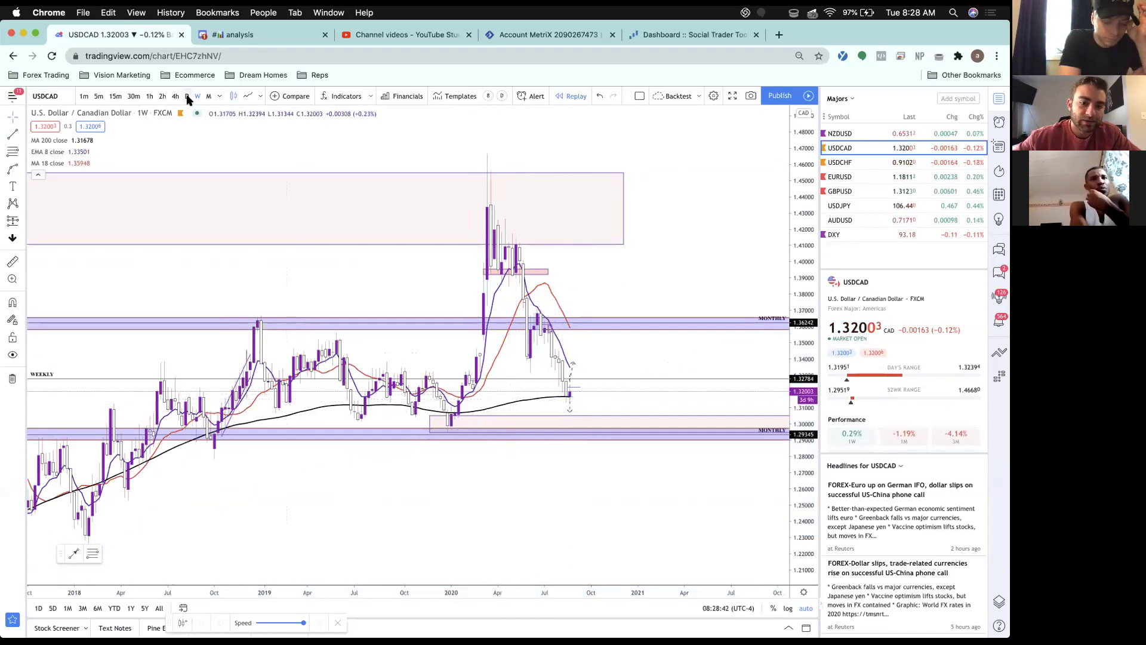
# Switch USDCAD to the daily timeframe and review the decline from the monthly zone to the recent lows.
pyautogui.click(187, 98)
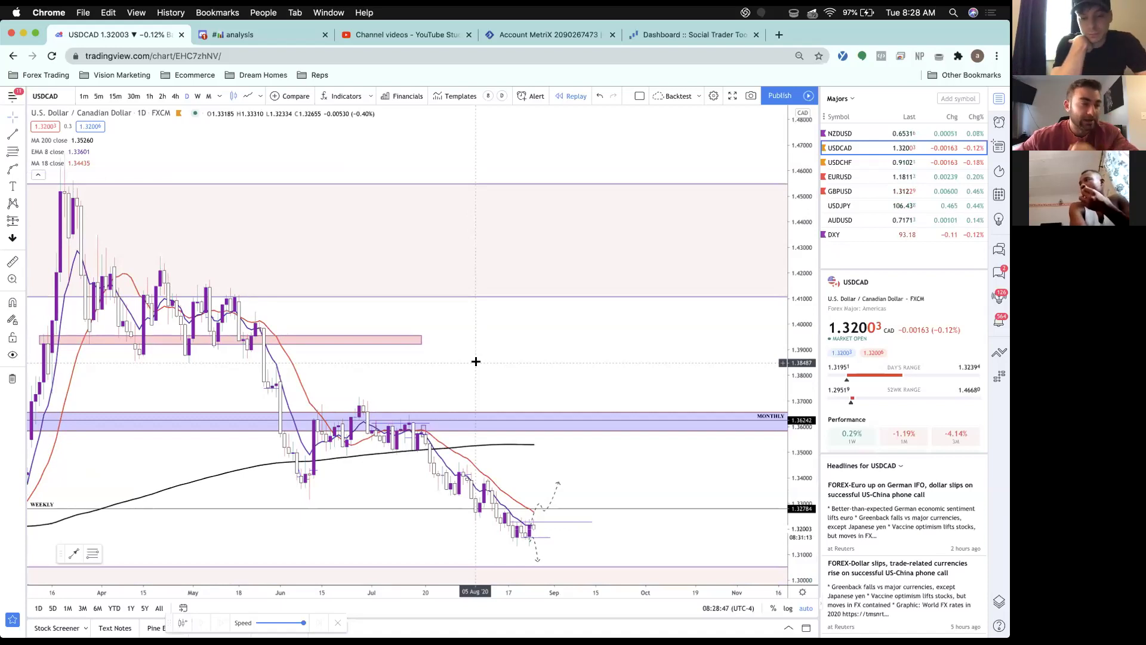
pyautogui.hscroll(-3, 476, 361)
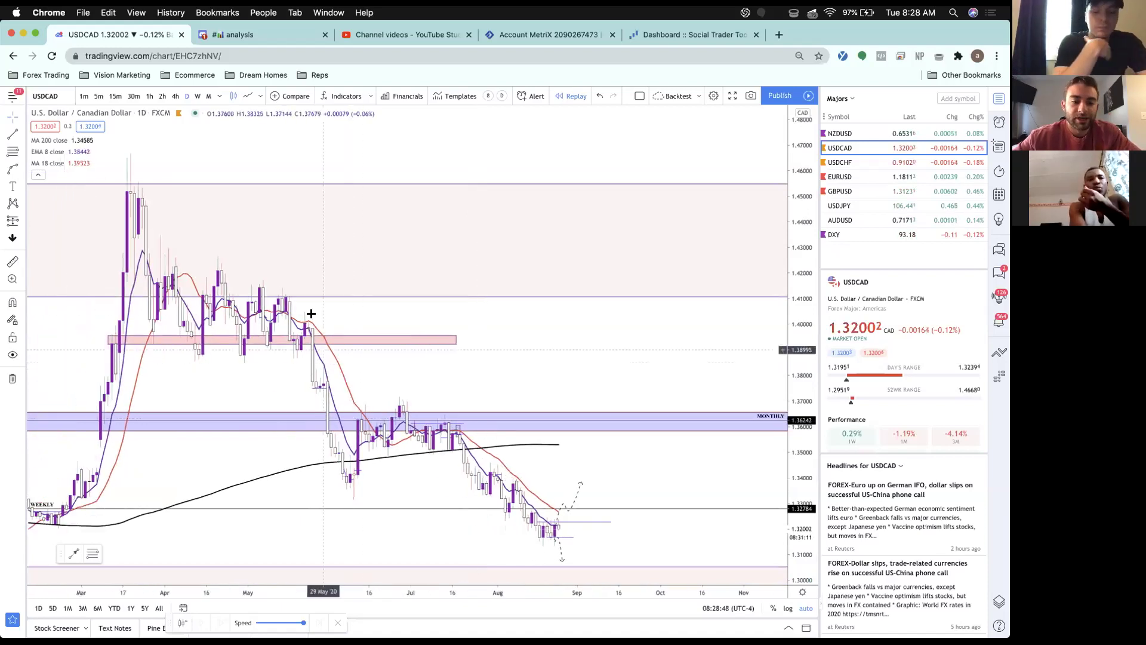
pyautogui.scroll(3, 502, 474)
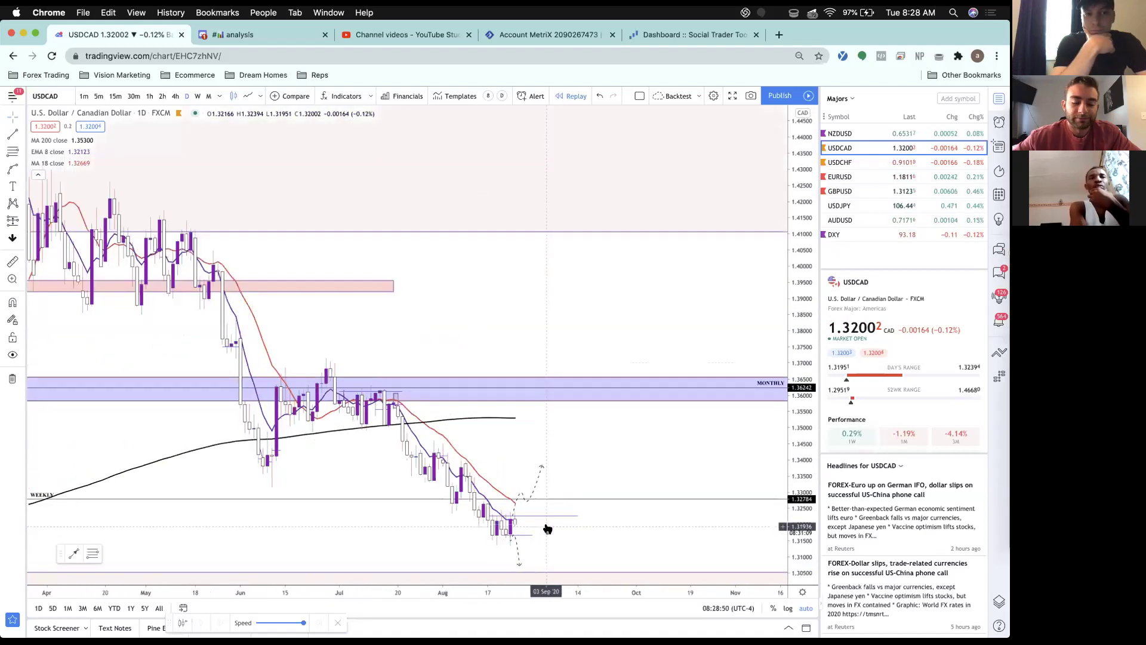
pyautogui.scroll(2, 478, 468)
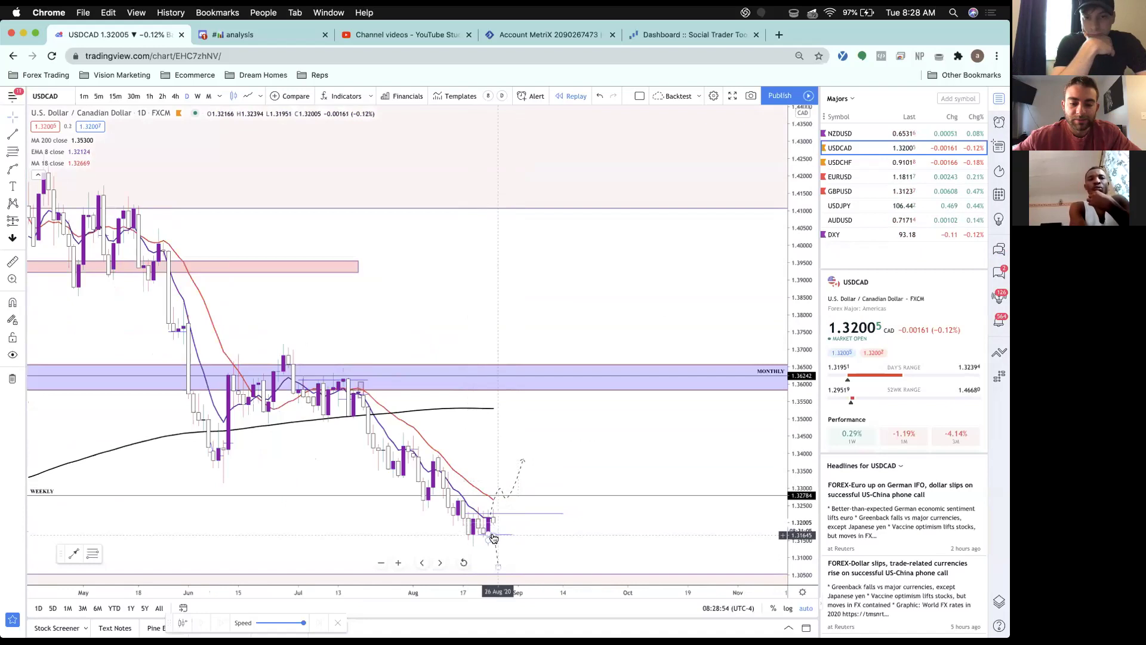
# Switch USDCAD to the 4-hour timeframe and examine the recent range between the two horizontal level lines.
pyautogui.click(174, 96)
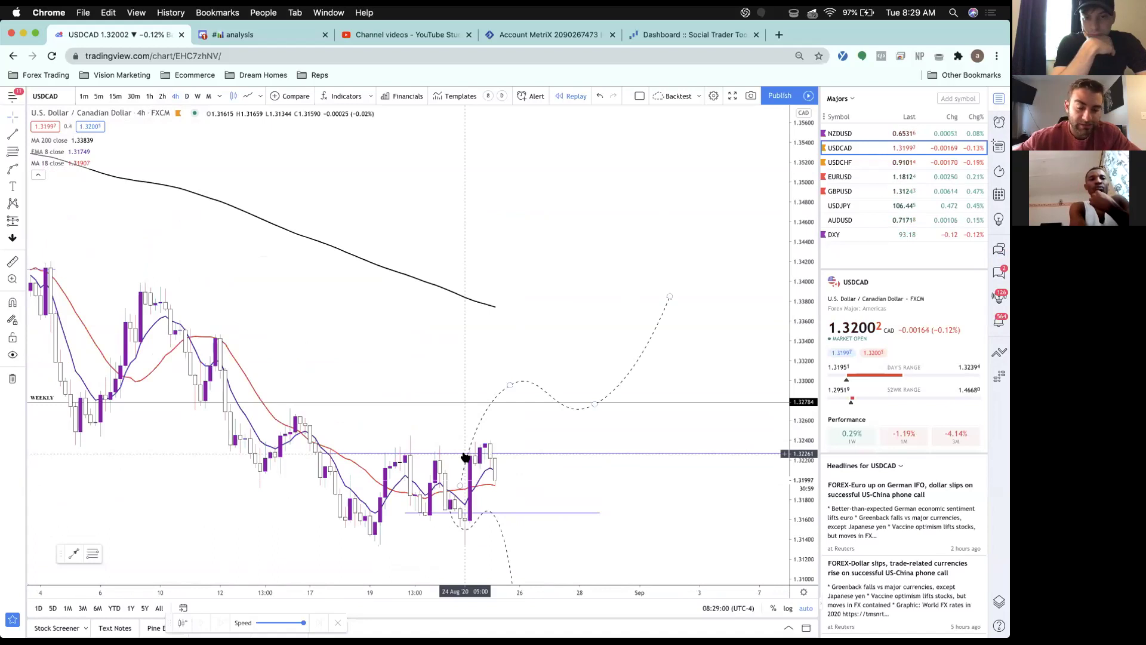
pyautogui.scroll(-1, 465, 457)
pyautogui.scroll(3, 465, 457)
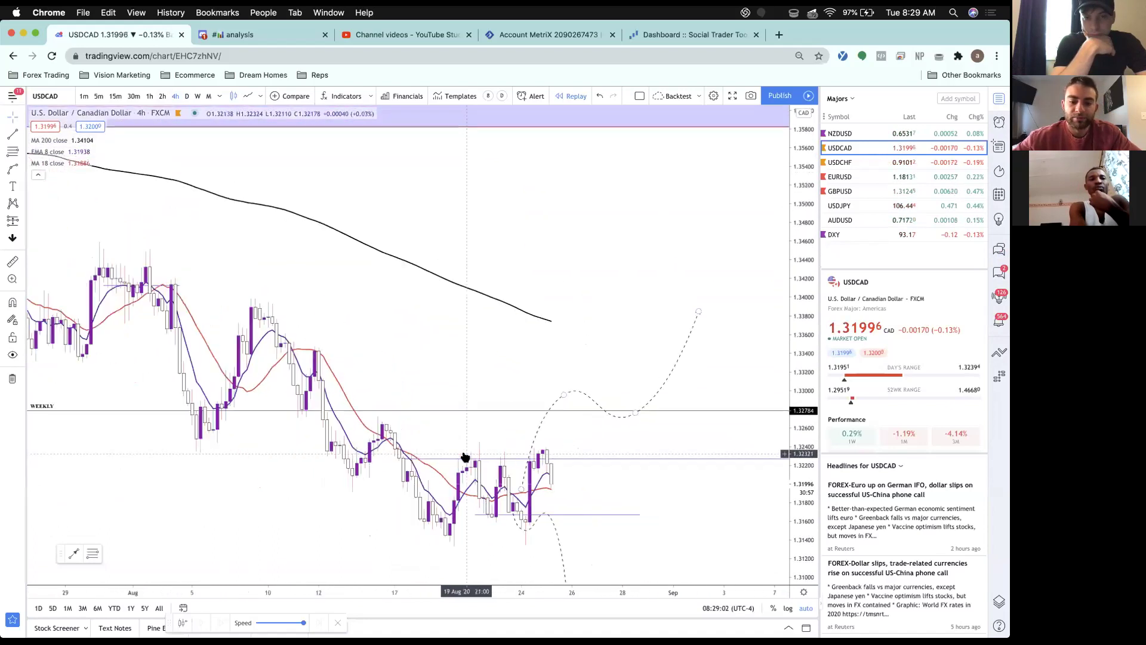
pyautogui.scroll(2, 465, 457)
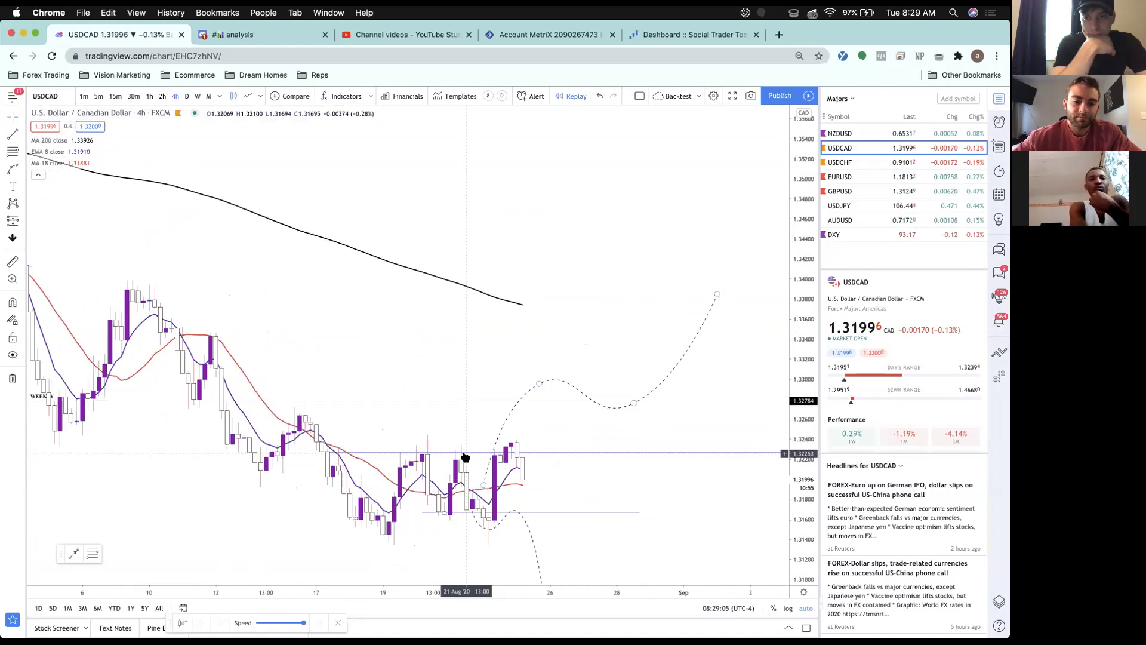
pyautogui.scroll(-2, 423, 471)
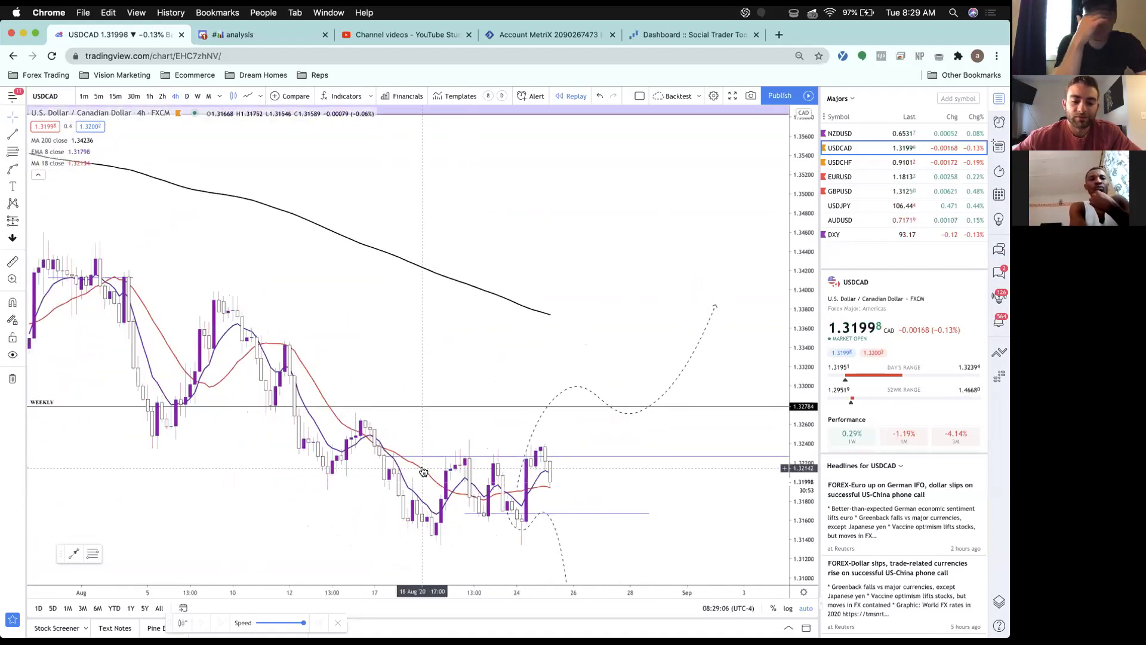
# Delete the old upward and downward dashed projection curves from the 4-hour USDCAD chart.
pyautogui.click(589, 393)
pyautogui.press('Delete')
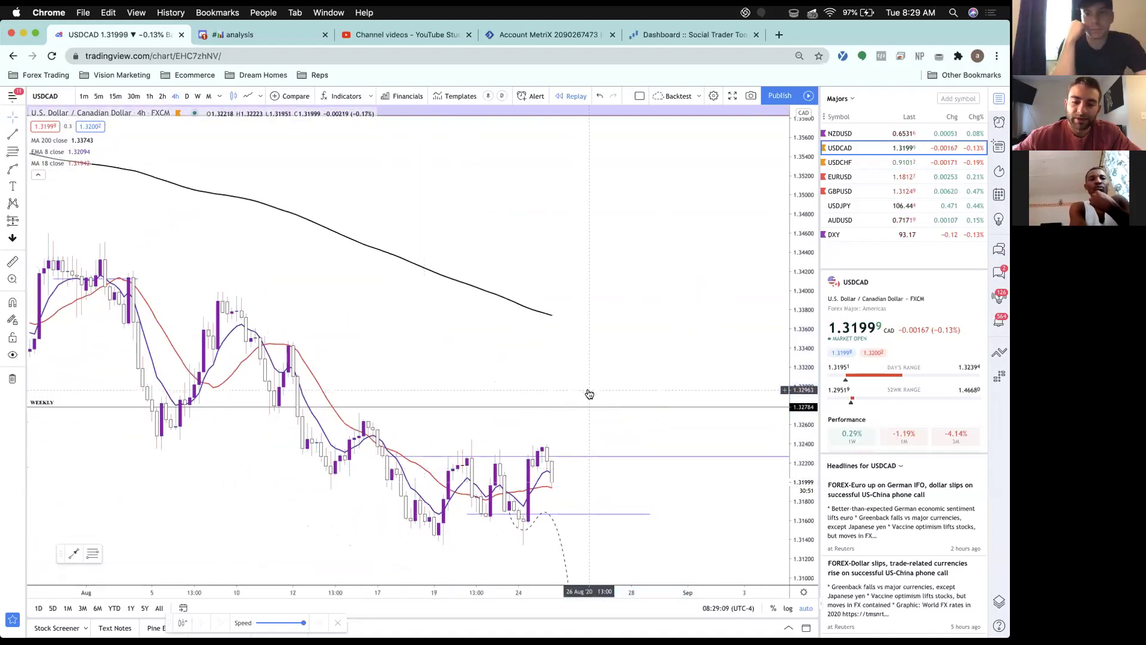
pyautogui.scroll(2, 586, 391)
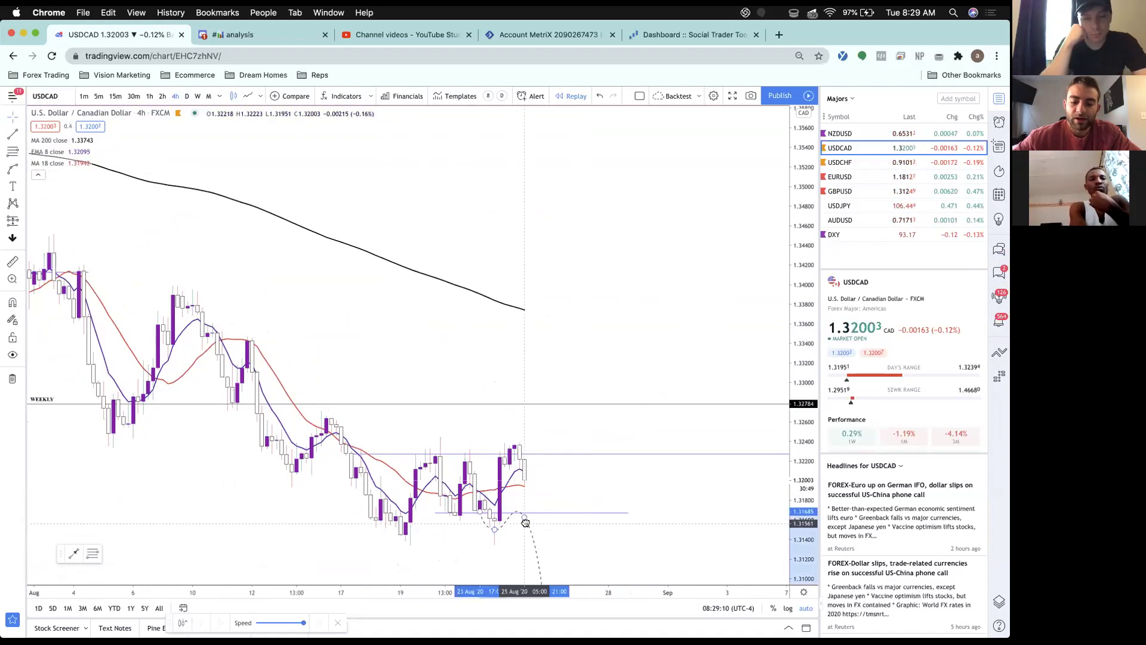
pyautogui.scroll(-2, 523, 520)
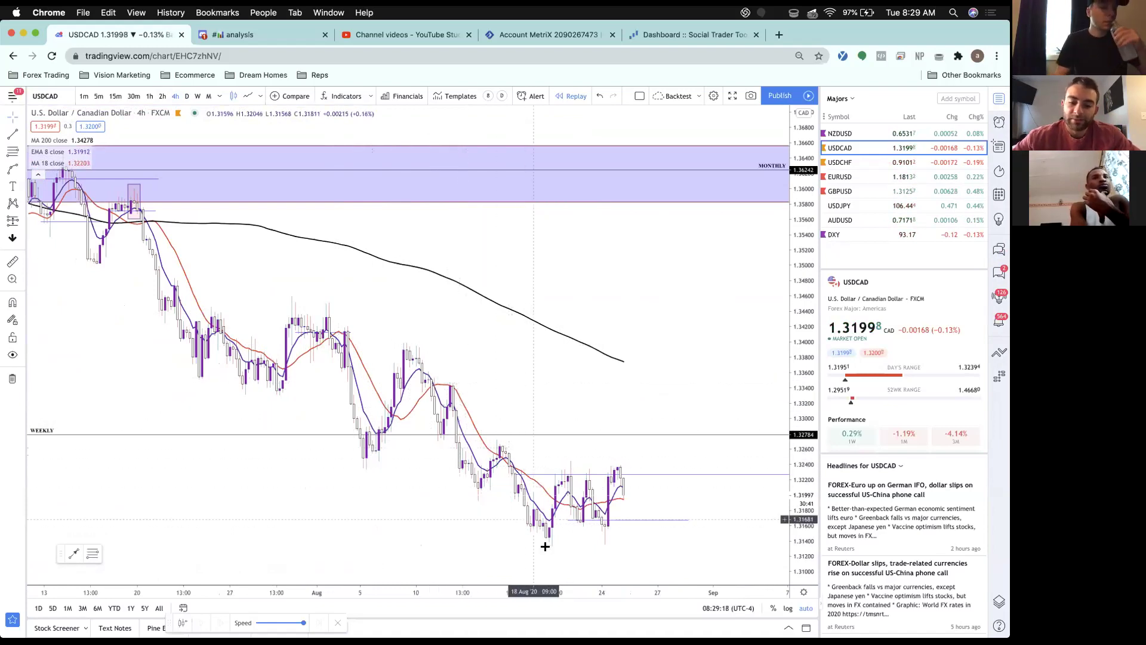
# Adjust the upper horizontal level line on the 4-hour USDCAD chart to 1.32259.
pyautogui.scroll(3, 571, 487)
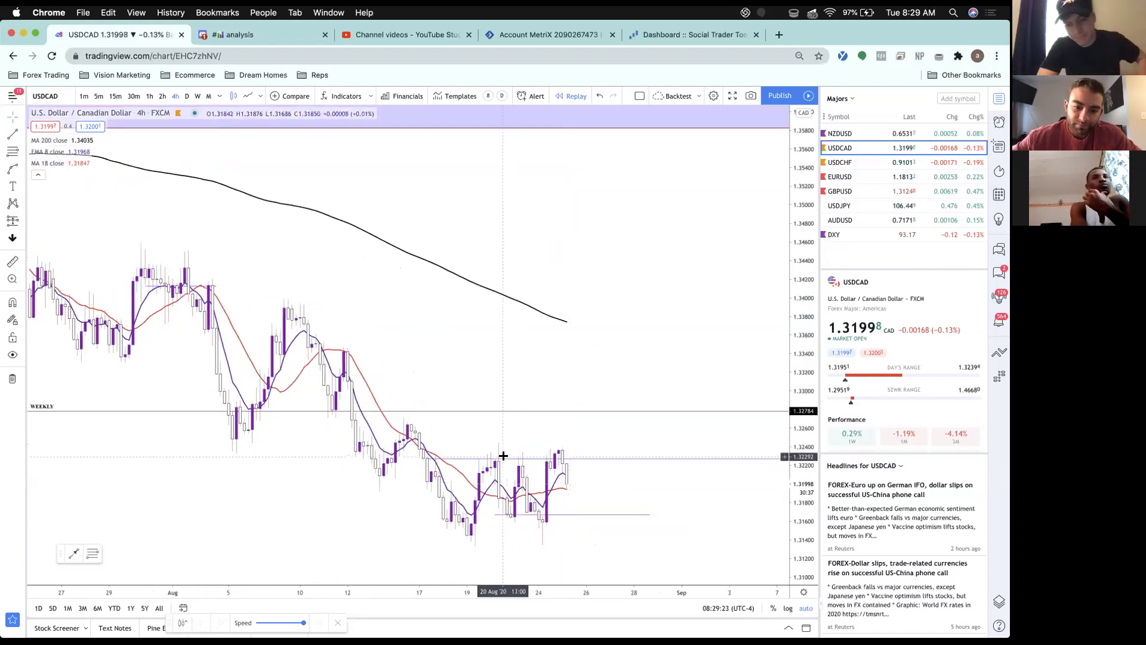
pyautogui.click(505, 457)
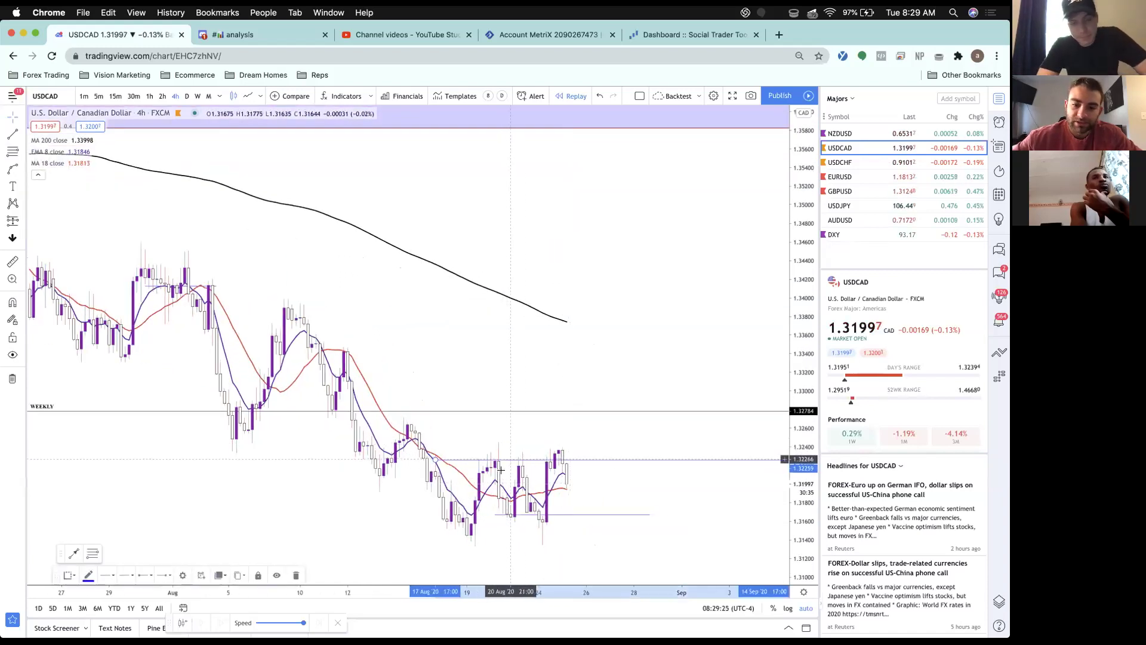
pyautogui.click(502, 470)
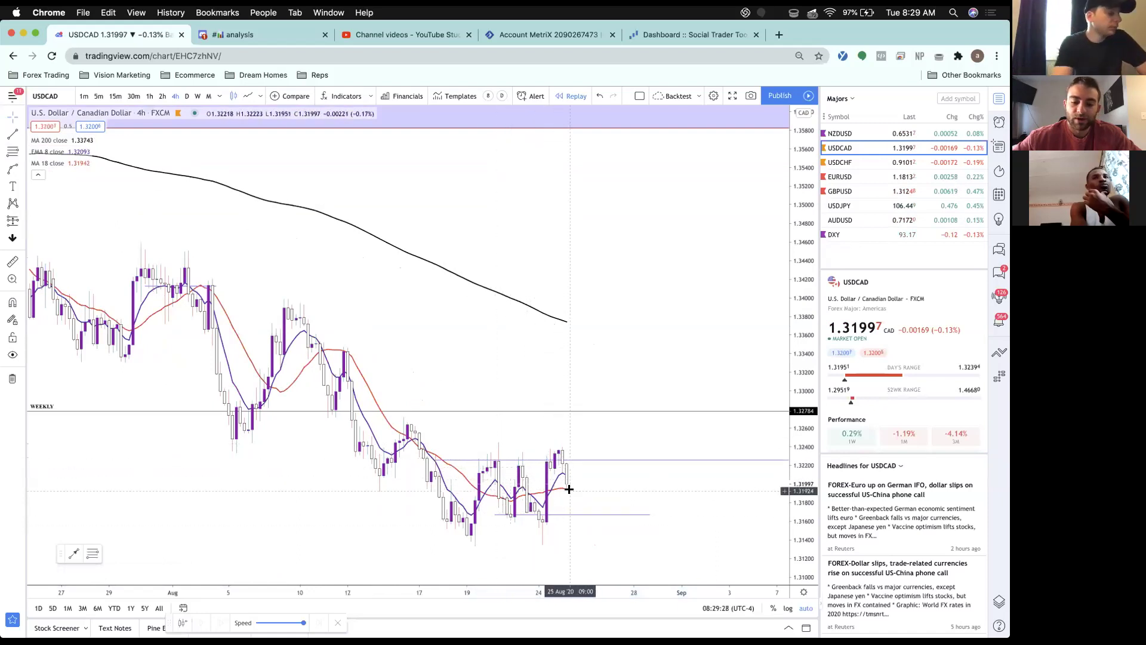
# Draw a dashed double curve from the latest 4-hour candle up to 1.34116, with a pullback to the upper level line.
pyautogui.moveTo(568, 486); pyautogui.dragTo(539, 473)
pyautogui.click(21, 172)
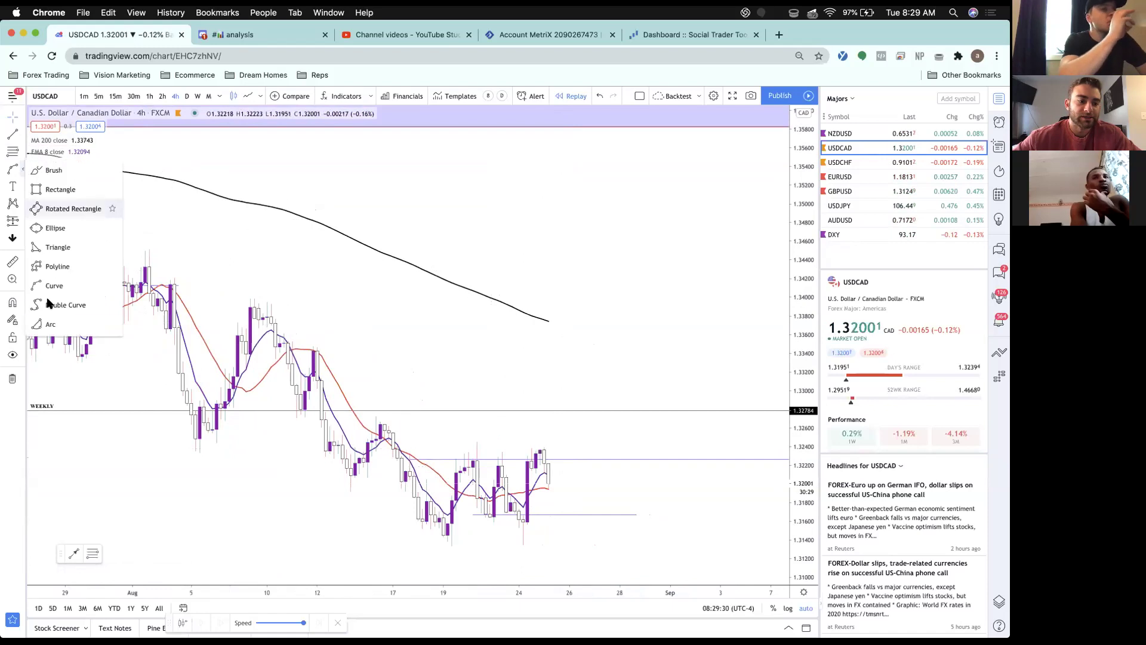
pyautogui.click(56, 303)
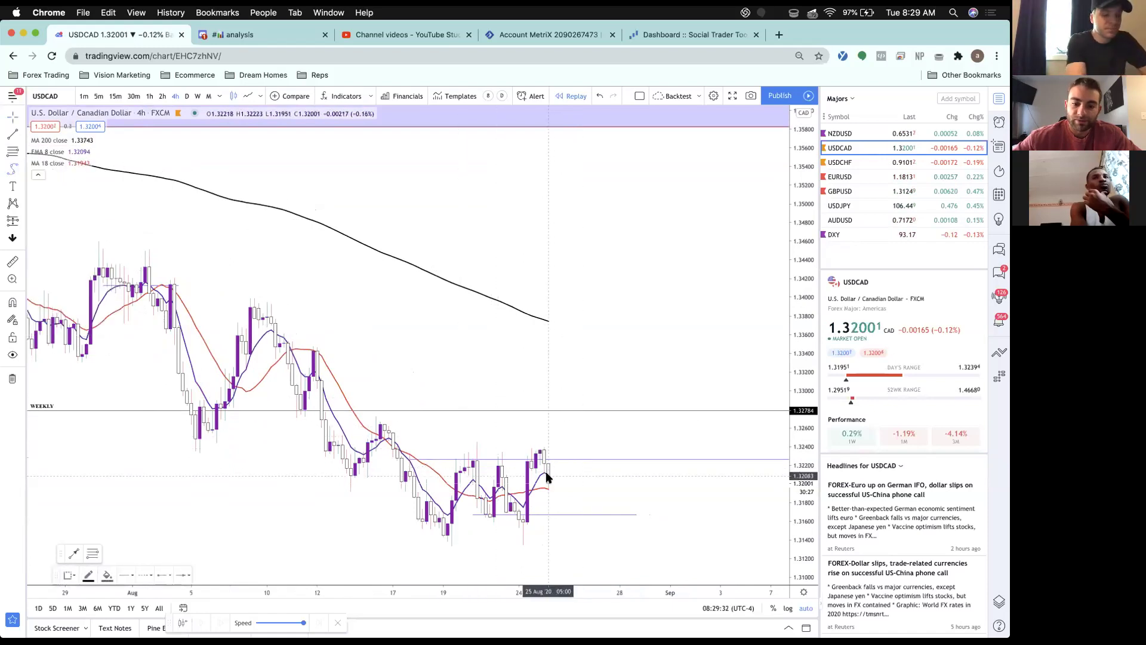
pyautogui.click(547, 477)
pyautogui.click(662, 287)
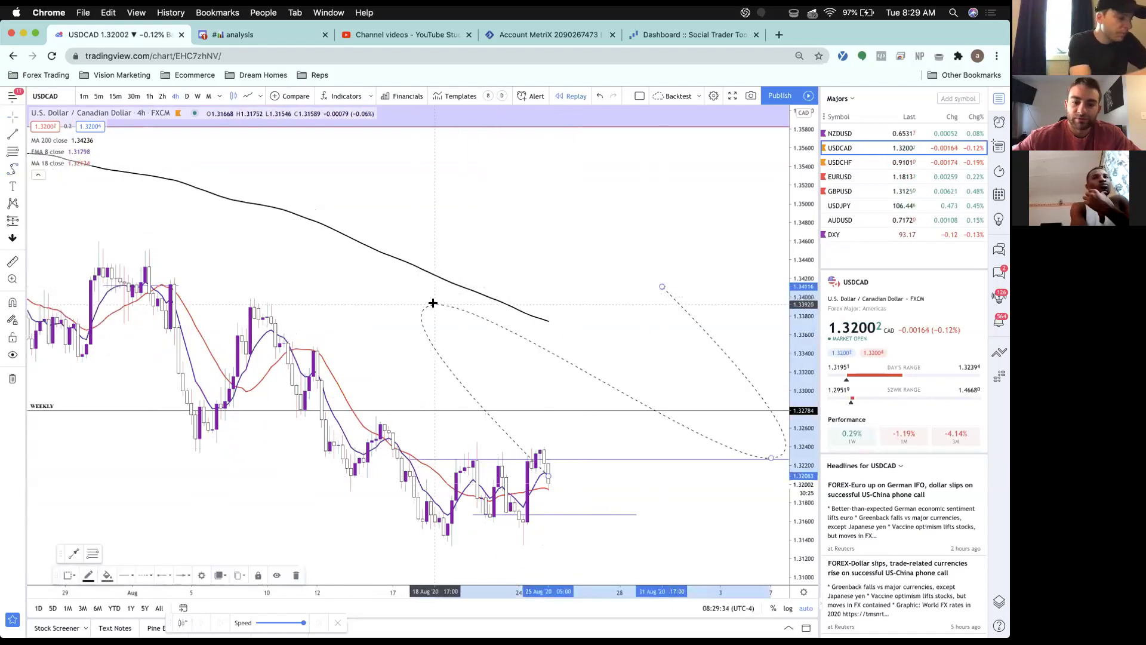
pyautogui.click(624, 404)
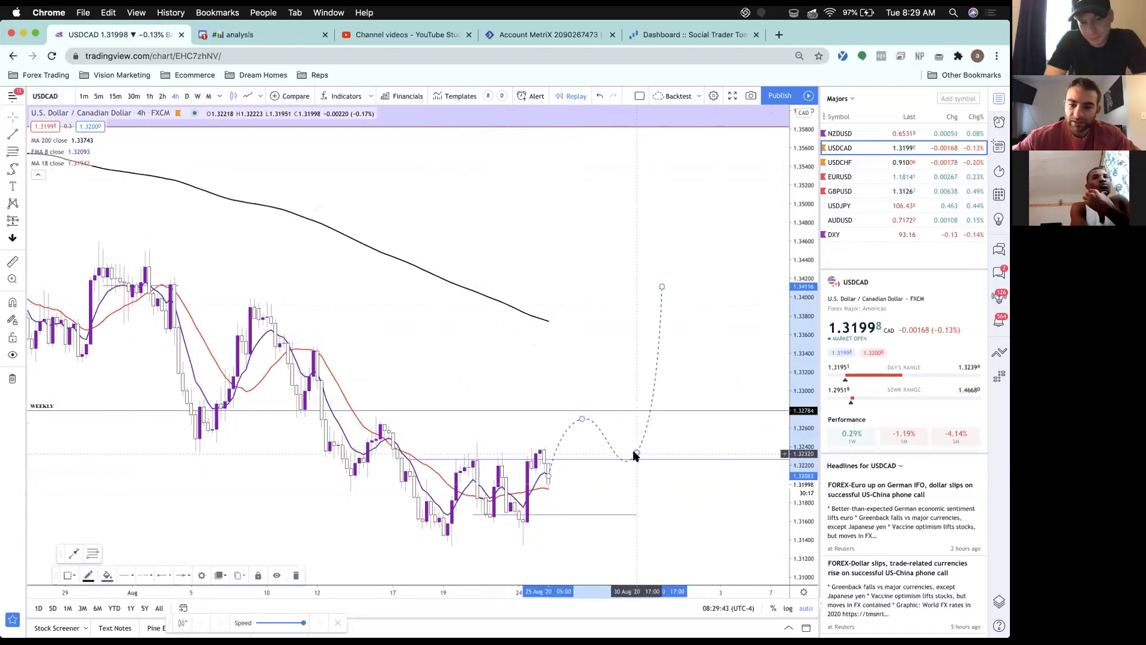
# Reshape the double curve so its first peak and its pullback to the level line come slightly earlier.
pyautogui.click(575, 445)
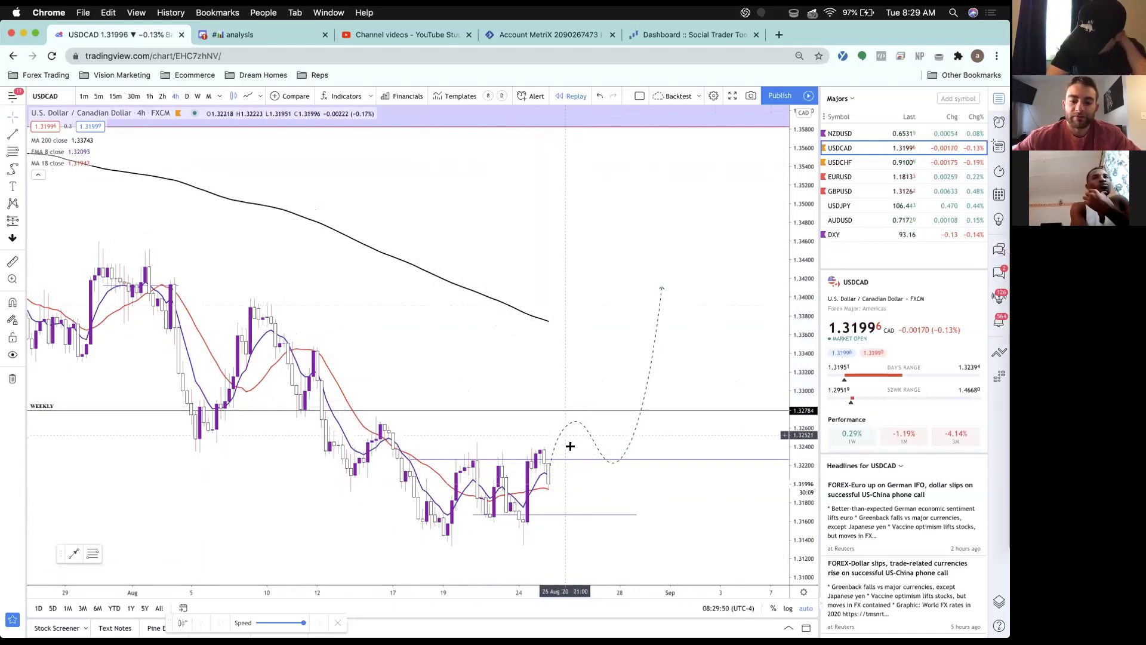
pyautogui.click(621, 457)
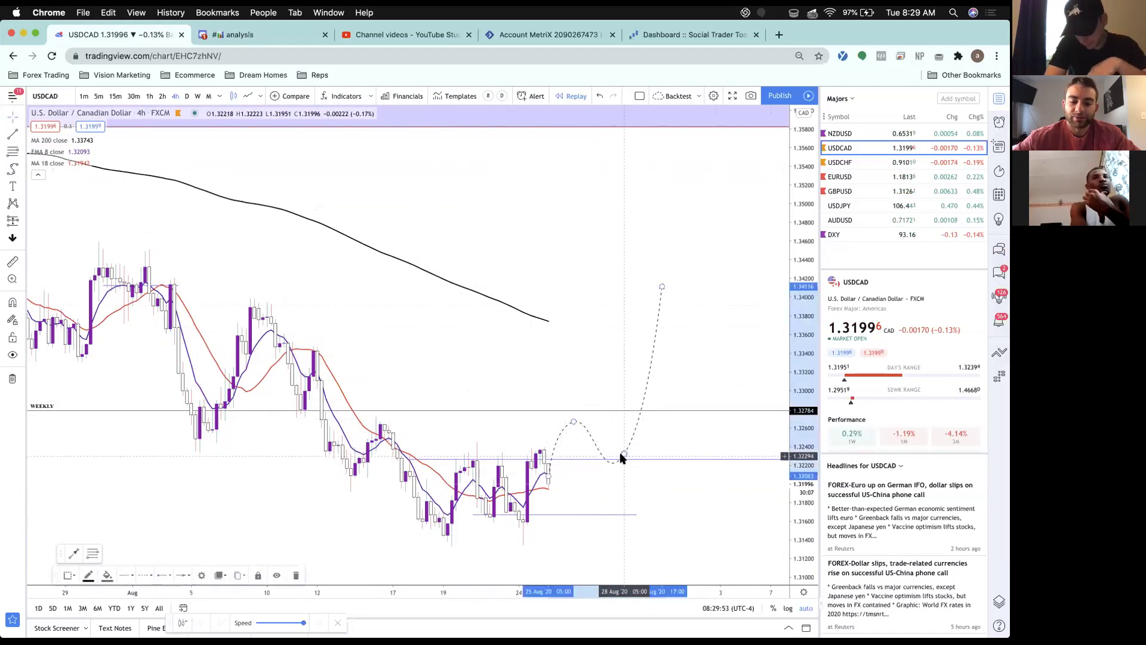
pyautogui.click(604, 438)
pyautogui.scroll(2, 597, 444)
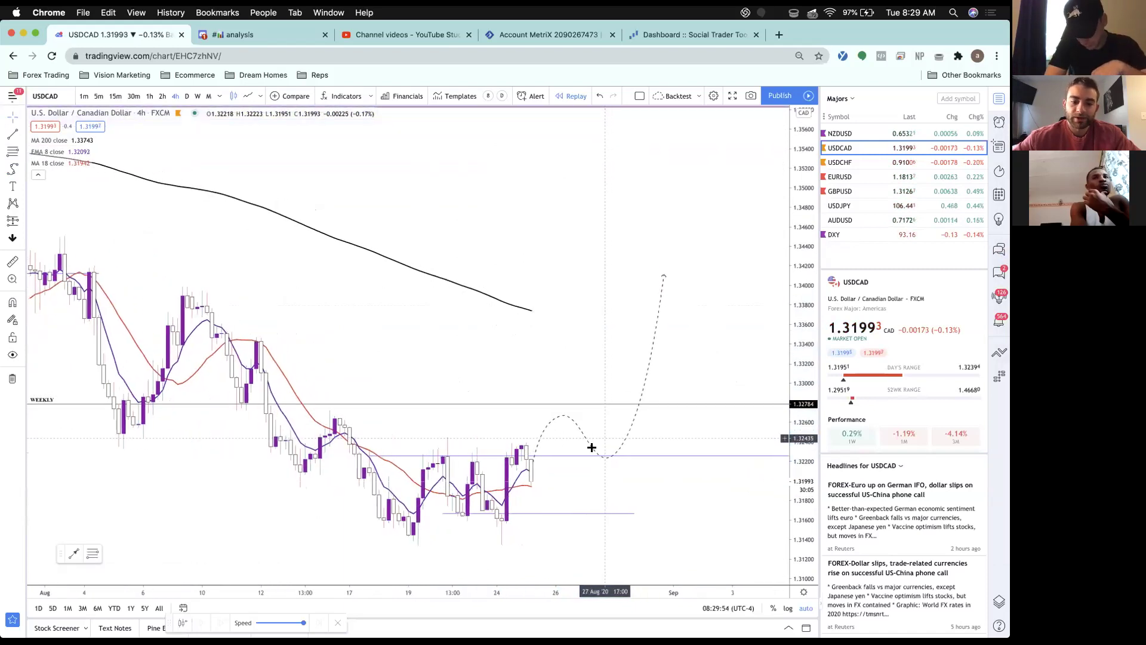
# On the 30-minute USDCAD chart, draw a horizontal trend line at 1.32139 from 24 Aug 15:00 to 26 Aug 13:00.
pyautogui.click(134, 96)
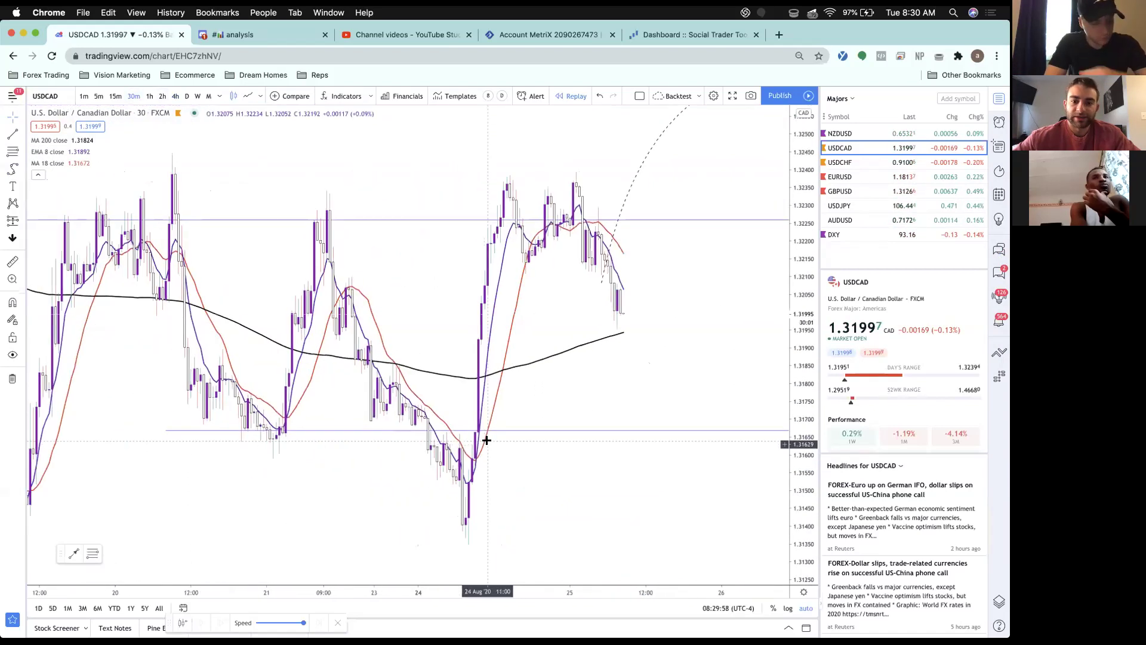
pyautogui.hscroll(3, 621, 261)
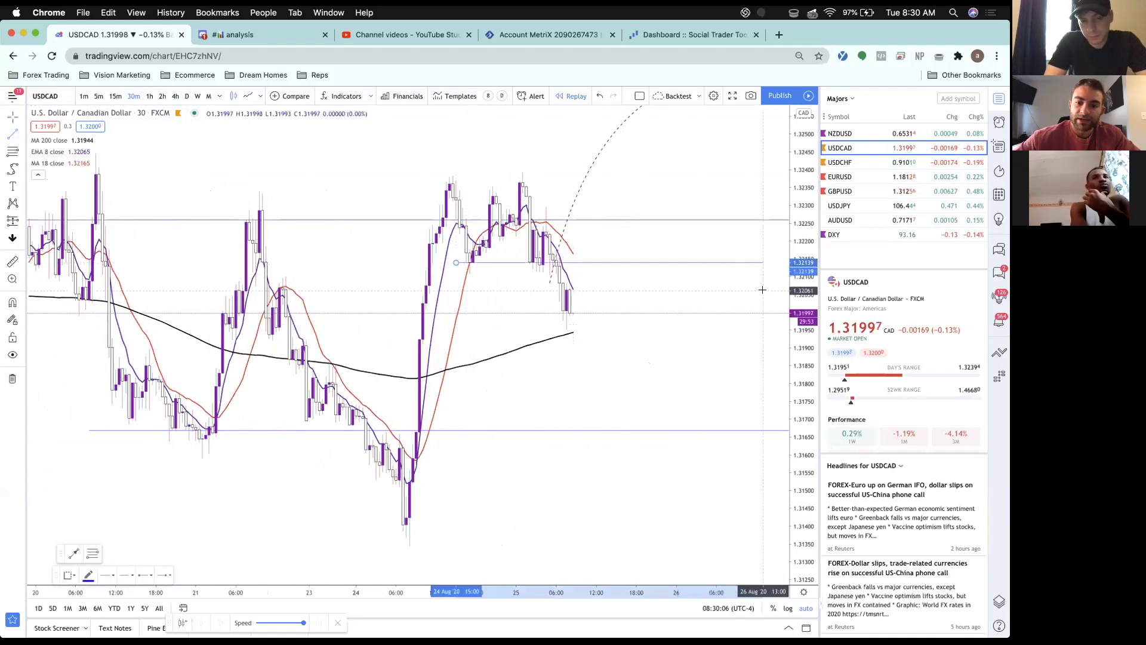
pyautogui.click(671, 291)
pyautogui.scroll(-1, 36, 179)
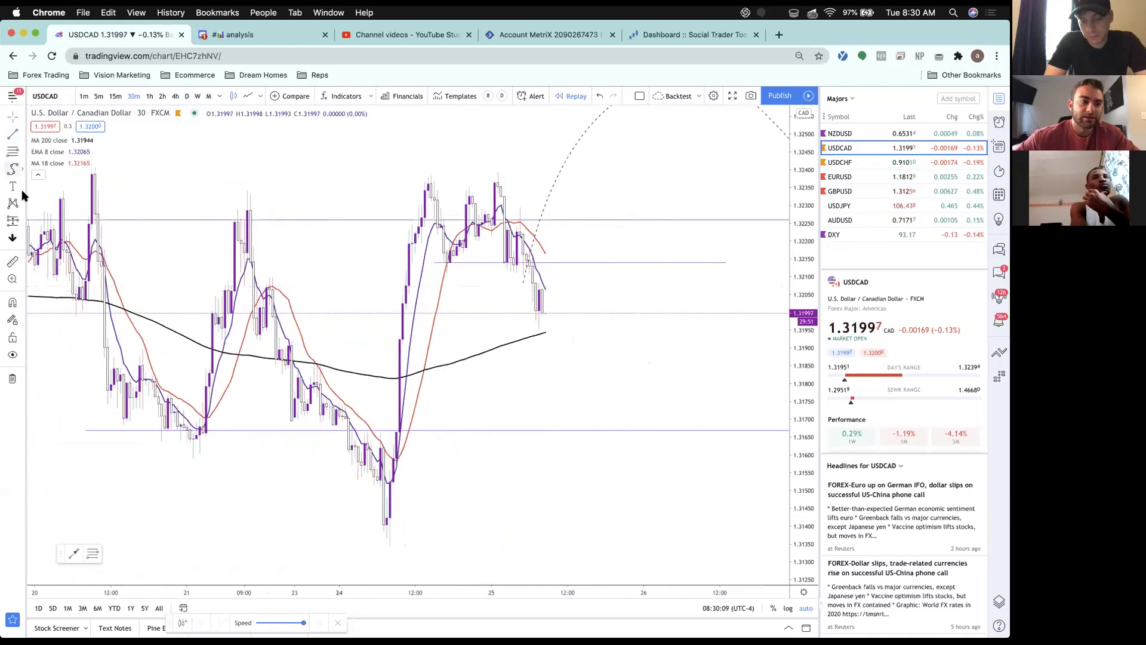
# Draw a curve from the latest 30-minute candle up to just under the new level line and down to 1.31680, with its start anchored at the candle.
pyautogui.click(20, 170)
pyautogui.click(60, 269)
pyautogui.click(555, 310)
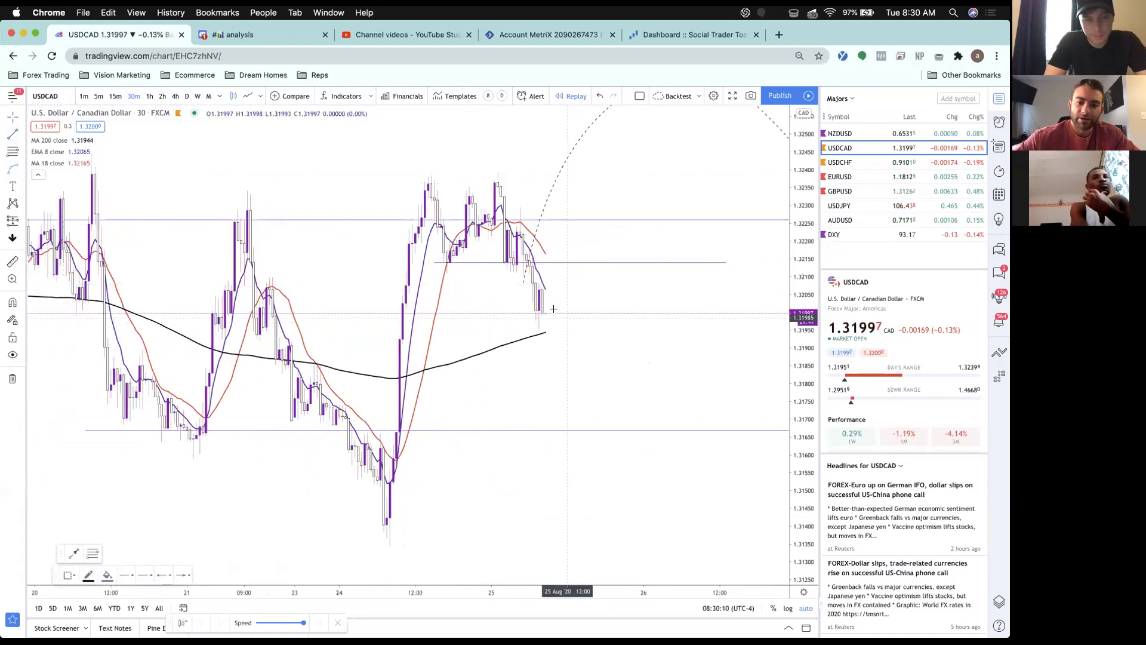
pyautogui.click(650, 422)
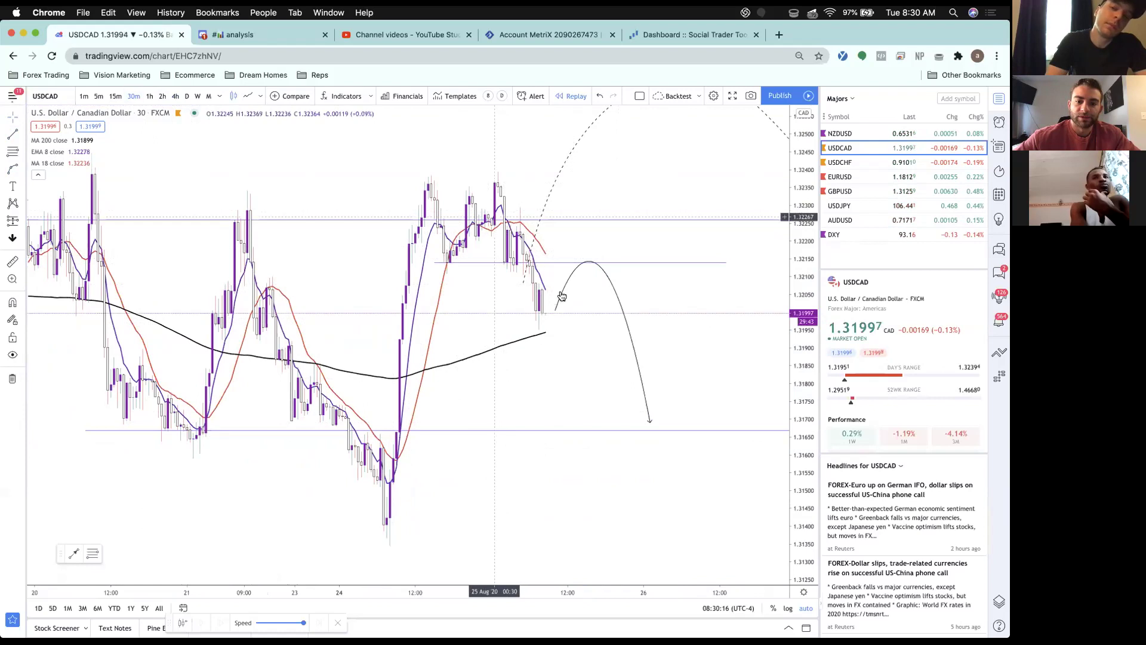
pyautogui.click(544, 309)
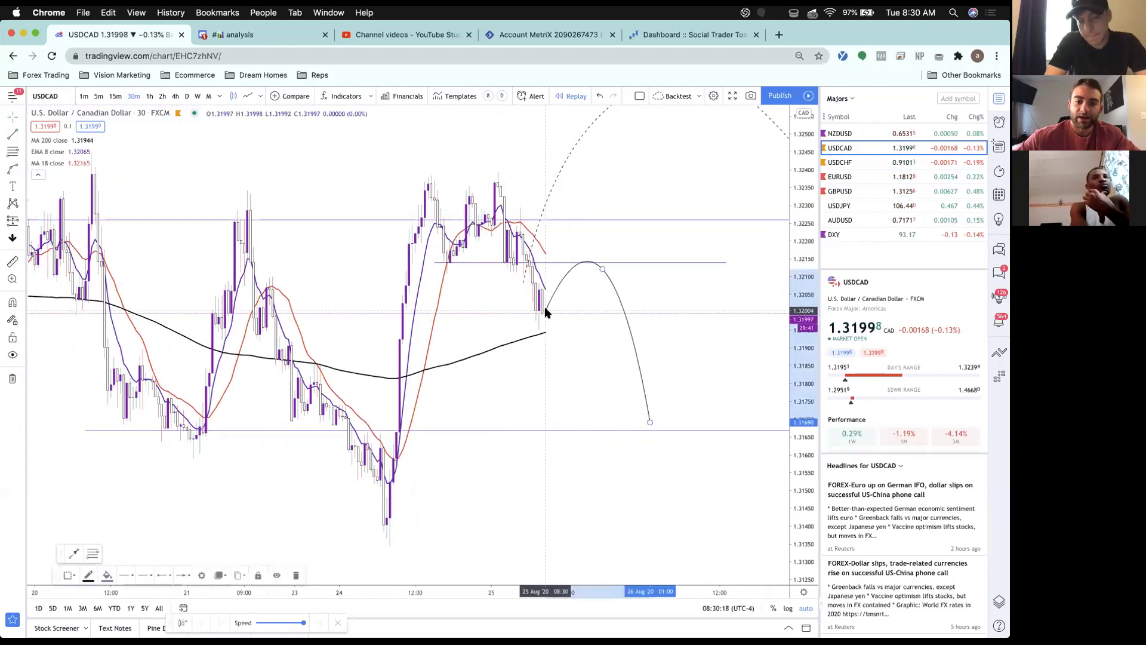
pyautogui.click(568, 270)
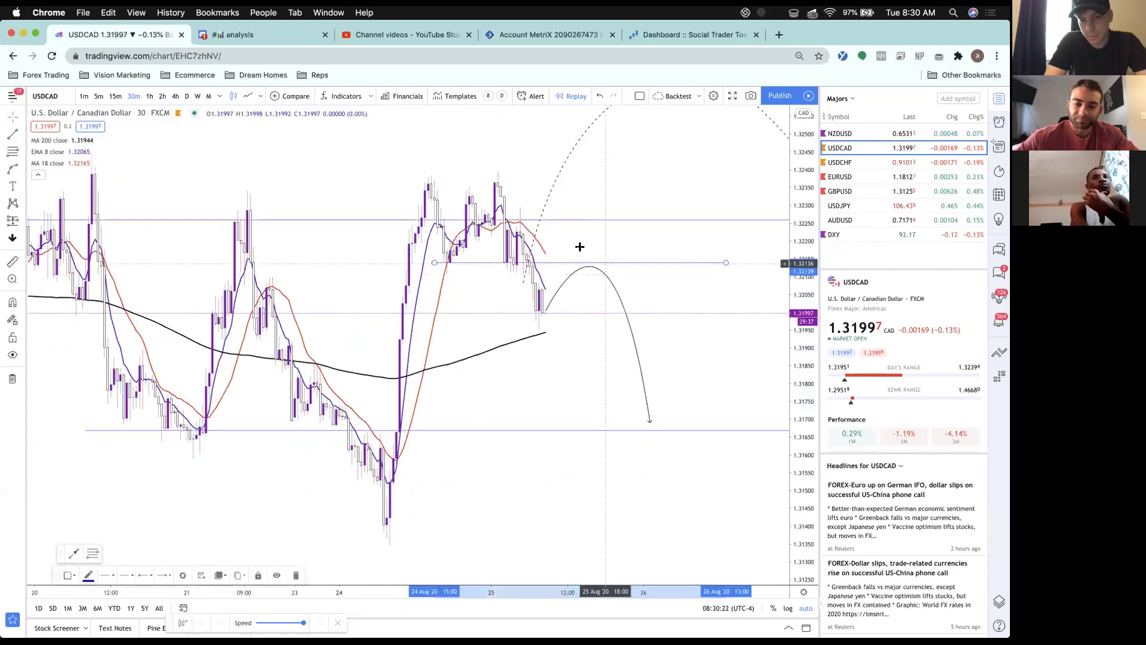
# On the 4-hour USDCAD chart, extend the lower horizontal level line at 1.31668 back to 19 Aug 13:00.
pyautogui.click(174, 96)
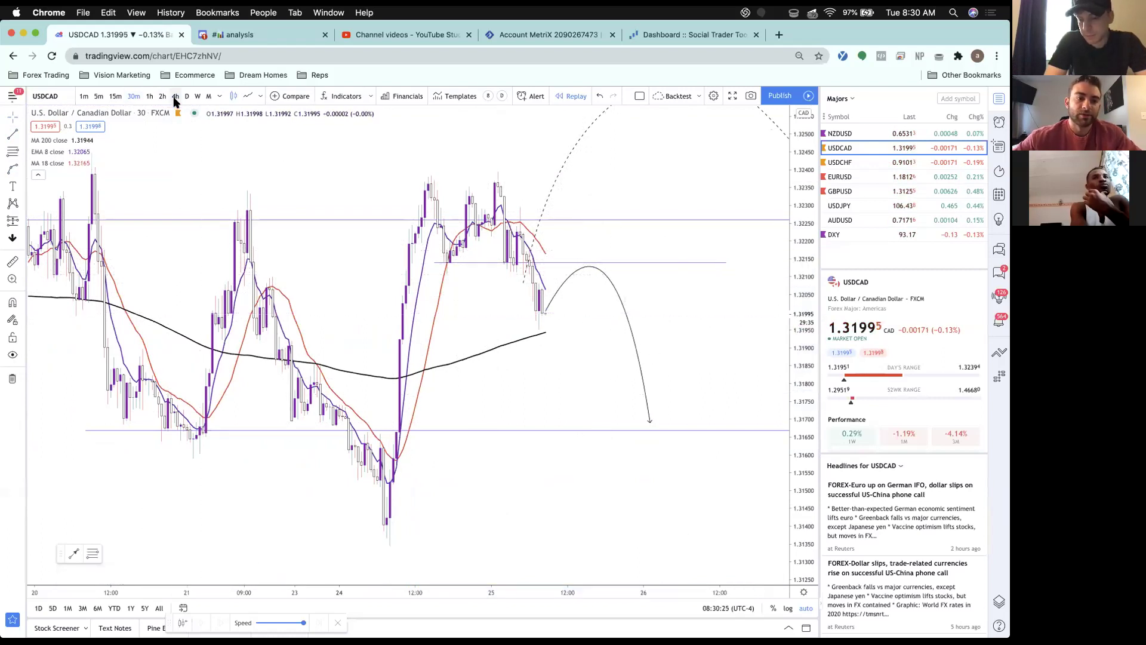
pyautogui.scroll(5, 418, 327)
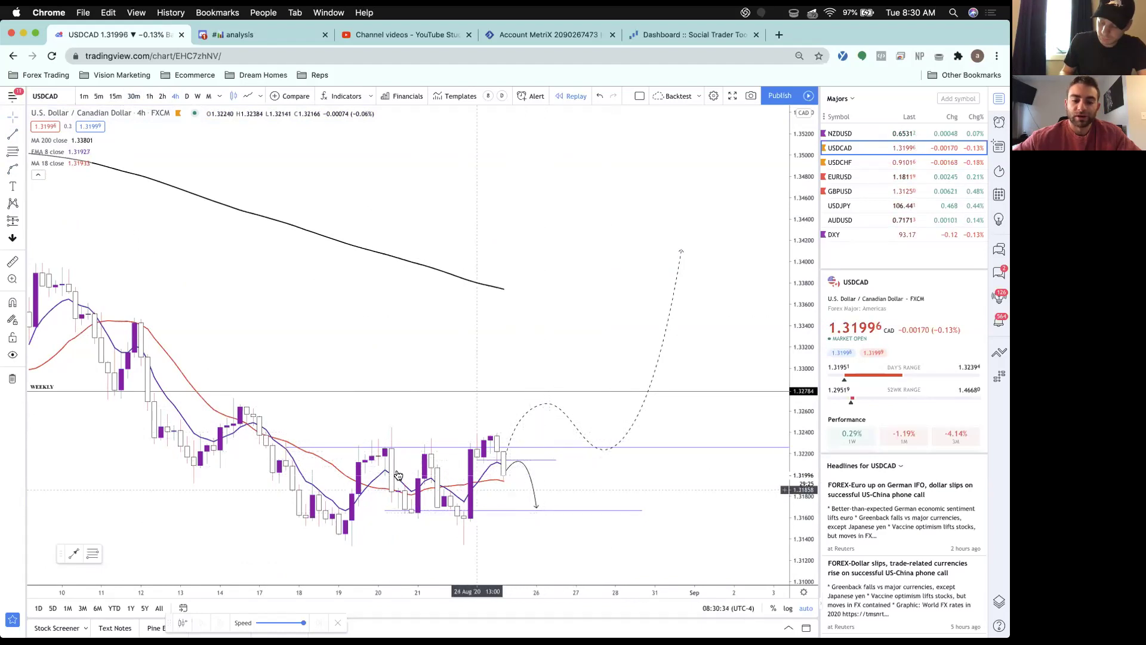
pyautogui.moveTo(385, 512); pyautogui.dragTo(349, 508)
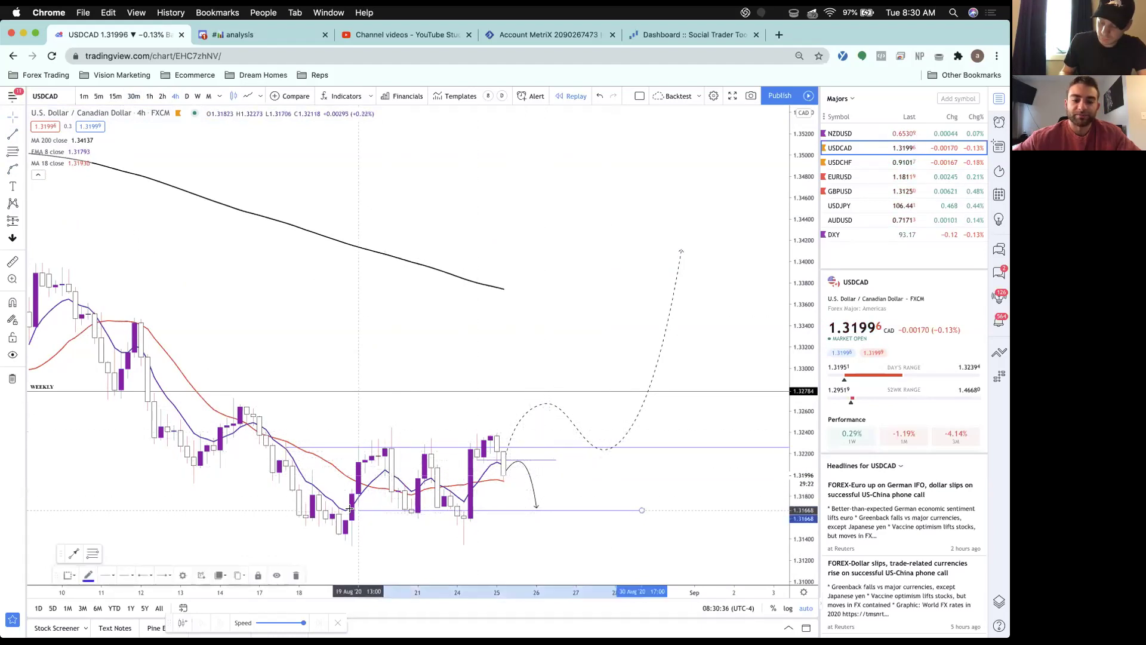
pyautogui.click(396, 512)
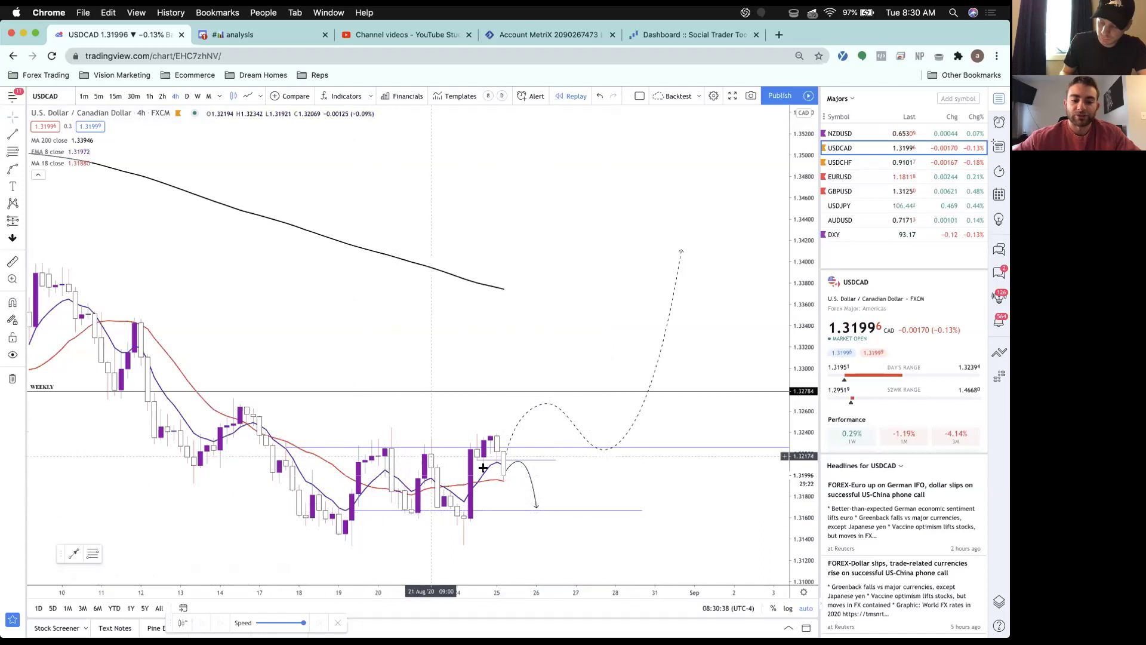
# Return to the 30-minute USDCAD chart and examine the latest candles with the projected downward curve.
pyautogui.click(135, 97)
pyautogui.hscroll(5, 417, 397)
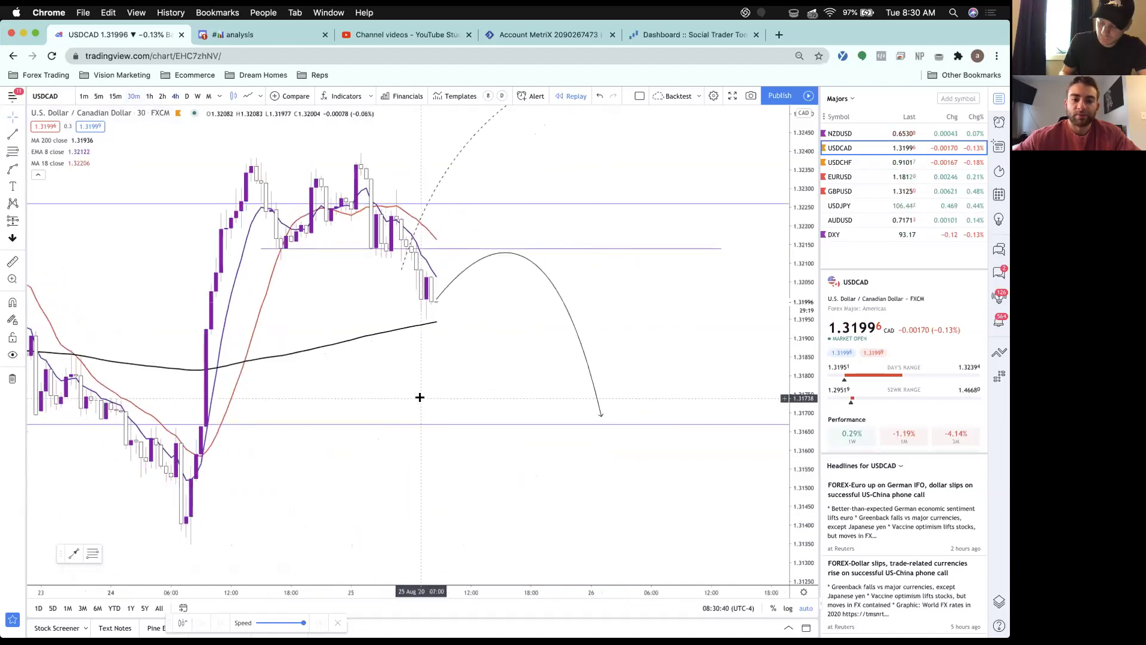
# Try a short position on the 30-minute USDCAD chart with entry at 1.32135, target at 1.31674 and stop at 1.32409.
pyautogui.click(21, 220)
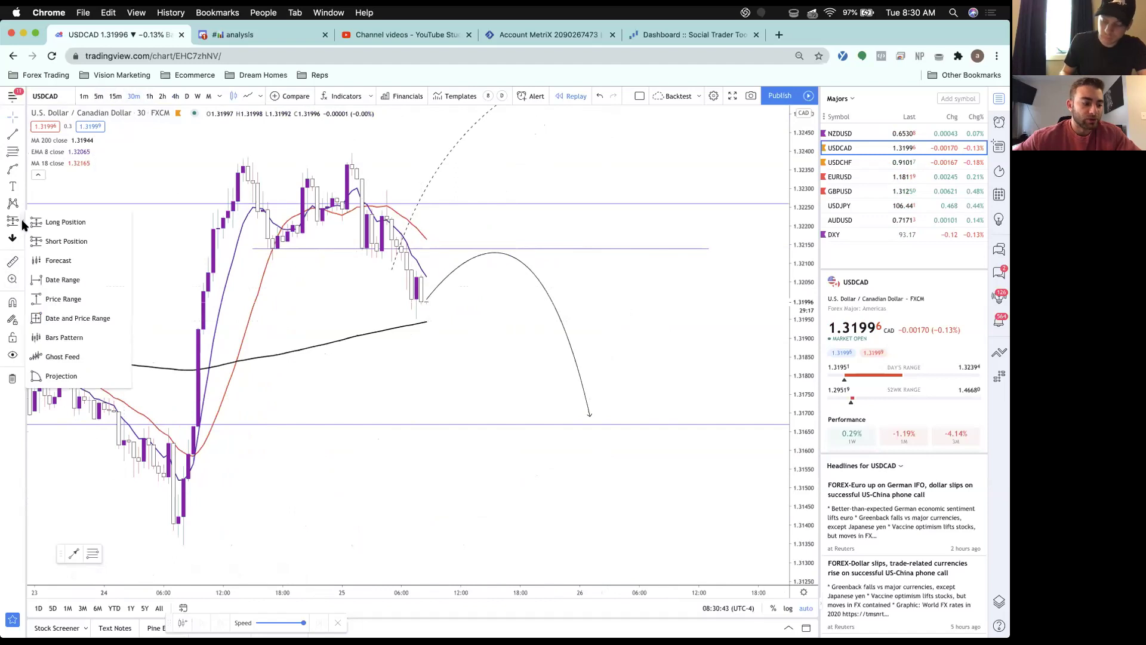
pyautogui.click(75, 241)
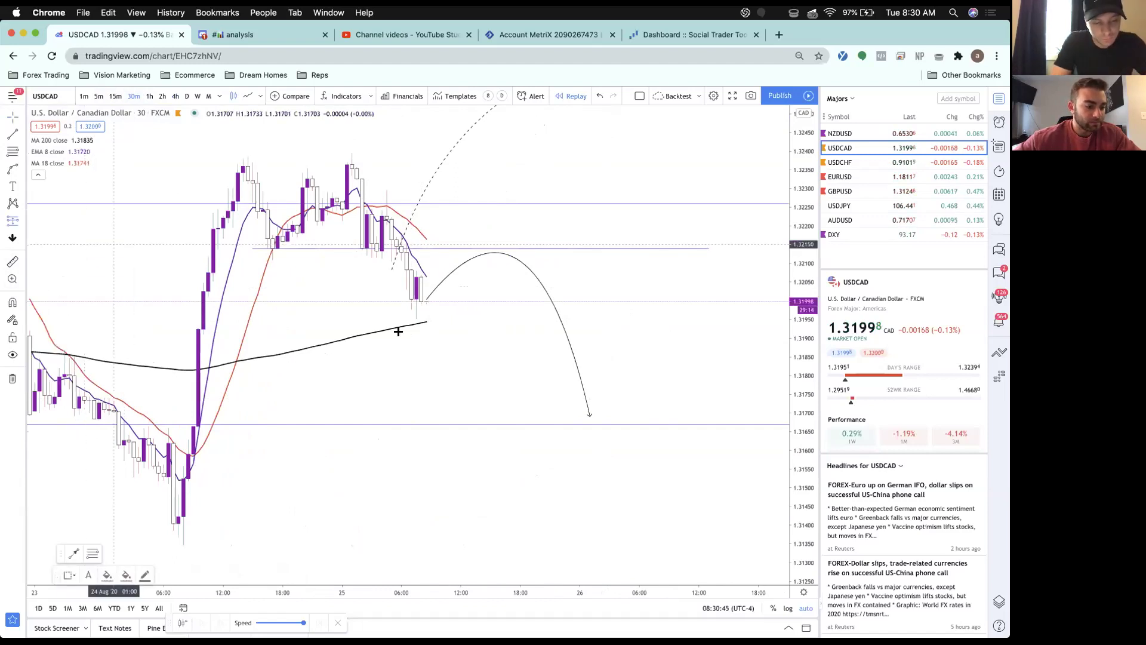
pyautogui.click(497, 249)
pyautogui.moveTo(495, 327); pyautogui.dragTo(488, 423)
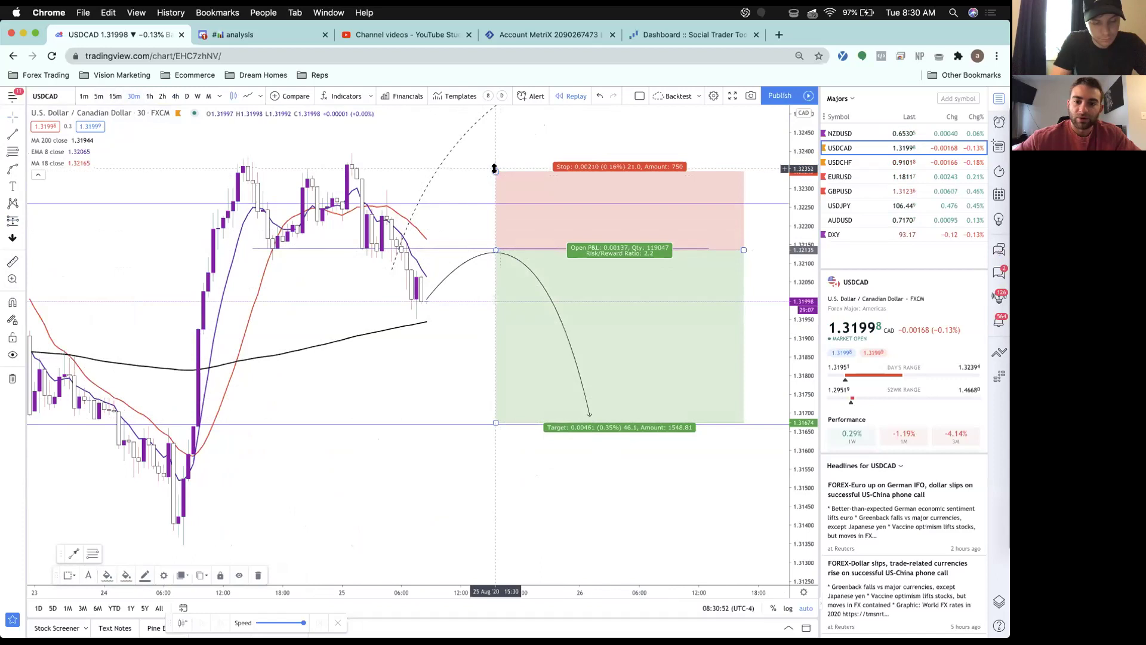
pyautogui.moveTo(494, 169); pyautogui.dragTo(494, 168)
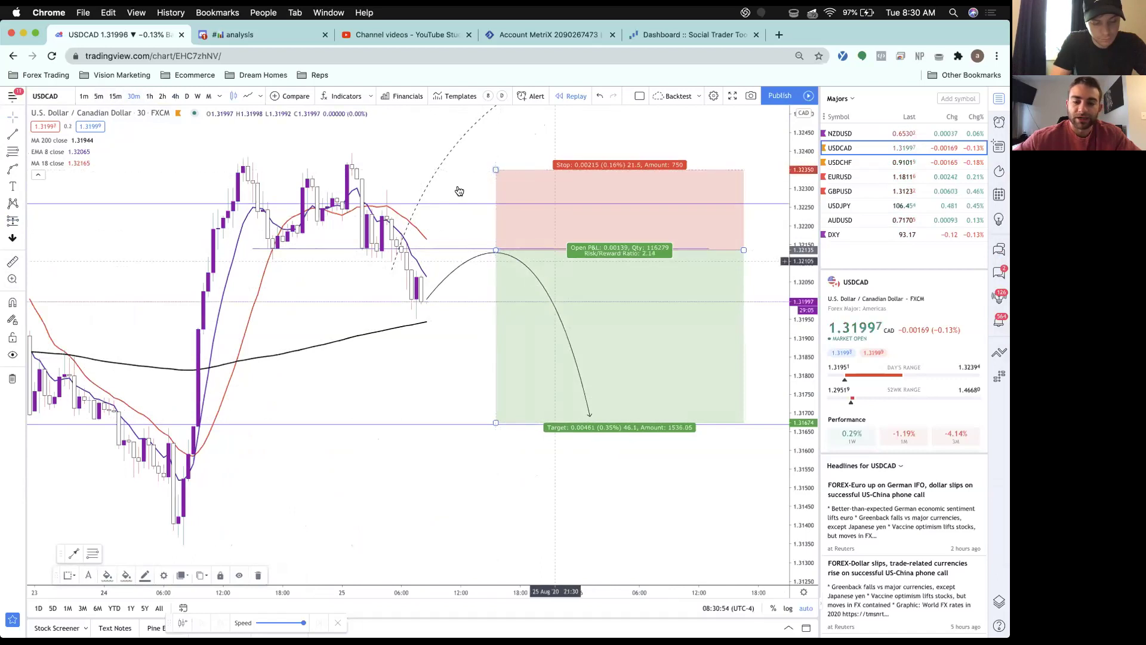
pyautogui.moveTo(493, 169); pyautogui.dragTo(497, 146)
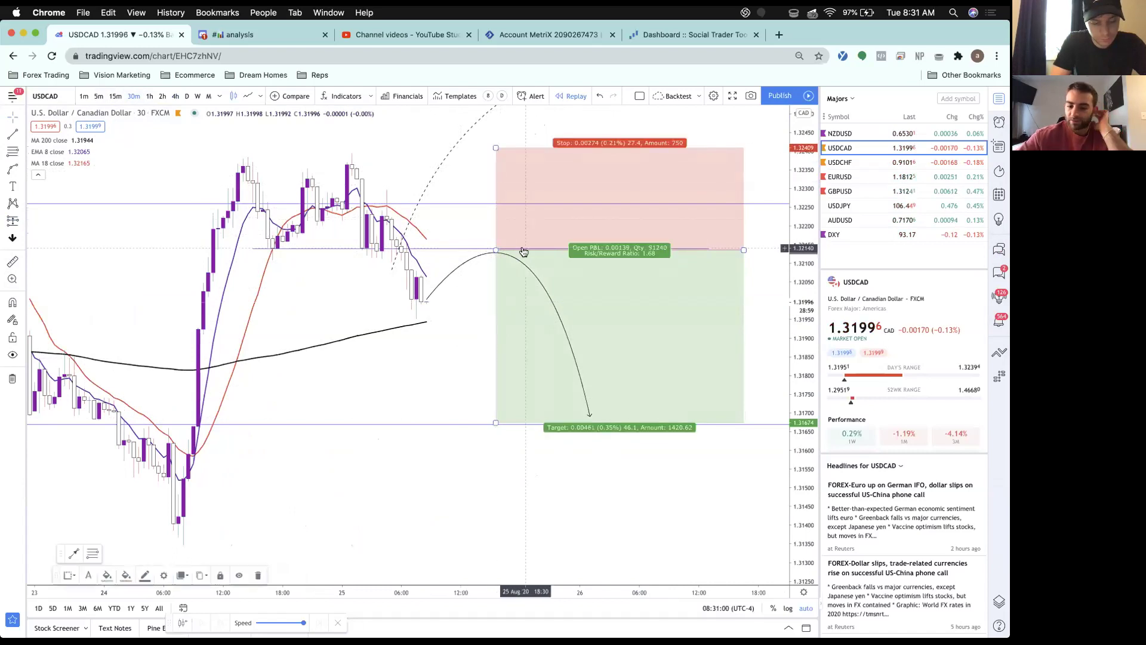
pyautogui.press('Delete')
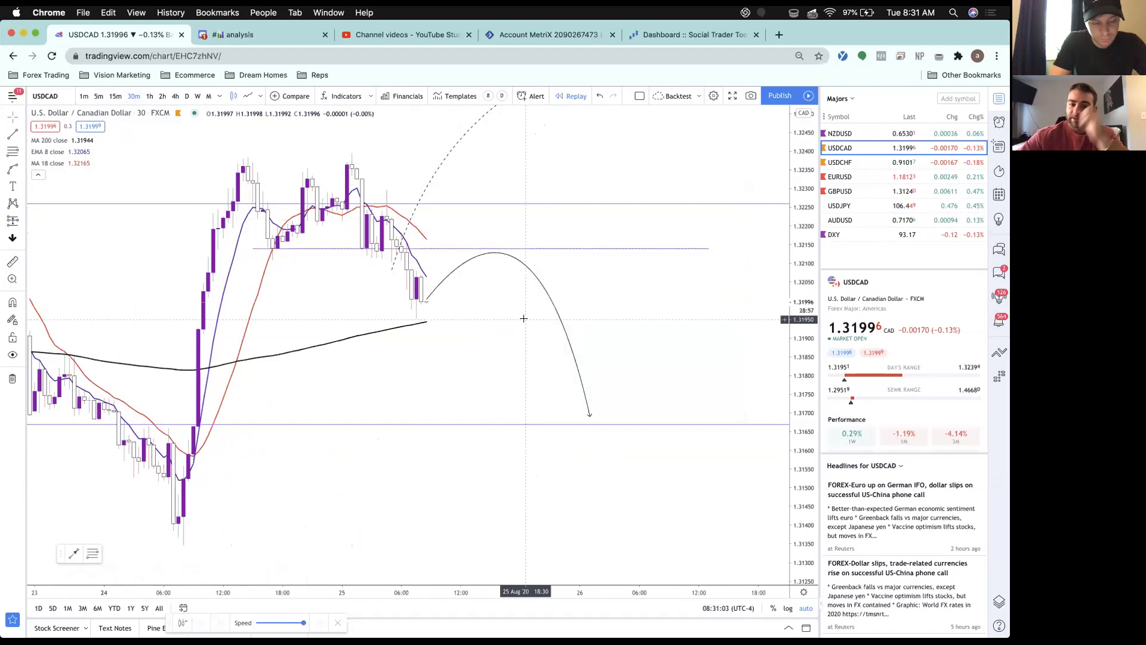
# Review the recent USDCAD price action and switch the chart to the 4-hour timeframe.
pyautogui.hscroll(-5, 478, 285)
pyautogui.hscroll(-5, 479, 284)
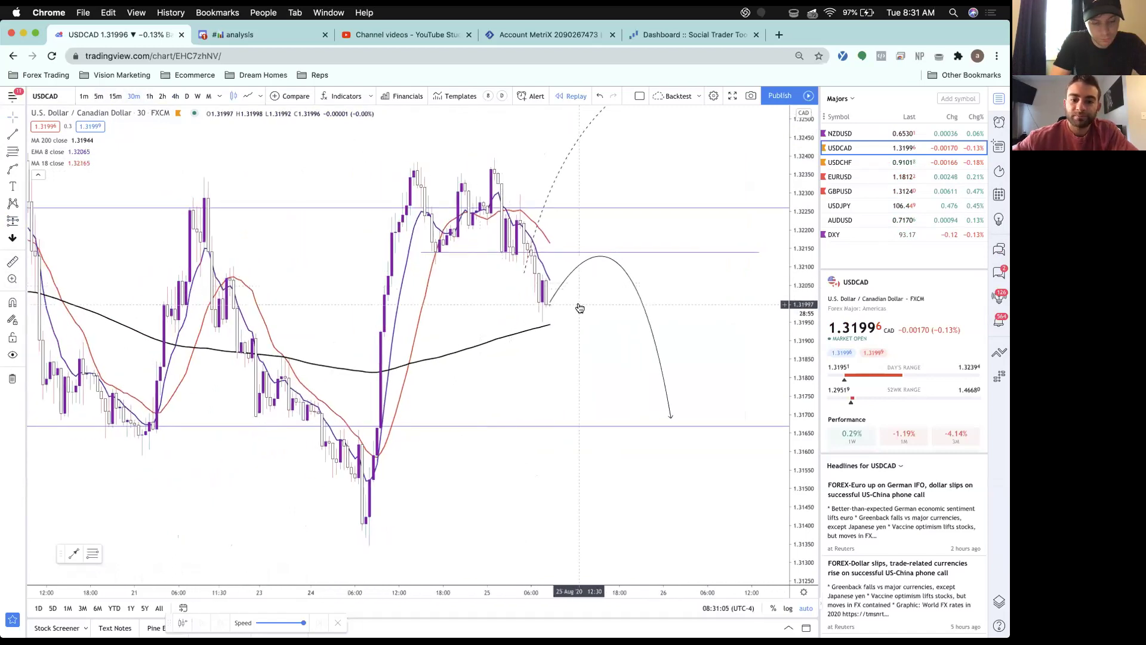
pyautogui.click(174, 96)
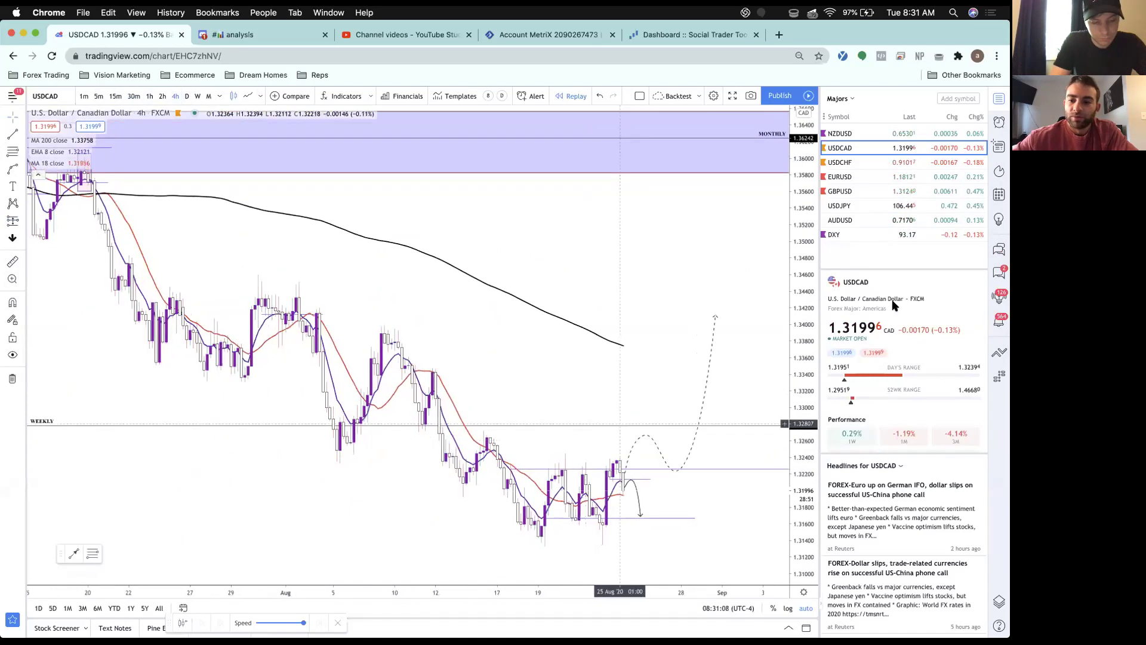
# Open the DXY chart from the watchlist and compare its daily and 4-hour timeframes.
pyautogui.click(862, 233)
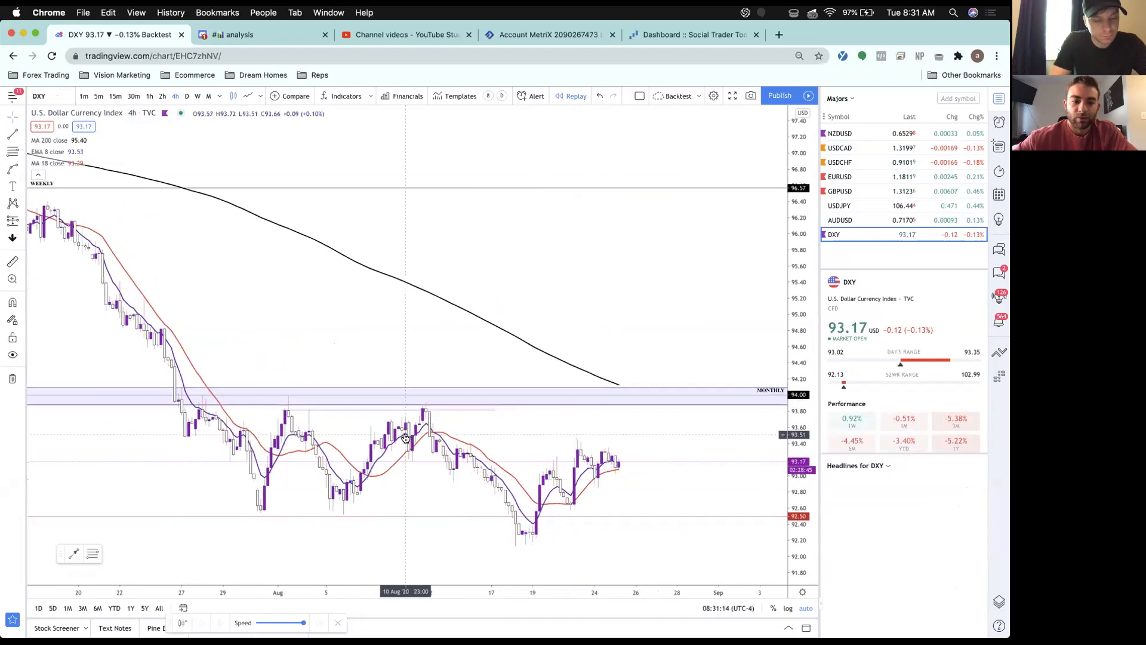
pyautogui.click(185, 96)
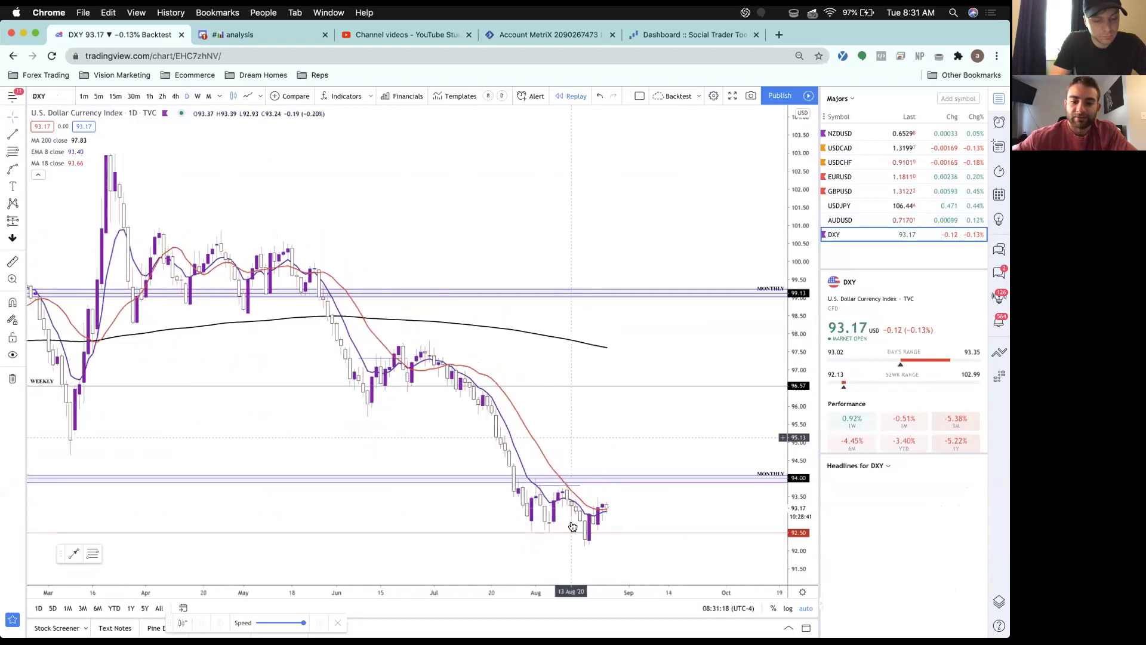
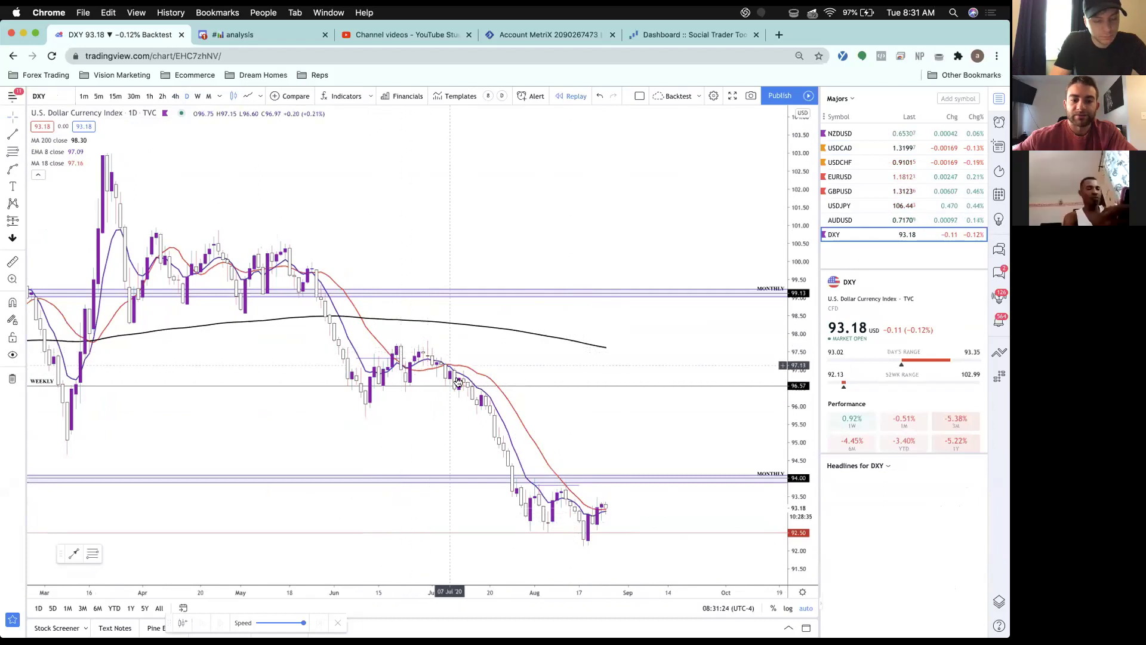
pyautogui.click(175, 96)
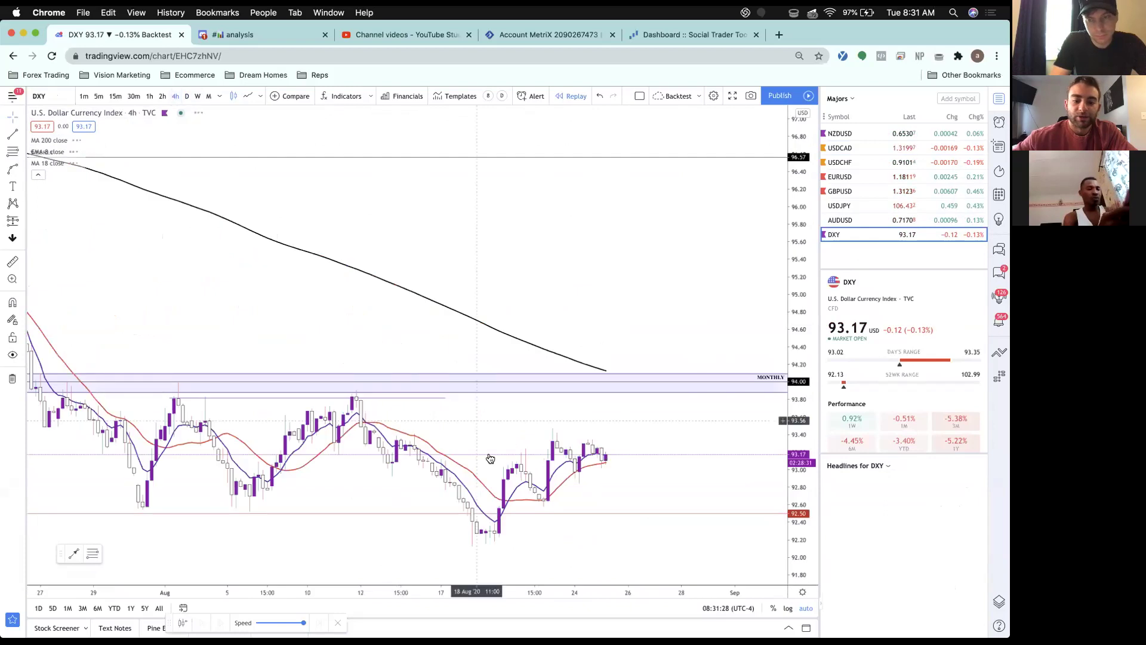
# Extend the horizontal line at 93.81 below the monthly zone on the 4-hour DXY chart to about 1 September.
pyautogui.click(484, 406)
pyautogui.moveTo(484, 405); pyautogui.dragTo(767, 507)
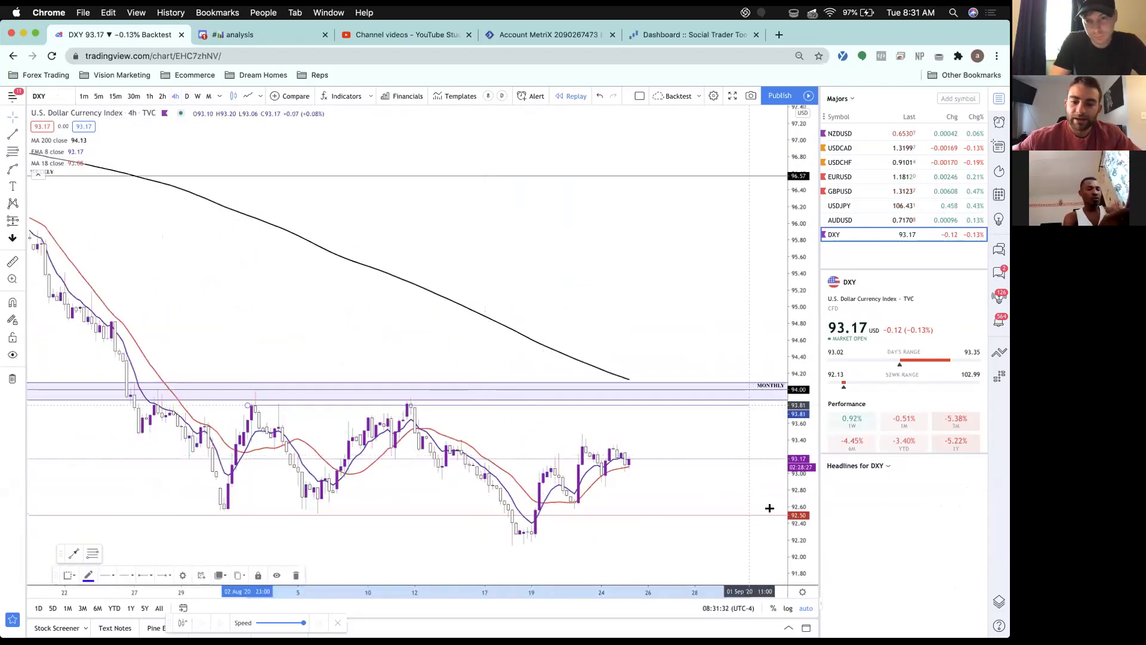
pyautogui.click(620, 471)
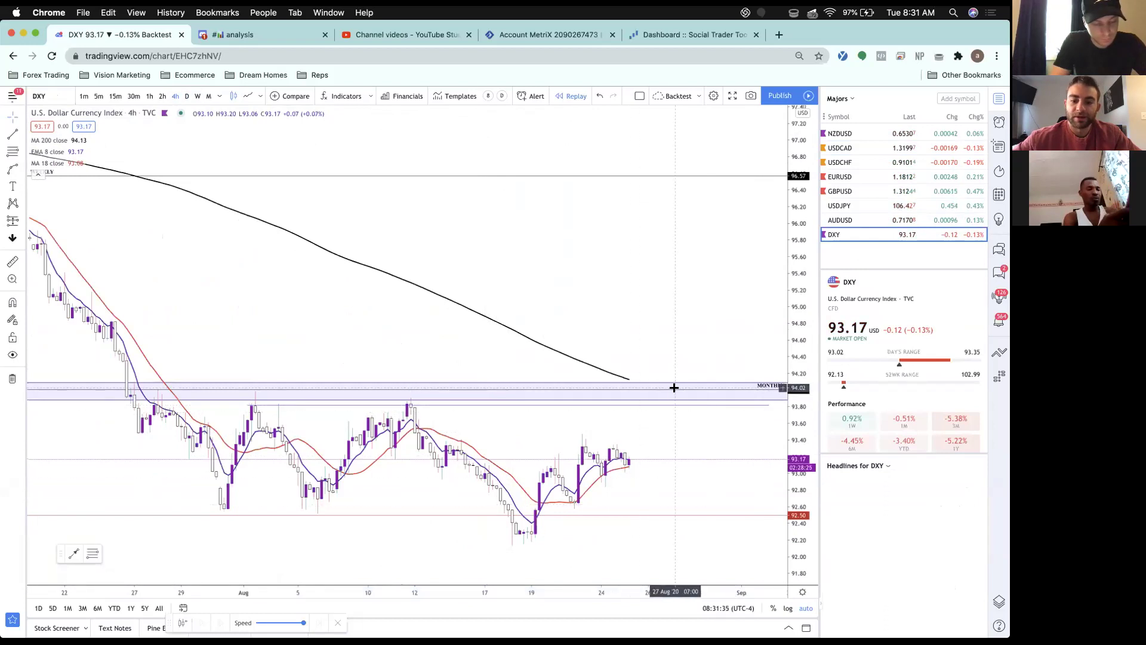
# Check the DXY structure against the extended line on the daily and 4-hour timeframes and return to USDCAD.
pyautogui.hscroll(2, 674, 388)
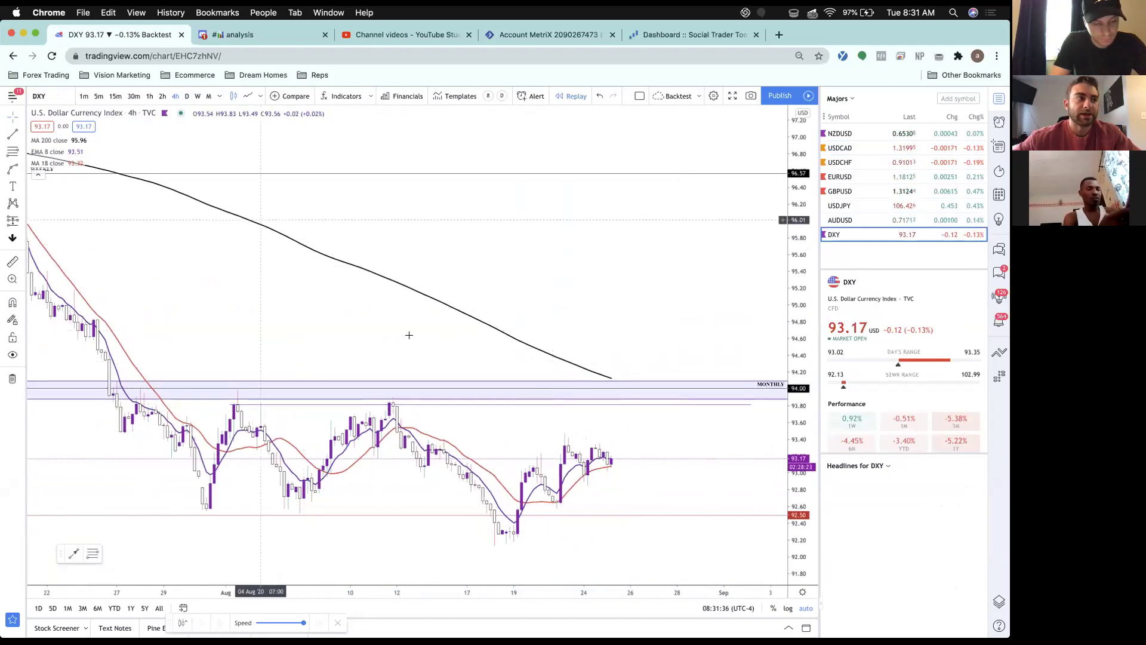
pyautogui.click(187, 96)
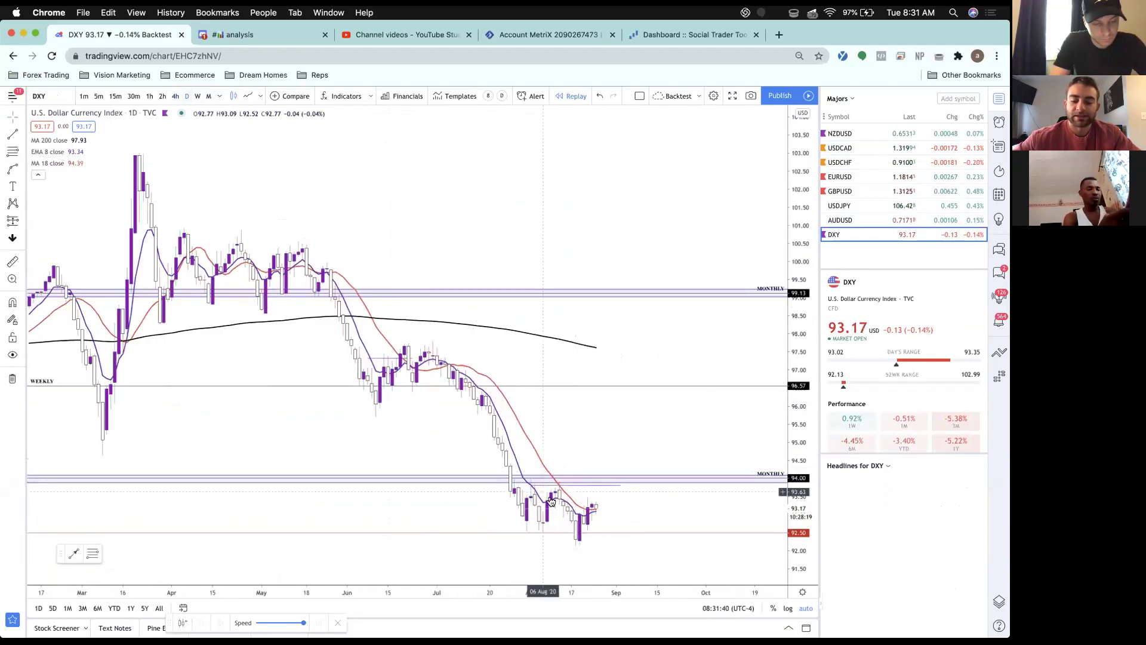
pyautogui.click(174, 95)
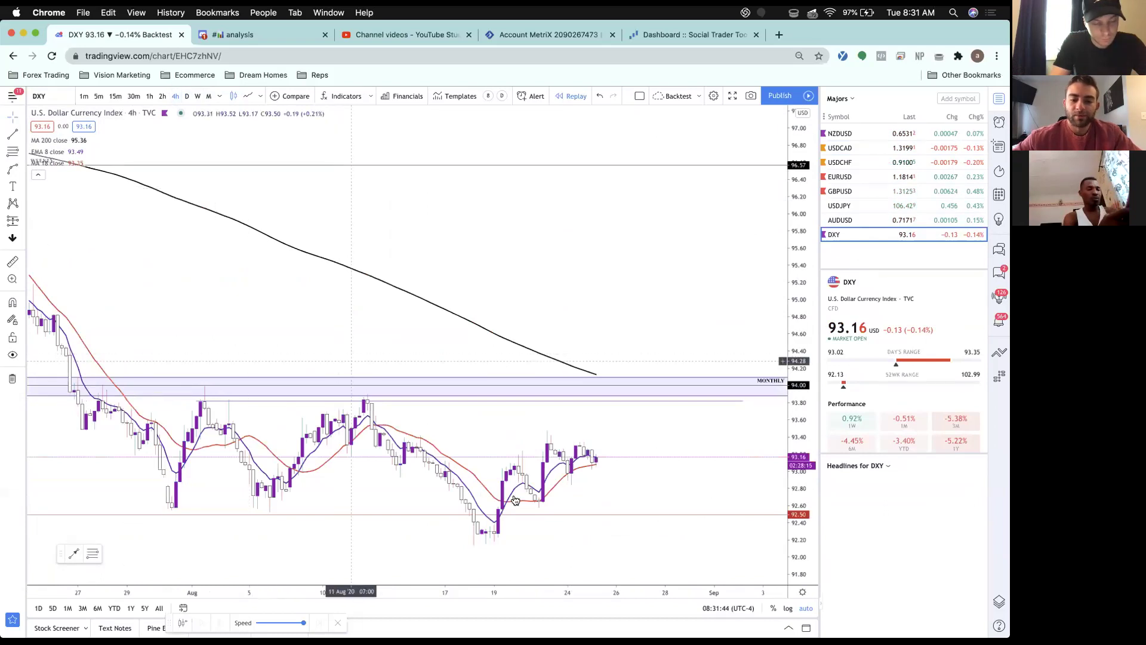
pyautogui.moveTo(520, 500); pyautogui.dragTo(594, 483)
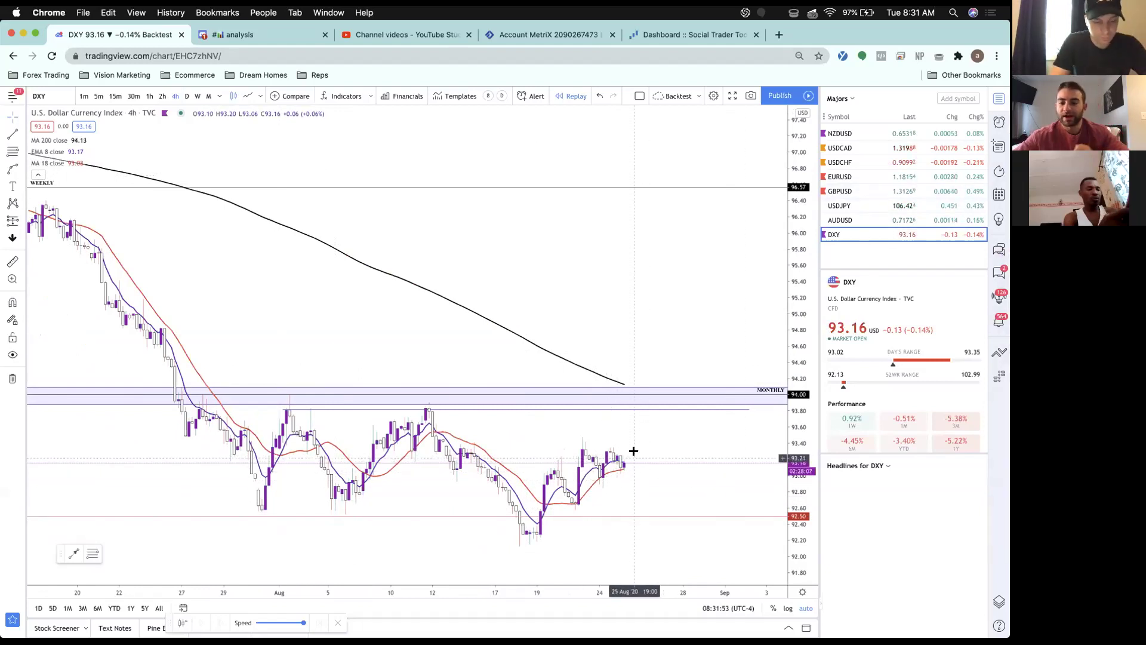
pyautogui.click(855, 147)
pyautogui.click(650, 505)
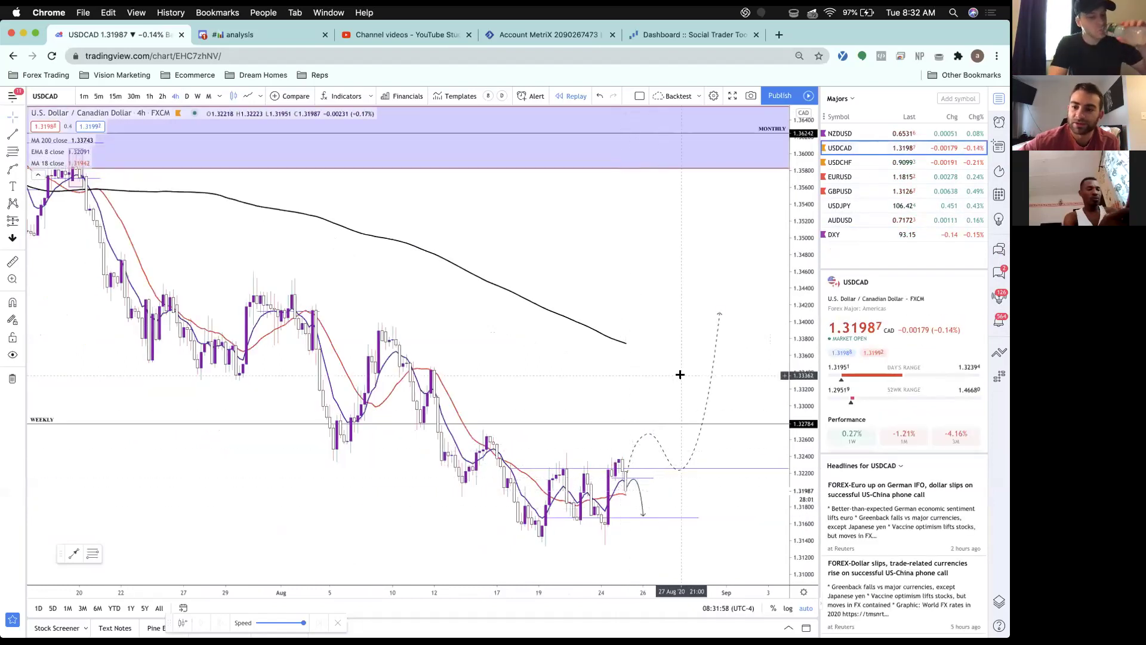
# Open USDCHF on the weekly timeframe and delete both the solid and the dashed projection curves.
pyautogui.click(861, 163)
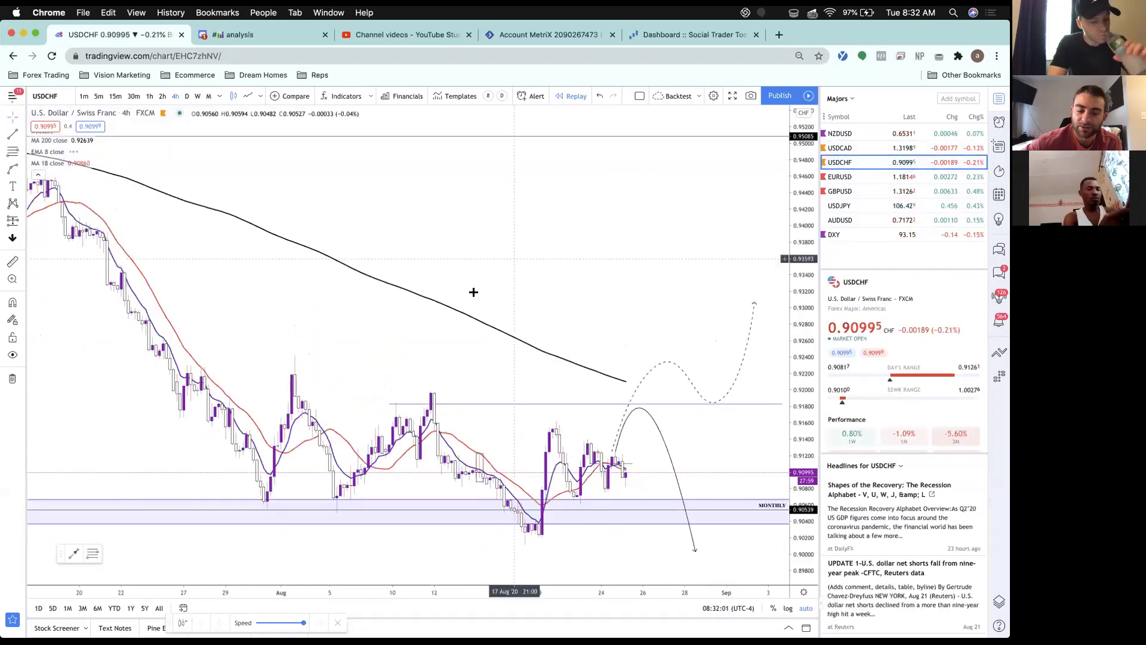
pyautogui.click(198, 96)
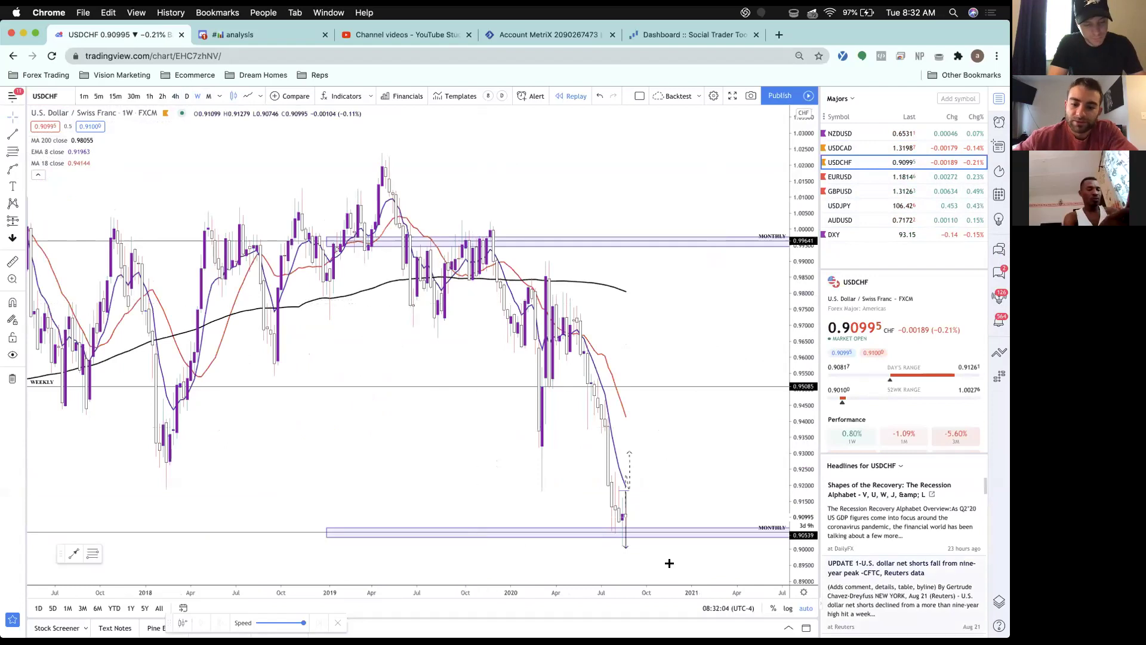
pyautogui.scroll(5, 661, 518)
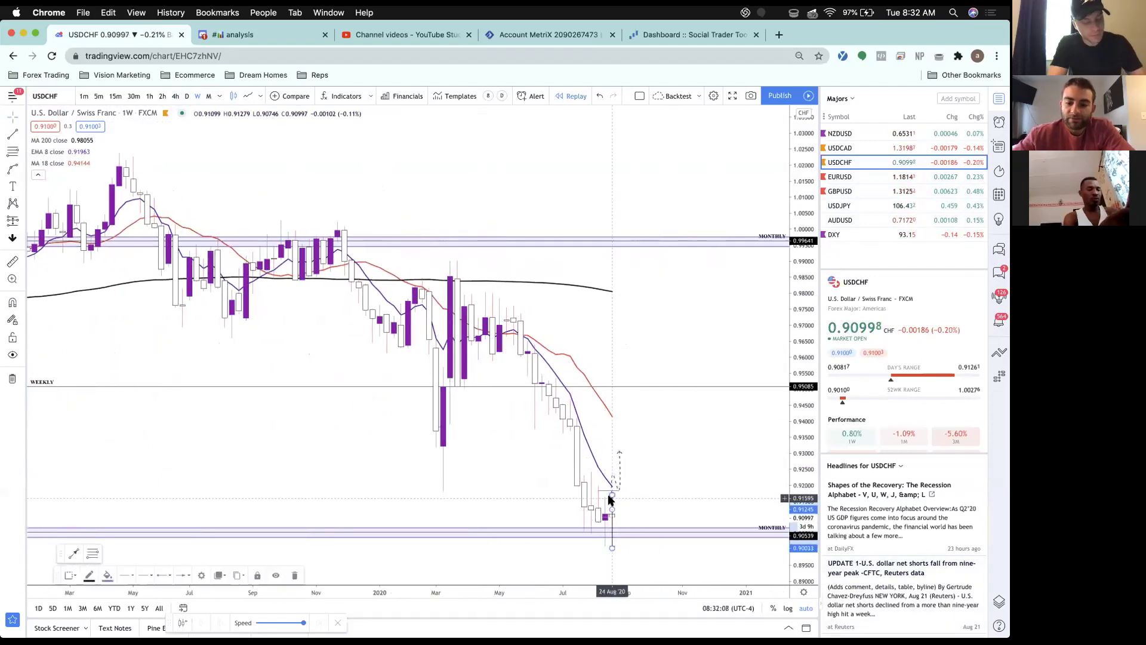
pyautogui.click(613, 478)
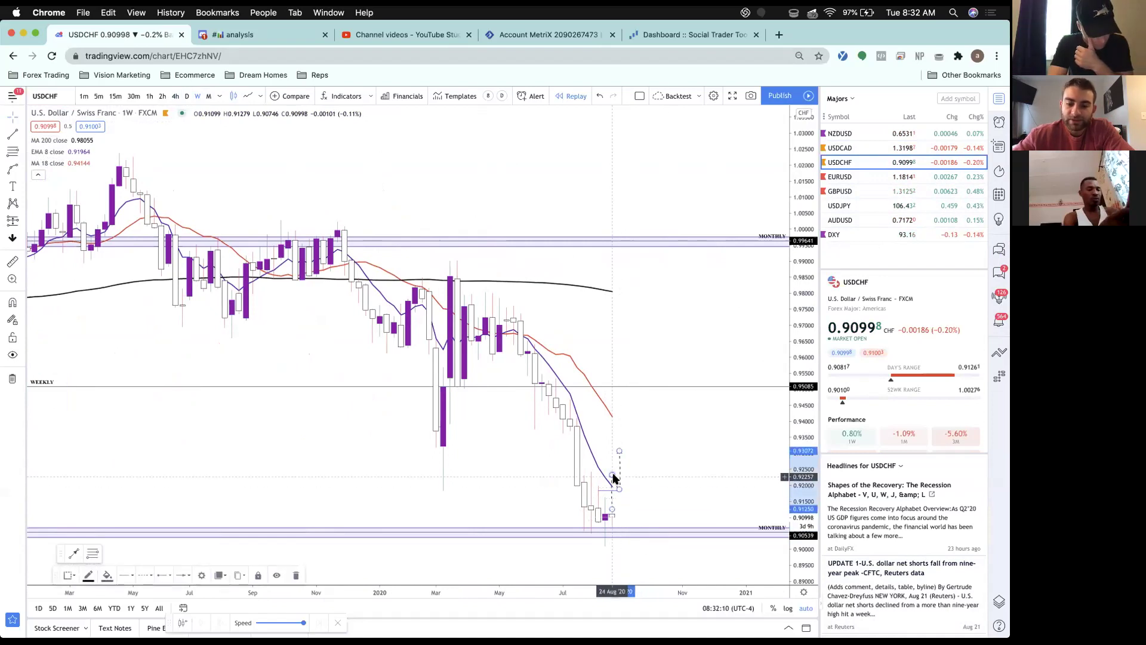
pyautogui.press('Delete')
# Examine the latest weekly USDCHF candles around the lower monthly zone.
pyautogui.scroll(4, 643, 489)
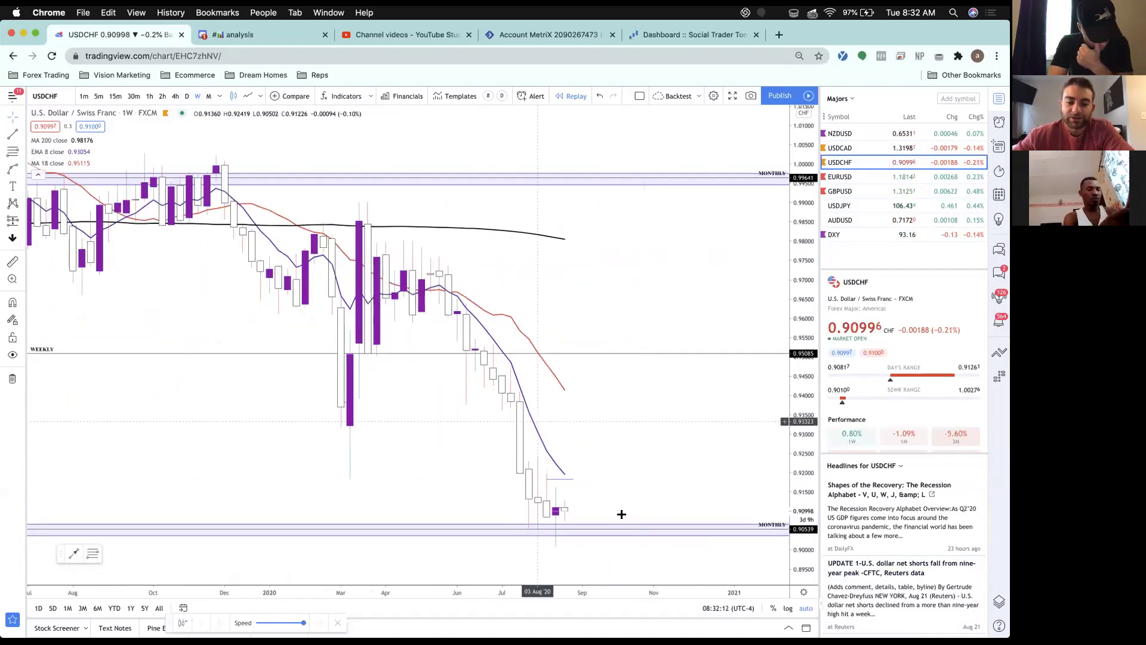
pyautogui.scroll(-3, 541, 491)
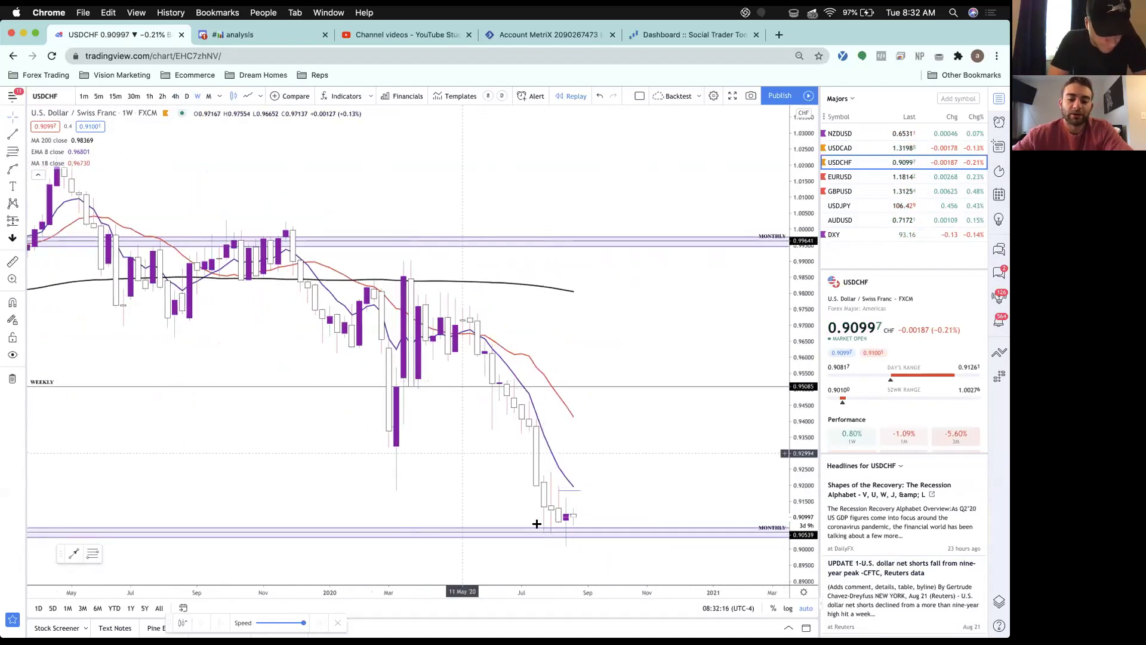
pyautogui.scroll(2, 535, 519)
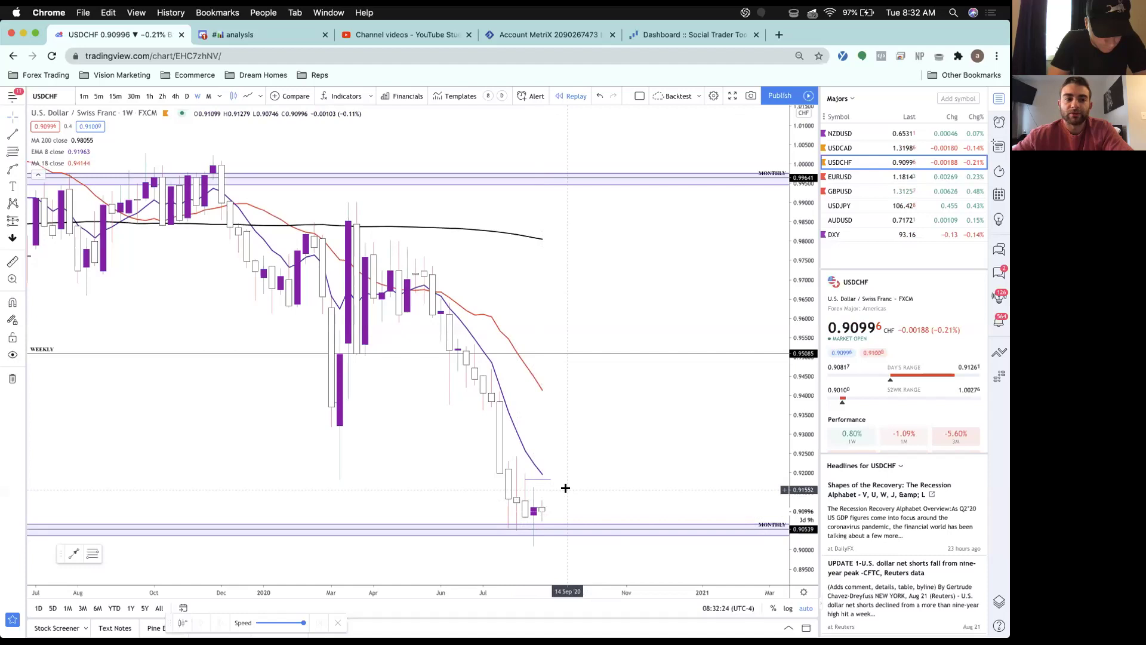
pyautogui.scroll(1, 565, 488)
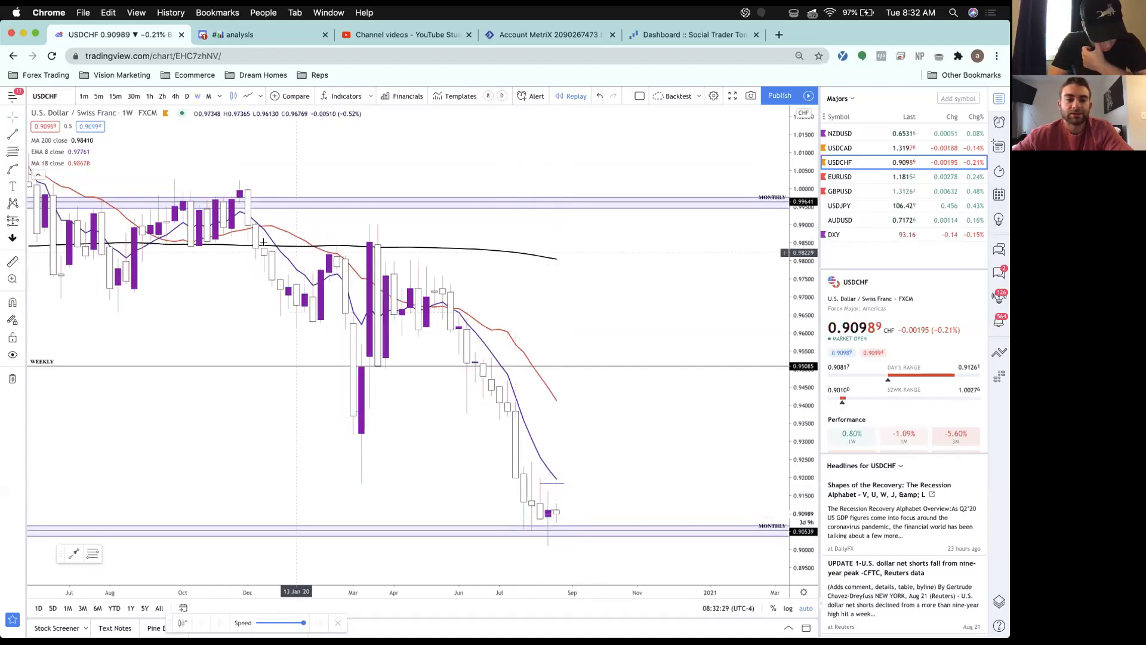
# Switch USDCHF to the daily timeframe and examine the July and August candles above the monthly zone.
pyautogui.click(187, 96)
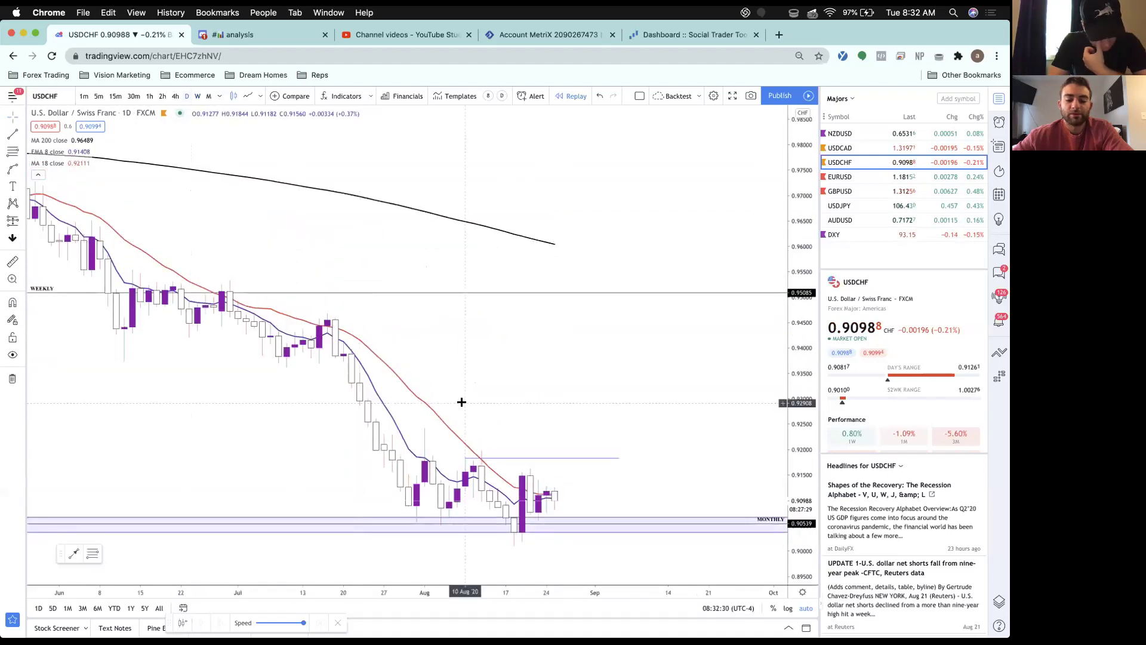
pyautogui.scroll(2, 461, 402)
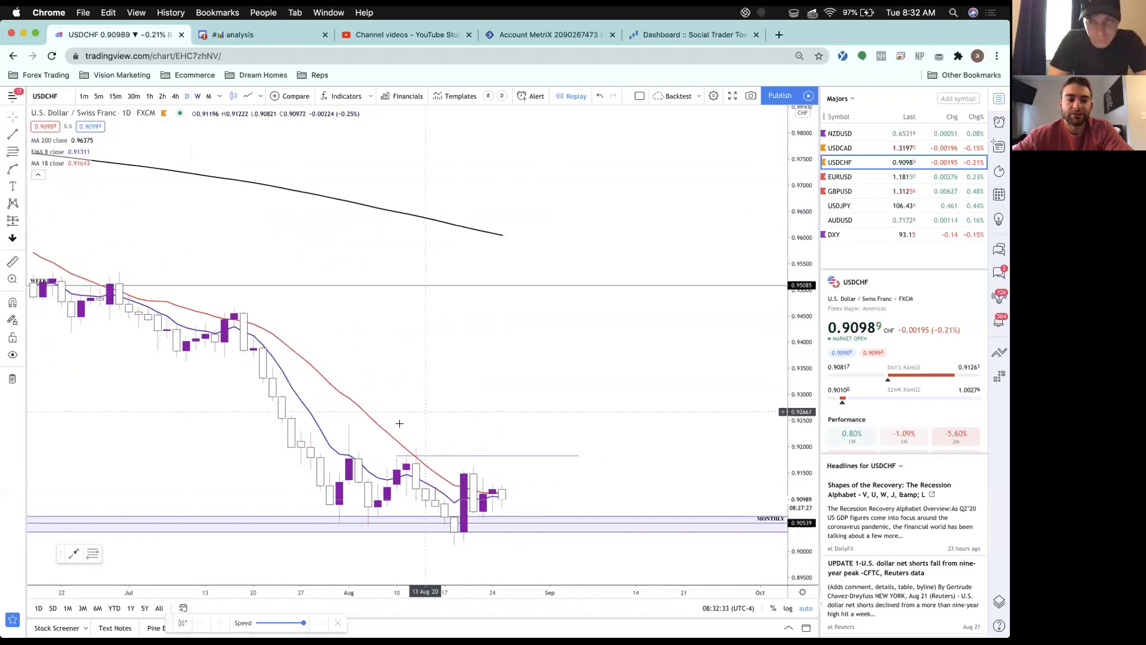
pyautogui.hscroll(-5, 374, 335)
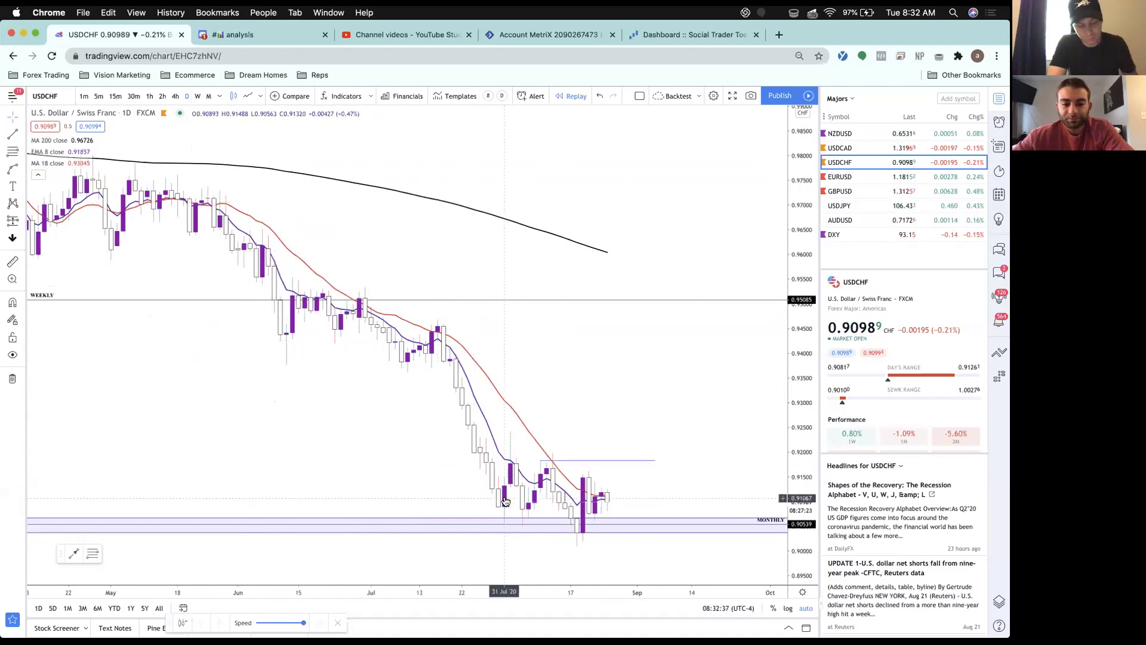
pyautogui.hscroll(-2, 274, 233)
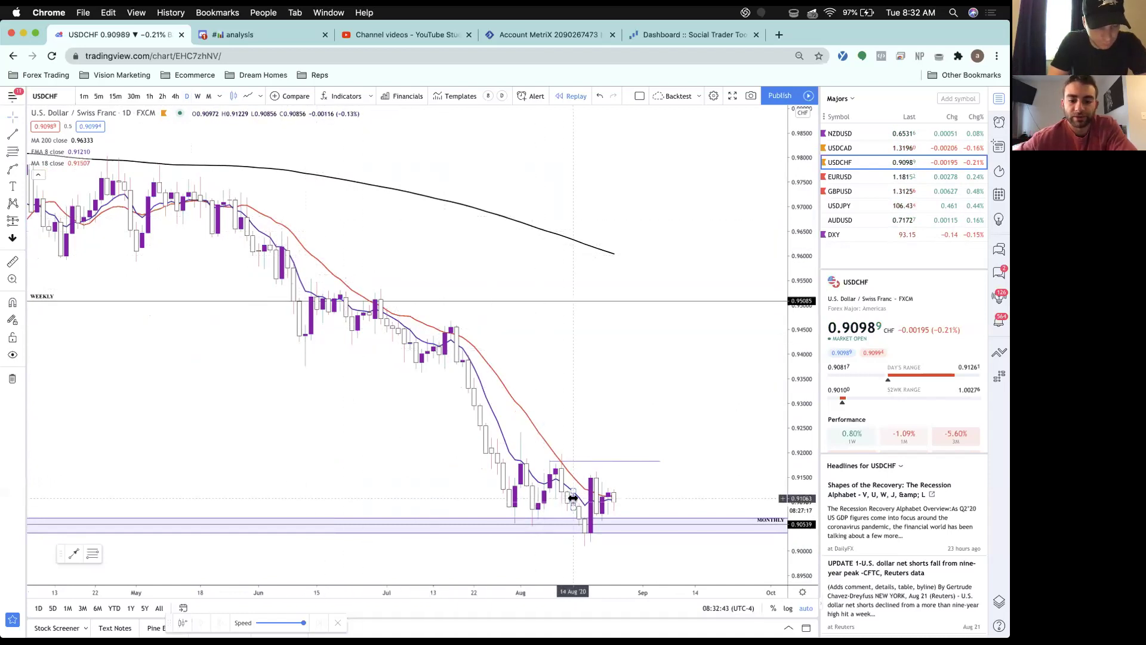
pyautogui.scroll(2, 573, 498)
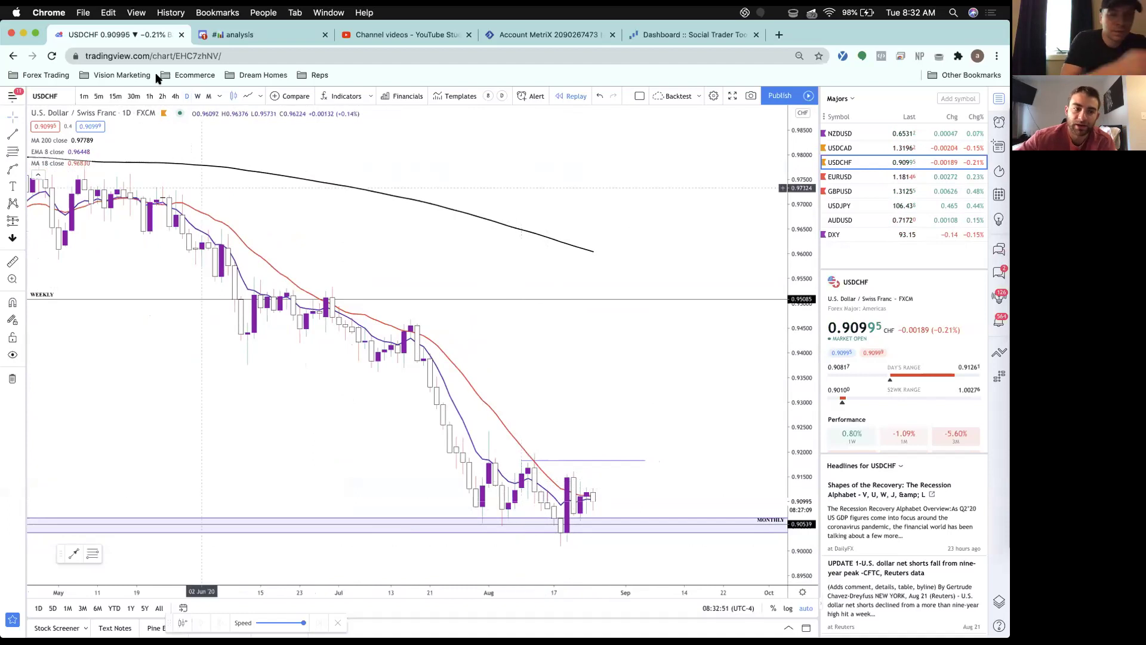
# Switch USDCHF to the 4-hour timeframe and examine the August swings between the monthly zone and the horizontal line above.
pyautogui.scroll(-5, 488, 340)
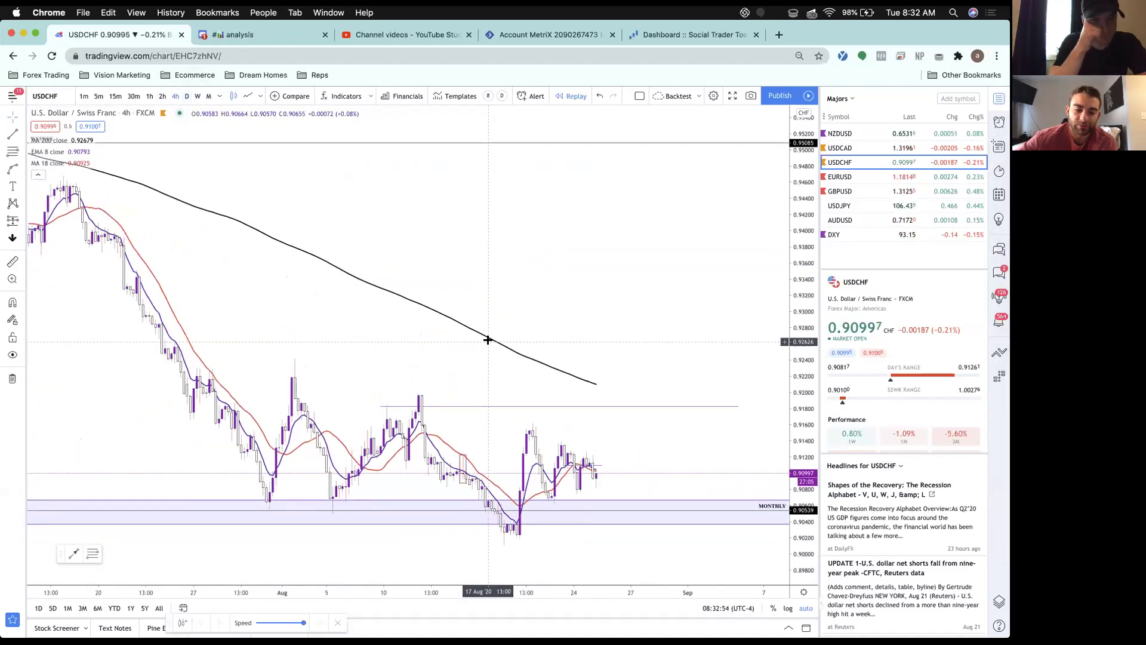
pyautogui.scroll(-3, 488, 340)
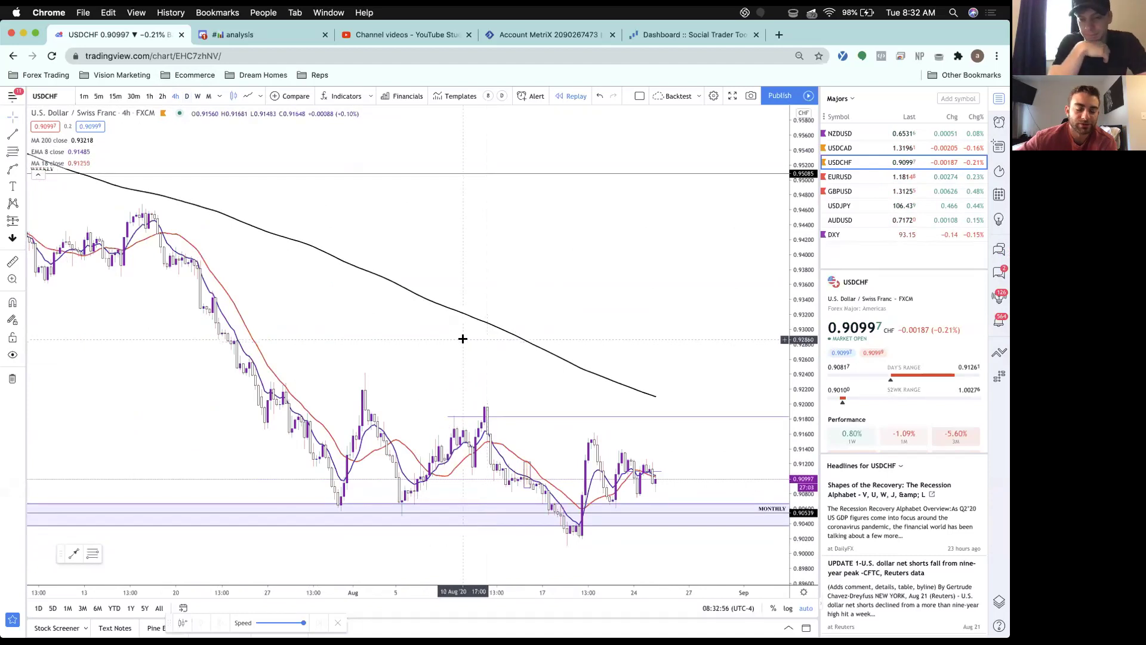
pyautogui.hscroll(5, 462, 337)
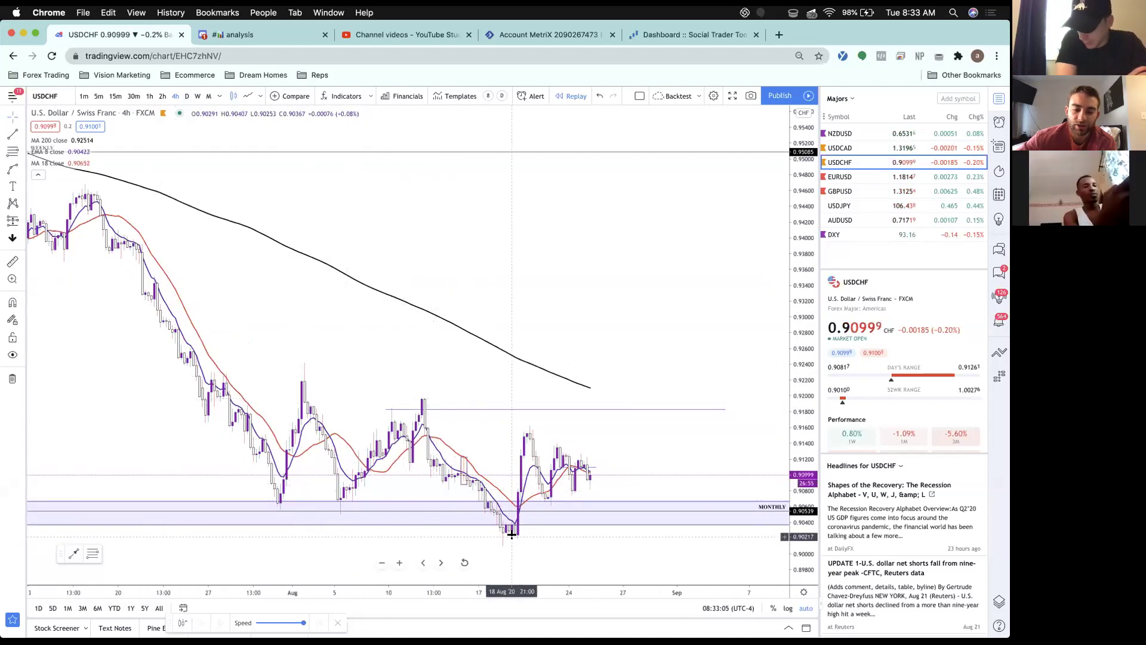
# Lower the 4-hour horizontal line to about 0.9126 and shorten both ends so it starts at the 19 August rally.
pyautogui.scroll(3, 545, 435)
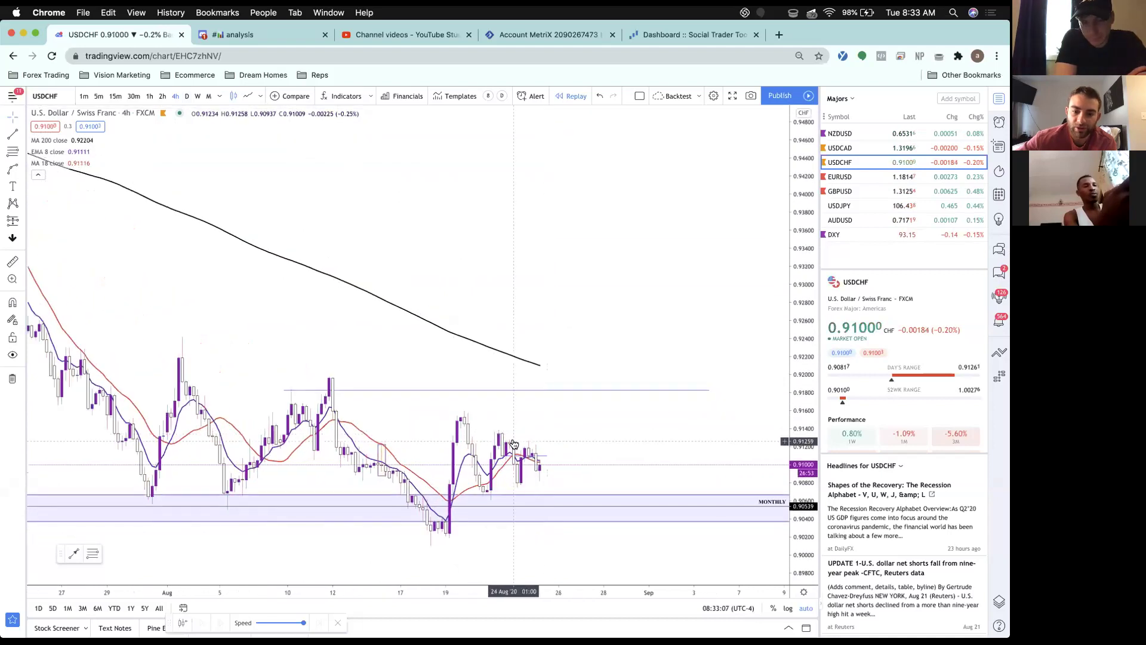
pyautogui.moveTo(524, 395)
pyautogui.mouseDown()
pyautogui.moveTo(617, 453)
pyautogui.moveTo(628, 441)
pyautogui.mouseUp()
pyautogui.click(583, 414)
pyautogui.hscroll(5, 584, 414)
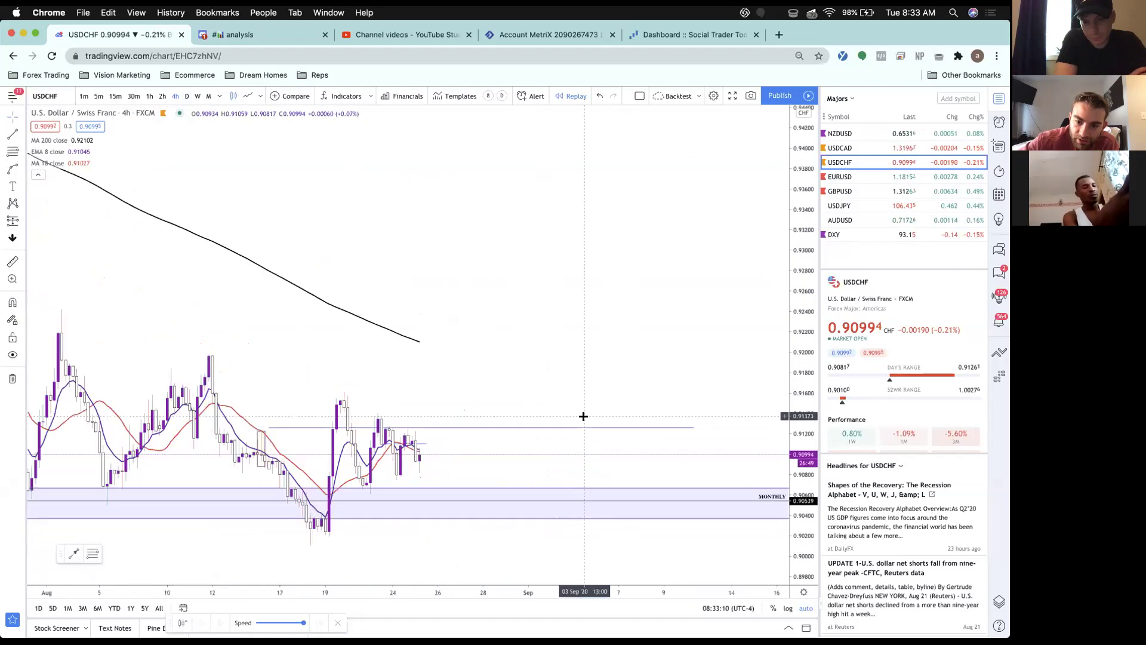
pyautogui.moveTo(687, 428)
pyautogui.mouseDown()
pyautogui.moveTo(539, 437)
pyautogui.moveTo(541, 428)
pyautogui.mouseUp()
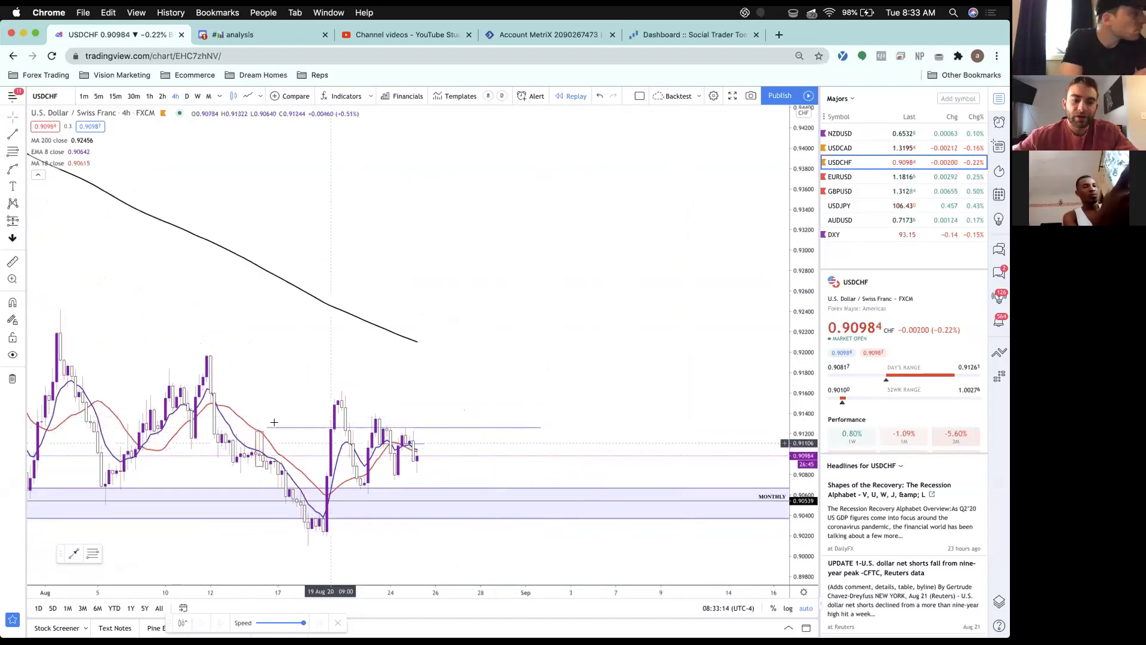
pyautogui.click(370, 405)
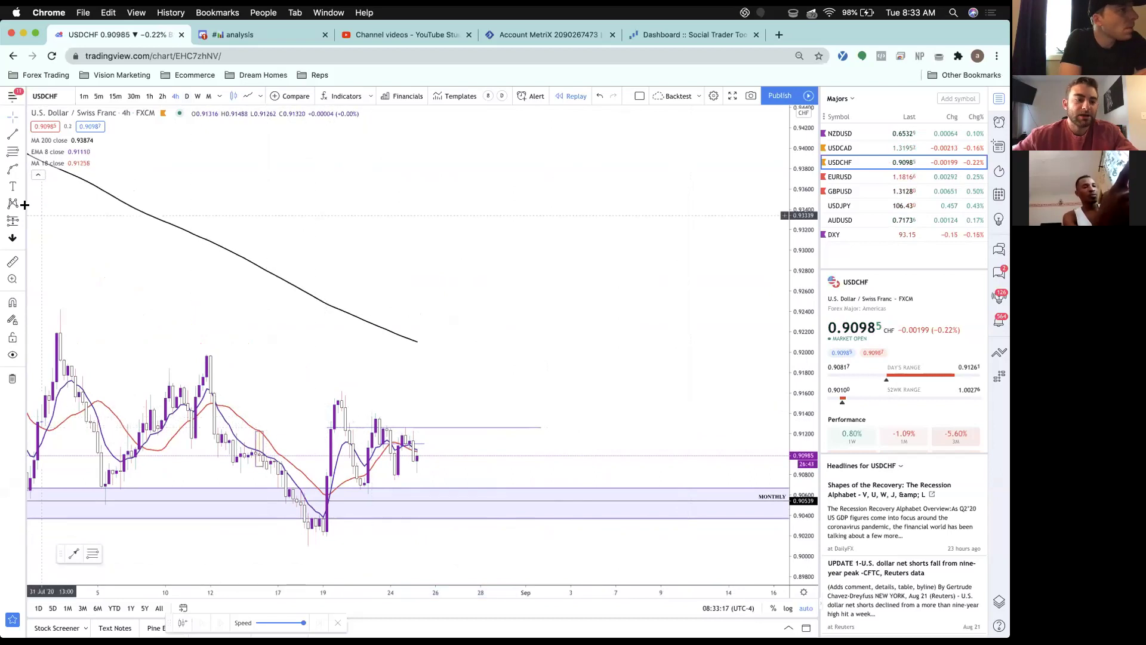
# Draw a dashed double curve from about 0.9102 up past the horizontal line, back down to retest it, and up to about 0.924.
pyautogui.click(24, 171)
pyautogui.click(60, 291)
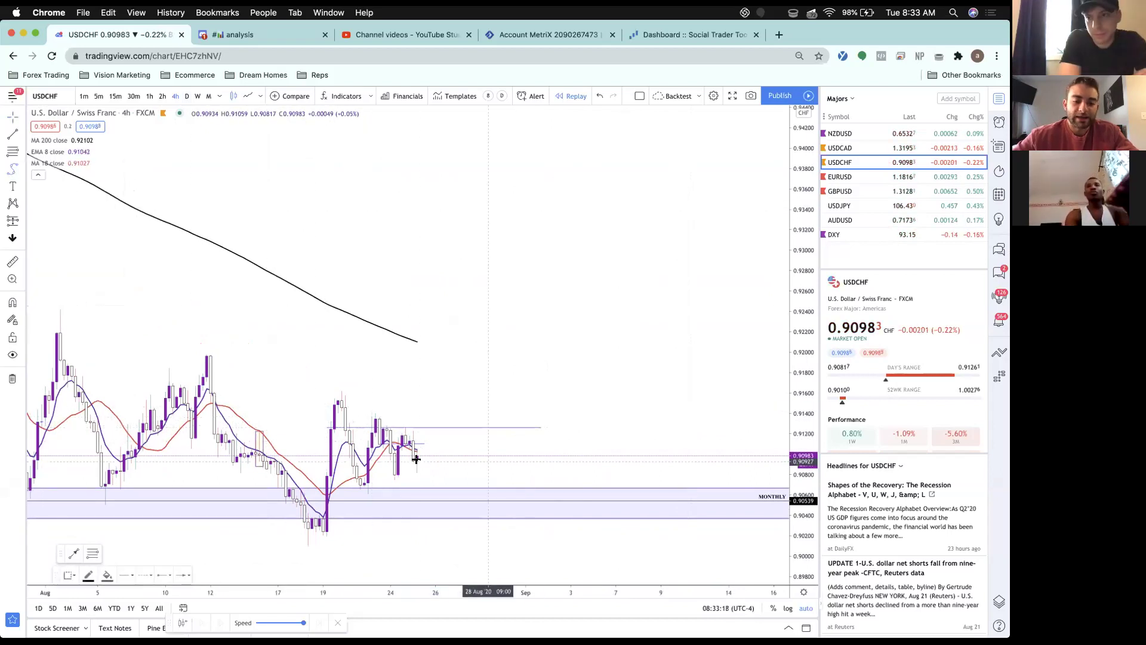
pyautogui.click(422, 451)
pyautogui.click(522, 309)
pyautogui.click(341, 302)
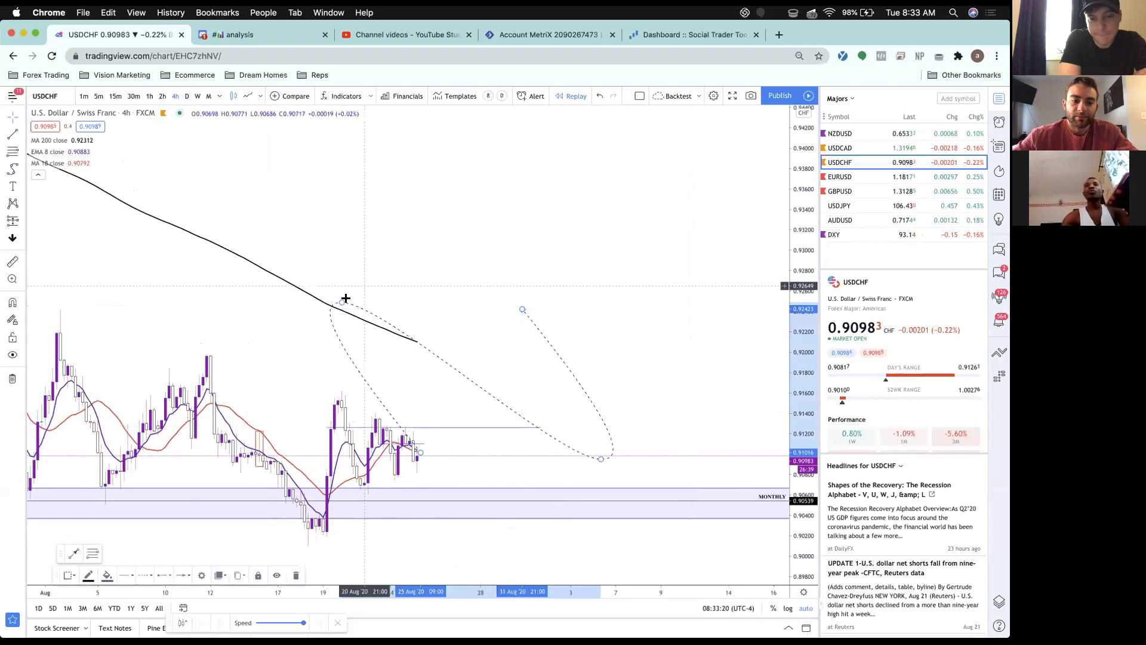
pyautogui.click(480, 372)
pyautogui.moveTo(505, 415); pyautogui.dragTo(506, 424)
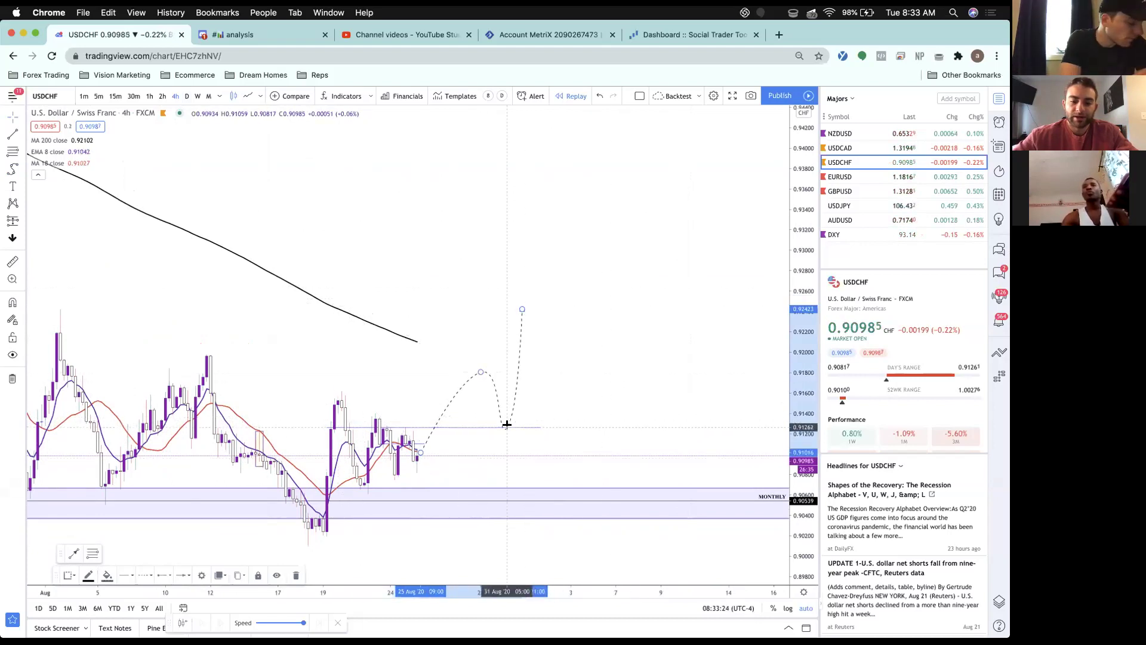
pyautogui.moveTo(478, 373); pyautogui.dragTo(453, 384)
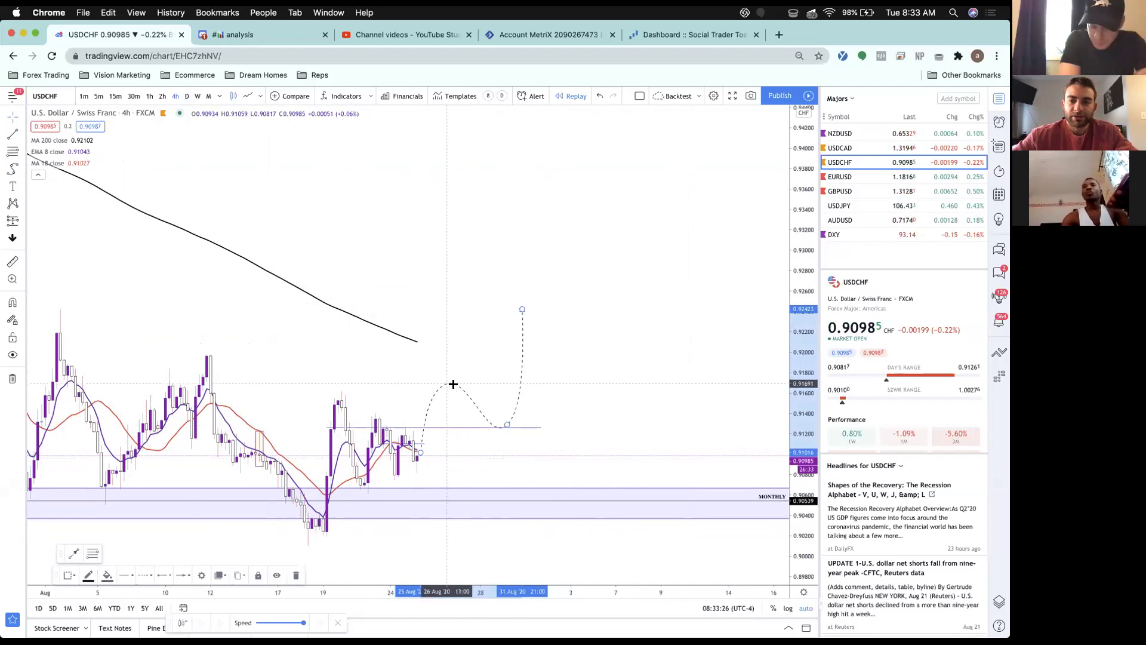
pyautogui.click(526, 324)
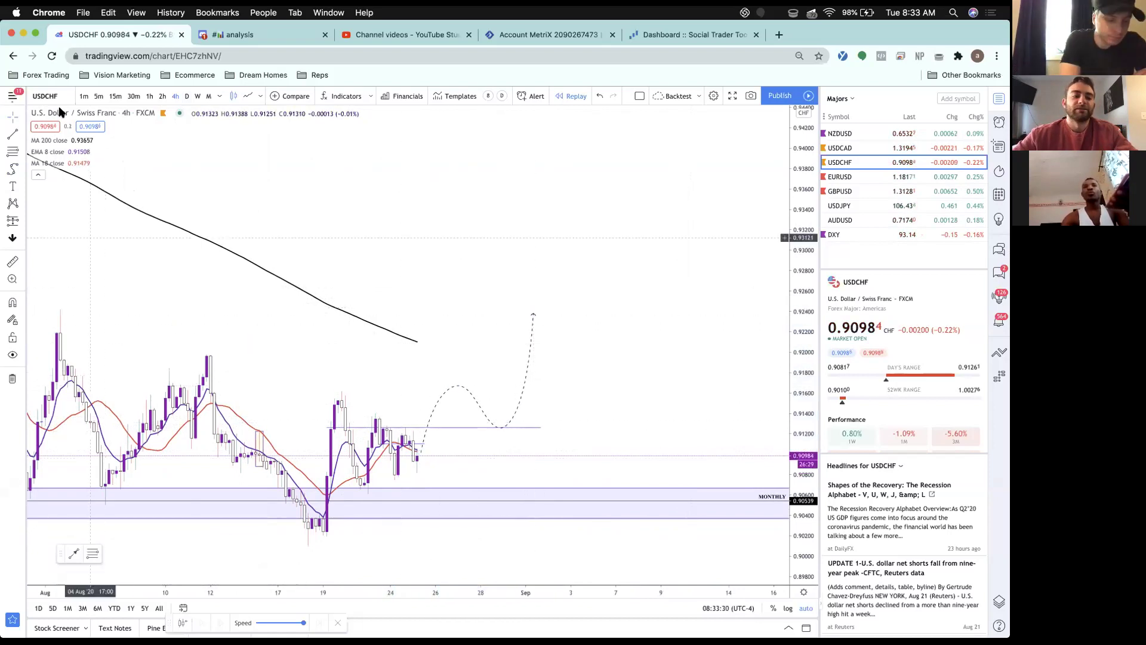
# Switch USDCHF to the 30-minute timeframe and examine the 20–25 August swings around the two horizontal lines and the monthly zone.
pyautogui.scroll(3, 436, 429)
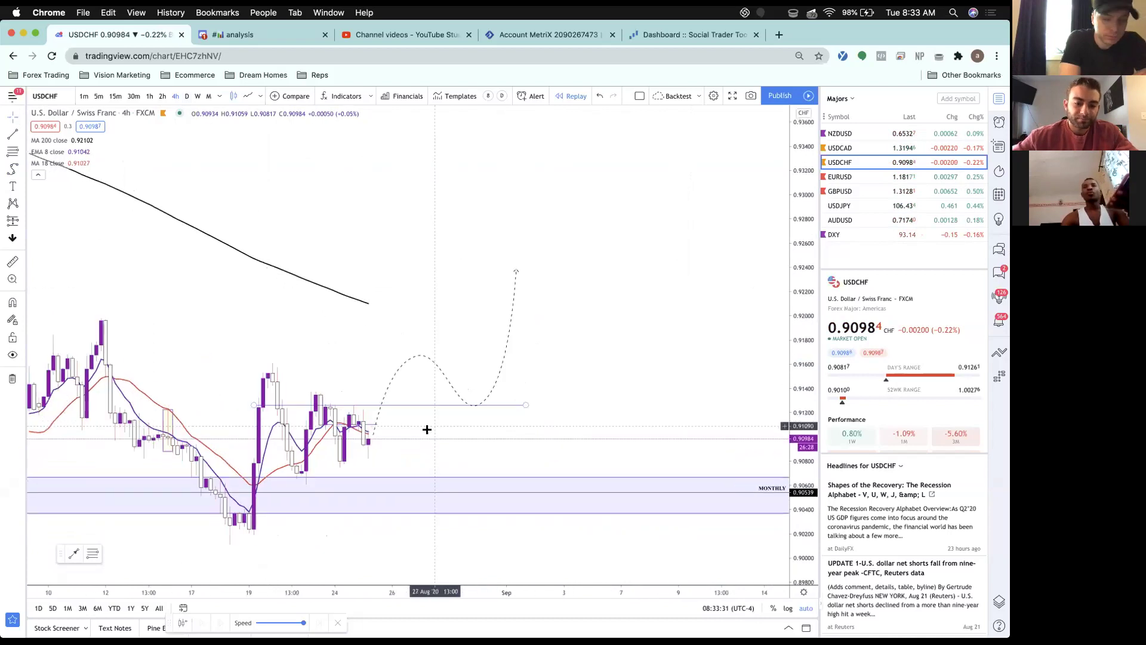
pyautogui.click(134, 97)
pyautogui.scroll(-3, 435, 484)
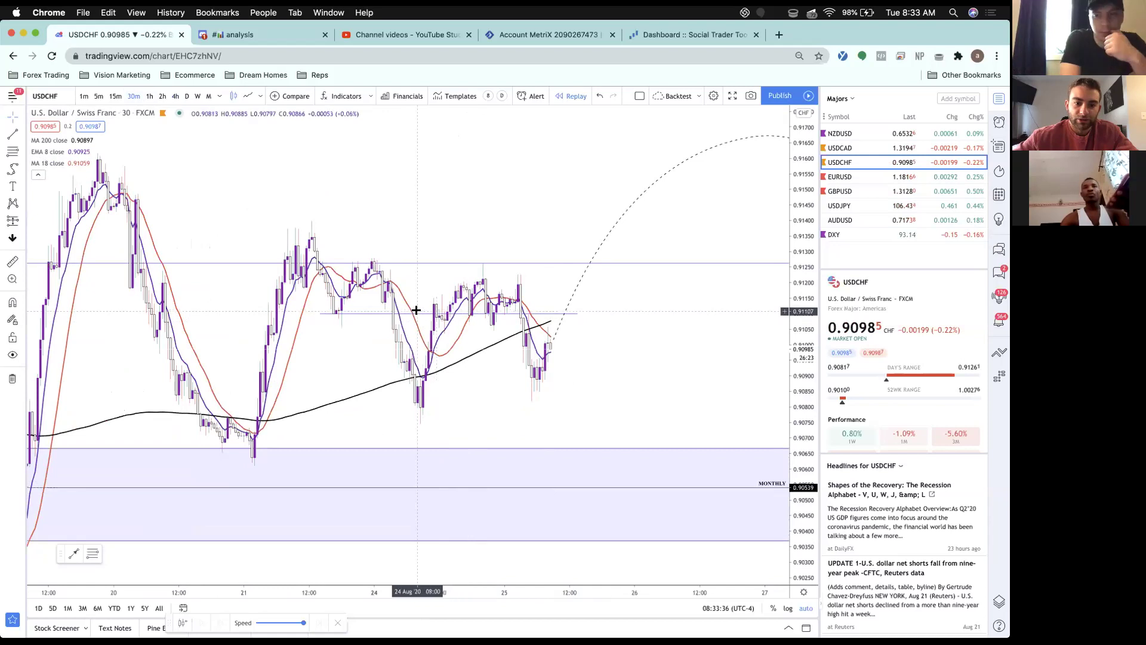
pyautogui.scroll(2, 479, 332)
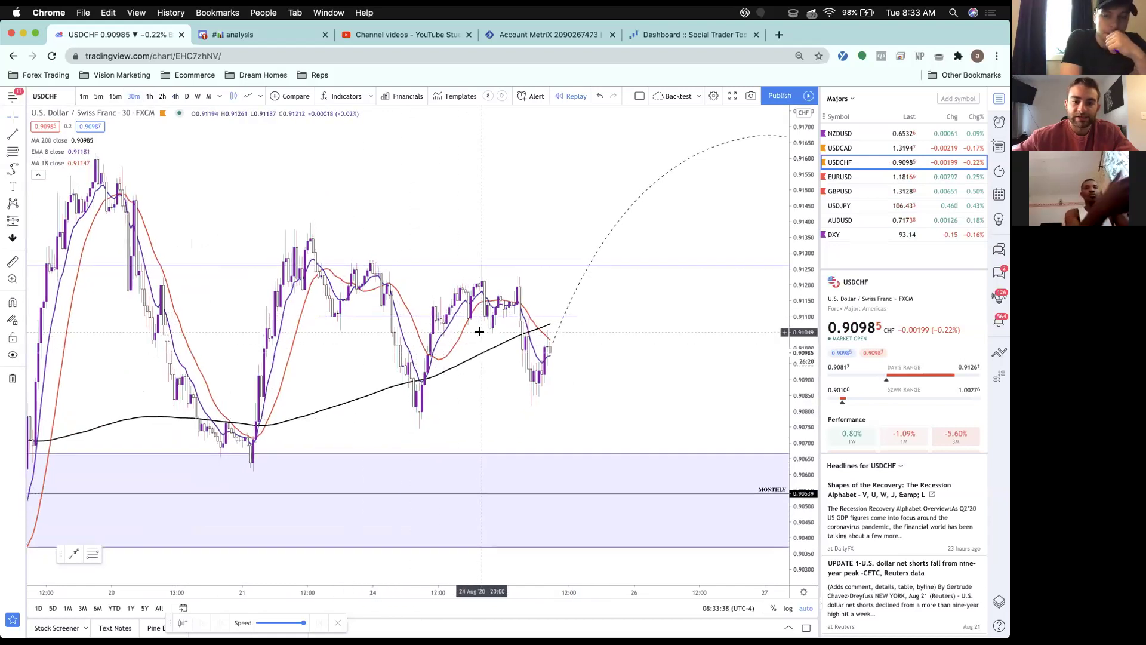
pyautogui.scroll(-1, 480, 331)
pyautogui.scroll(-1, 366, 302)
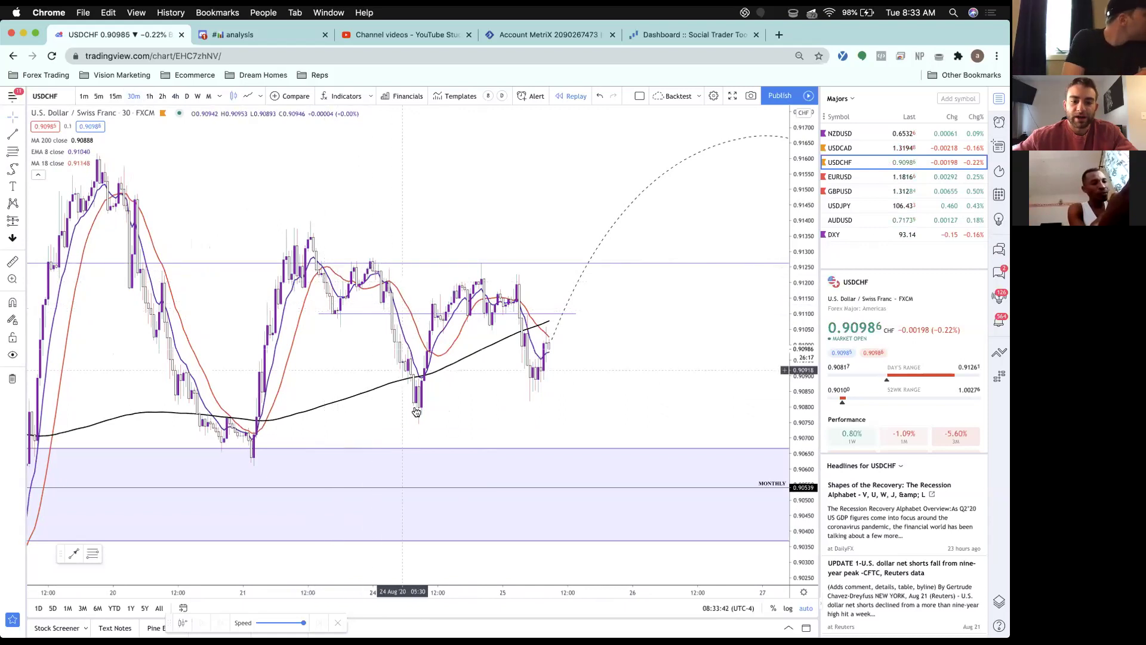
pyautogui.scroll(2, 547, 383)
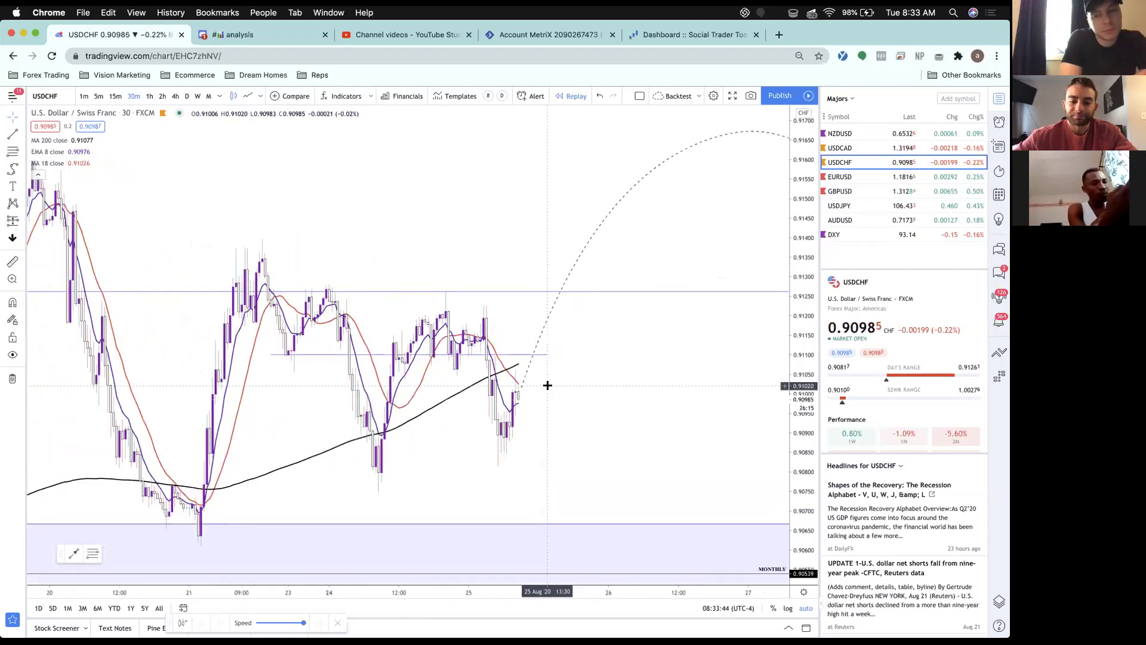
pyautogui.scroll(-1, 486, 294)
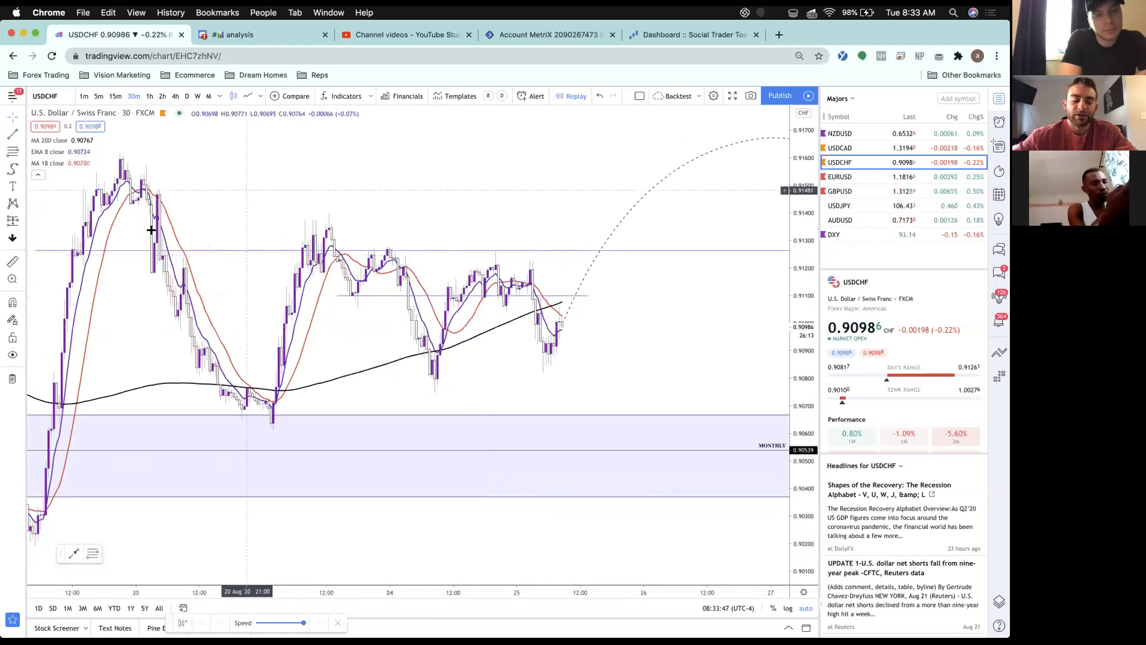
# Draw a solid curve from the latest candle up to the short horizontal line and down to the monthly zone's upper edge at about 0.9067.
pyautogui.click(22, 172)
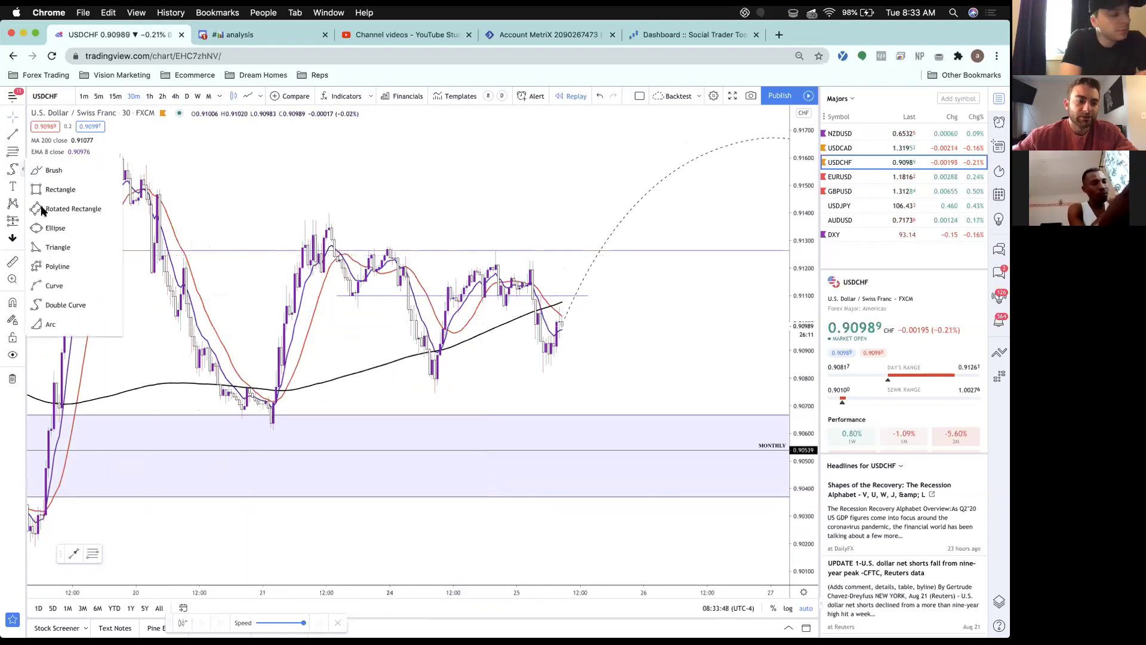
pyautogui.click(58, 286)
pyautogui.moveTo(563, 321)
pyautogui.mouseDown()
pyautogui.moveTo(609, 277)
pyautogui.moveTo(634, 415)
pyautogui.mouseUp()
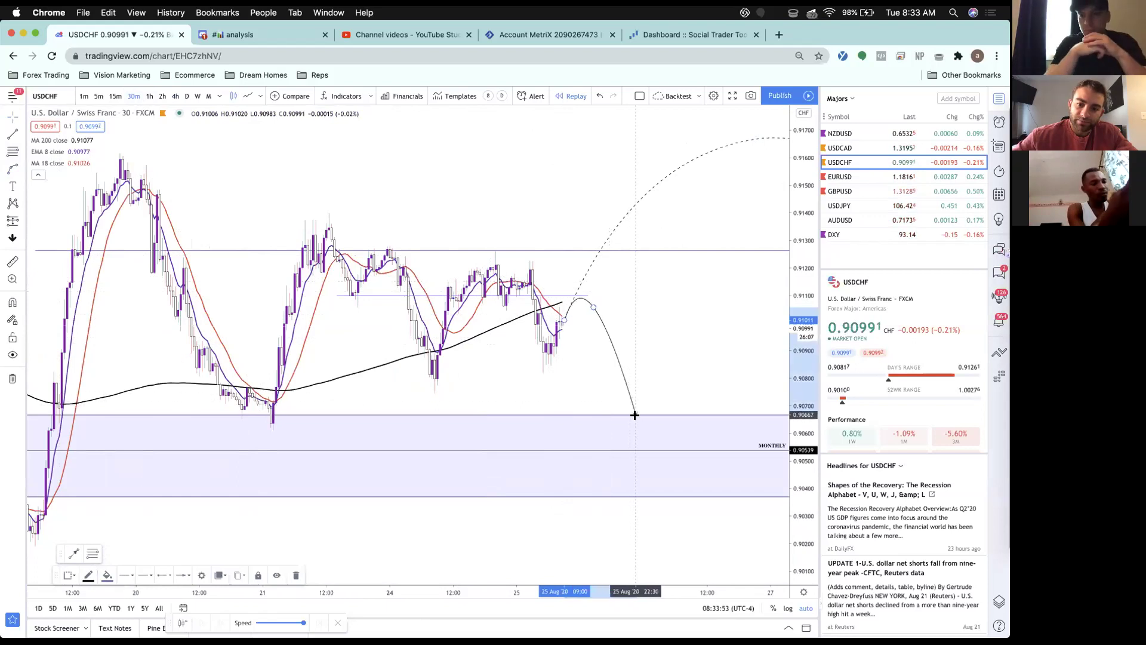
pyautogui.click(642, 361)
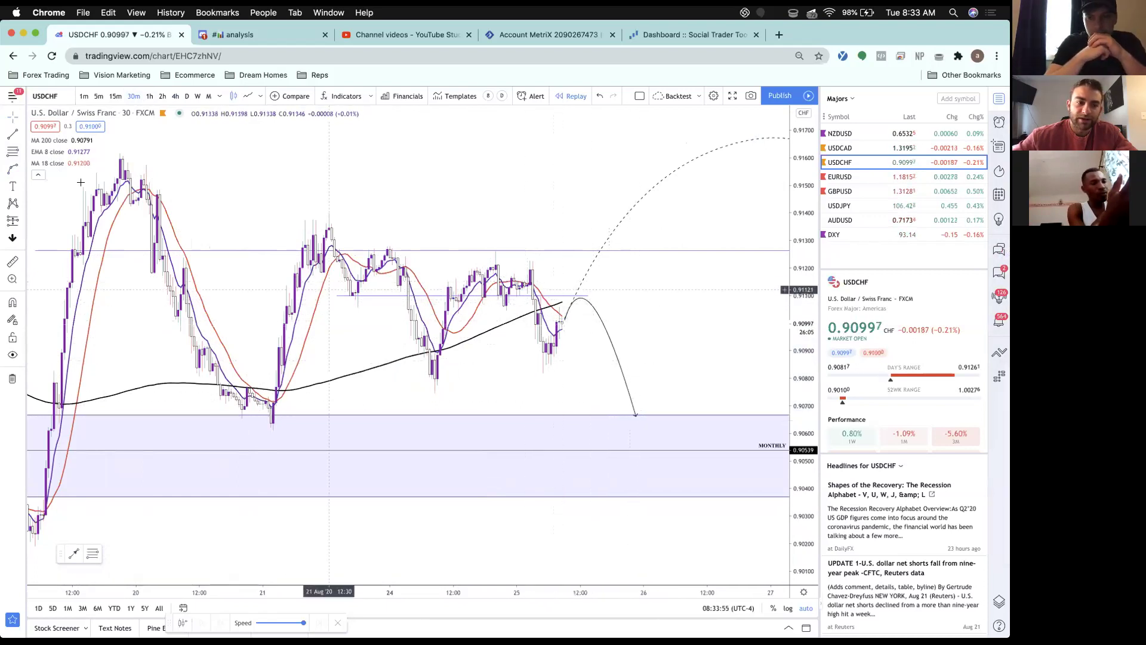
# Place a short position with entry 0.91099, stop 0.91262 and target 0.90667, and extend it to about 18:00 on 26 August.
pyautogui.scroll(3, 558, 336)
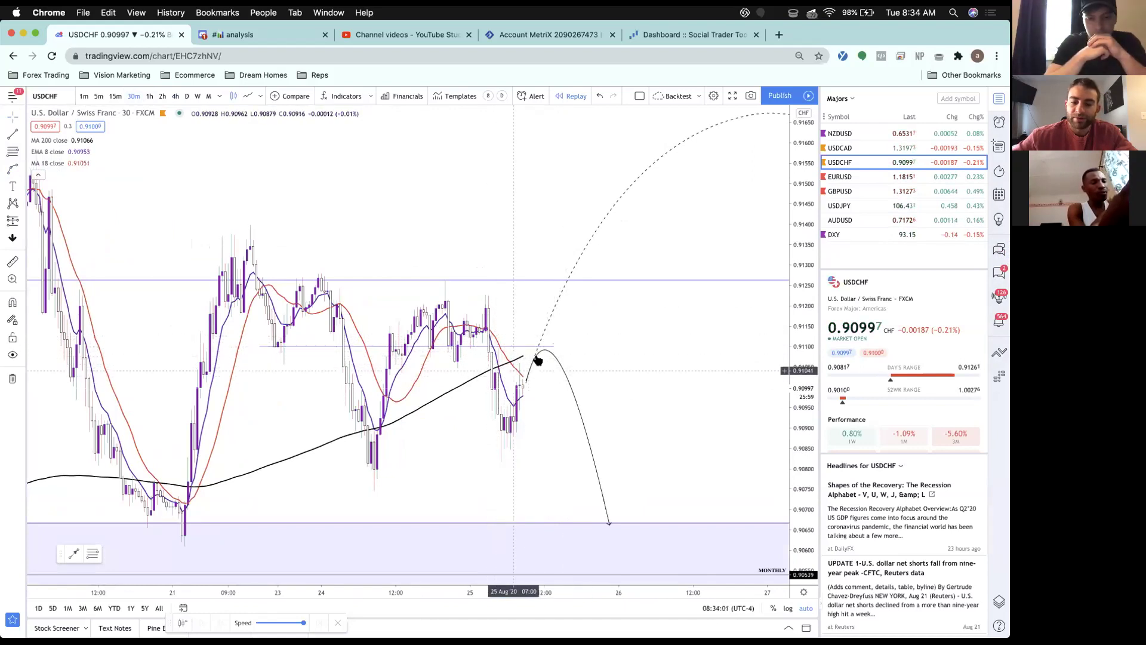
pyautogui.scroll(-1, 538, 393)
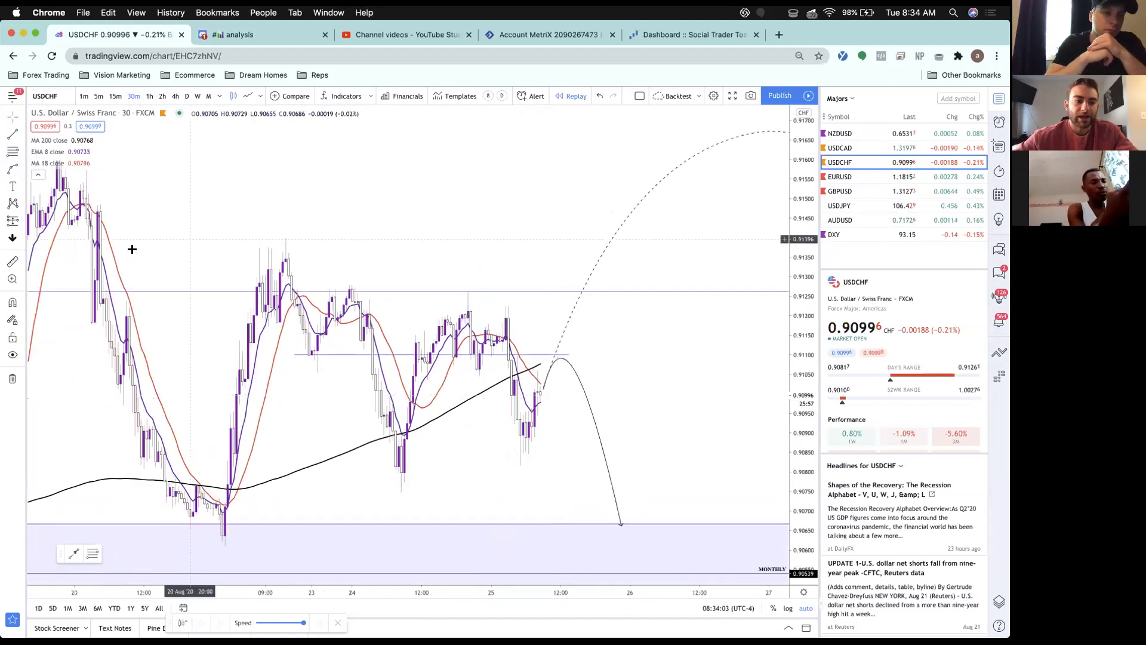
pyautogui.click(12, 220)
pyautogui.click(60, 240)
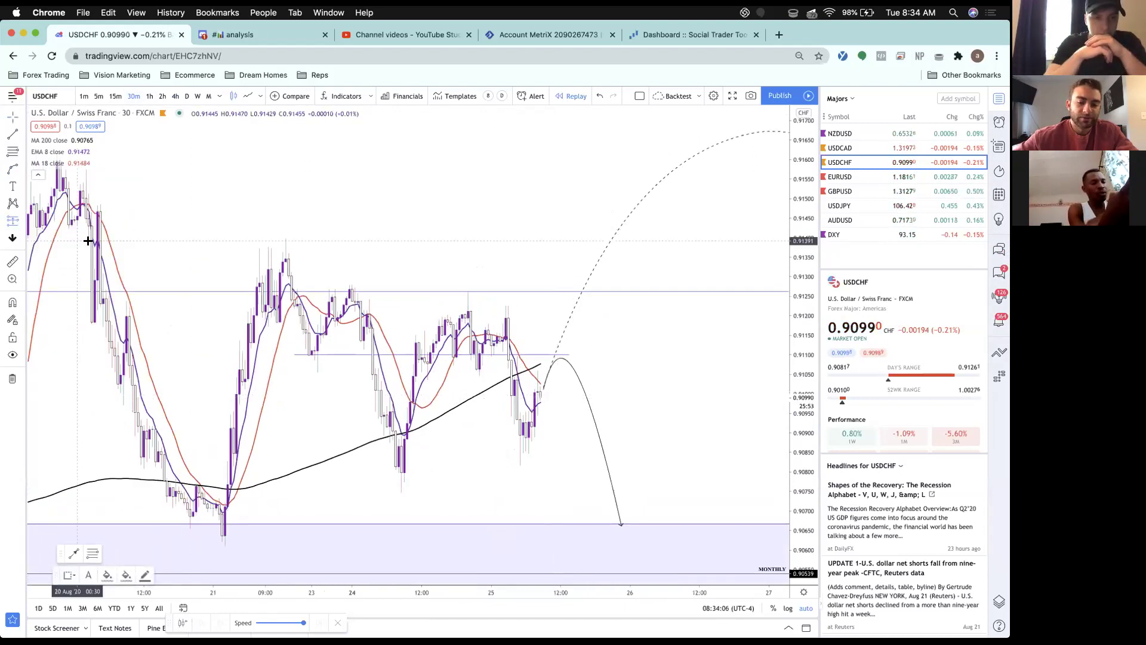
pyautogui.click(568, 357)
pyautogui.moveTo(564, 278); pyautogui.dragTo(563, 293)
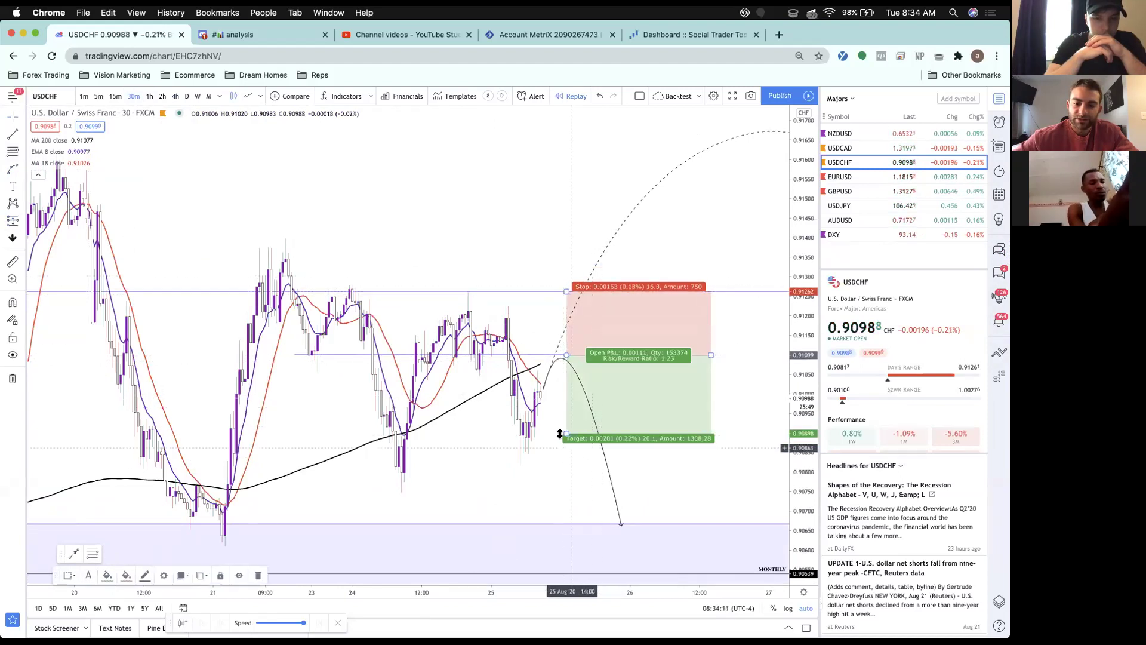
pyautogui.moveTo(571, 491); pyautogui.dragTo(572, 524)
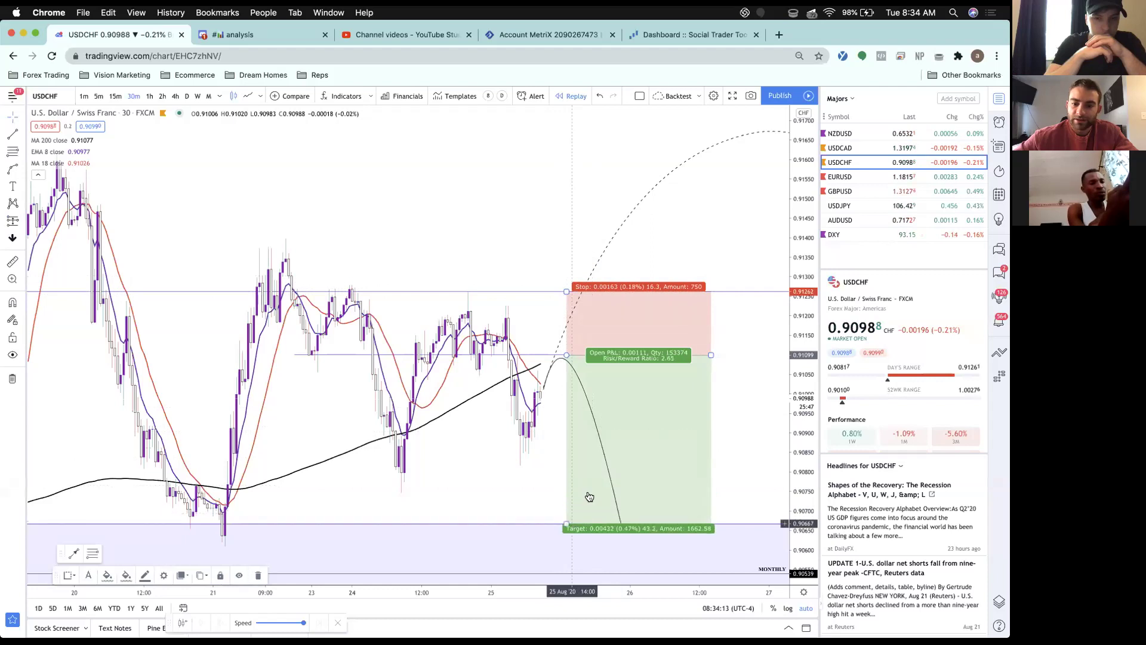
pyautogui.moveTo(712, 356); pyautogui.dragTo(737, 359)
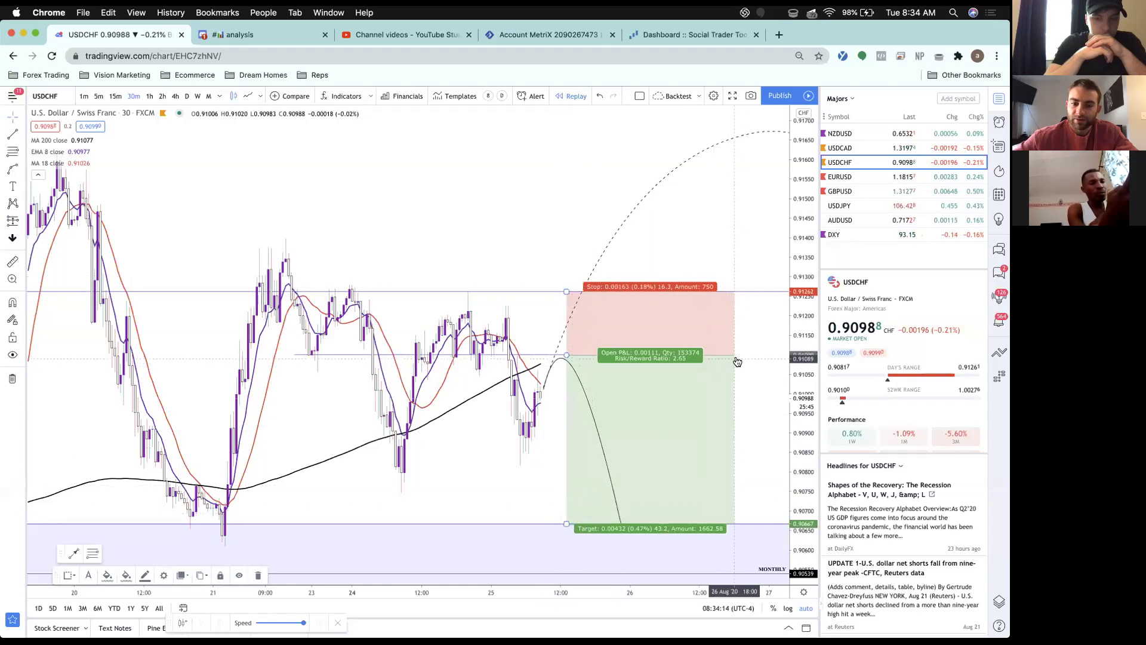
pyautogui.click(478, 506)
# Review the short position on the 4-hour and 1-hour timeframes against the mid-August swings and moving averages.
pyautogui.click(175, 96)
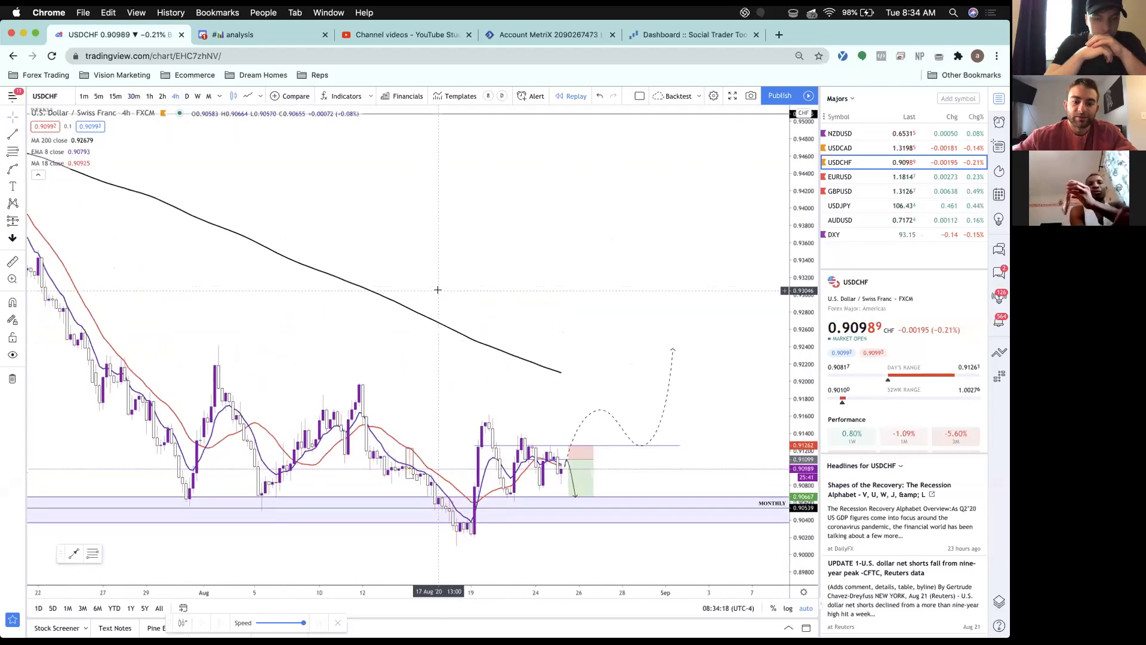
pyautogui.scroll(1, 471, 397)
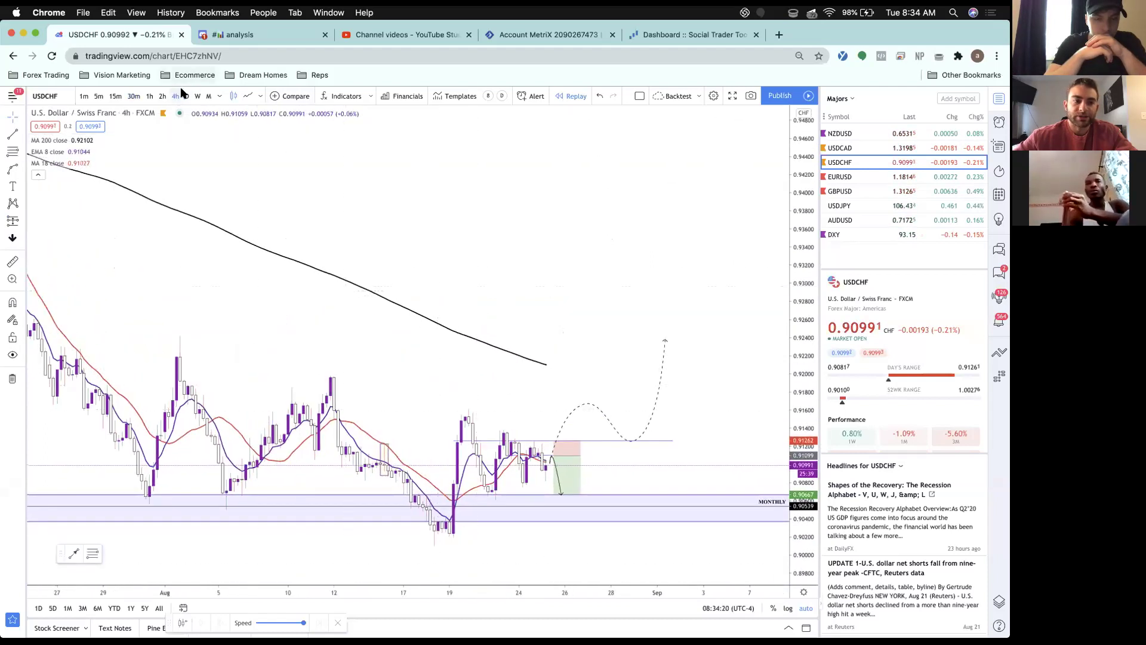
pyautogui.click(149, 96)
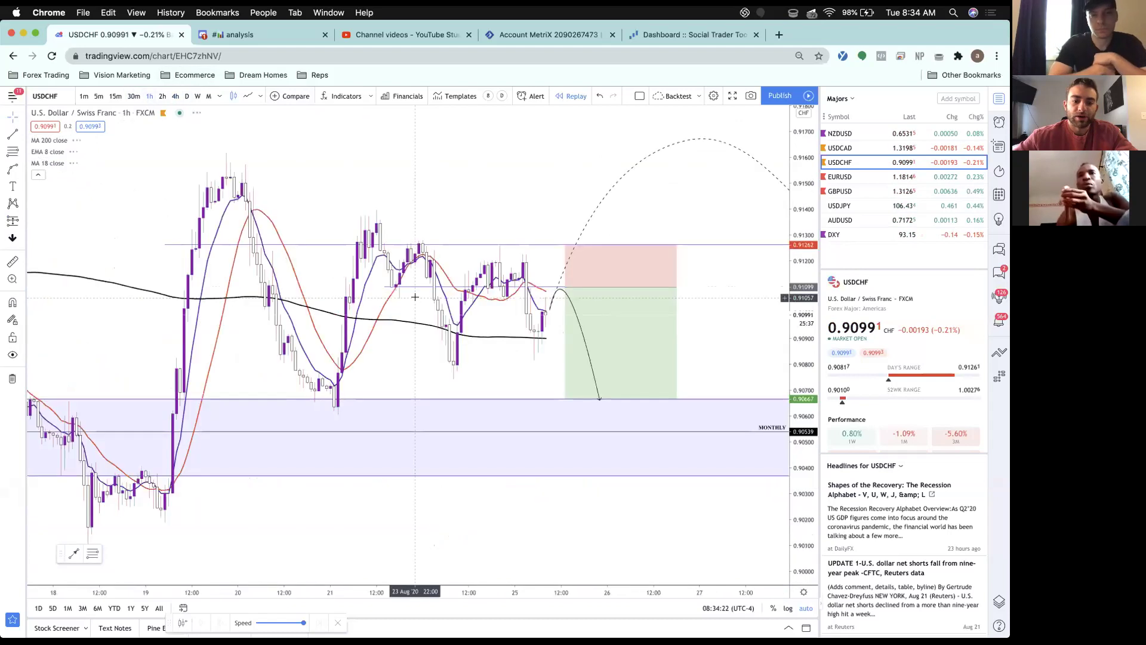
pyautogui.scroll(-2, 487, 362)
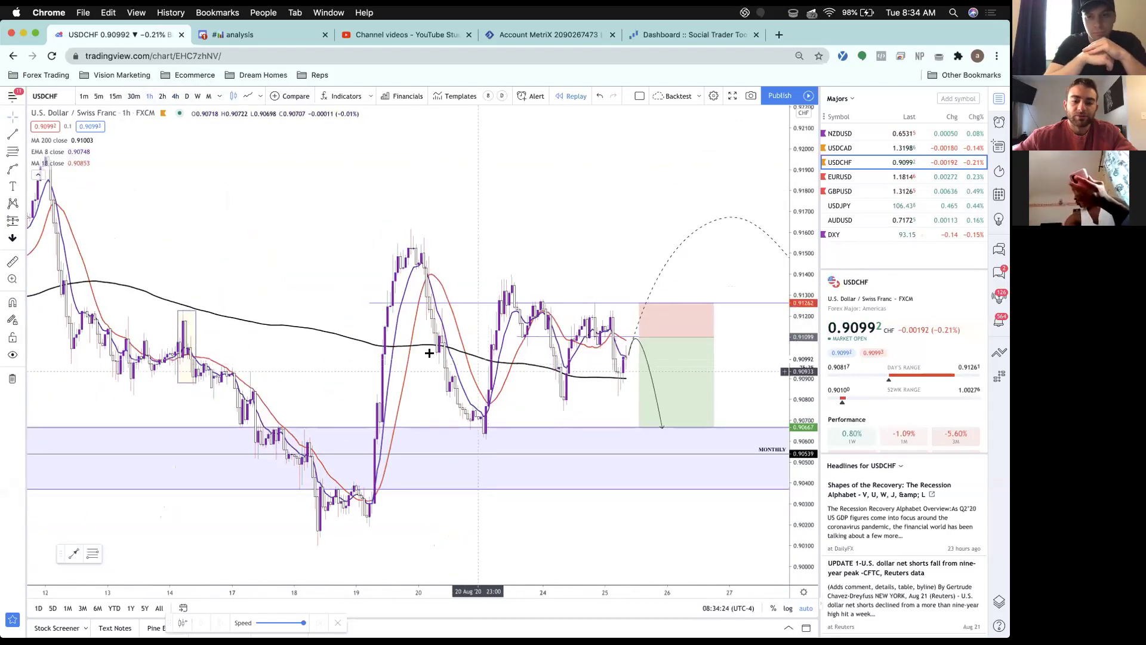
pyautogui.scroll(-1, 499, 381)
pyautogui.scroll(1, 495, 382)
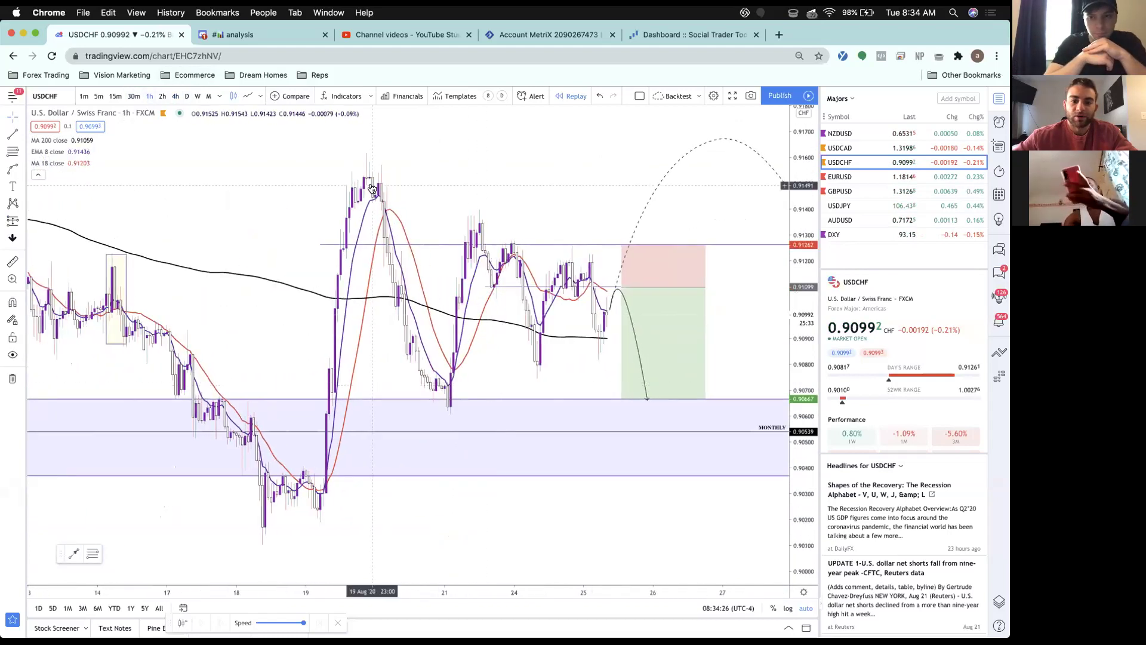
pyautogui.scroll(1, 379, 383)
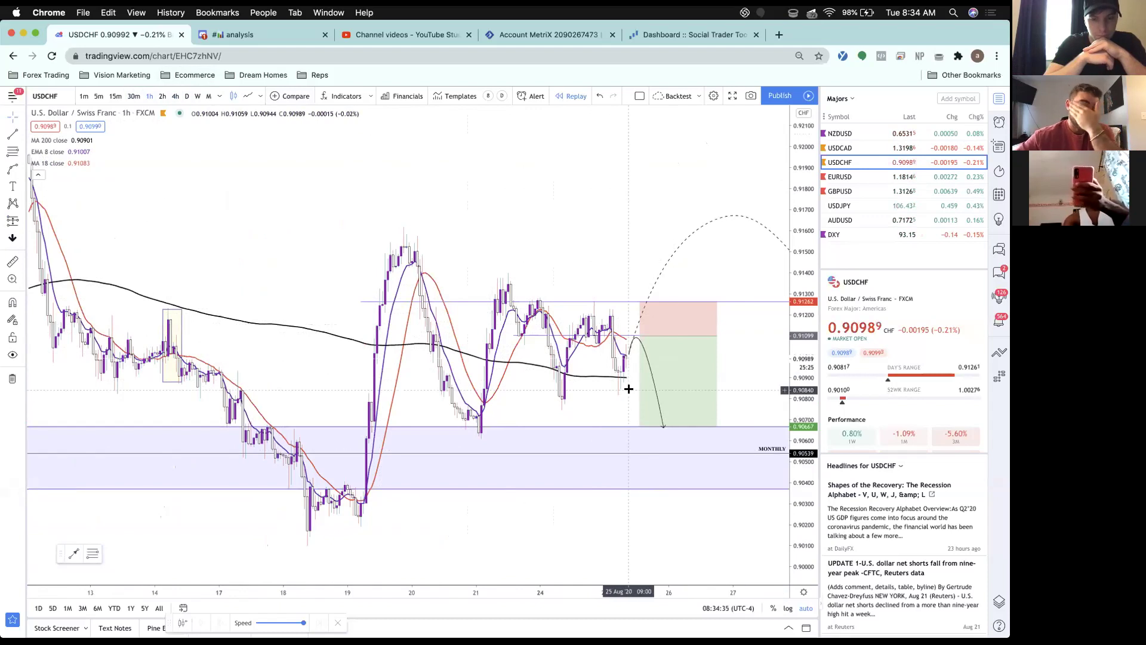
# Compare the short setup with the dashed bullish projection on the 30-minute and 4-hour timeframes.
pyautogui.click(133, 96)
pyautogui.scroll(5, 552, 398)
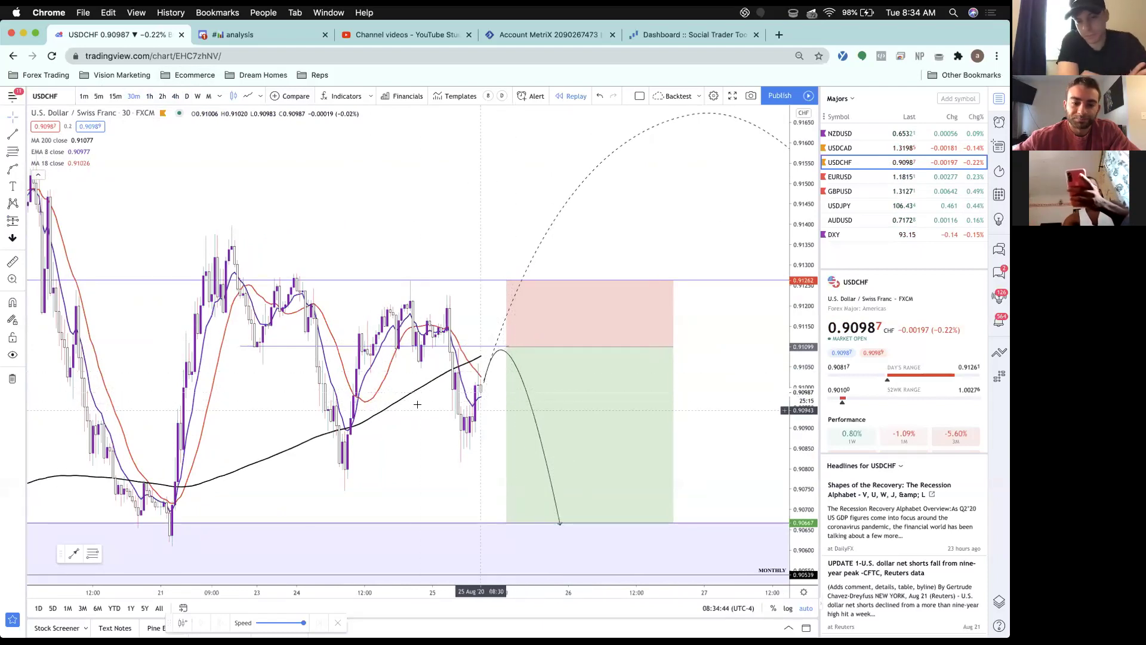
pyautogui.moveTo(298, 330); pyautogui.dragTo(335, 330)
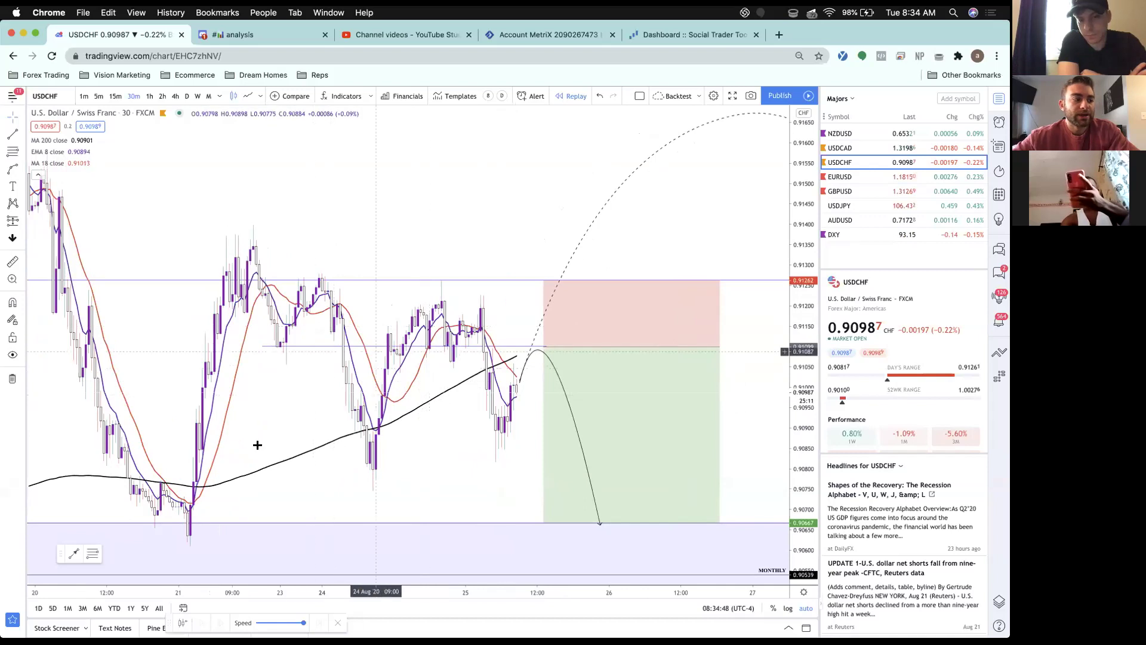
pyautogui.hscroll(-2, 324, 347)
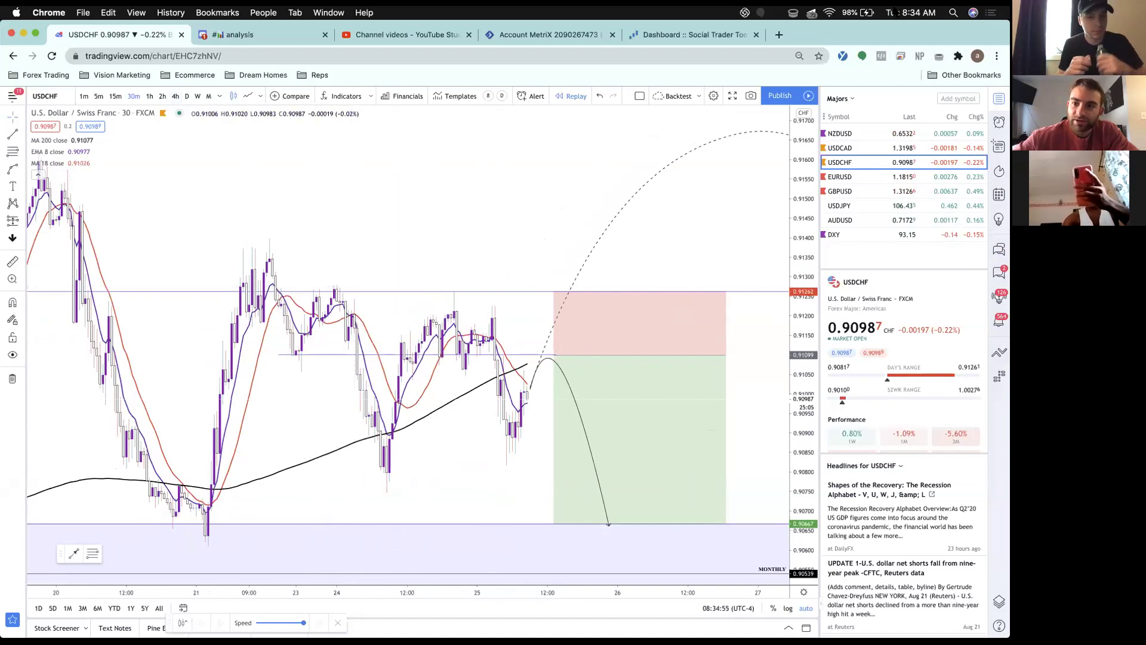
pyautogui.click(175, 96)
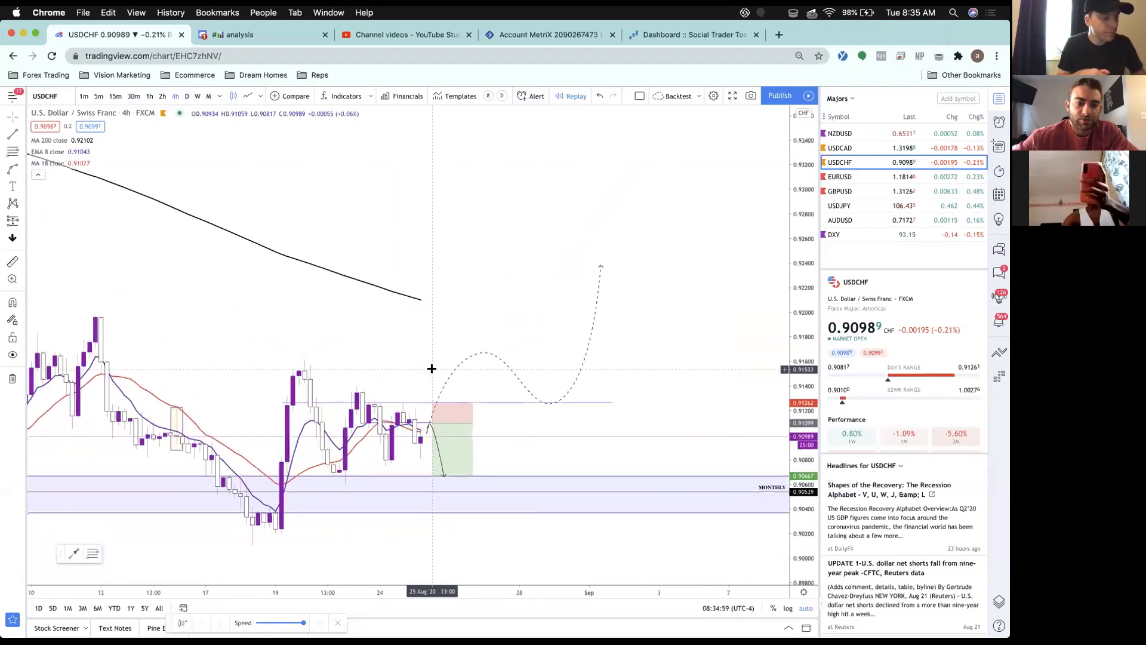
pyautogui.scroll(1, 431, 368)
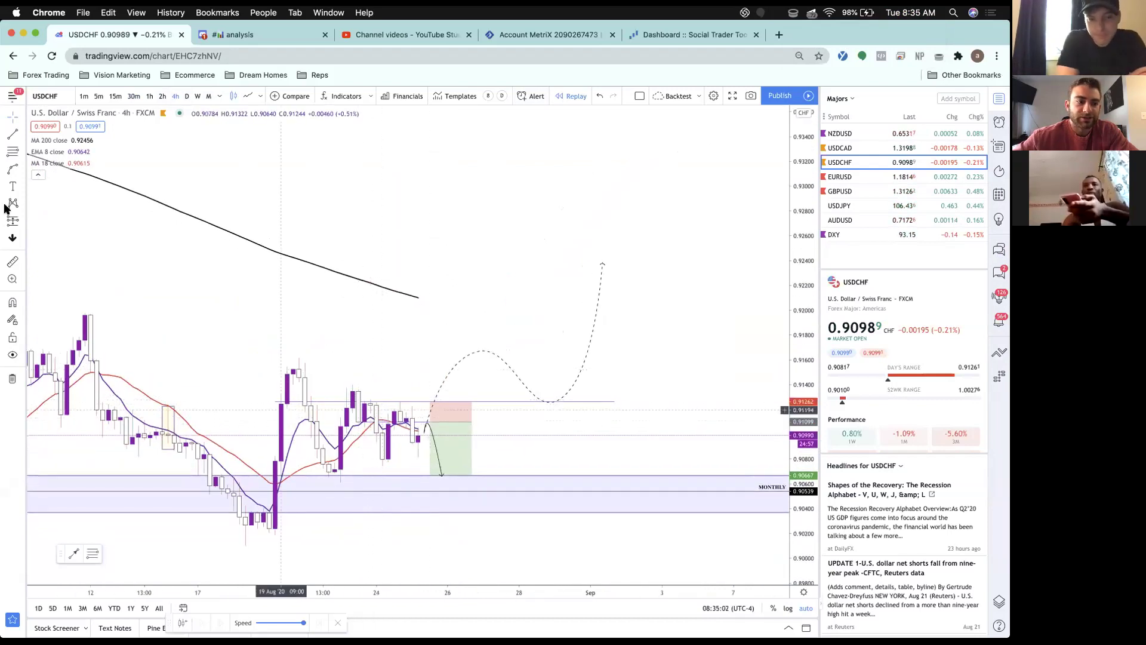
# Draw a rectangle around the 4-hour candles from 23 to 24 August, spanning about 0.91315 to 0.90966.
pyautogui.click(23, 152)
pyautogui.click(22, 138)
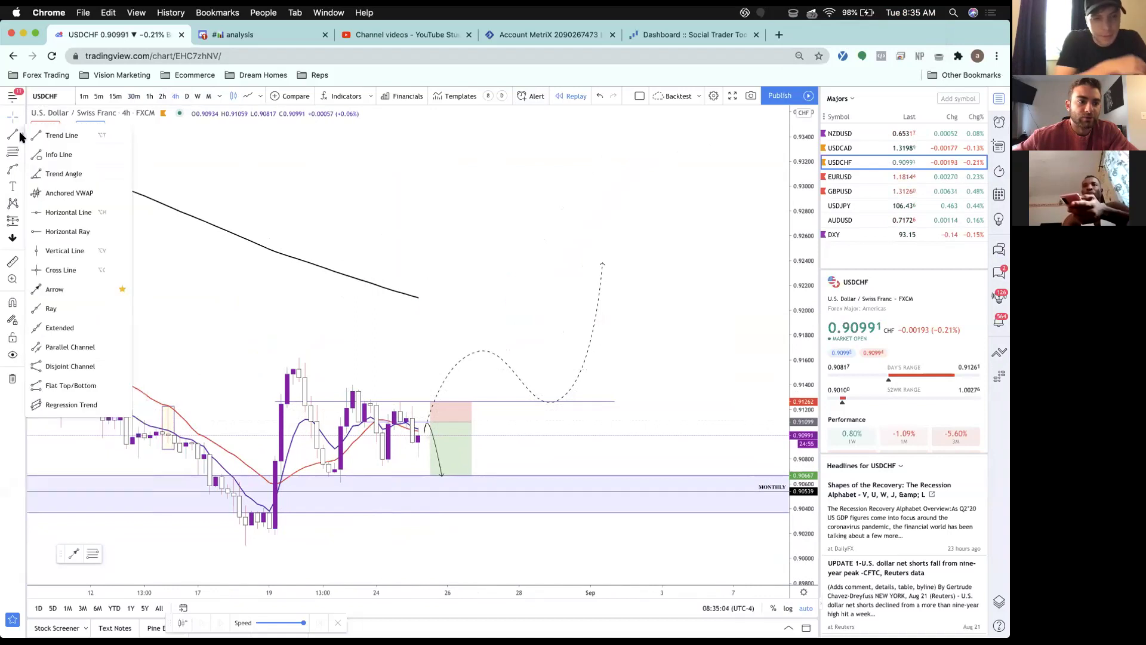
pyautogui.click(22, 172)
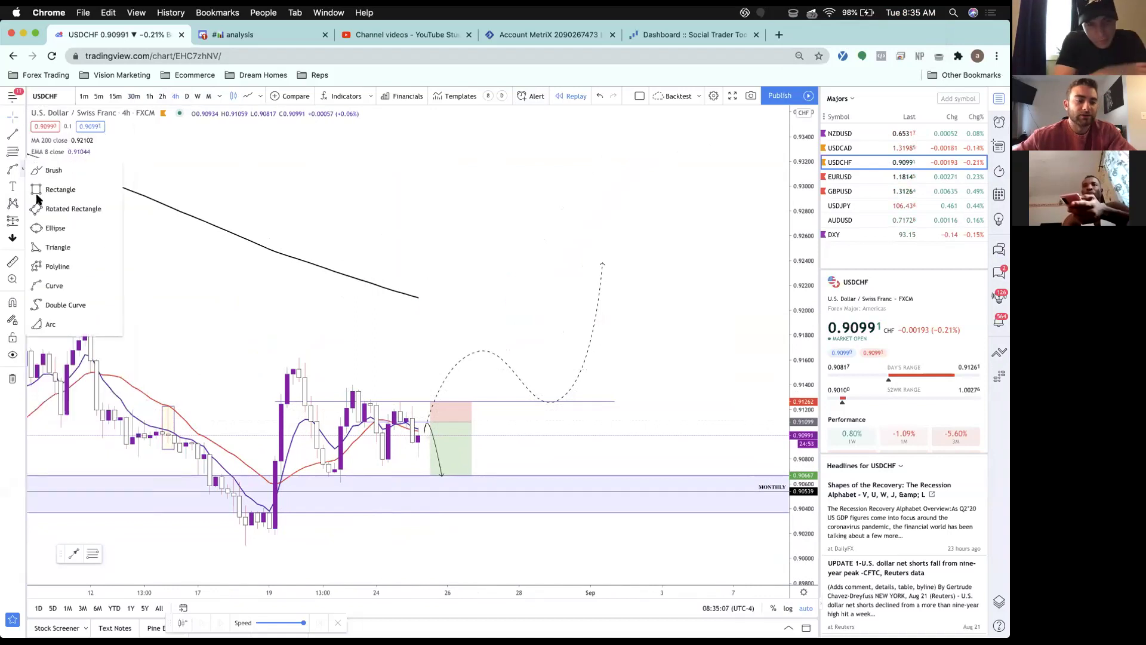
pyautogui.click(59, 189)
pyautogui.click(390, 436)
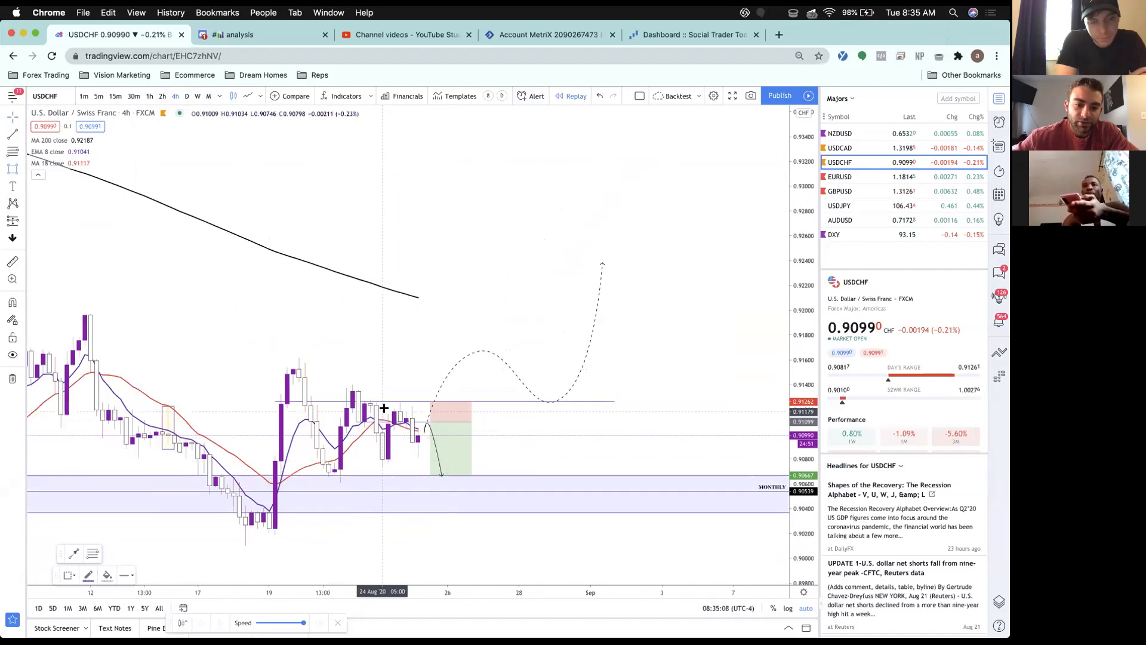
pyautogui.moveTo(382, 396); pyautogui.dragTo(362, 439)
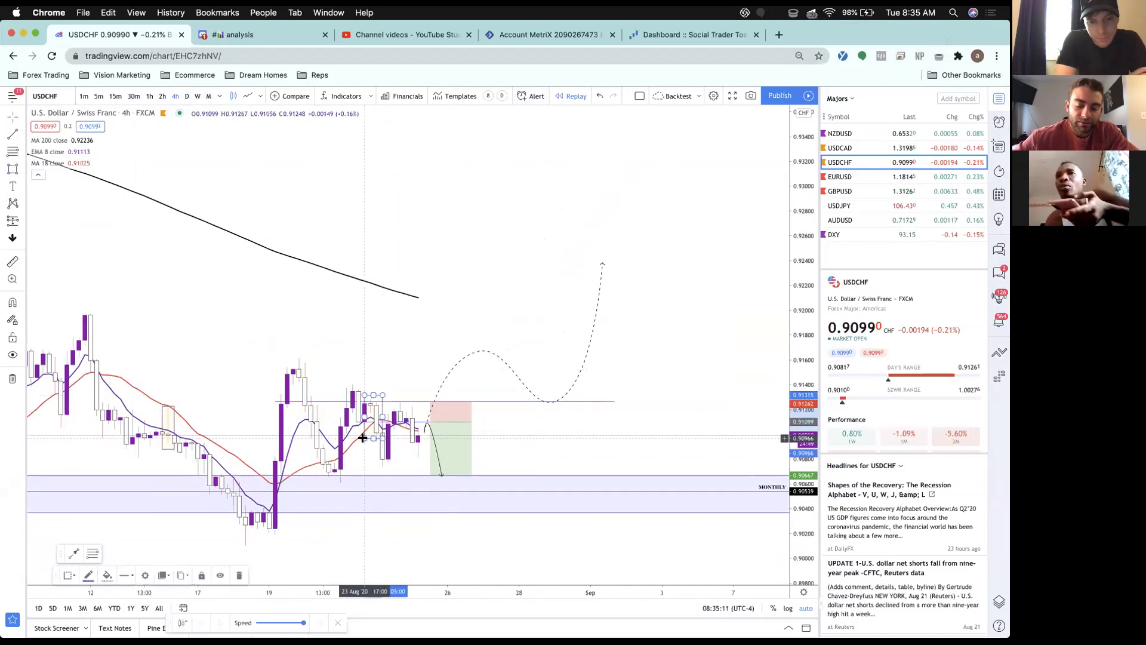
pyautogui.click(396, 374)
# Switch to the 30-minute timeframe and delete the rectangle over the 23–24 August candles.
pyautogui.click(134, 96)
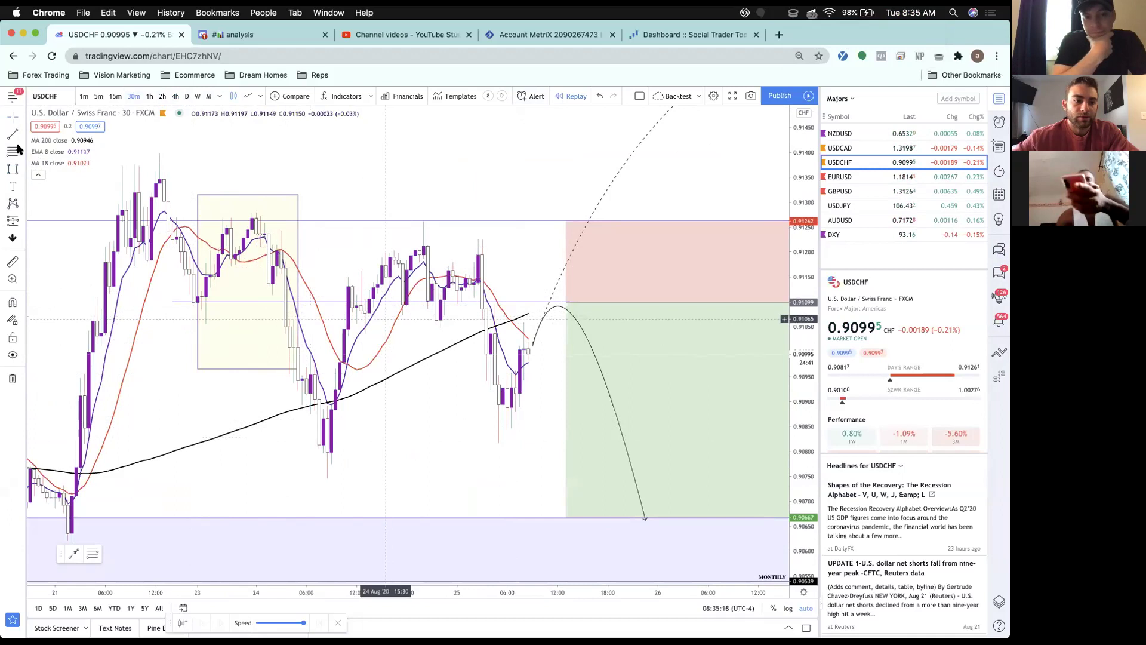
pyautogui.click(297, 257)
pyautogui.press('Delete')
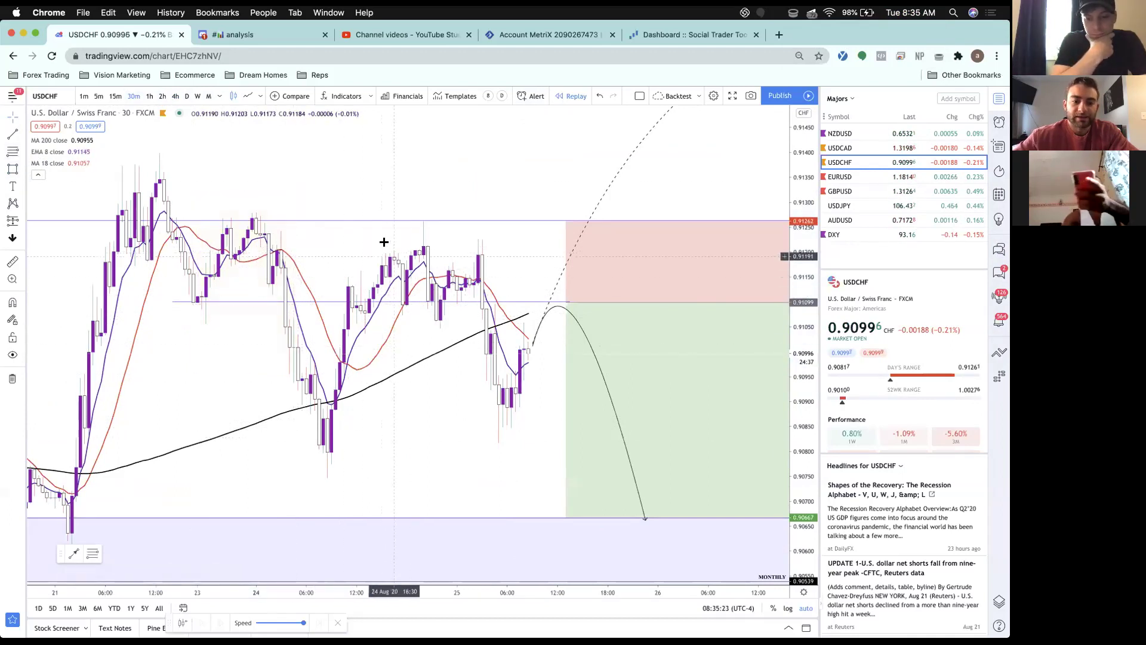
# Start a bar replay from the evening of 24 August and advance it to the 21:30 candle.
pyautogui.scroll(-1, 430, 258)
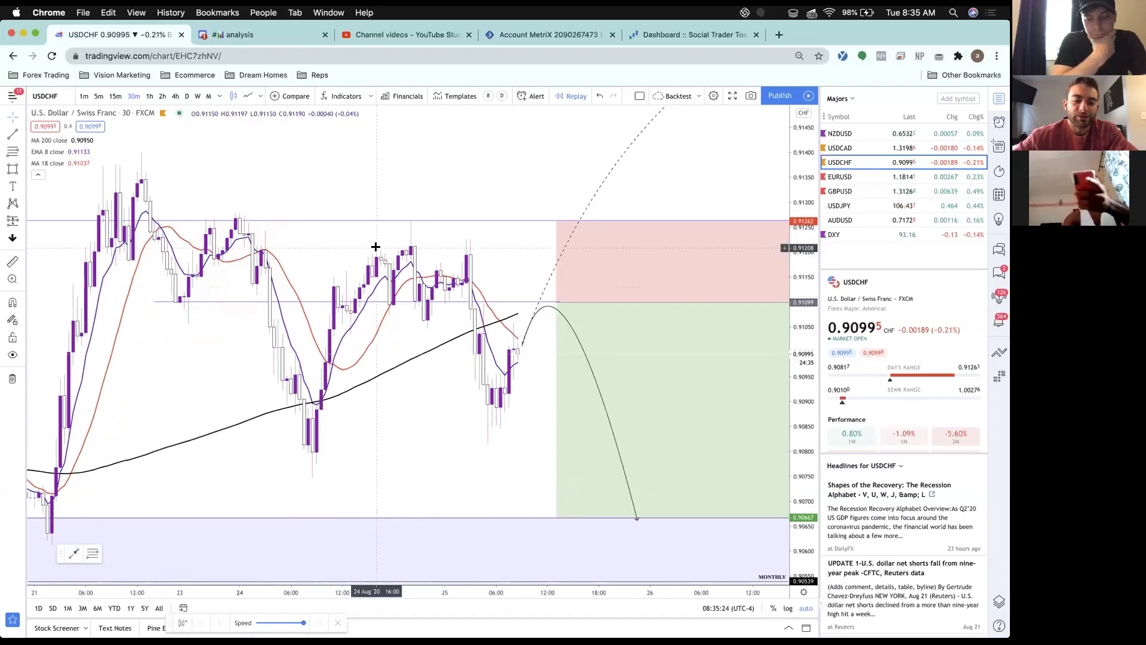
pyautogui.click(181, 624)
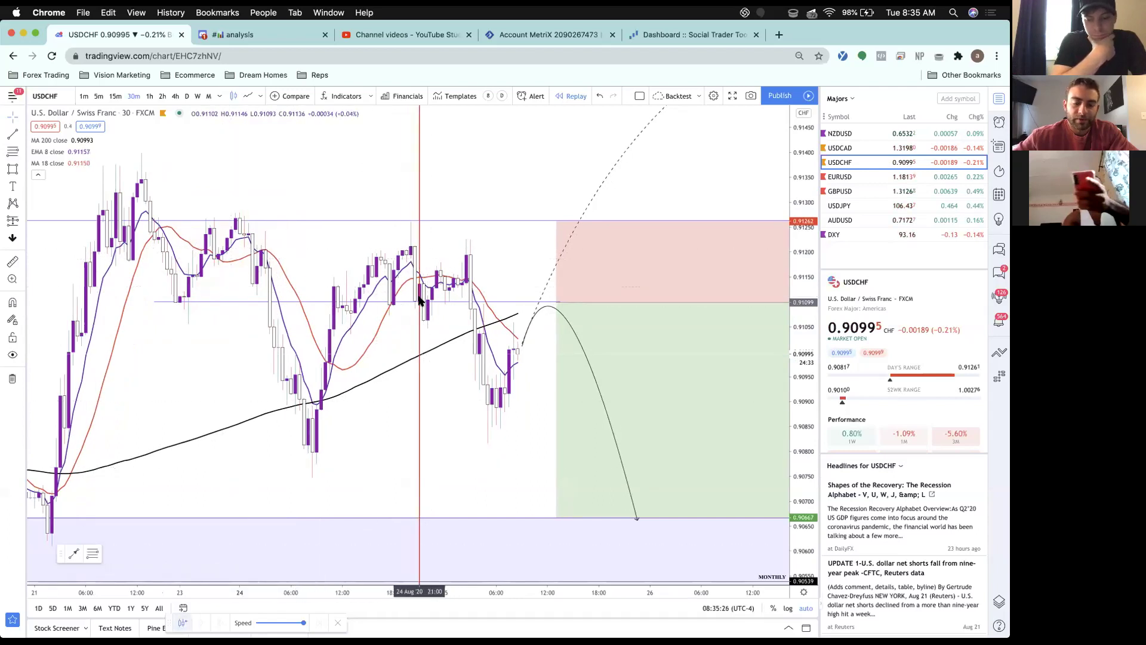
pyautogui.click(417, 335)
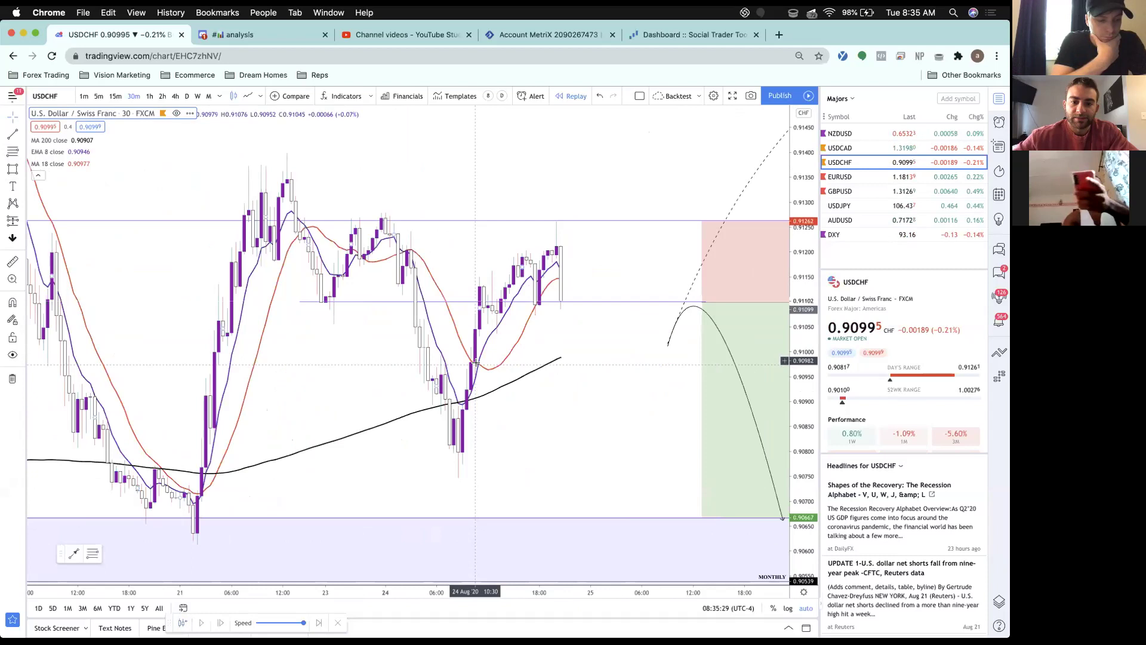
pyautogui.click(223, 623)
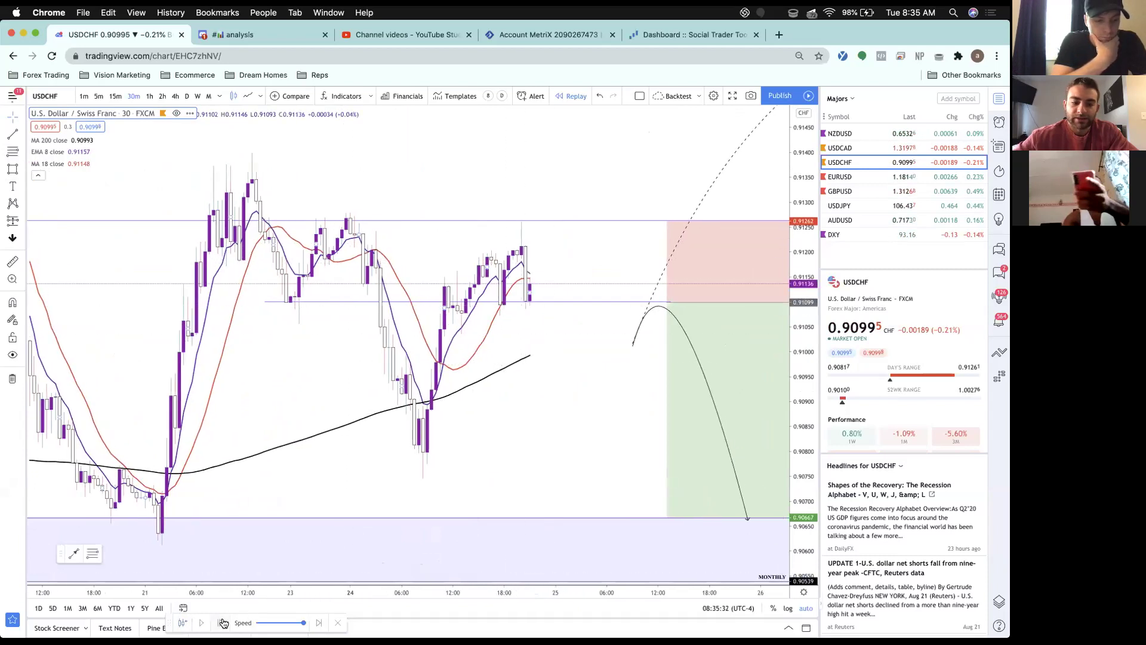
pyautogui.click(223, 623)
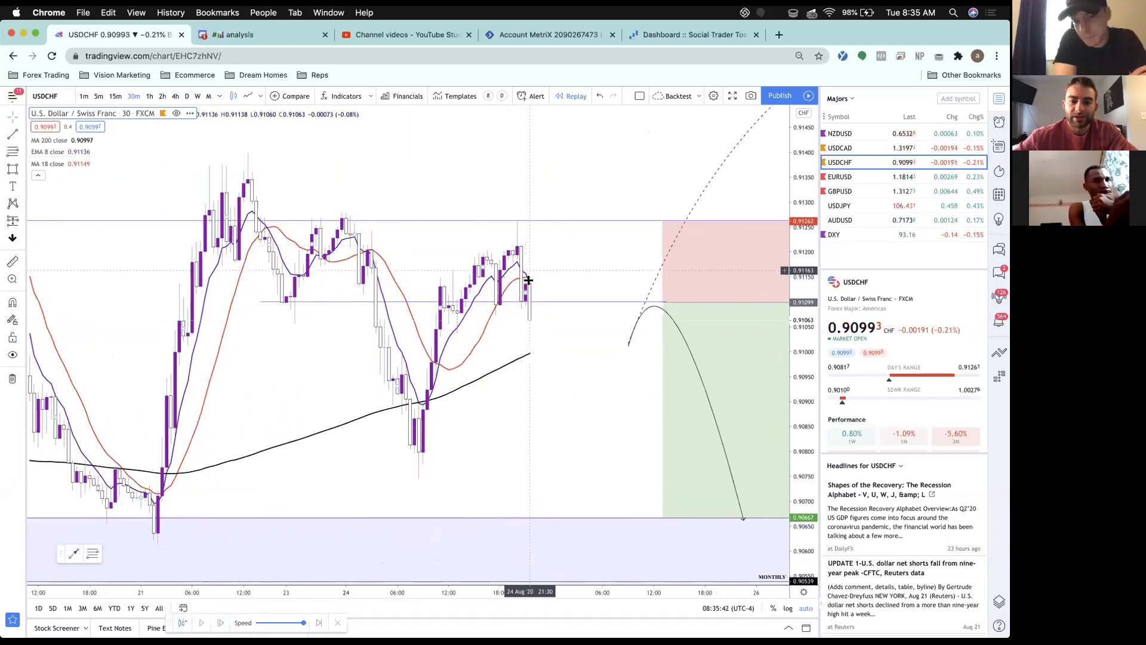
# Draw a small rectangle around the latest replay candles, from about 0.9114 down to 0.9106.
pyautogui.click(13, 169)
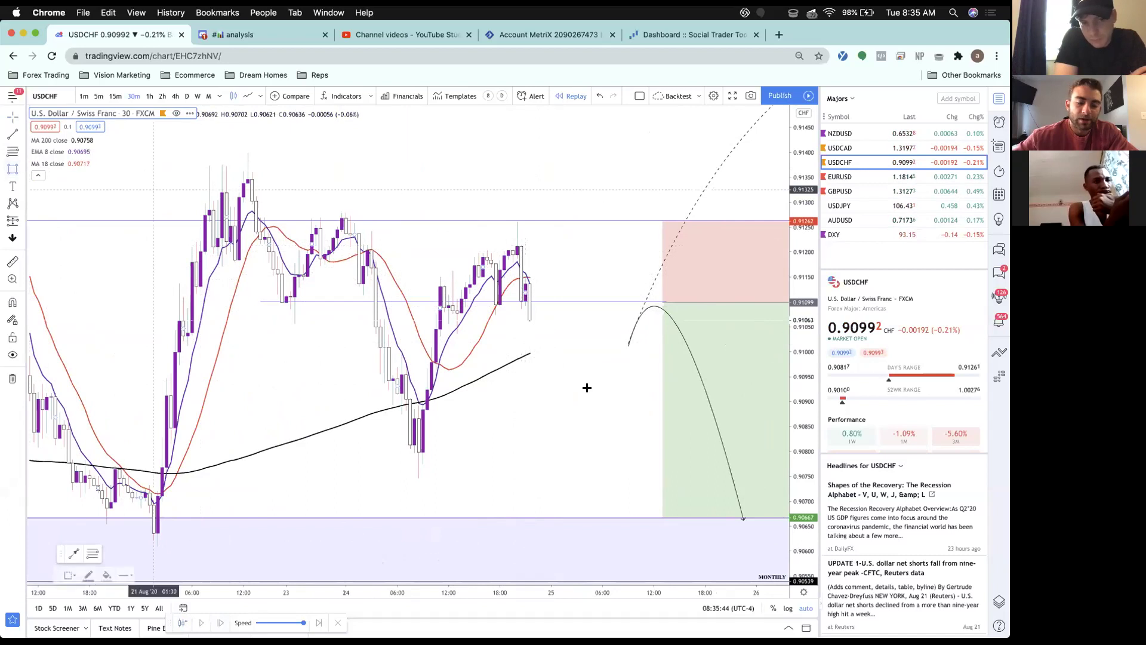
pyautogui.moveTo(537, 321)
pyautogui.mouseDown()
pyautogui.moveTo(513, 237)
pyautogui.moveTo(521, 281)
pyautogui.mouseUp()
pyautogui.click(320, 350)
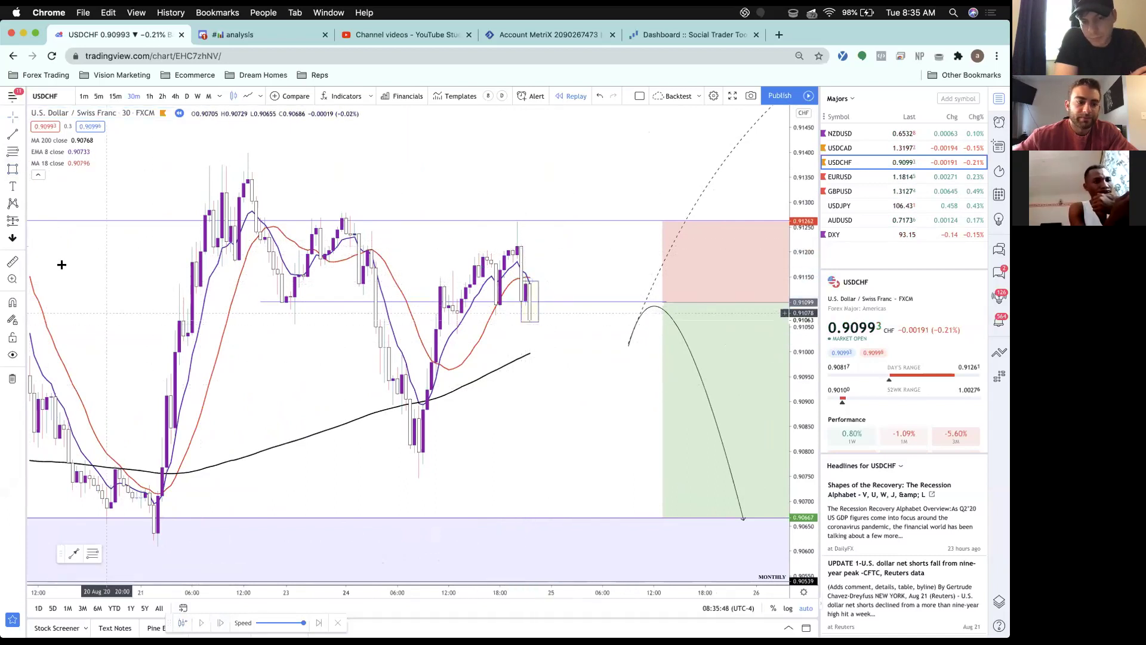
# Place a short position at the 21:30 candle with entry 0.91066, stop 0.91280 and target 0.90668.
pyautogui.click(20, 223)
pyautogui.click(60, 317)
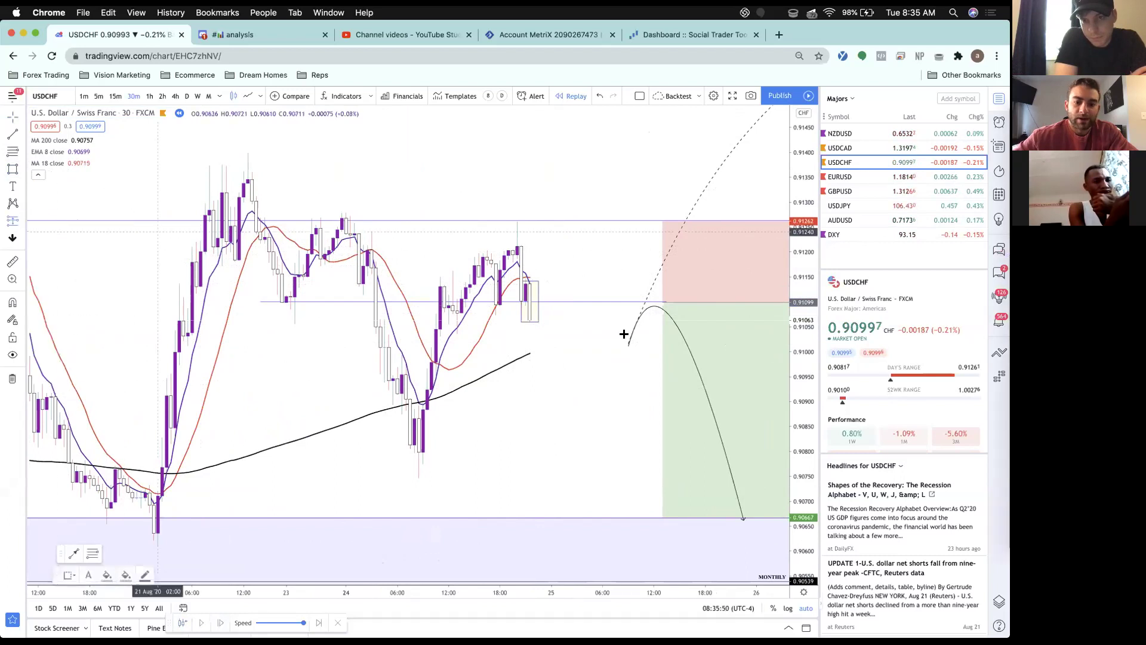
pyautogui.click(530, 319)
pyautogui.moveTo(529, 237); pyautogui.dragTo(526, 212)
pyautogui.moveTo(527, 397); pyautogui.dragTo(539, 514)
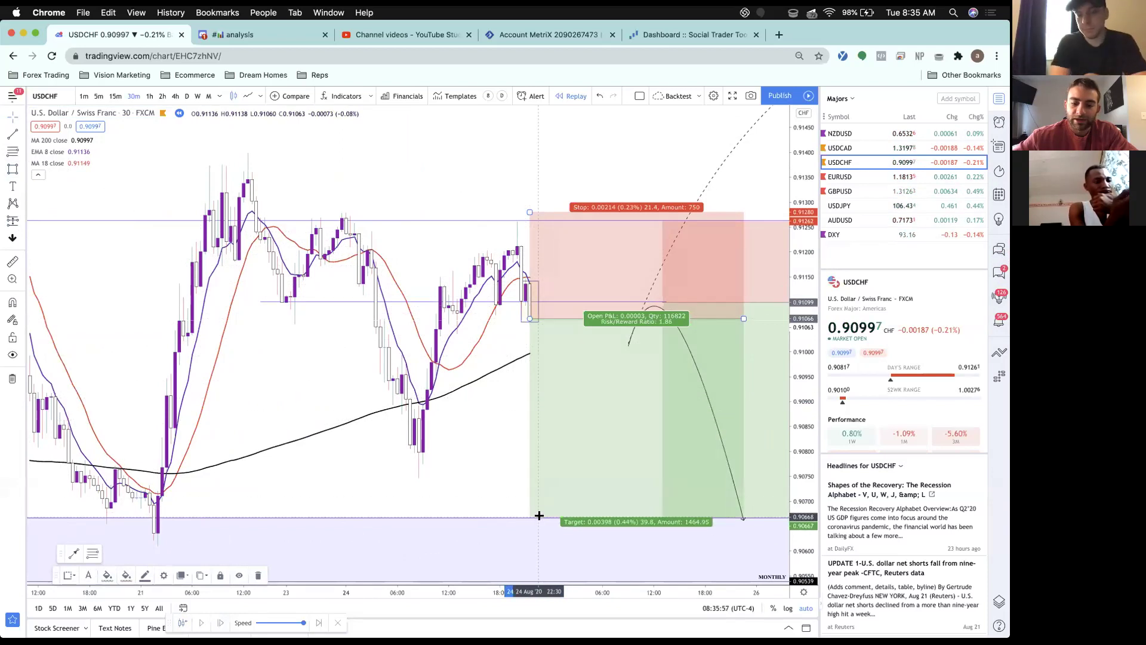
pyautogui.click(514, 476)
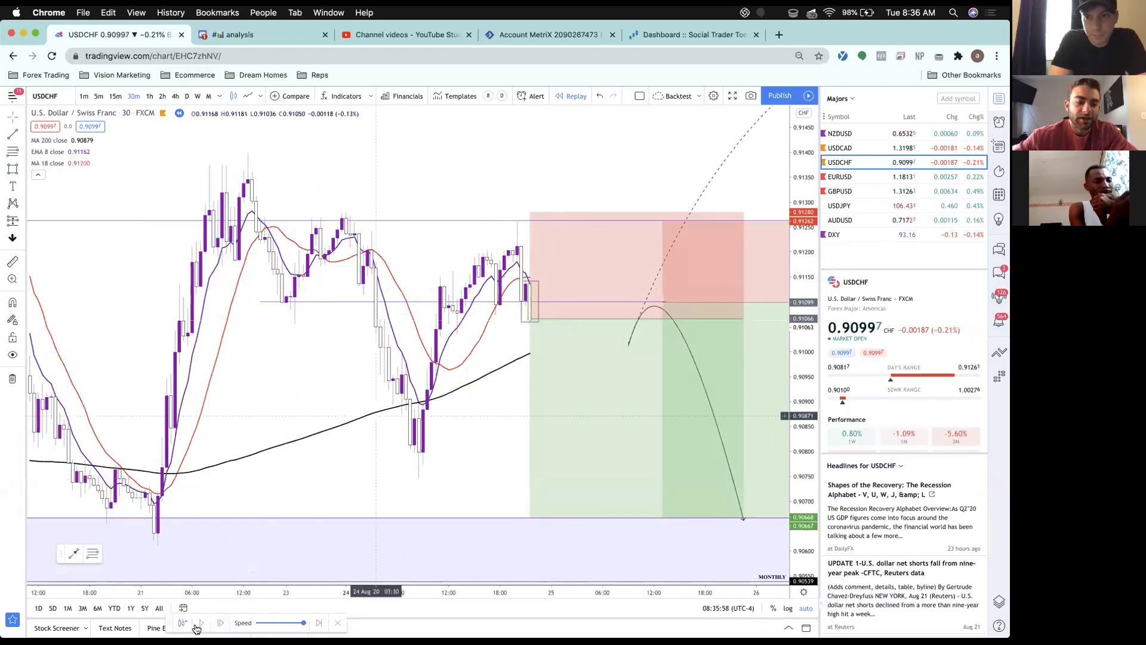
# Step the replay forward into 25 August to follow the price against the new short position.
pyautogui.click(219, 624)
pyautogui.click(220, 624)
pyautogui.click(220, 624)
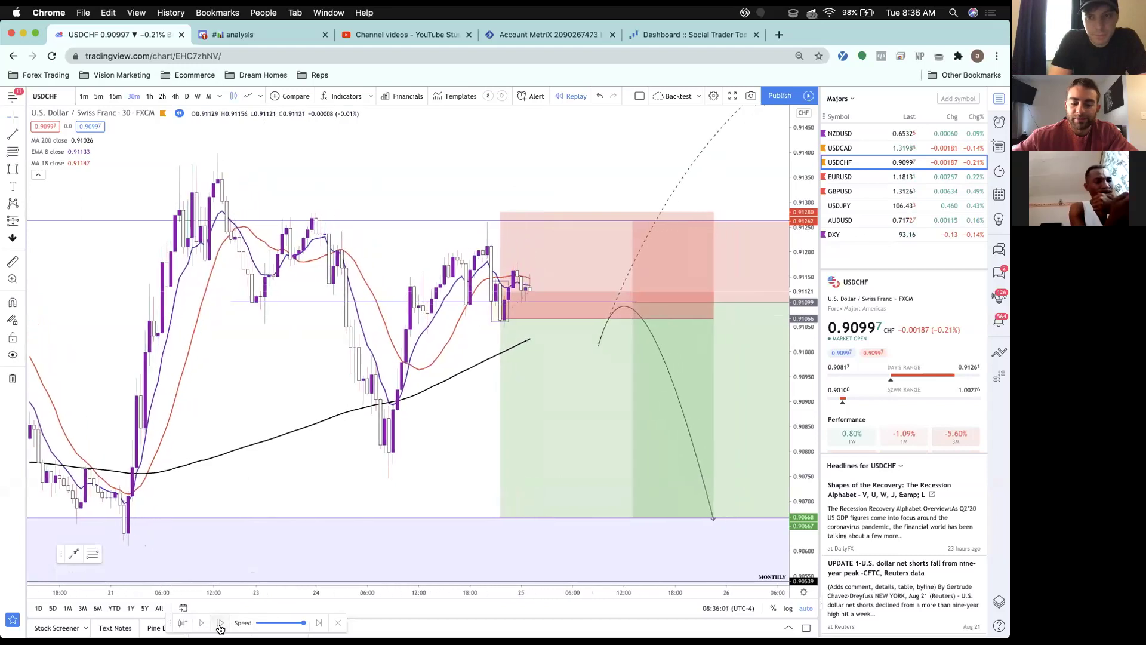
pyautogui.click(220, 624)
pyautogui.click(219, 624)
pyautogui.click(219, 624)
pyautogui.click(220, 624)
pyautogui.click(219, 624)
pyautogui.click(219, 624)
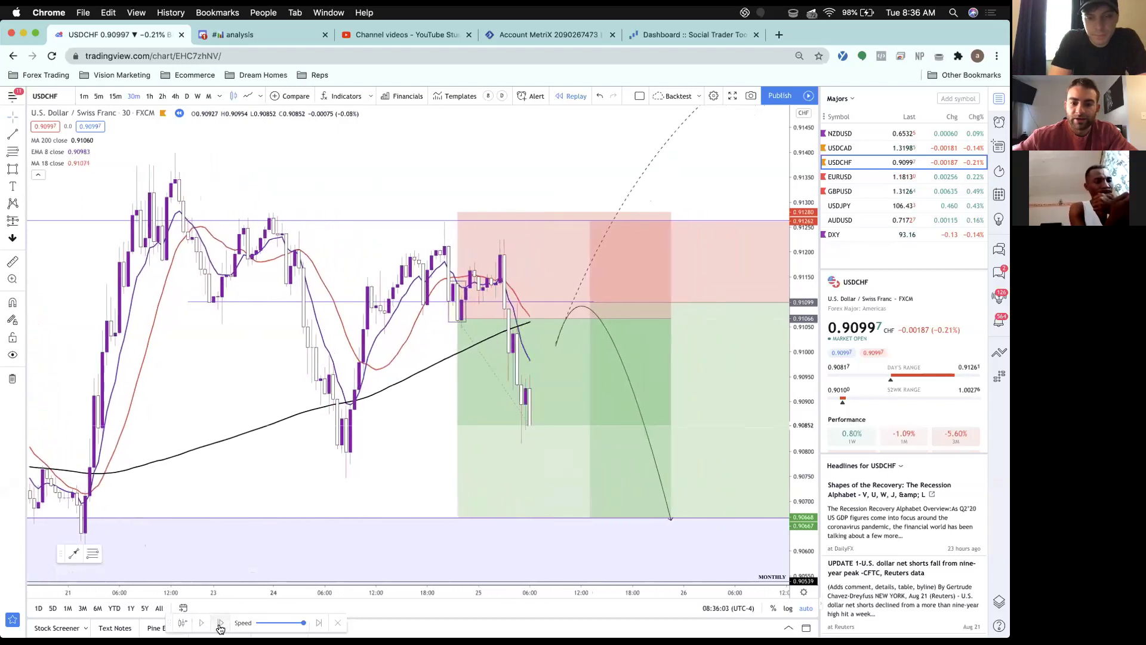
pyautogui.click(503, 431)
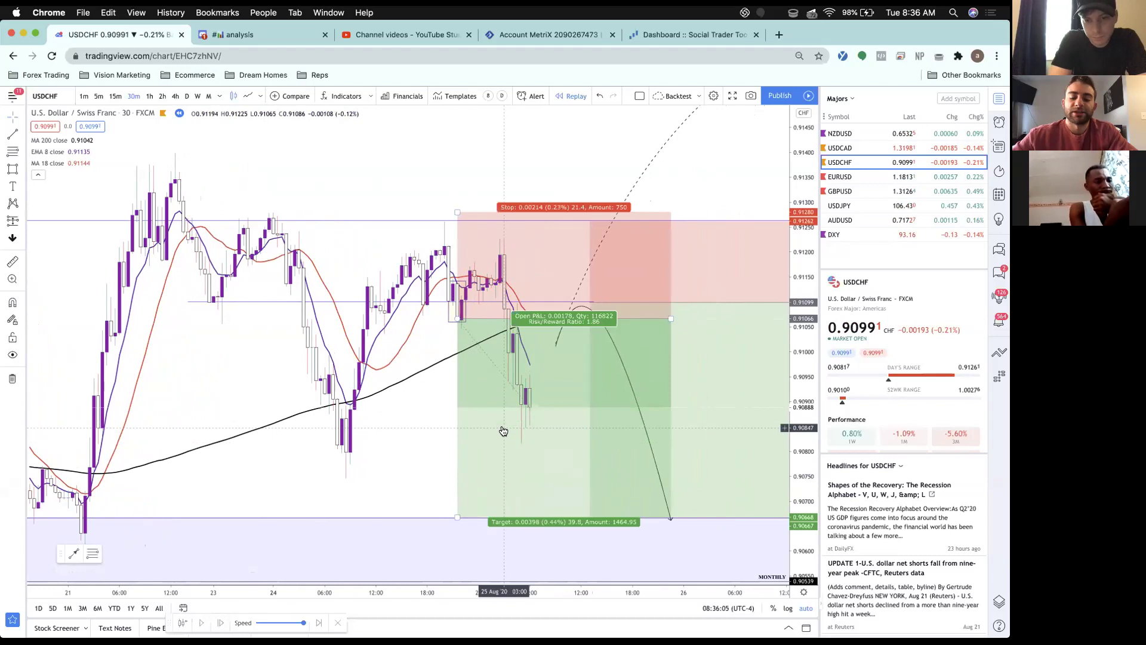
pyautogui.click(220, 624)
# Draw a rectangle around the early 25 August reversal candles, spanning about 0.91238 to 0.91078.
pyautogui.scroll(-3, 378, 478)
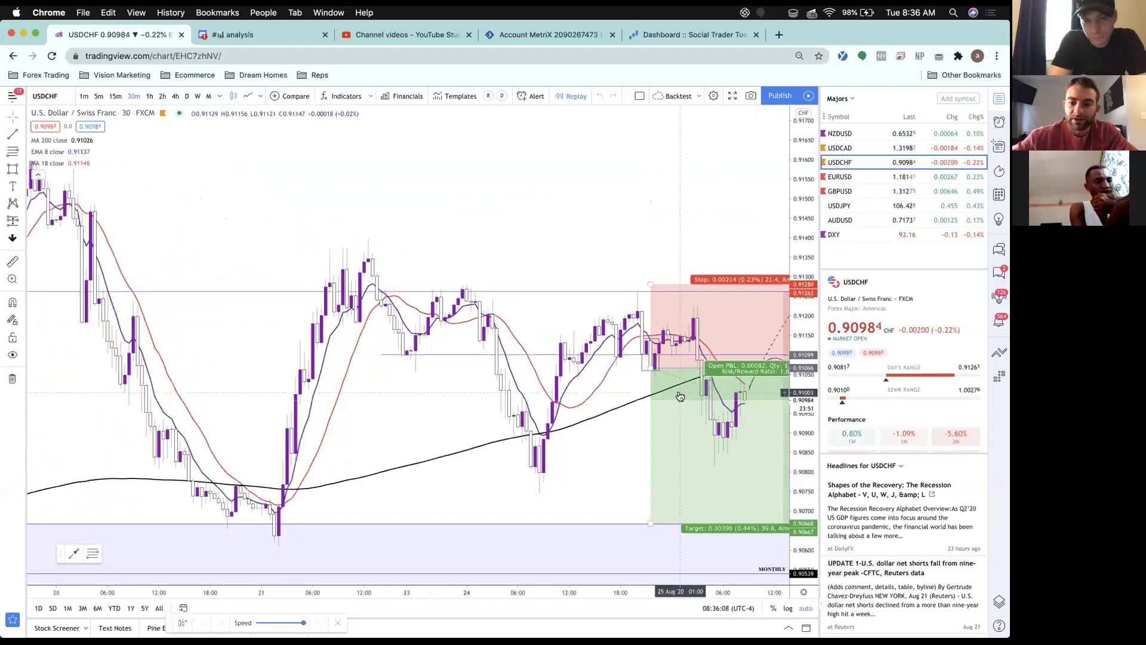
pyautogui.scroll(3, 679, 391)
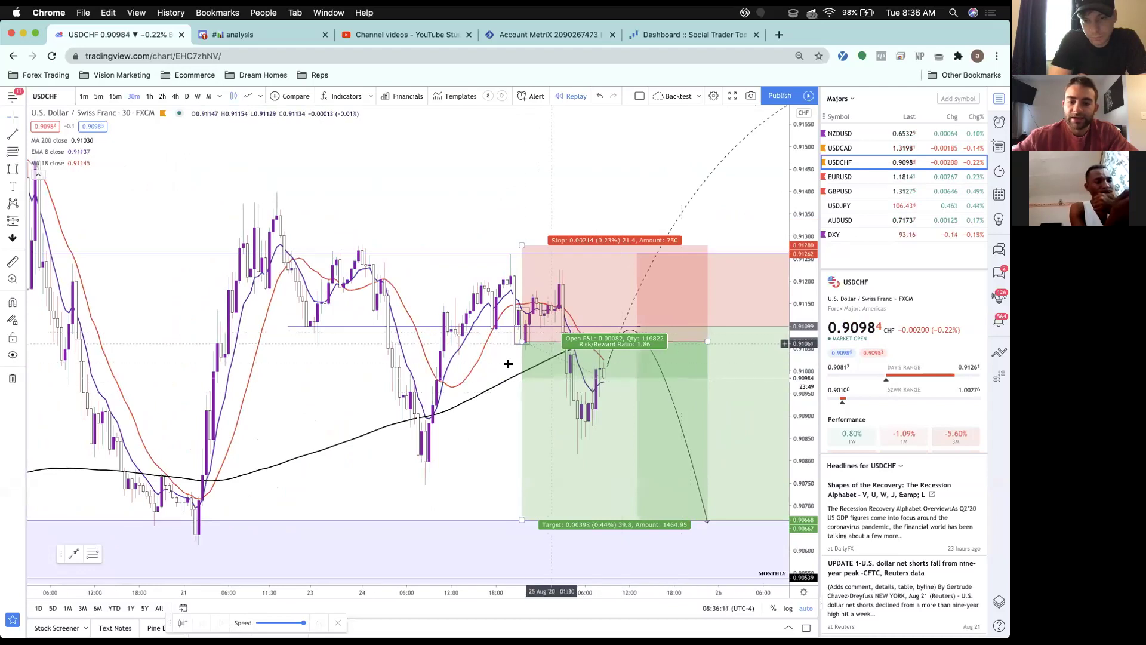
pyautogui.scroll(1, 526, 336)
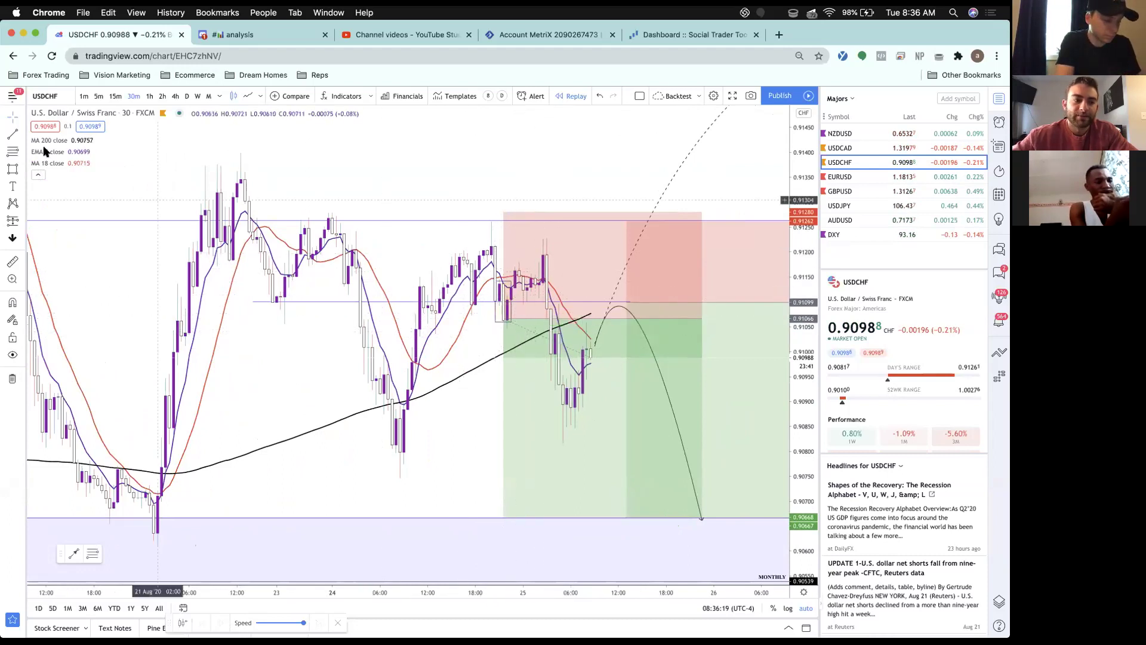
pyautogui.click(530, 322)
pyautogui.moveTo(535, 233); pyautogui.dragTo(553, 311)
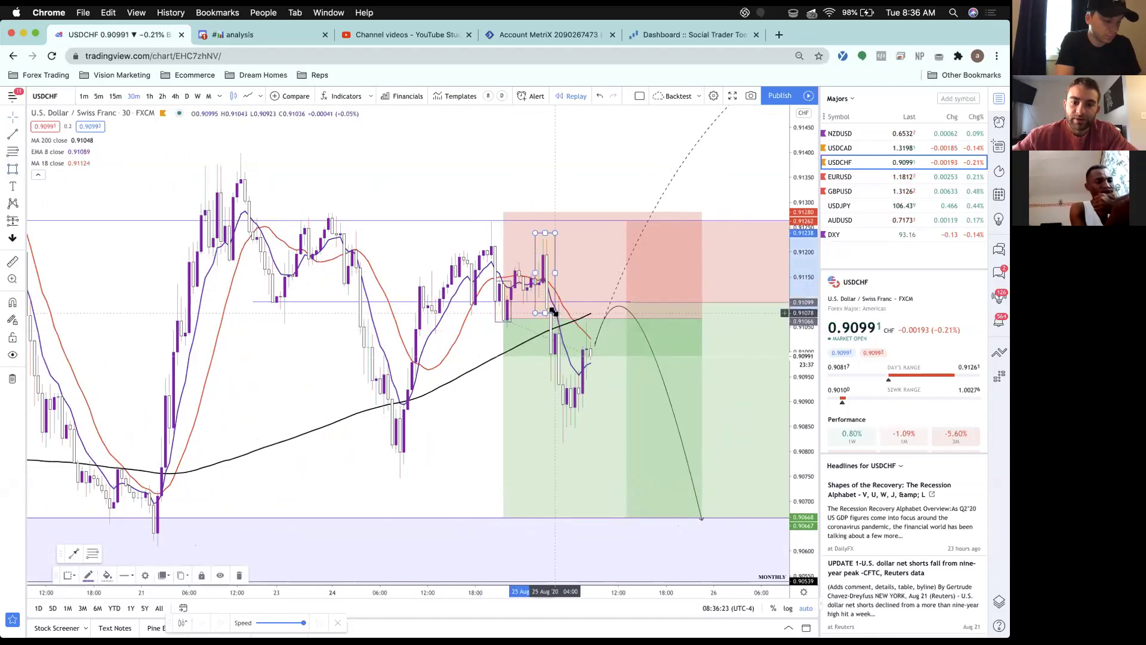
# Lower the target of the 0.91066 short position to 0.90647, just inside the monthly zone.
pyautogui.click(516, 352)
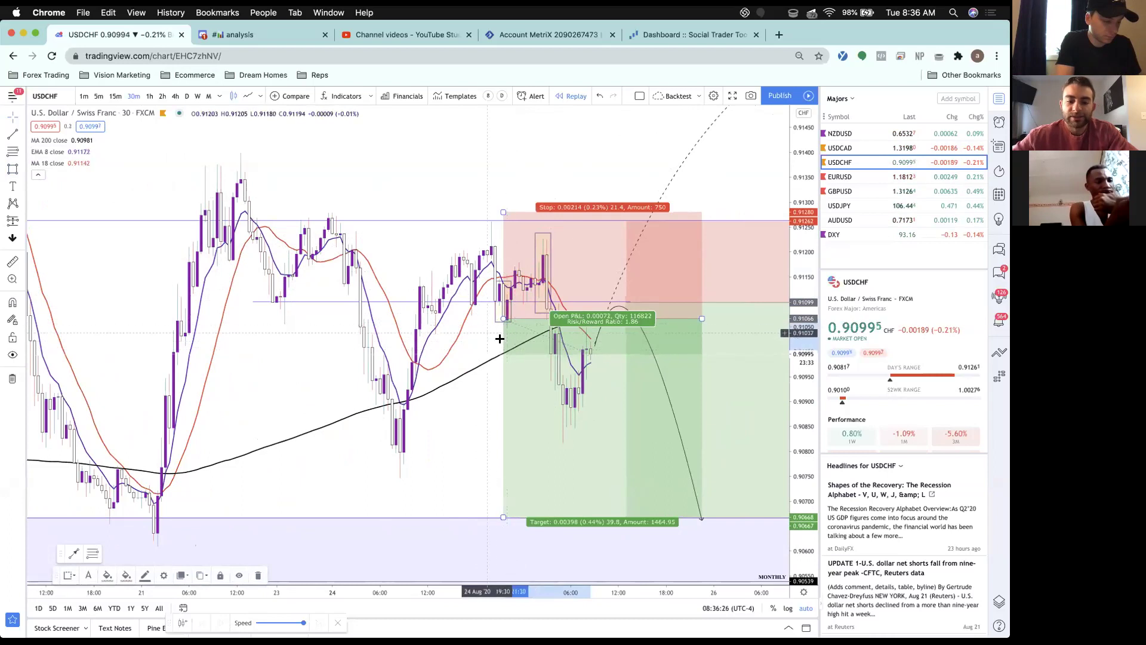
pyautogui.moveTo(502, 517)
pyautogui.mouseDown()
pyautogui.moveTo(504, 421)
pyautogui.moveTo(503, 527)
pyautogui.mouseUp()
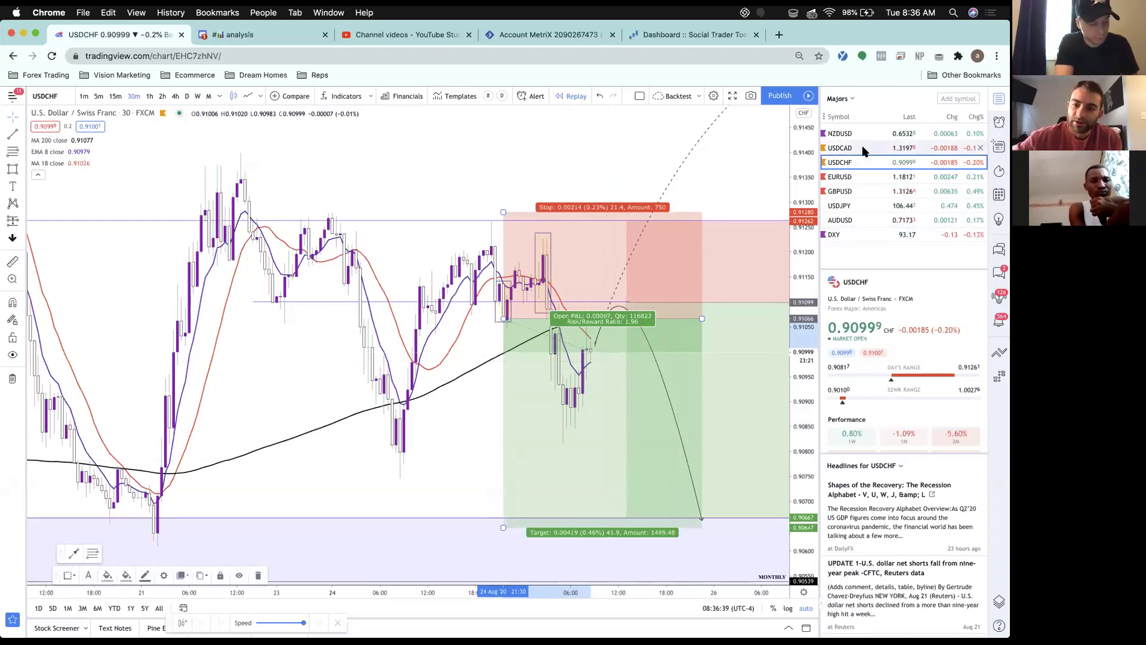
# Compare the USDCAD 30-minute chart and its projections with the USDCHF setup.
pyautogui.click(863, 148)
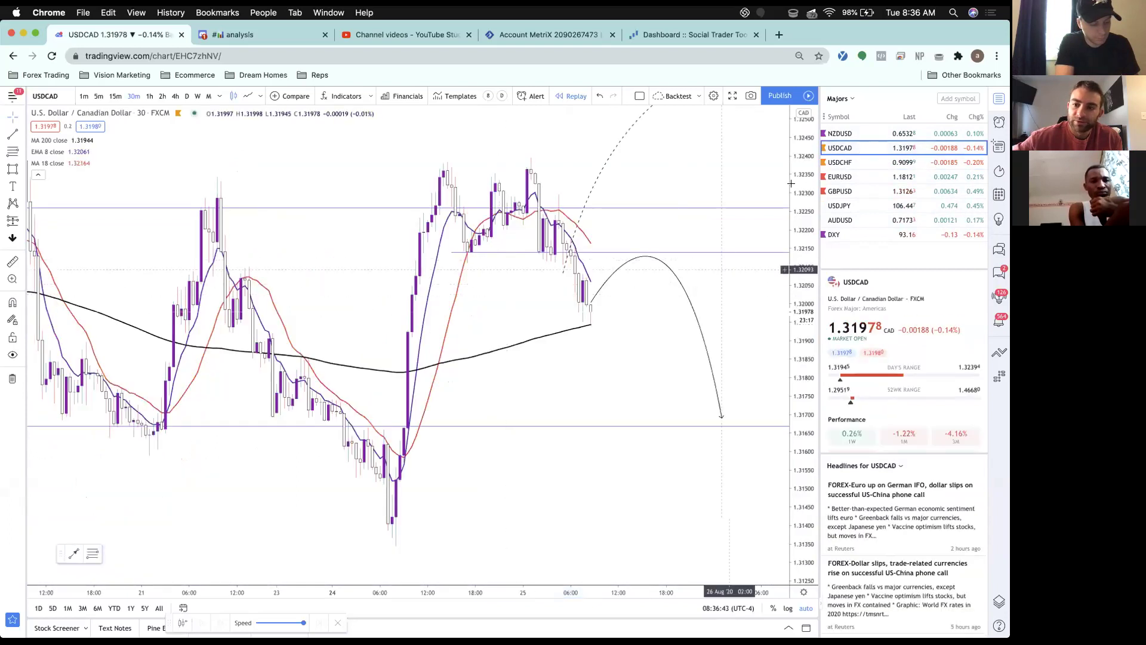
pyautogui.click(856, 160)
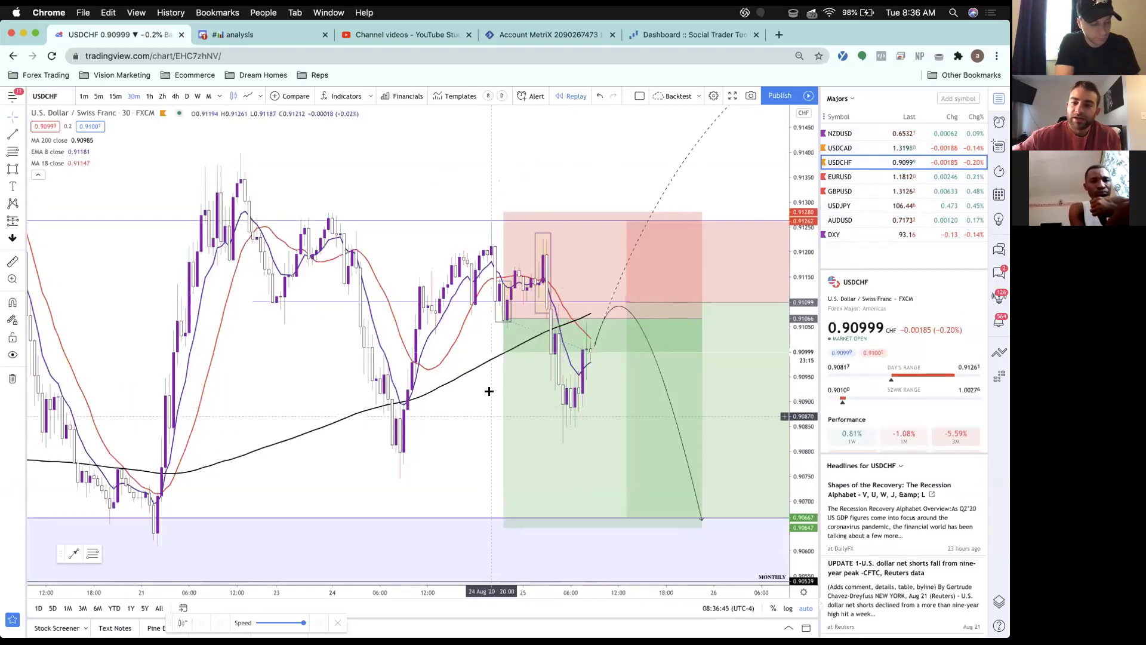
# Examine EURUSD on the weekly and daily timeframes against the weekly zone at 1.17325 and the monthly zones at 1.22995 and 1.11707.
pyautogui.click(855, 177)
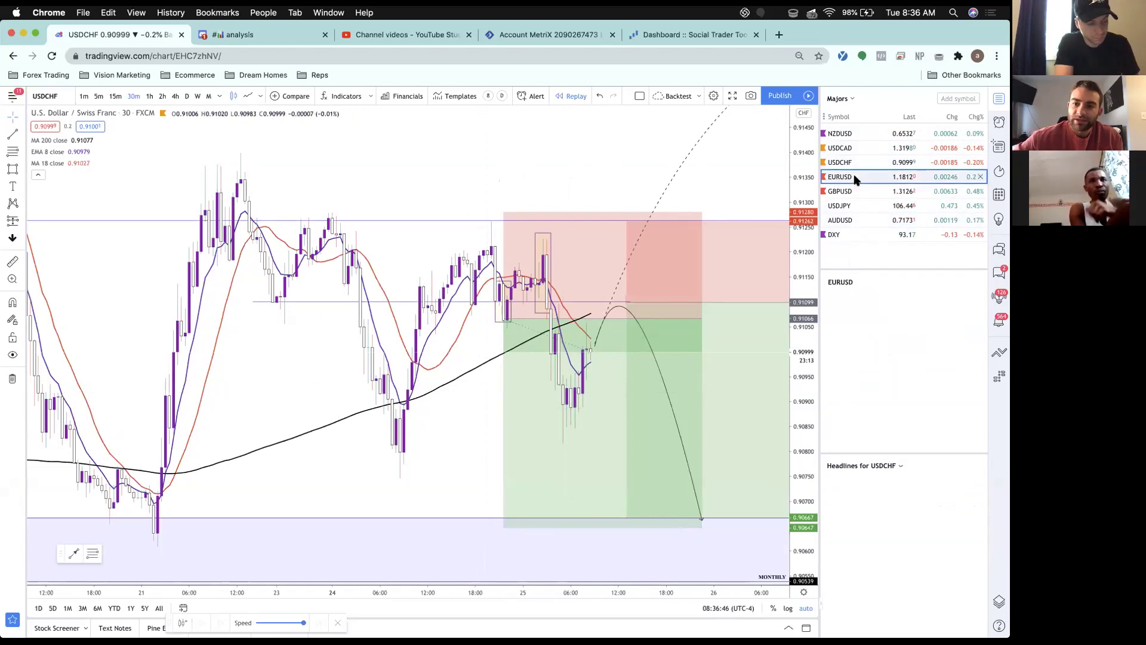
pyautogui.click(197, 96)
pyautogui.scroll(3, 427, 410)
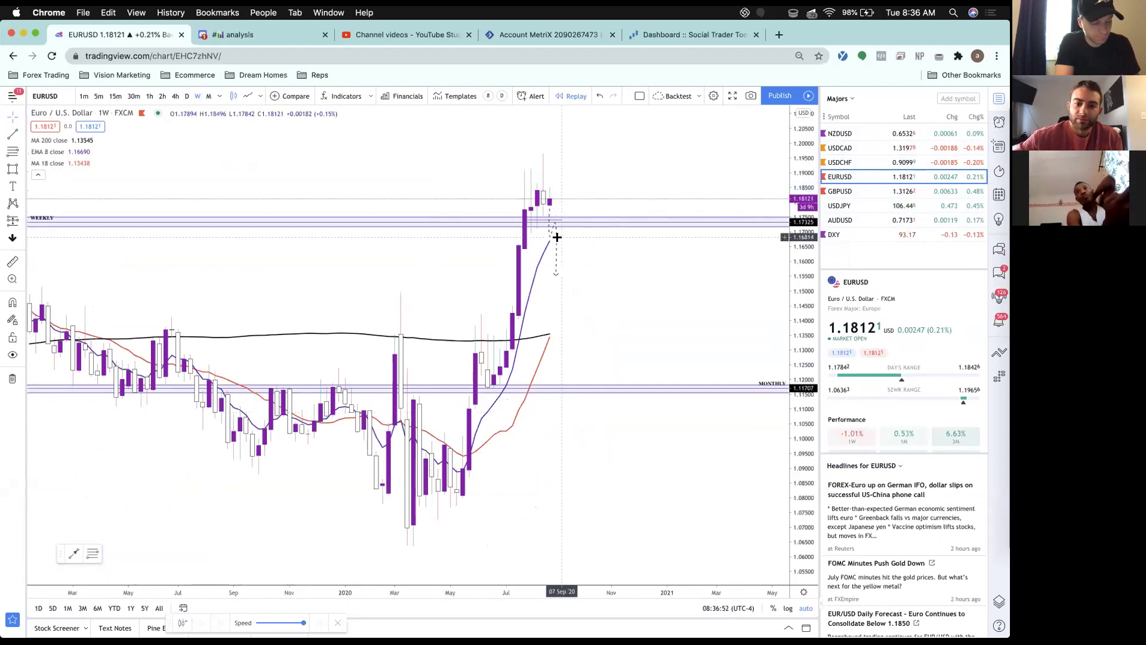
pyautogui.scroll(-2, 558, 240)
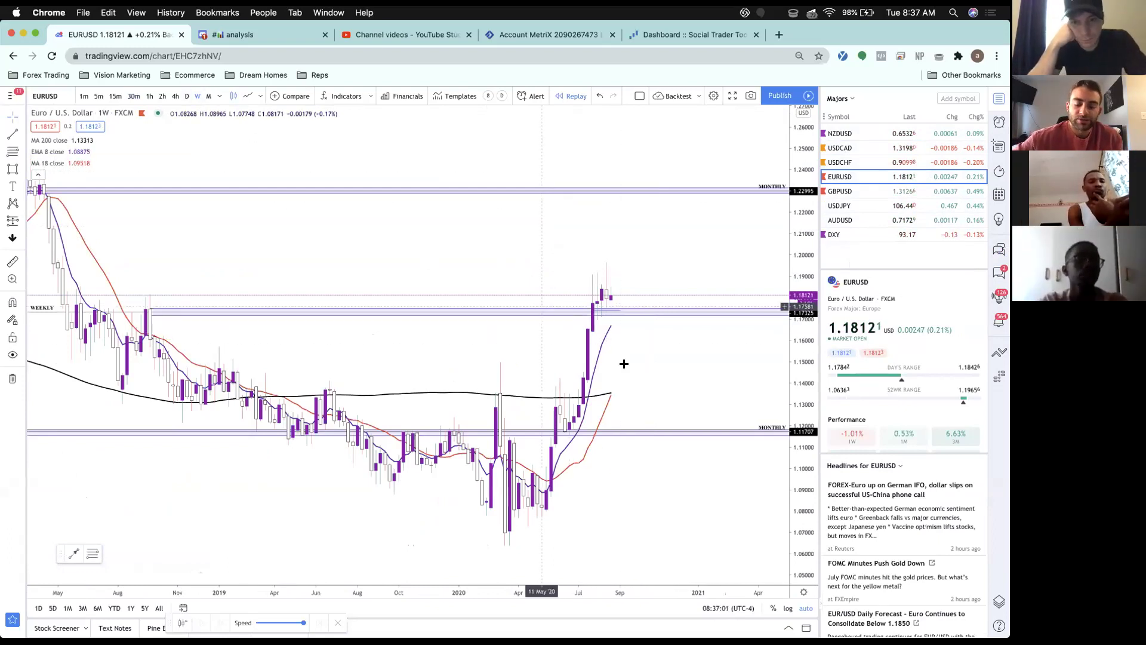
pyautogui.scroll(2, 624, 364)
pyautogui.scroll(-2, 624, 364)
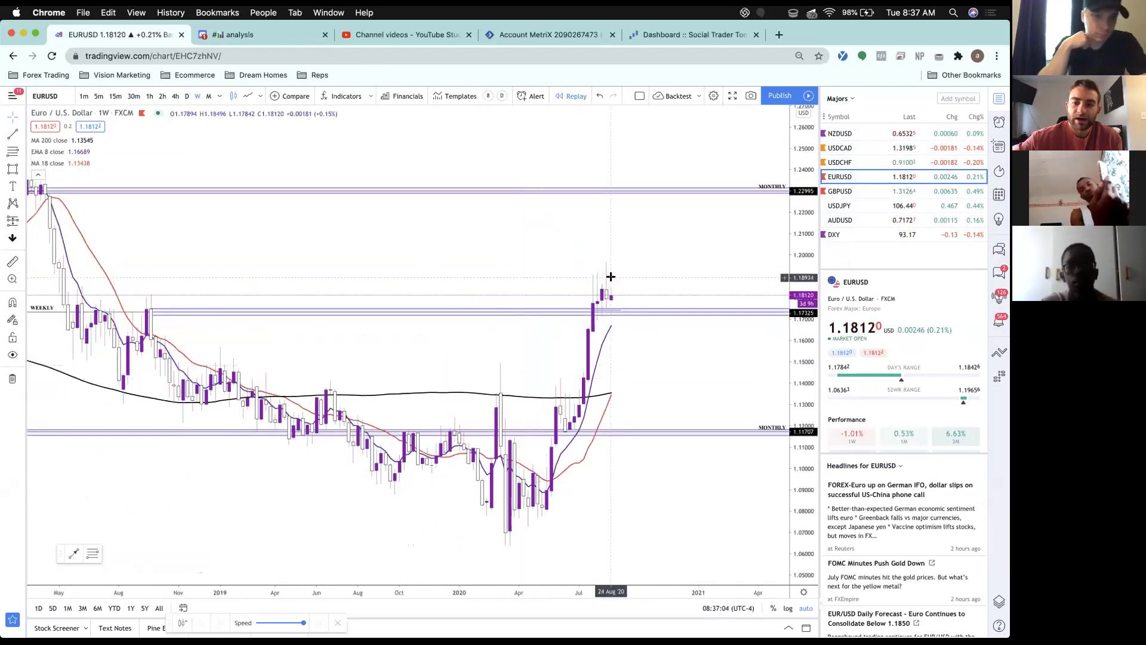
pyautogui.scroll(1, 611, 277)
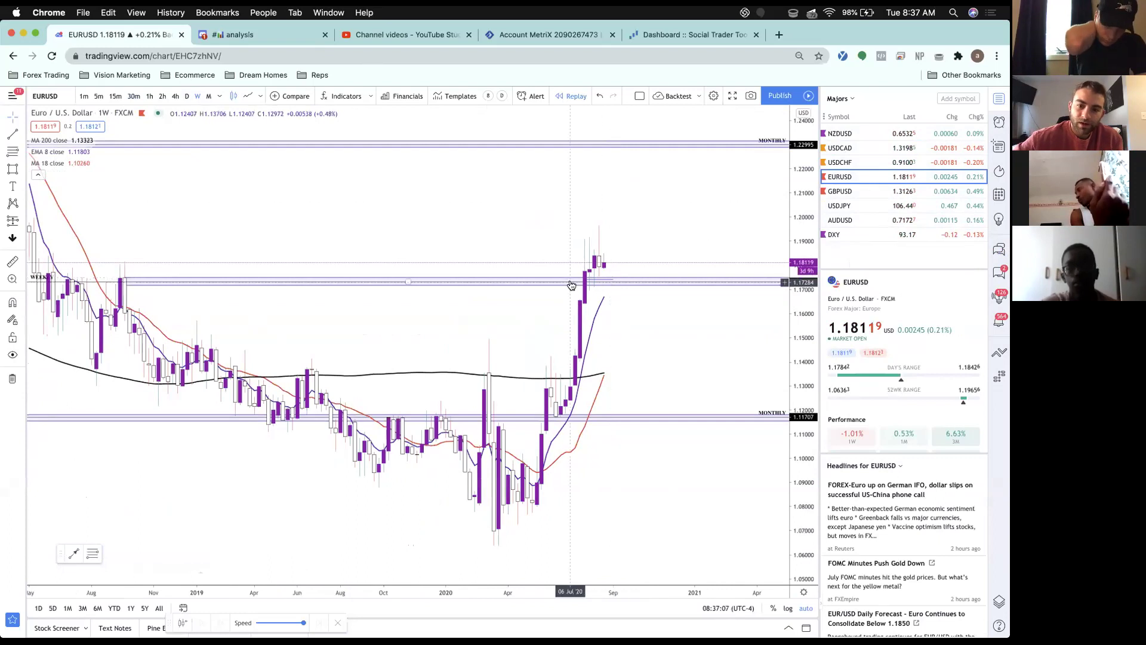
pyautogui.scroll(2, 572, 285)
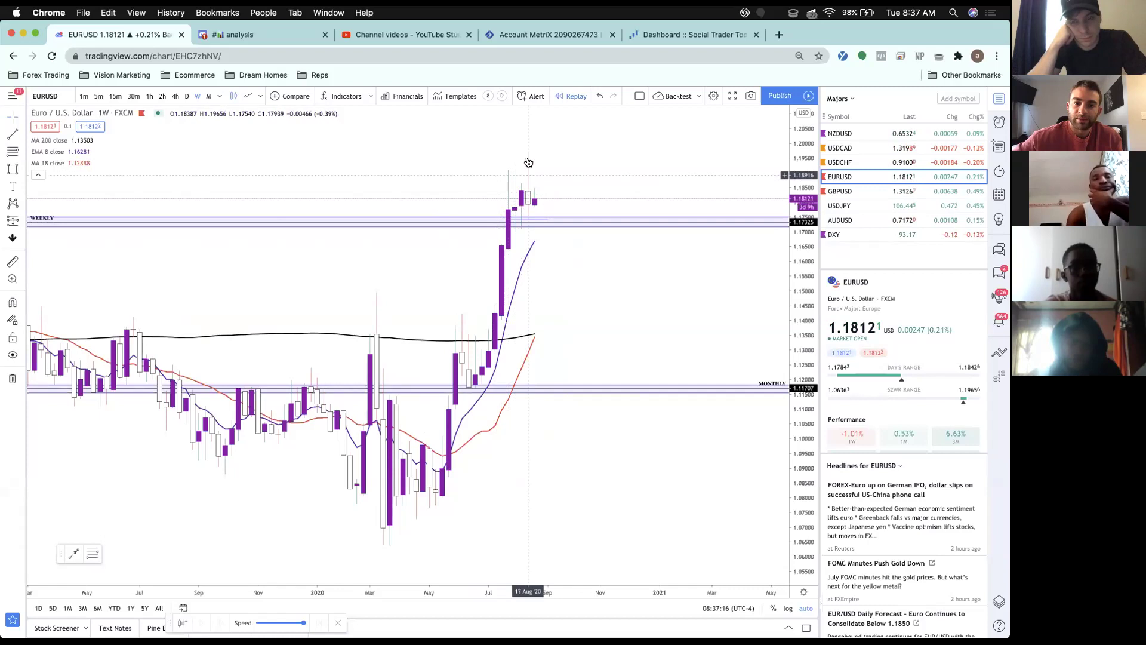
pyautogui.scroll(1, 538, 213)
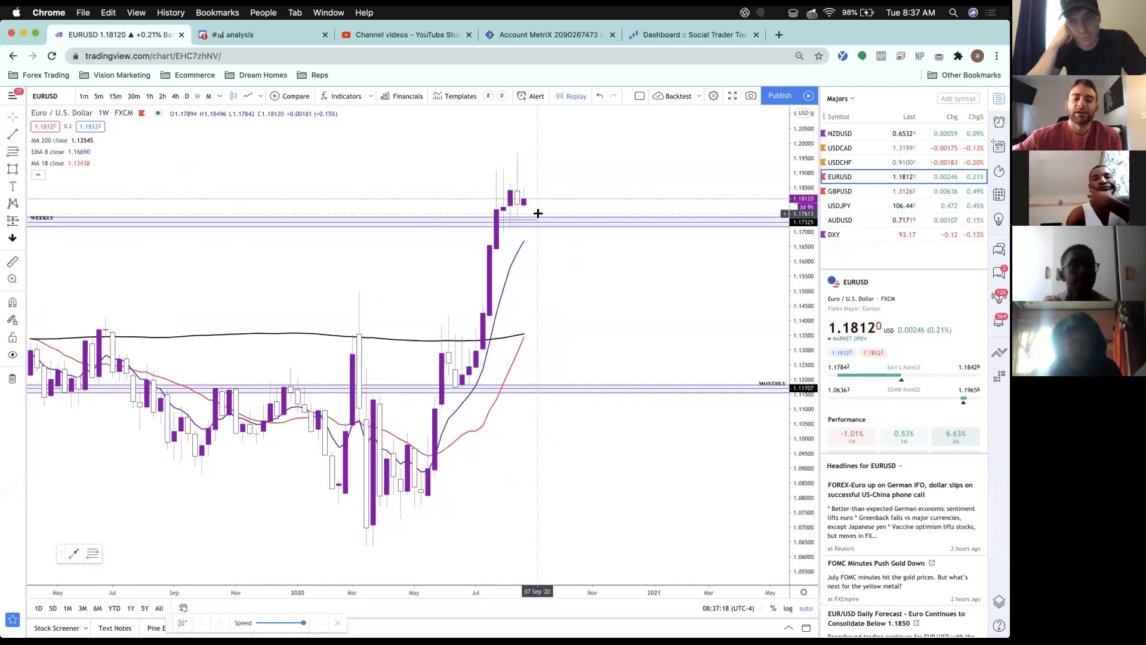
pyautogui.click(187, 96)
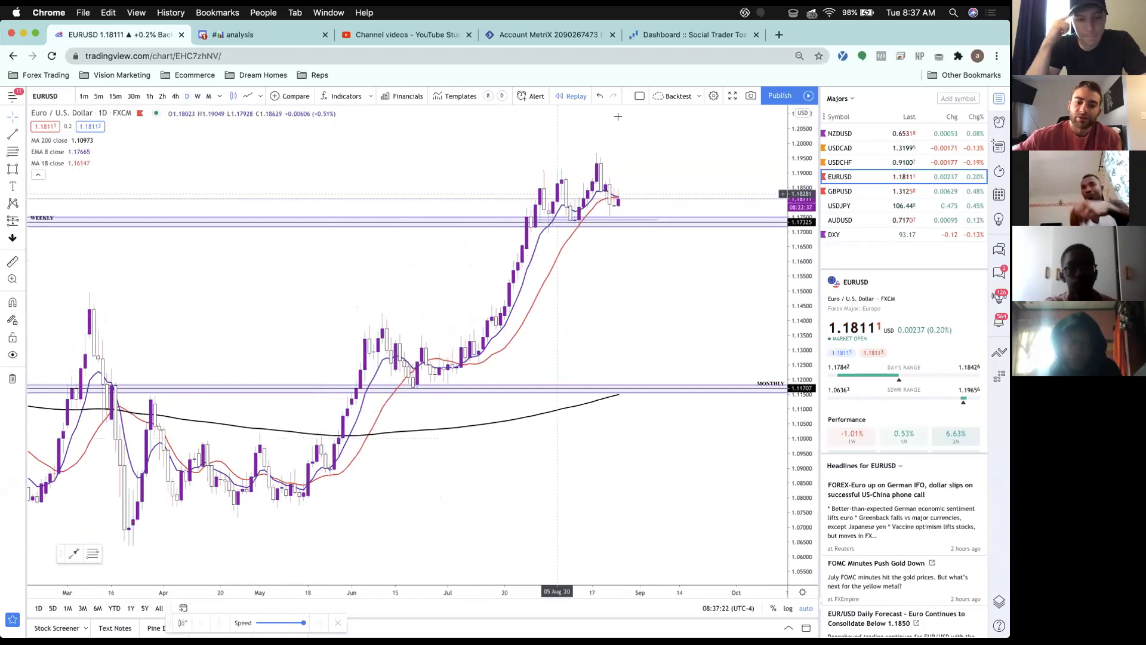
# Examine recent EURUSD price action above the 1.17325 weekly zone on the daily, 4-hour and 1-hour timeframes.
pyautogui.scroll(1, 621, 203)
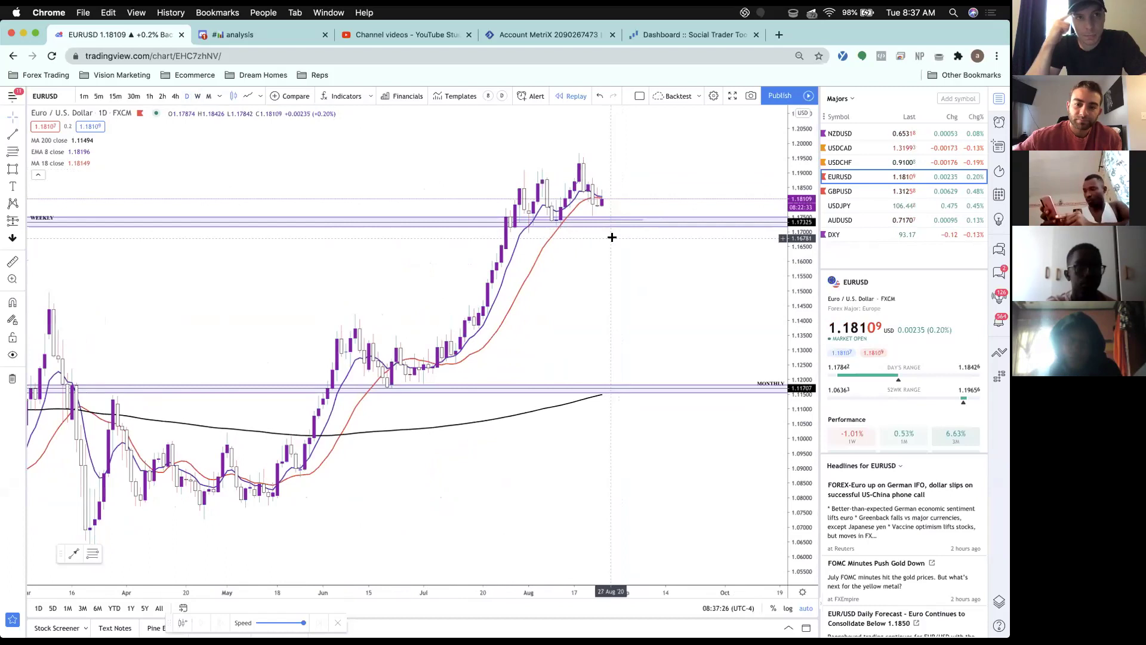
pyautogui.scroll(1, 609, 238)
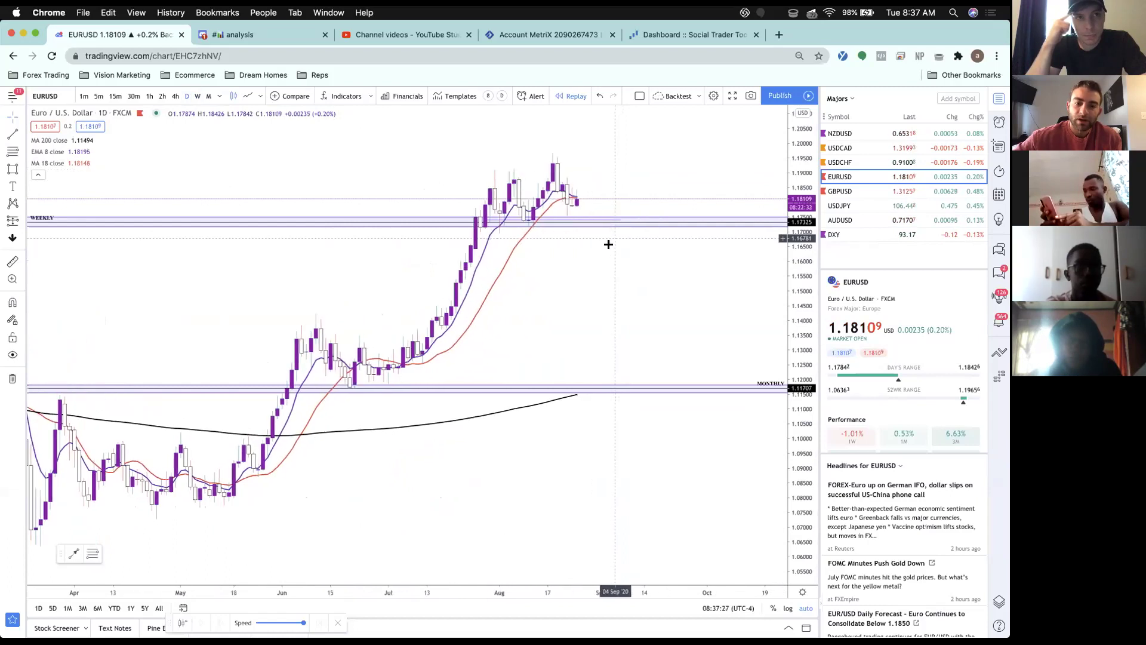
pyautogui.click(176, 95)
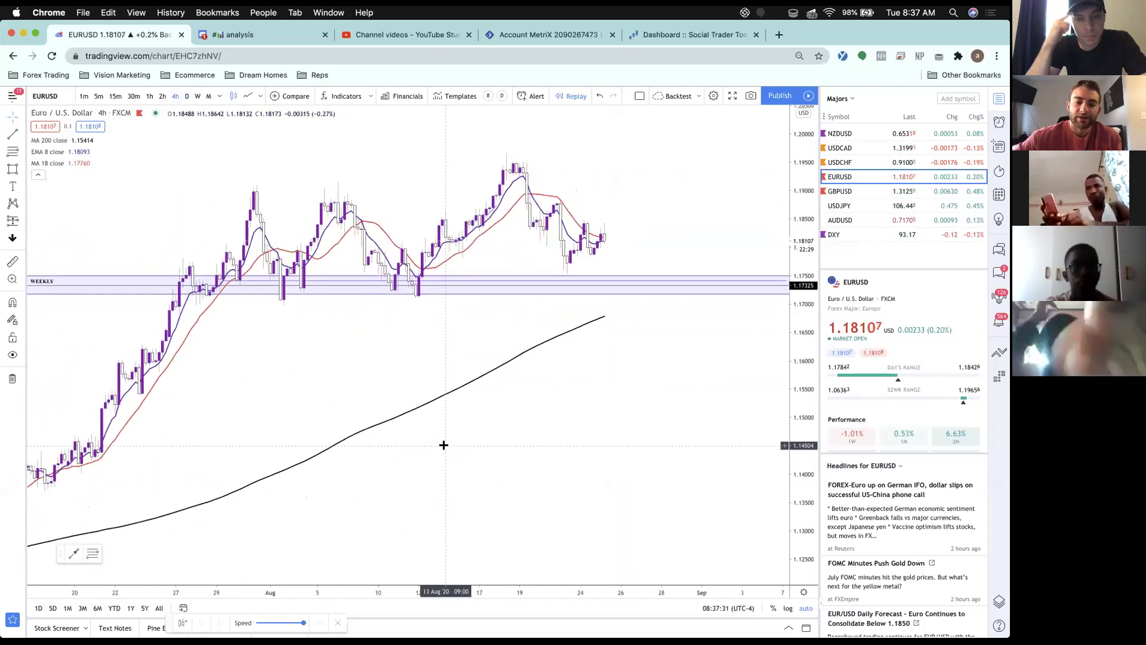
pyautogui.hscroll(5, 443, 445)
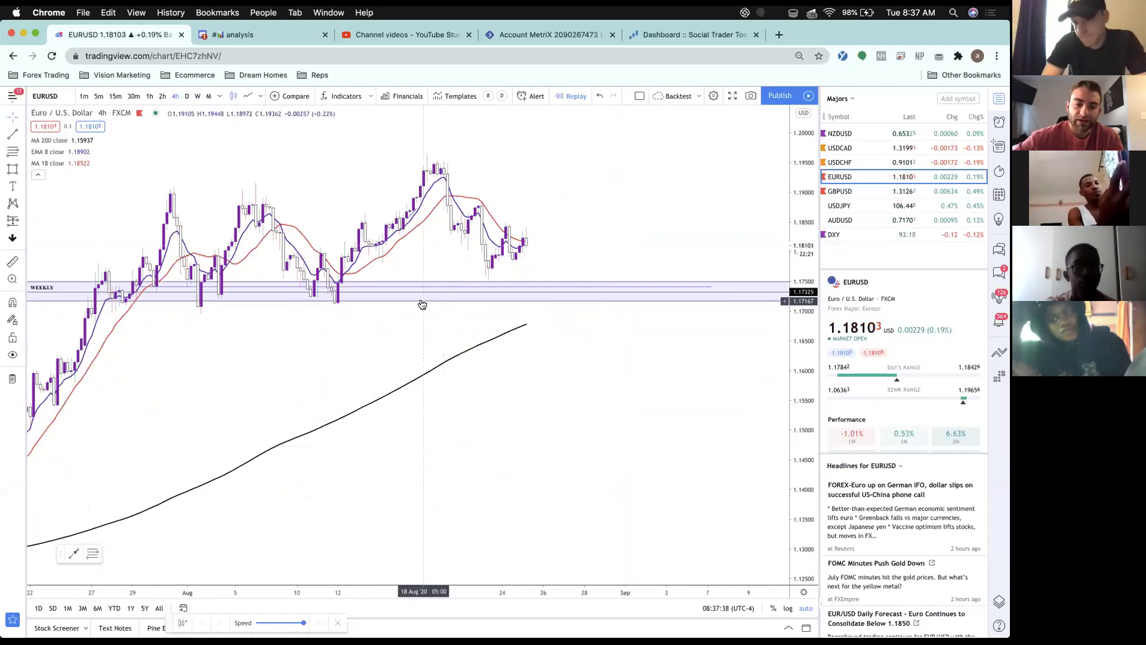
pyautogui.hscroll(5, 445, 271)
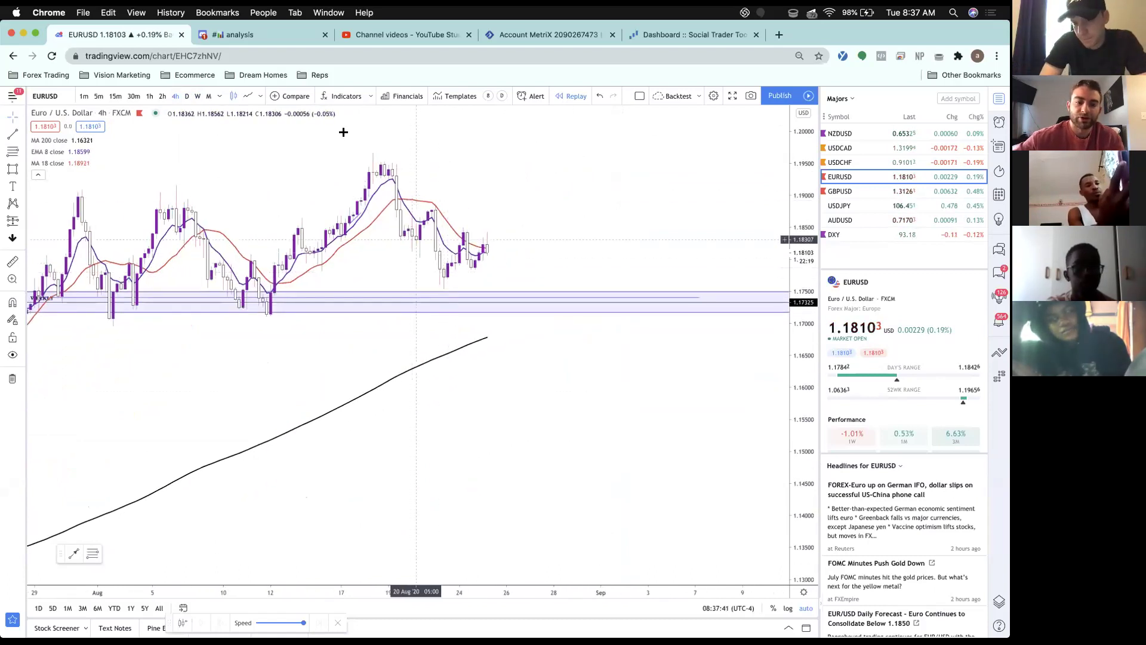
pyautogui.click(149, 96)
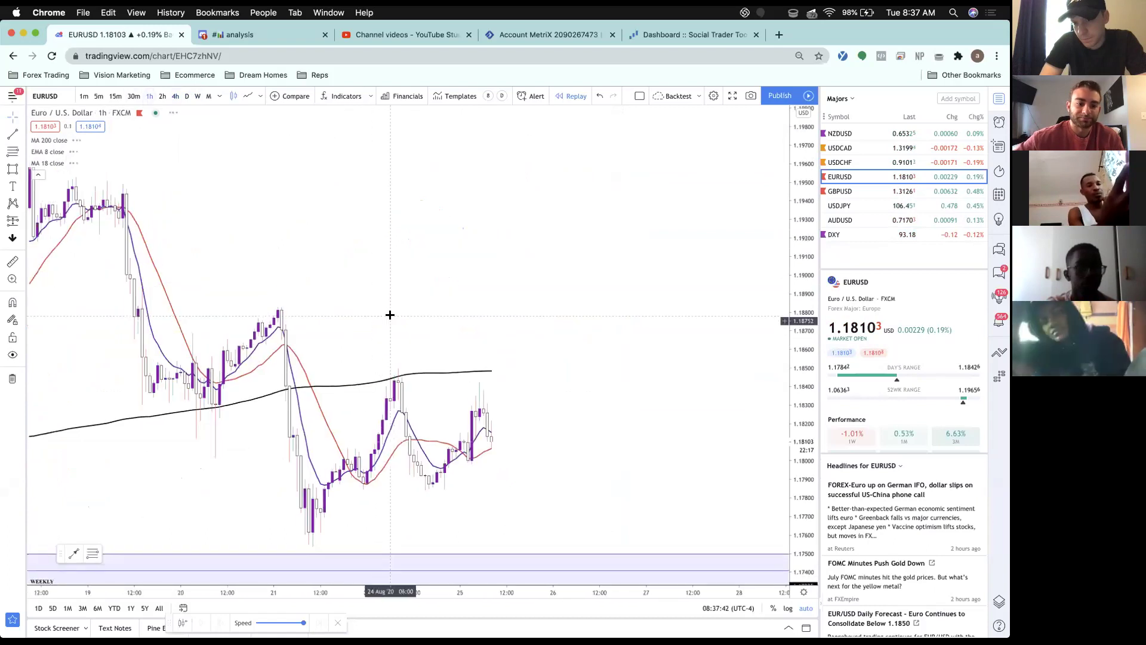
pyautogui.scroll(-2, 390, 314)
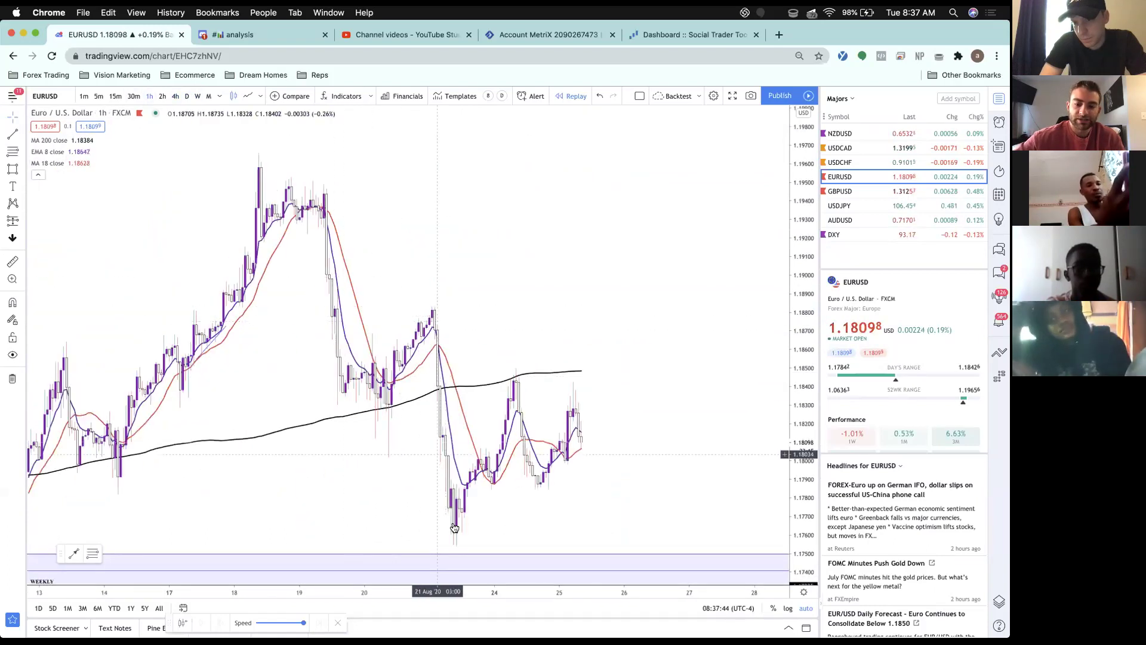
pyautogui.scroll(-1, 510, 397)
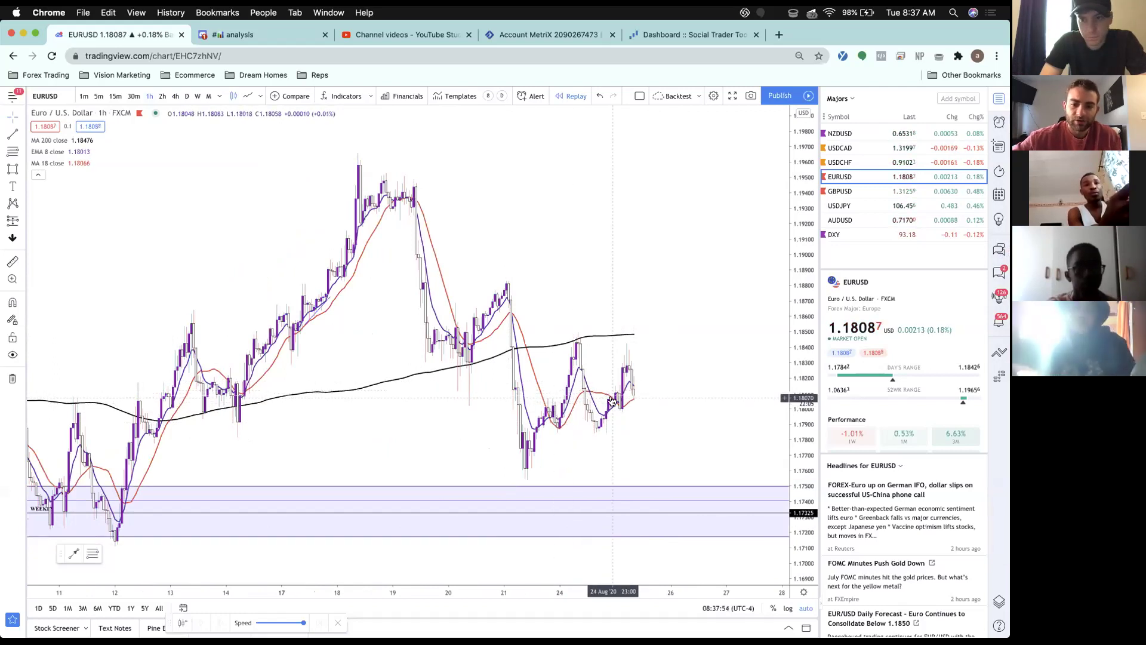
pyautogui.scroll(2, 388, 275)
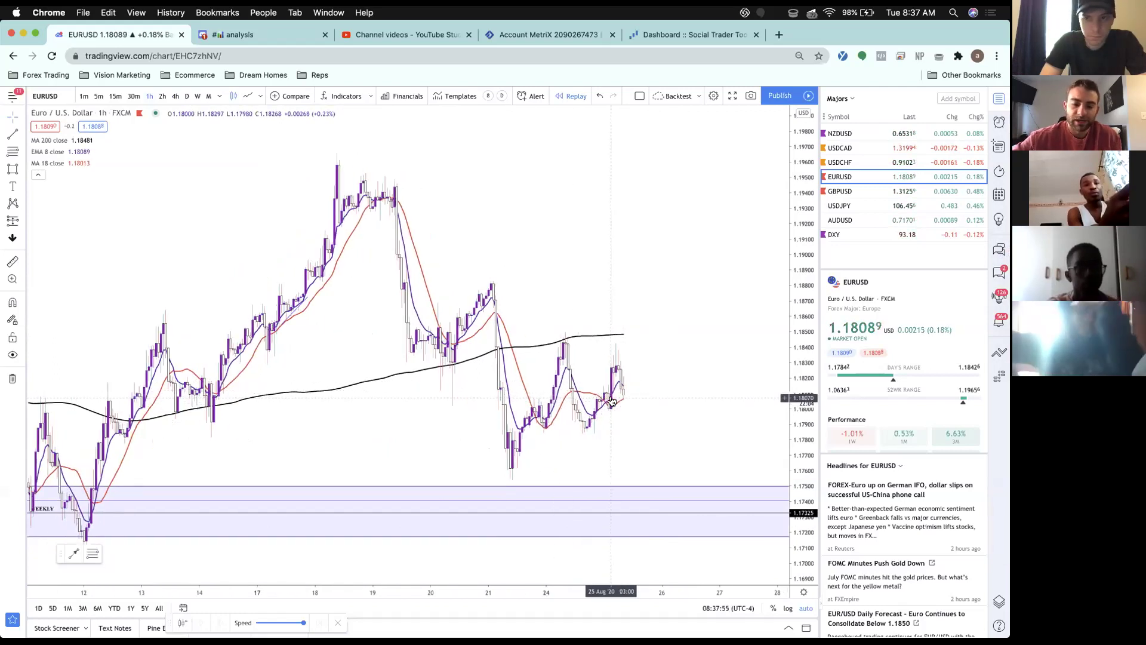
# On the 4-hour chart, draw a dashed double-curve projection from about 1.18009 down to about 1.15000.
pyautogui.click(175, 96)
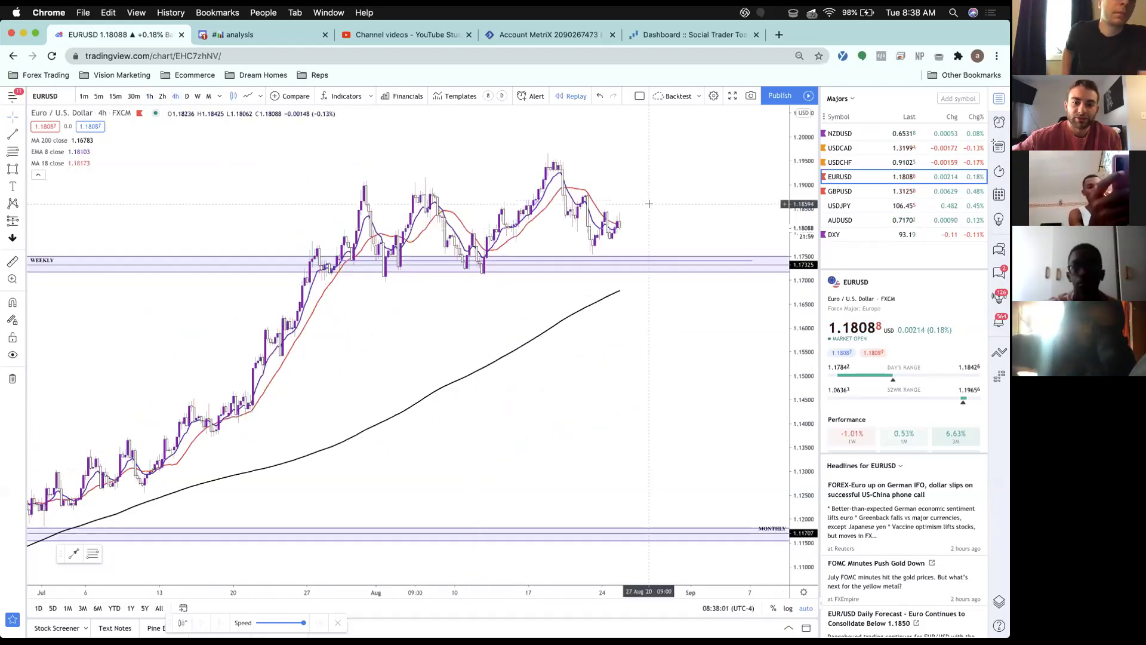
pyautogui.scroll(3, 649, 203)
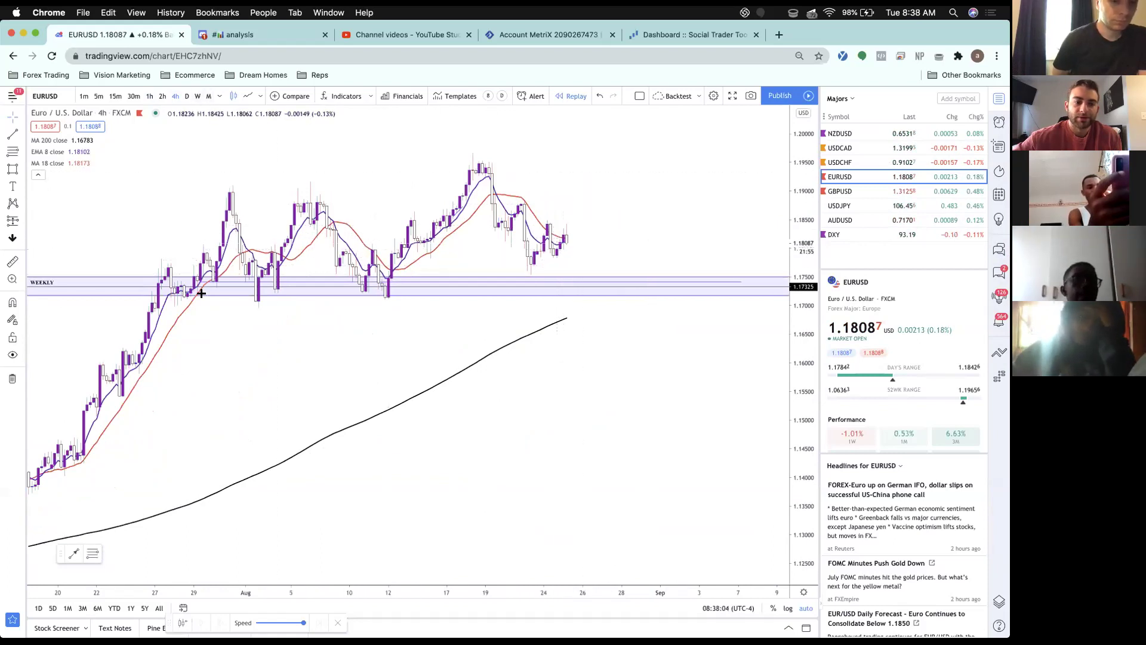
pyautogui.scroll(-3, 360, 297)
pyautogui.scroll(2, 360, 297)
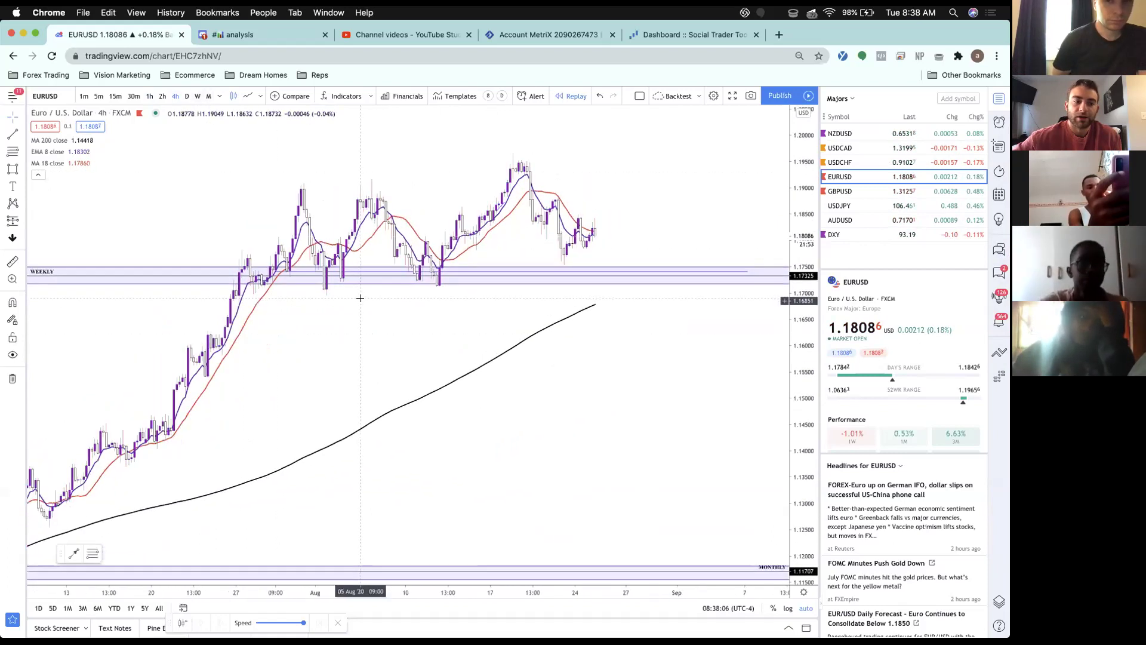
pyautogui.click(21, 169)
pyautogui.click(54, 286)
pyautogui.click(585, 241)
pyautogui.click(673, 404)
pyautogui.hscroll(5, 673, 404)
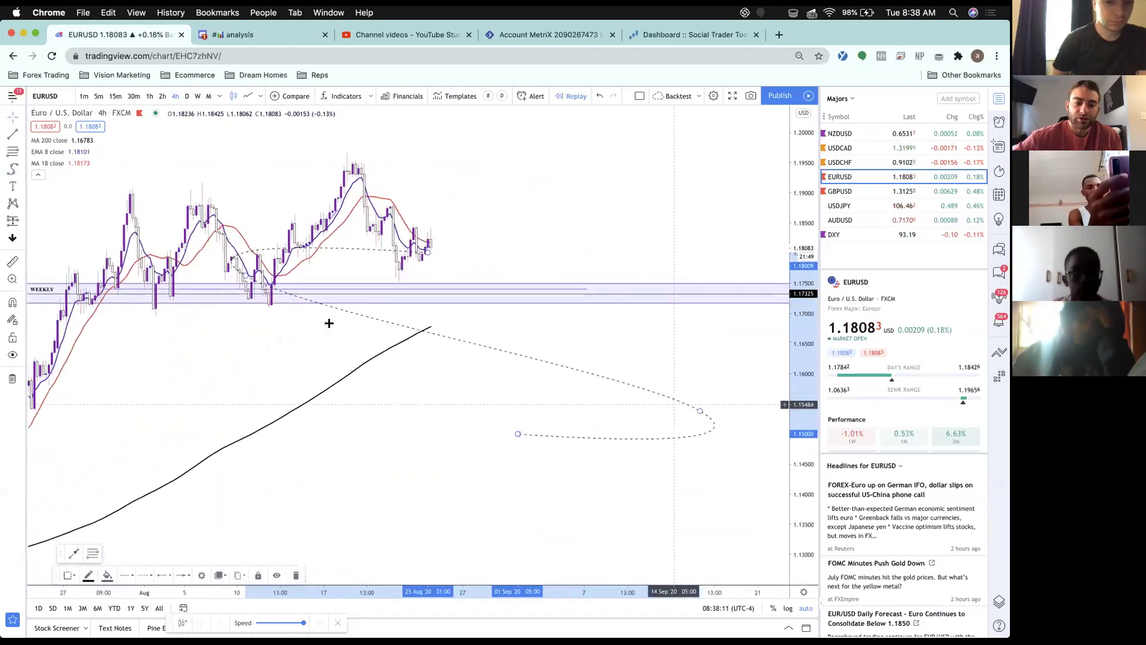
# Reshape the projection curve to dip below the weekly zone, retest it, and drop to about 1.14489.
pyautogui.moveTo(250, 274); pyautogui.dragTo(500, 329)
pyautogui.moveTo(697, 410); pyautogui.dragTo(530, 292)
pyautogui.moveTo(498, 329); pyautogui.dragTo(450, 323)
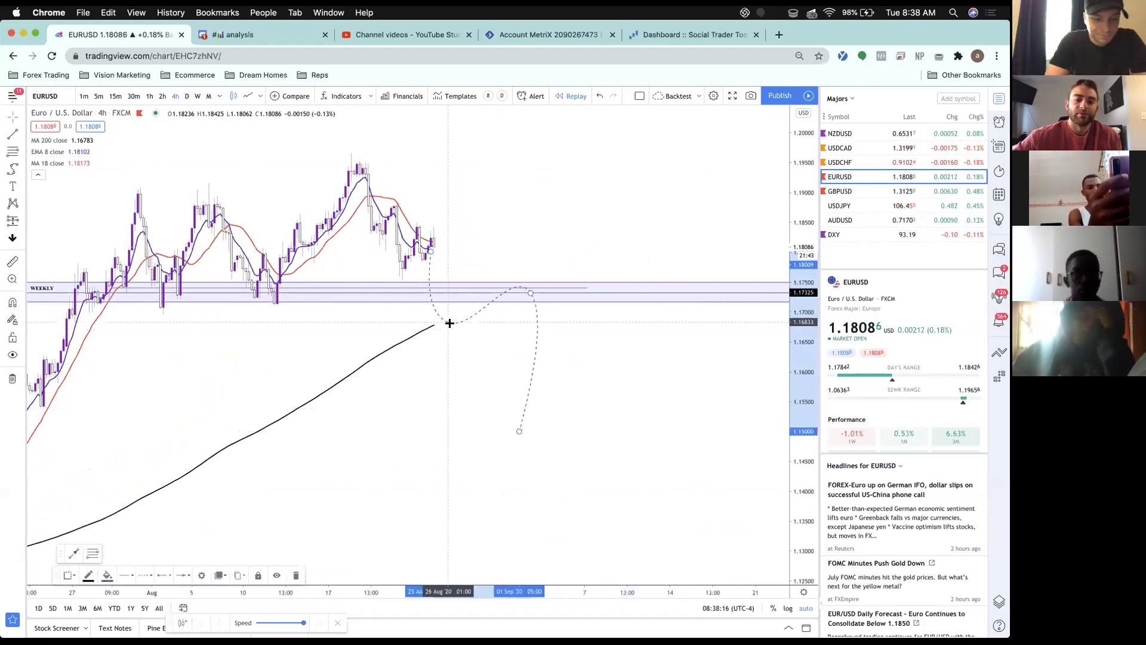
pyautogui.moveTo(519, 431); pyautogui.dragTo(596, 460)
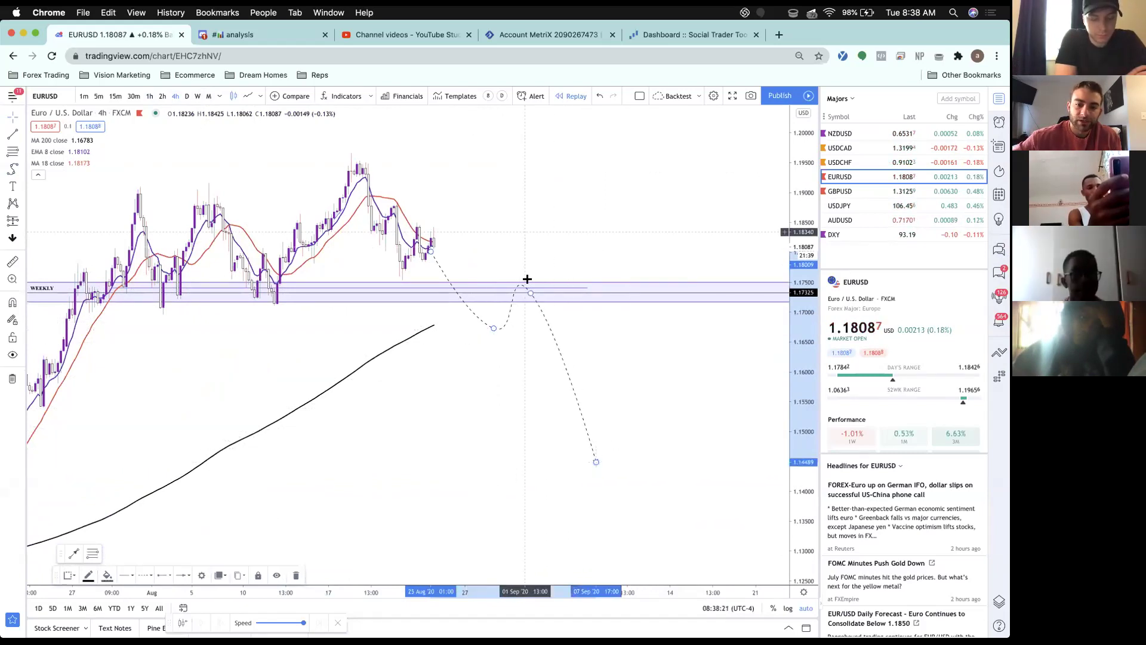
pyautogui.click(538, 330)
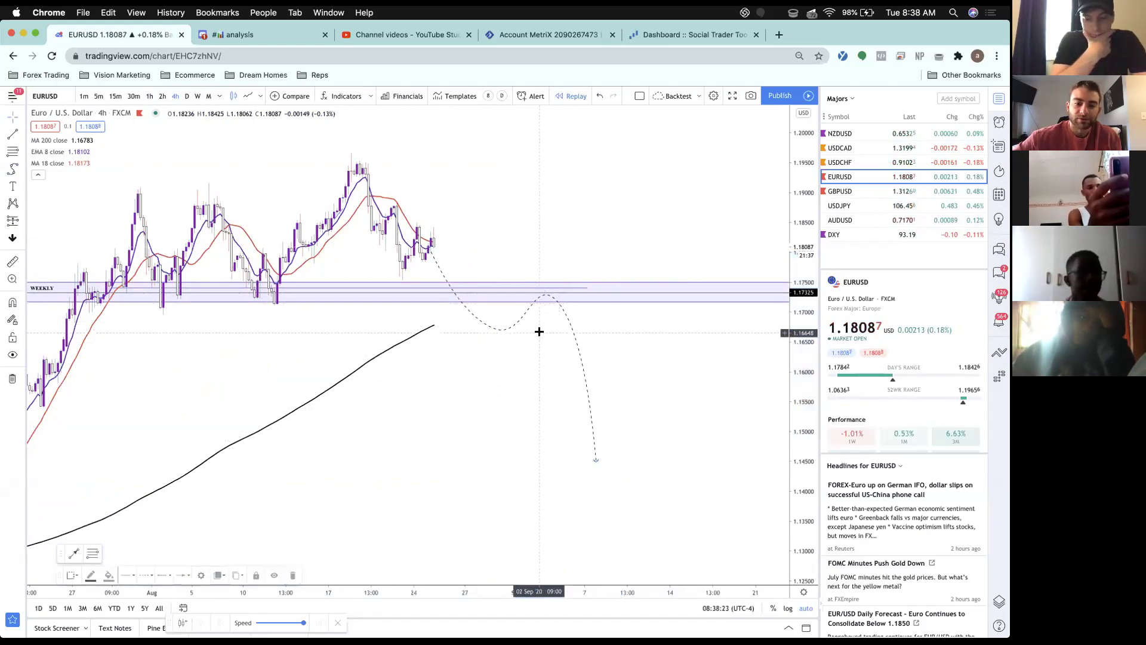
# Draw a Fibonacci retracement from the 12 August low at 1.17139 up to 1.19521, and delete it after checking the levels.
pyautogui.scroll(-2, 418, 329)
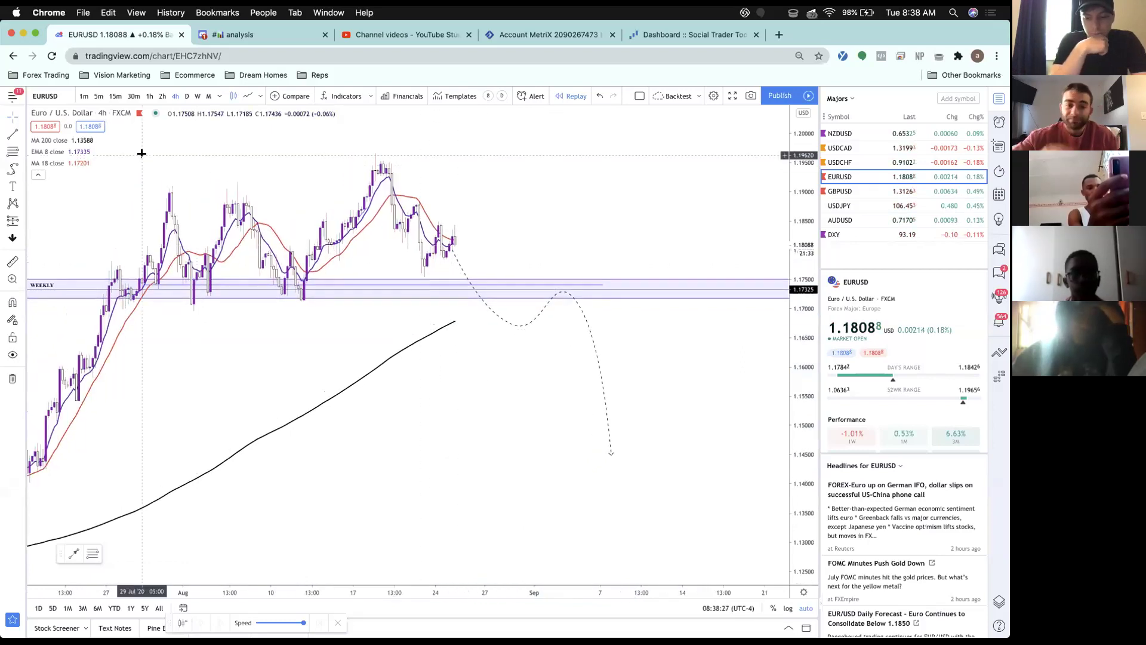
pyautogui.click(12, 154)
pyautogui.click(311, 300)
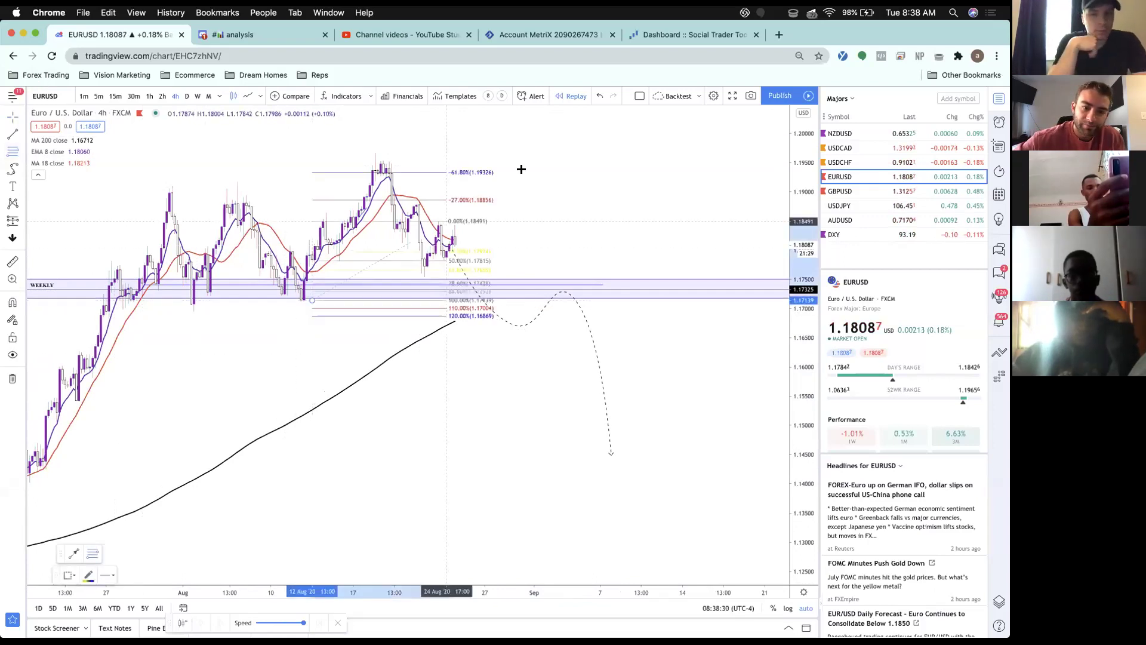
pyautogui.click(583, 160)
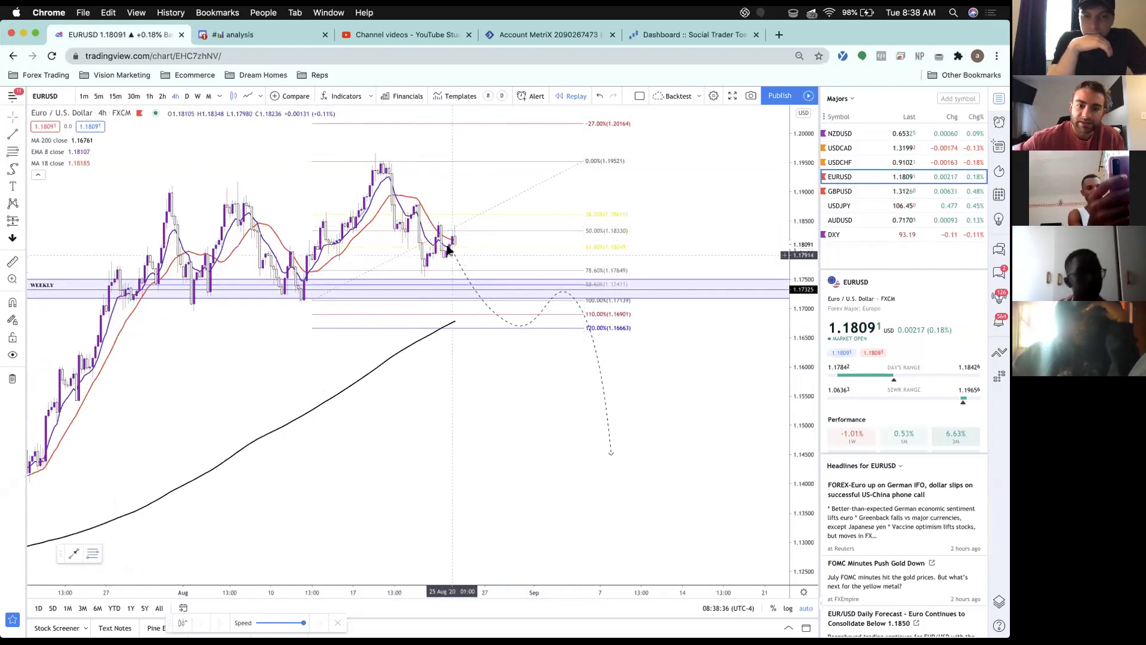
pyautogui.click(468, 223)
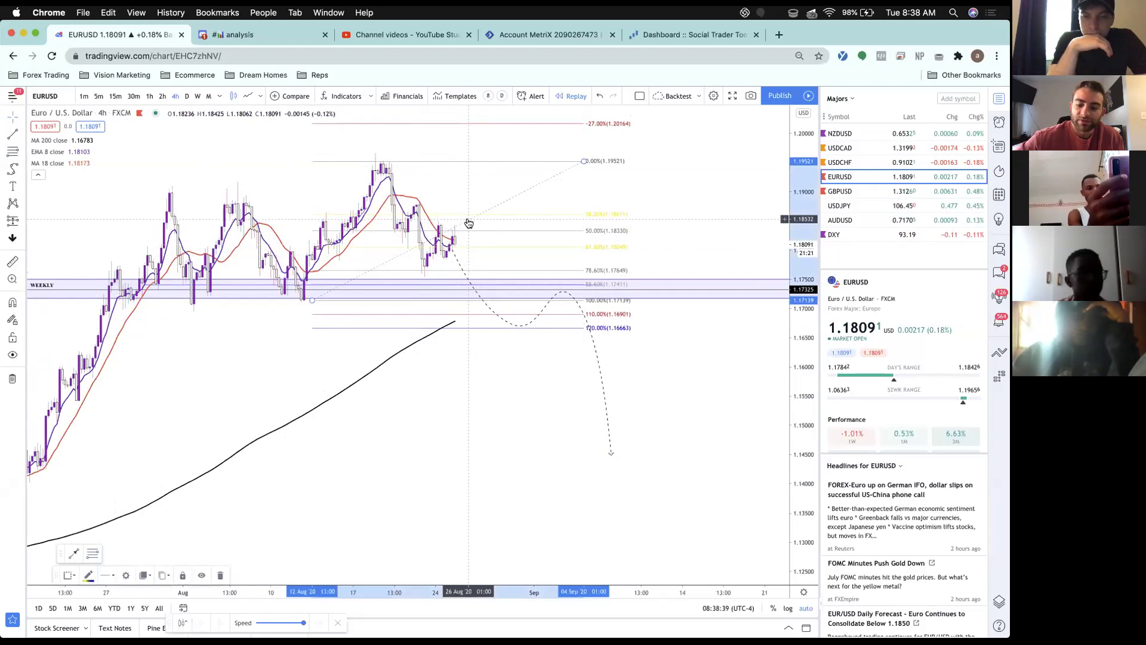
pyautogui.press('Delete')
# Add a horizontal line at about 1.17932 above the weekly zone on the 4-hour chart.
pyautogui.scroll(3, 373, 259)
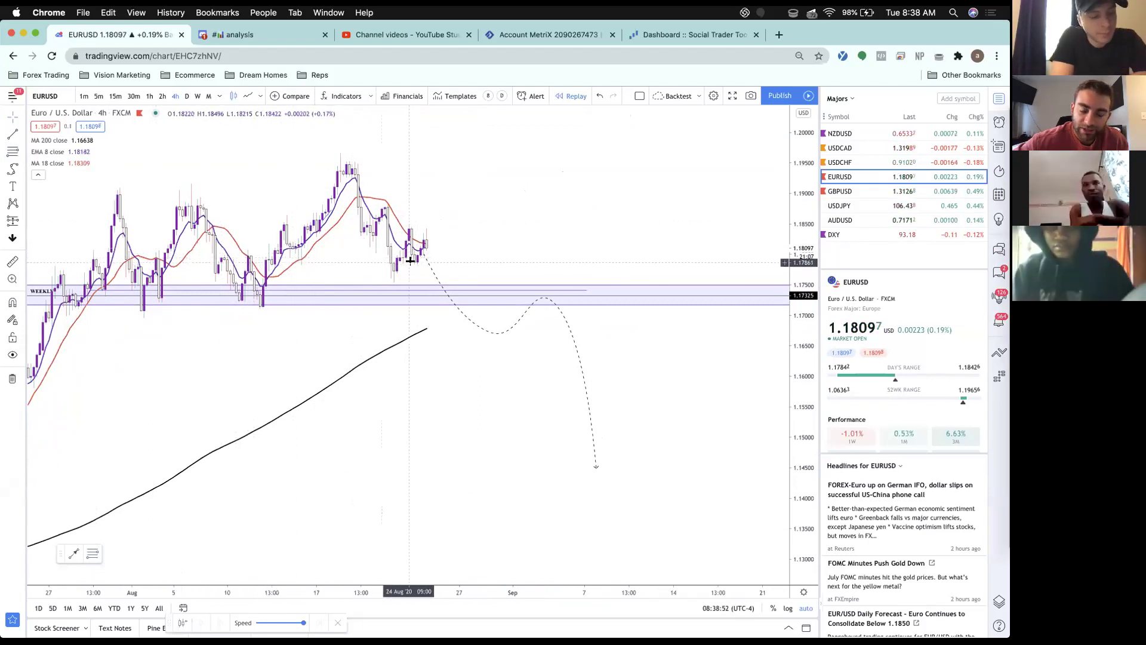
pyautogui.click(18, 138)
pyautogui.click(75, 231)
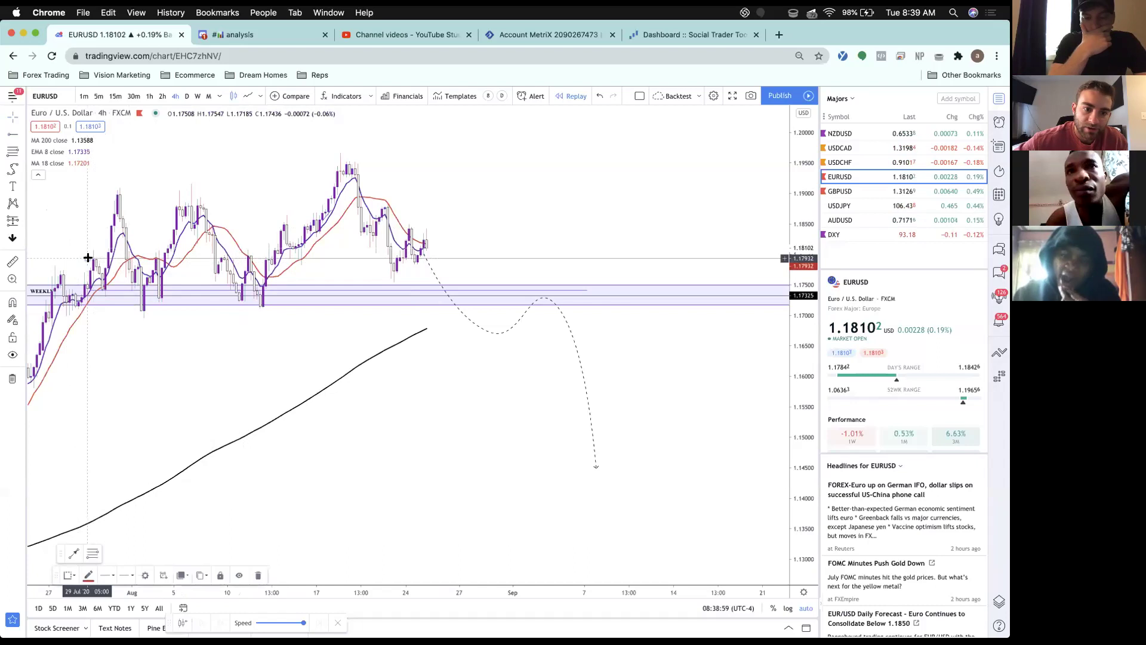
pyautogui.scroll(1, 481, 248)
pyautogui.scroll(1, 481, 249)
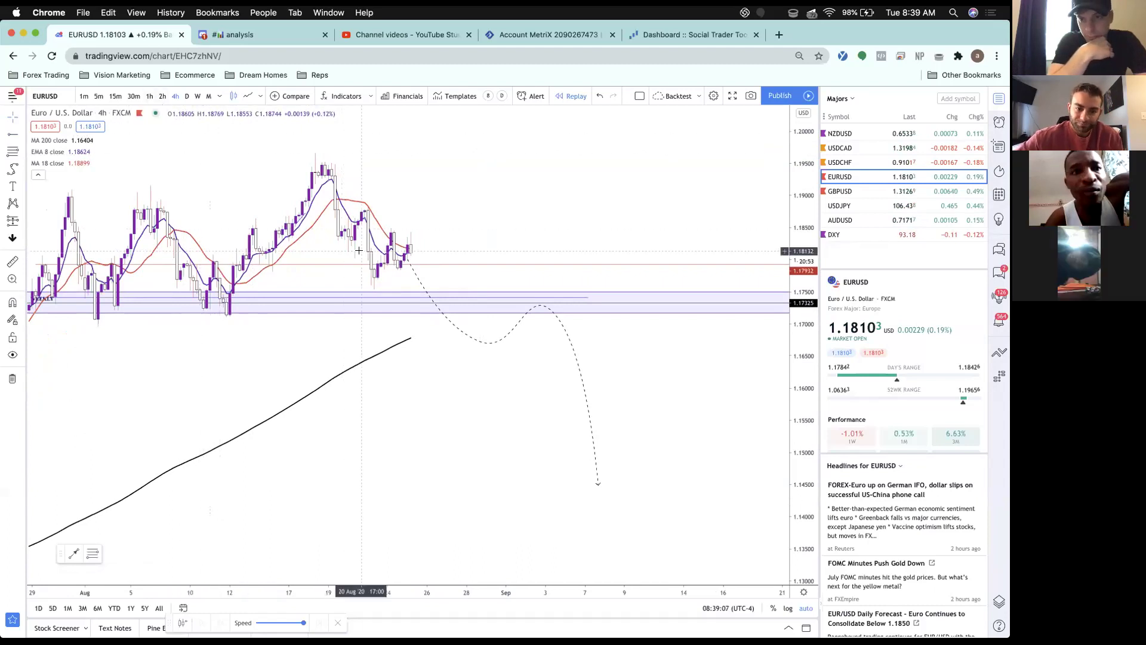
# Draw rectangles around the early August reversal, about 1.18123 to 1.17152, and the 12 August reversal at the weekly zone.
pyautogui.scroll(1, 359, 251)
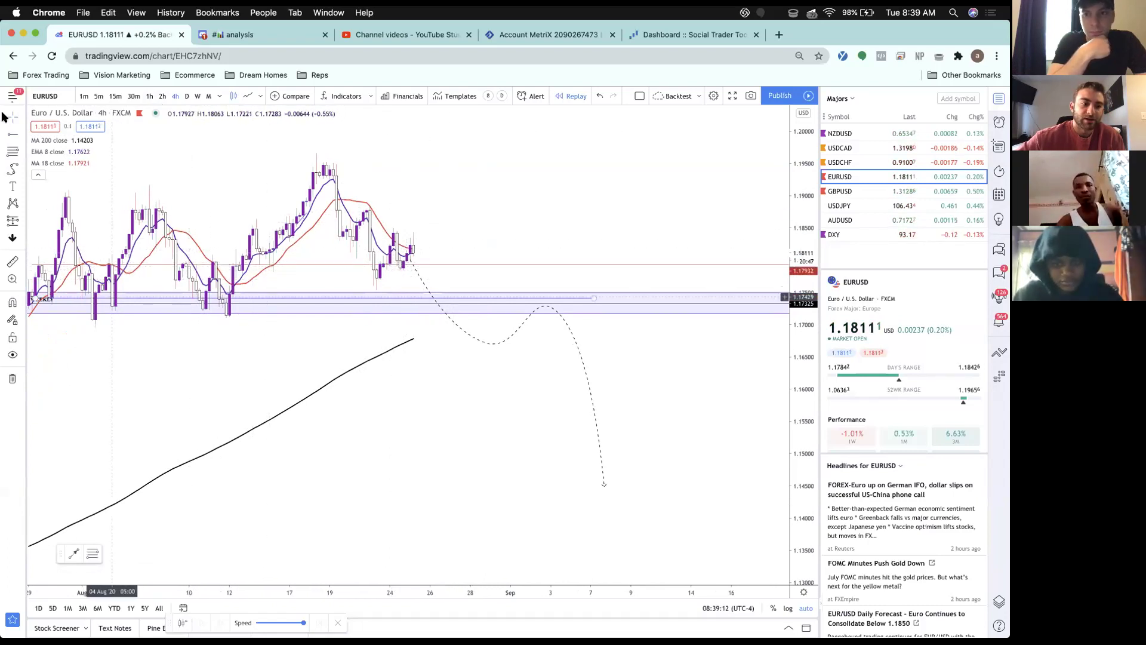
pyautogui.click(21, 173)
pyautogui.click(54, 190)
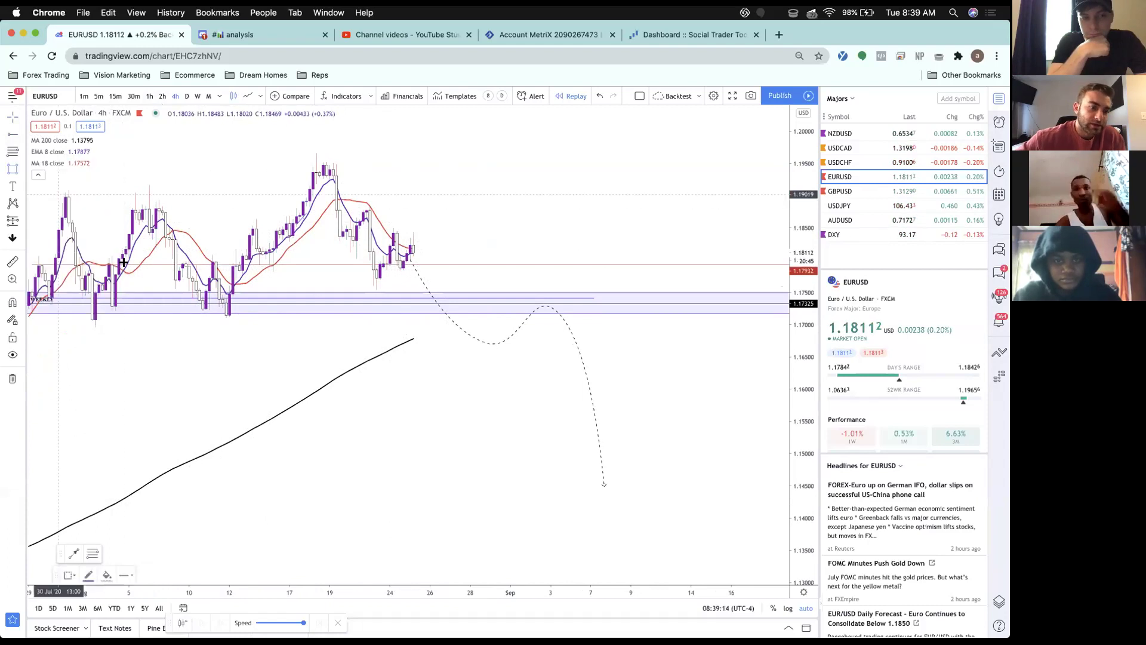
pyautogui.moveTo(127, 251); pyautogui.dragTo(102, 315)
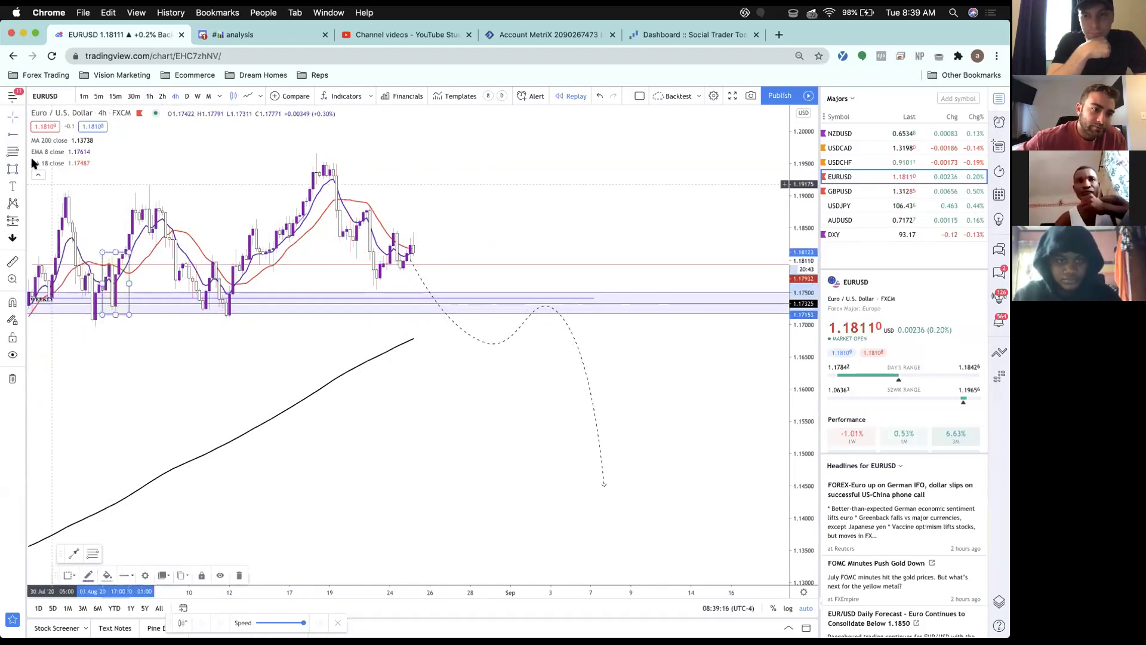
pyautogui.click(13, 170)
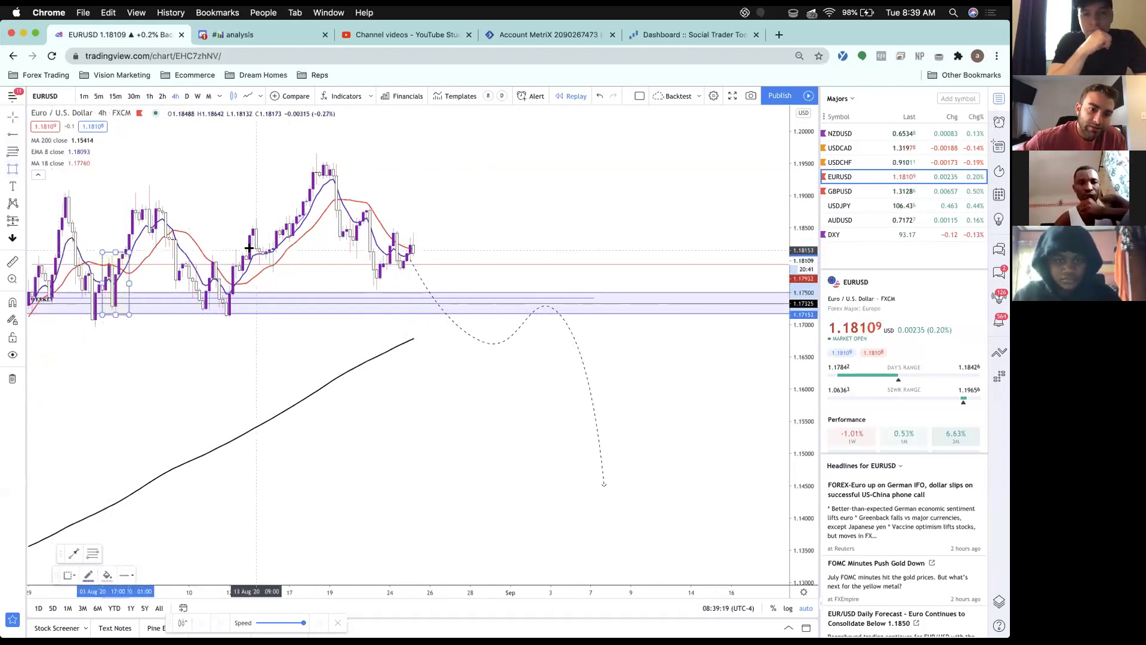
pyautogui.moveTo(227, 291); pyautogui.dragTo(222, 315)
pyautogui.click(223, 339)
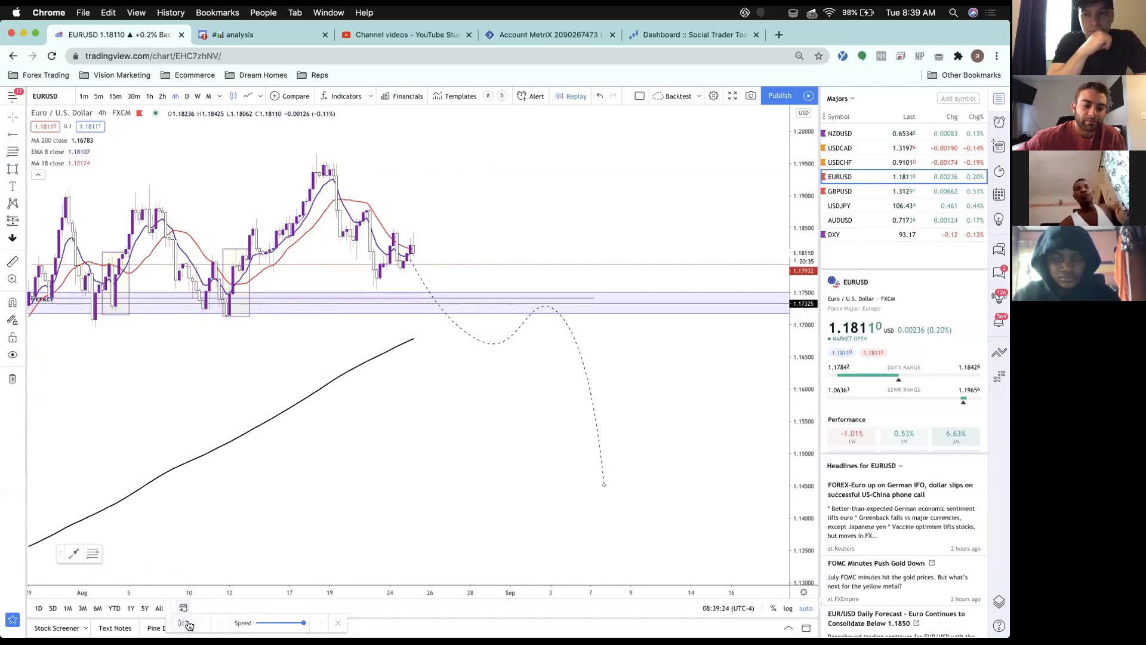
# Replay EURUSD from 4 August on the 1-hour and 30-minute charts to examine the first boxed reversal, and return to real time.
pyautogui.click(123, 350)
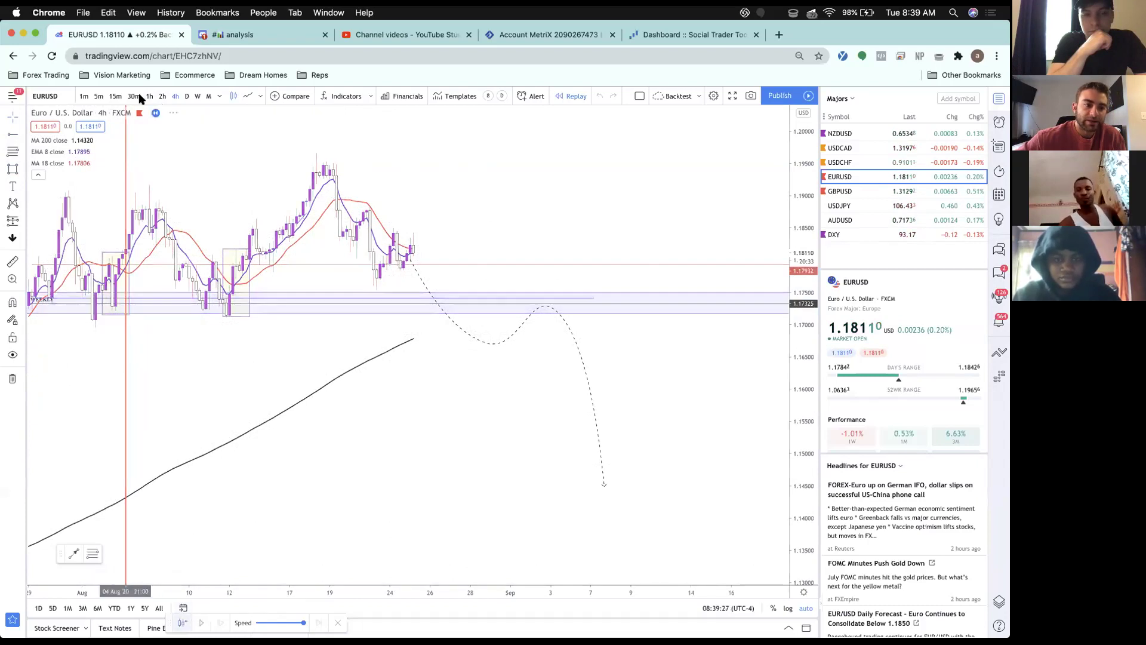
pyautogui.click(149, 96)
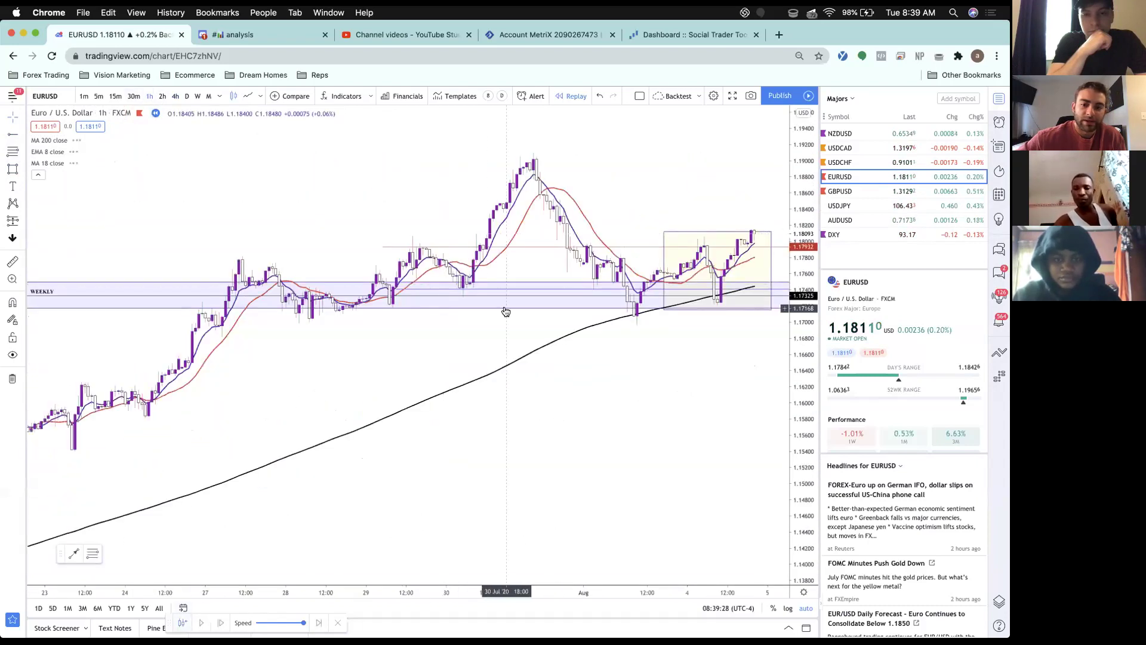
pyautogui.scroll(1, 505, 311)
pyautogui.moveTo(505, 311); pyautogui.dragTo(428, 315)
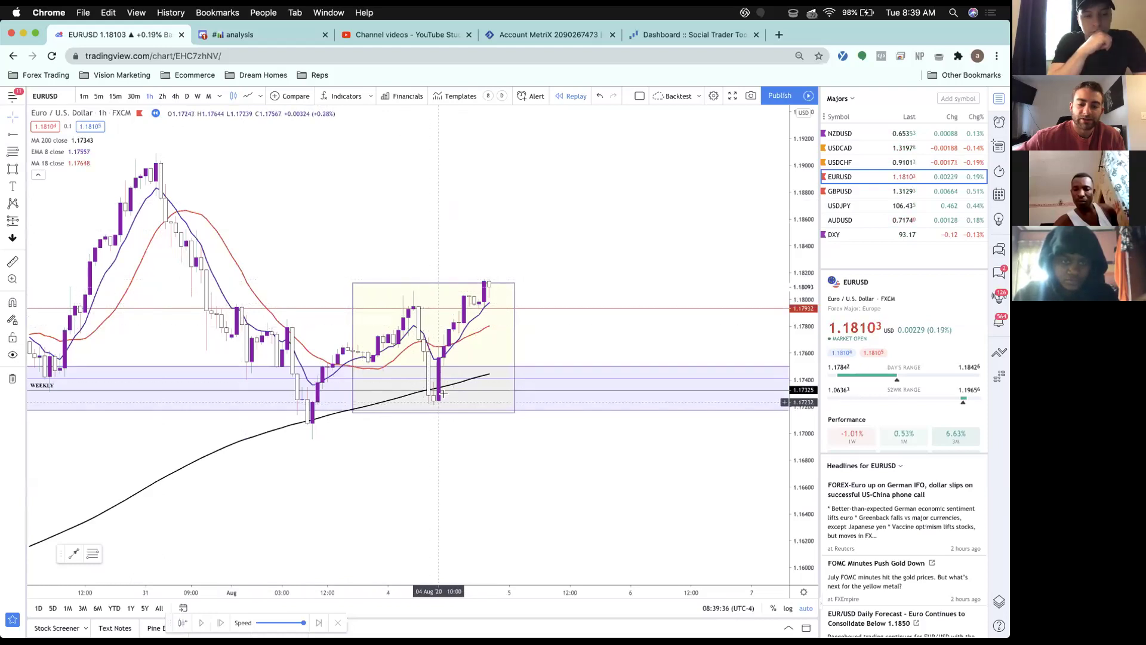
pyautogui.click(222, 622)
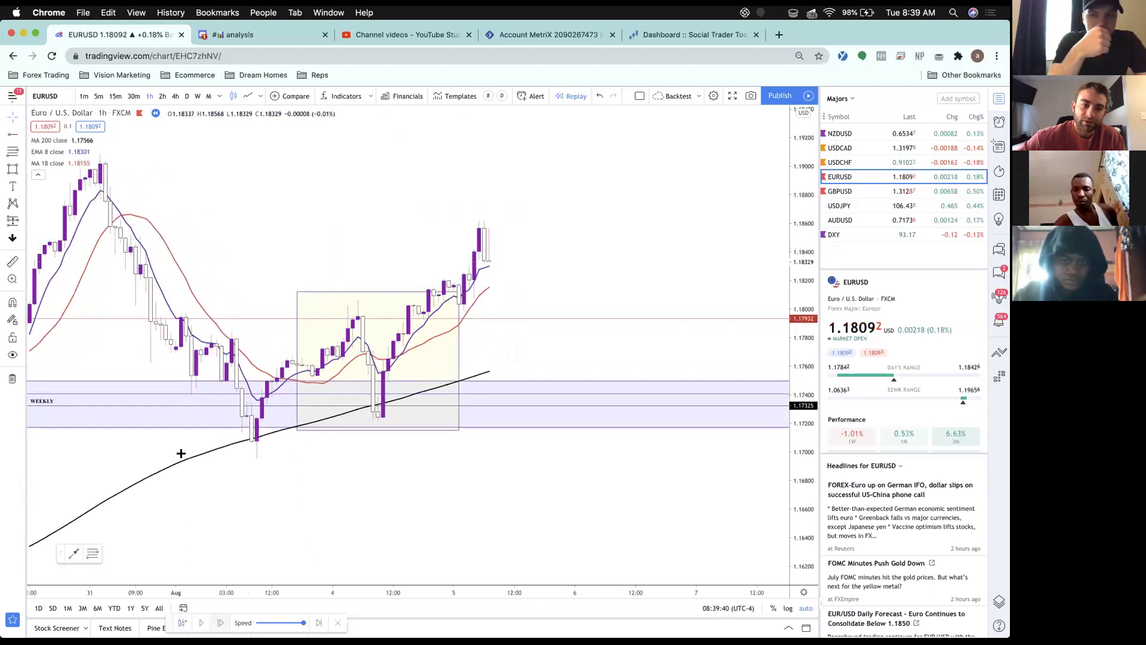
pyautogui.click(134, 96)
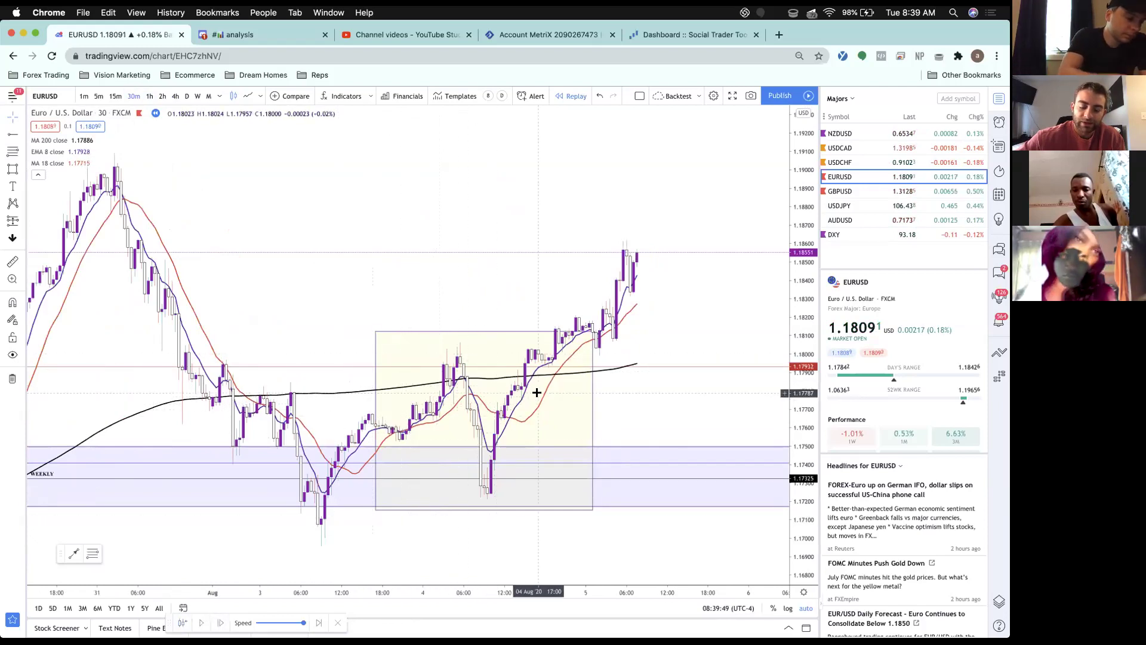
pyautogui.click(504, 330)
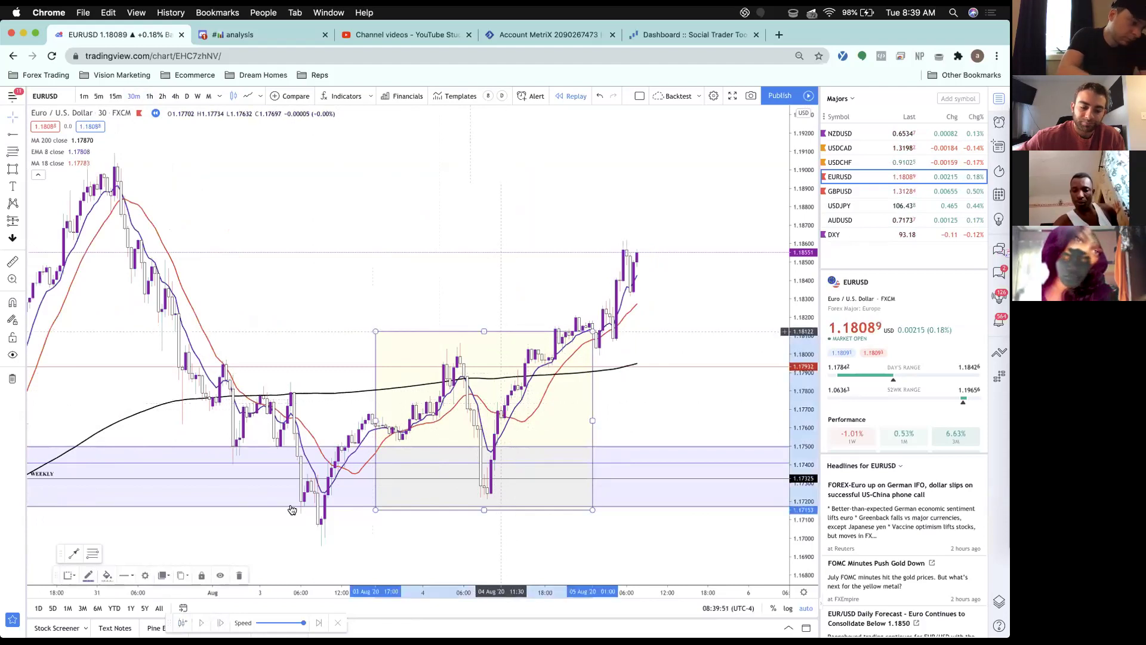
pyautogui.click(321, 623)
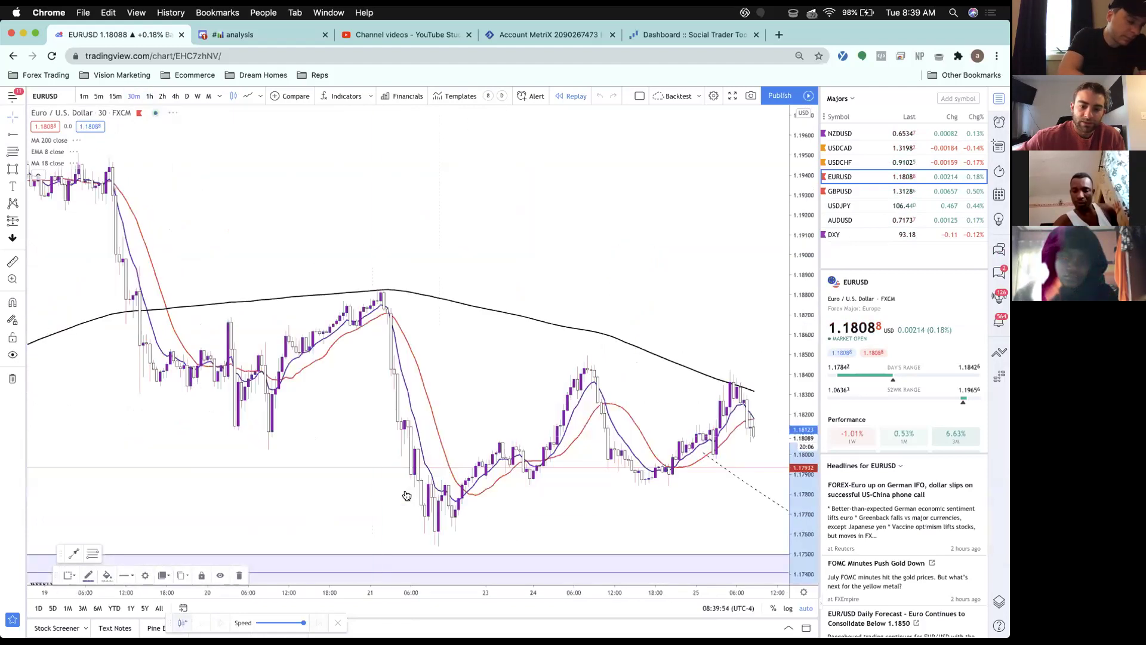
# Replay EURUSD up to 12 August and examine the second boxed reversal on the 4-hour, 1-hour and 30-minute charts.
pyautogui.click(175, 97)
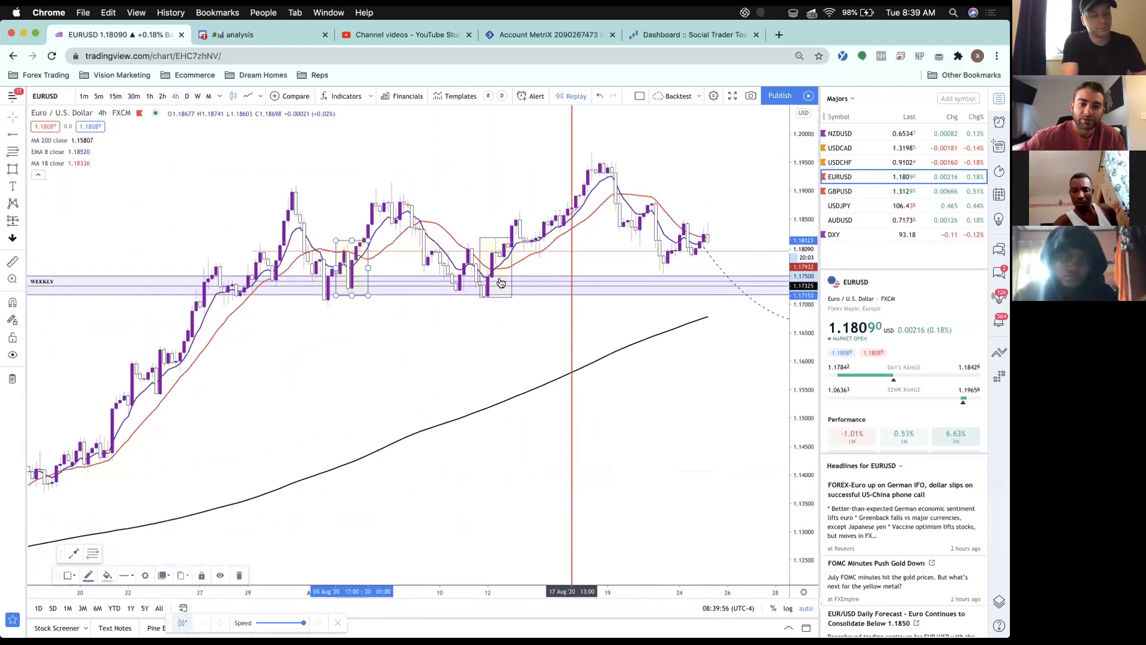
pyautogui.click(513, 270)
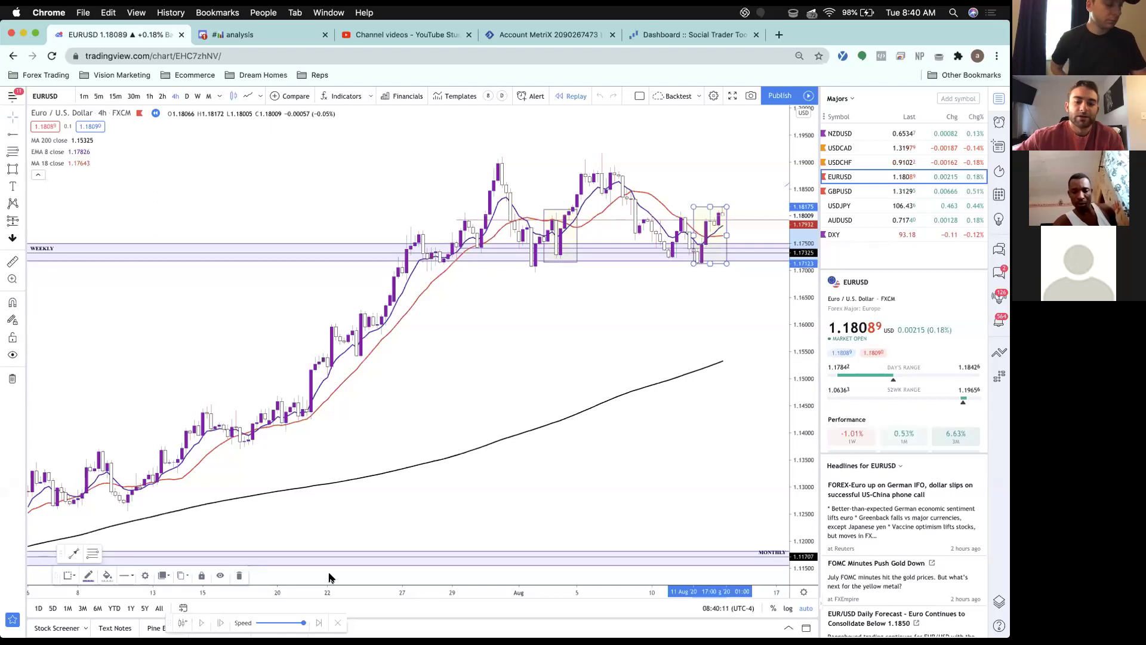
pyautogui.click(668, 303)
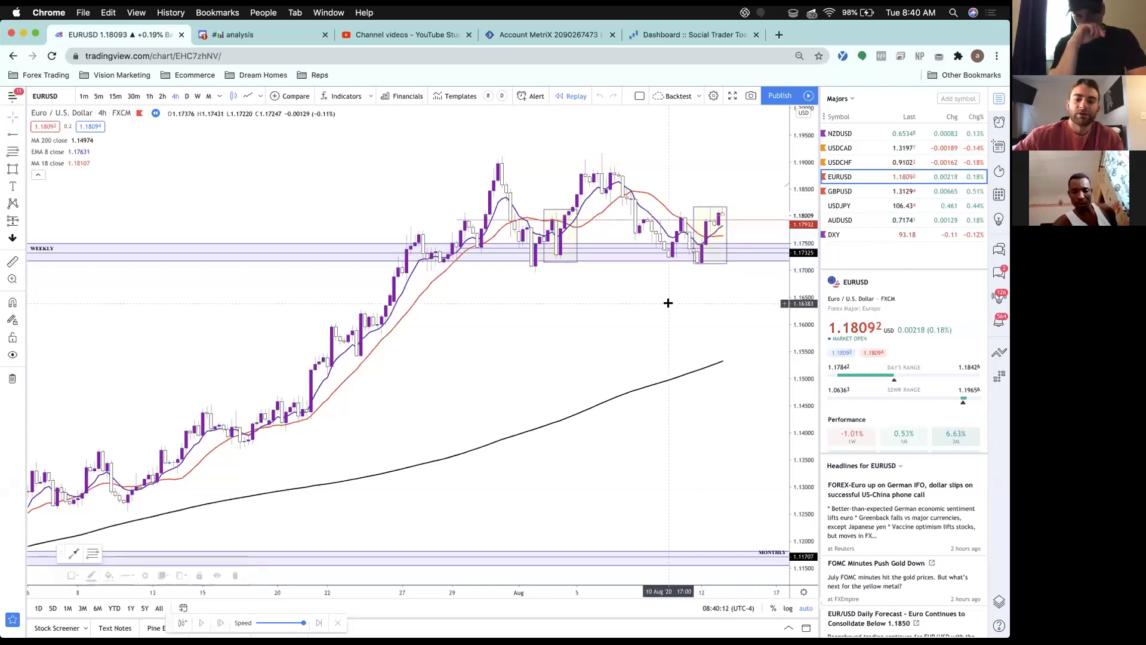
pyautogui.scroll(5, 668, 303)
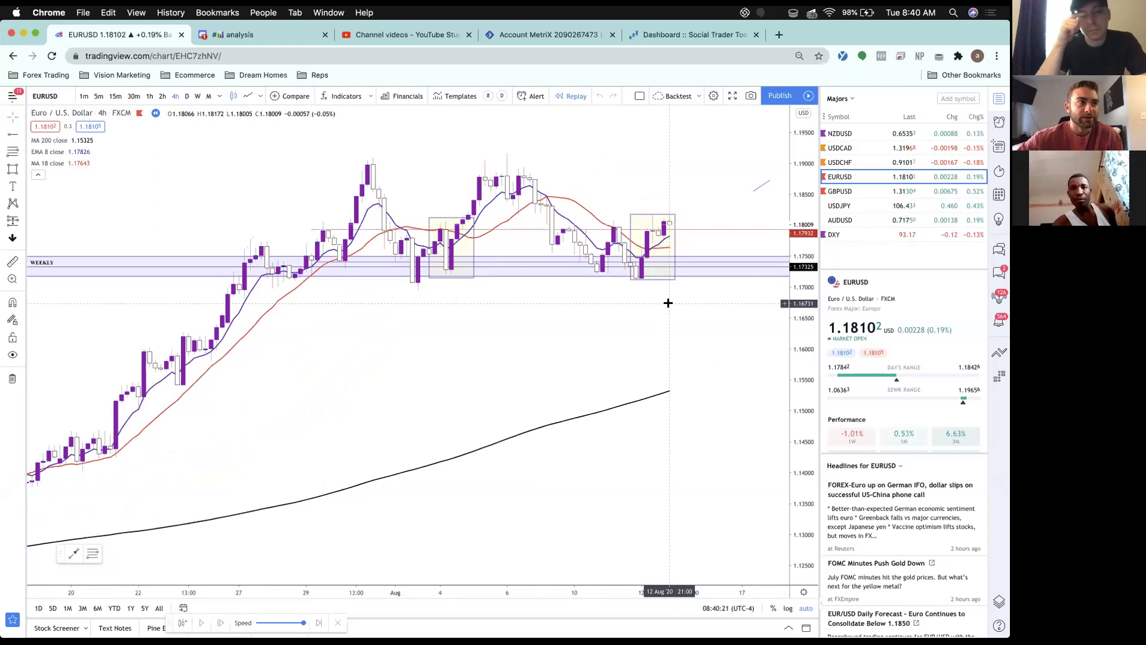
pyautogui.moveTo(751, 254); pyautogui.dragTo(598, 307)
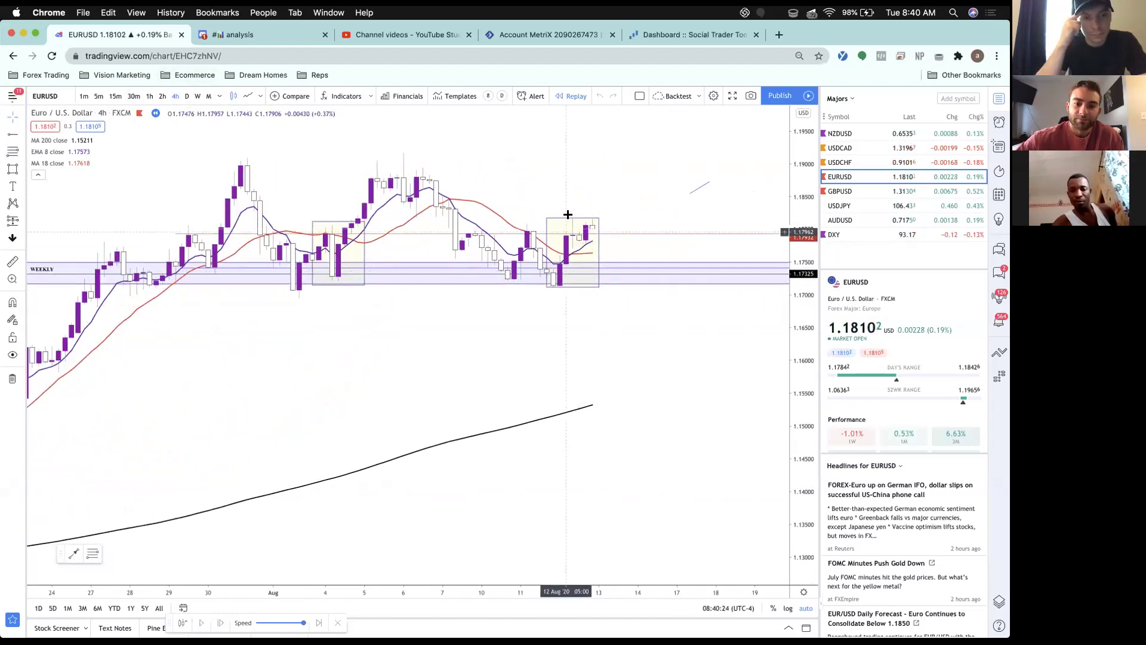
pyautogui.click(149, 95)
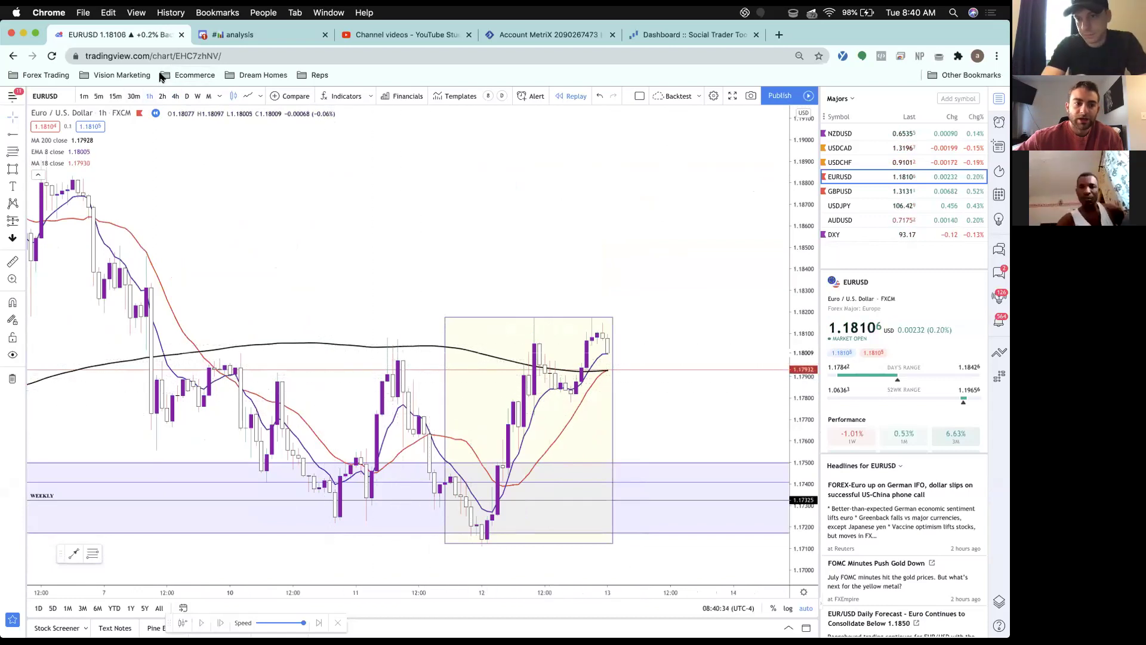
pyautogui.click(134, 96)
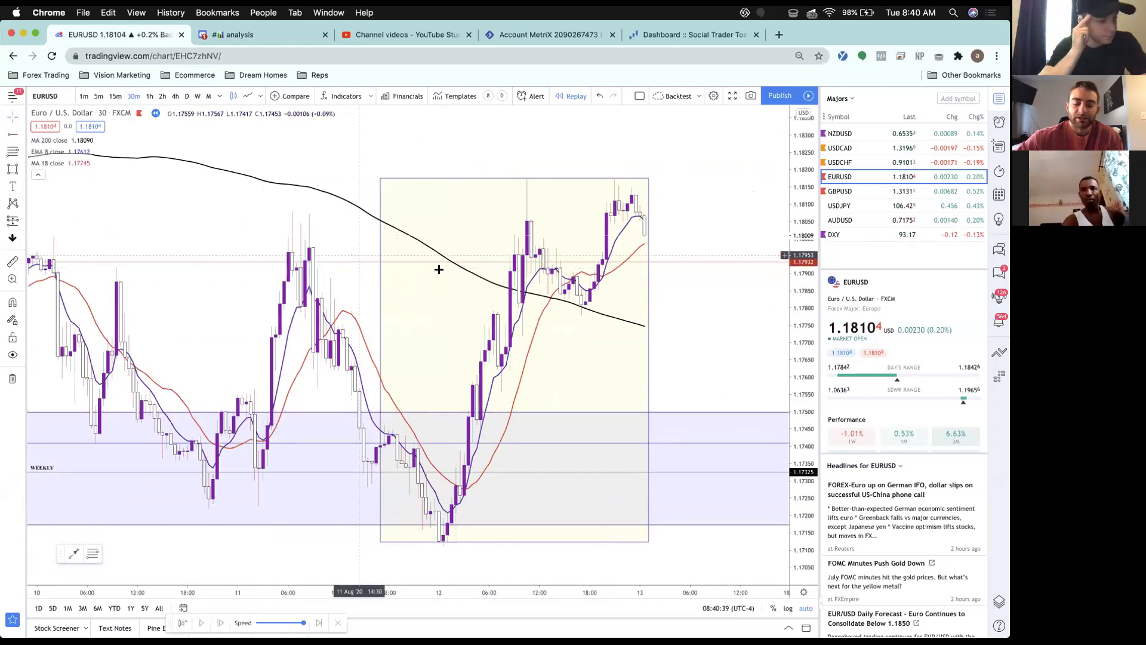
pyautogui.scroll(-2, 438, 269)
pyautogui.scroll(2, 396, 393)
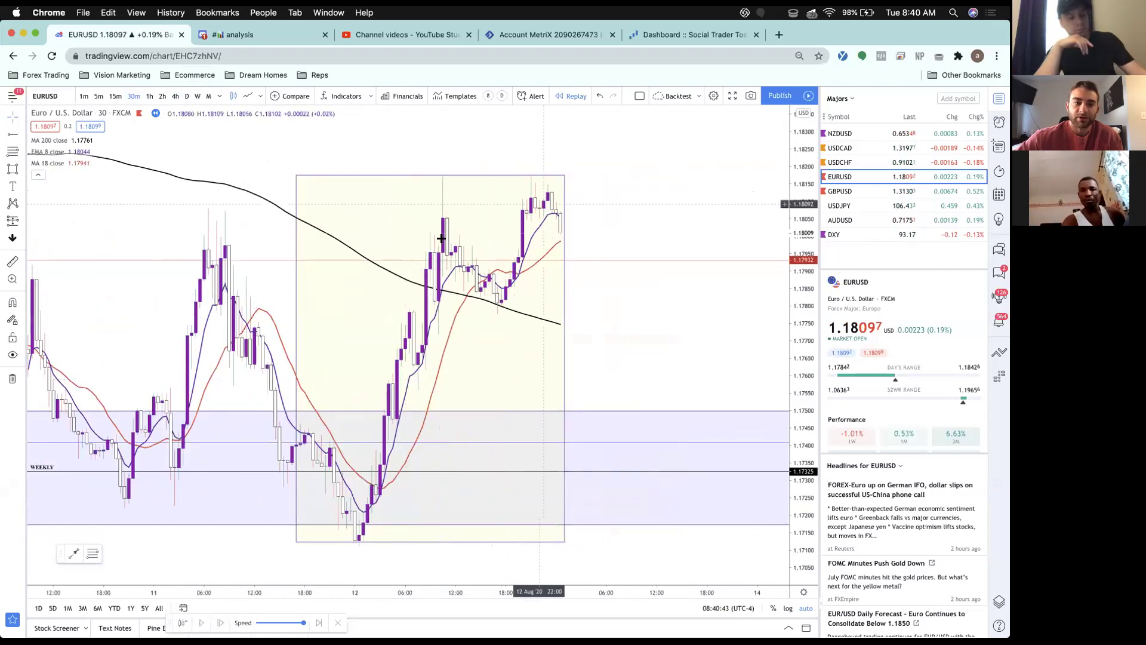
# Draw a horizontal trend line at about 1.17973 from the 11 August high across the boxed reversal.
pyautogui.click(20, 131)
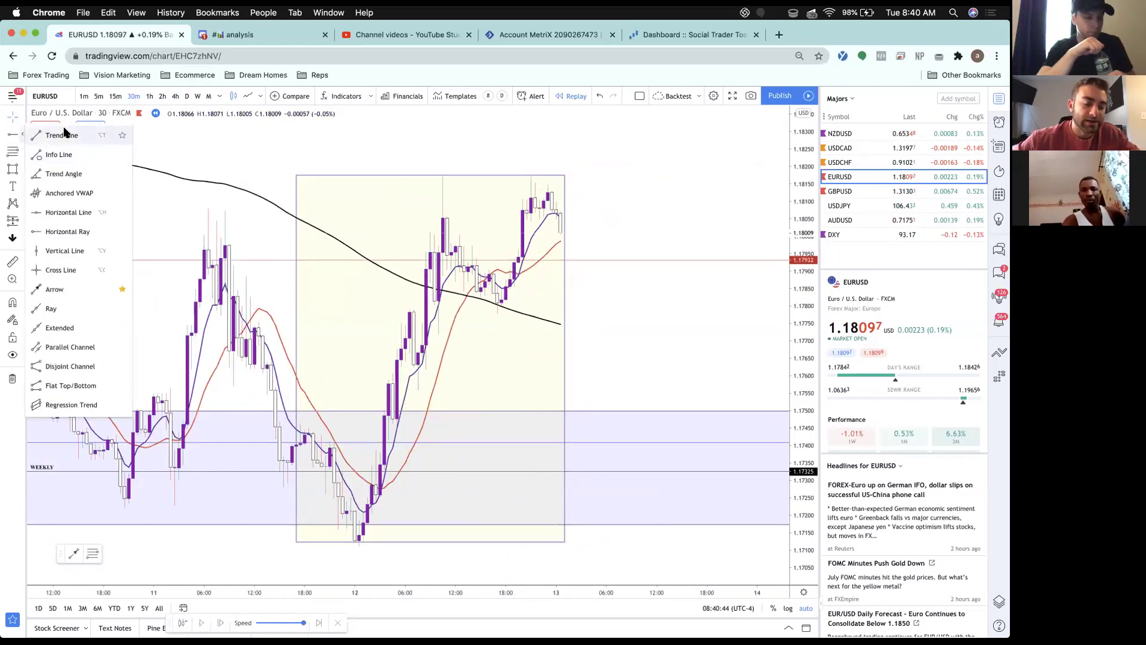
pyautogui.click(62, 135)
pyautogui.click(192, 245)
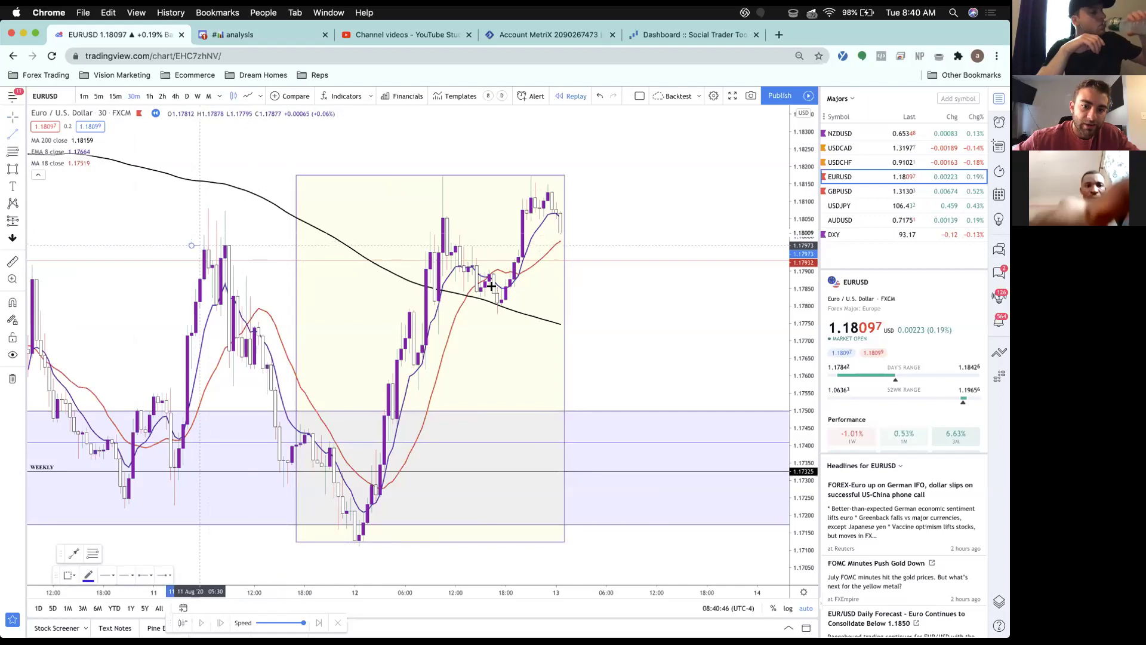
pyautogui.click(564, 302)
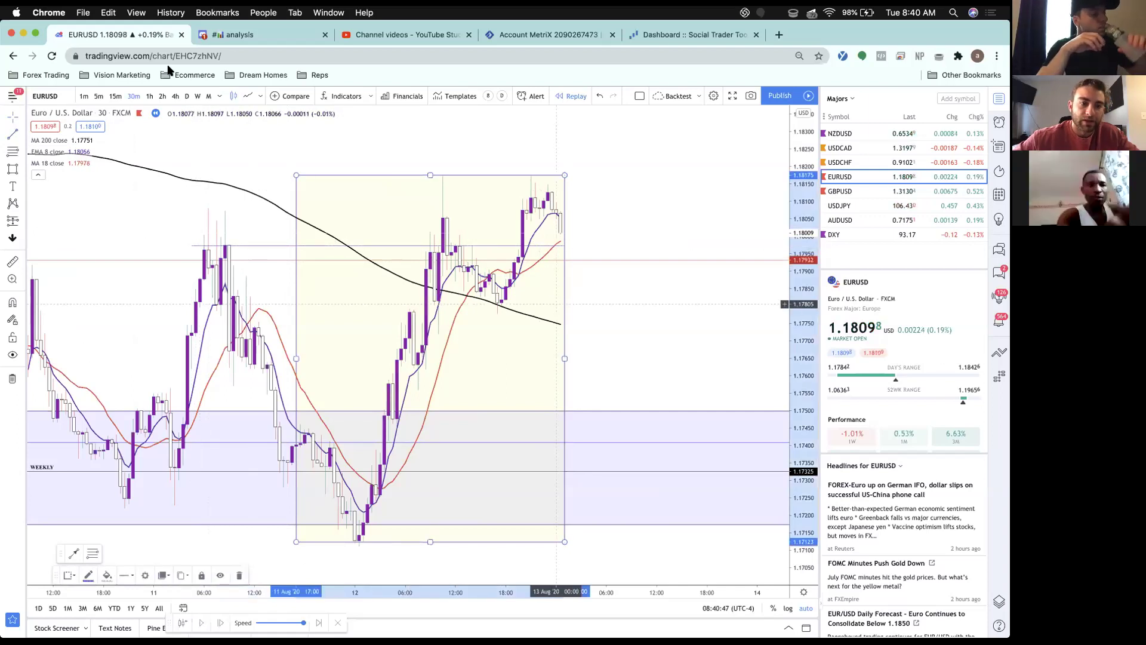
# Delete the rectangle around the 12 August reversal on the 1-hour chart and undo the deletion.
pyautogui.click(149, 96)
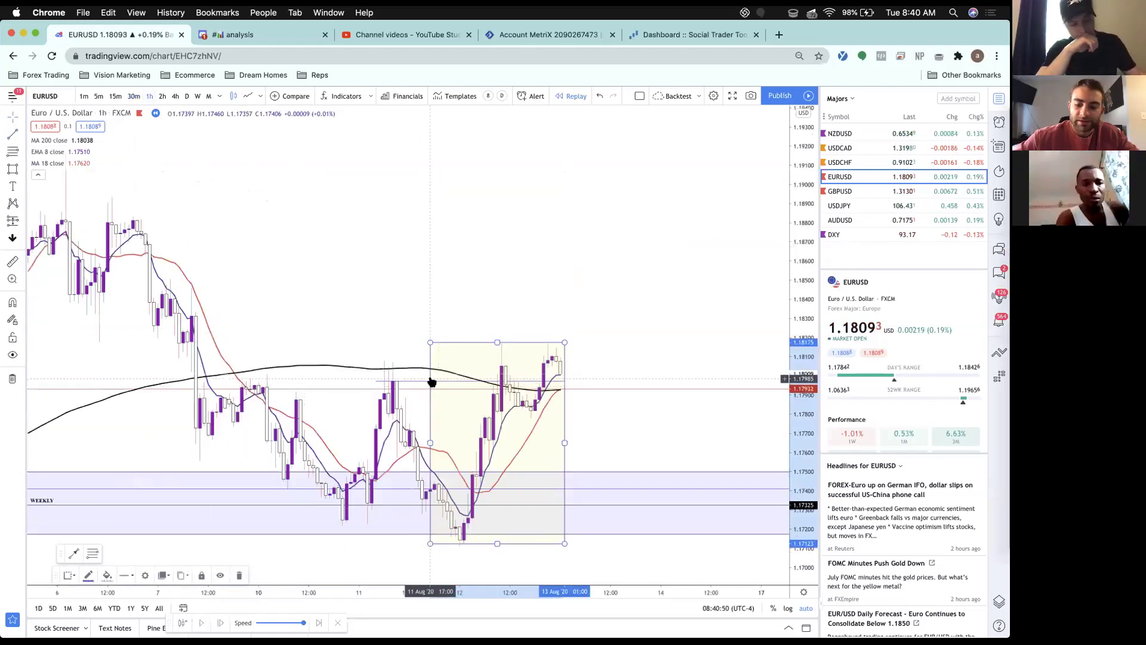
pyautogui.press('Delete')
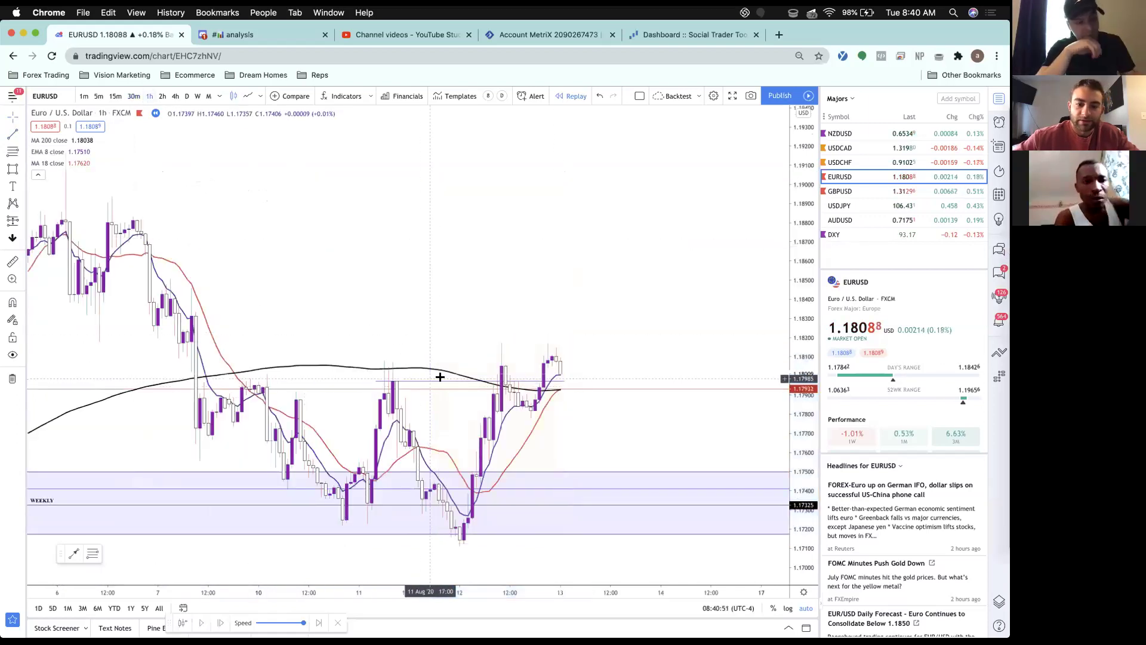
pyautogui.click(600, 95)
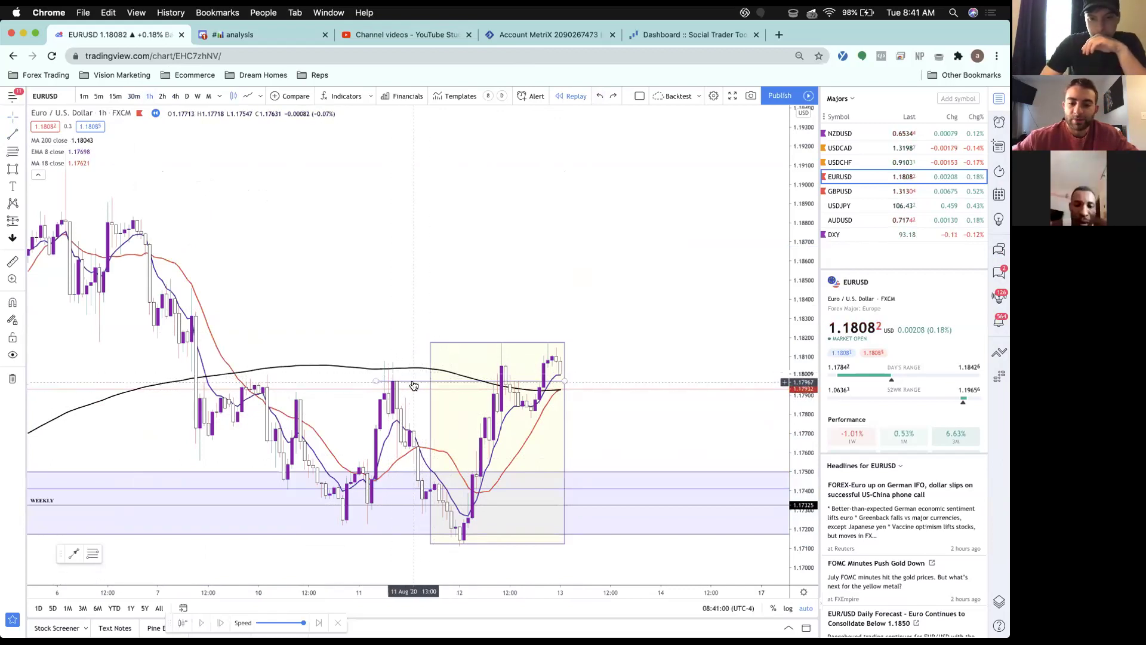
# Return the replay to real time and examine the latest EURUSD price action on the 4-hour chart.
pyautogui.click(319, 622)
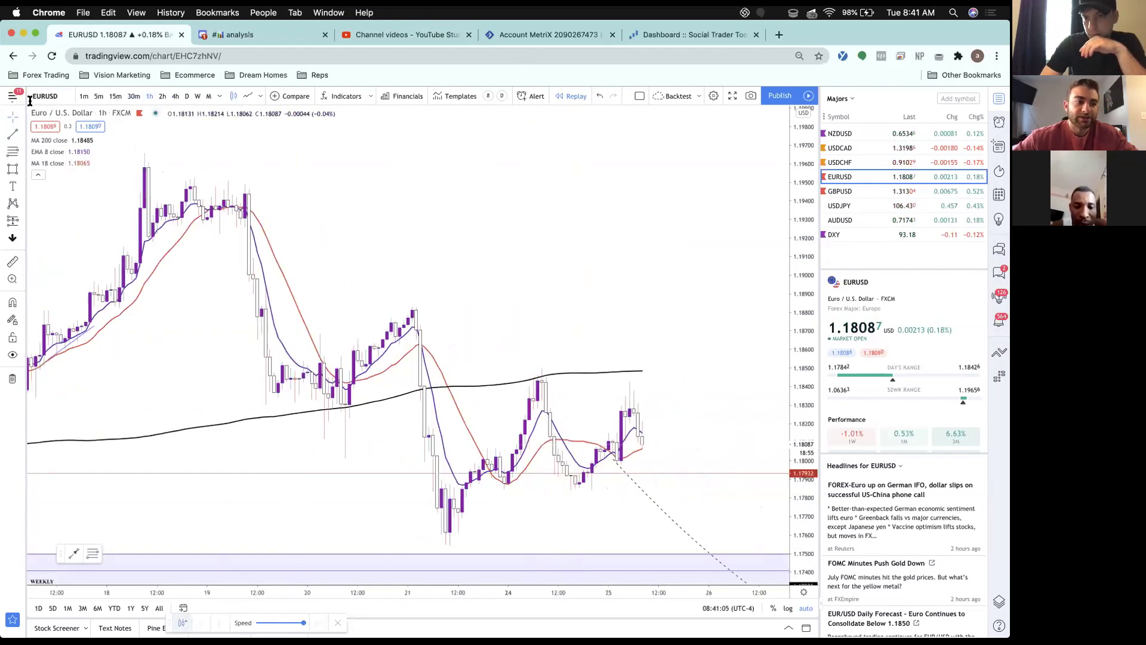
pyautogui.click(15, 122)
pyautogui.click(48, 118)
pyautogui.click(175, 96)
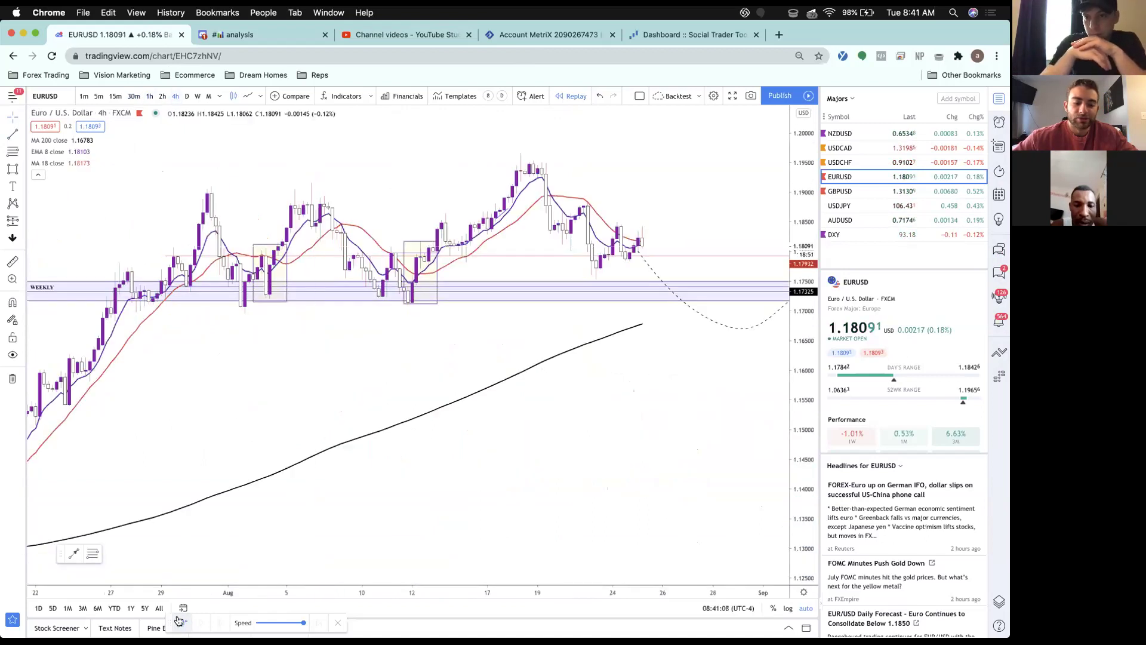
pyautogui.scroll(3, 582, 458)
pyautogui.scroll(2, 511, 282)
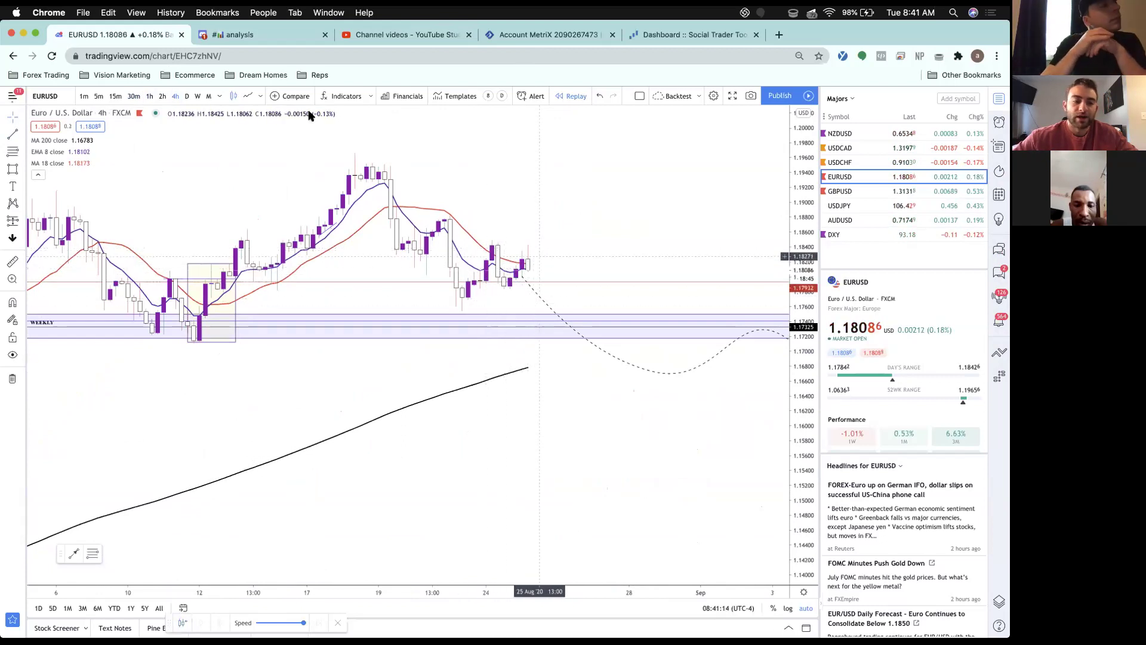
# Draw a horizontal trend line on the 1-hour chart from the 24 August high at about 1.1843, extending past the current price.
pyautogui.click(149, 96)
pyautogui.scroll(4, 459, 315)
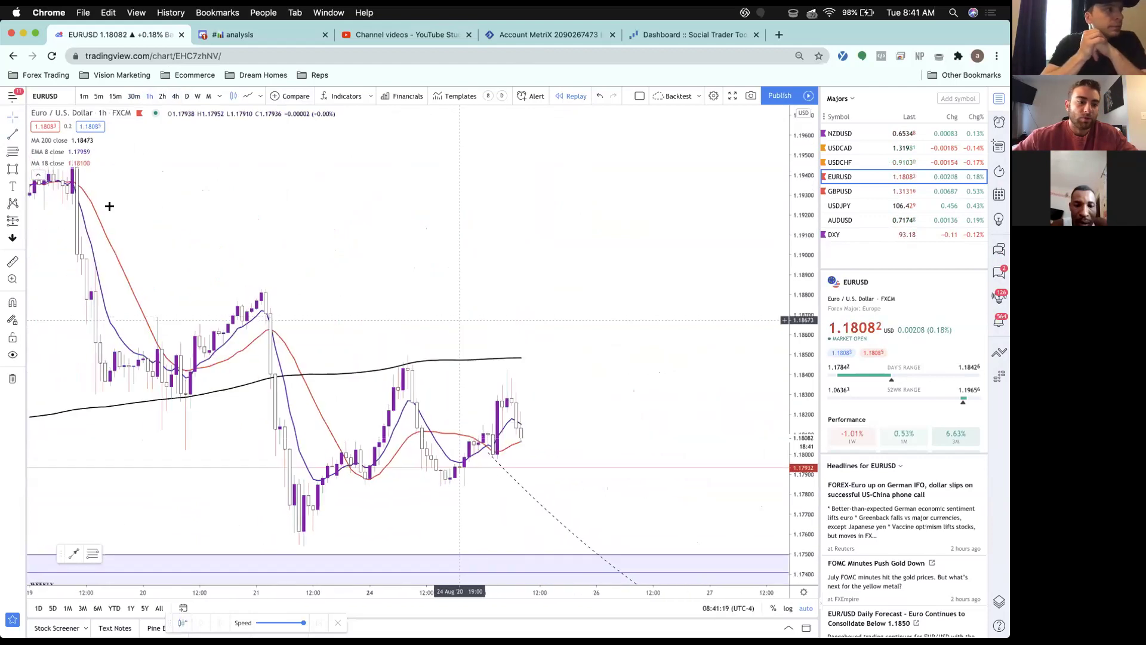
pyautogui.click(364, 367)
pyautogui.keyDown('shift'); pyautogui.click(730, 425); pyautogui.keyUp('shift')
pyautogui.click(579, 414)
pyautogui.scroll(-4, 579, 415)
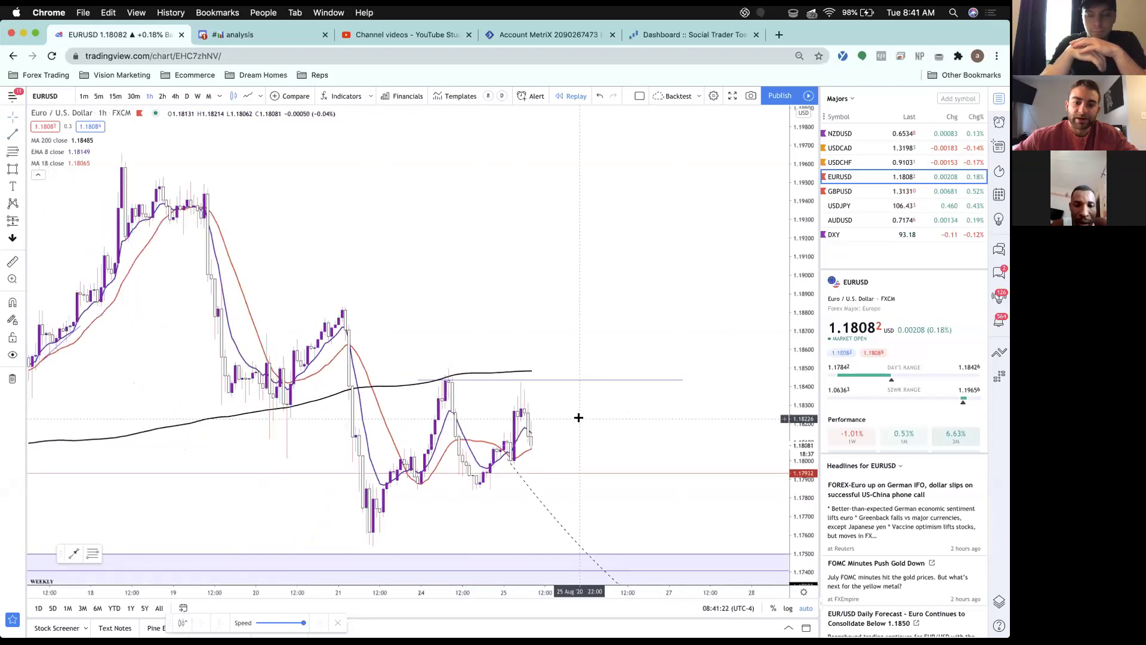
pyautogui.moveTo(621, 380); pyautogui.dragTo(677, 405)
pyautogui.click(686, 382)
pyautogui.click(662, 399)
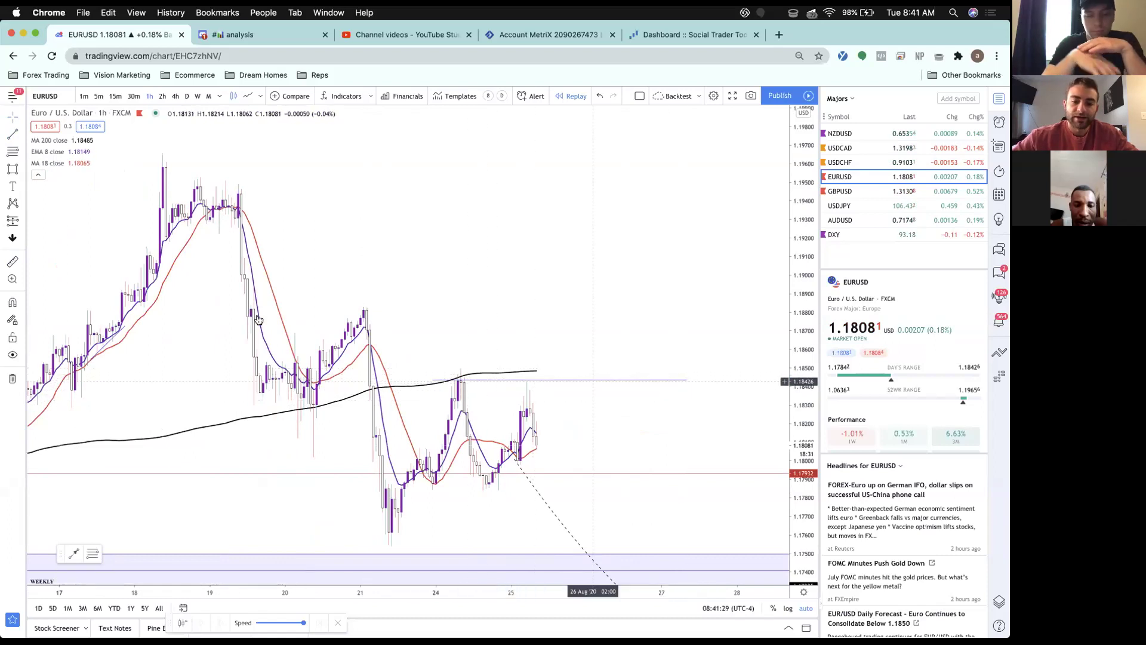
# Draw a double curve projecting price upward from about 1.18096 on 25 August to about 1.19463 on 27 August.
pyautogui.click(21, 172)
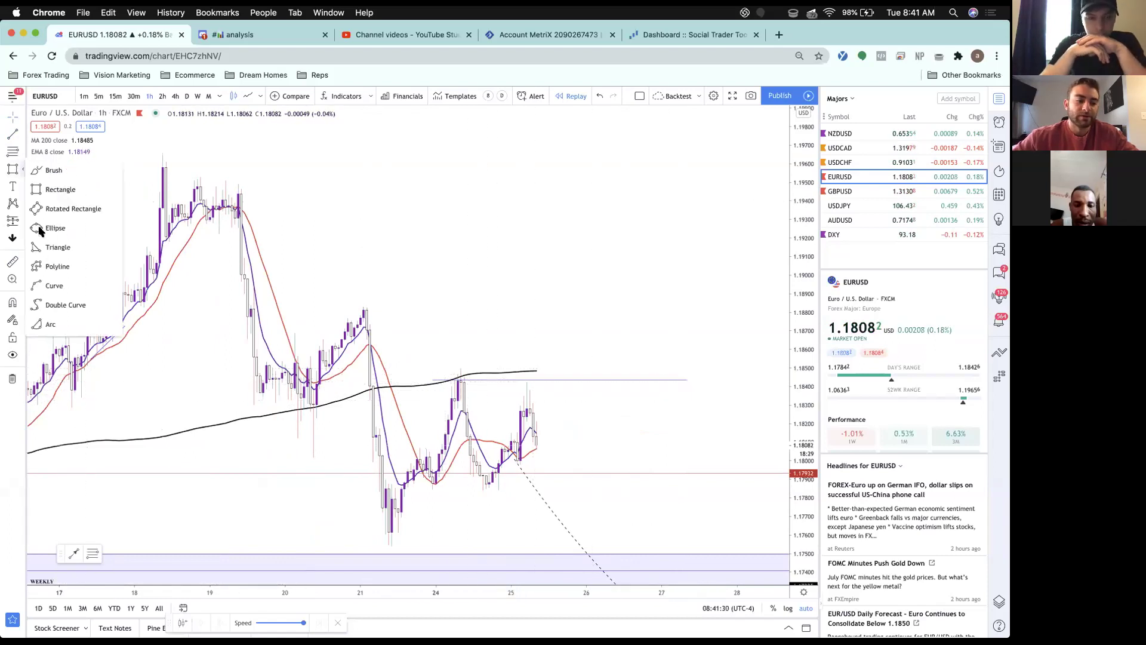
pyautogui.click(41, 301)
pyautogui.click(537, 441)
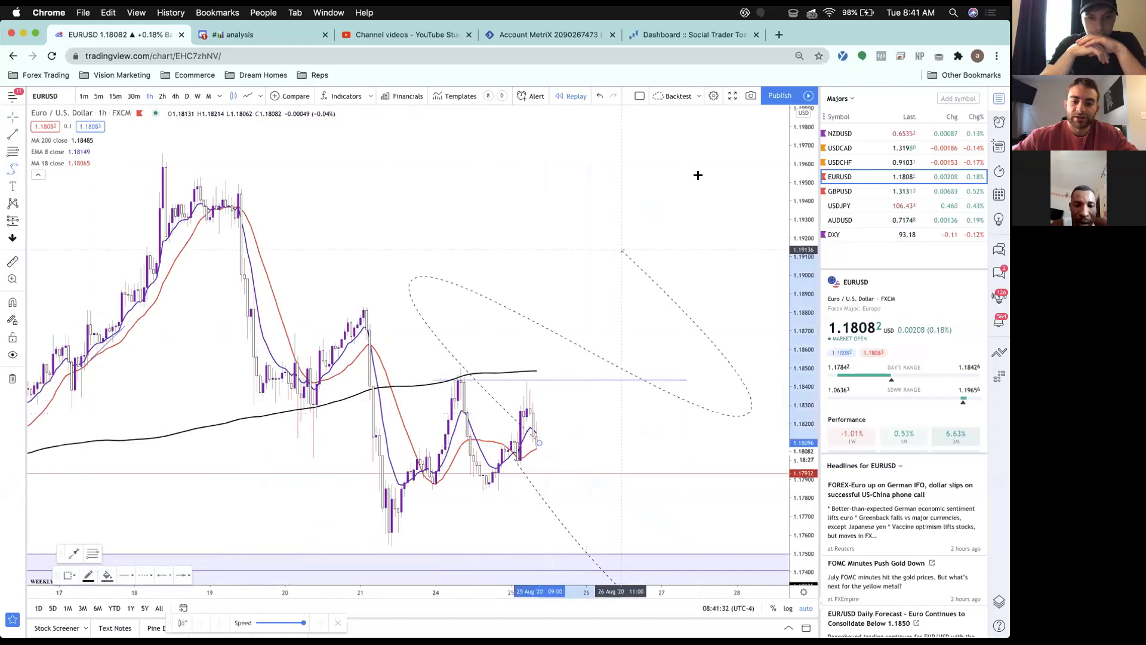
pyautogui.click(672, 189)
# Reshape the bullish curve to peak near 1.1872, retest the 1.1843 line and end at about 1.194.
pyautogui.click(609, 308)
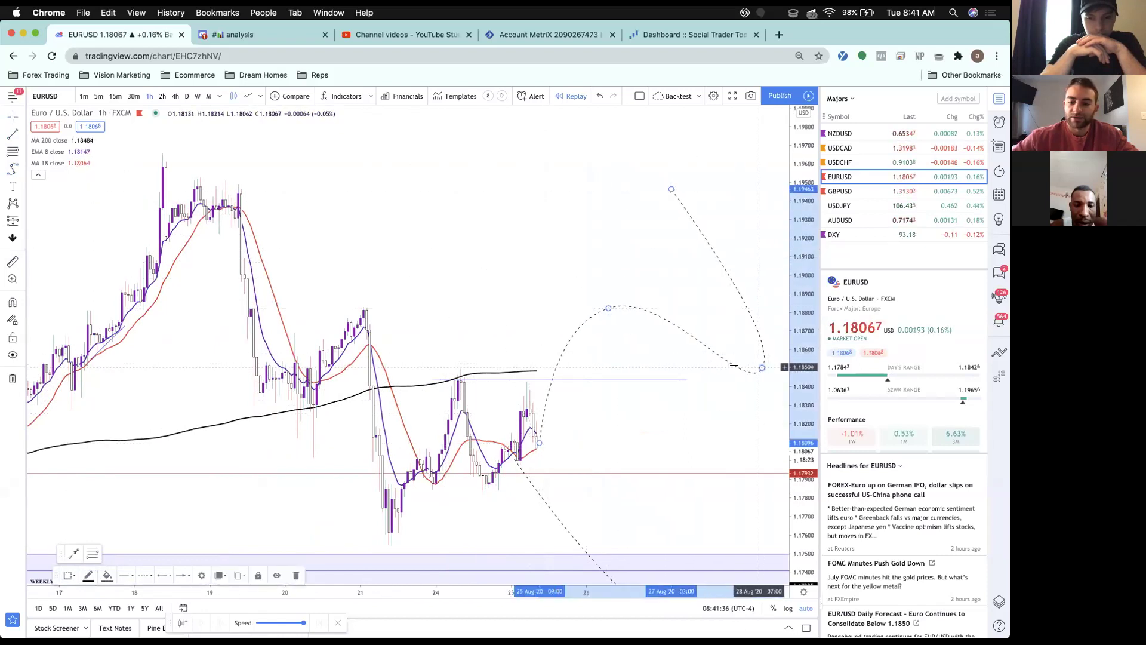
pyautogui.click(671, 378)
pyautogui.moveTo(609, 309); pyautogui.dragTo(580, 328)
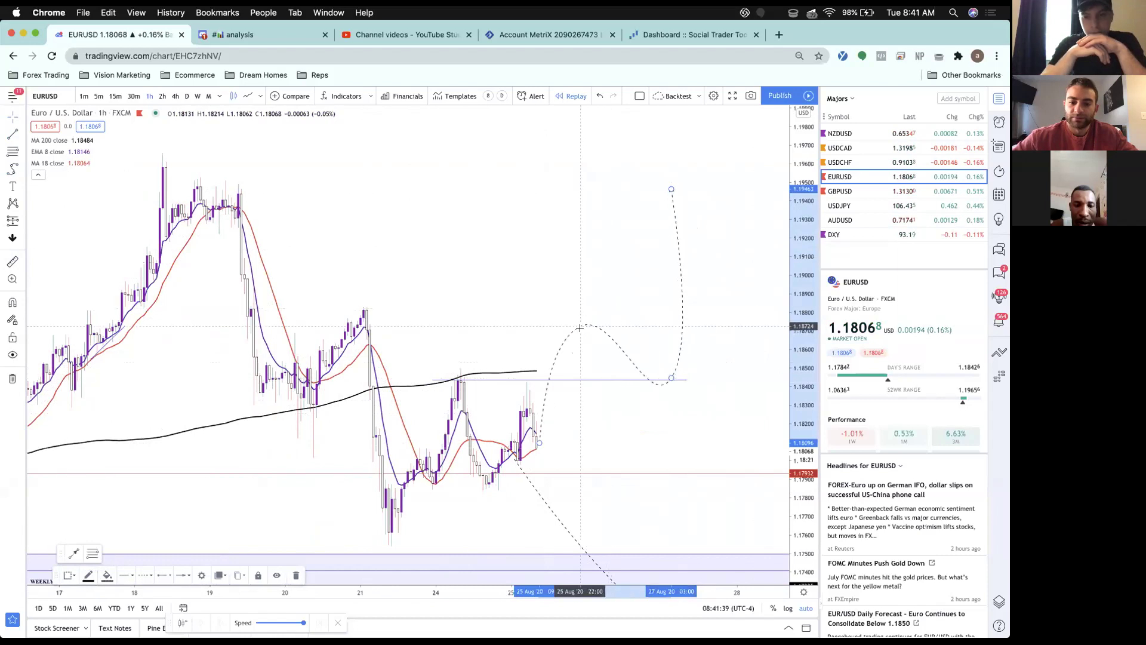
pyautogui.moveTo(671, 378); pyautogui.dragTo(651, 365)
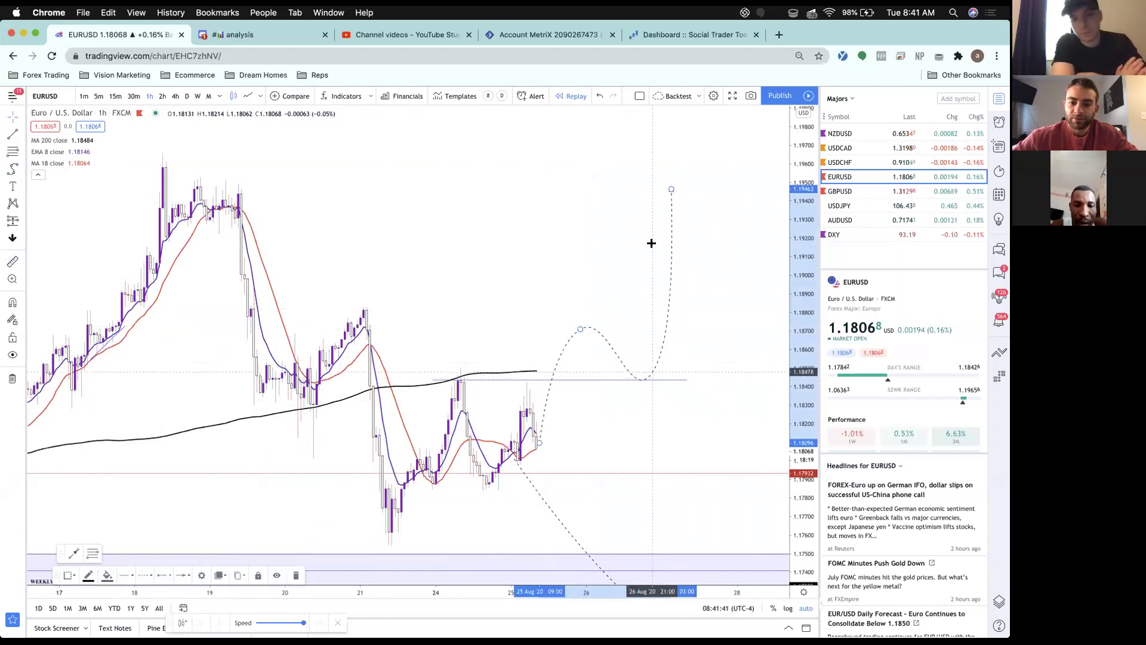
pyautogui.doubleClick(692, 195)
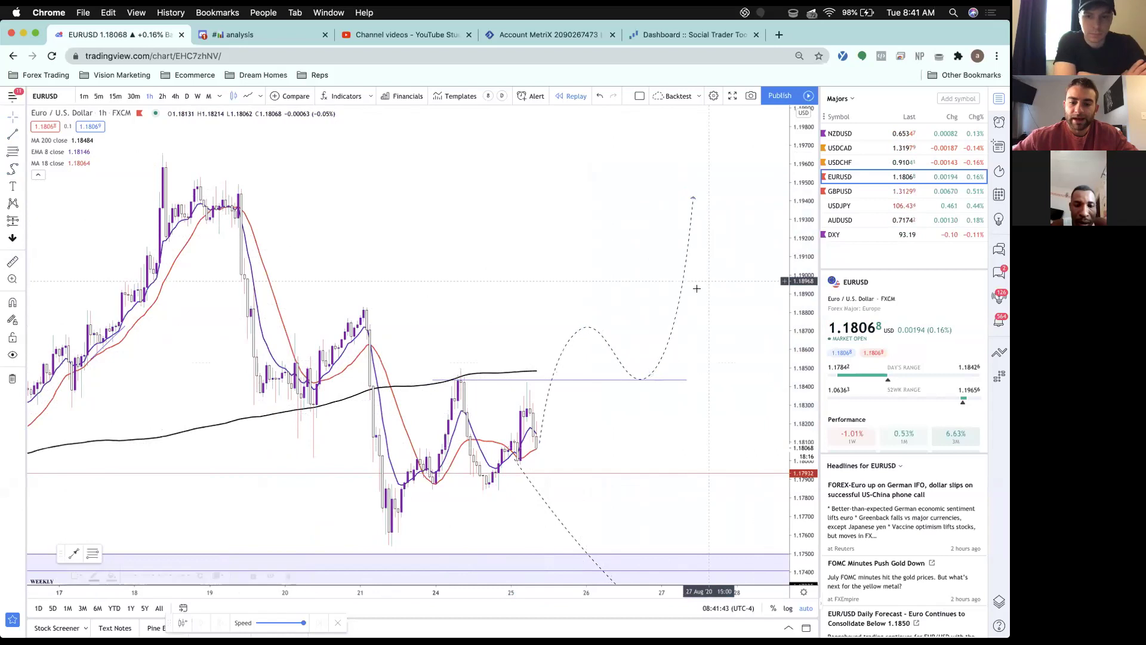
# Review both EURUSD projections on the 30-minute and 4-hour charts.
pyautogui.click(134, 96)
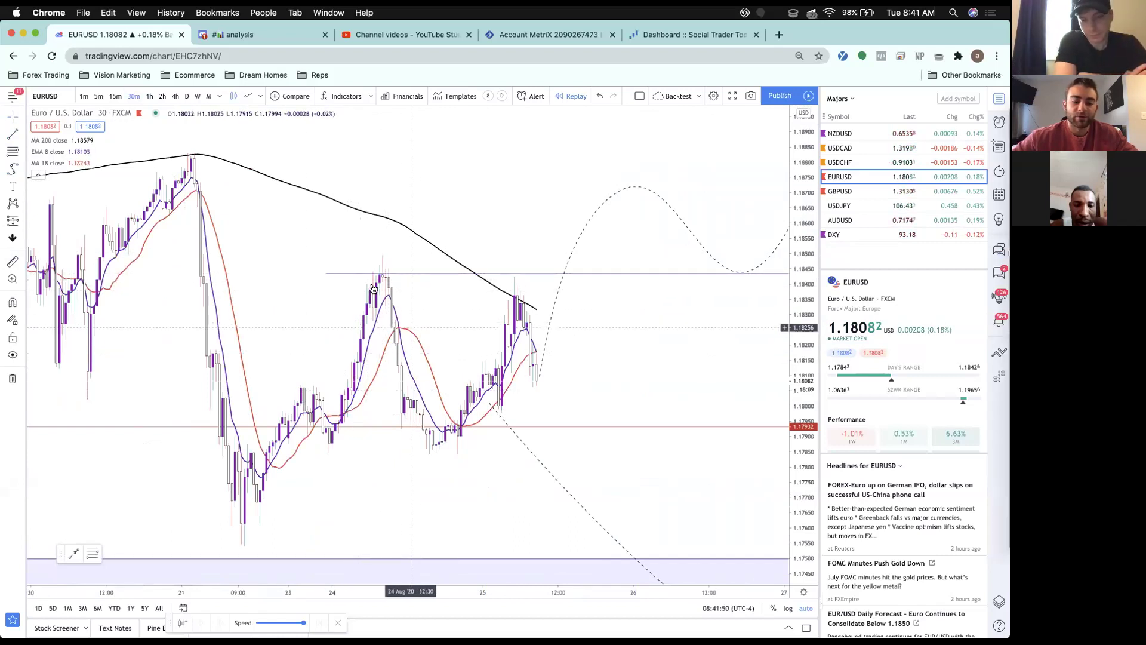
pyautogui.click(150, 96)
pyautogui.hscroll(3, 489, 377)
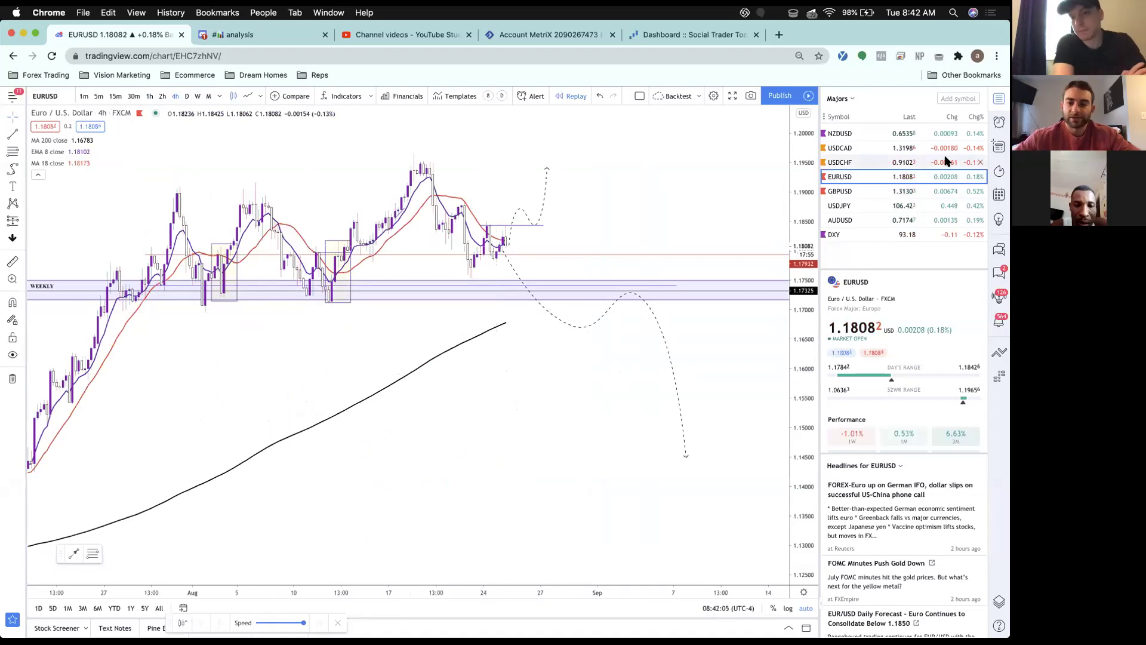
# Switch to GBPUSD and examine price against the monthly zones on the weekly chart and the projections on the 4-hour chart.
pyautogui.click(855, 193)
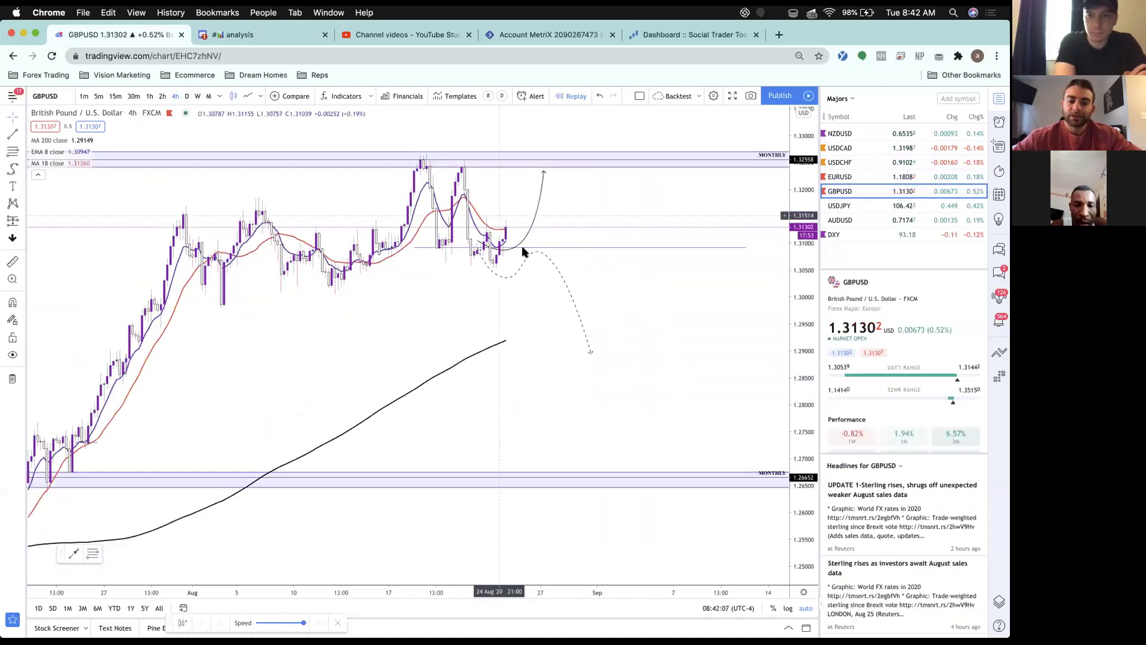
pyautogui.click(187, 96)
pyautogui.click(198, 97)
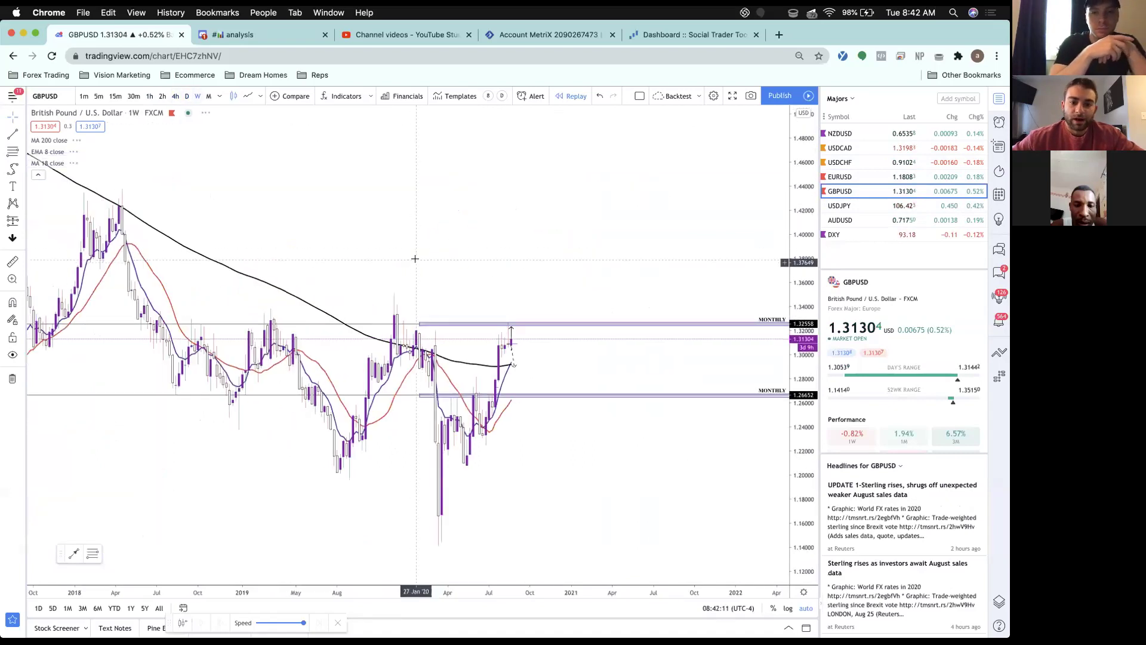
pyautogui.scroll(-5, 415, 258)
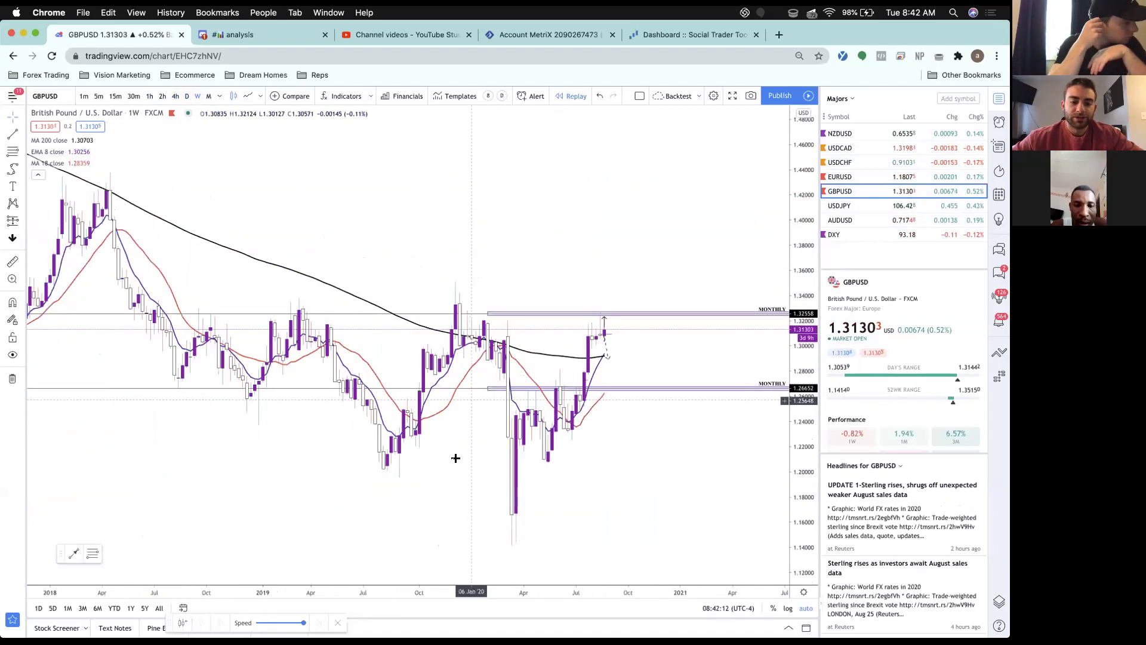
pyautogui.scroll(-3, 451, 478)
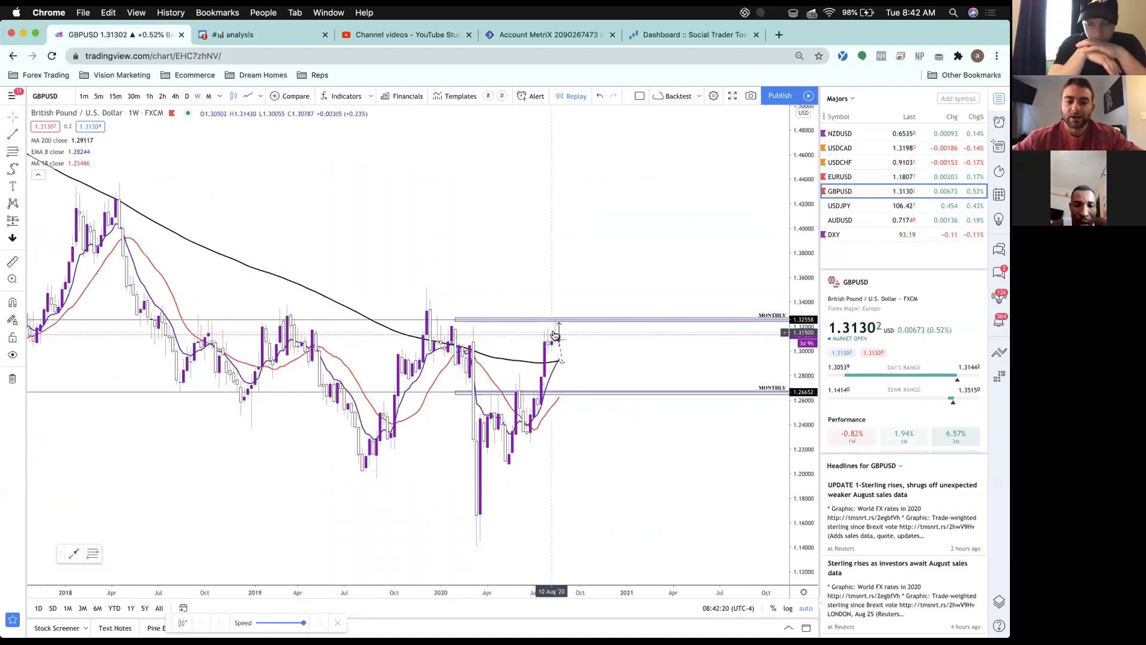
pyautogui.scroll(4, 553, 333)
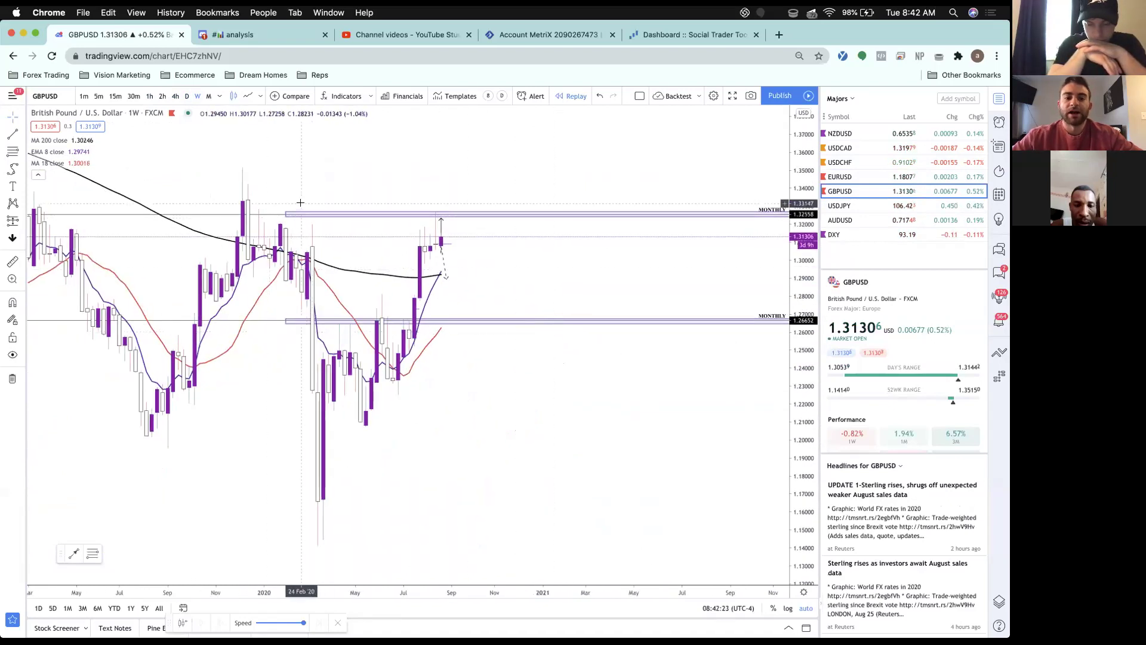
pyautogui.scroll(3, 445, 241)
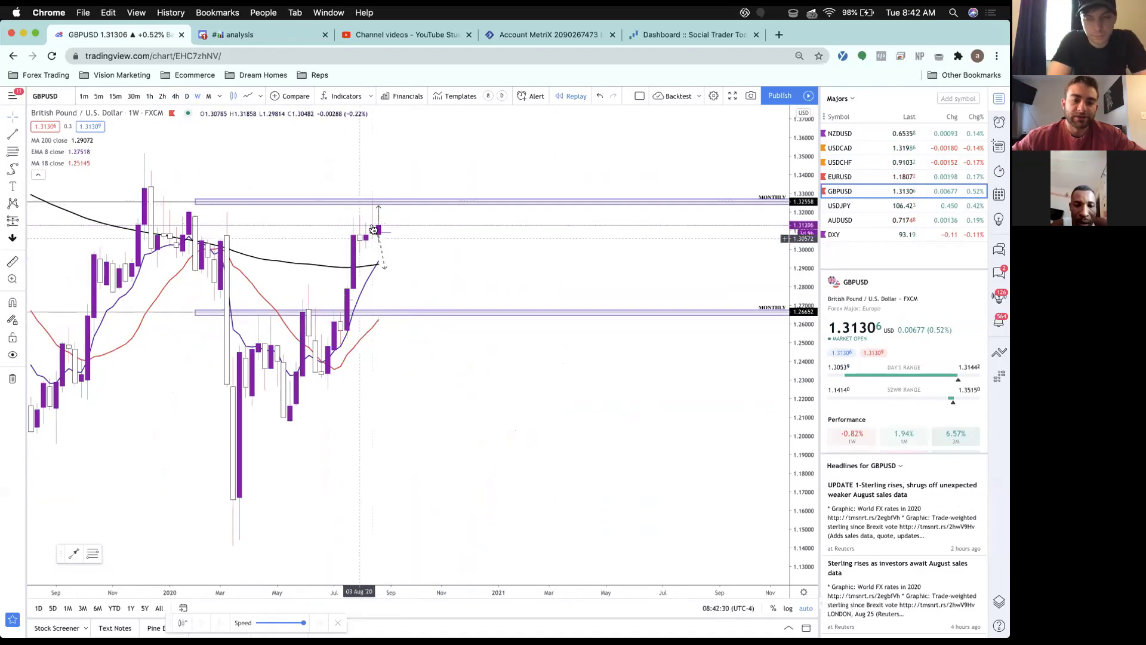
pyautogui.click(189, 97)
pyautogui.click(174, 97)
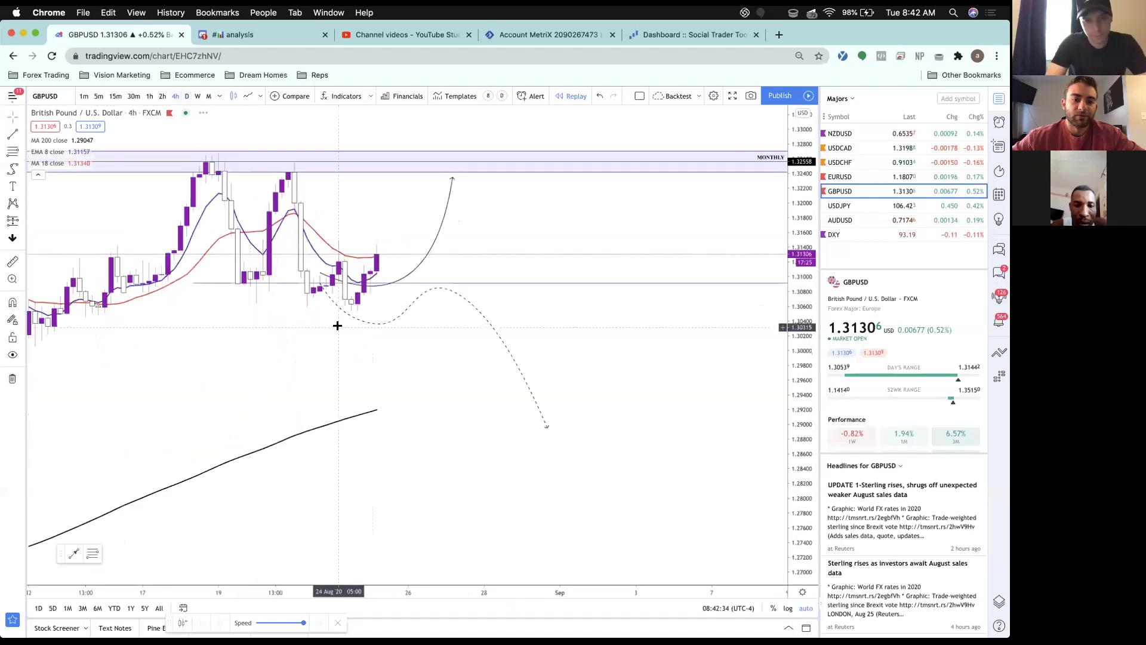
# Examine GBPUSD price around the horizontal level and both projection curves on the 4-hour, daily and 1-hour charts.
pyautogui.scroll(3, 338, 325)
pyautogui.scroll(3, 337, 325)
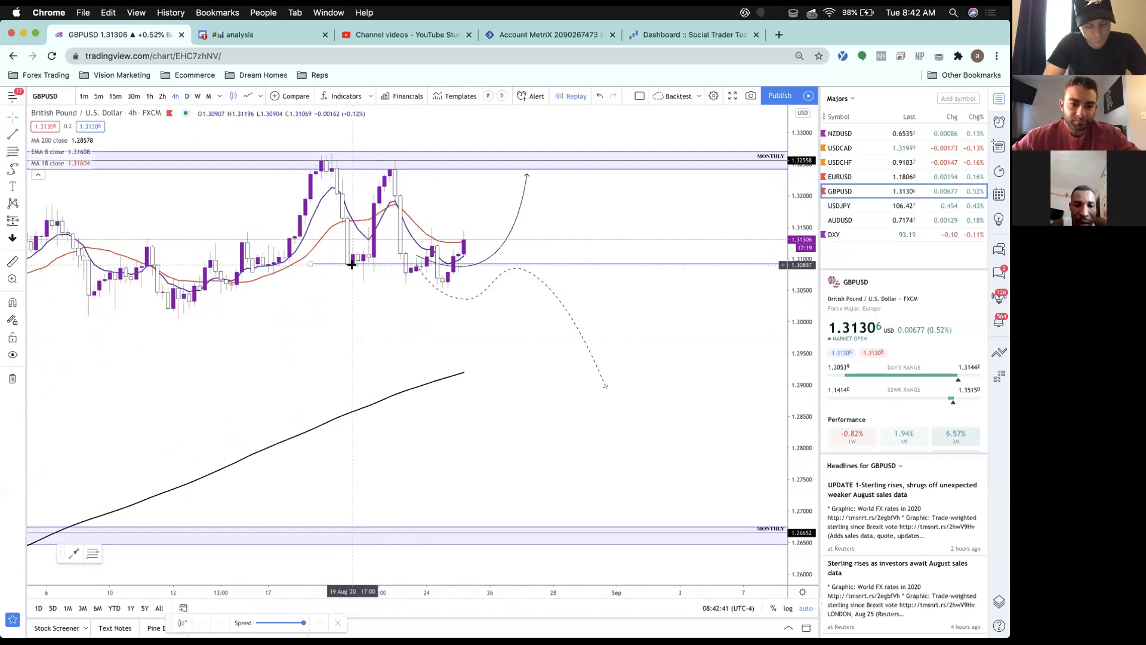
pyautogui.scroll(-2, 353, 263)
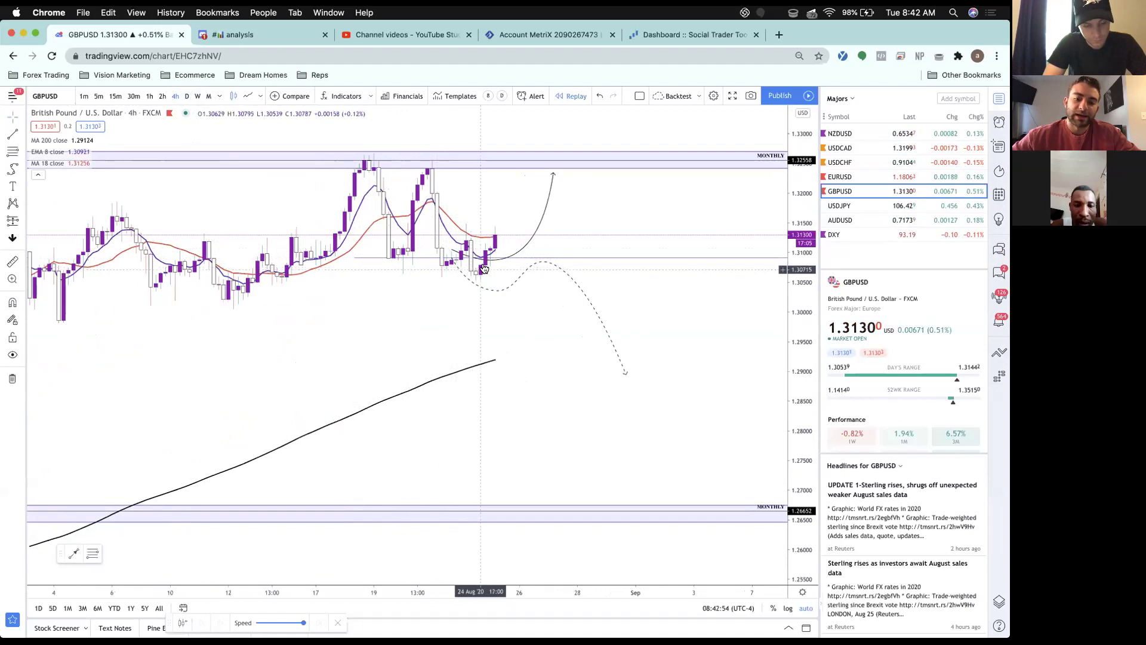
pyautogui.click(187, 96)
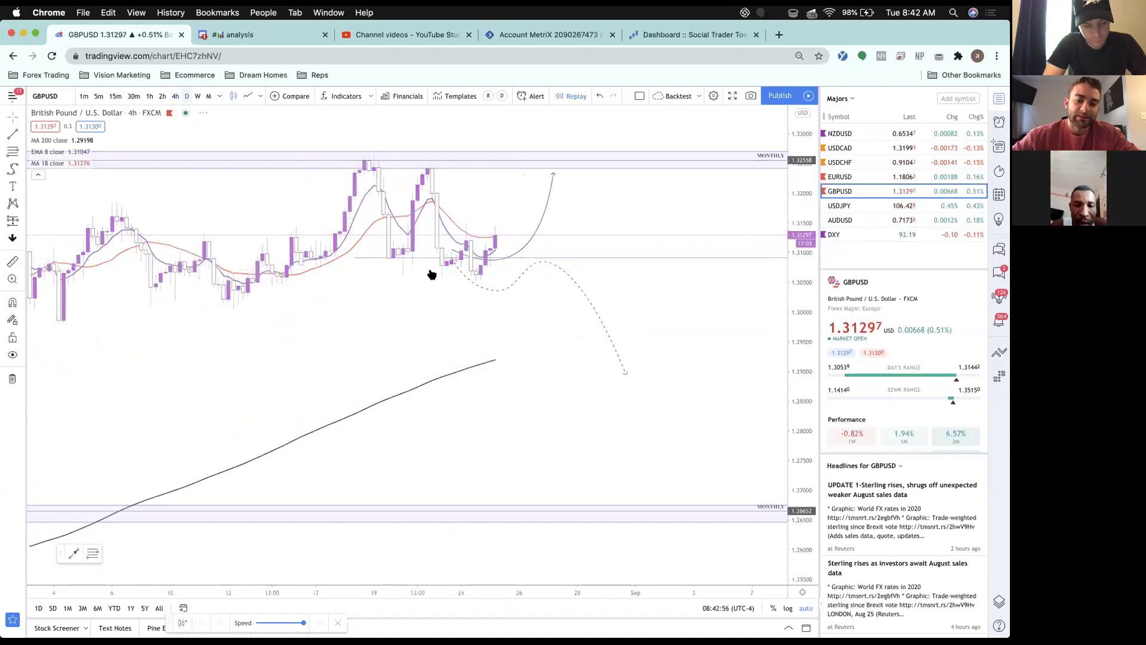
pyautogui.scroll(2, 488, 270)
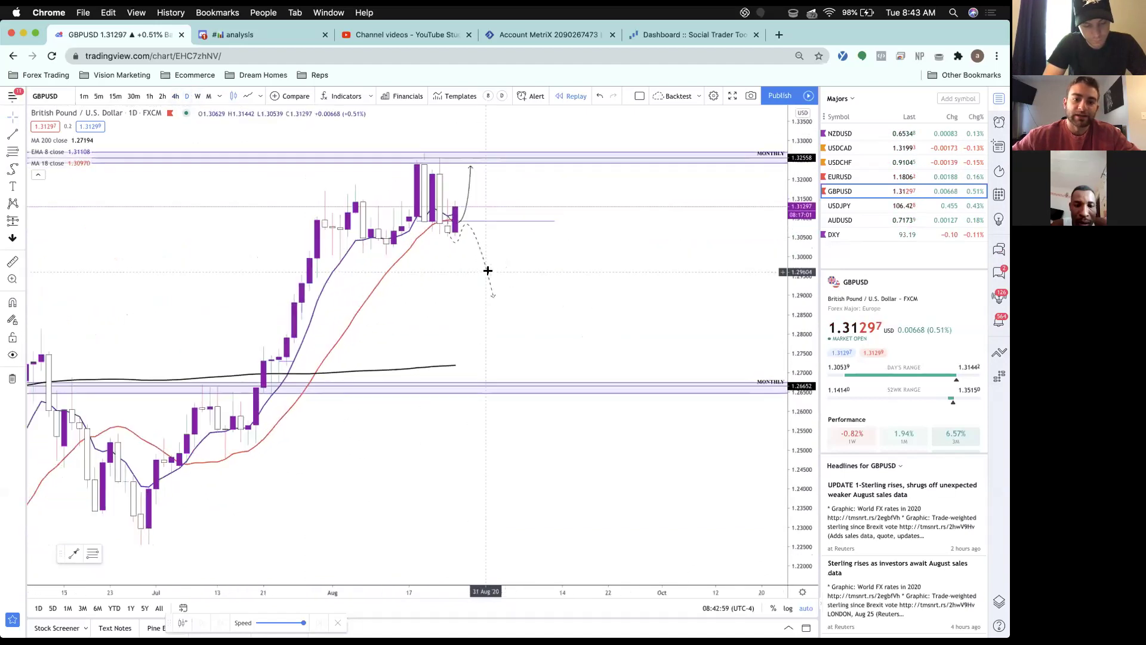
pyautogui.scroll(1, 431, 221)
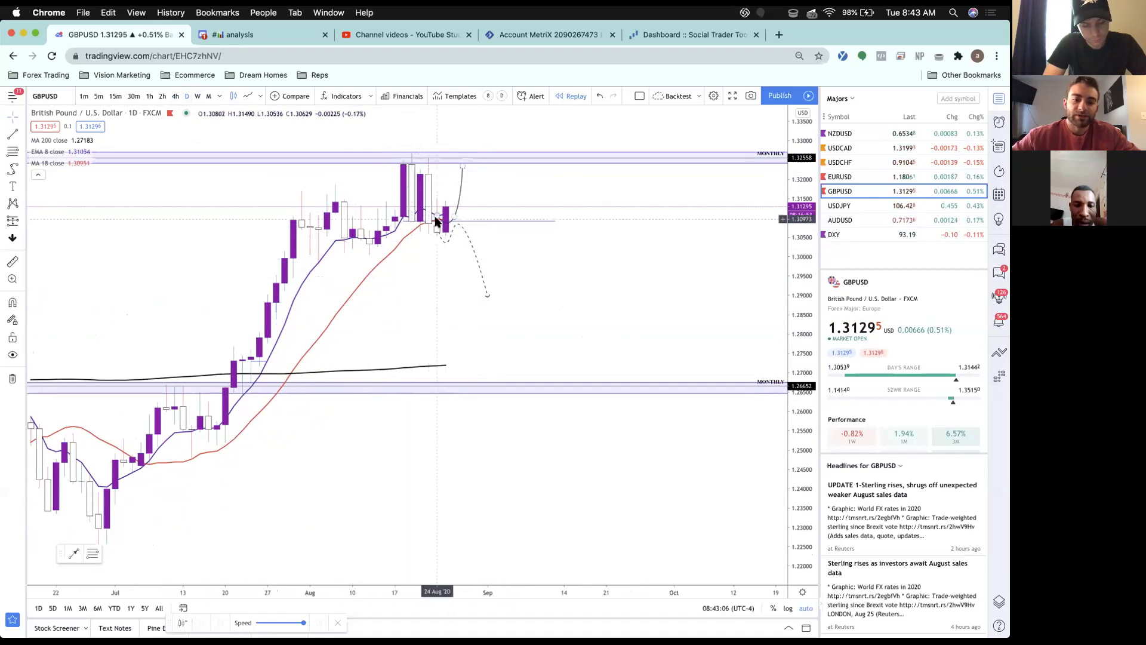
pyautogui.click(175, 97)
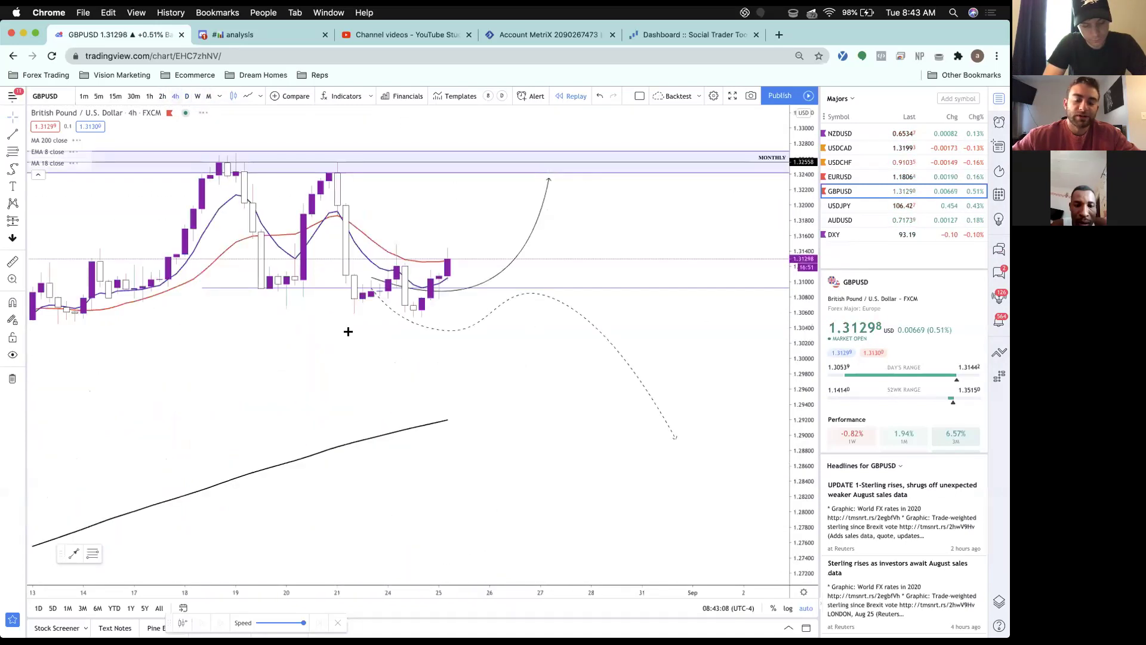
pyautogui.scroll(-2, 348, 331)
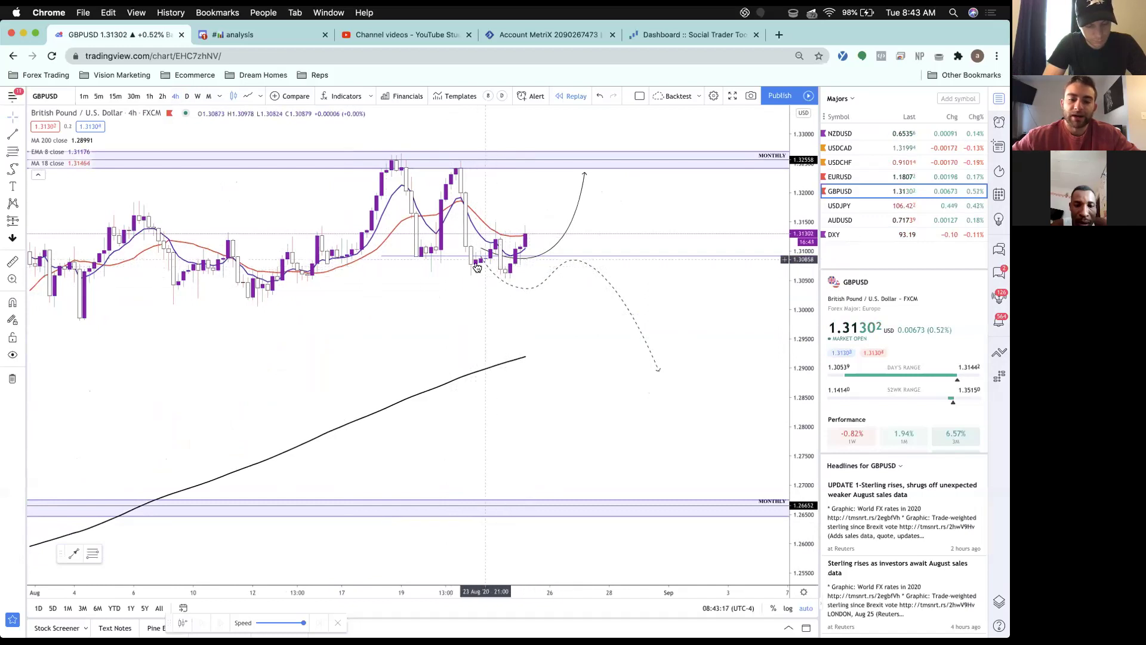
pyautogui.click(149, 96)
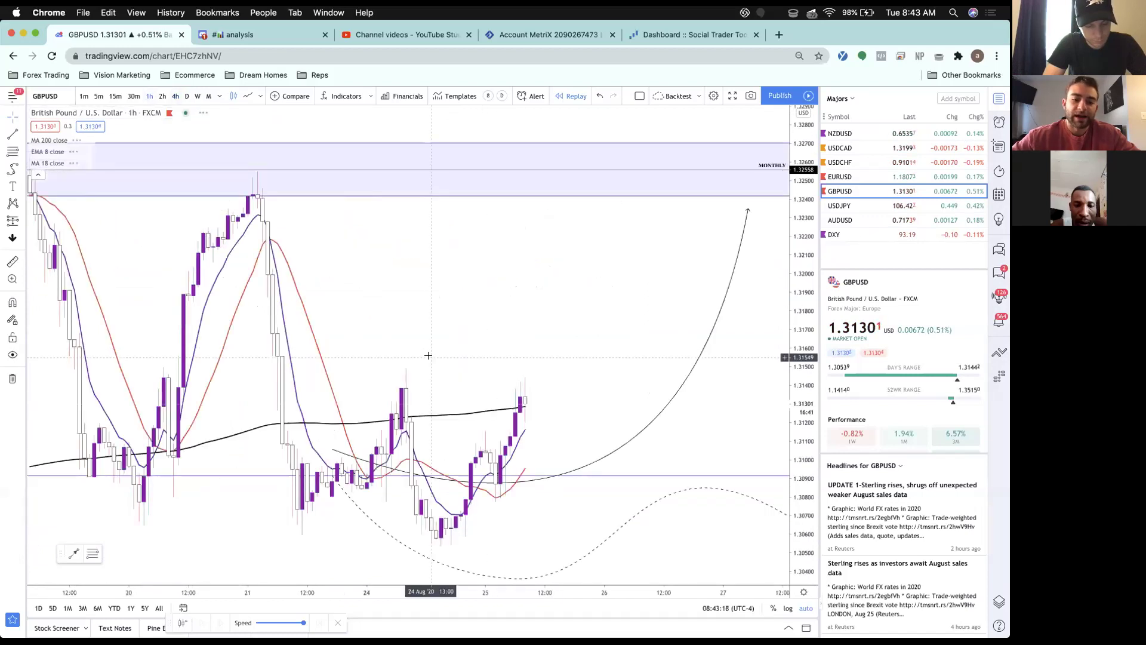
# On the 4-hour chart, shift the dashed bearish curve to run from about 1.3102 on 25 August to about 1.2884 on 2 September.
pyautogui.click(175, 96)
pyautogui.scroll(-3, 482, 356)
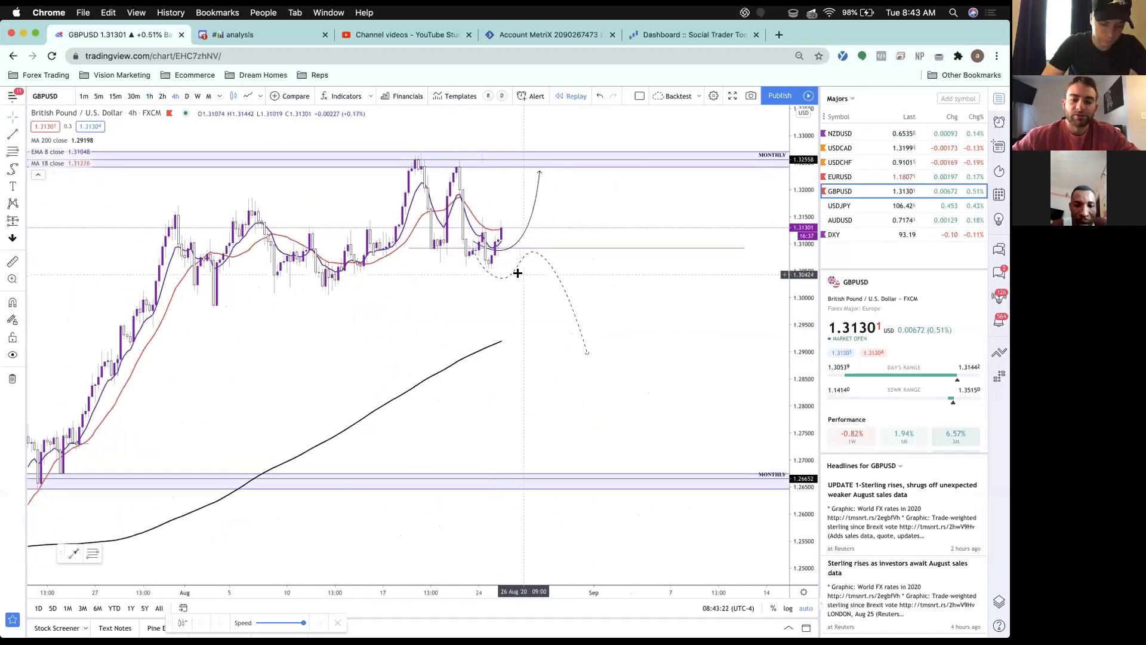
pyautogui.click(545, 277)
pyautogui.moveTo(544, 277); pyautogui.dragTo(541, 277)
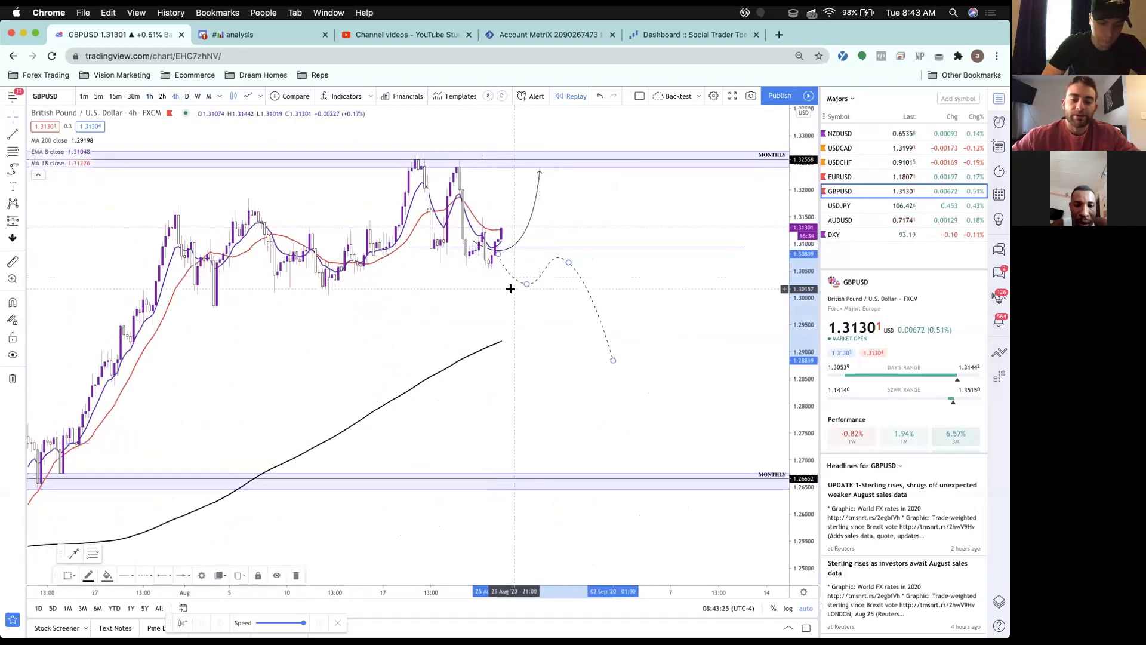
pyautogui.click(504, 268)
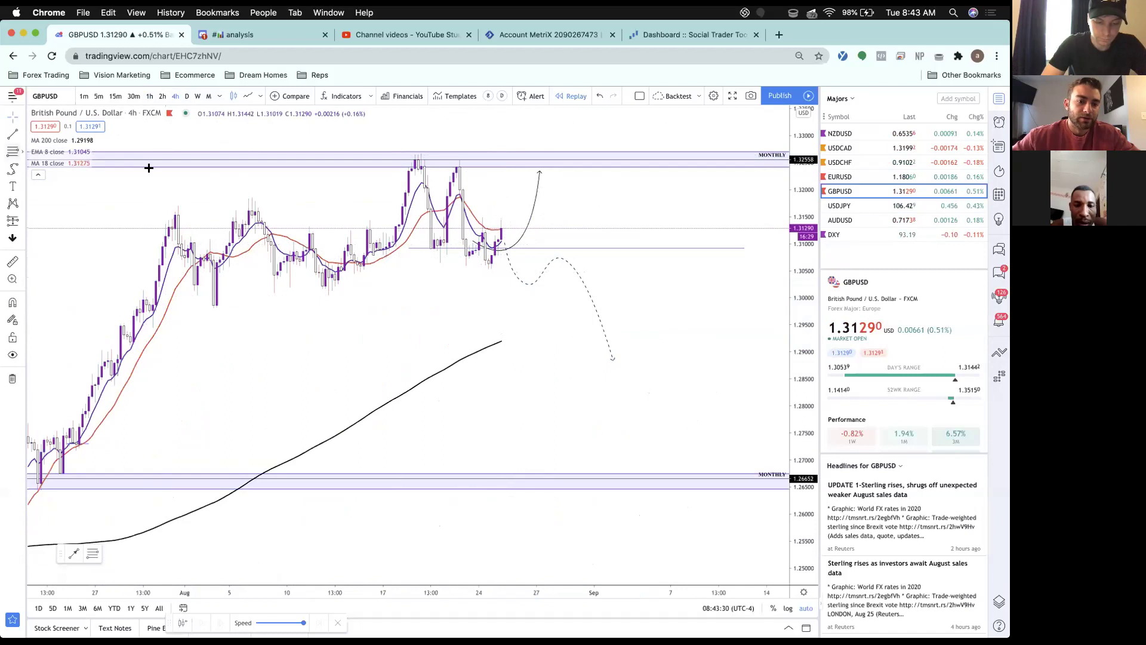
# Lower the horizontal support line to about 1.3073 on the 1-hour chart.
pyautogui.click(455, 249)
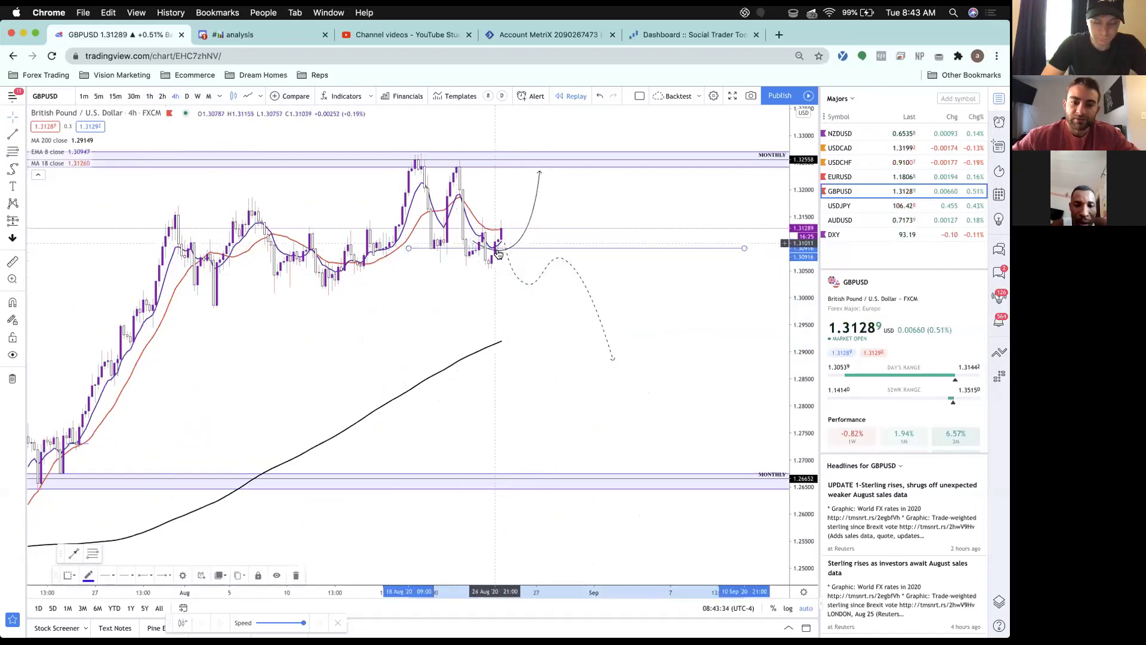
pyautogui.click(150, 96)
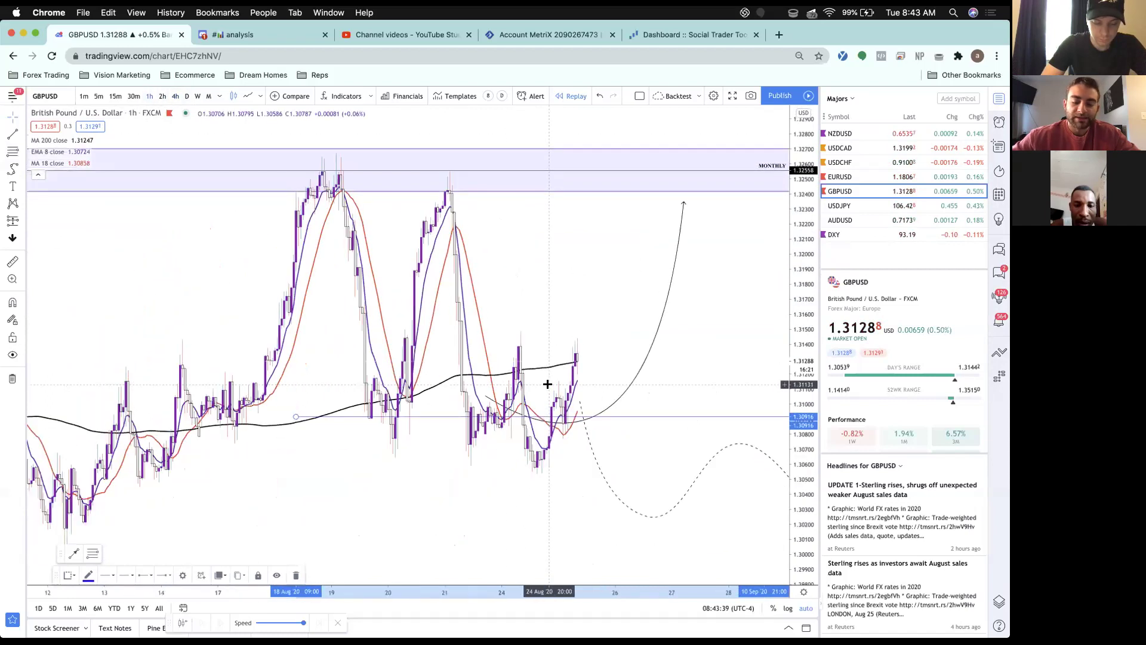
pyautogui.hscroll(5, 578, 478)
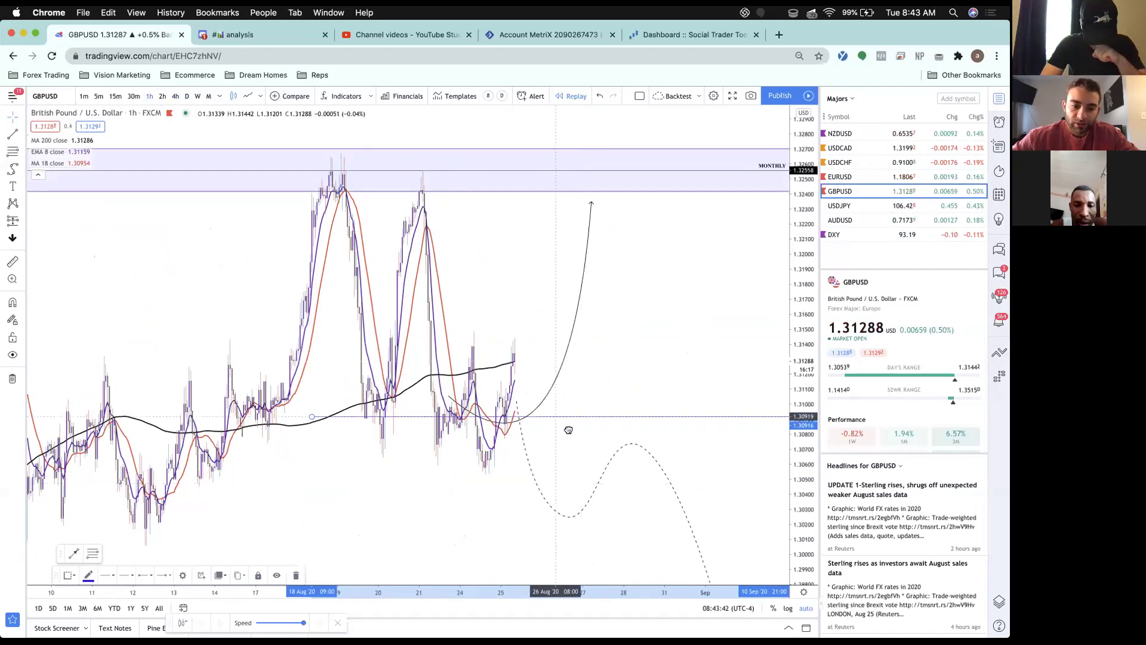
pyautogui.moveTo(568, 430); pyautogui.dragTo(583, 441)
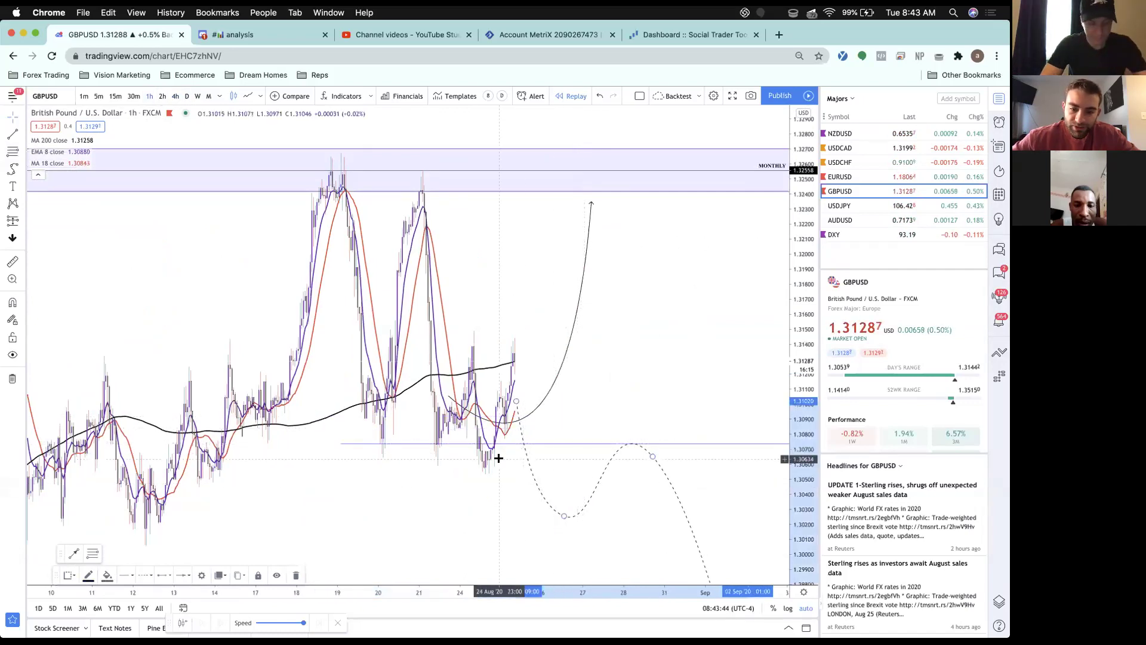
pyautogui.hscroll(3, 468, 448)
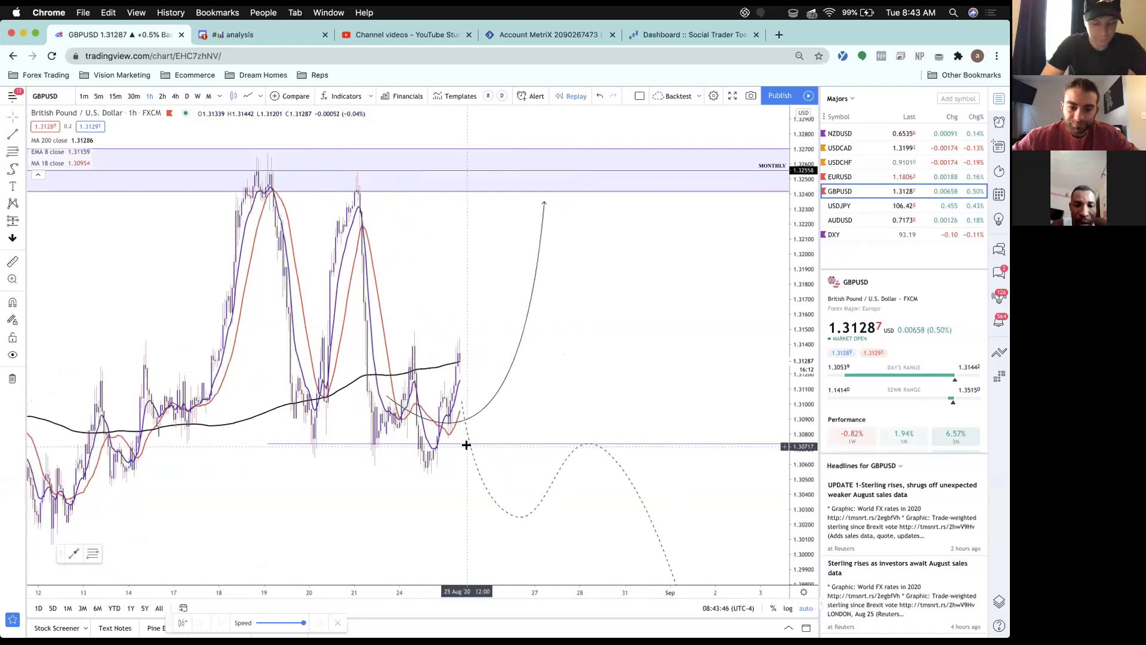
# Review GBPUSD price against the lowered support line and both projections on the 1-hour and 4-hour charts.
pyautogui.scroll(3, 467, 445)
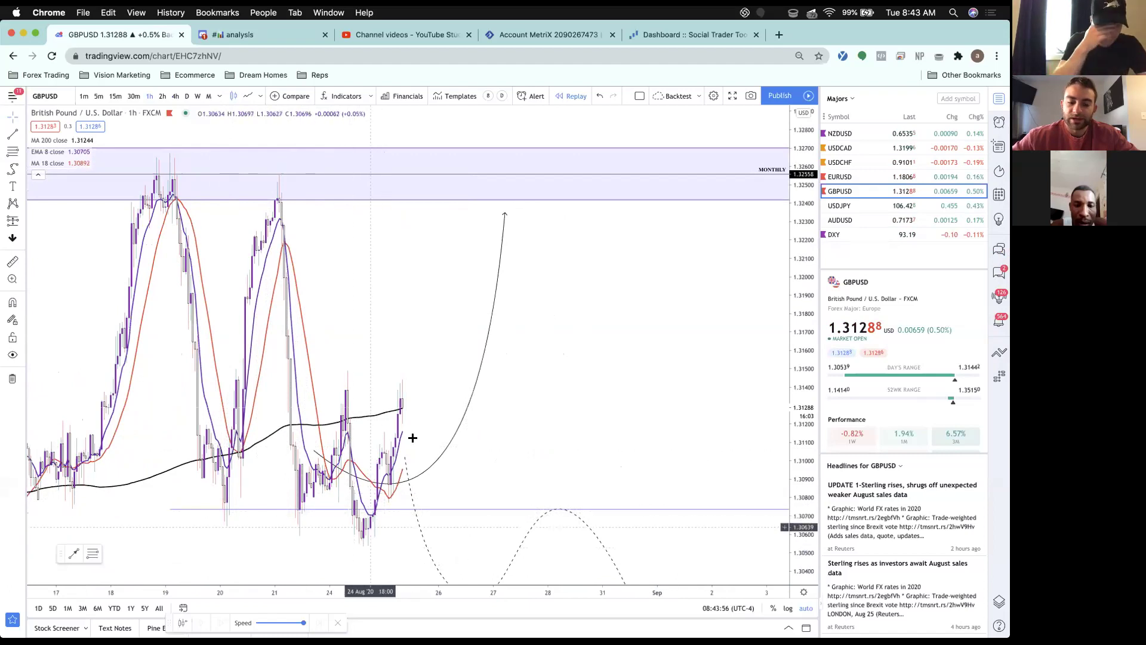
pyautogui.scroll(-2, 396, 504)
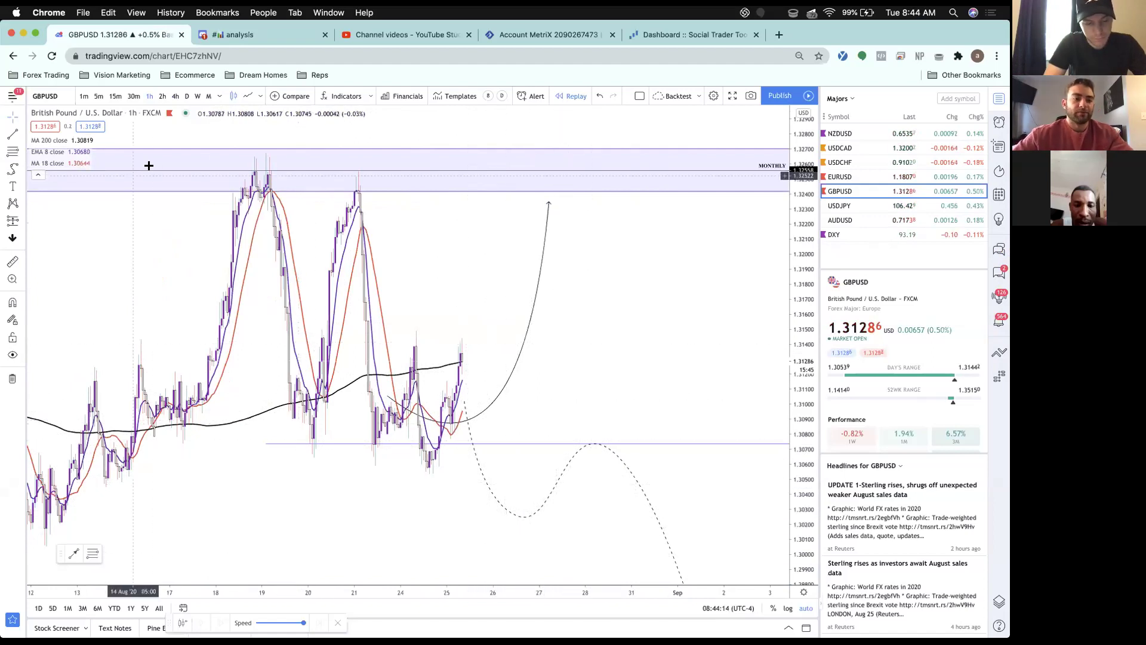
pyautogui.click(175, 97)
pyautogui.scroll(3, 479, 374)
pyautogui.scroll(2, 471, 374)
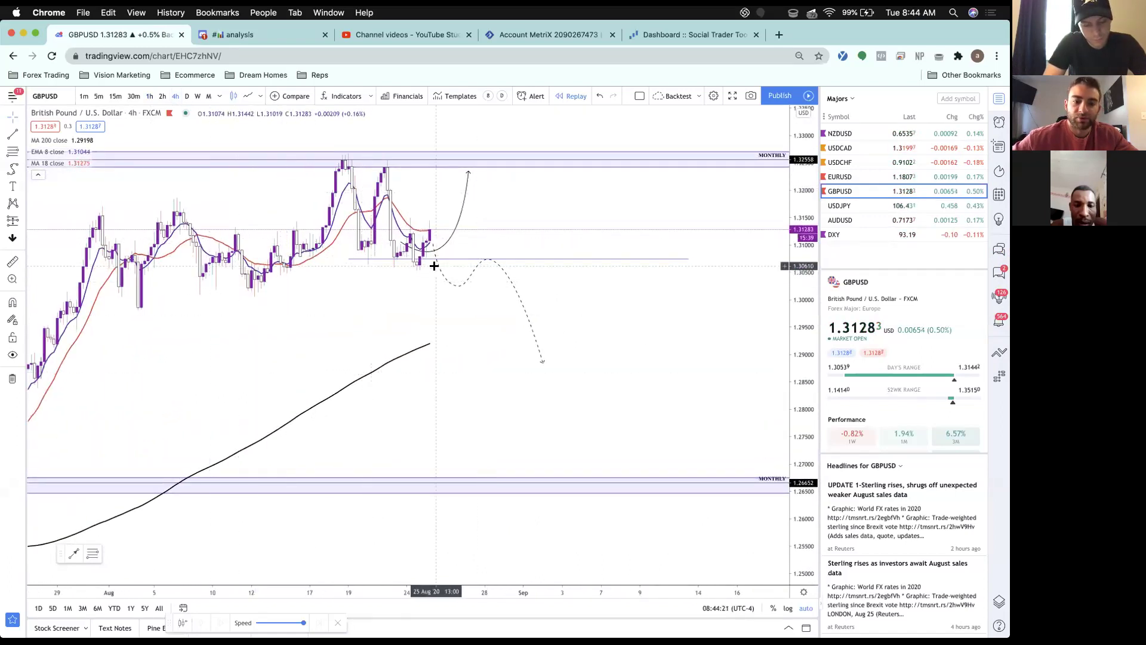
pyautogui.scroll(2, 429, 264)
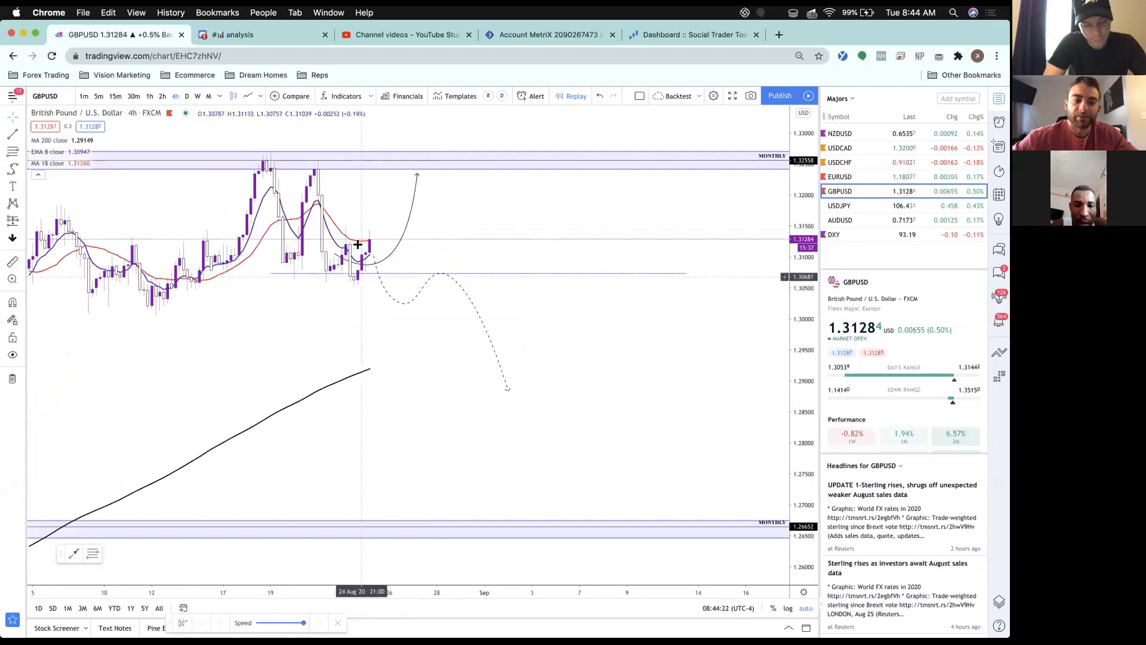
pyautogui.scroll(1, 380, 276)
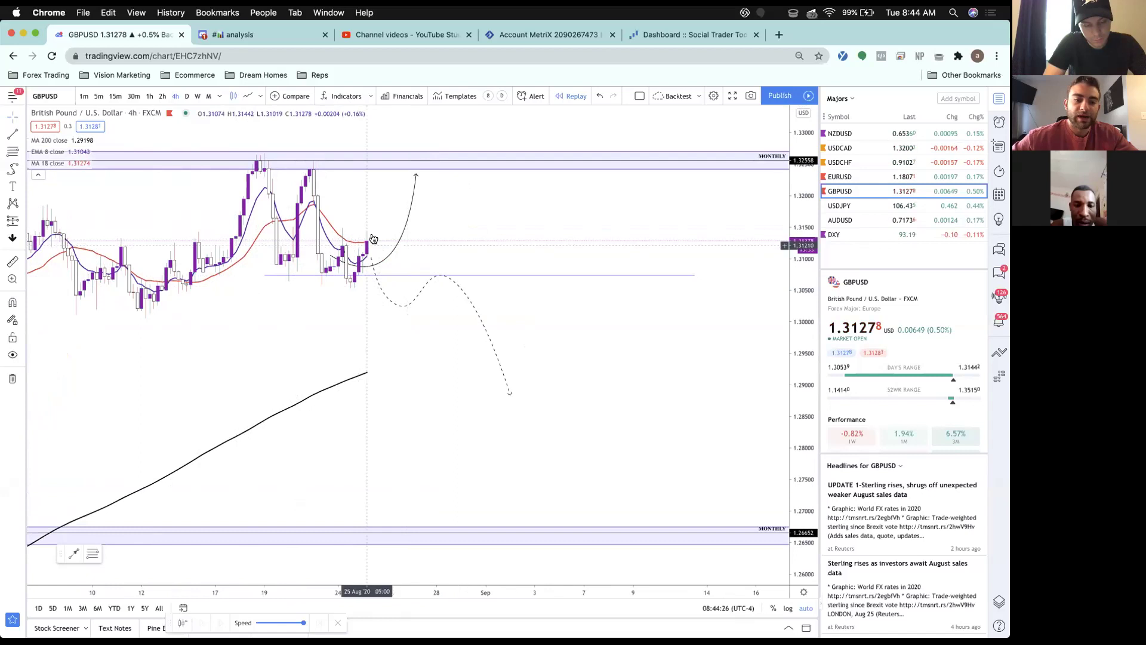
pyautogui.hscroll(-2, 335, 257)
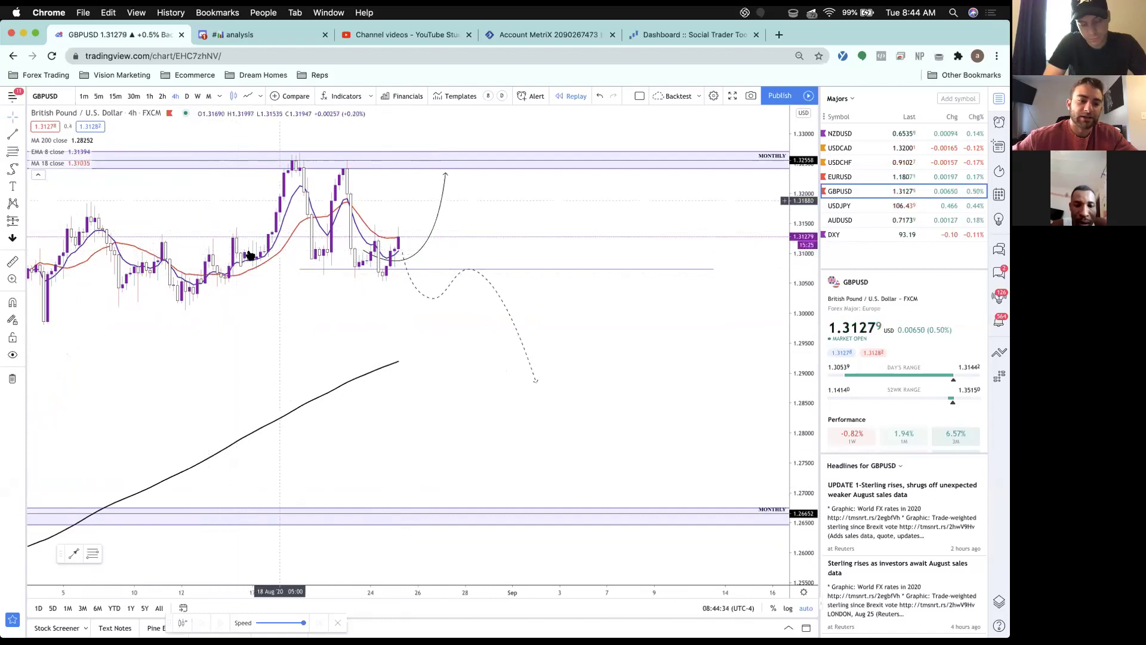
pyautogui.hscroll(-3, 286, 218)
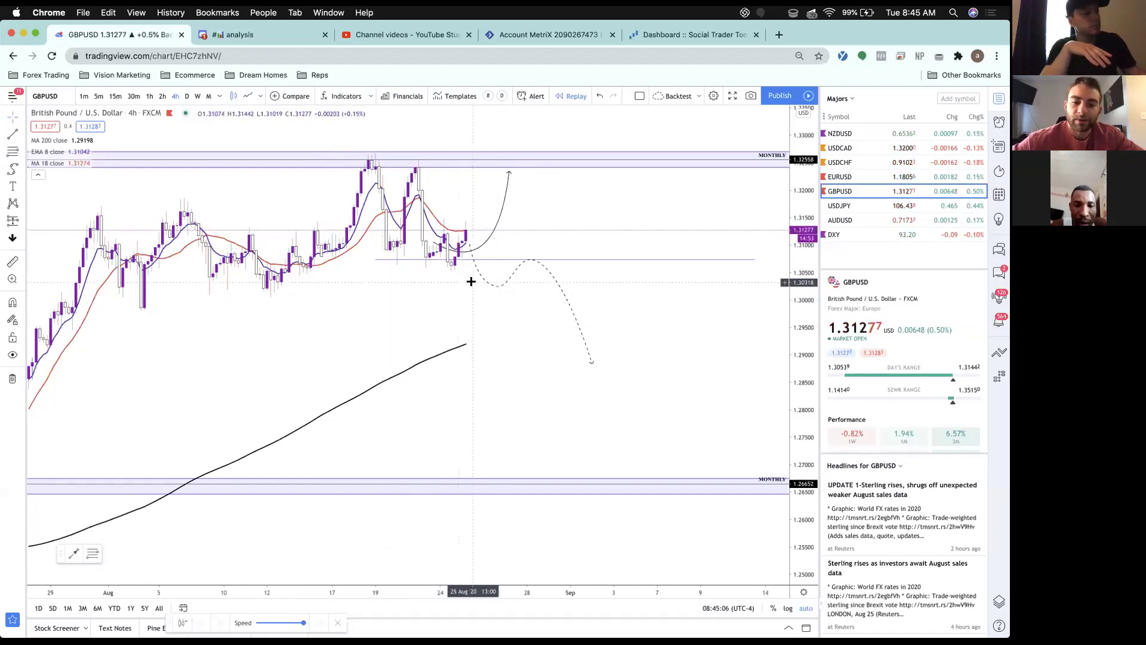
pyautogui.scroll(1, 471, 281)
pyautogui.scroll(1, 471, 281)
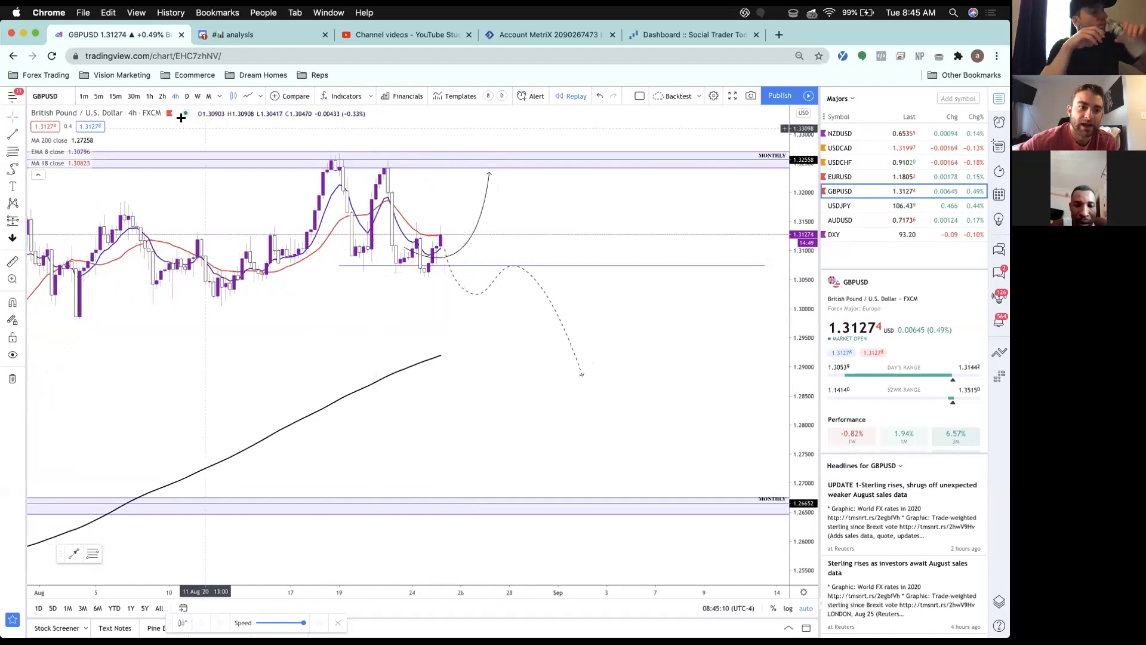
# Draw a horizontal trend line on the 1-hour chart at about 1.3139, from the 24 August high to 27 August.
pyautogui.click(149, 96)
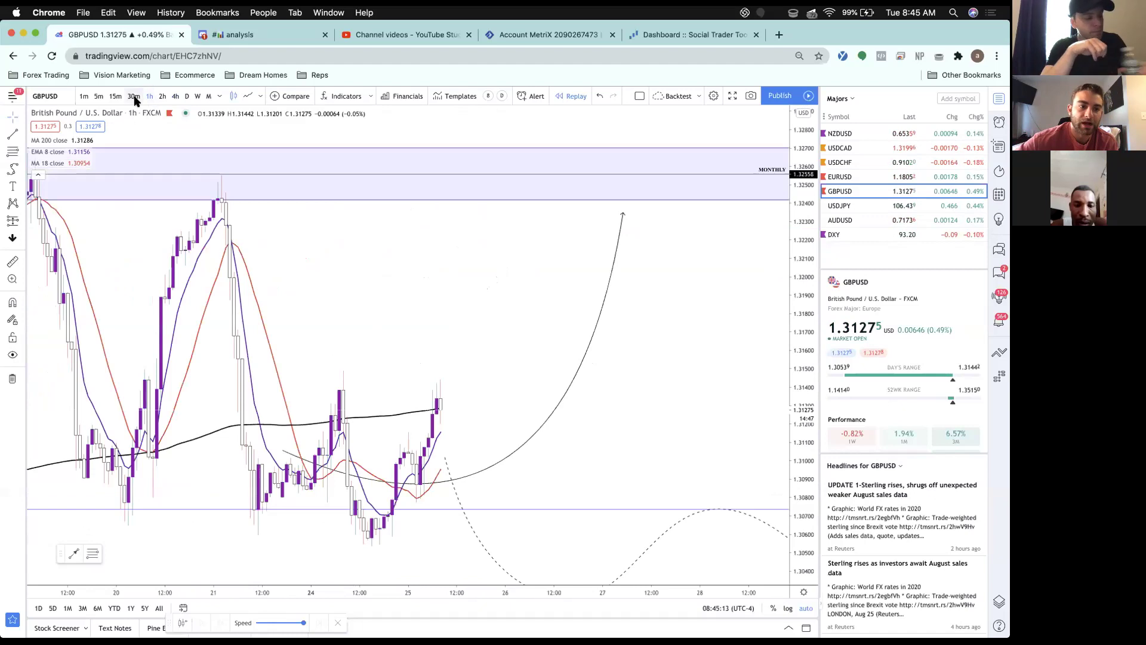
pyautogui.click(134, 96)
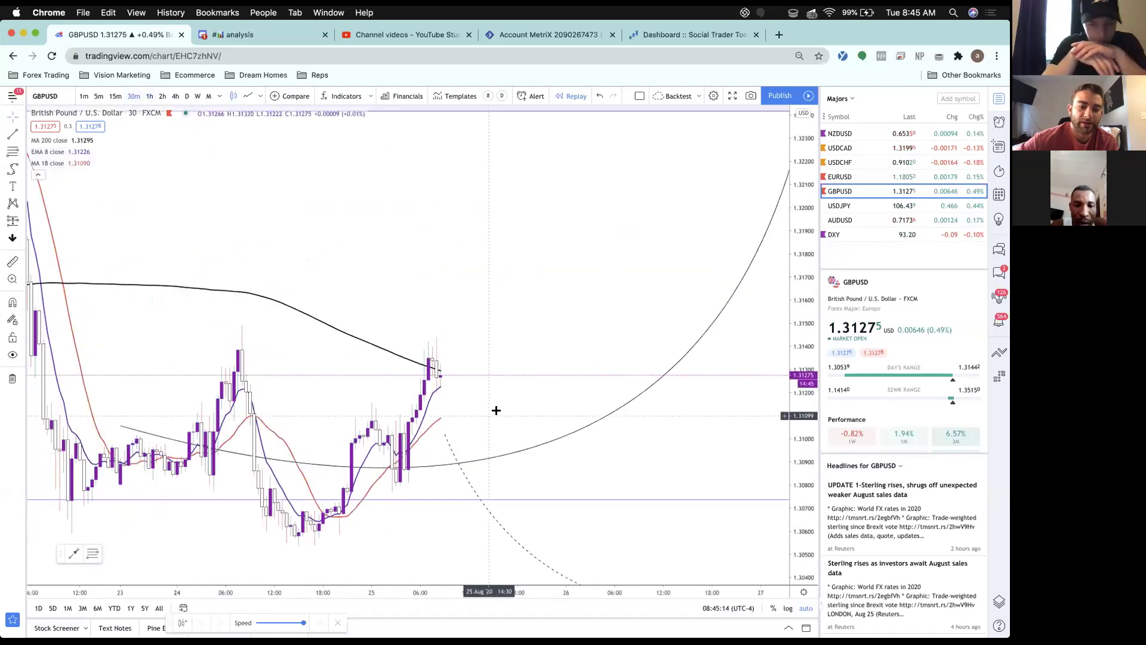
pyautogui.click(150, 96)
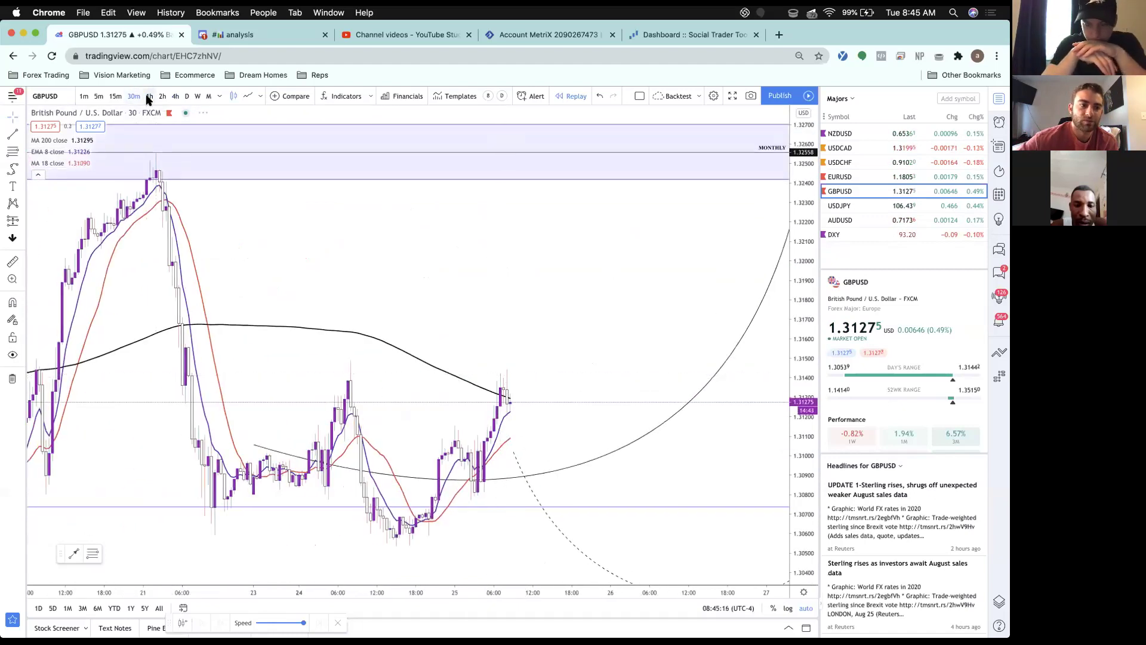
pyautogui.click(486, 476)
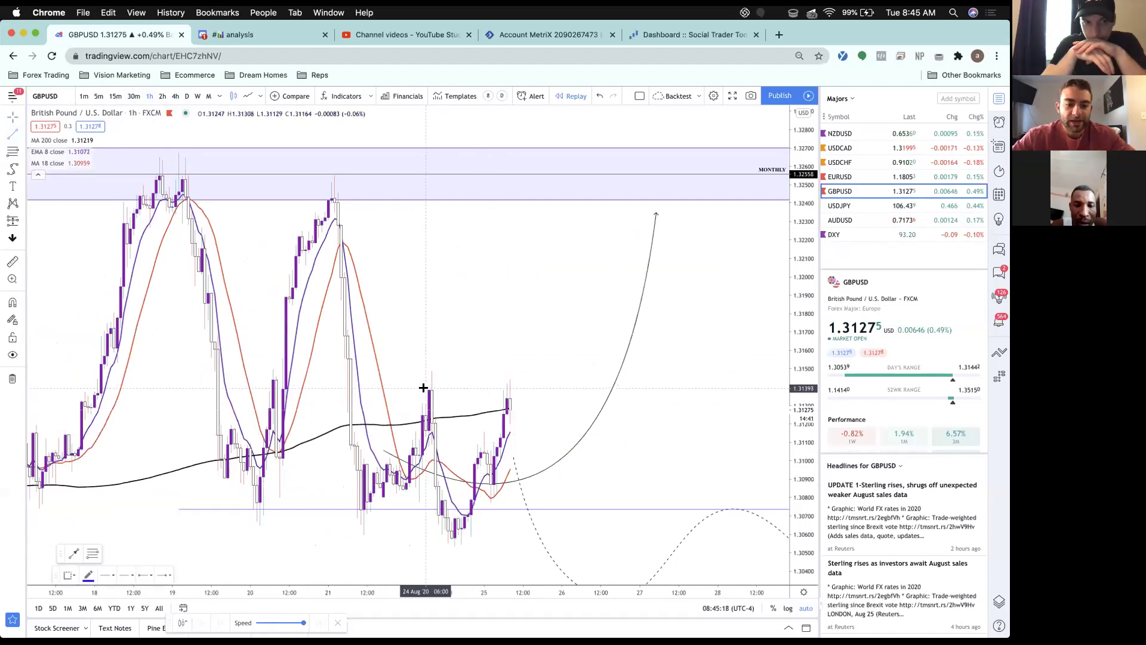
pyautogui.click(424, 388)
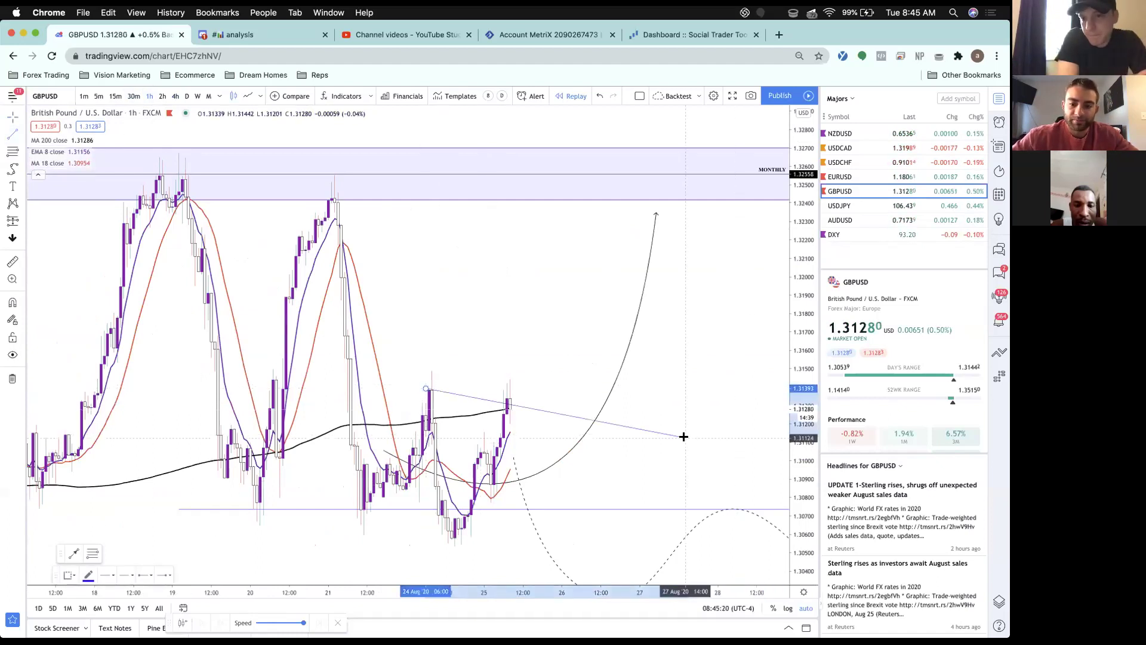
pyautogui.click(681, 398)
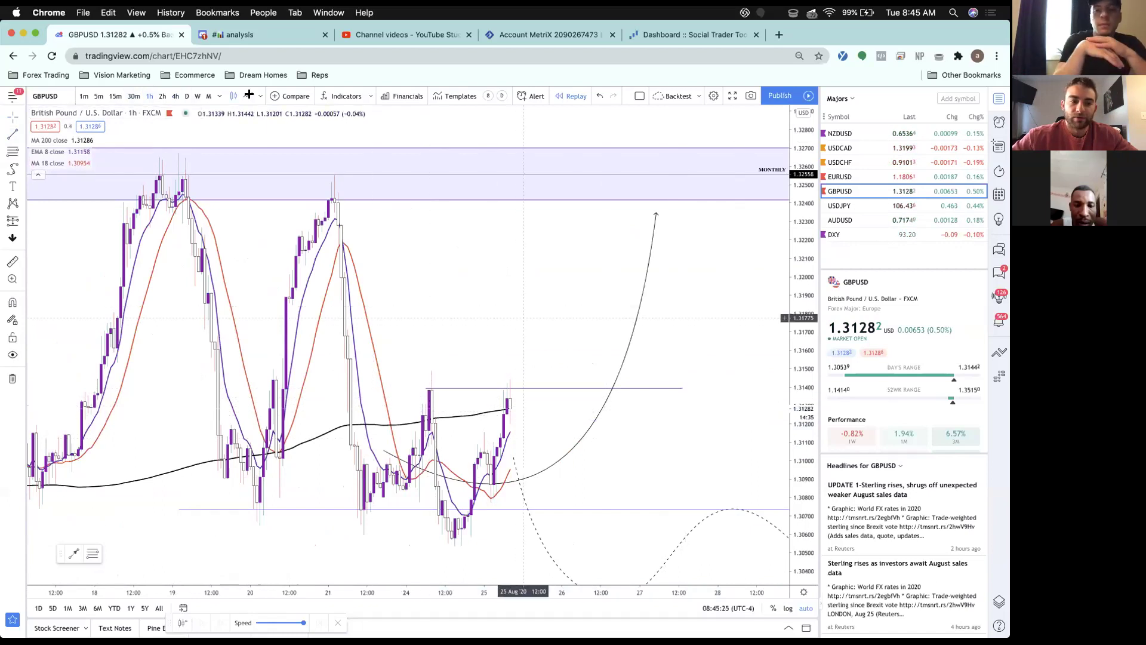
# Box the 12–14 August swings on the 4-hour chart with a rectangle from about 1.3019 to 1.3138, and inspect it on the 1-hour chart.
pyautogui.click(174, 98)
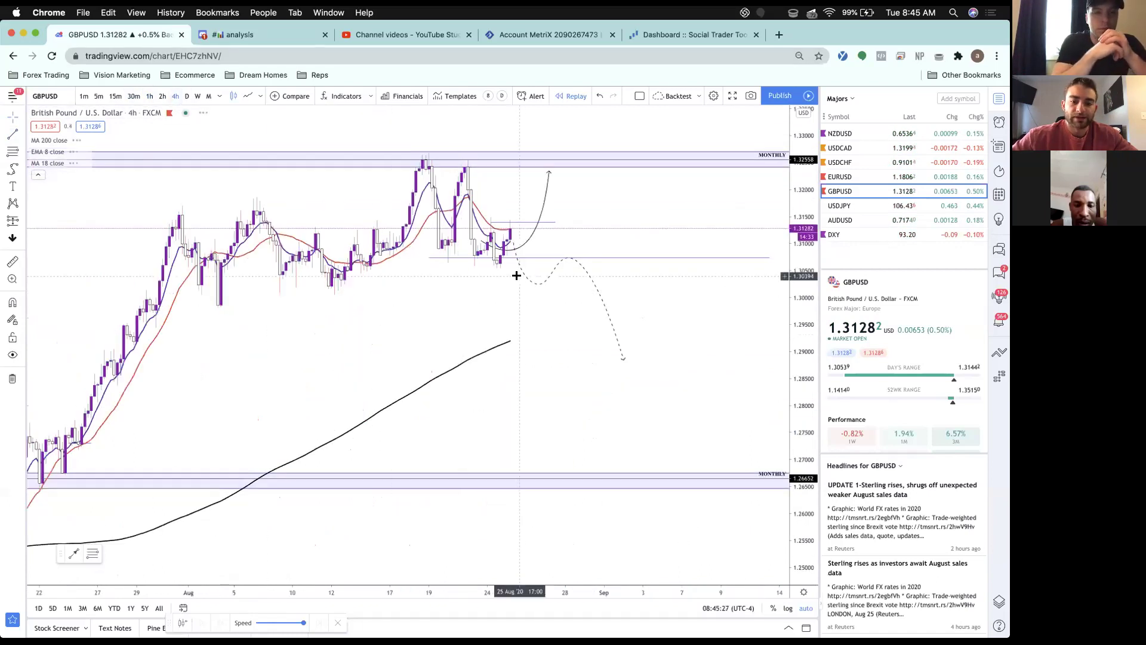
pyautogui.scroll(-2, 513, 272)
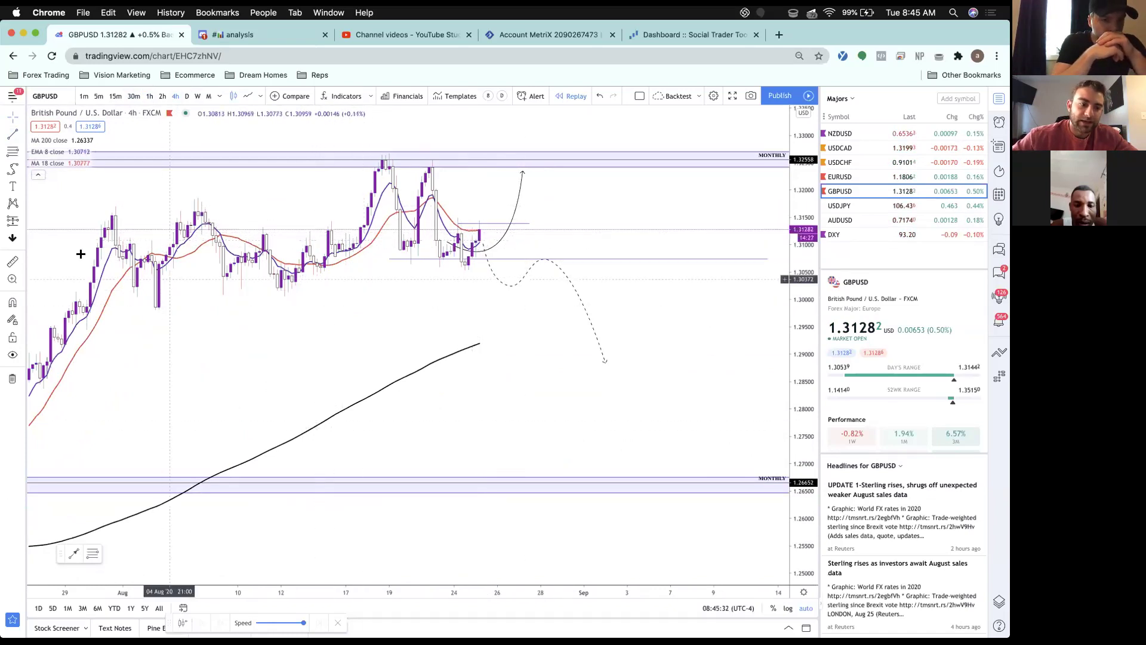
pyautogui.click(18, 170)
pyautogui.click(59, 188)
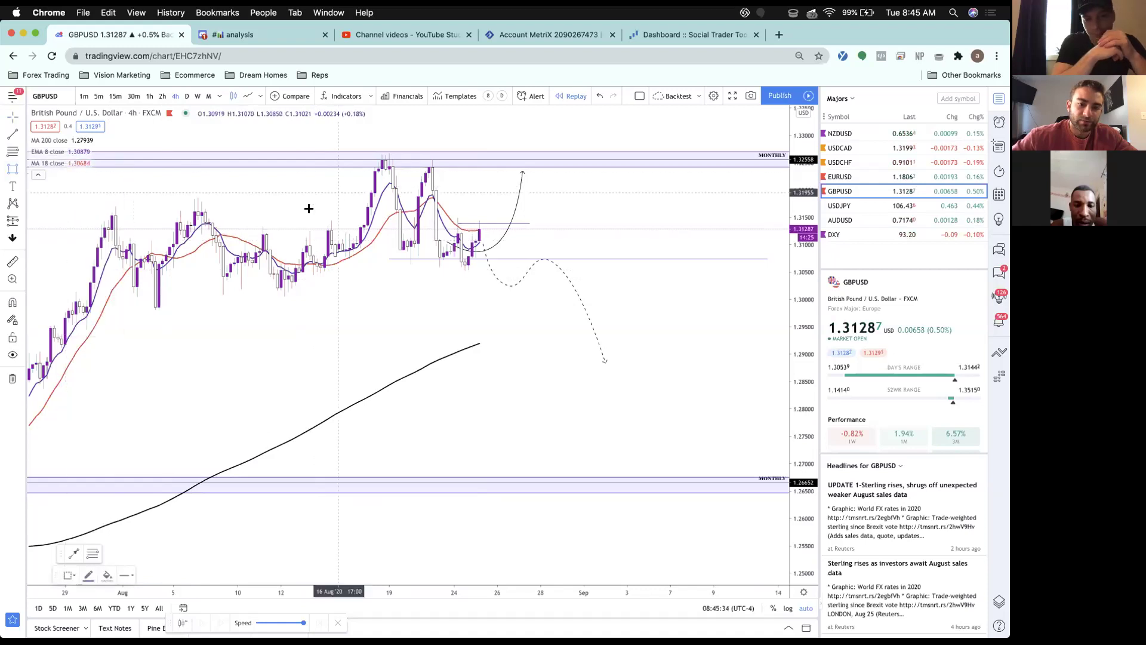
pyautogui.moveTo(296, 225); pyautogui.dragTo(335, 289)
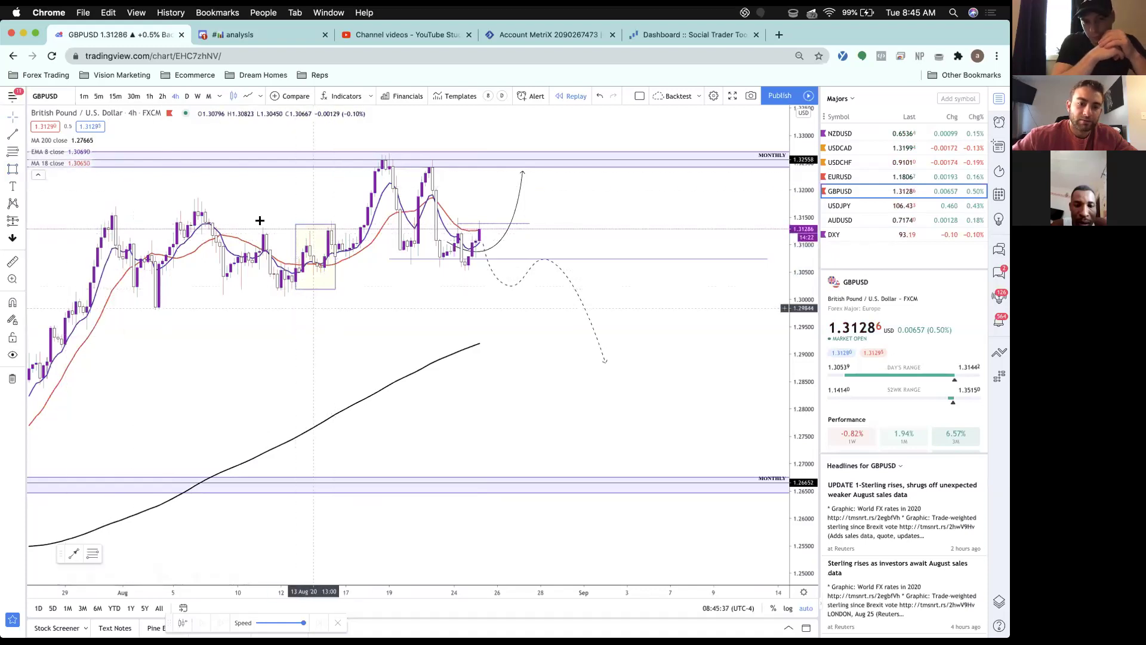
pyautogui.click(149, 96)
pyautogui.hscroll(-10, 444, 341)
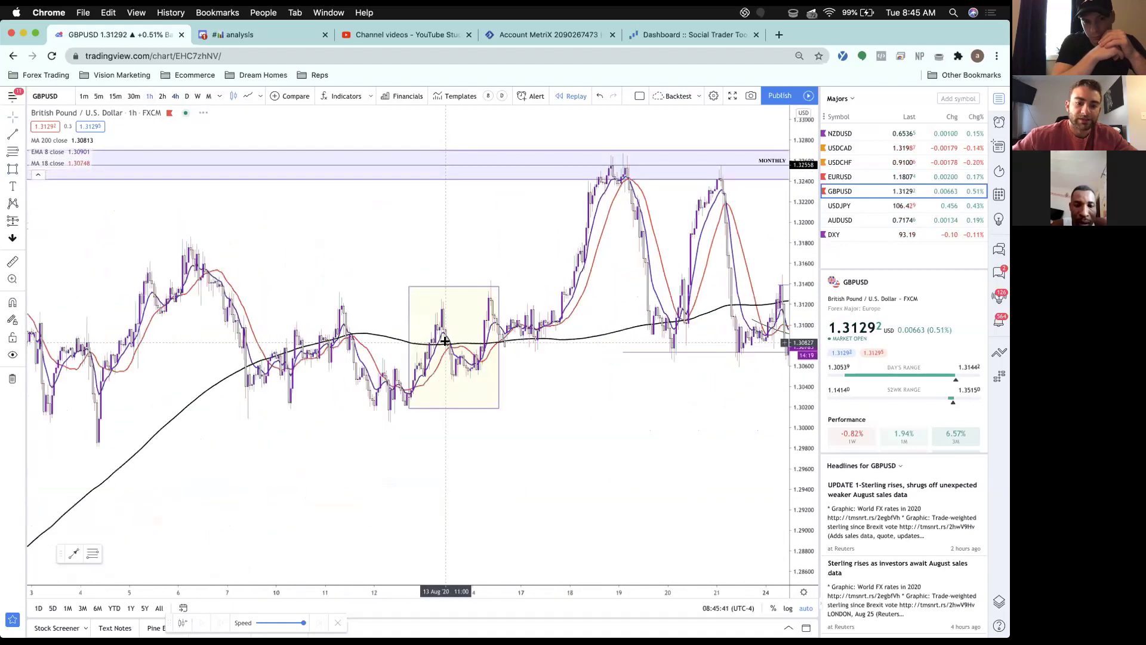
# Draw a horizontal trend line at about 1.3056 on the 1-hour chart, from 12 August to 14 August, through the boxed swings.
pyautogui.scroll(2, 445, 341)
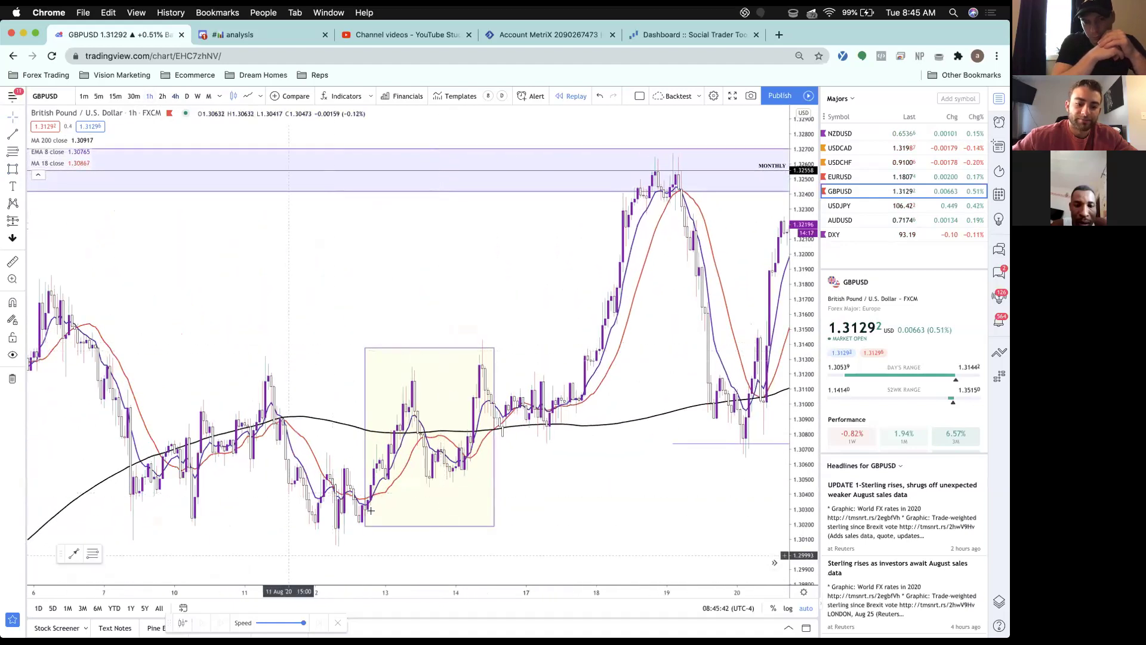
pyautogui.scroll(2, 392, 513)
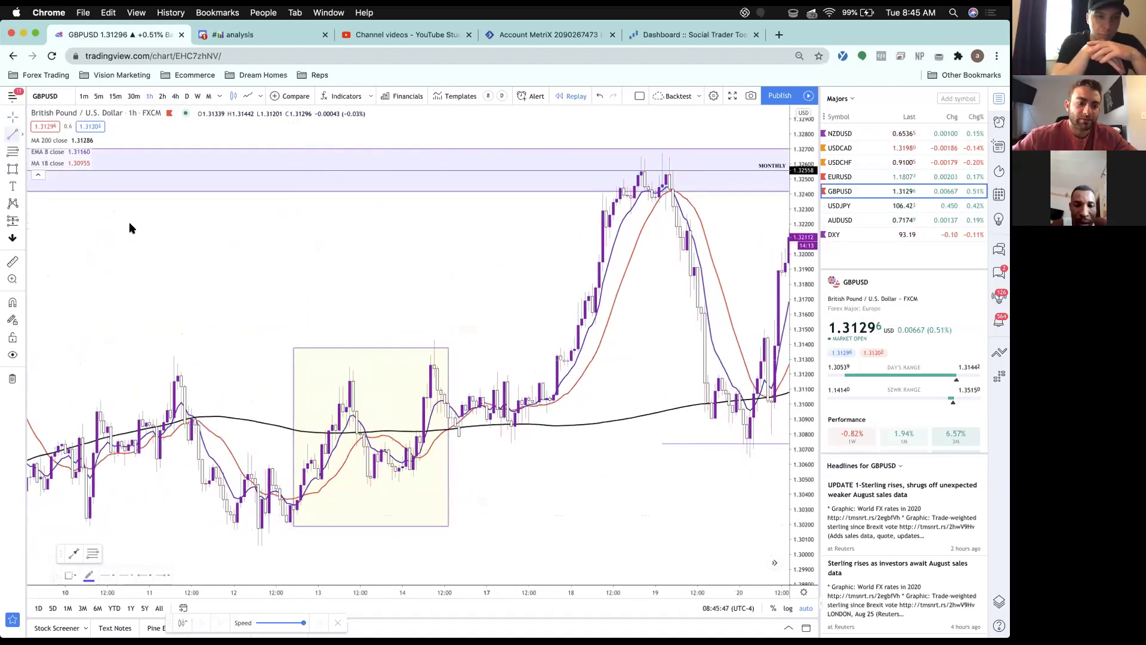
pyautogui.click(245, 470)
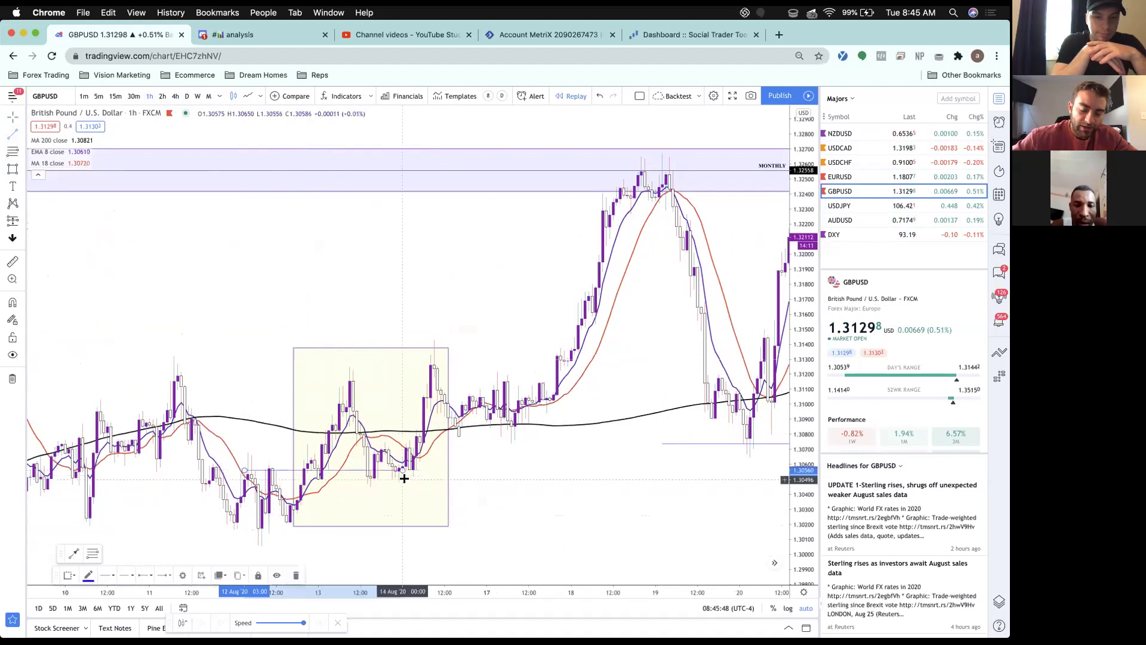
pyautogui.press('Escape')
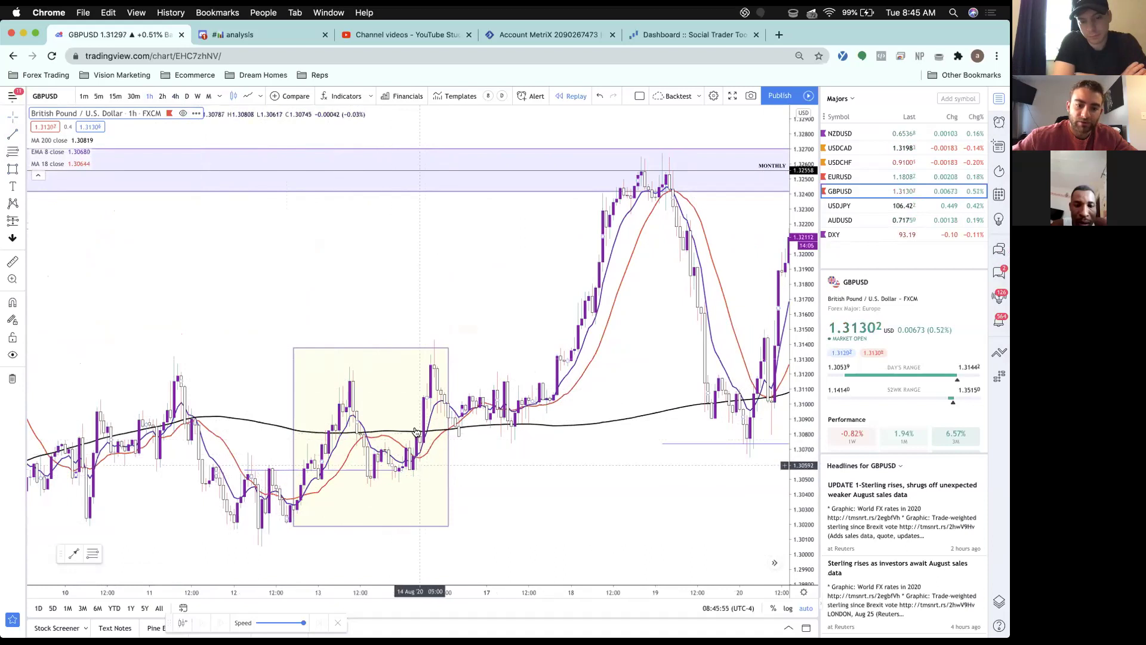
pyautogui.moveTo(422, 477)
pyautogui.mouseDown()
pyautogui.moveTo(384, 468)
pyautogui.moveTo(405, 468)
pyautogui.mouseUp()
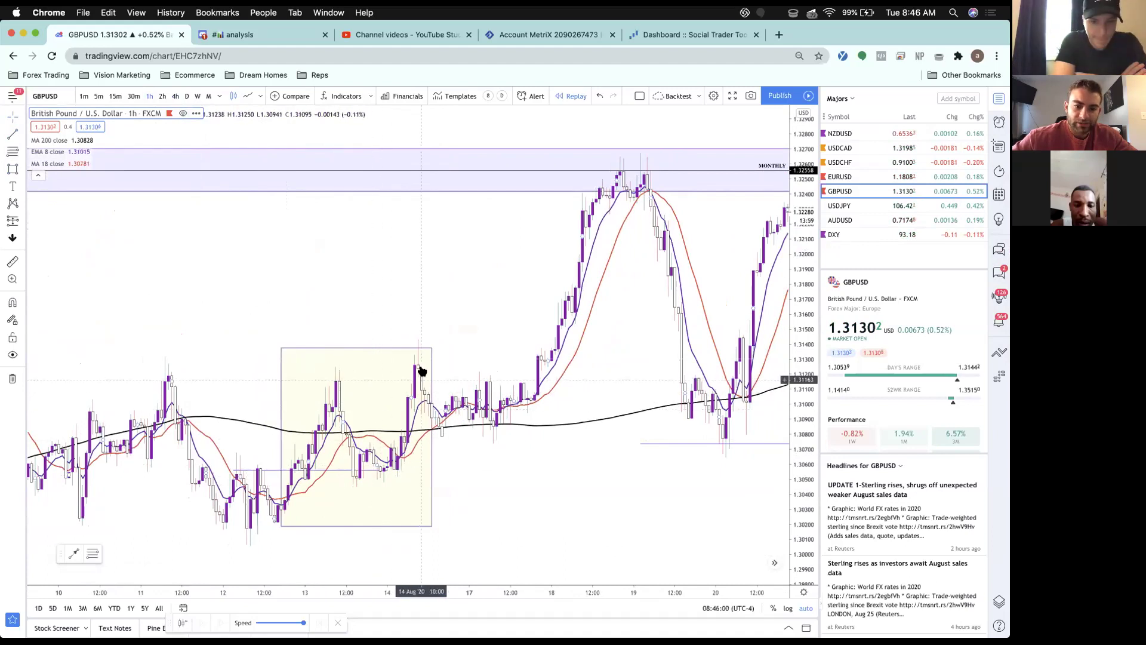
pyautogui.scroll(2, 454, 425)
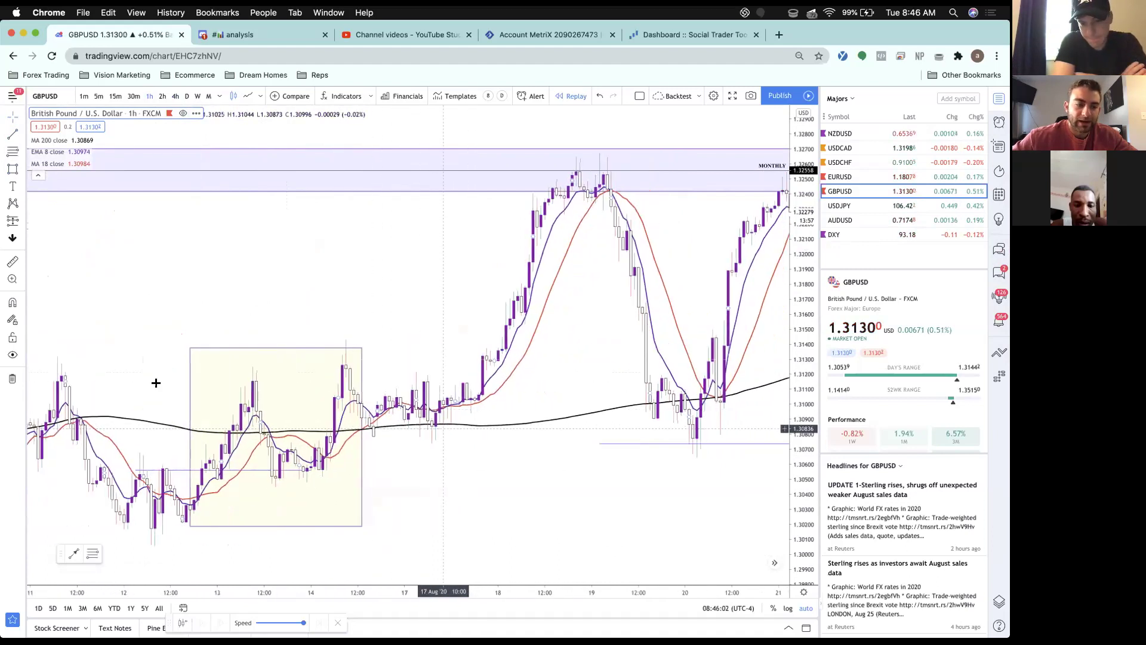
# Delete the large rectangle over the 12–14 August swings and draw three small rectangles around the 17 August candle groups.
pyautogui.press('BackSpace')
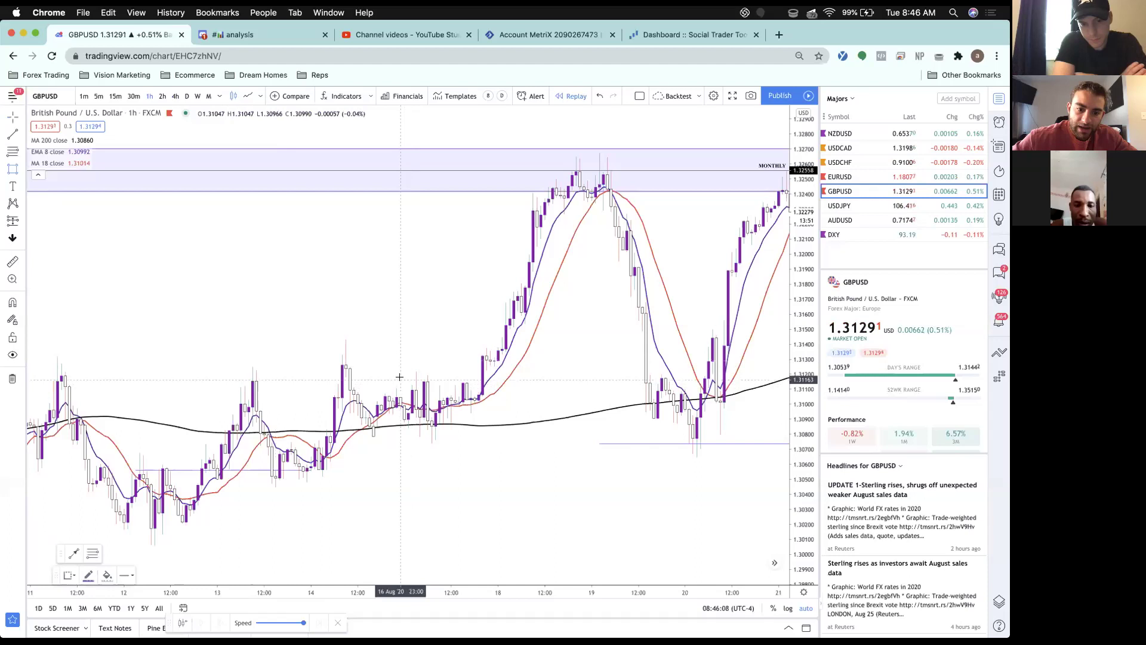
pyautogui.click(416, 430)
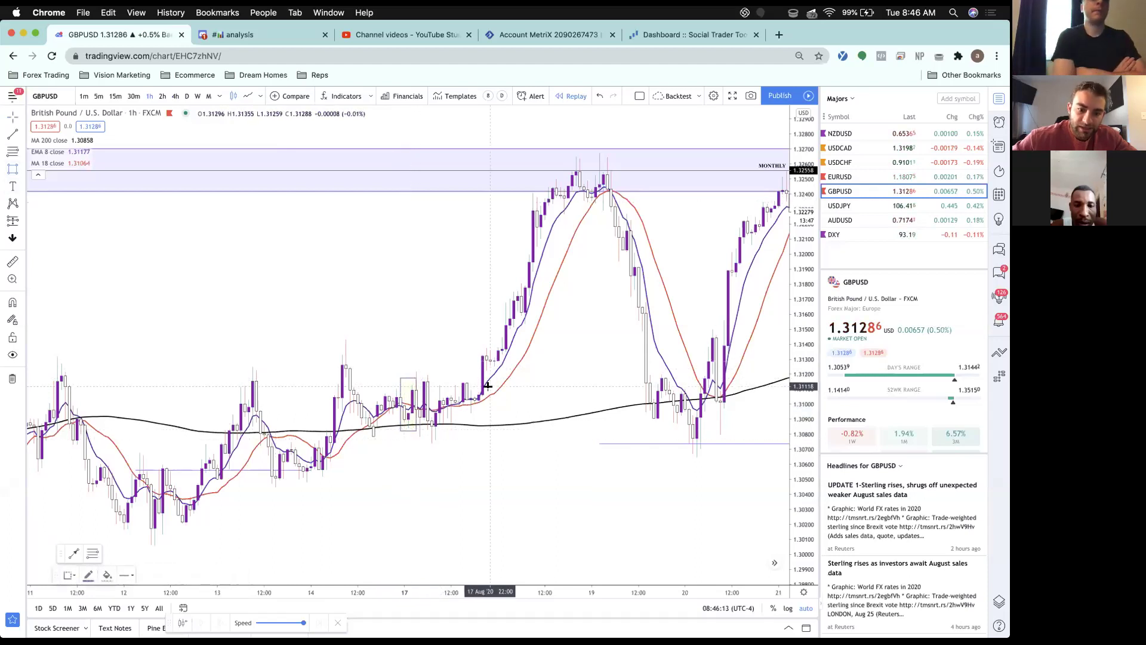
pyautogui.moveTo(458, 399); pyautogui.dragTo(451, 412)
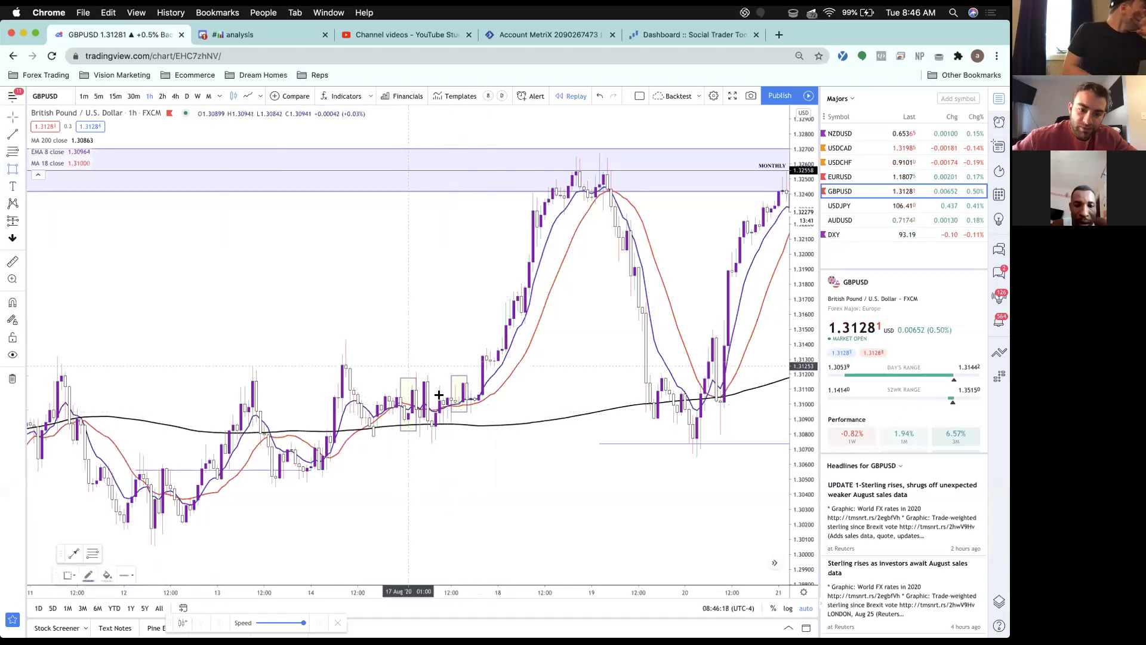
pyautogui.click(426, 374)
pyautogui.click(418, 432)
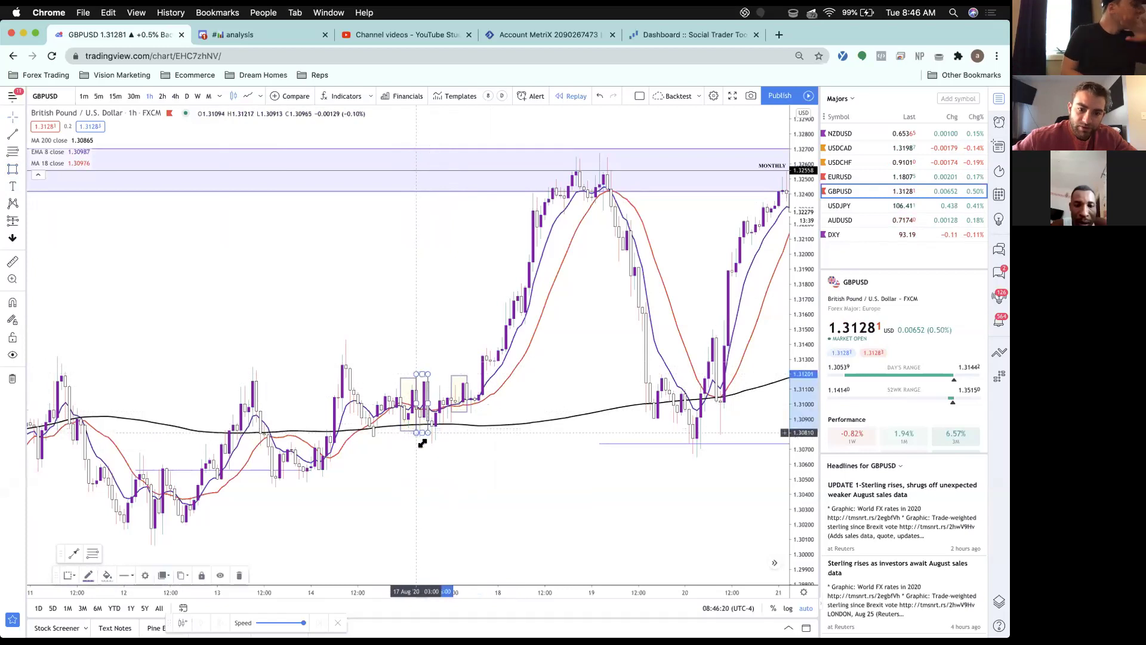
# Try a long position from the 17 August candles, entered at about 1.3114 with a stop about 52 pips below, and delete it.
pyautogui.click(22, 220)
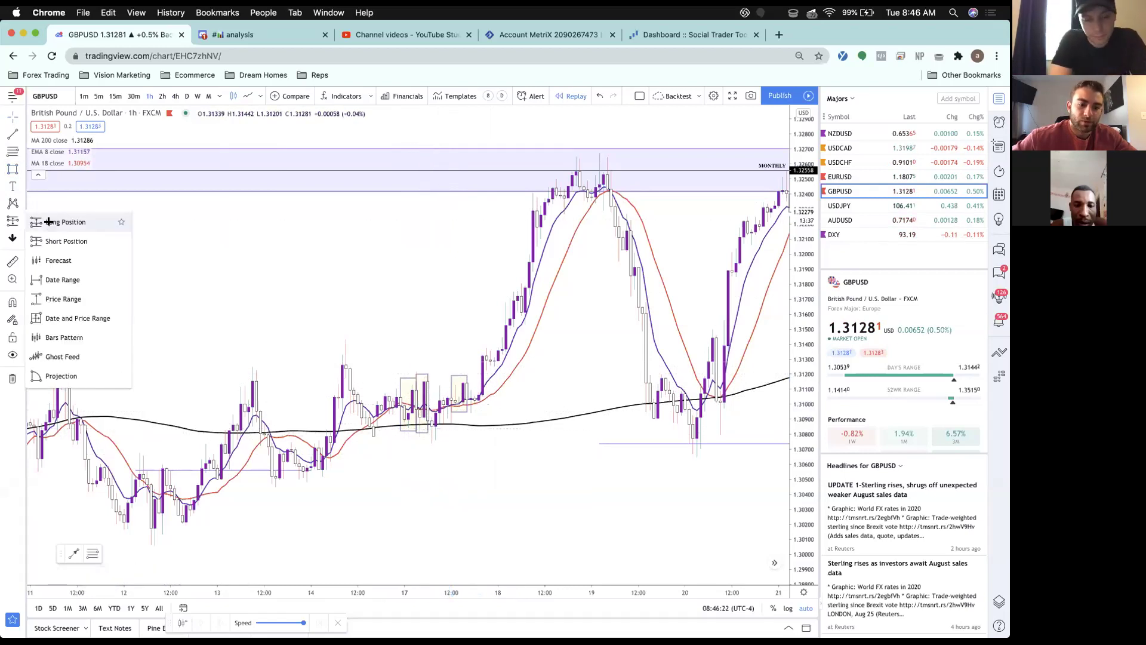
pyautogui.click(60, 220)
pyautogui.click(428, 405)
pyautogui.moveTo(428, 461)
pyautogui.mouseDown()
pyautogui.moveTo(424, 487)
pyautogui.moveTo(426, 459)
pyautogui.mouseUp()
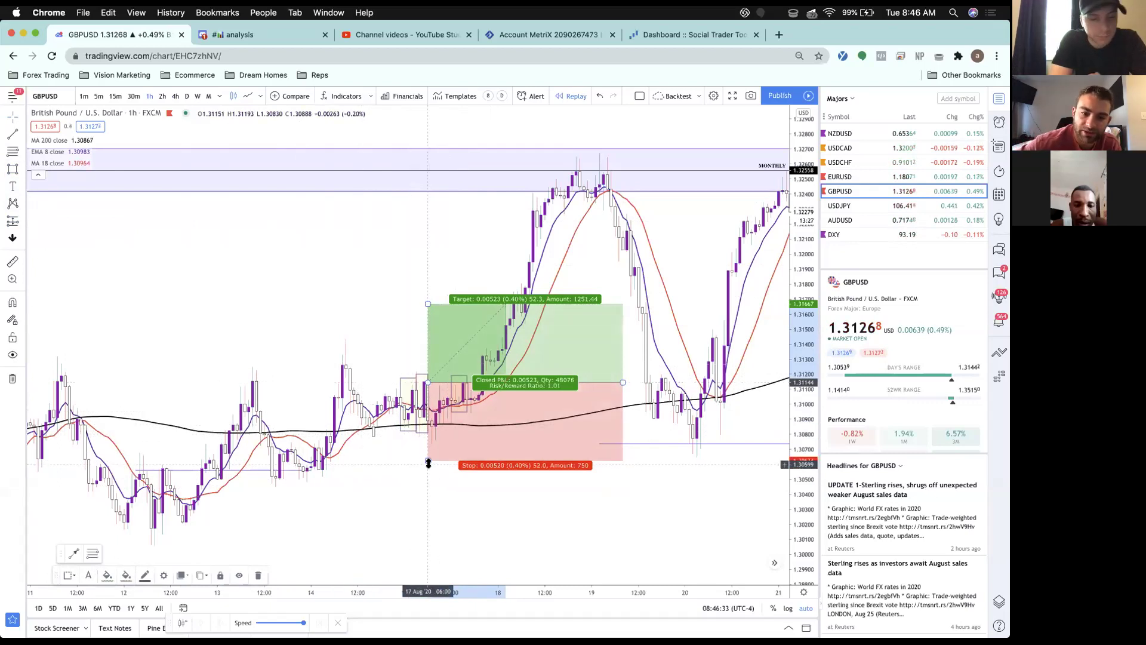
pyautogui.press('Delete')
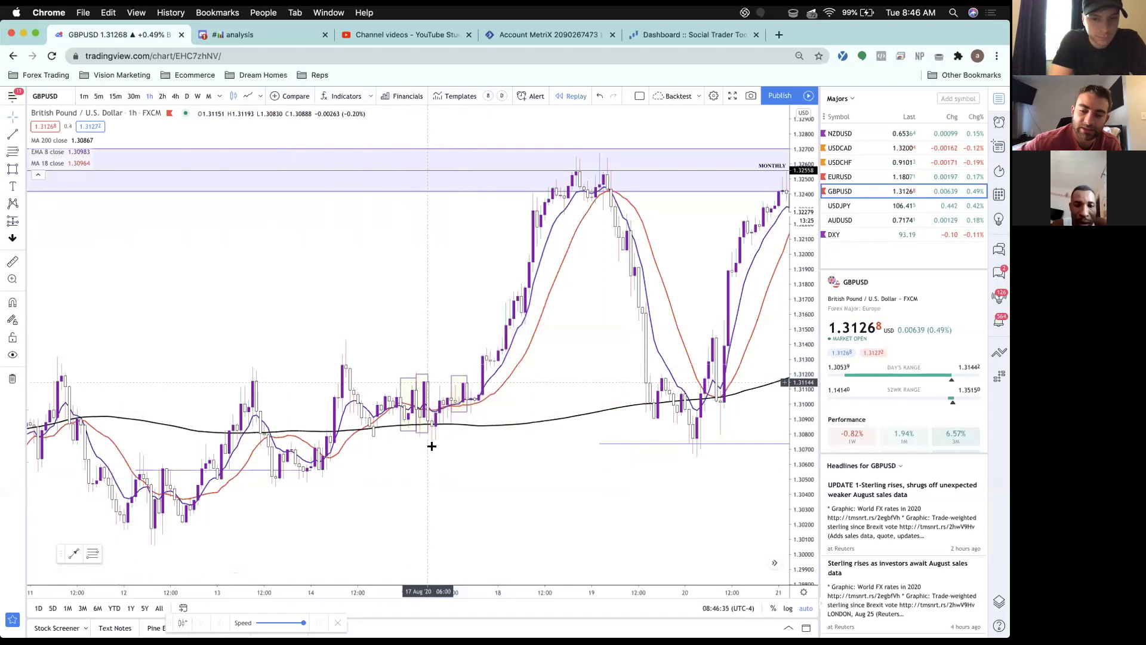
# Compare current GBPUSD price with the drawn levels and the bullish and bearish projections on the 4-hour and 1-hour charts.
pyautogui.hscroll(3, 432, 446)
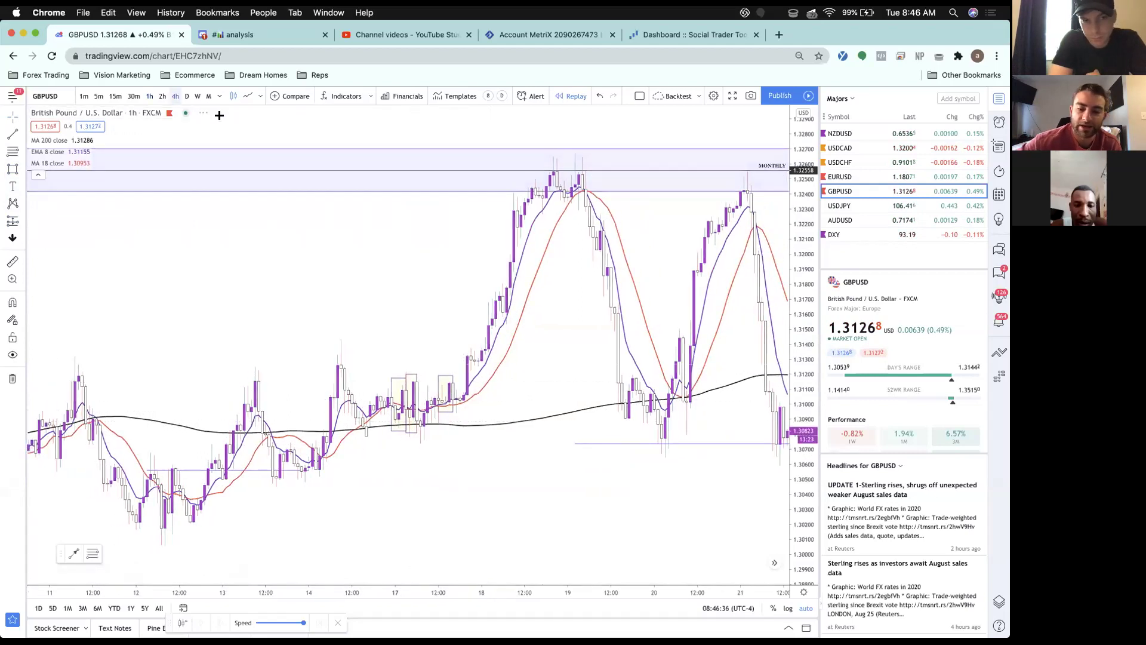
pyautogui.click(175, 96)
pyautogui.scroll(5, 487, 322)
pyautogui.scroll(3, 487, 322)
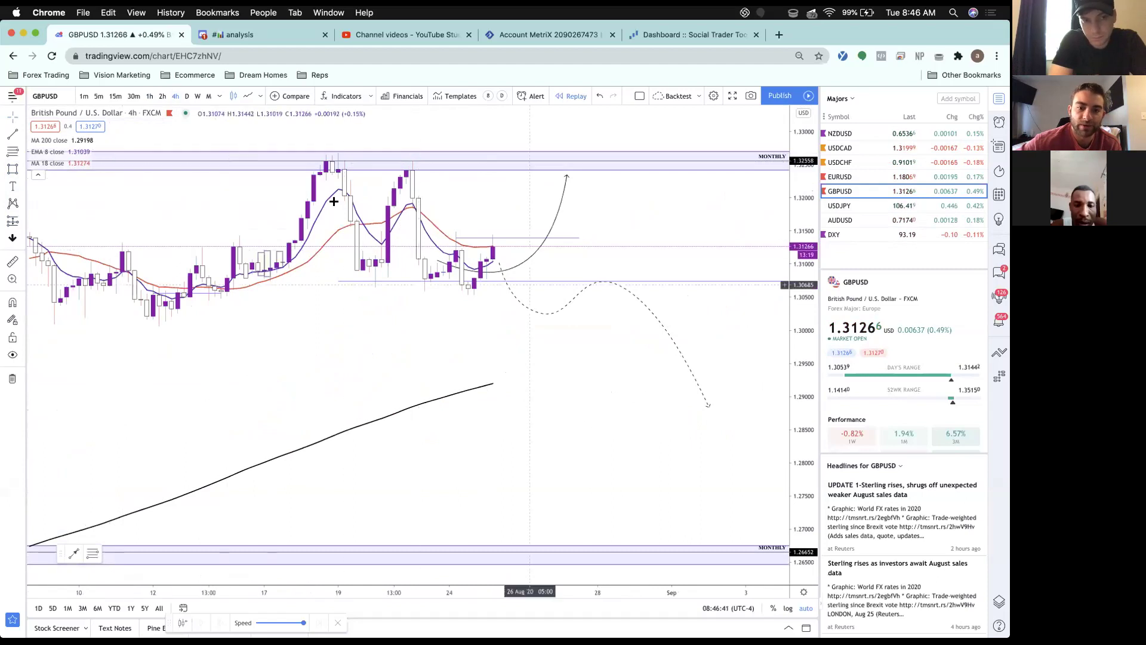
pyautogui.click(152, 96)
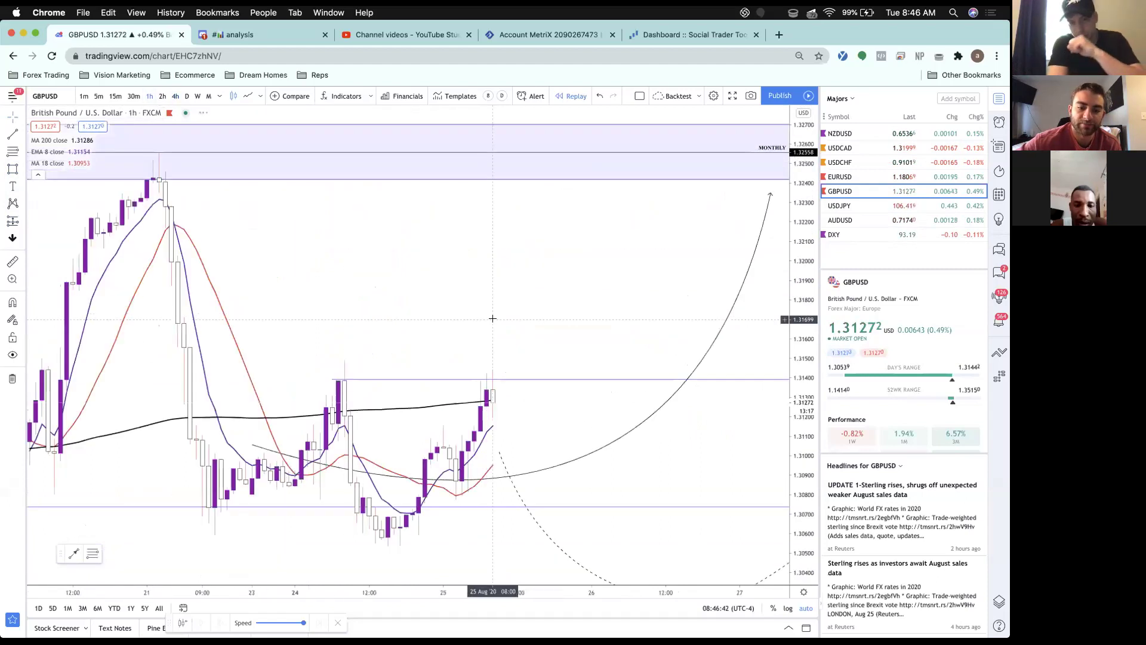
pyautogui.scroll(2, 491, 320)
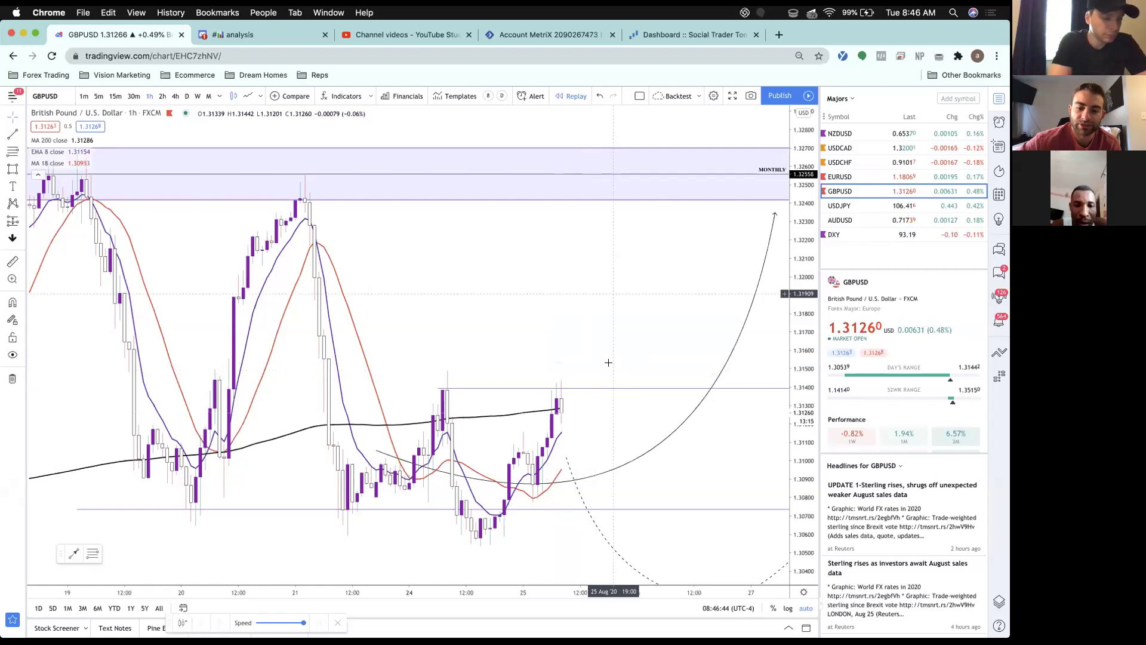
pyautogui.scroll(1, 582, 418)
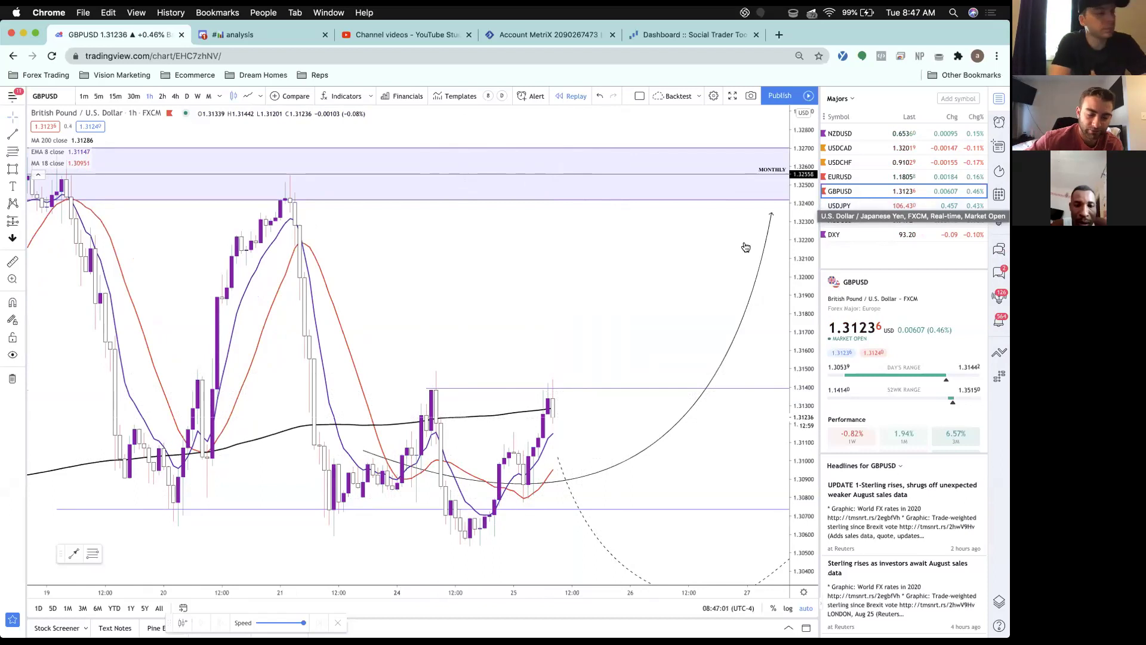
# Switch the watchlist from Majors to Minor and open the GBPJPY chart.
pyautogui.click(849, 98)
pyautogui.click(852, 314)
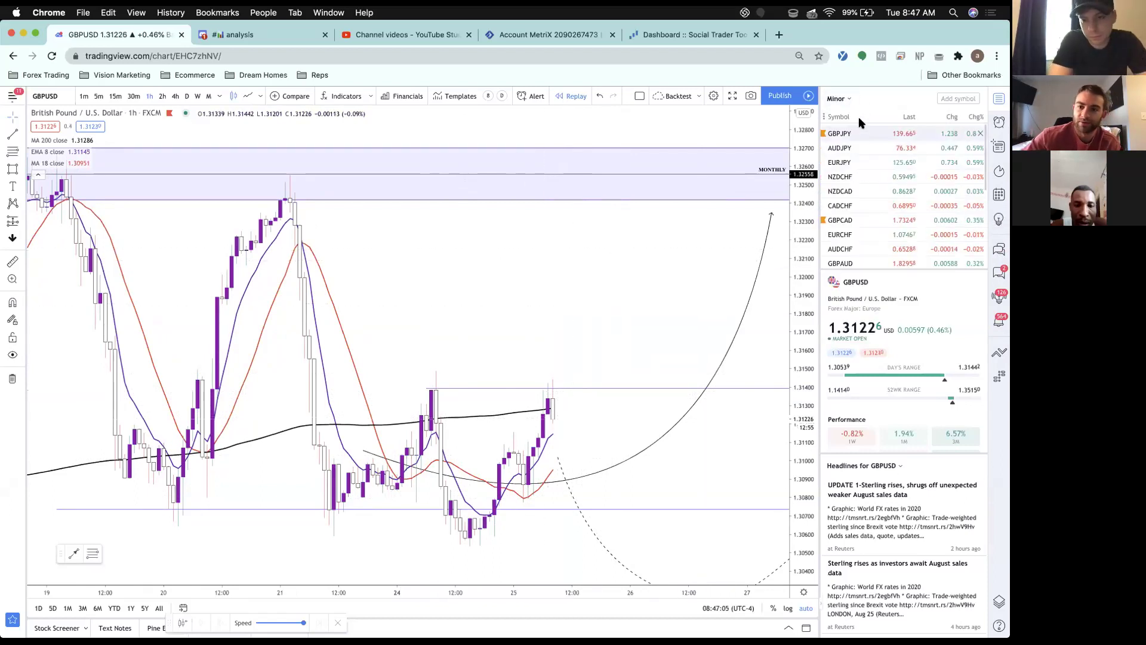
pyautogui.click(852, 129)
pyautogui.scroll(-3, 325, 337)
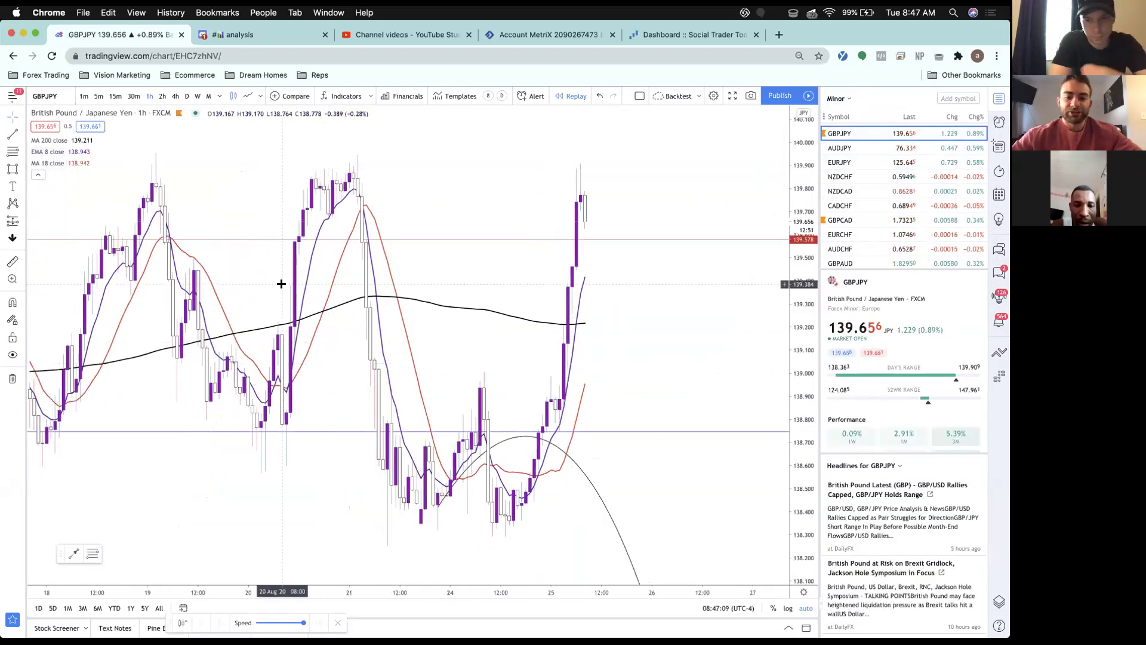
# Examine GBPJPY on the daily, 30-minute and weekly charts against the weekly and monthly zones and the descending trend line.
pyautogui.click(187, 99)
pyautogui.scroll(5, 498, 326)
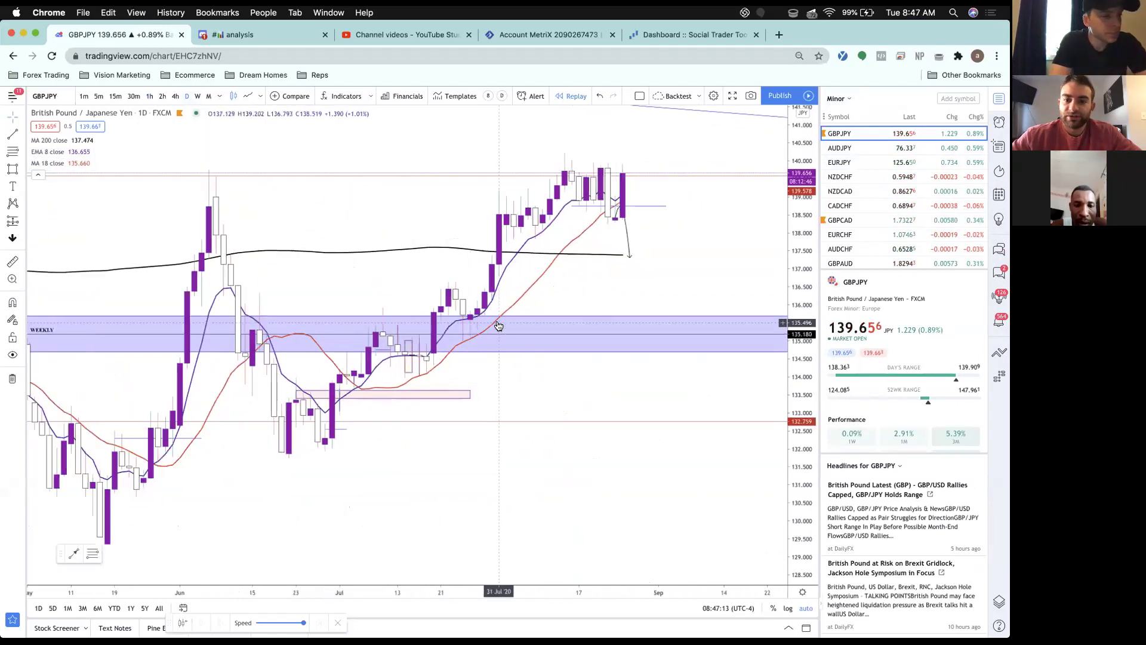
pyautogui.scroll(3, 499, 325)
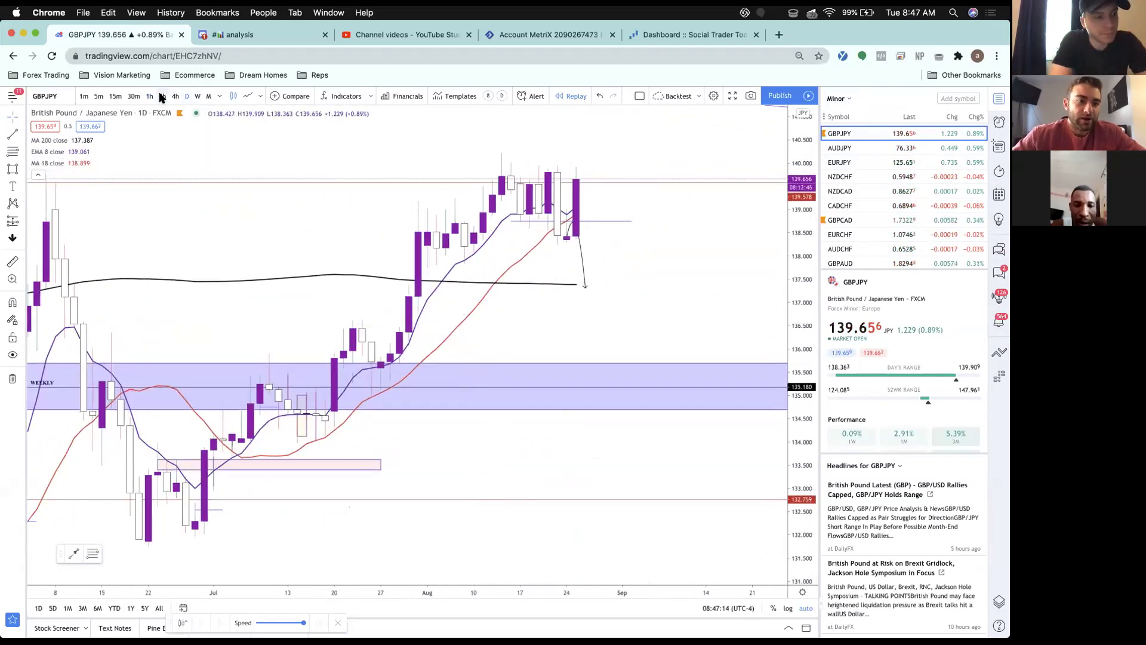
pyautogui.click(133, 96)
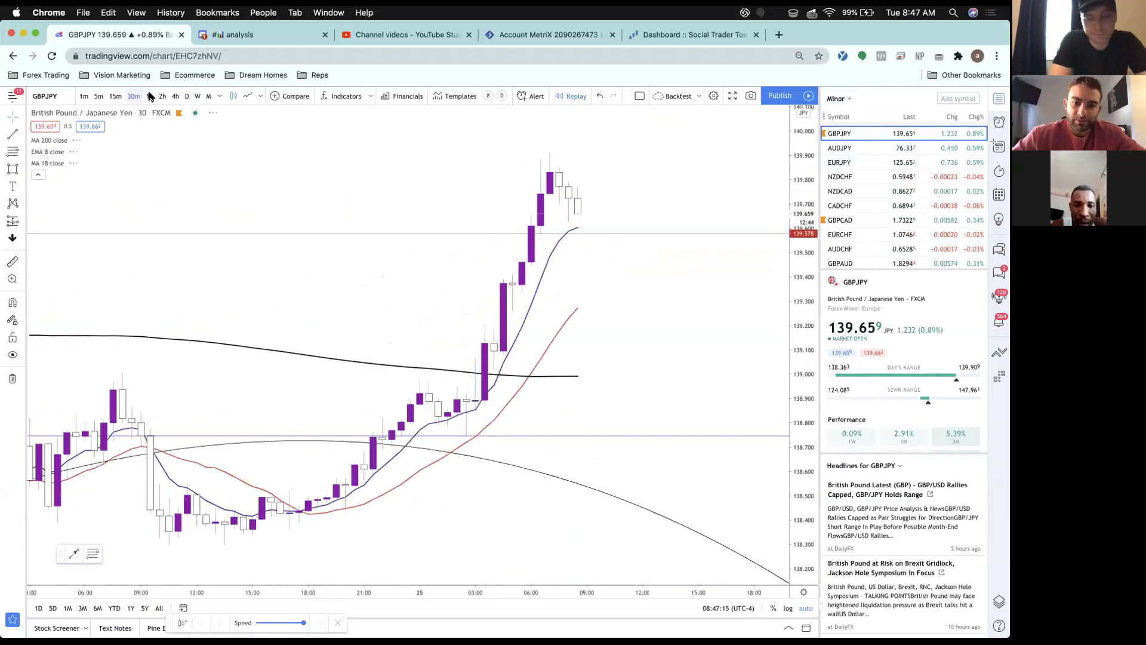
pyautogui.click(198, 96)
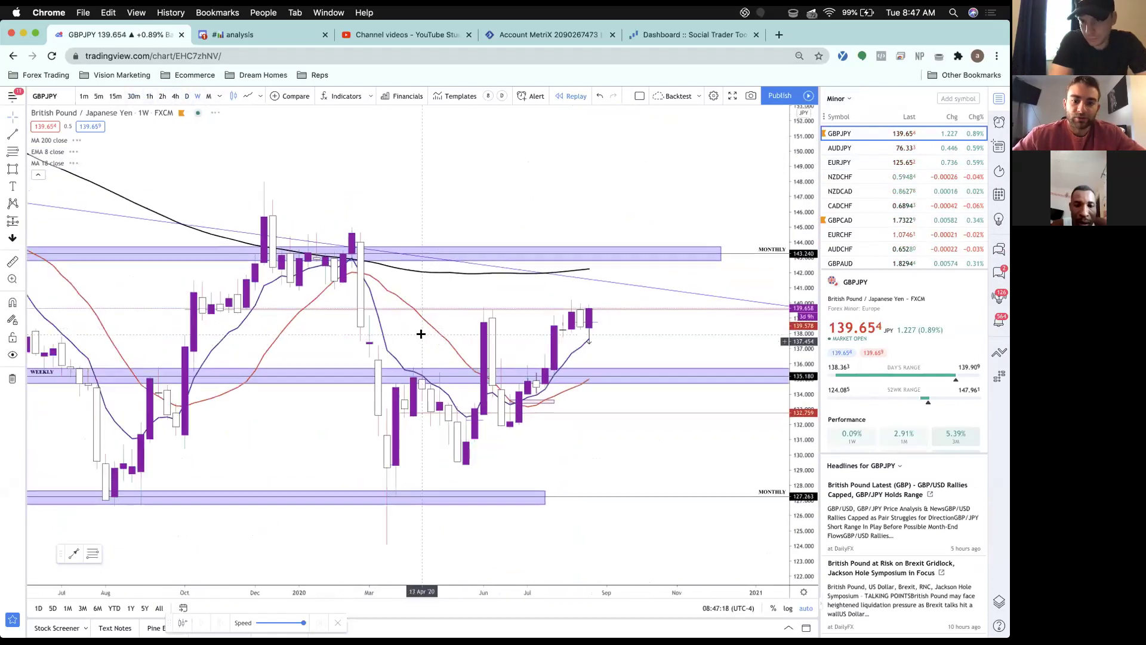
pyautogui.scroll(2, 421, 334)
pyautogui.scroll(-5, 421, 334)
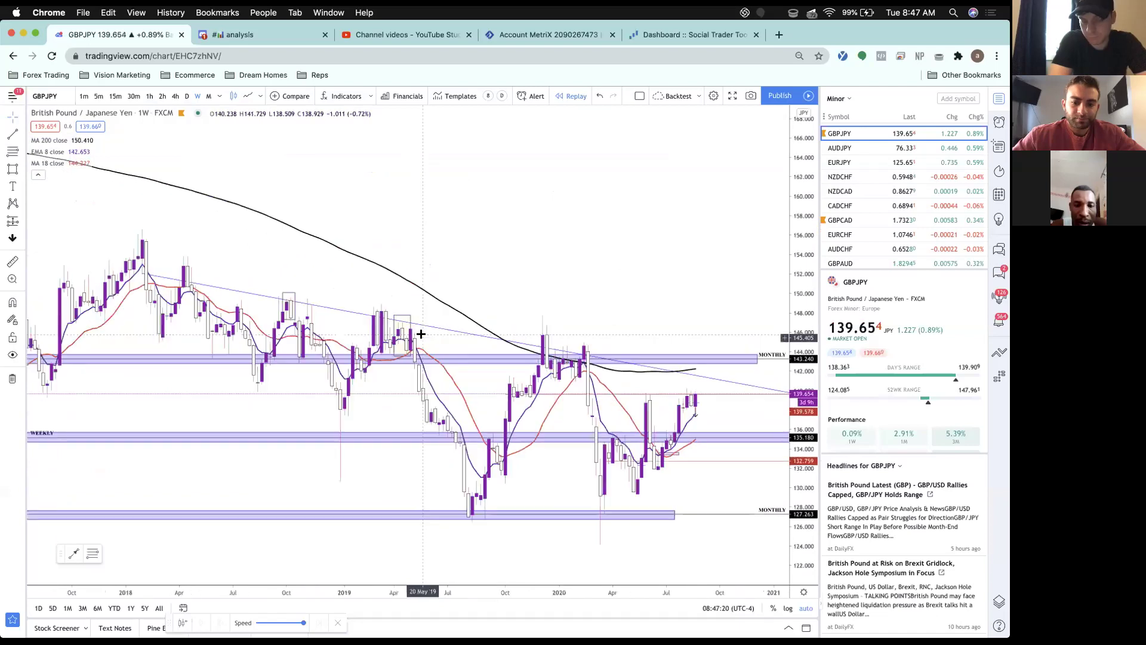
pyautogui.scroll(3, 420, 334)
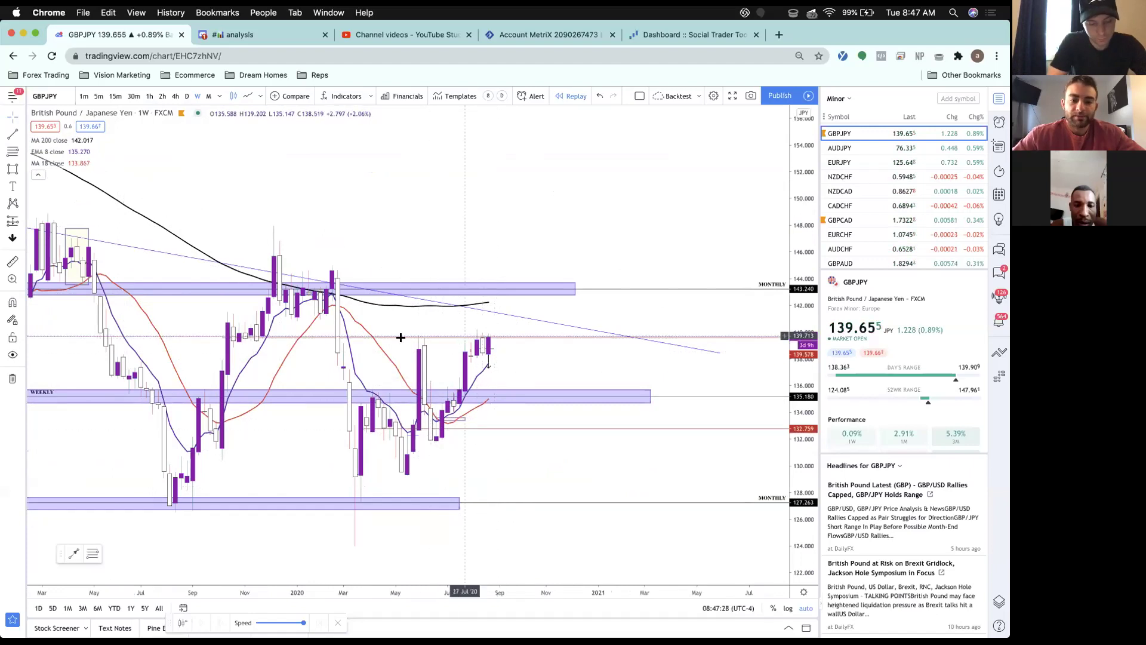
pyautogui.write('1D')
pyautogui.press('Return')
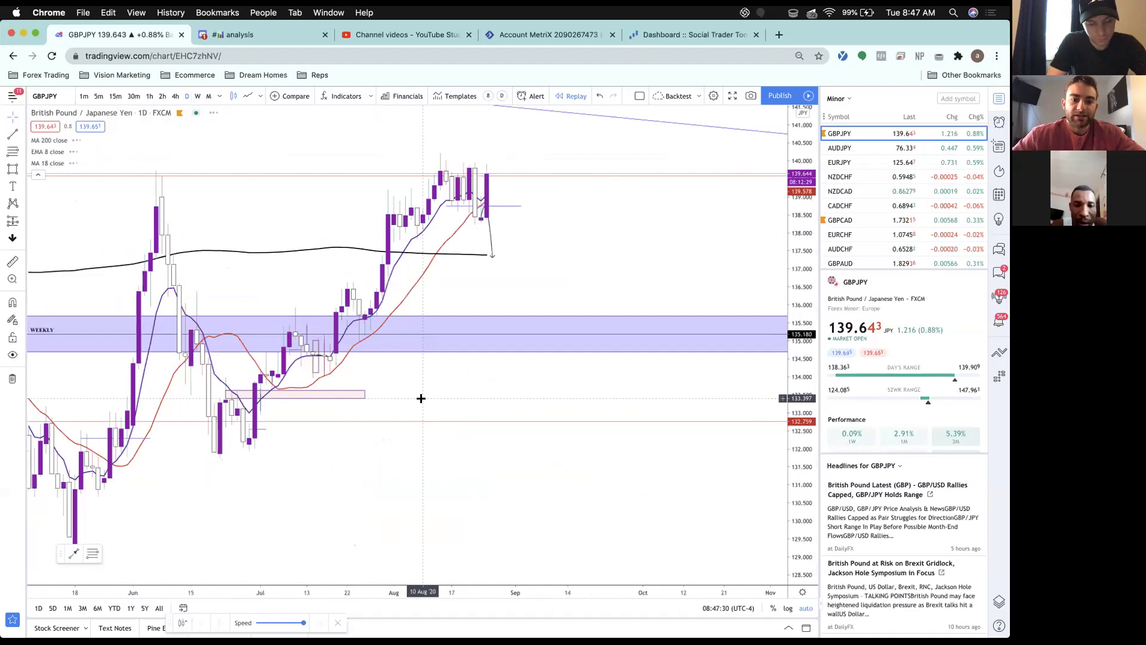
pyautogui.scroll(-1, 421, 398)
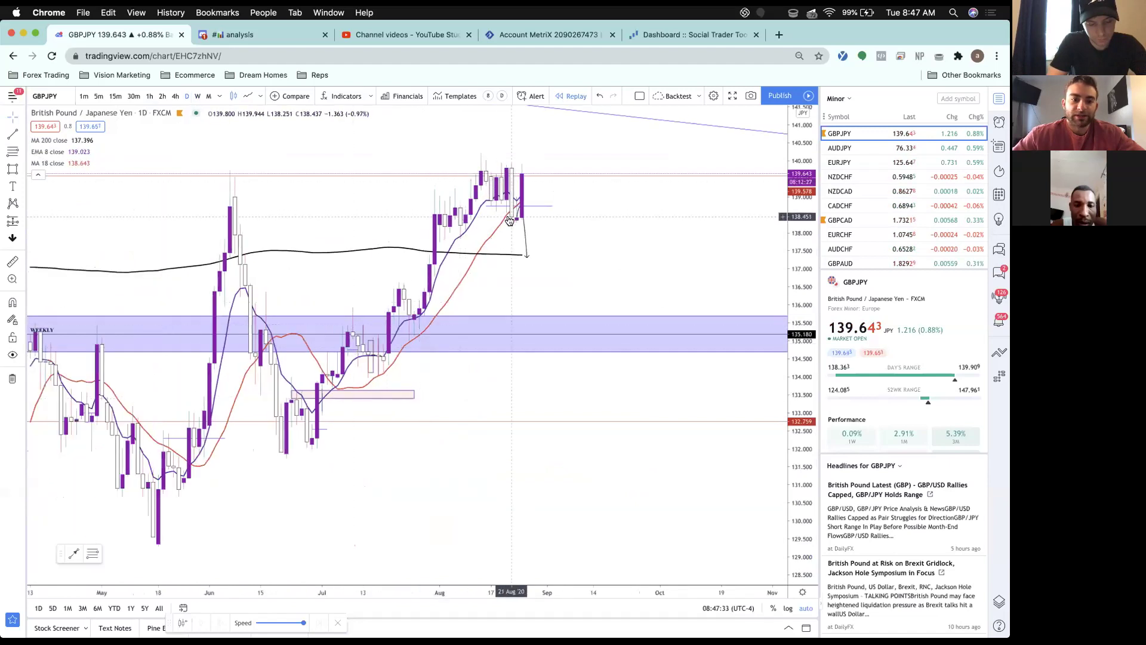
pyautogui.scroll(1, 510, 220)
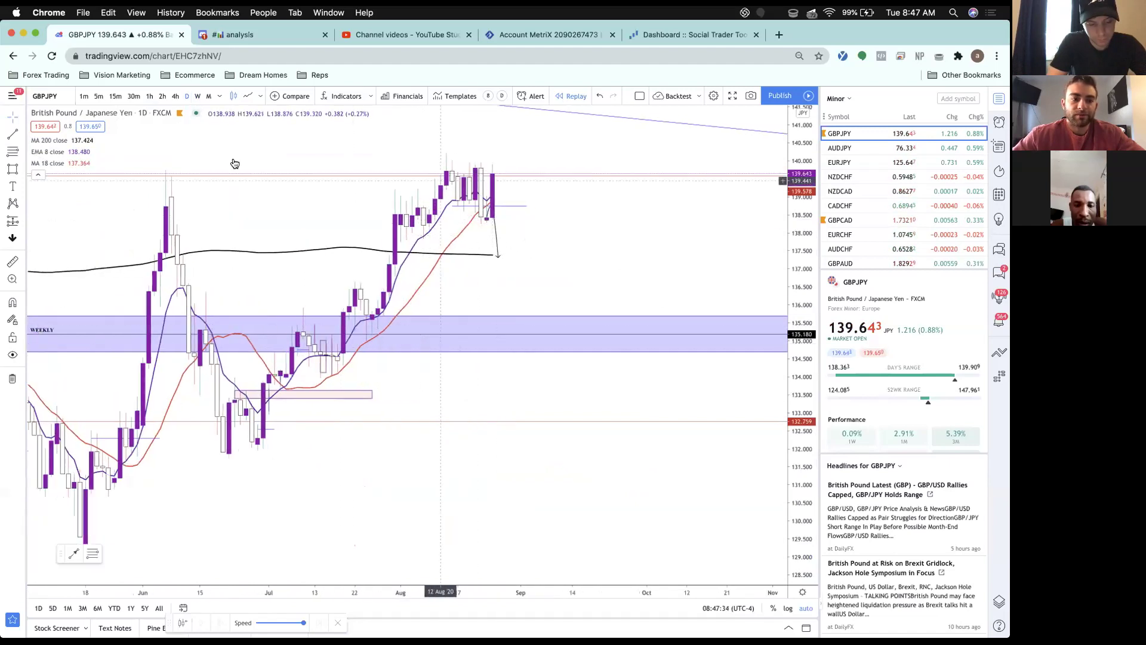
# Delete the bearish curved arrow projection on the GBPJPY 4-hour chart.
pyautogui.click(175, 96)
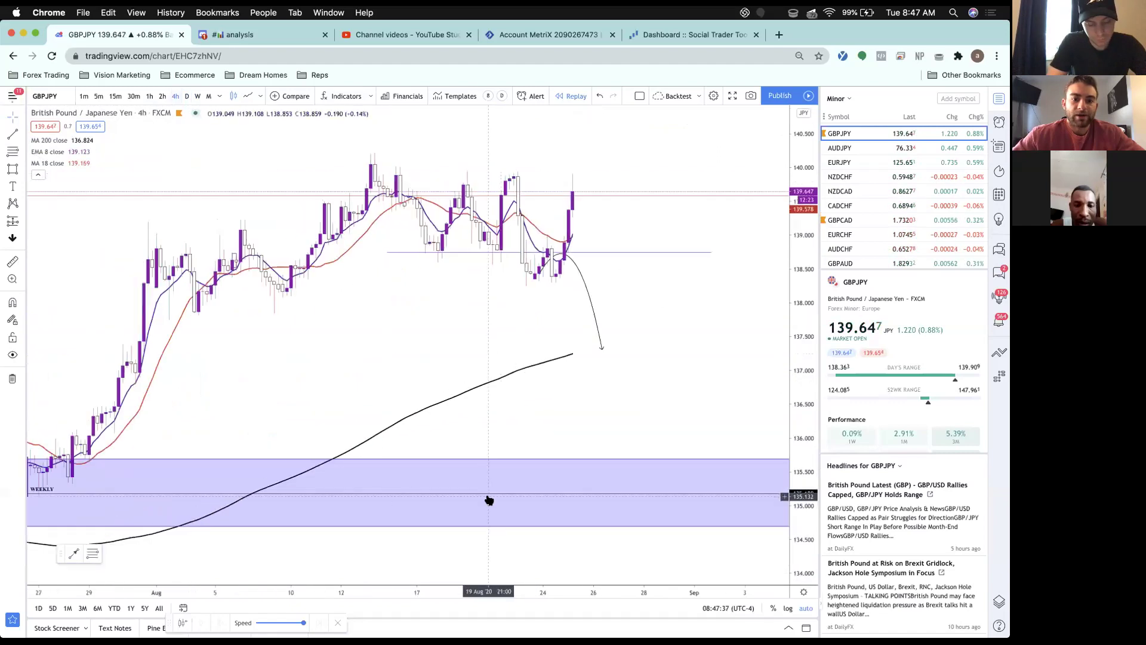
pyautogui.click(579, 274)
pyautogui.press('Delete')
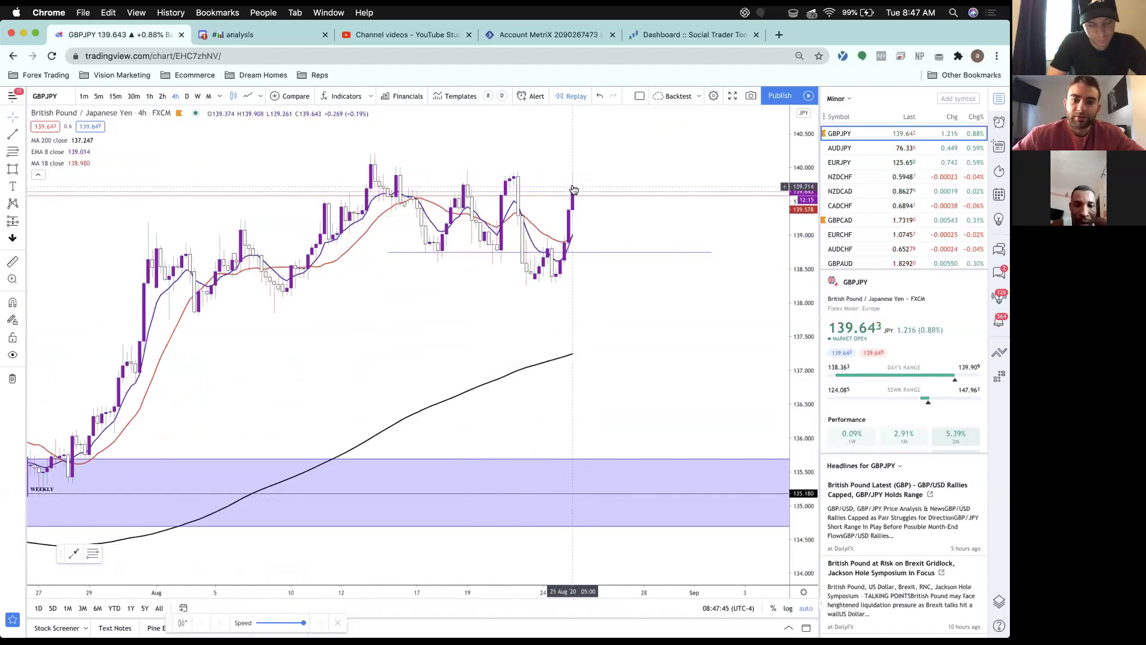
# Draw a horizontal trend line at about 139.86 from 19 August to the end of August, and check it on the 30-minute and 4-hour charts.
pyautogui.scroll(3, 573, 189)
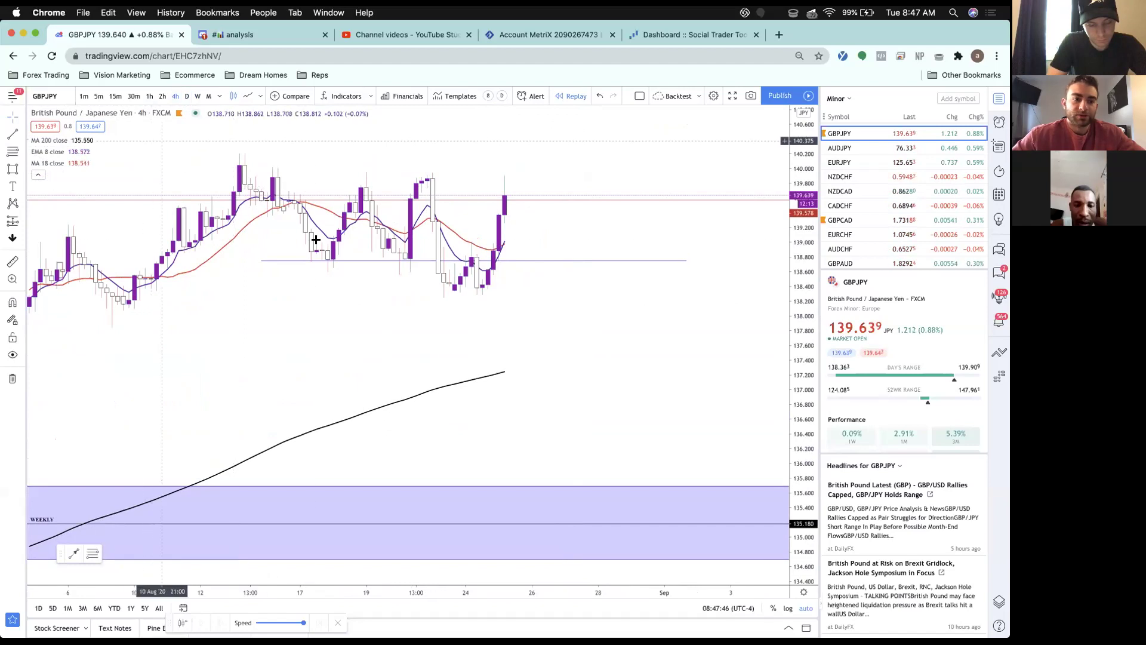
pyautogui.click(13, 136)
pyautogui.moveTo(378, 177); pyautogui.dragTo(653, 177)
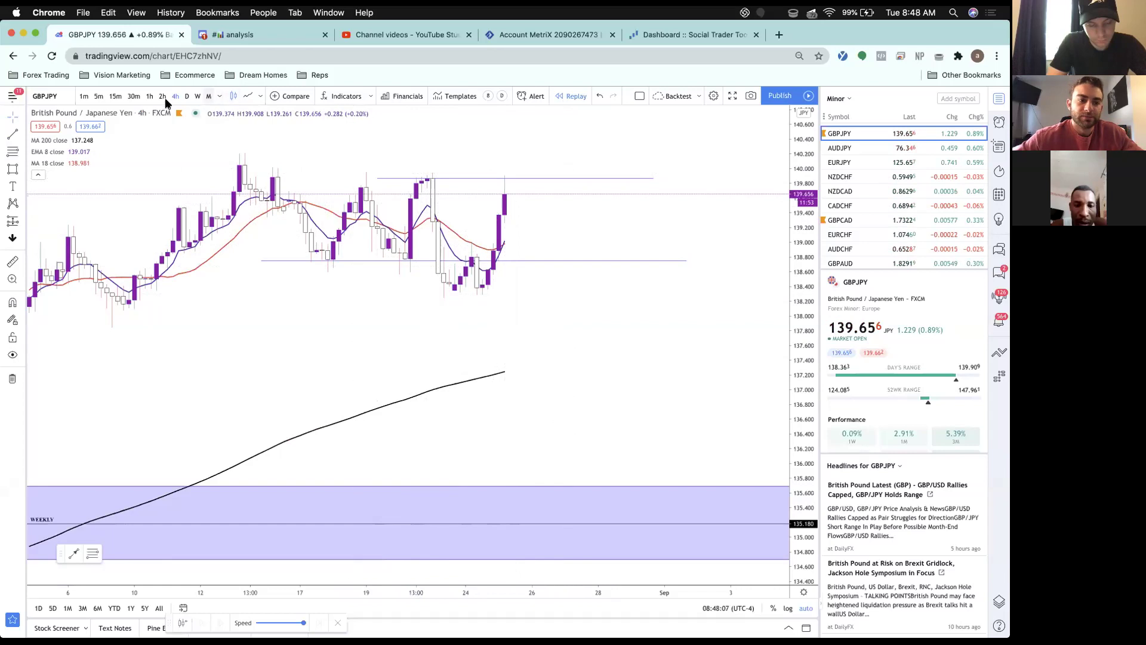
pyautogui.click(134, 96)
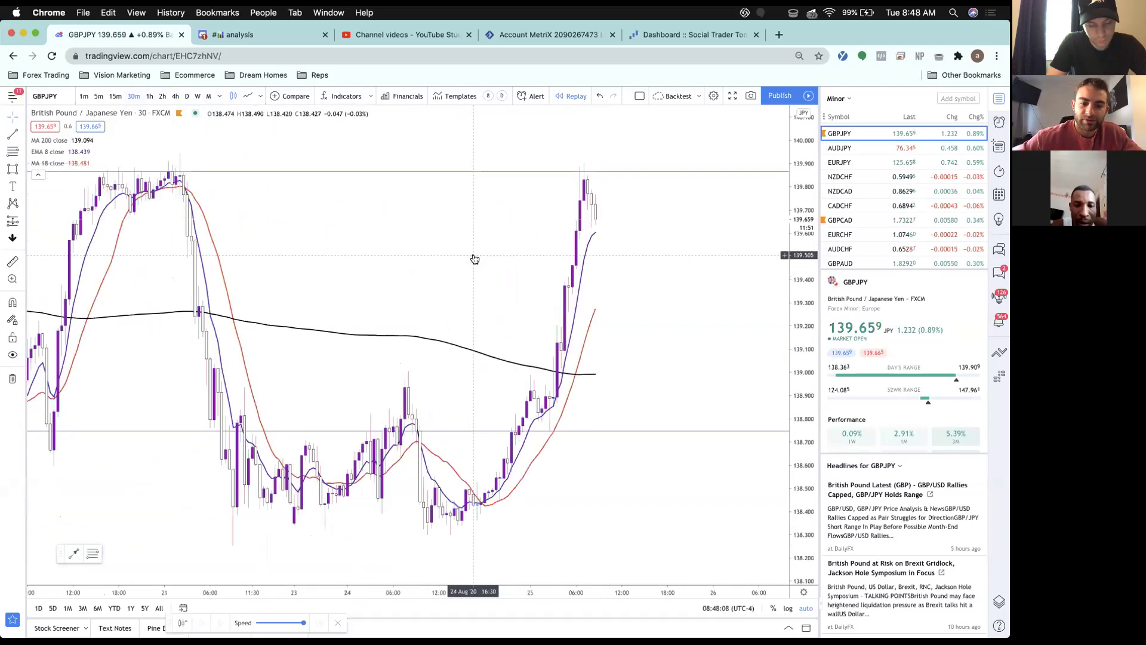
pyautogui.click(176, 96)
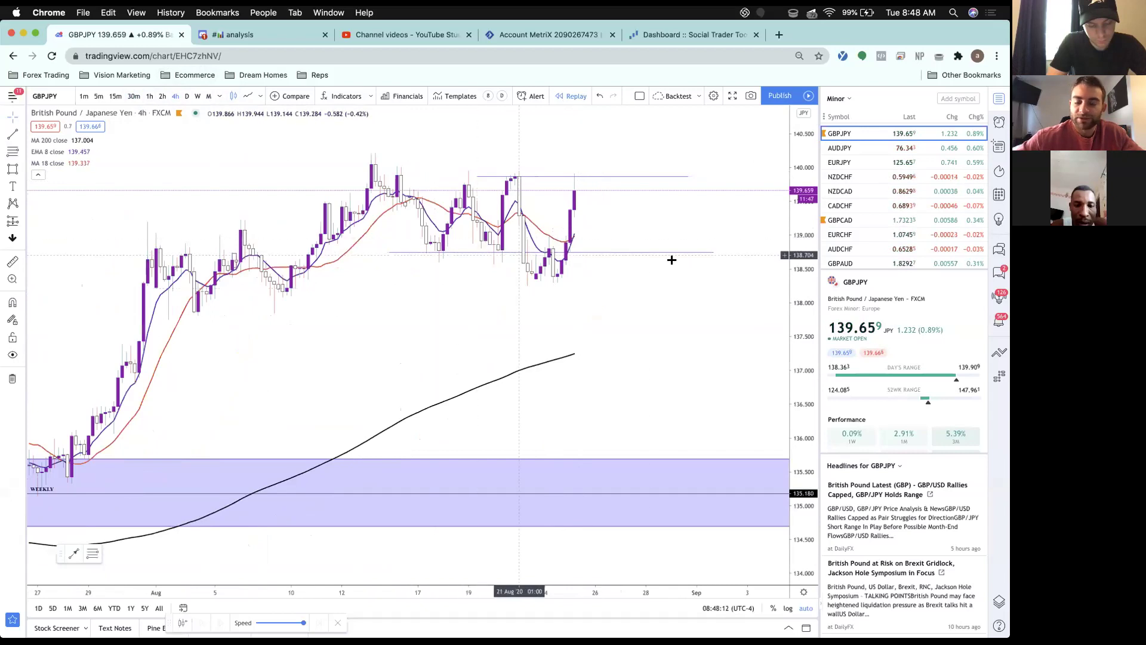
# Switch the watchlist from Minor to Majors.
pyautogui.click(849, 99)
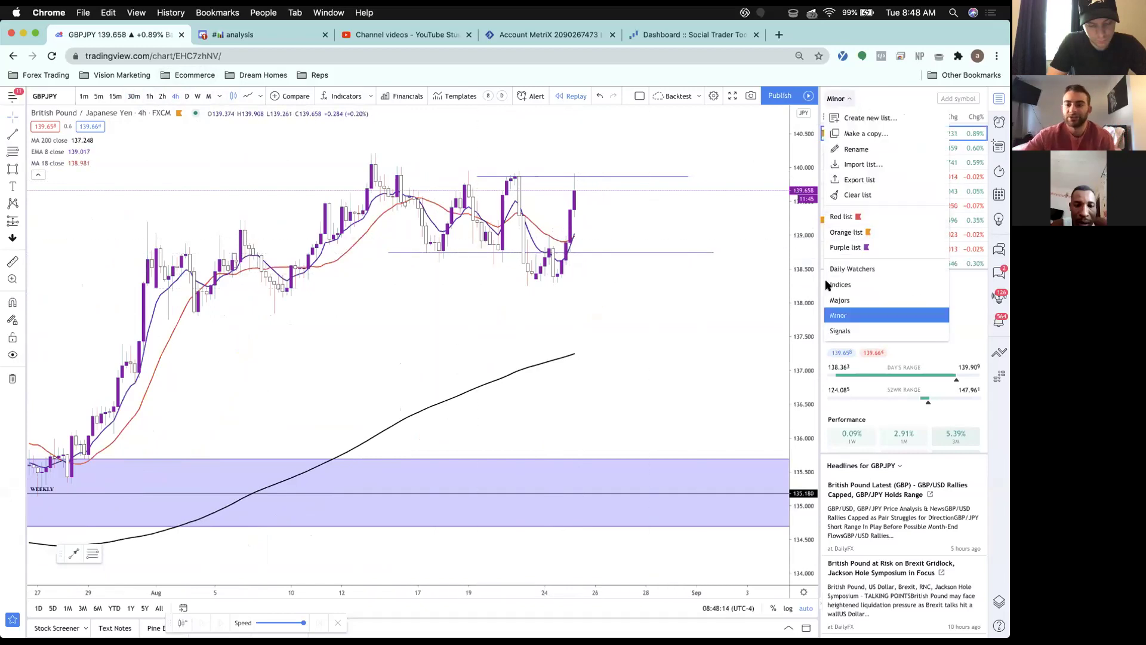
pyautogui.click(849, 299)
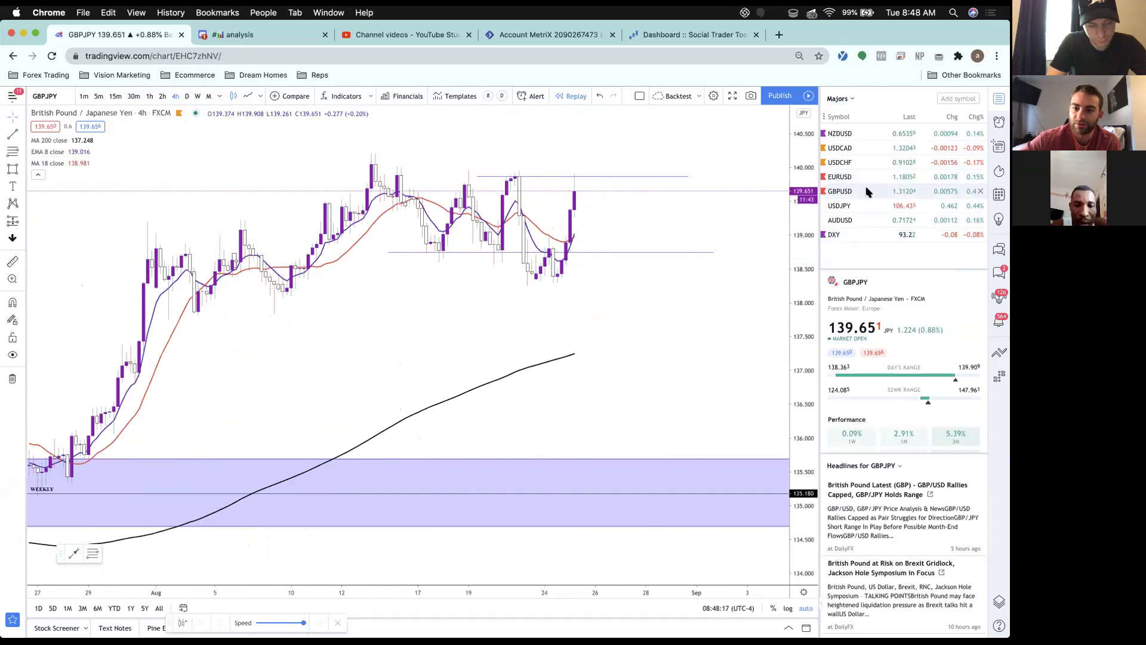
# In Discord, view the premium-analysis channel, and play the Full Course Membership promotion video0.mov from the public channel in full screen.
pyautogui.click(278, 41)
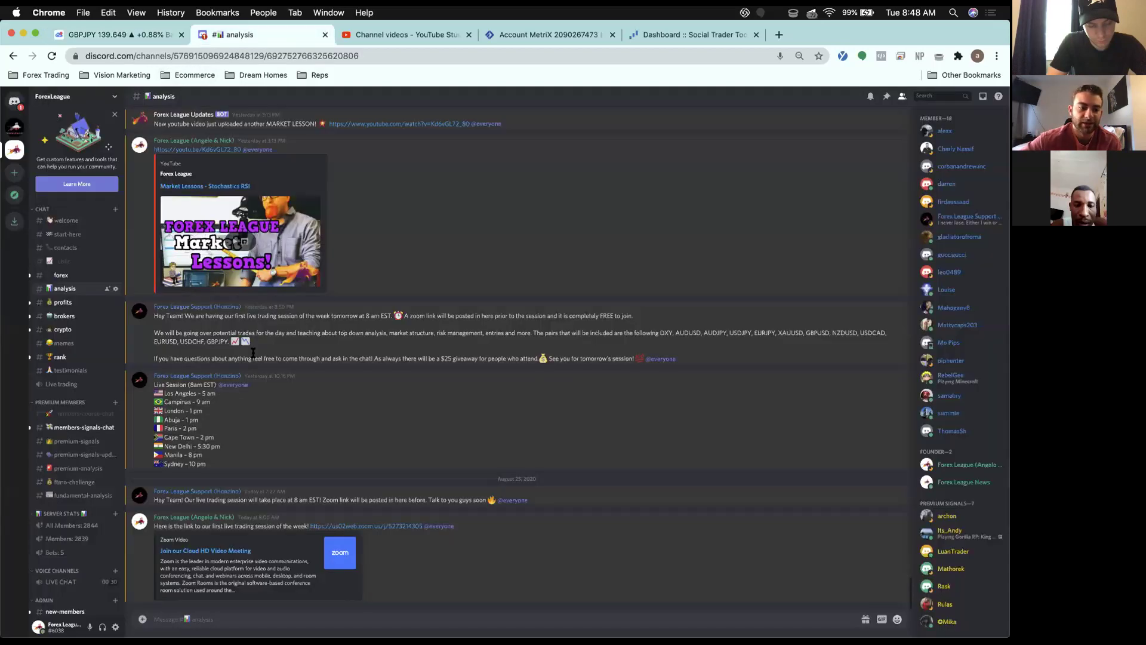
pyautogui.click(77, 467)
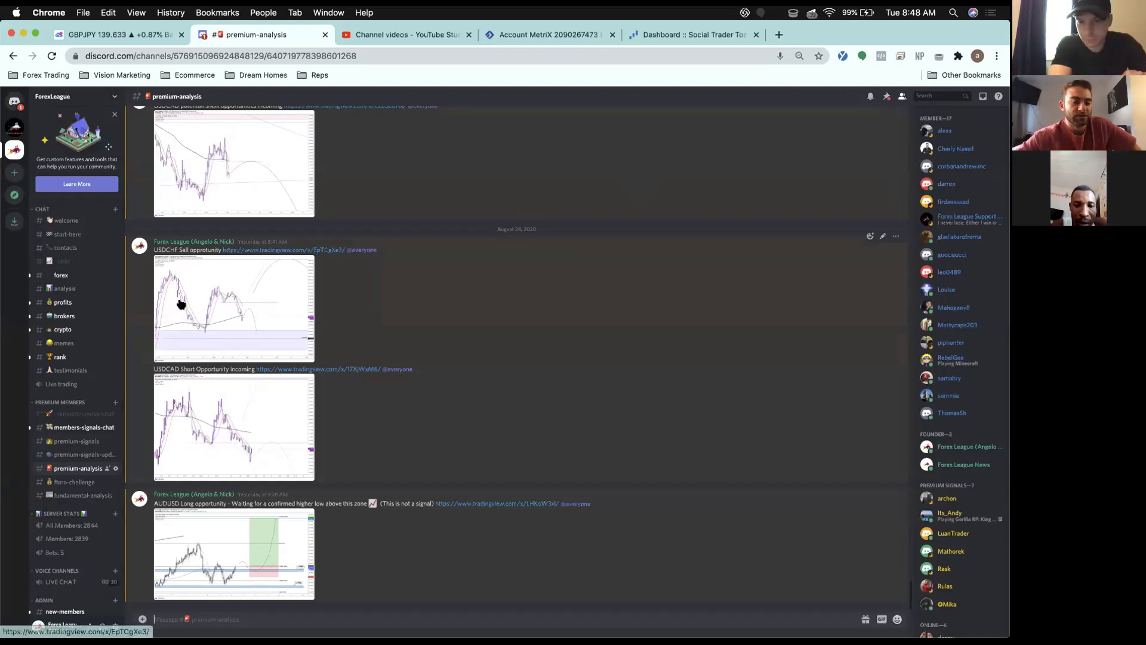
pyautogui.click(61, 261)
pyautogui.scroll(15, 391, 323)
pyautogui.scroll(10, 391, 325)
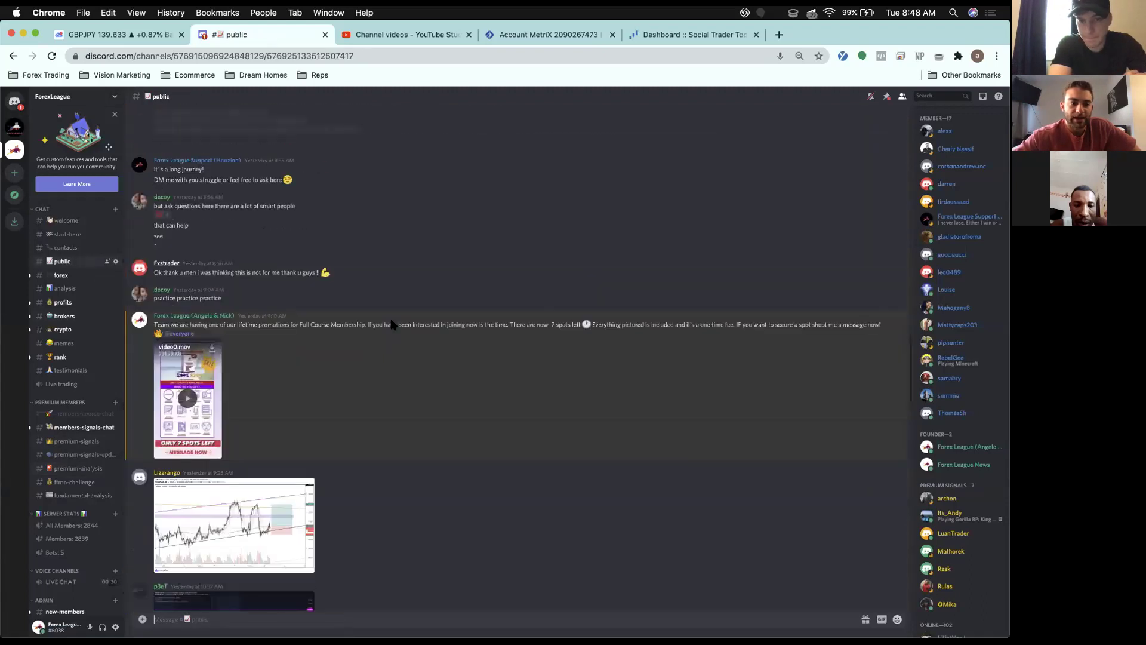
pyautogui.click(204, 502)
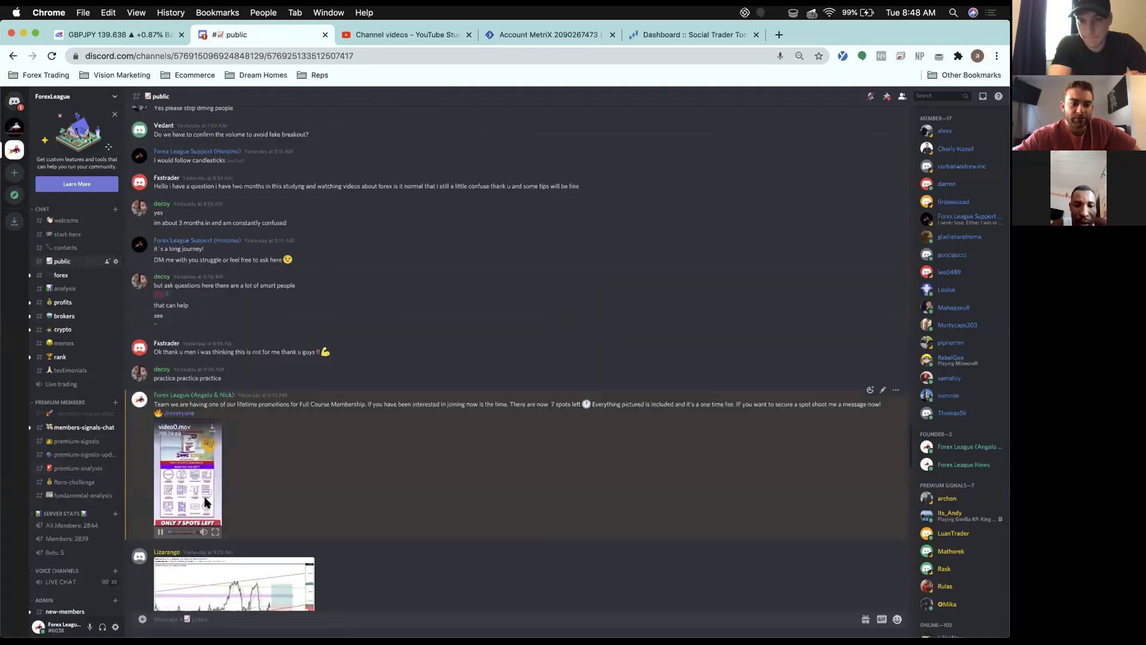
pyautogui.click(214, 531)
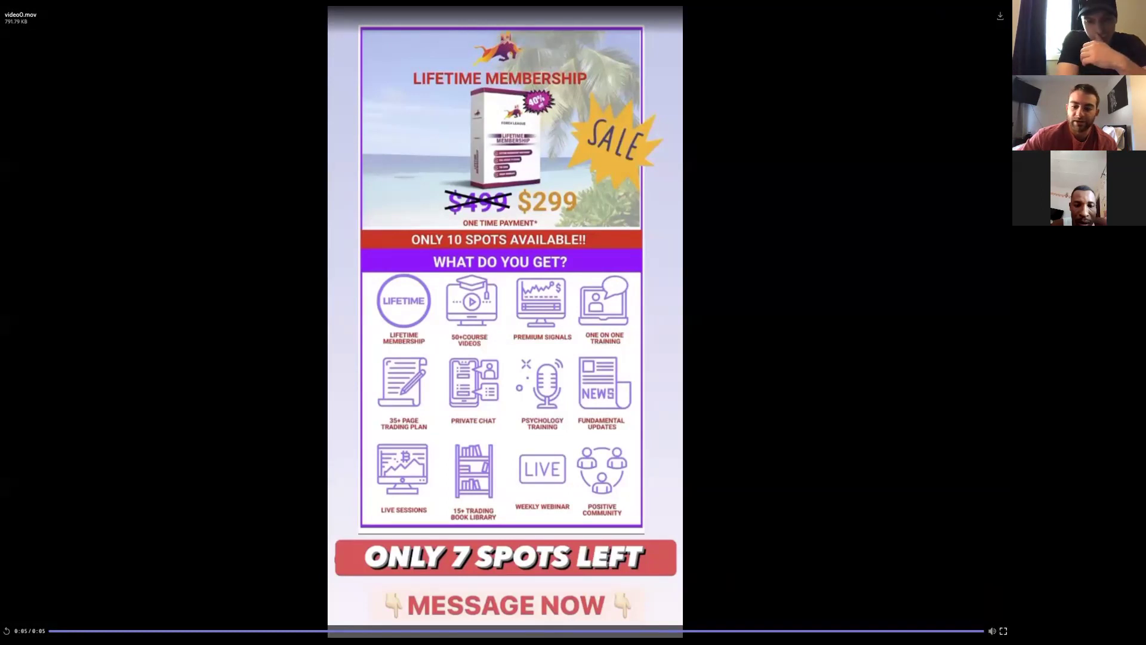
pyautogui.press('Escape')
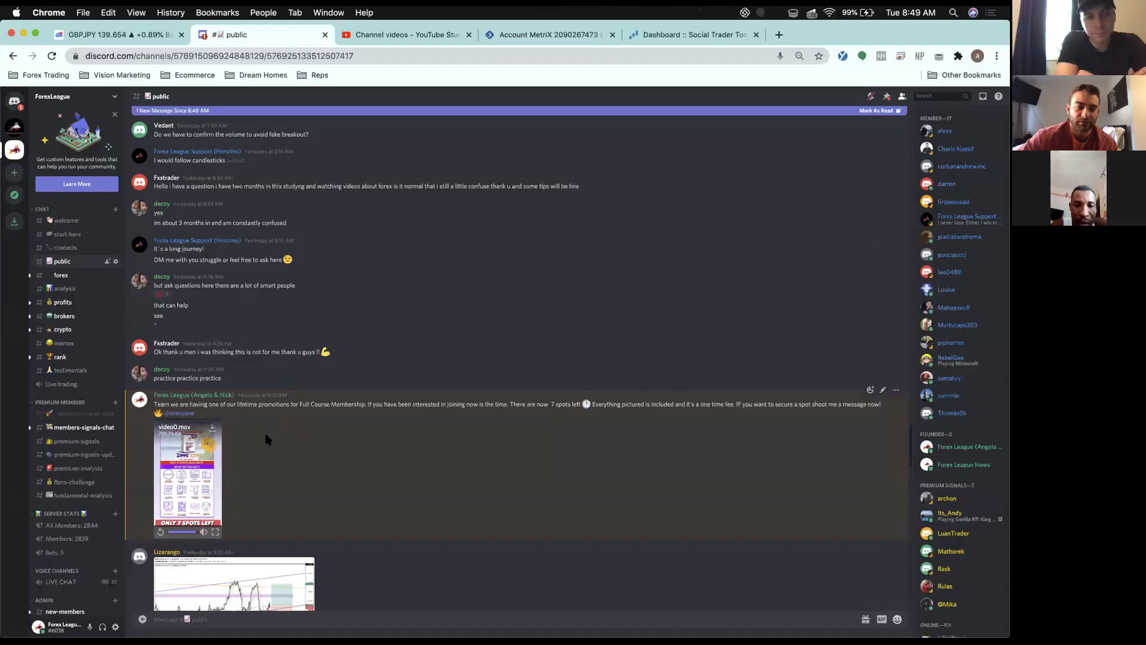
# Return to the GBPJPY chart in TradingView and bring up the Zoom meeting controls to end the meeting.
pyautogui.click(131, 37)
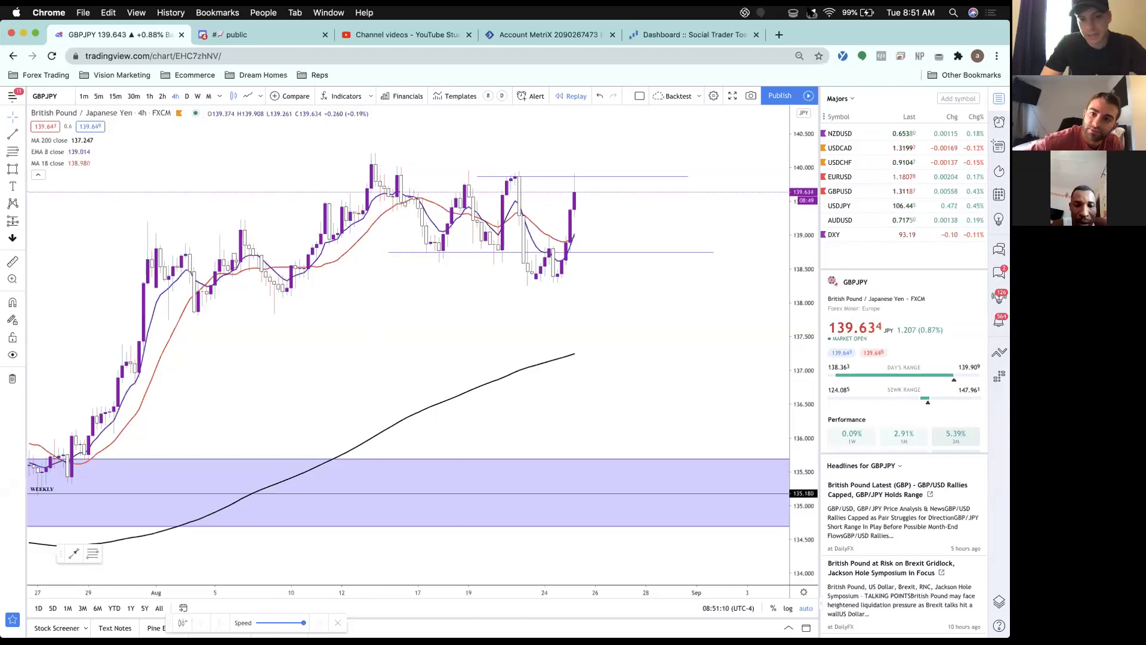
pyautogui.click(769, 13)
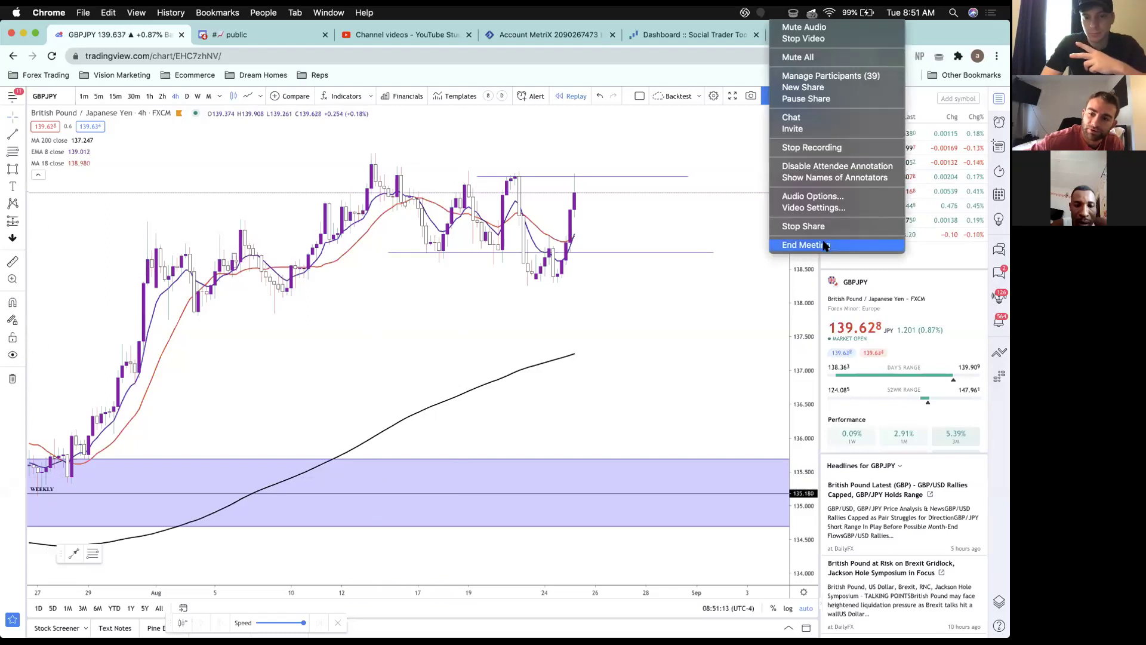